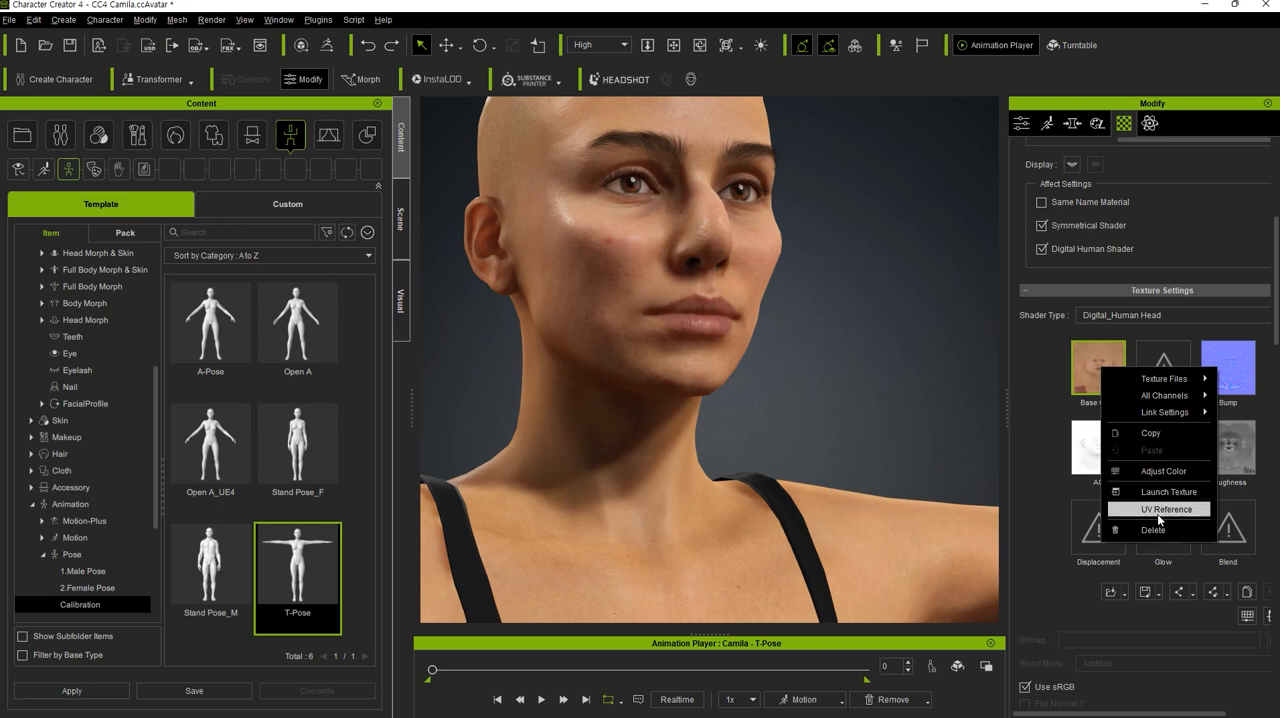
# - Save the head's base color texture as the PNG file CC_Base_face_skin on the desktop and switch to ZBrush
pyautogui.moveTo(1150, 379)
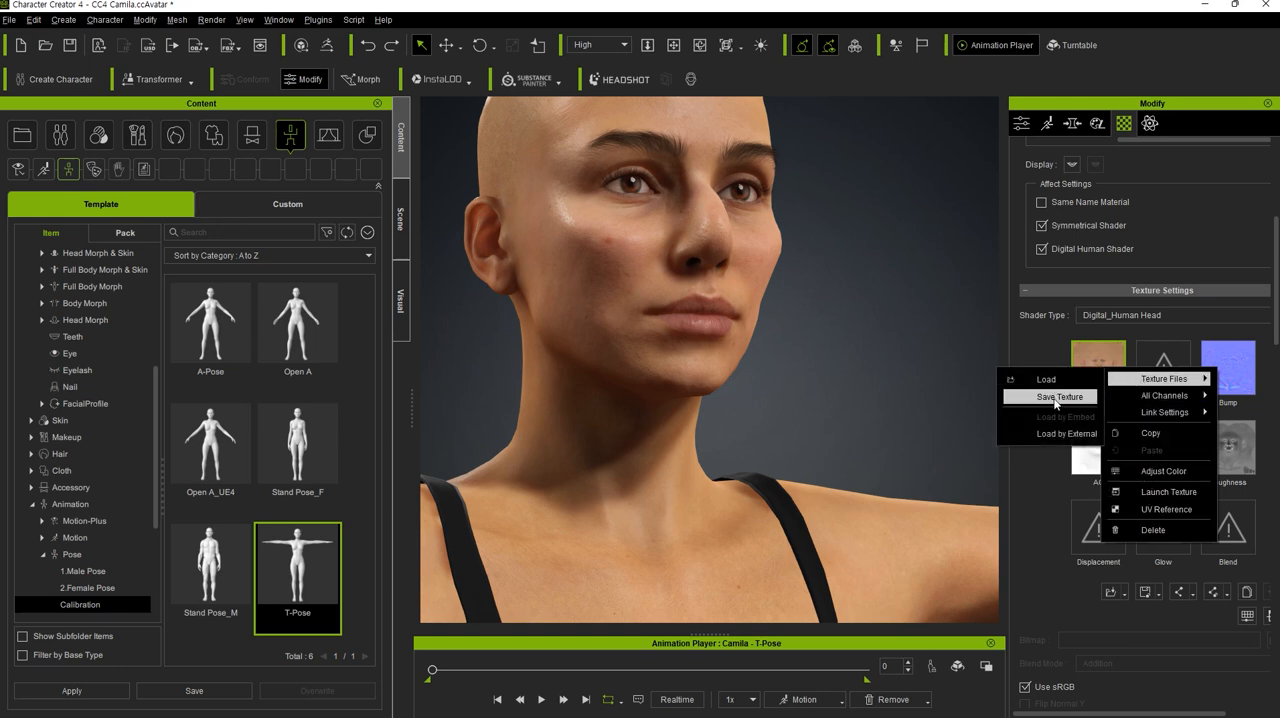
pyautogui.click(1057, 397)
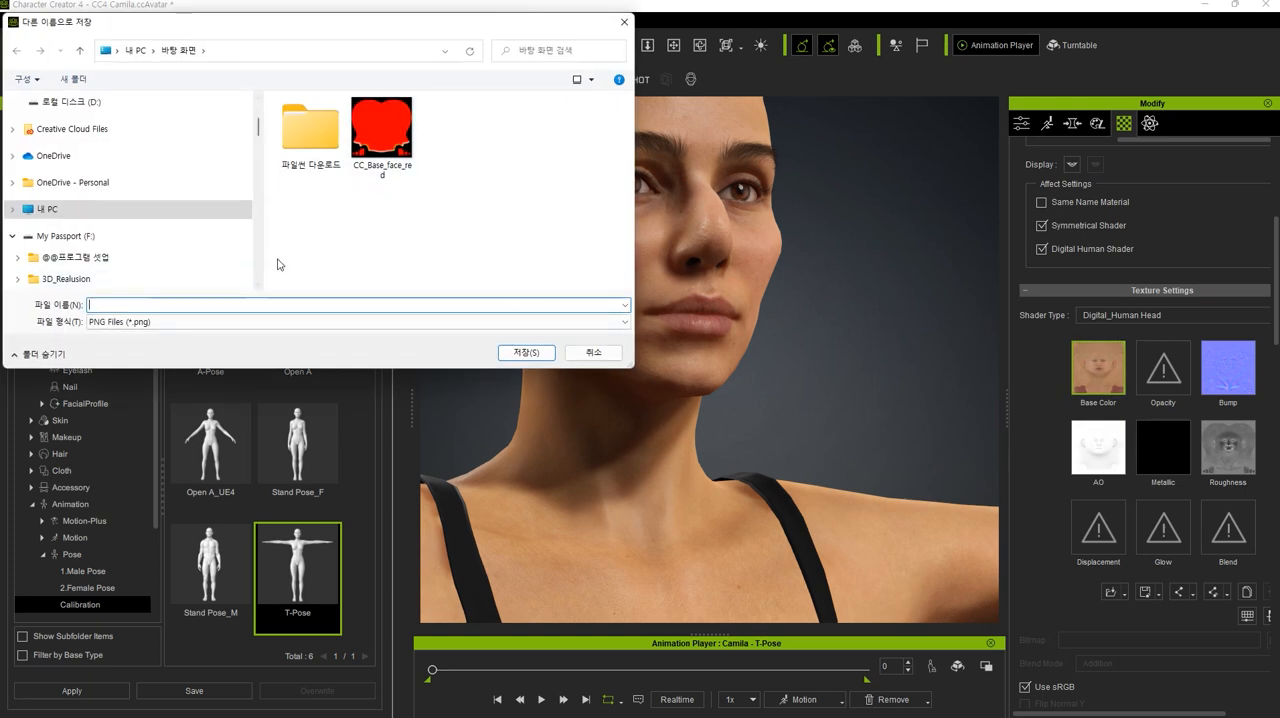
pyautogui.click(381, 130)
pyautogui.click(207, 310)
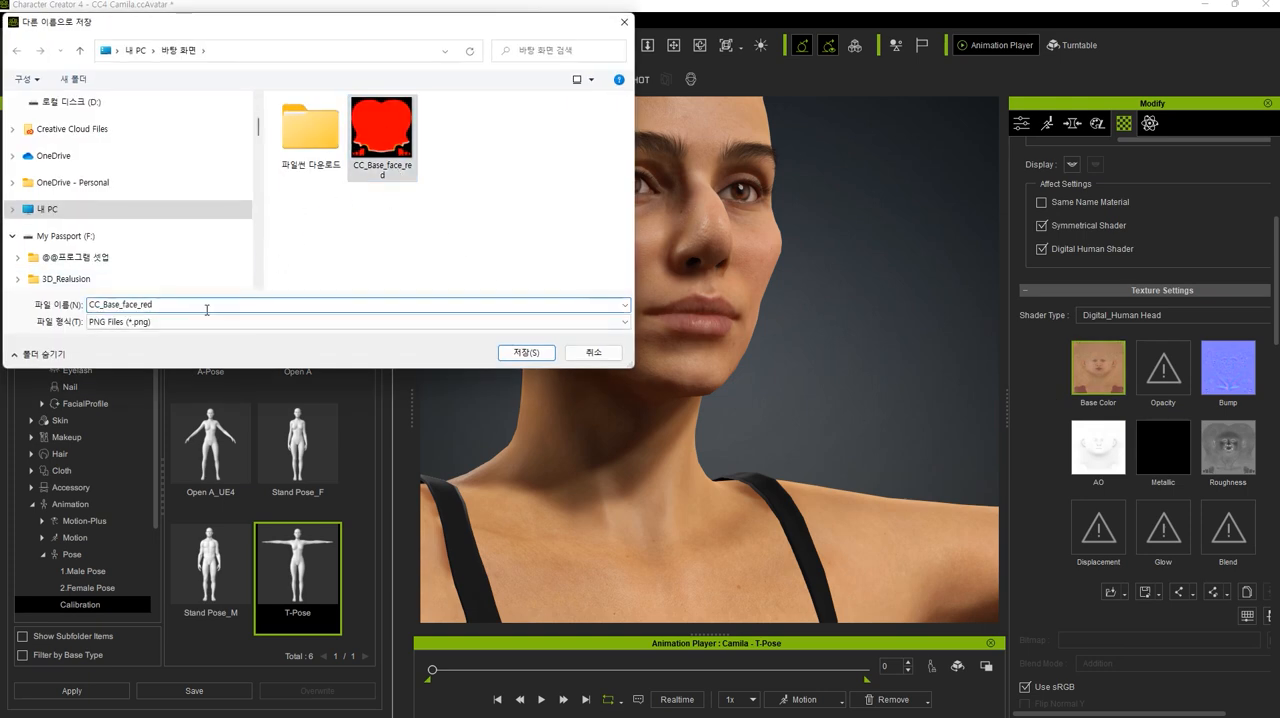
pyautogui.press('BackSpace')
pyautogui.write('skin')
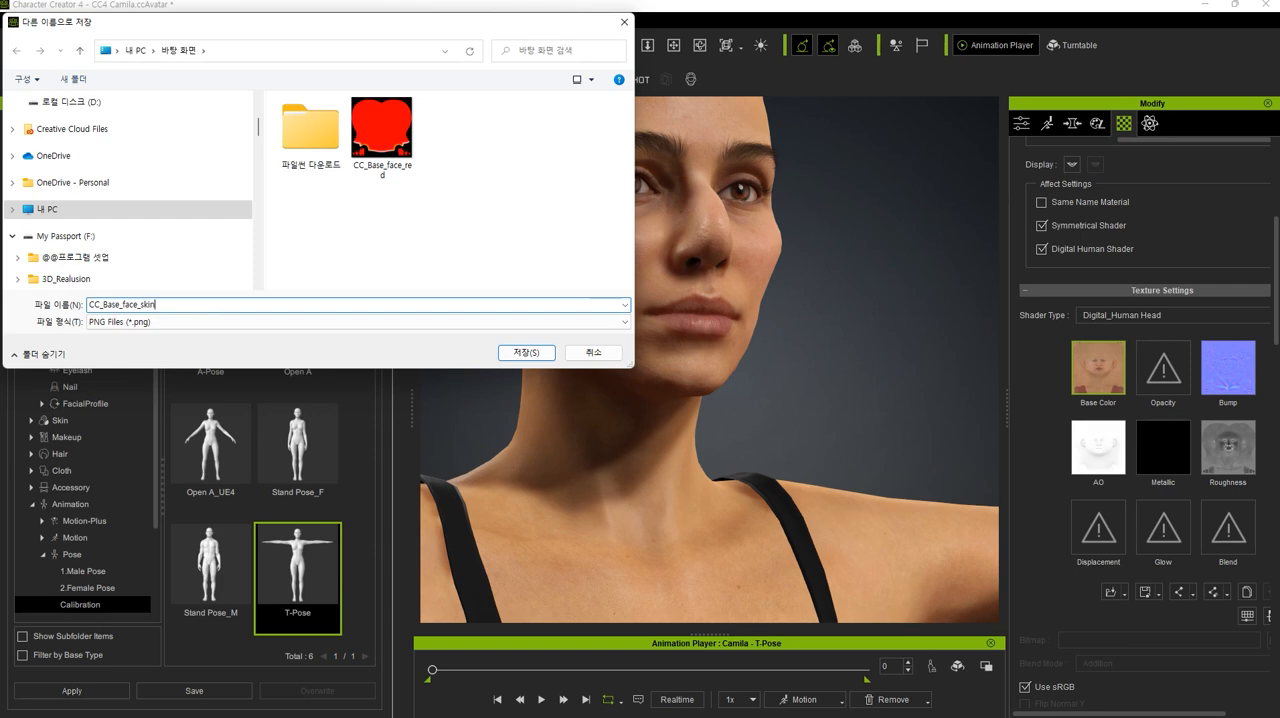
pyautogui.click(526, 351)
pyautogui.moveTo(856, 388); pyautogui.dragTo(765, 412, button='right')
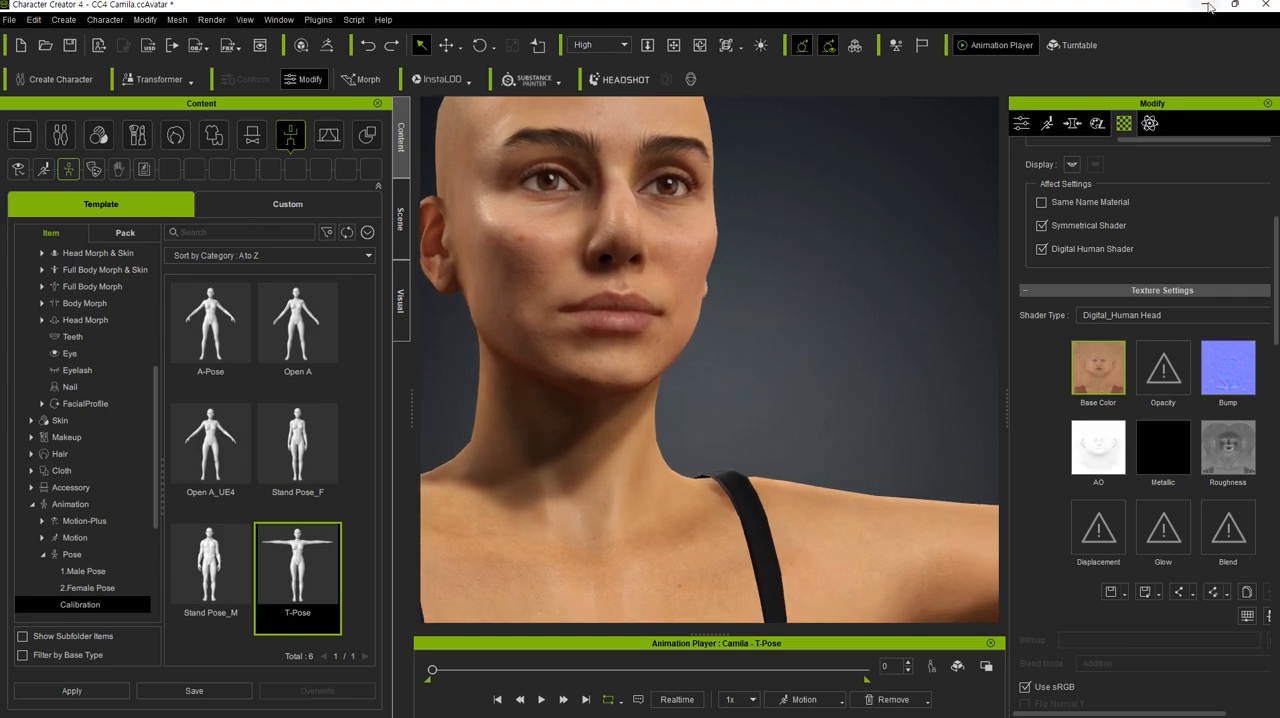
pyautogui.hotkey('alt', 'Tab')
pyautogui.click(615, 295)
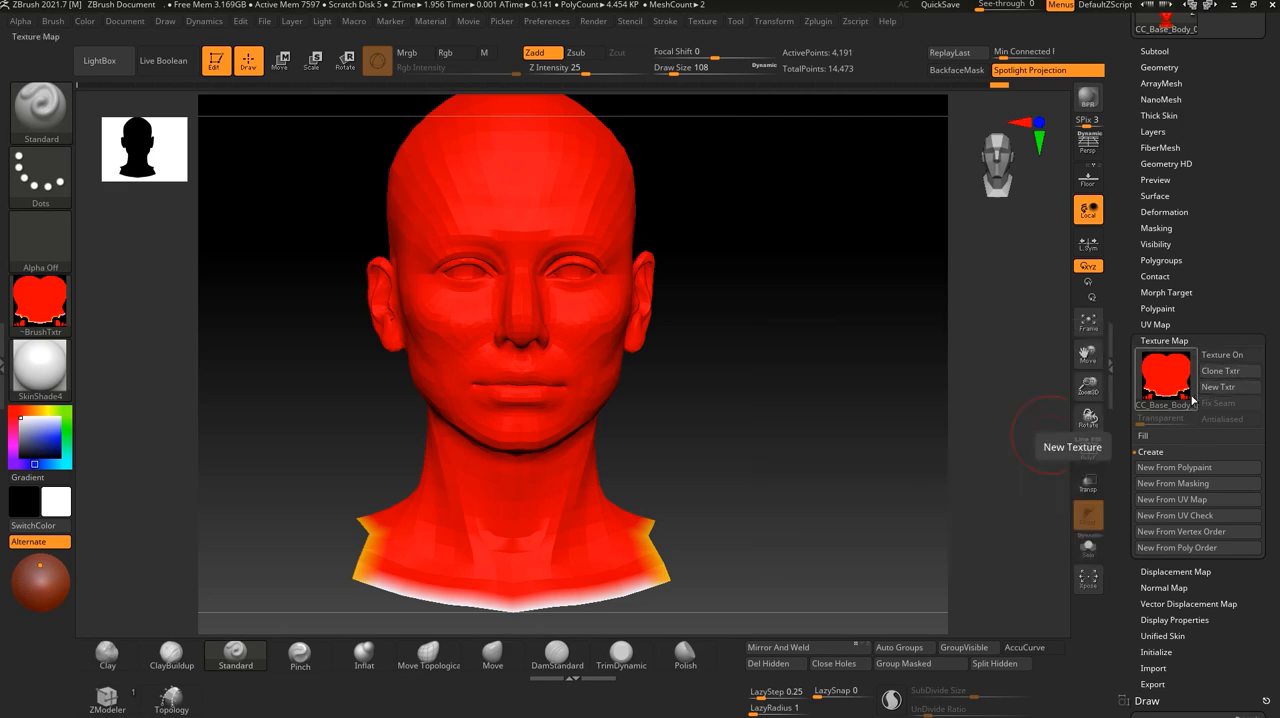
# - Import CC_Base_face_skin from the desktop as the head's texture map
pyautogui.click(1190, 398)
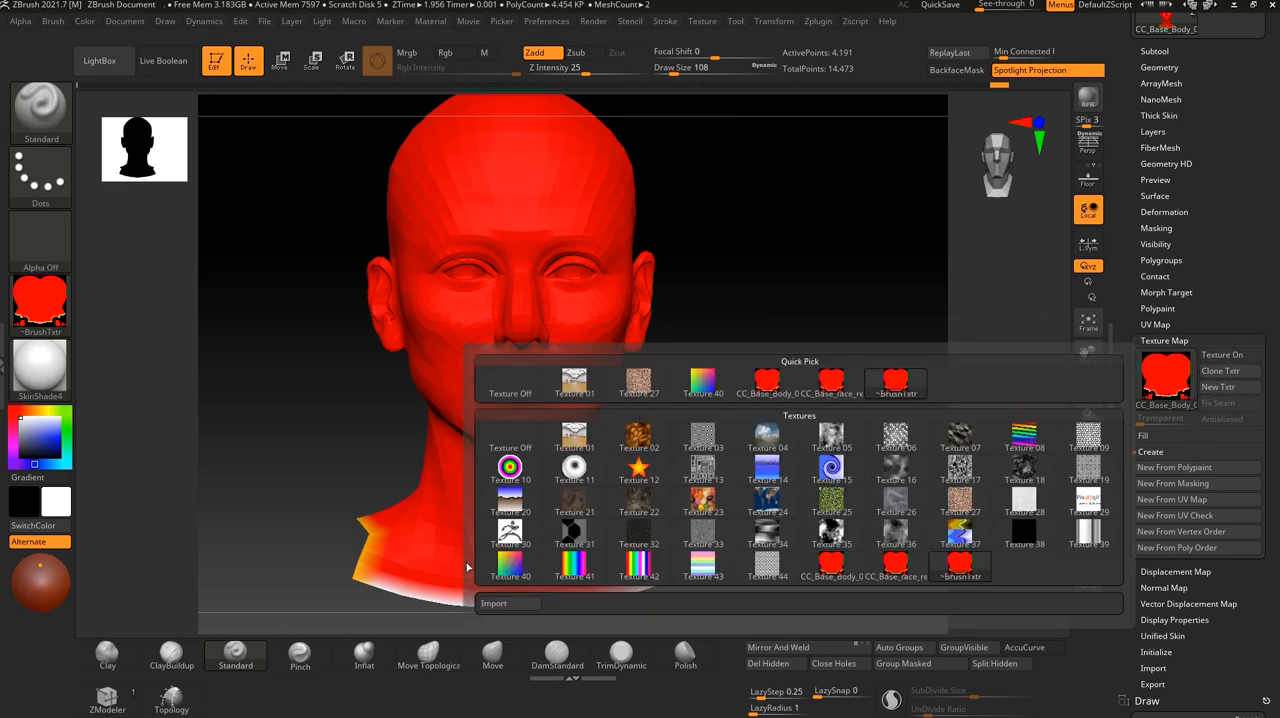
pyautogui.click(507, 605)
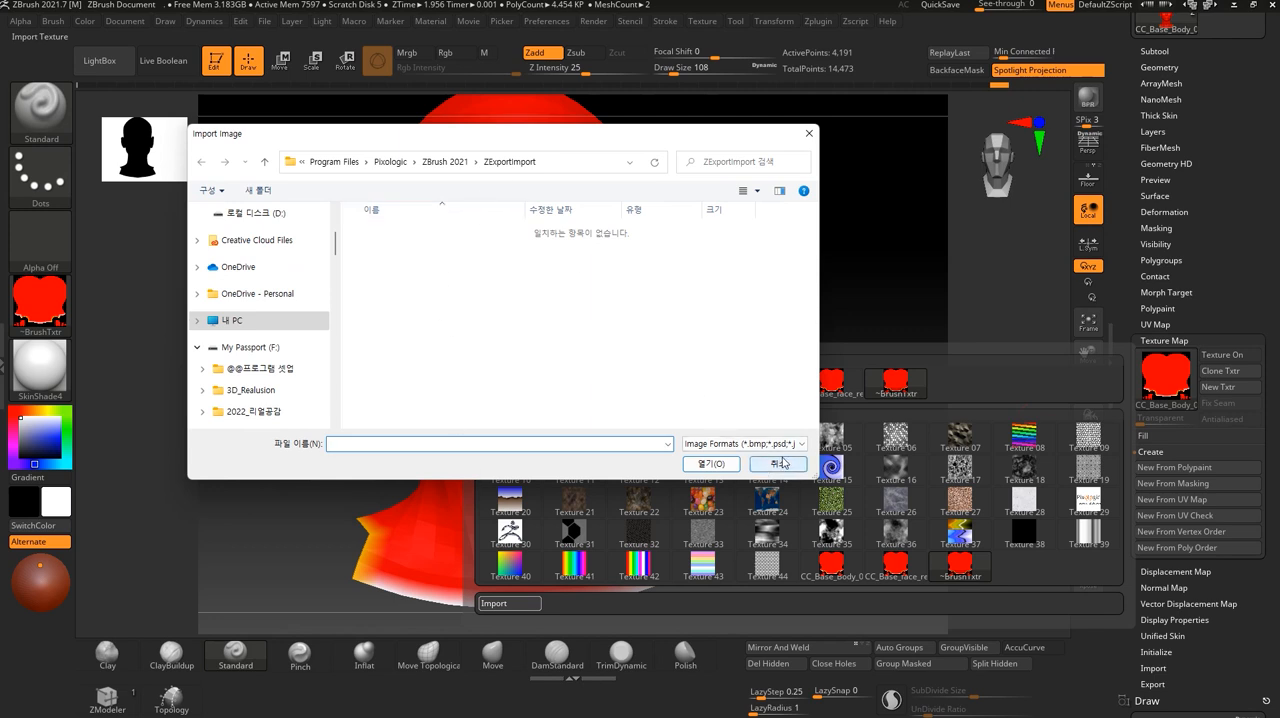
pyautogui.scroll(5, 261, 285)
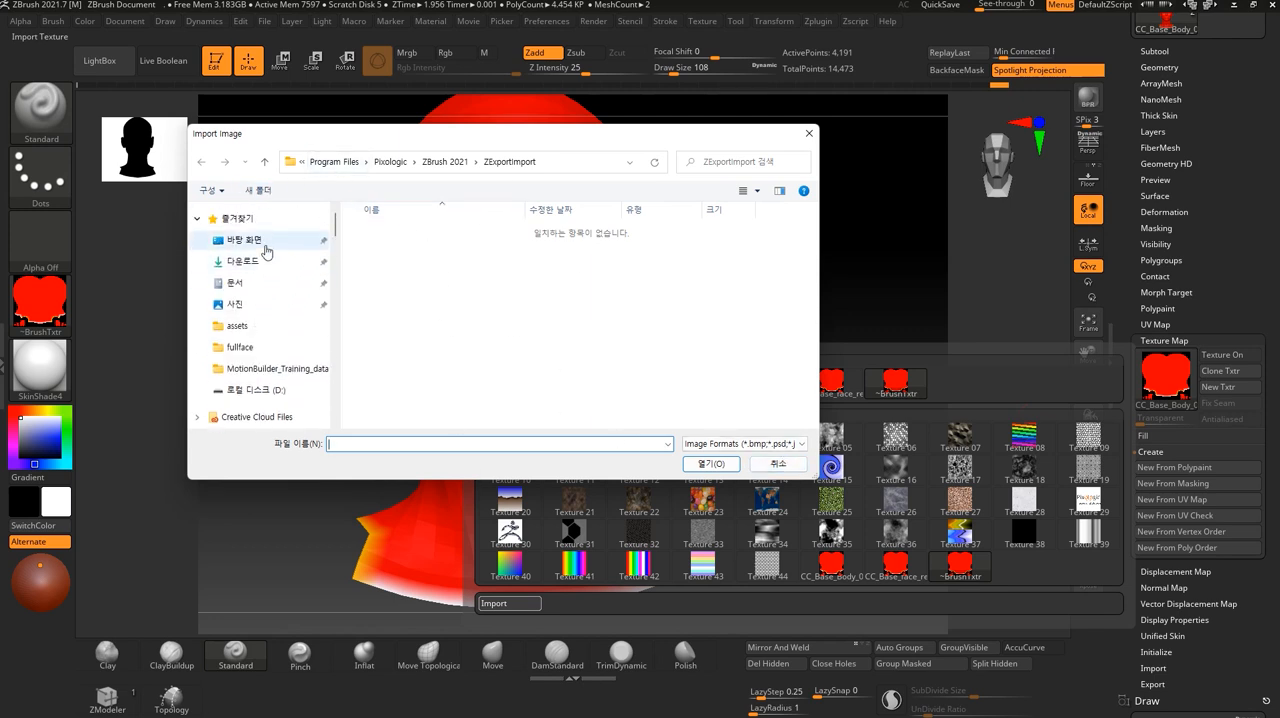
pyautogui.click(265, 246)
pyautogui.click(638, 255)
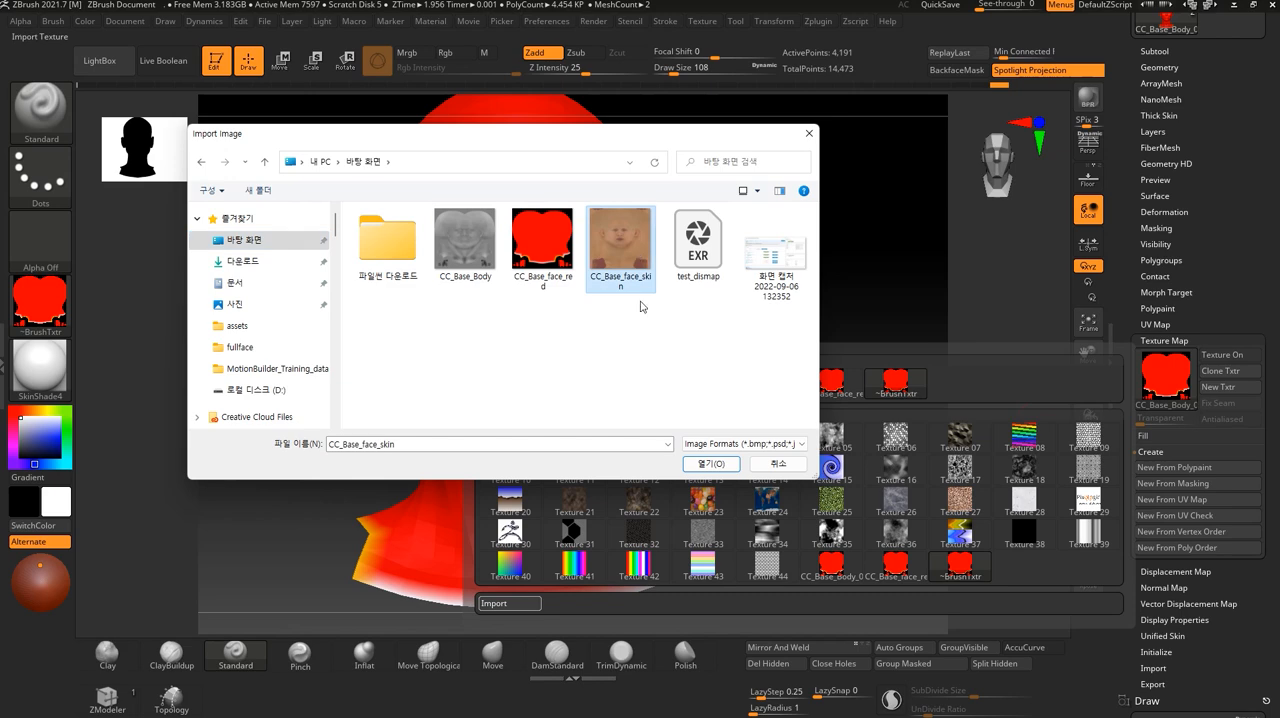
pyautogui.click(714, 465)
pyautogui.moveTo(826, 423); pyautogui.dragTo(980, 415)
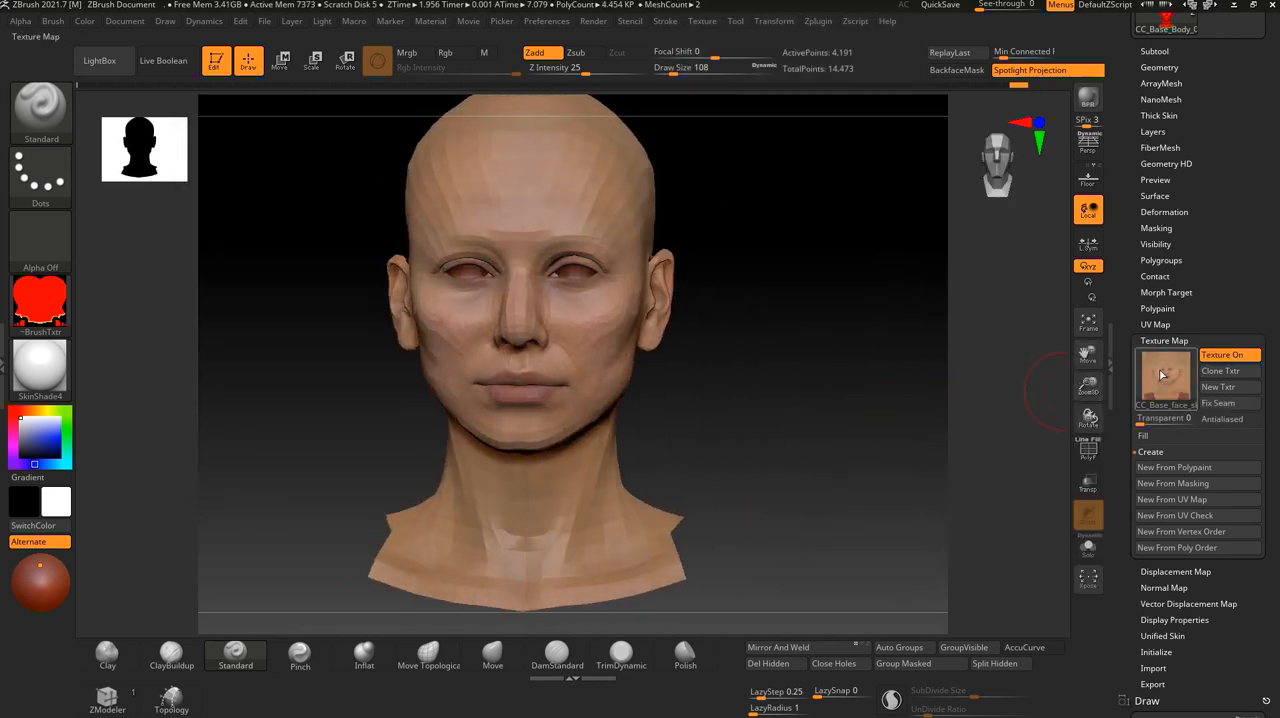
pyautogui.moveTo(1162, 375)
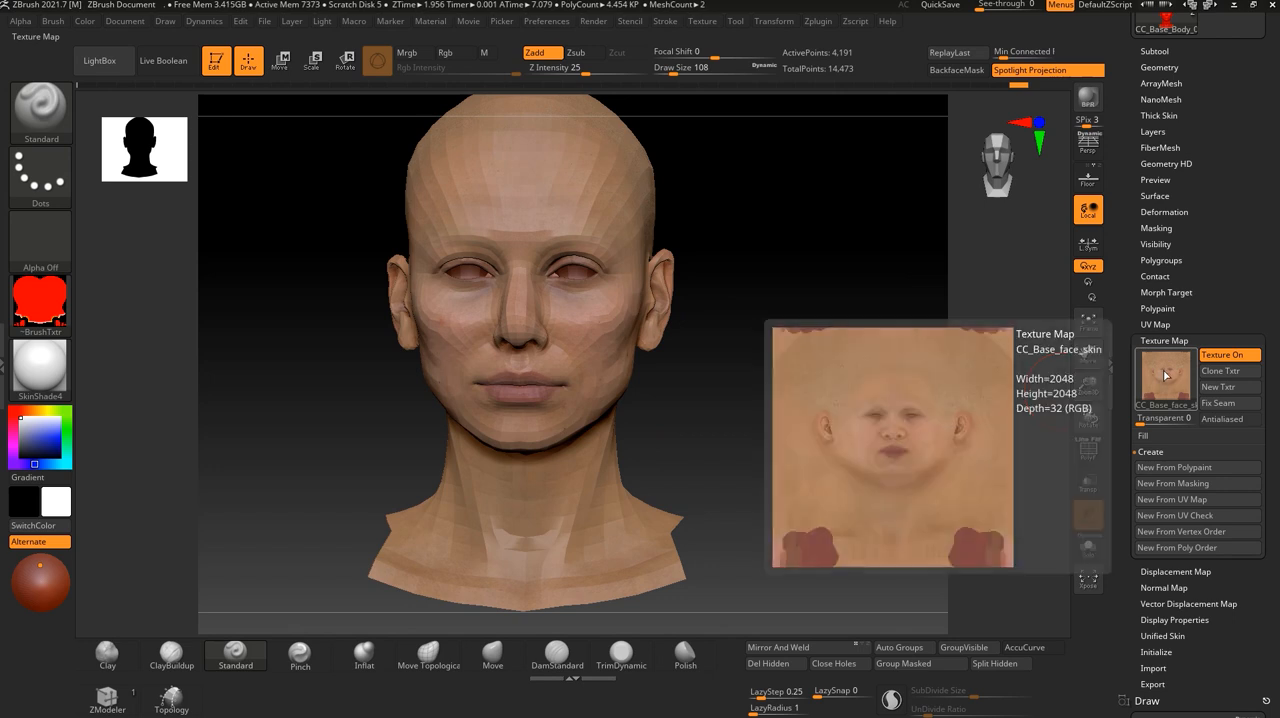
pyautogui.moveTo(760, 400); pyautogui.dragTo(763, 394)
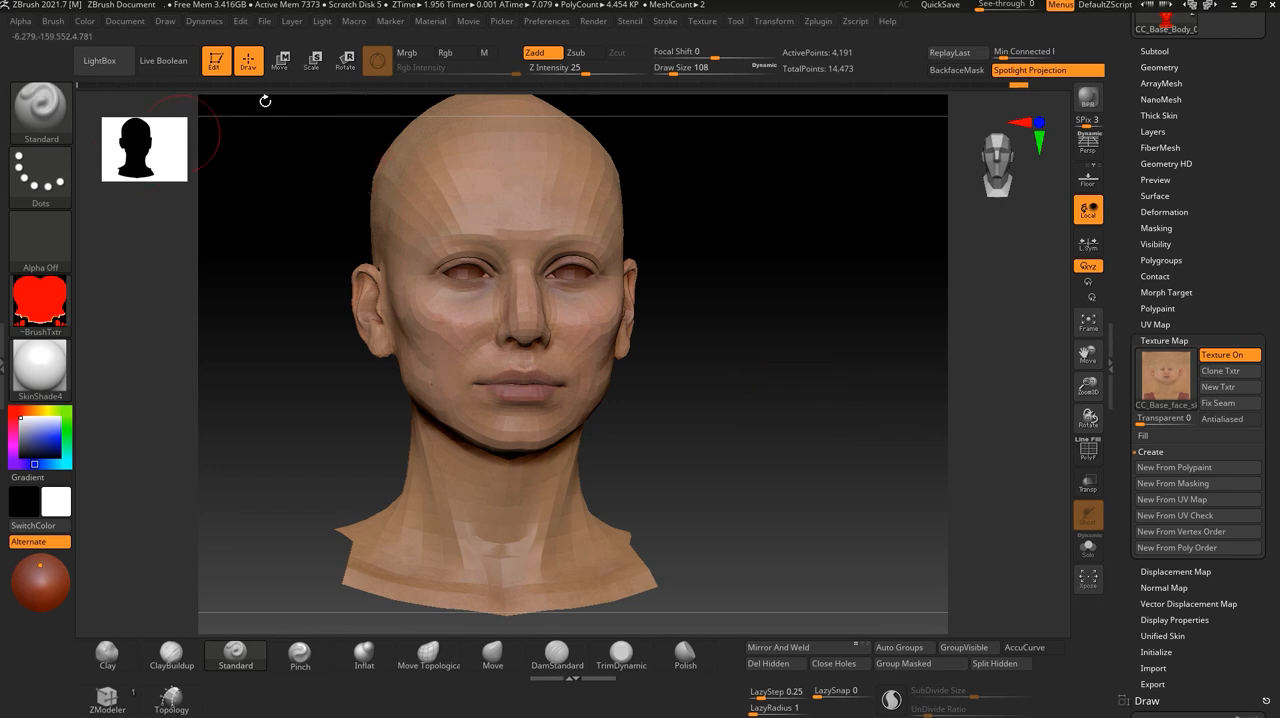
# - Set the Standard brush to paint color only, with Zadd off, Rgb on and a draw size of about 14
pyautogui.click(535, 52)
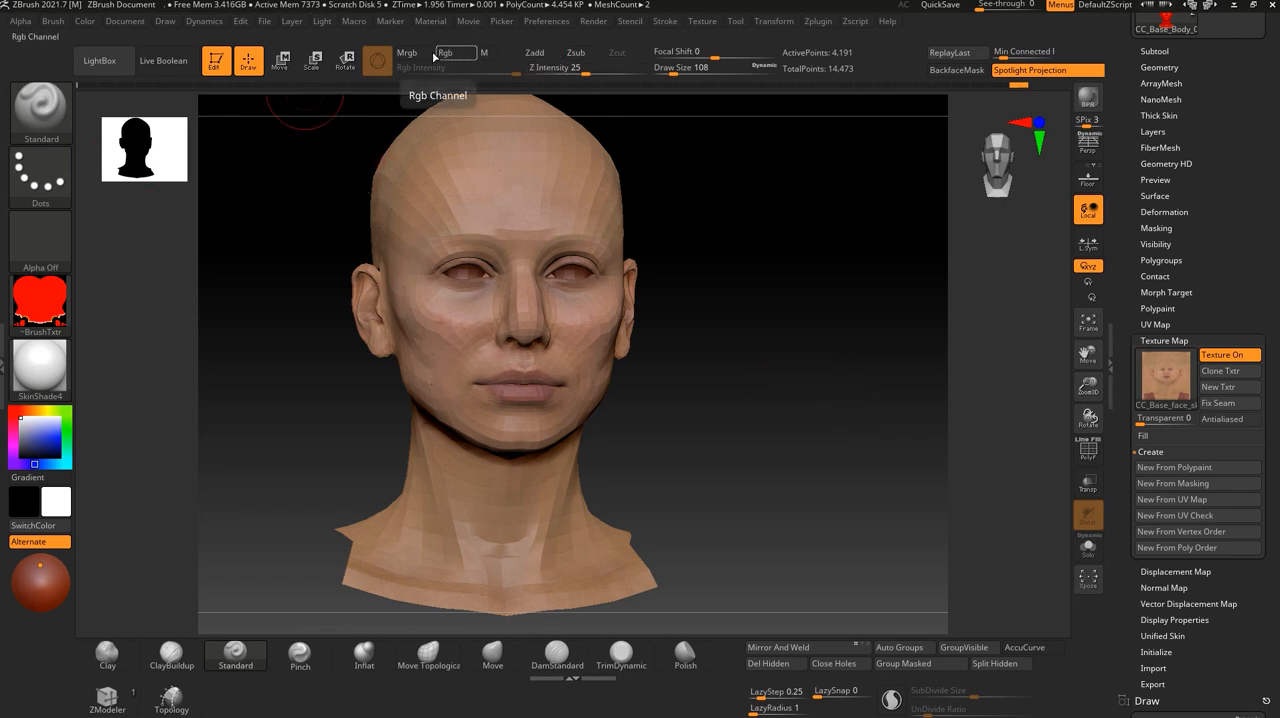
pyautogui.click(445, 52)
pyautogui.moveTo(657, 366); pyautogui.dragTo(825, 448)
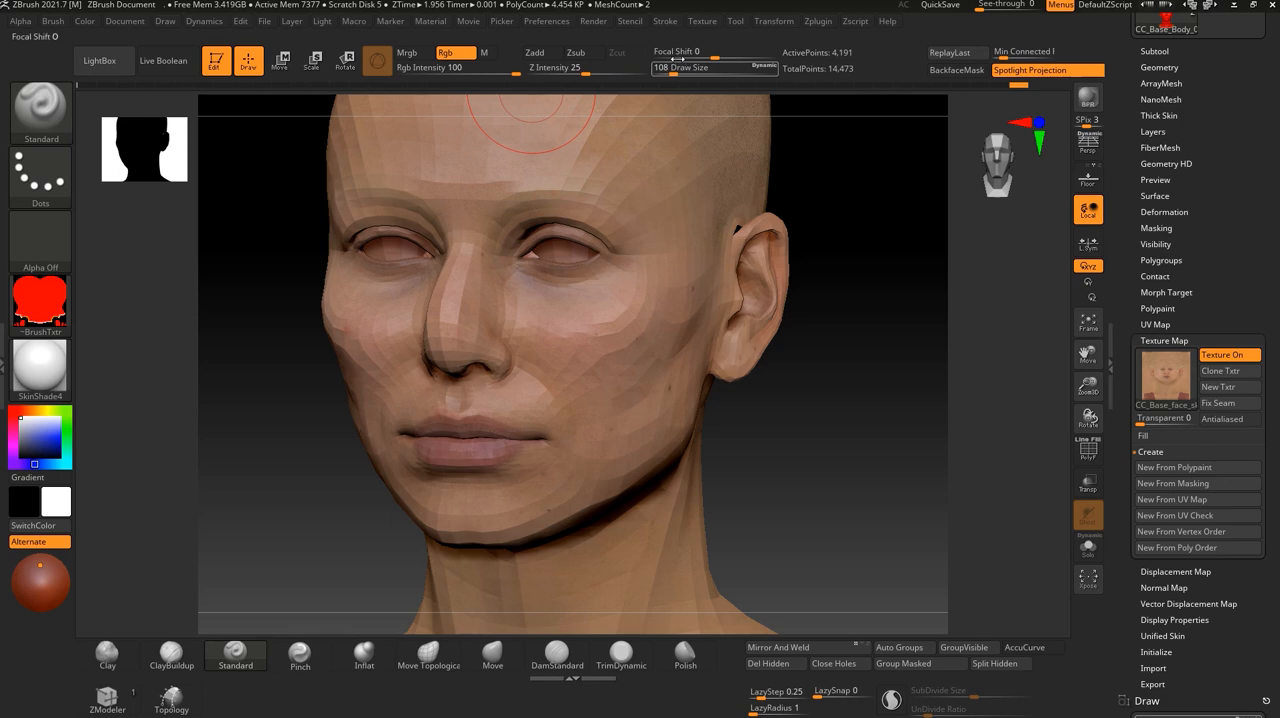
pyautogui.moveTo(673, 67); pyautogui.dragTo(662, 67)
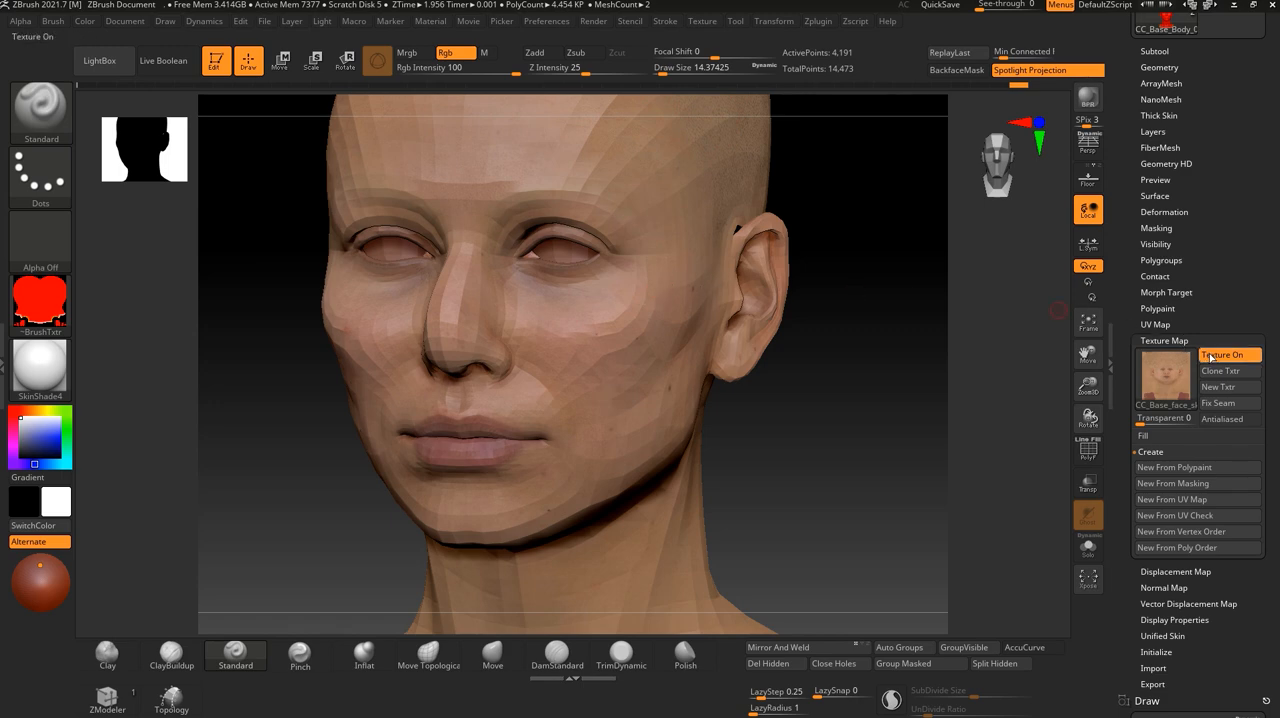
# - Undo the texture map import and switch the head's texture display on and off
pyautogui.hotkey('ctrl', 'z')
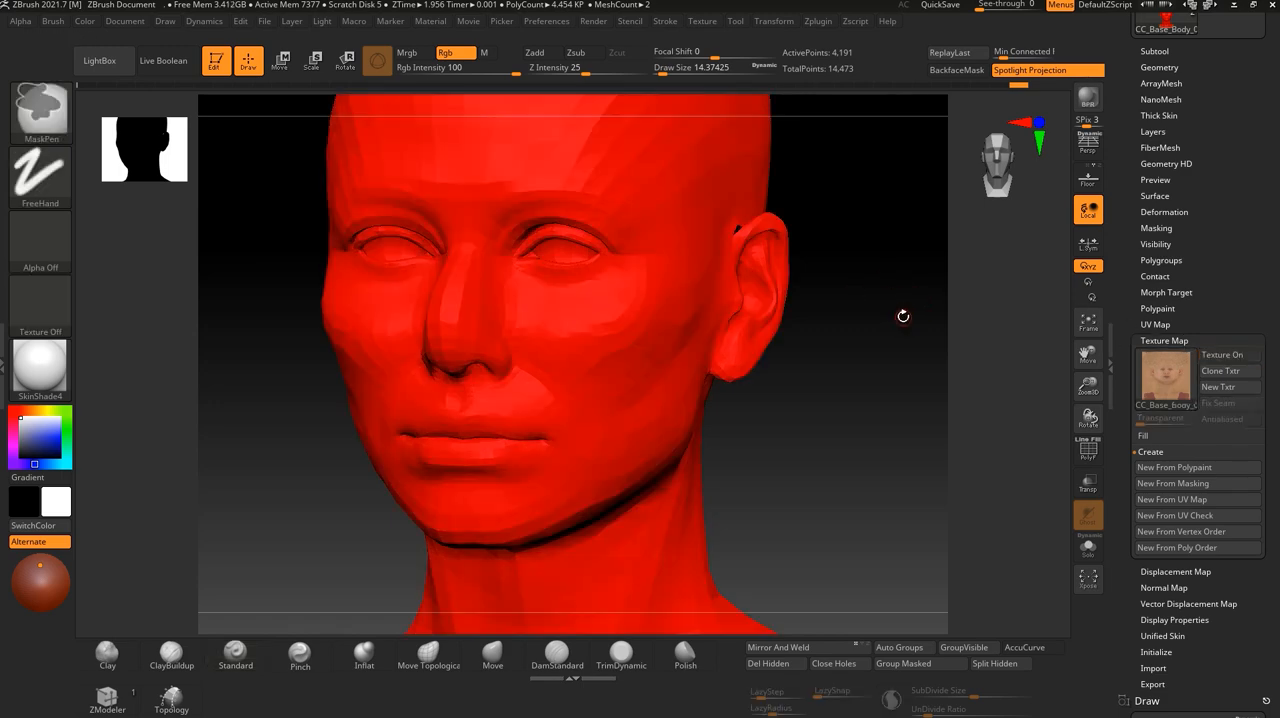
pyautogui.click(1214, 357)
pyautogui.click(1165, 375)
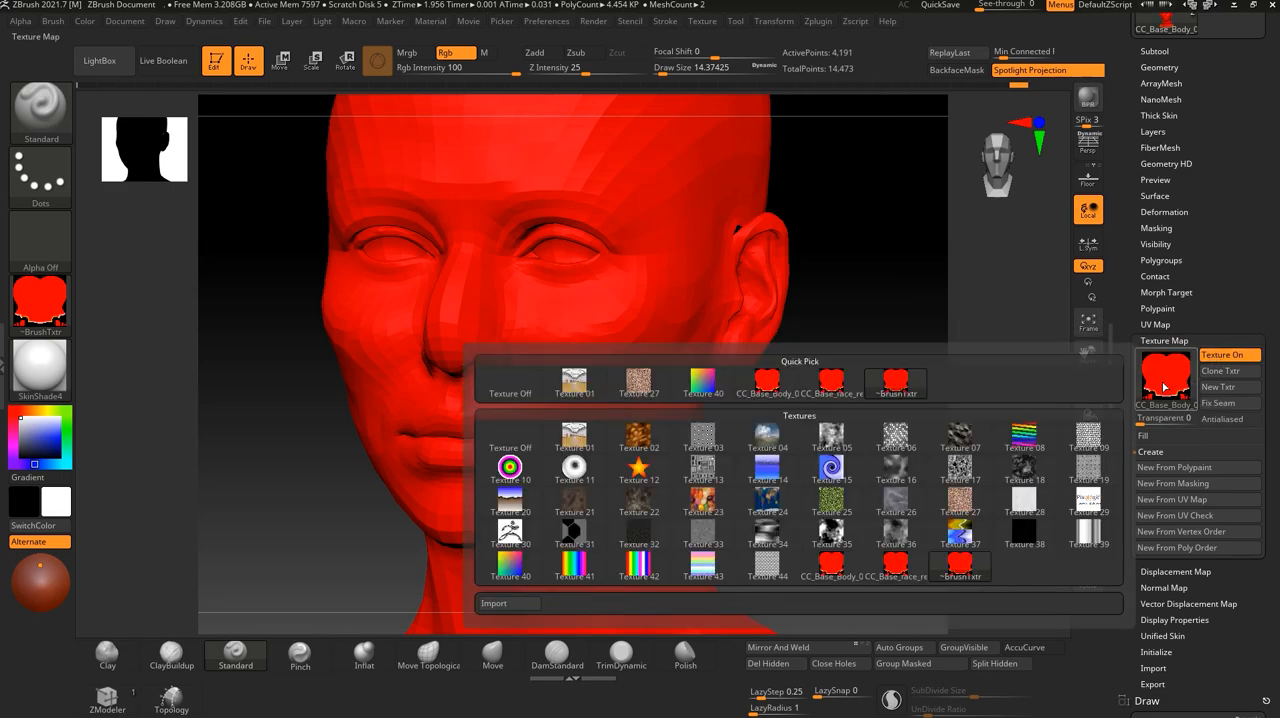
pyautogui.click(1215, 358)
pyautogui.click(1172, 383)
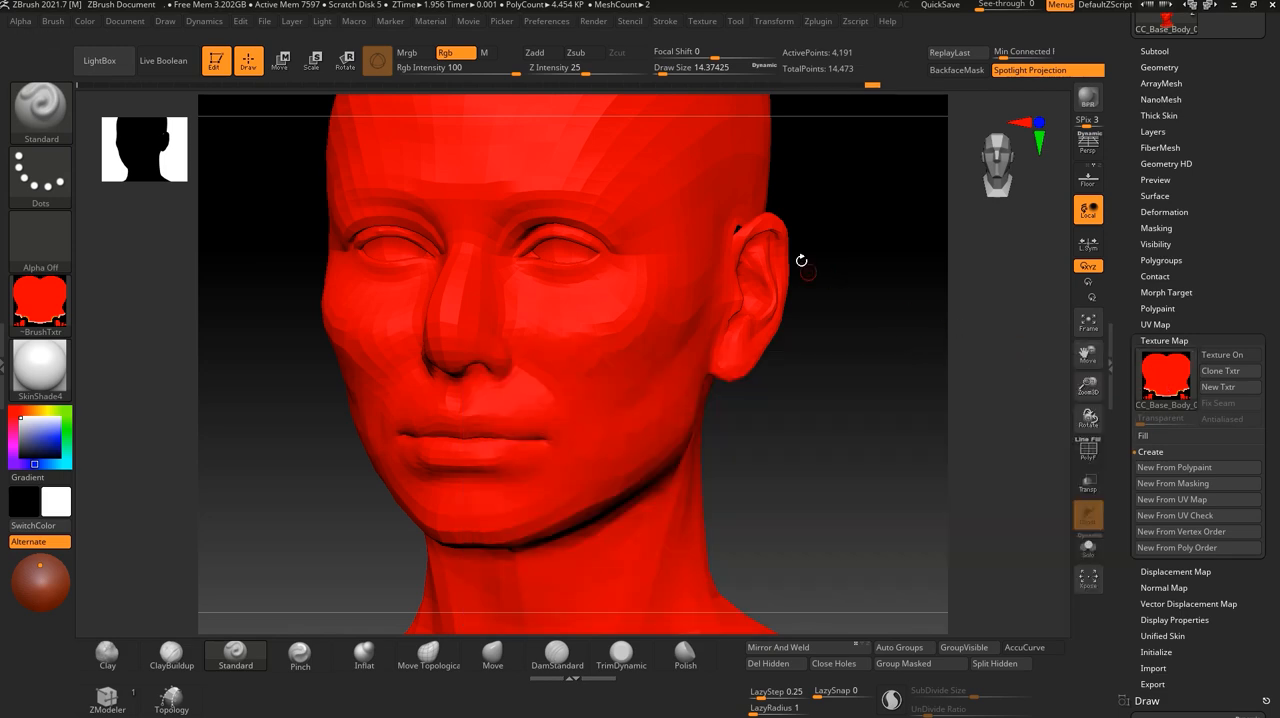
# - Replace the head's red texture map with the CC_Base_face_skin image imported from the desktop
pyautogui.click(1165, 375)
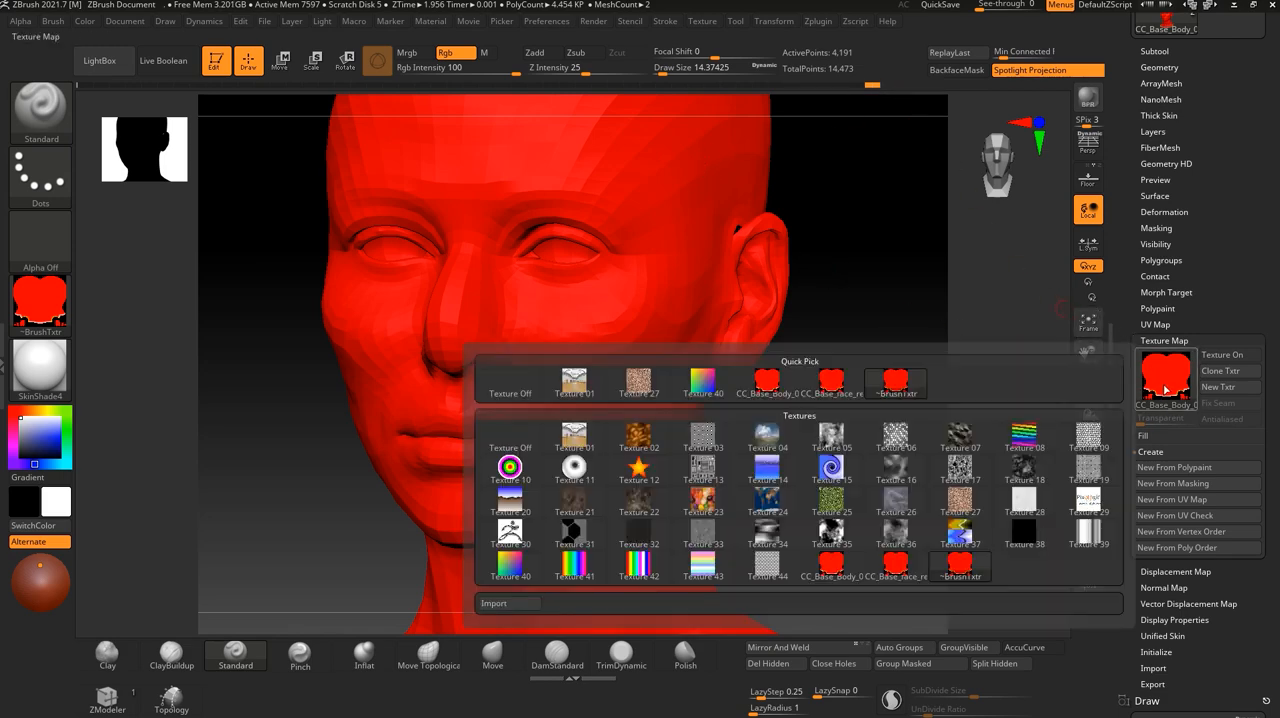
pyautogui.click(527, 605)
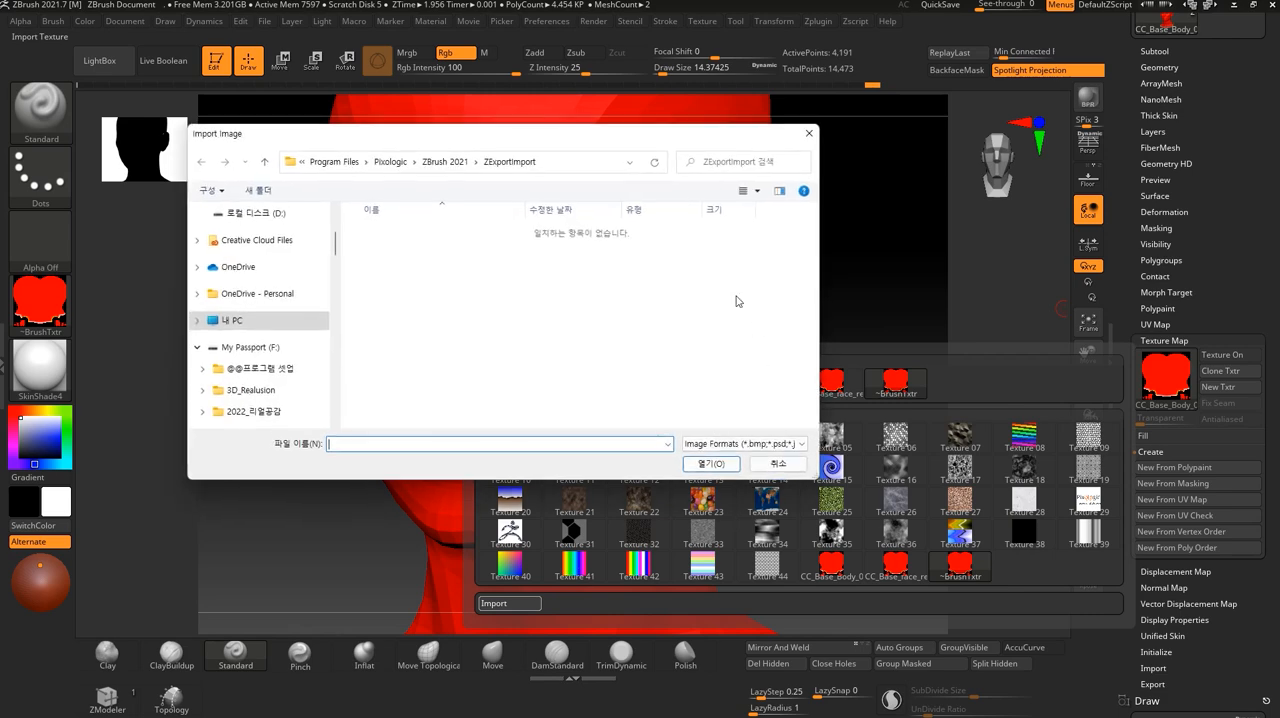
pyautogui.scroll(3, 260, 300)
pyautogui.click(244, 240)
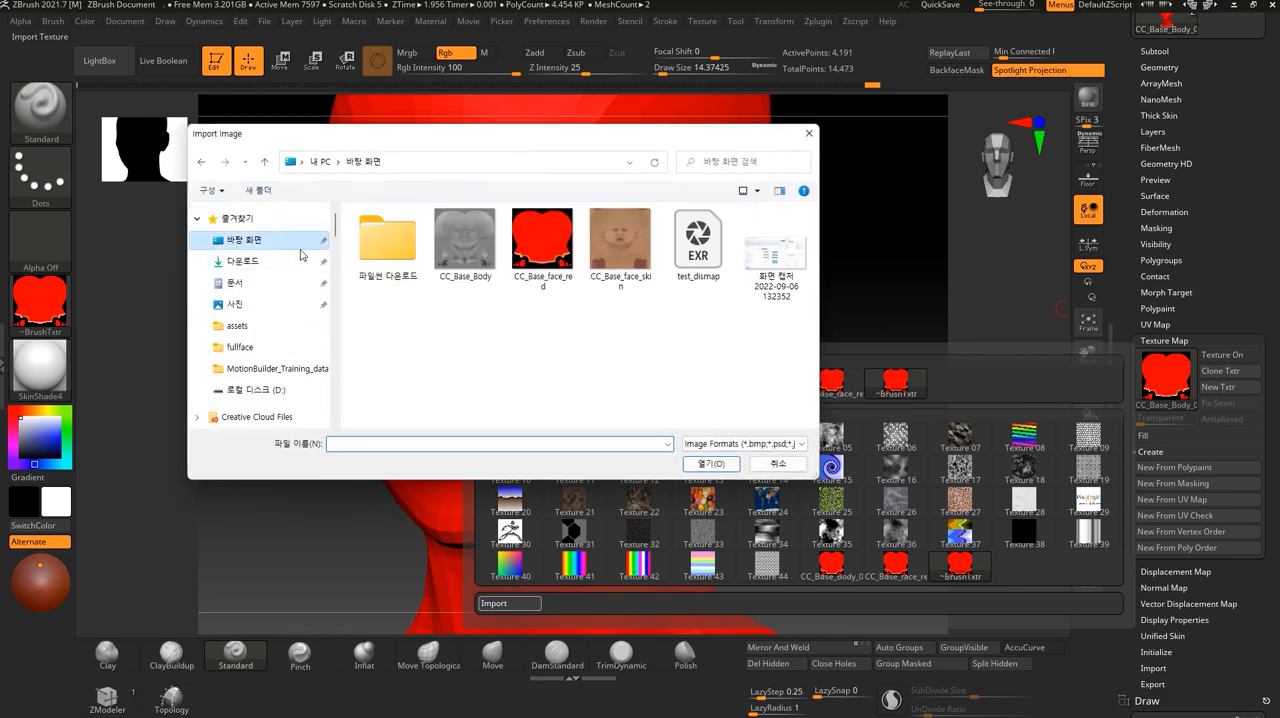
pyautogui.click(641, 242)
pyautogui.click(711, 463)
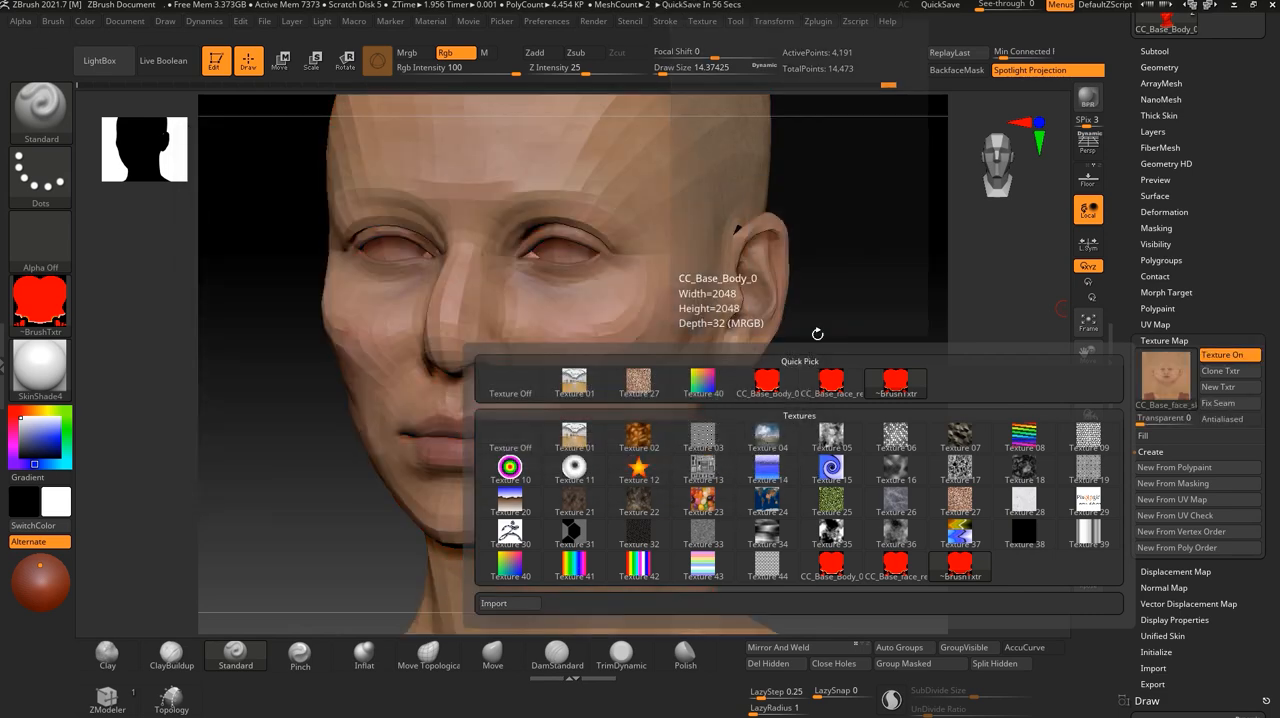
# - Compare the head with its skin texture display turned off and back on
pyautogui.moveTo(811, 483); pyautogui.dragTo(804, 453)
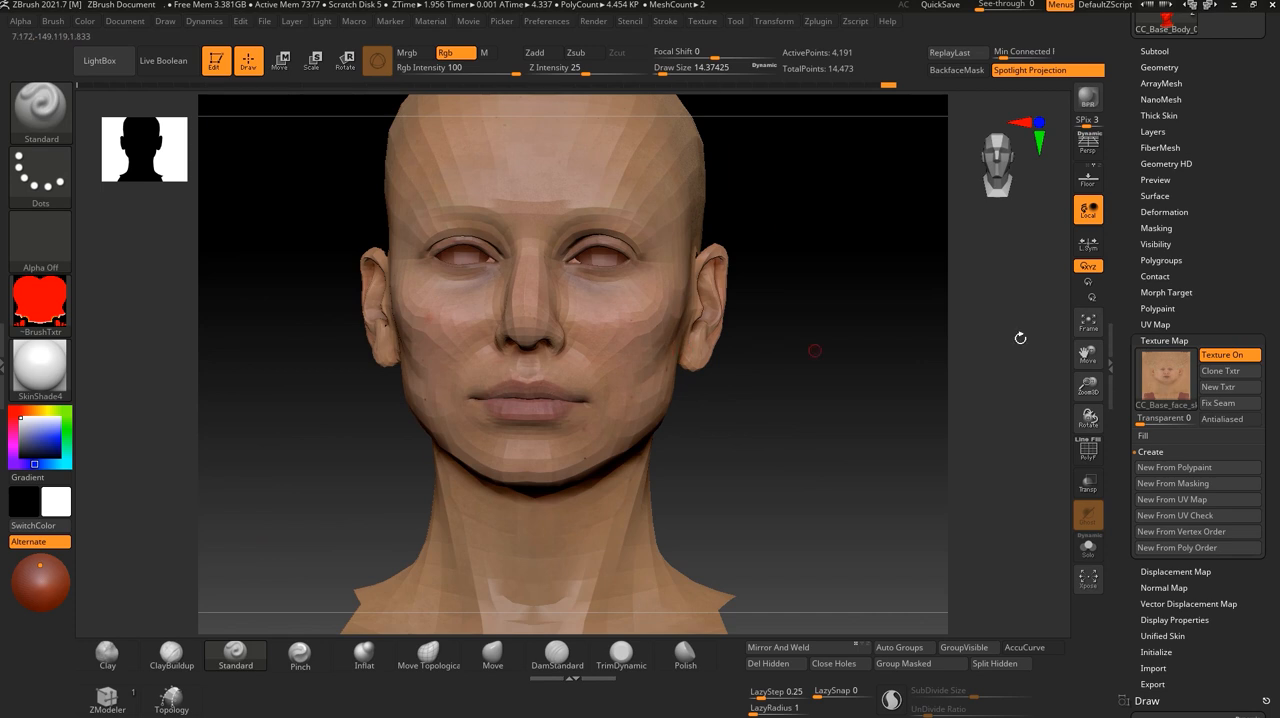
pyautogui.click(1246, 354)
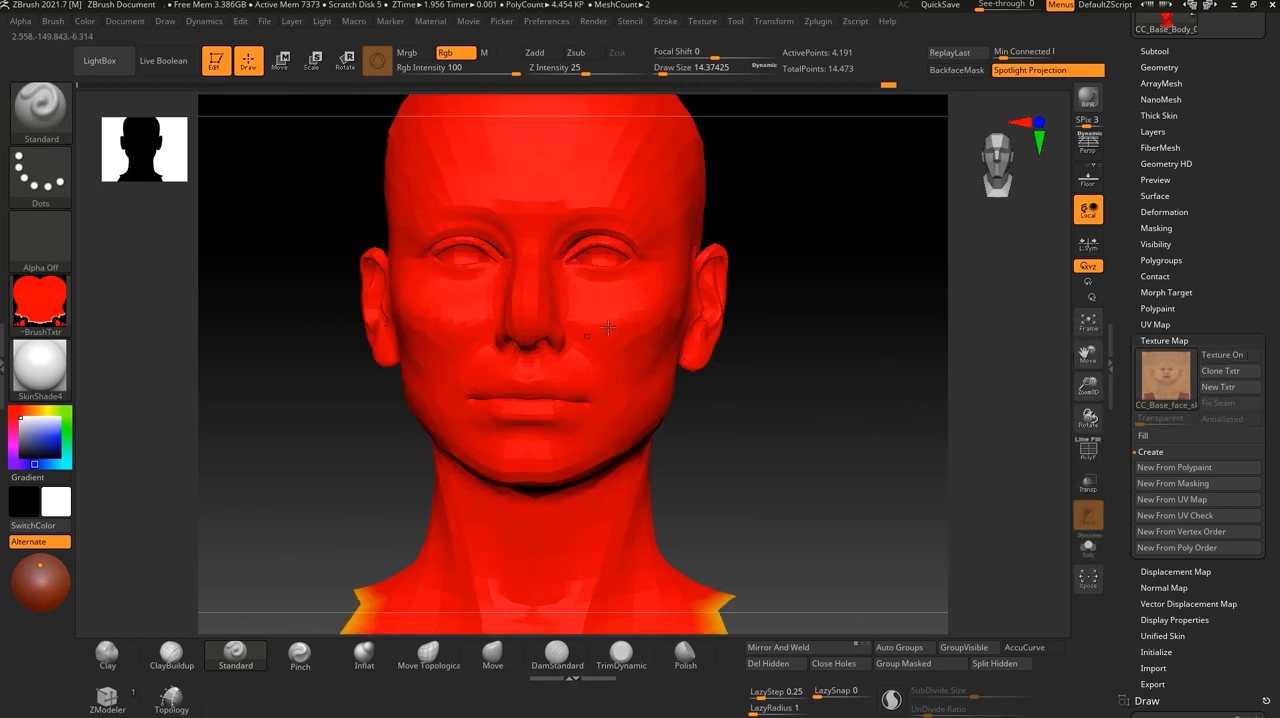
pyautogui.click(1233, 356)
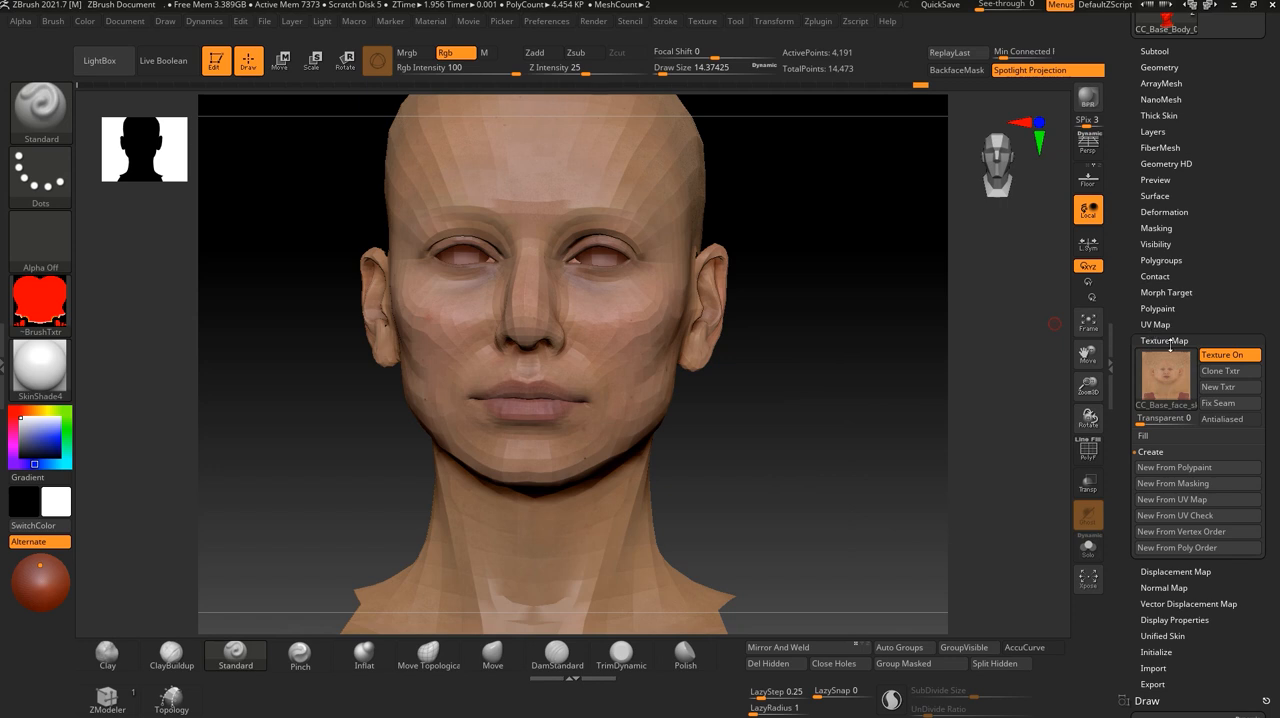
pyautogui.click(1156, 309)
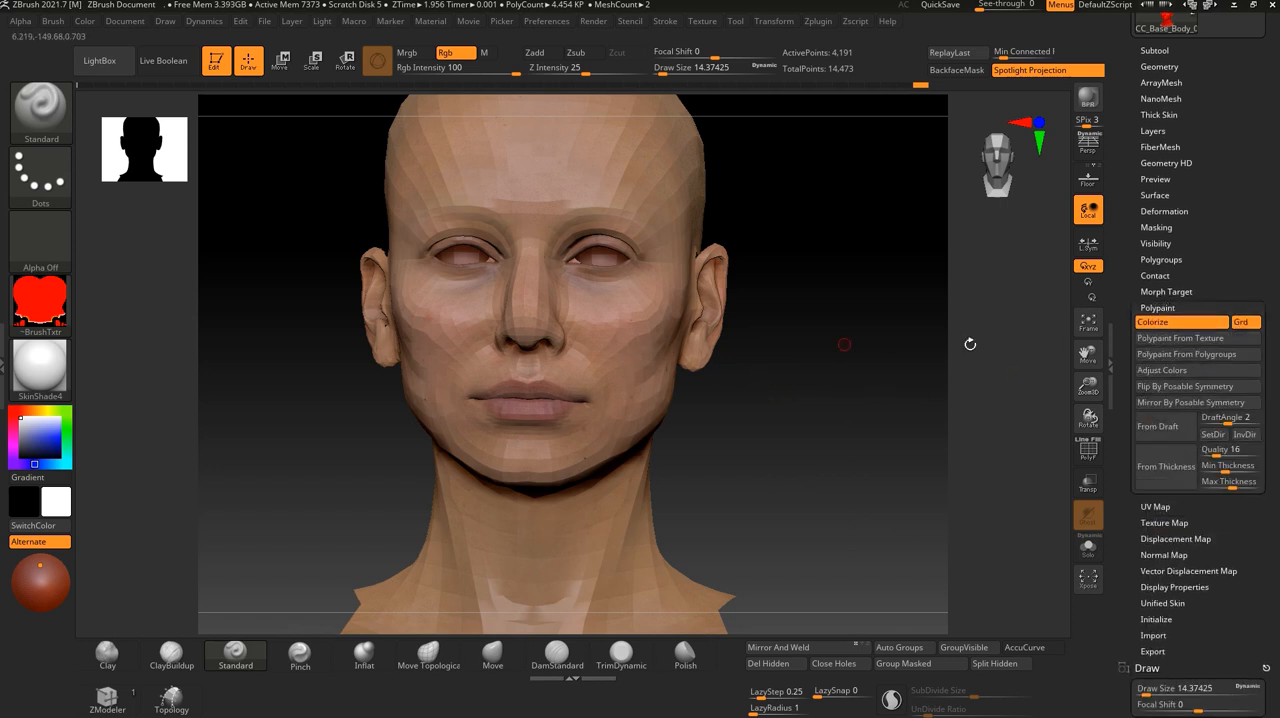
pyautogui.click(1157, 308)
pyautogui.click(1152, 326)
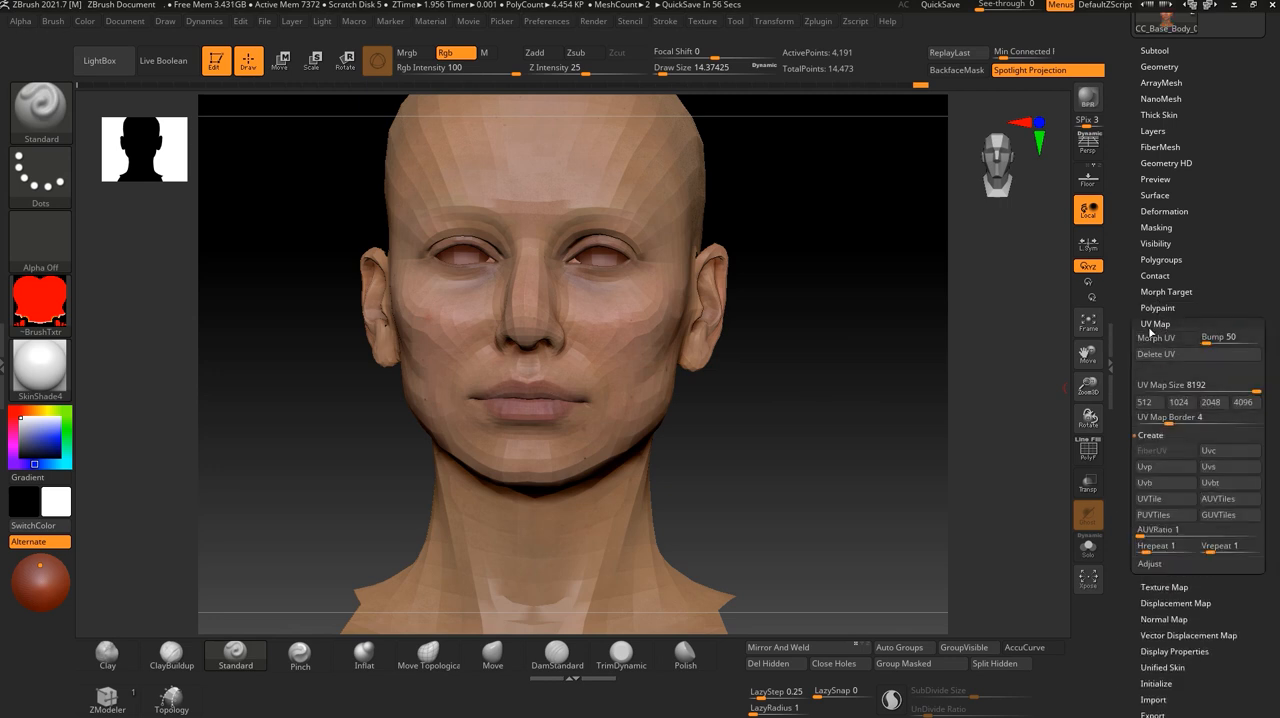
pyautogui.click(1154, 323)
pyautogui.click(1158, 340)
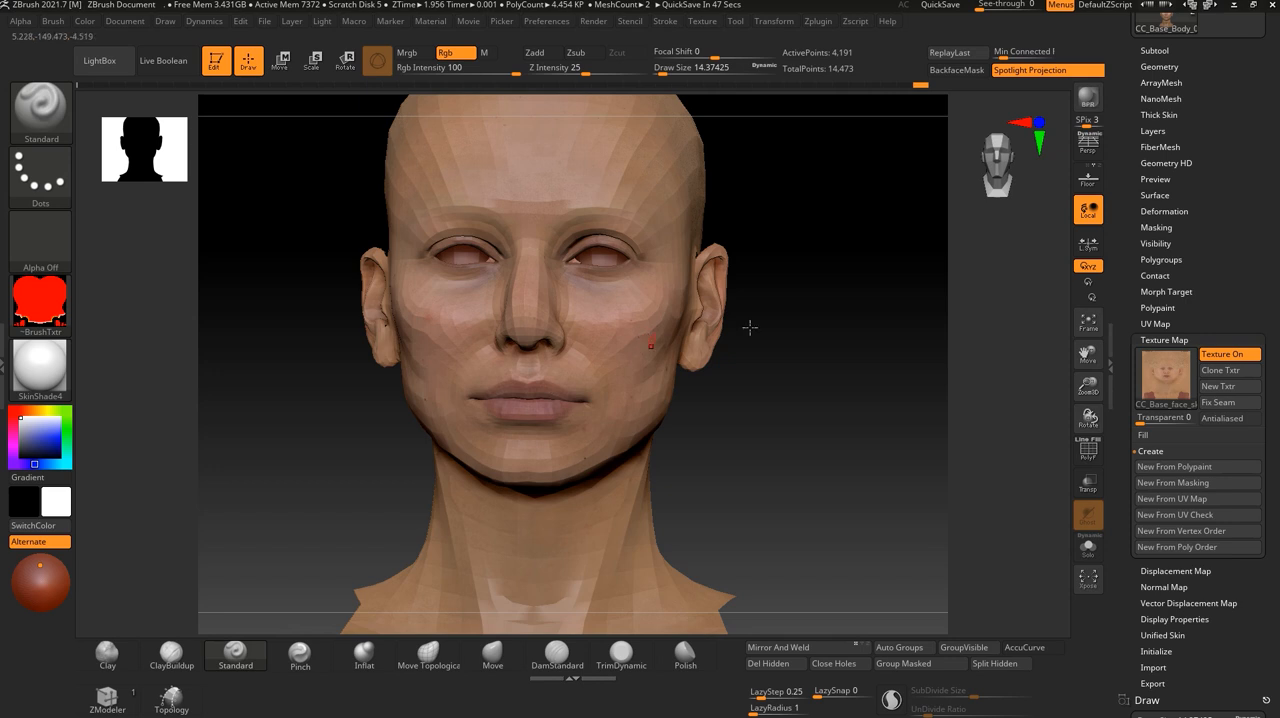
pyautogui.click(1158, 307)
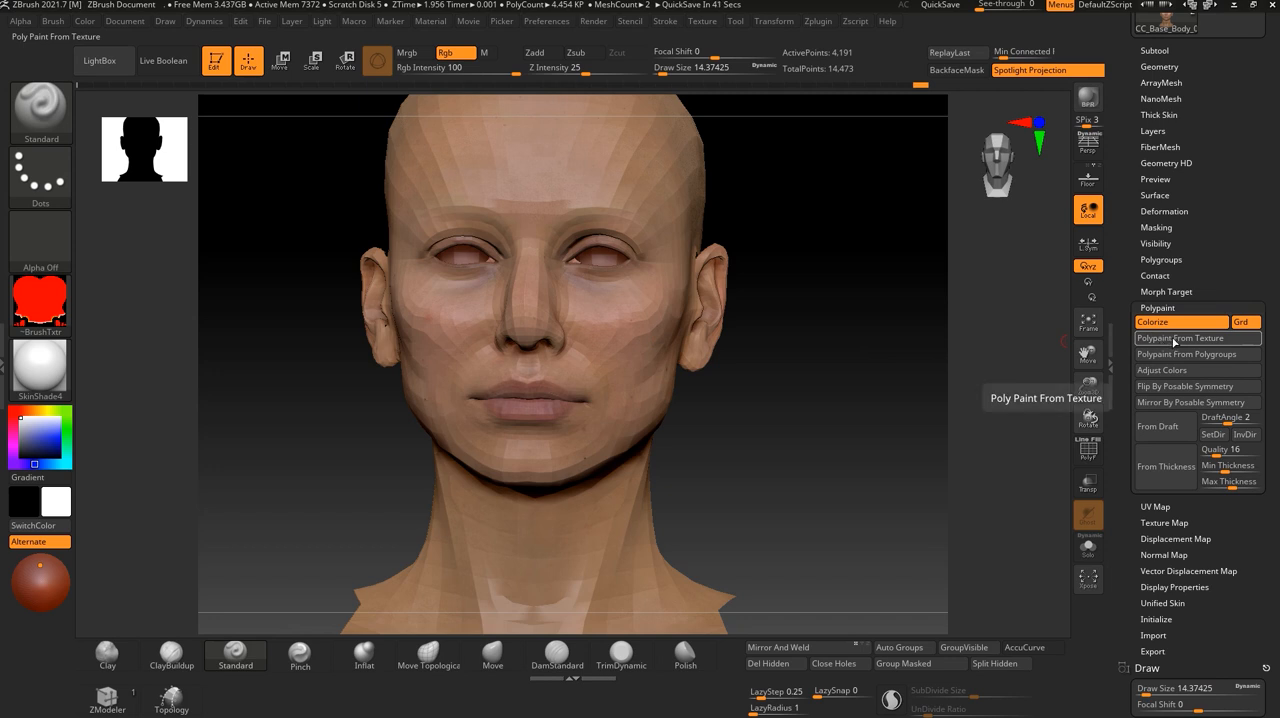
pyautogui.click(1170, 522)
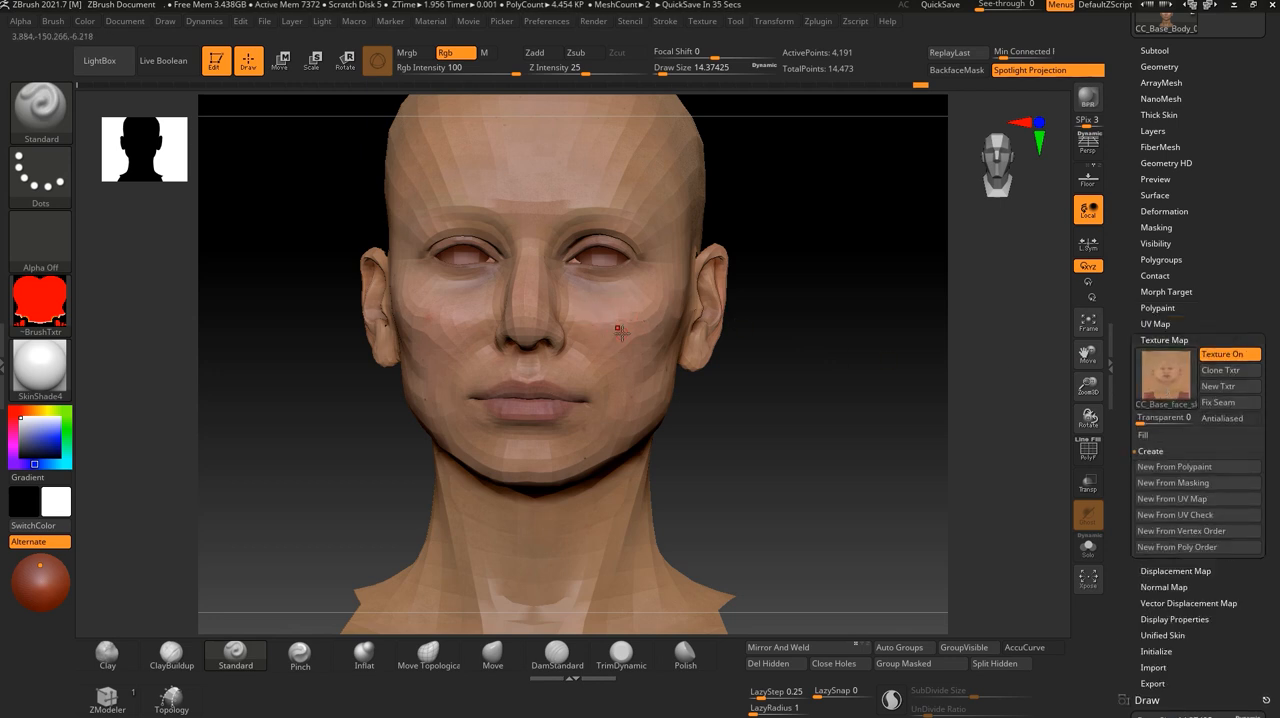
# - Convert the skin texture to polypaint on the head, turn off the texture display and check the painted face from the side
pyautogui.click(1165, 340)
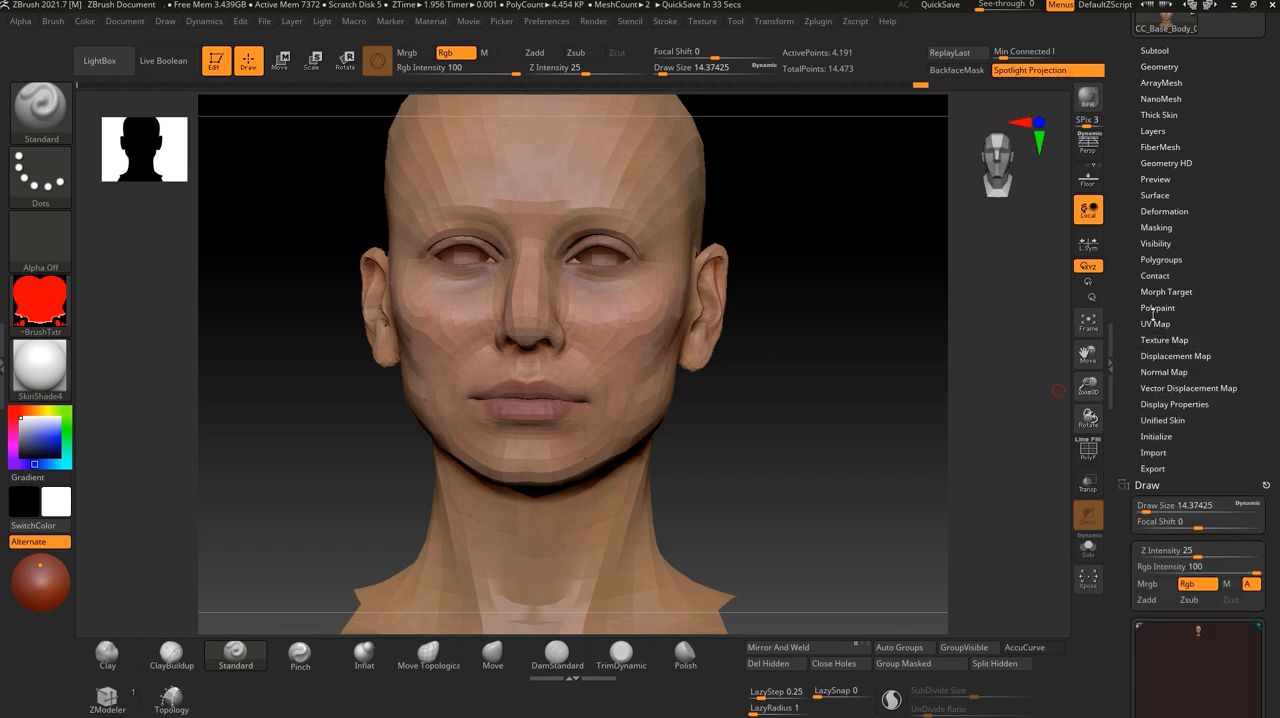
pyautogui.click(1155, 308)
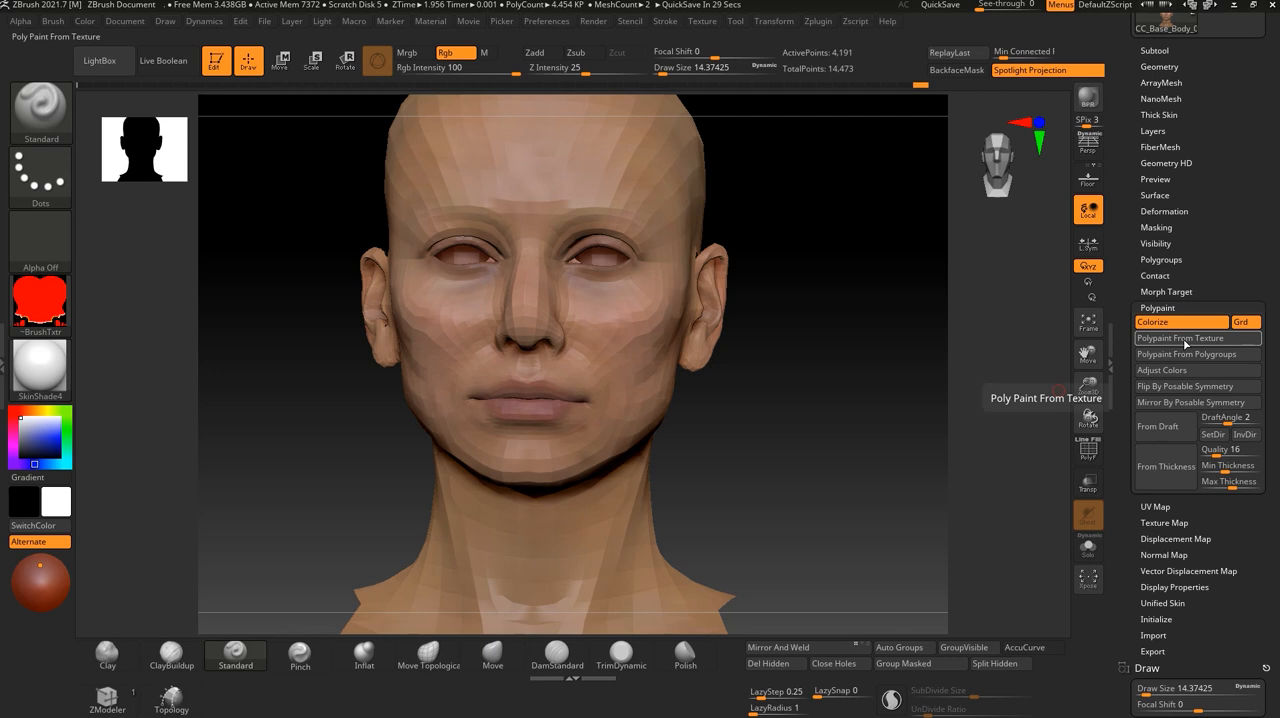
pyautogui.moveTo(843, 400); pyautogui.dragTo(770, 418)
pyautogui.keyDown('alt'); pyautogui.moveTo(851, 443); pyautogui.dragTo(884, 463); pyautogui.keyUp('alt')
pyautogui.click(1158, 308)
pyautogui.click(1164, 340)
pyautogui.moveTo(860, 345); pyautogui.dragTo(857, 463)
pyautogui.moveTo(903, 409); pyautogui.dragTo(685, 317)
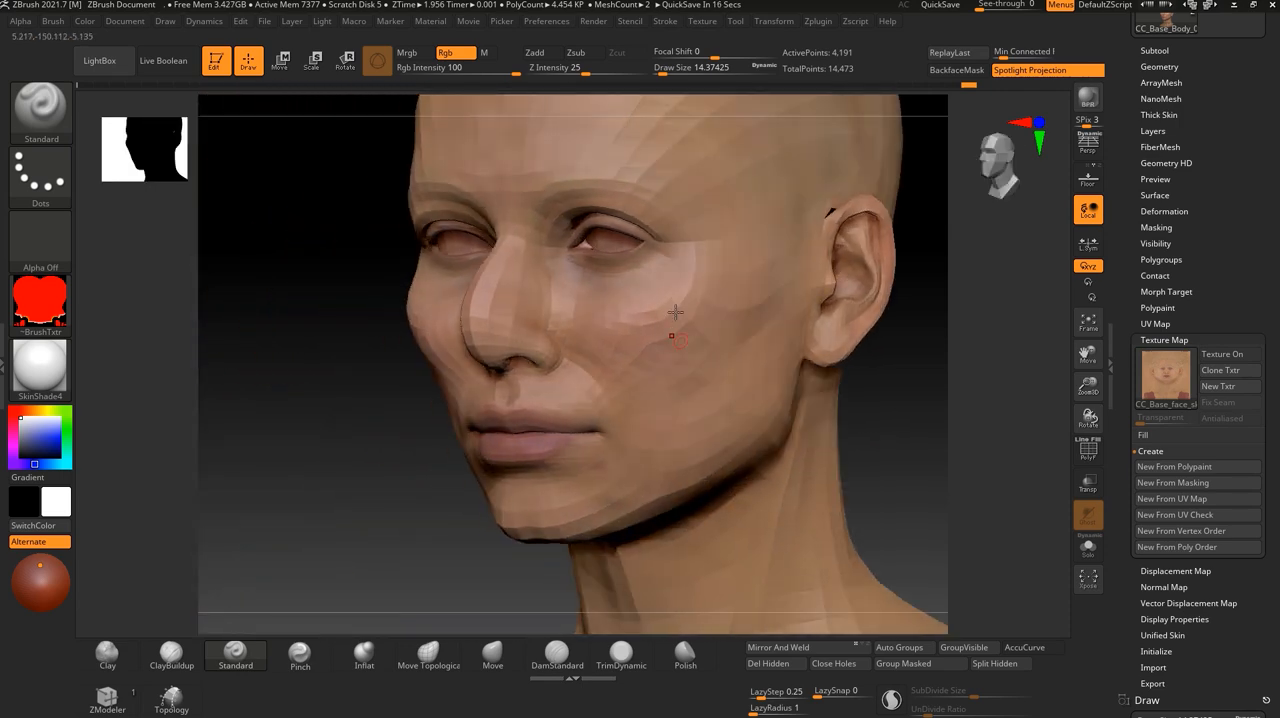
pyautogui.moveTo(845, 360); pyautogui.dragTo(763, 386)
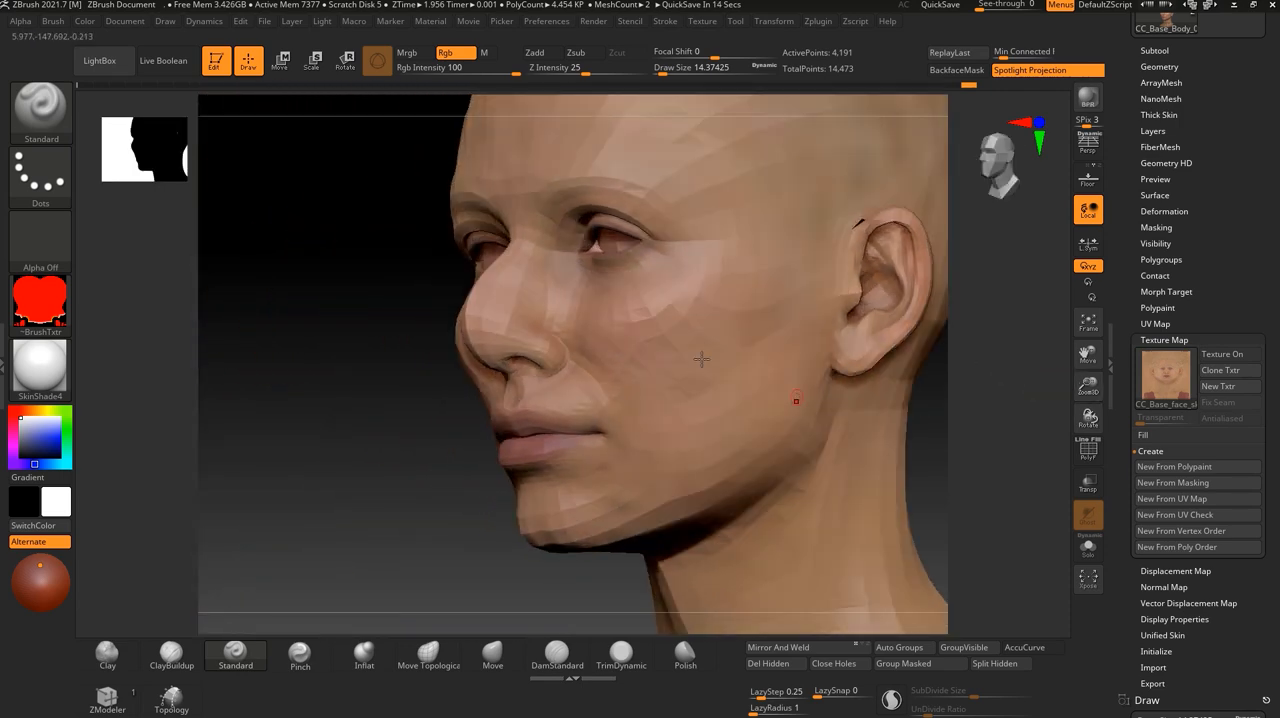
# - Turn the head's skin texture display on to examine the cheek's skin detail up close, and turn it off to compare the polypaint
pyautogui.click(1236, 355)
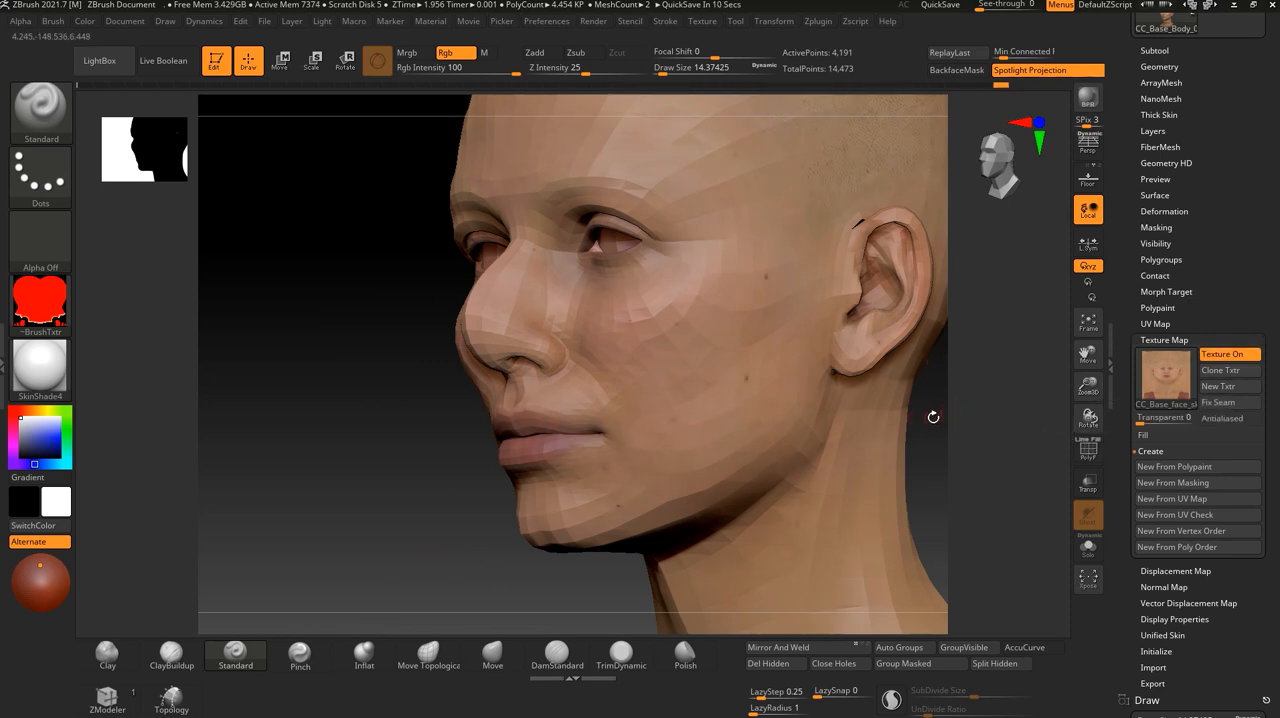
pyautogui.keyDown('alt'); pyautogui.moveTo(933, 417); pyautogui.dragTo(846, 499); pyautogui.keyUp('alt')
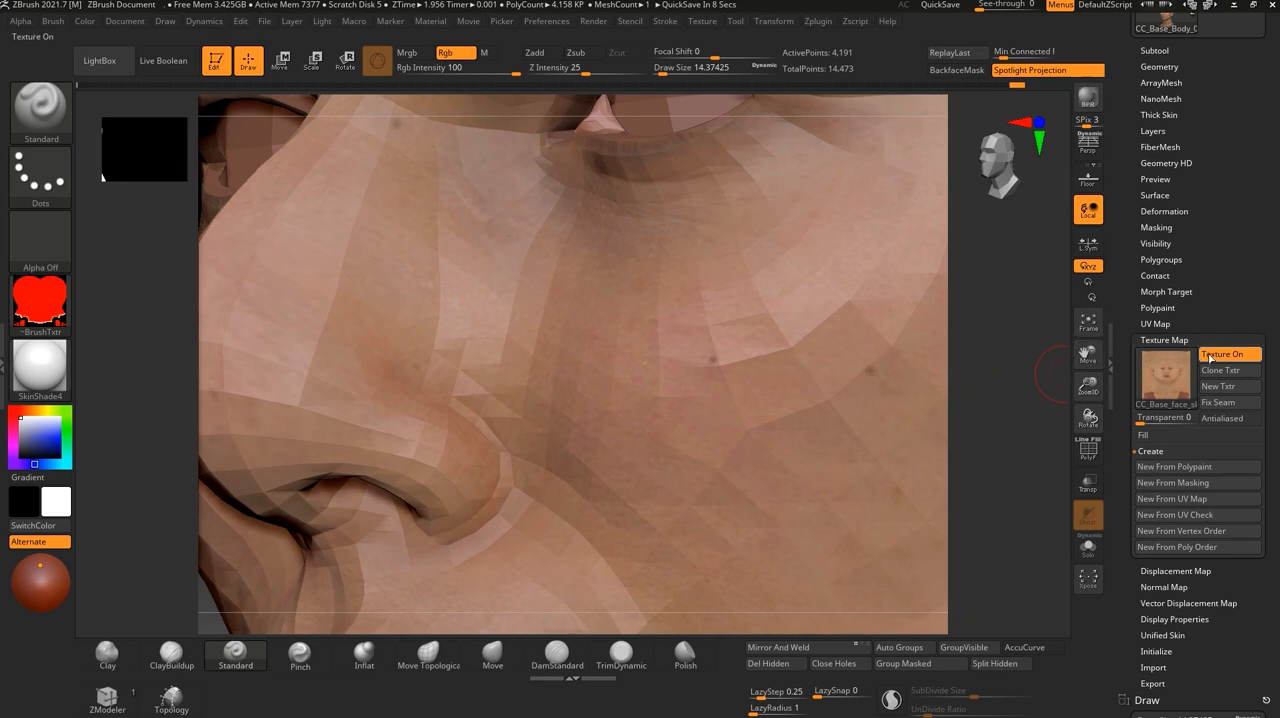
pyautogui.keyDown('alt'); pyautogui.moveTo(1027, 423); pyautogui.dragTo(849, 451); pyautogui.keyUp('alt')
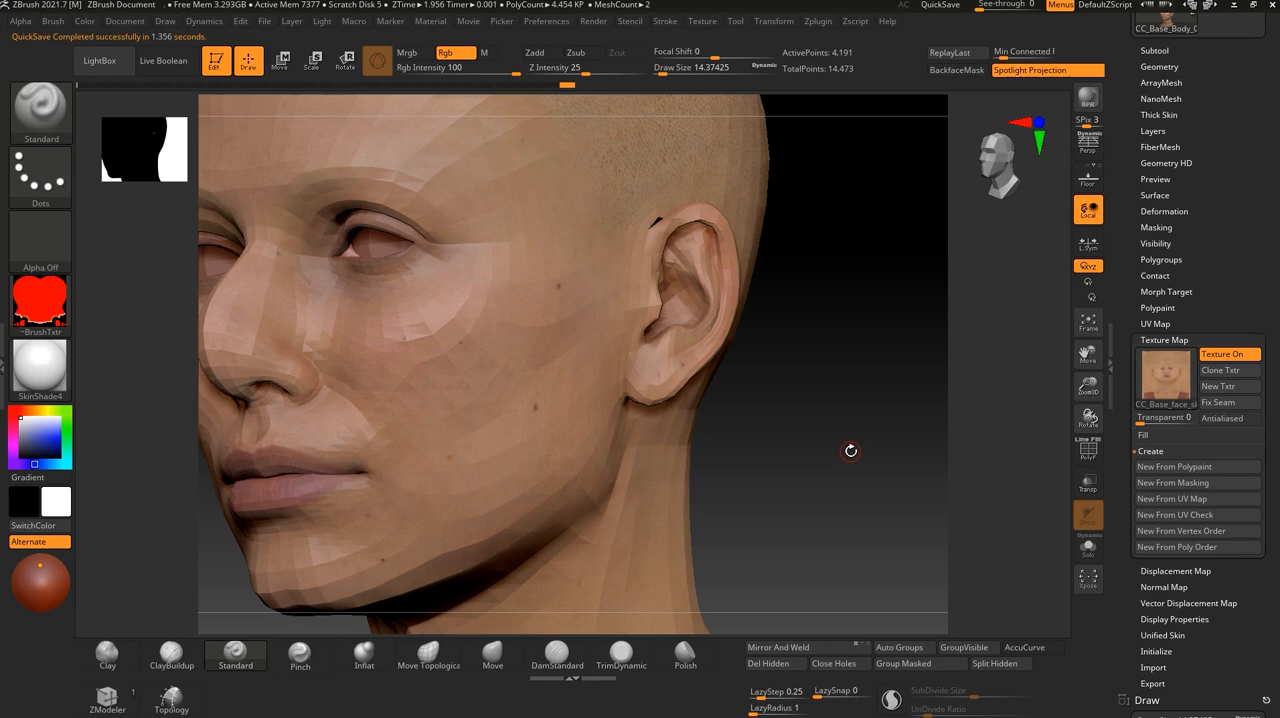
pyautogui.click(1222, 354)
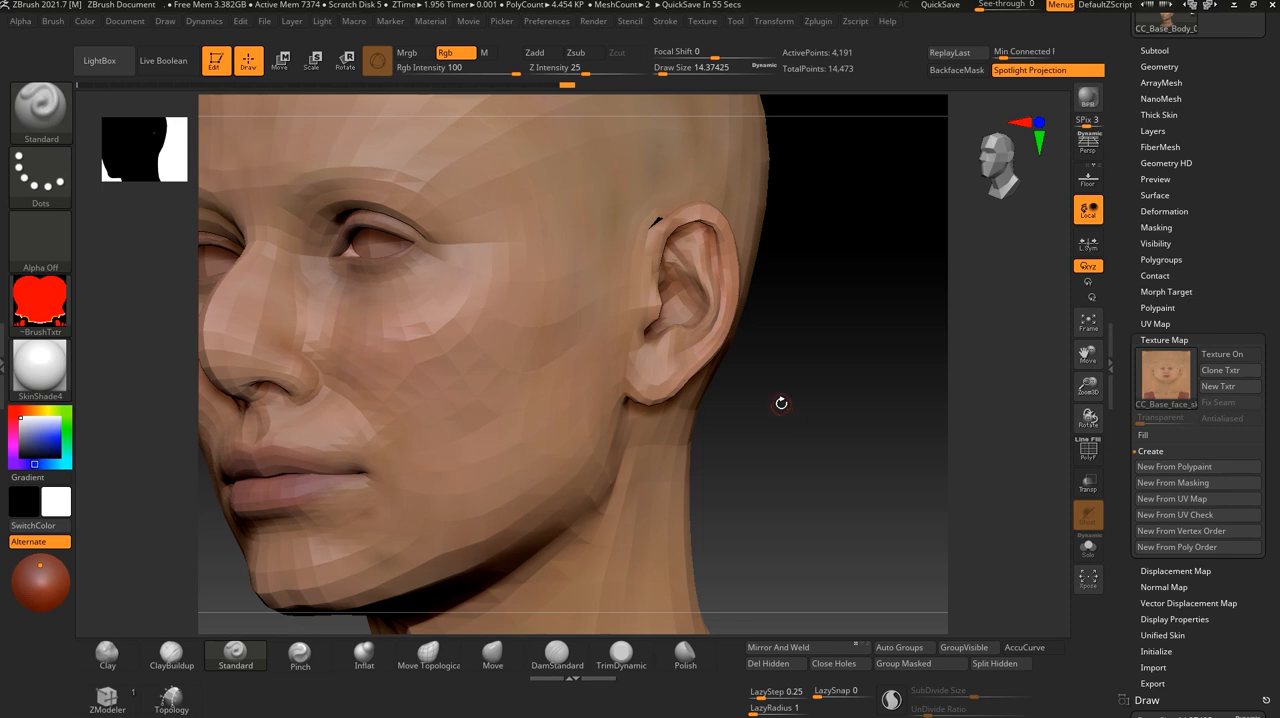
pyautogui.moveTo(738, 427)
pyautogui.keyDown('alt'); pyautogui.mouseDown()
pyautogui.moveTo(831, 420)
pyautogui.moveTo(875, 454)
pyautogui.moveTo(879, 474)
pyautogui.mouseUp(); pyautogui.keyUp('alt')
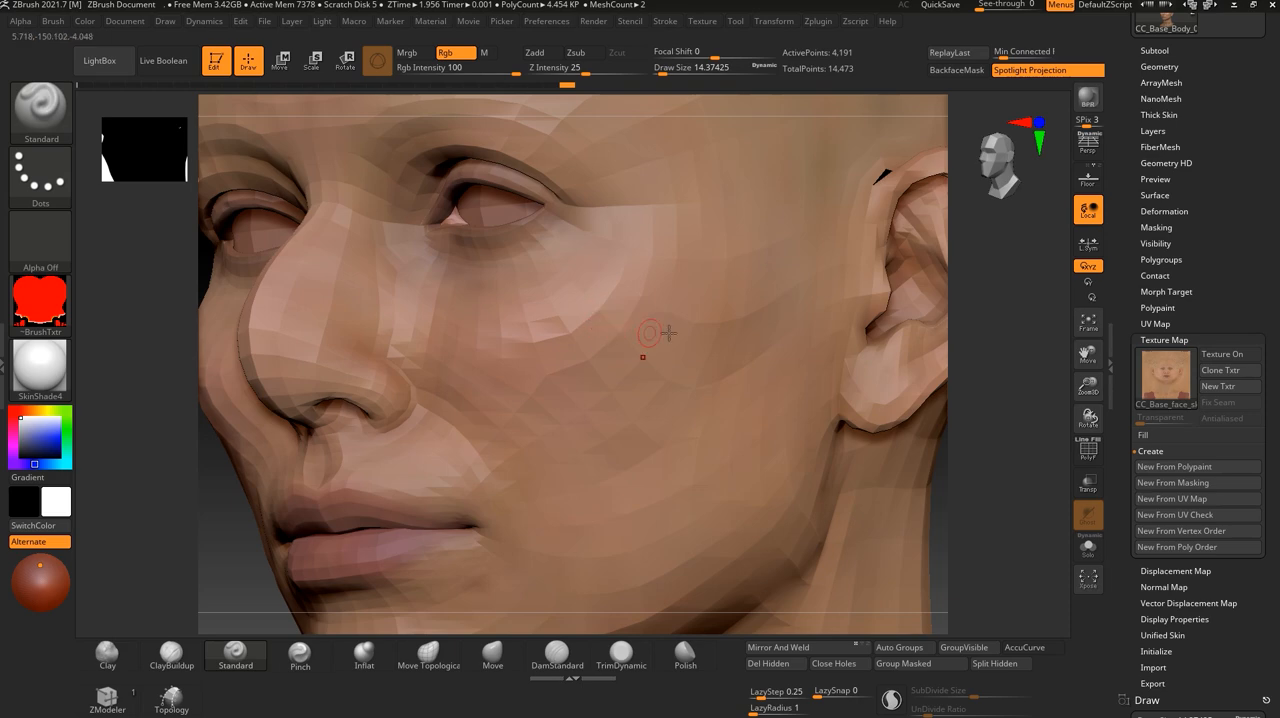
# - Examine the head's polygon wireframe, hide it, and recheck the cheek with the skin texture display switched on and off
pyautogui.click(1088, 450)
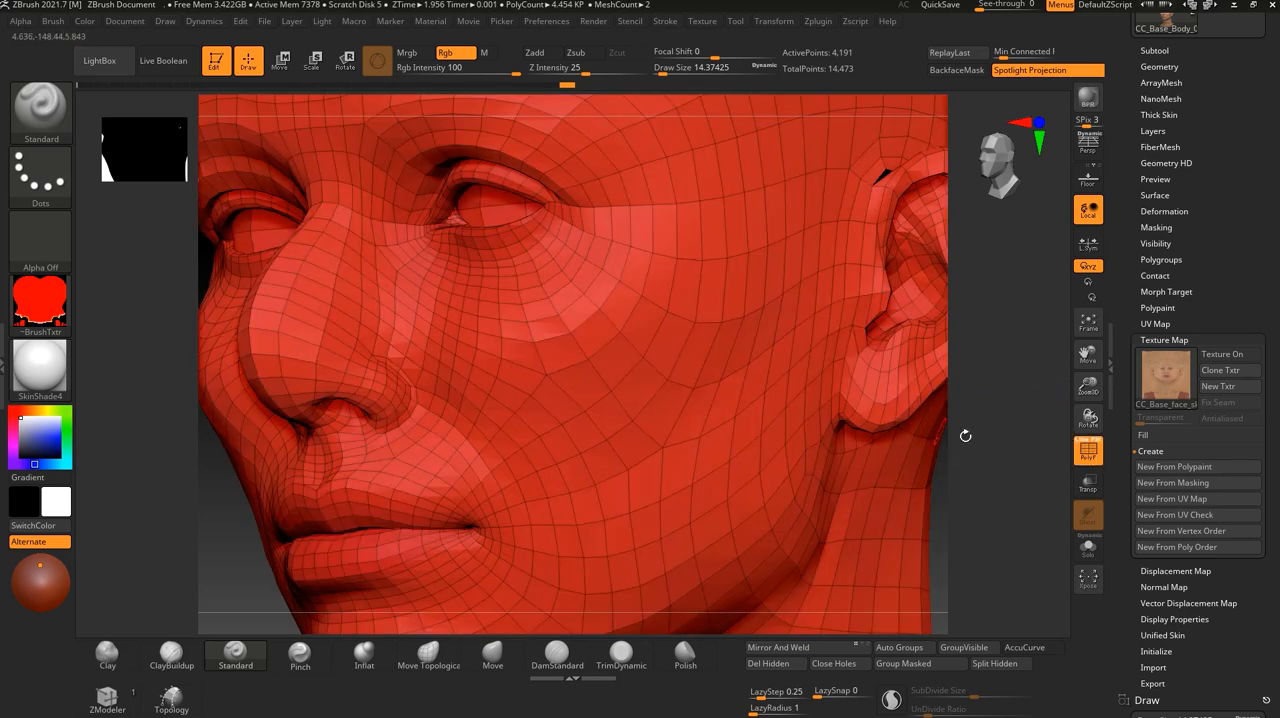
pyautogui.click(1088, 450)
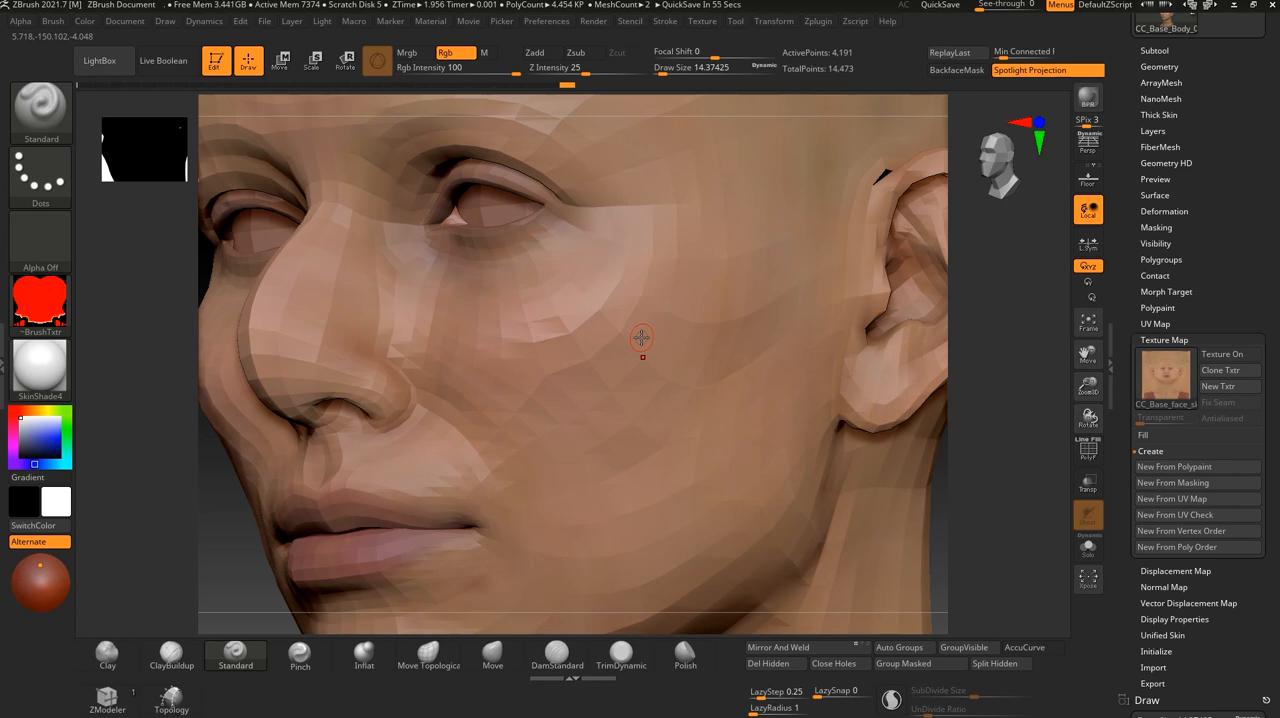
pyautogui.click(1171, 381)
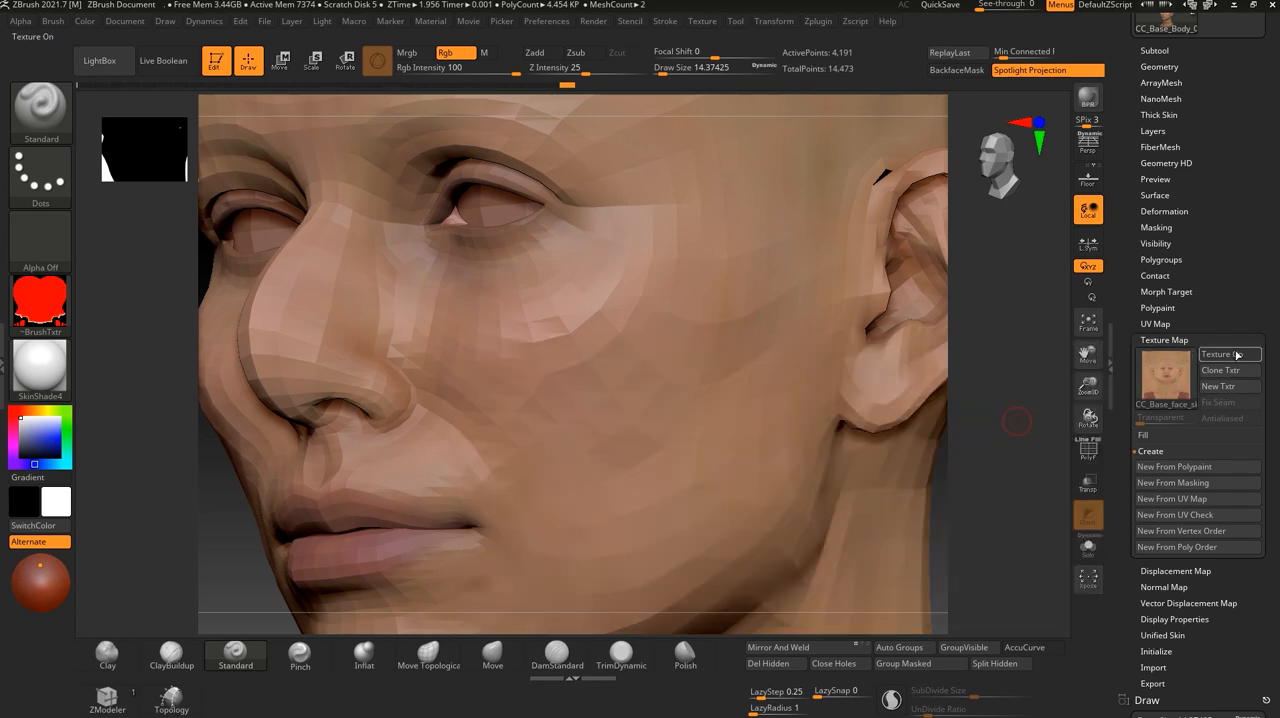
pyautogui.click(1236, 355)
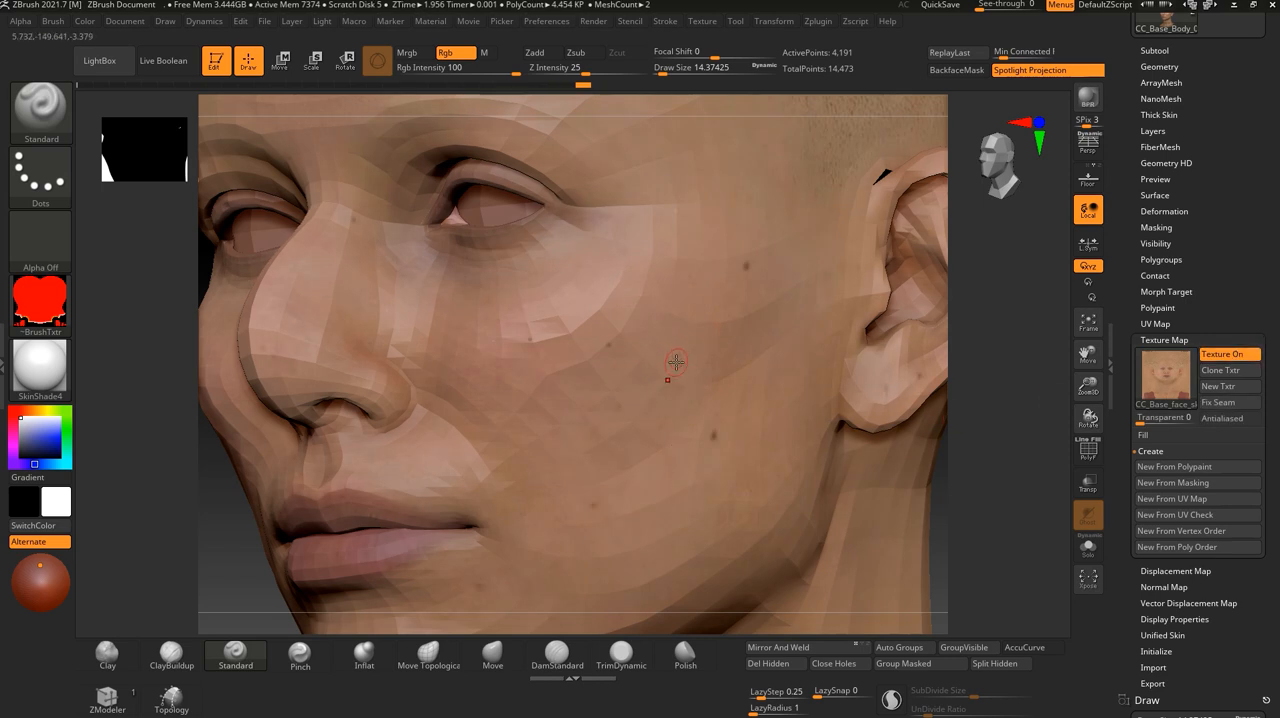
pyautogui.click(1224, 355)
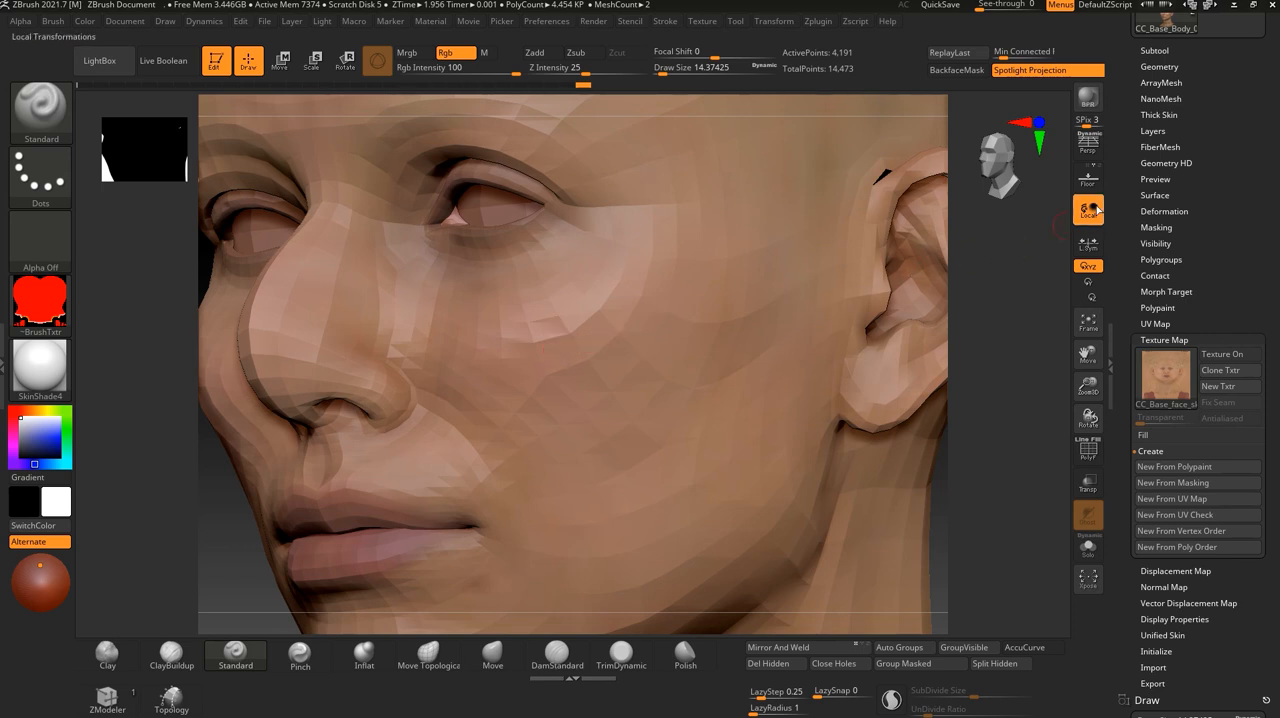
# - Subdivide the head mesh repeatedly with smoothing to about 27 million polygons
pyautogui.moveTo(1223, 124); pyautogui.dragTo(1223, 179)
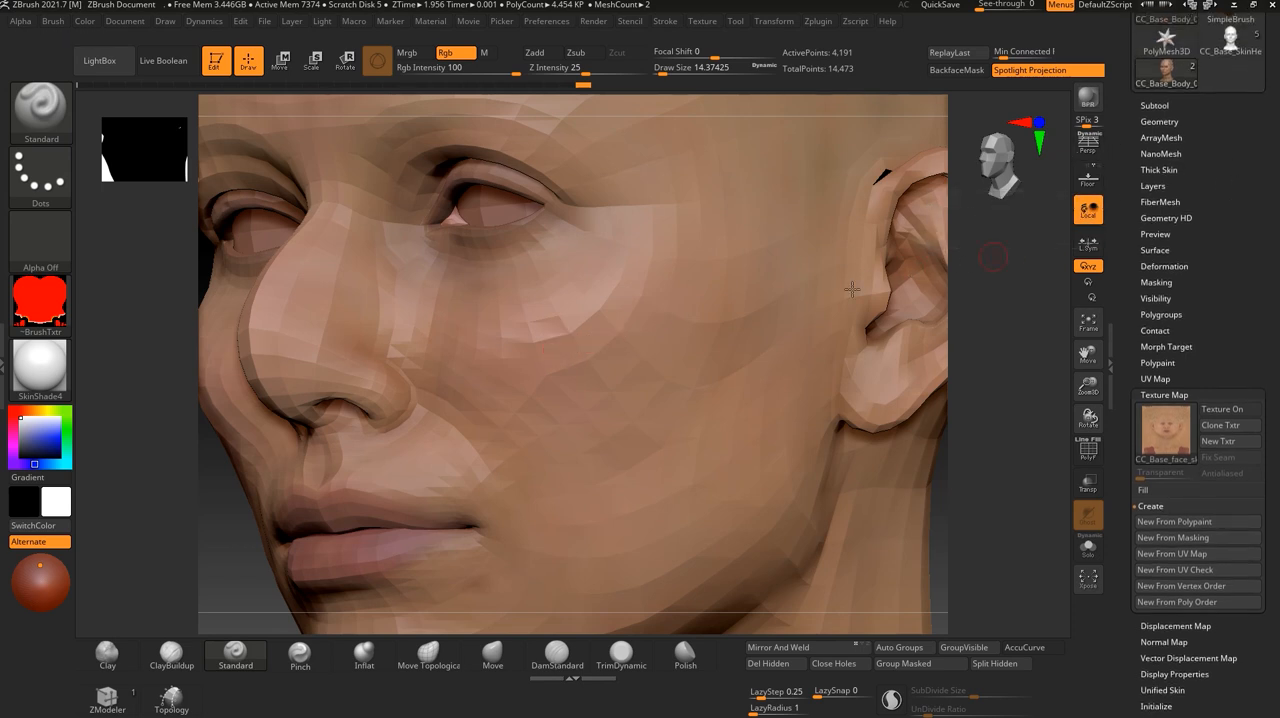
pyautogui.moveTo(1015, 471); pyautogui.dragTo(1031, 482)
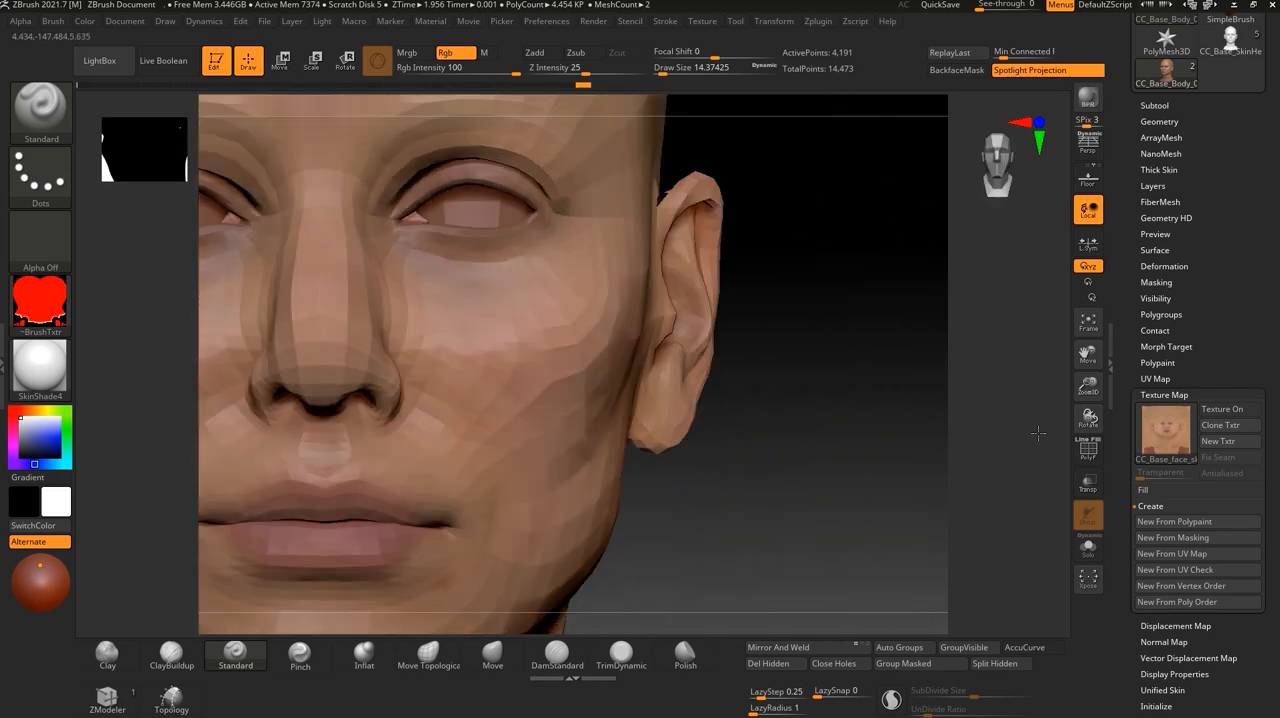
pyautogui.click(1165, 121)
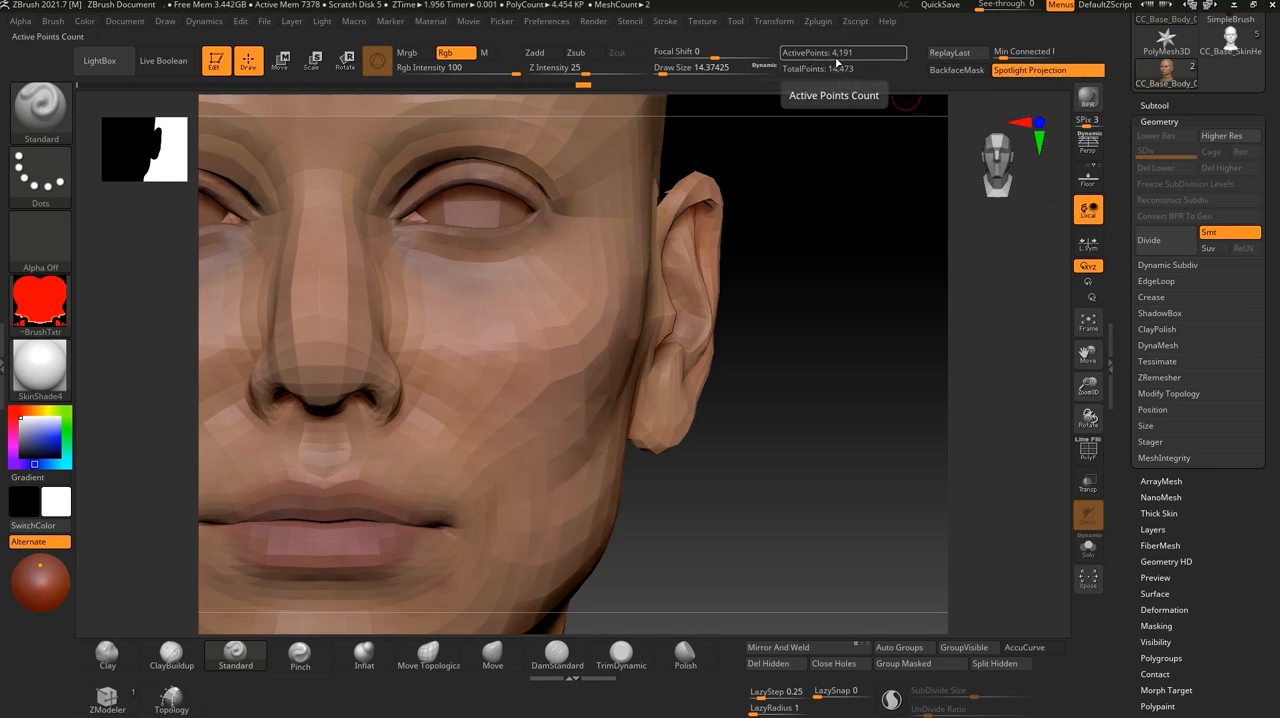
pyautogui.moveTo(786, 530)
pyautogui.mouseDown()
pyautogui.moveTo(890, 451)
pyautogui.moveTo(919, 473)
pyautogui.mouseUp()
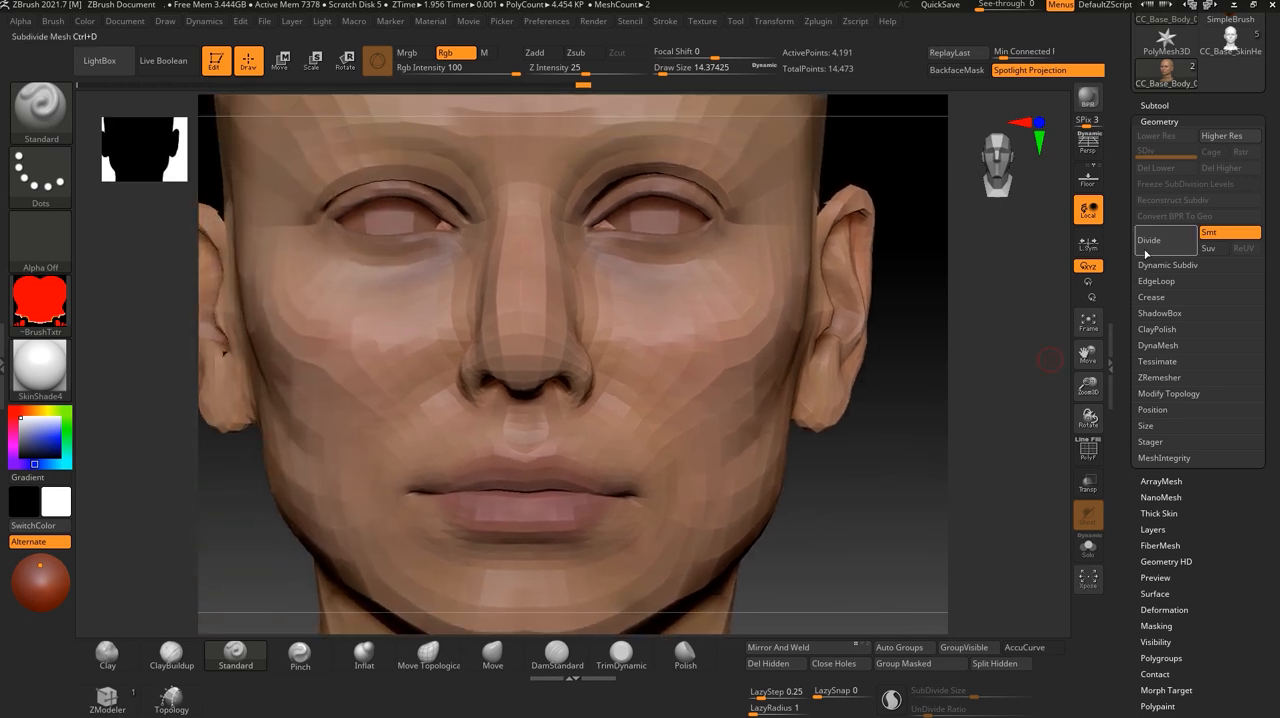
pyautogui.click(1164, 242)
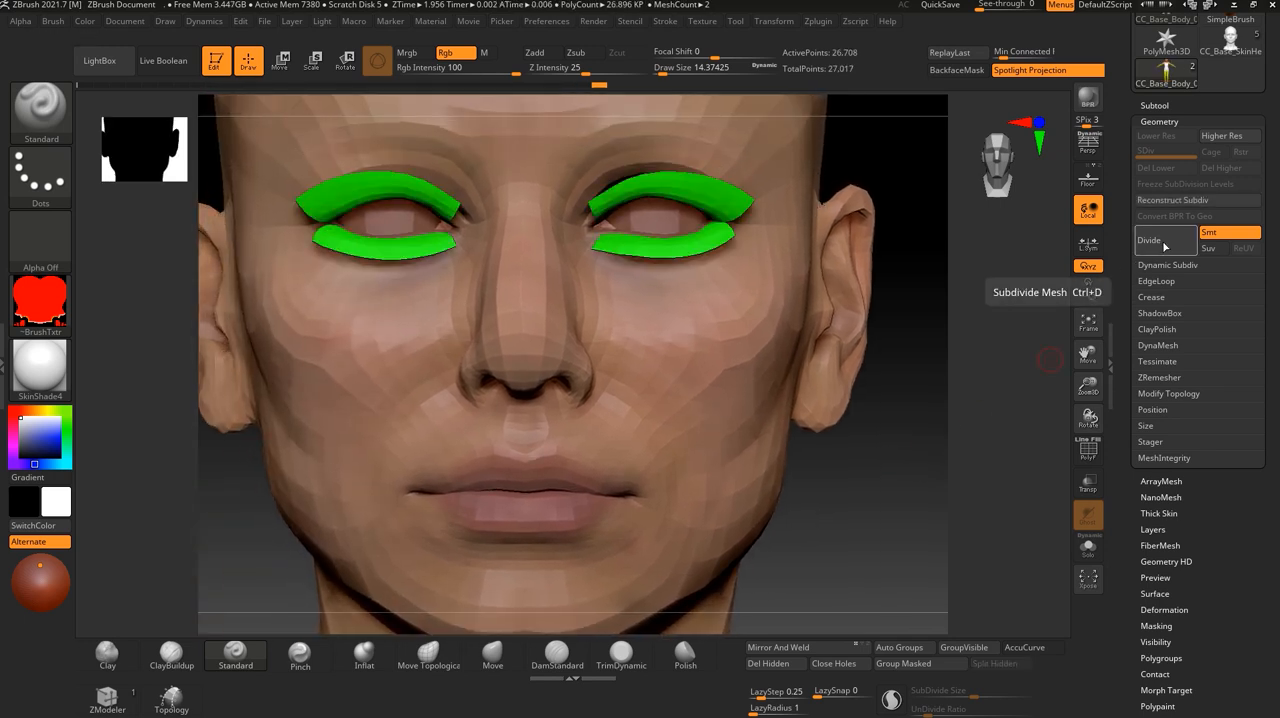
pyautogui.click(1164, 242)
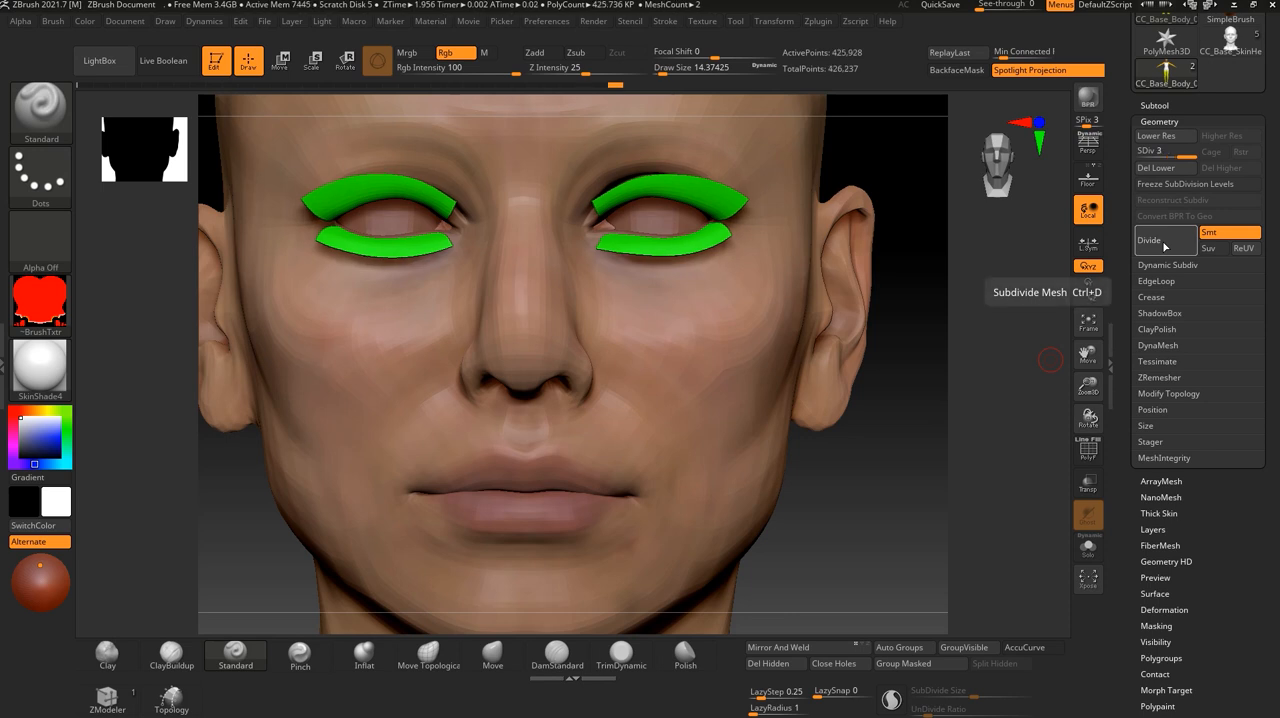
pyautogui.click(1164, 242)
pyautogui.click(1164, 242)
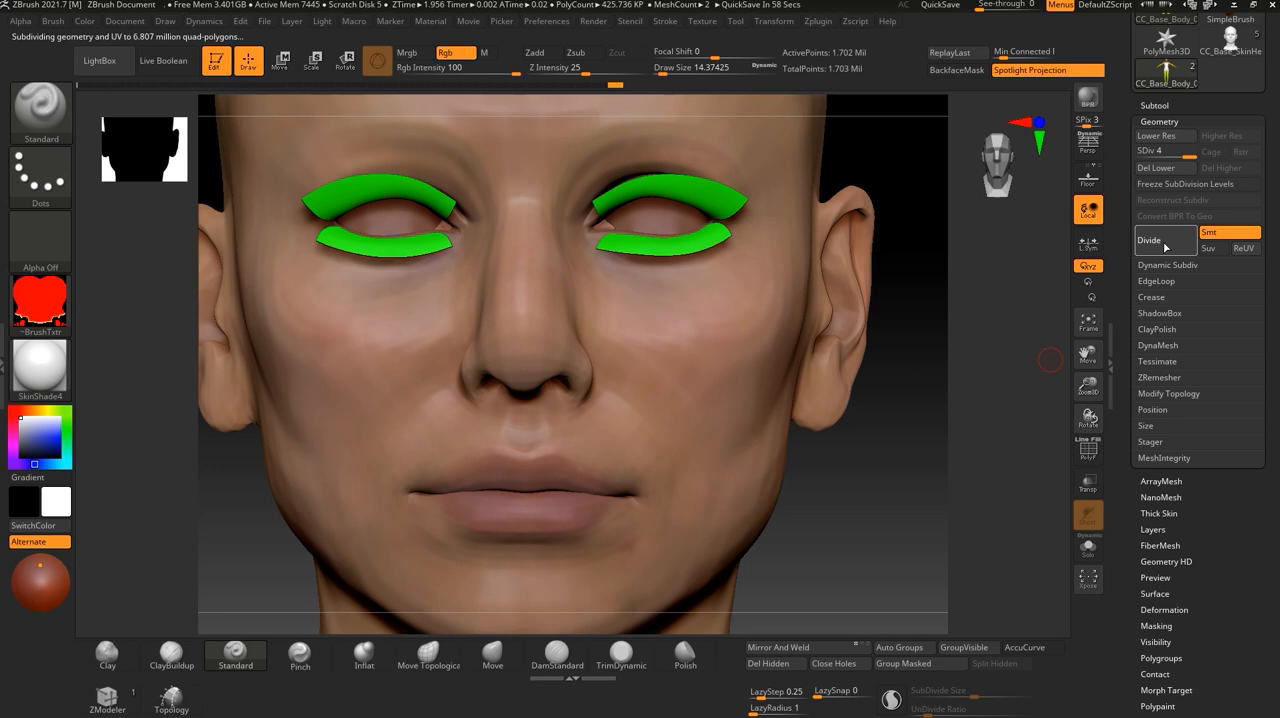
pyautogui.click(1164, 242)
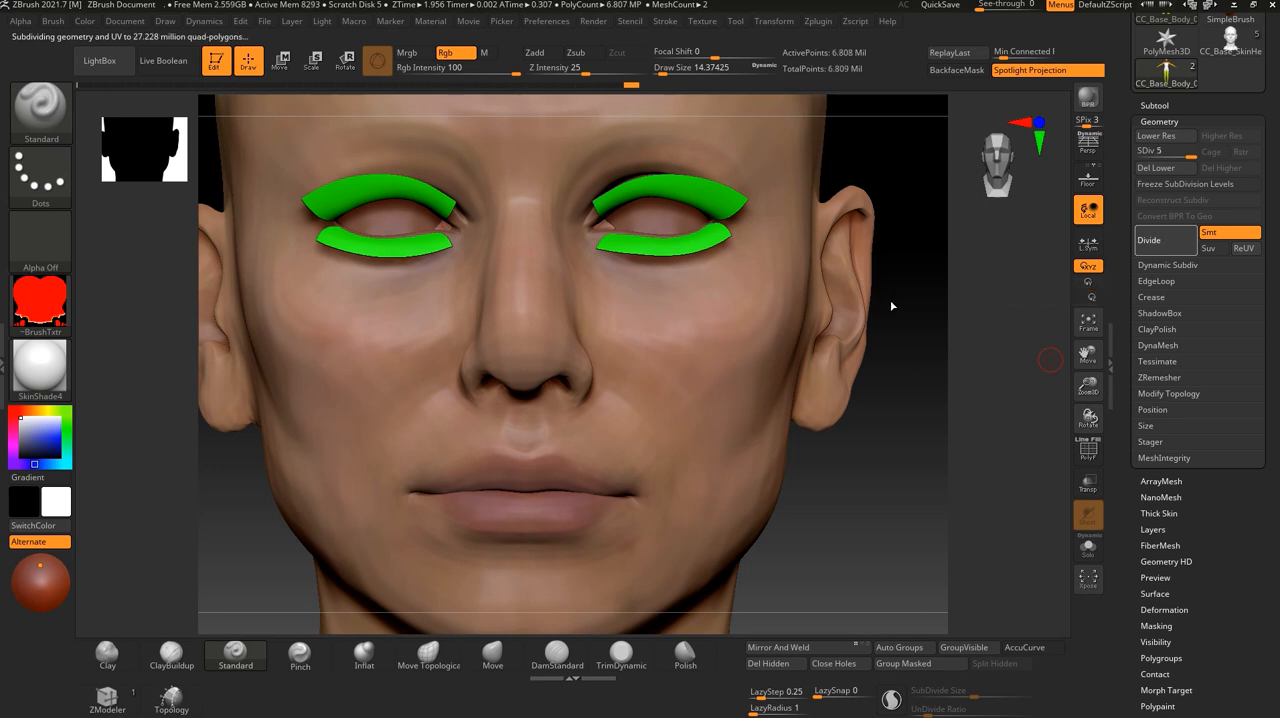
pyautogui.moveTo(915, 430); pyautogui.dragTo(926, 502)
pyautogui.click(1180, 121)
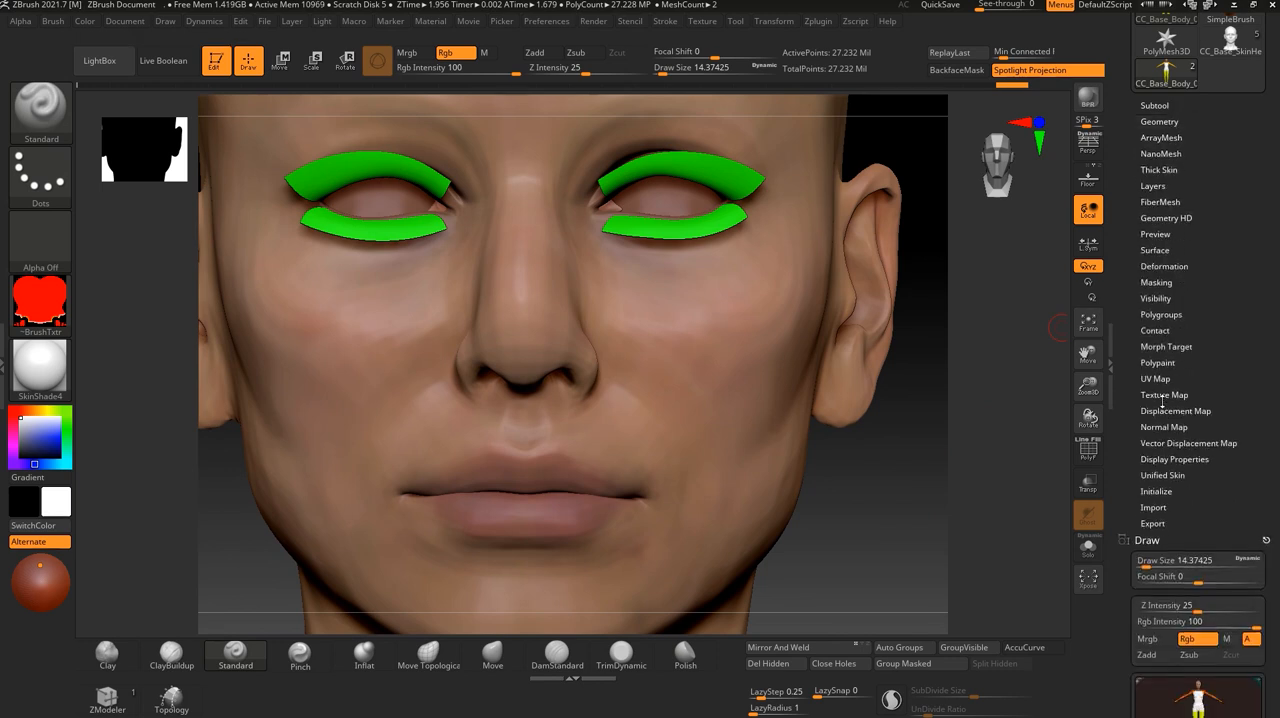
# - Turn on the CC_Base_face skin texture and convert it to polypaint on the subdivided head
pyautogui.click(1160, 363)
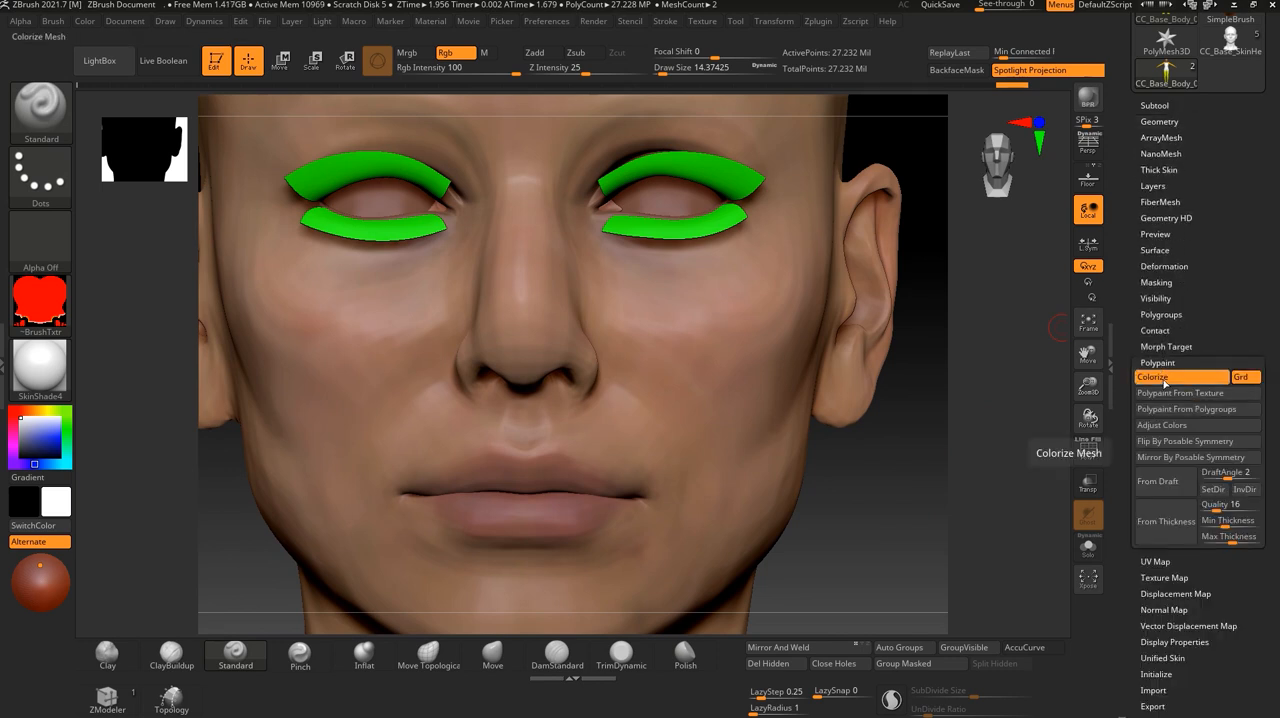
pyautogui.click(1165, 577)
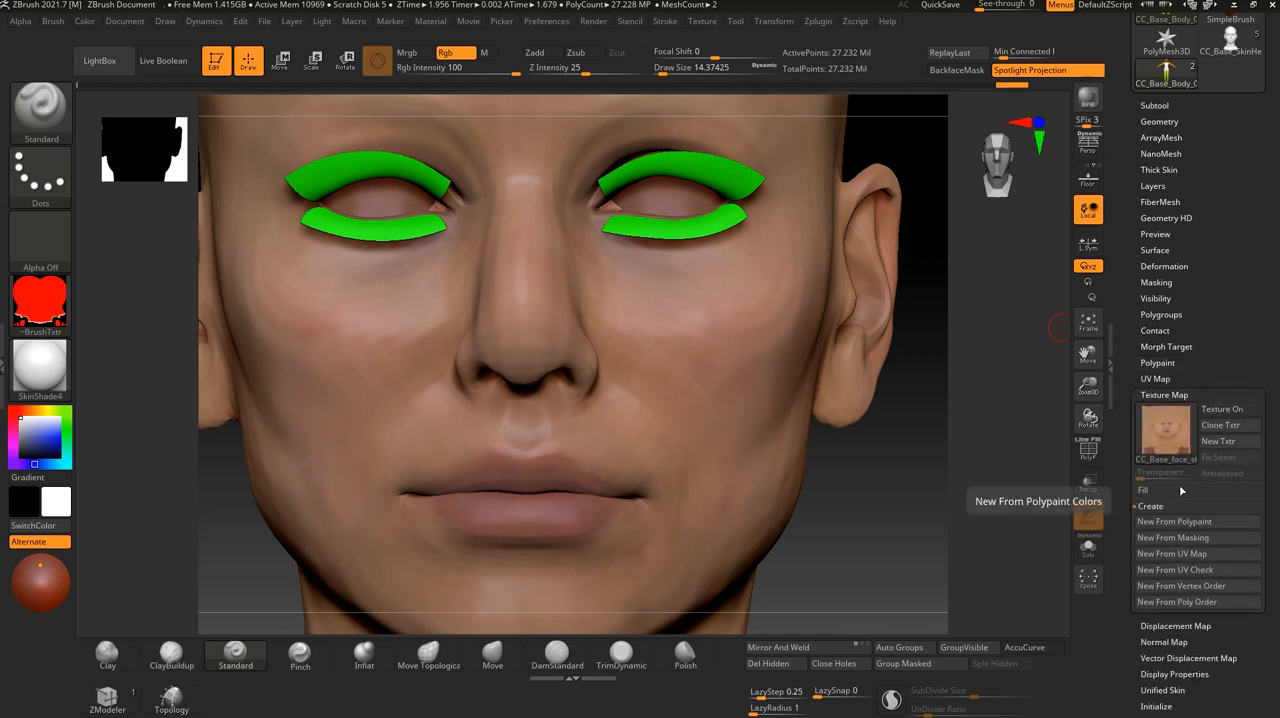
pyautogui.moveTo(1172, 435)
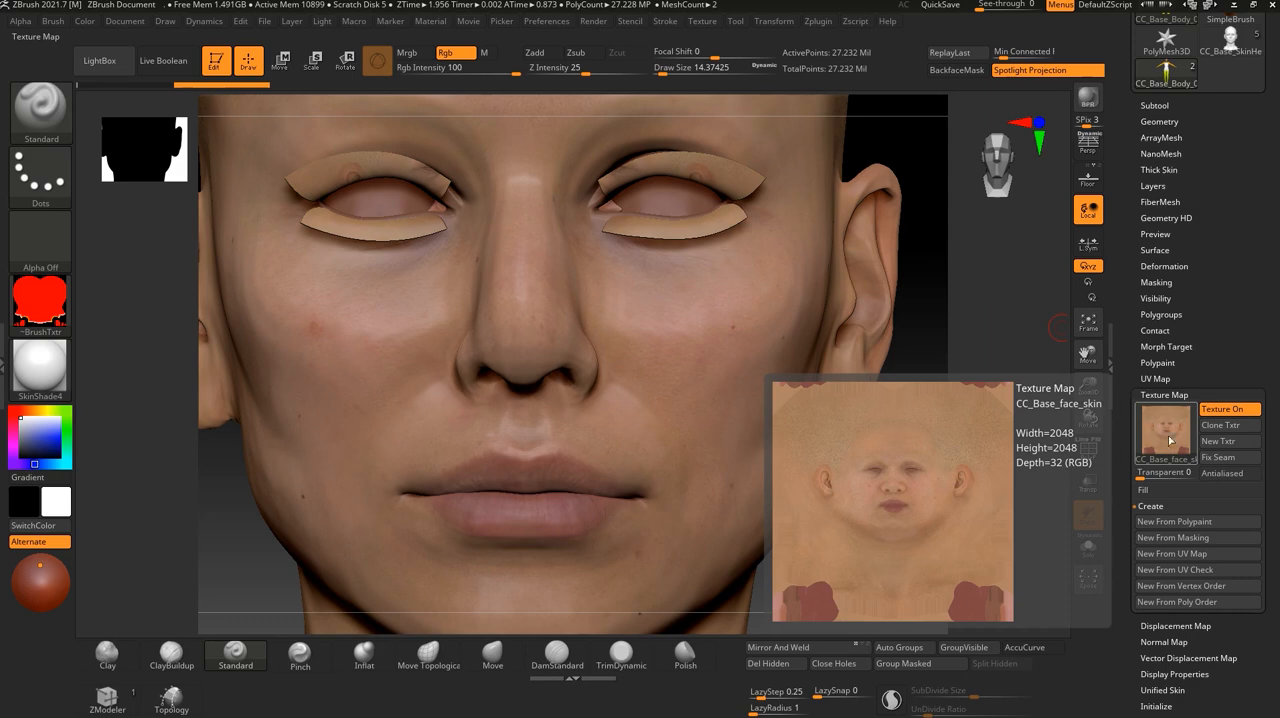
pyautogui.click(1157, 362)
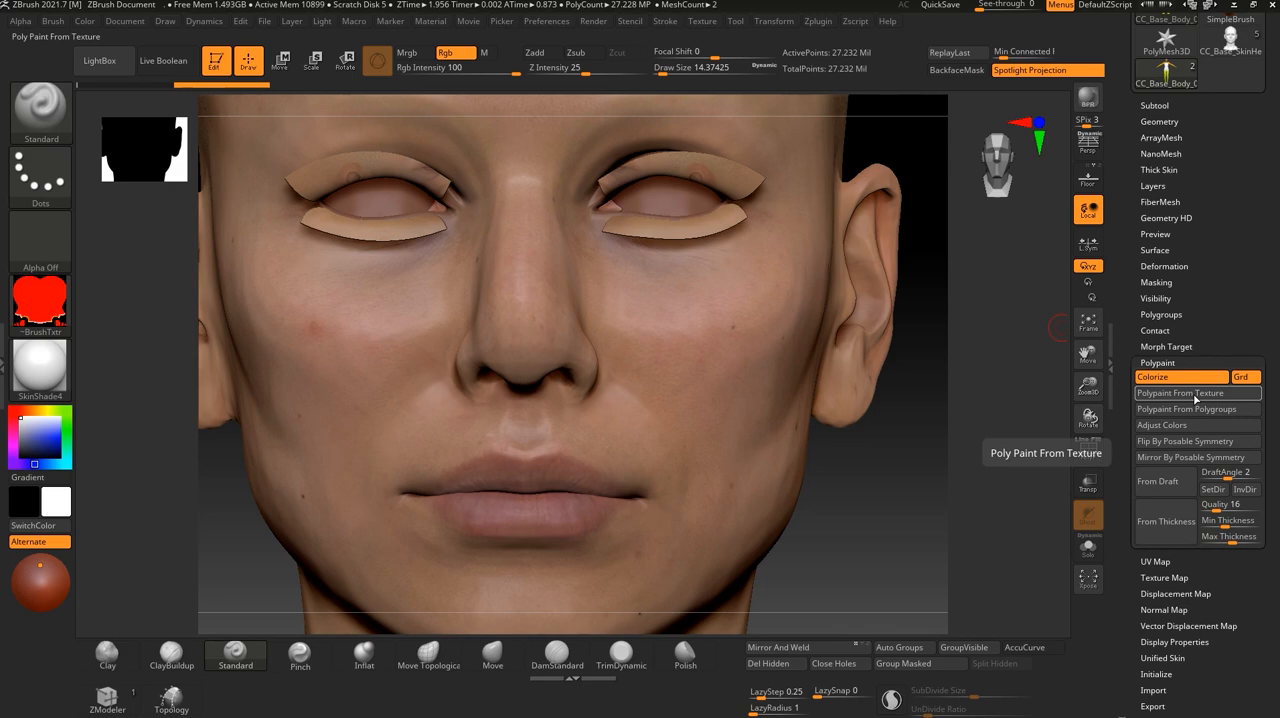
pyautogui.click(1164, 577)
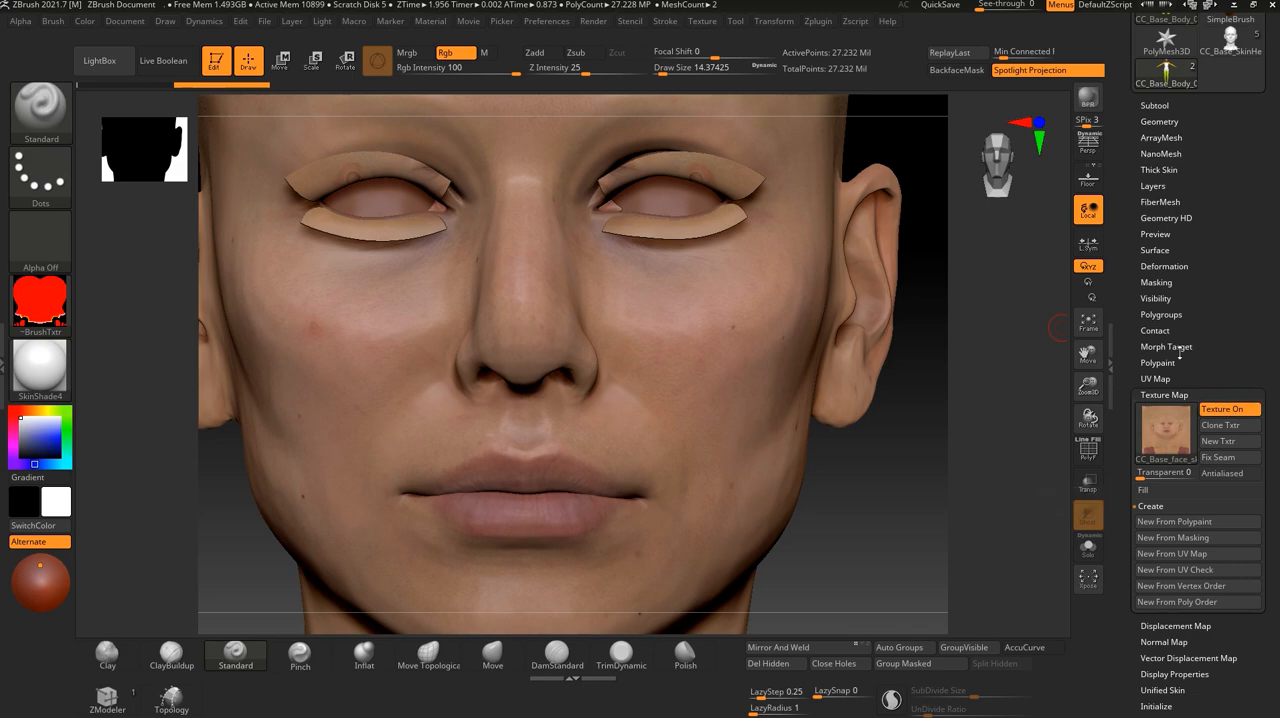
pyautogui.click(1157, 362)
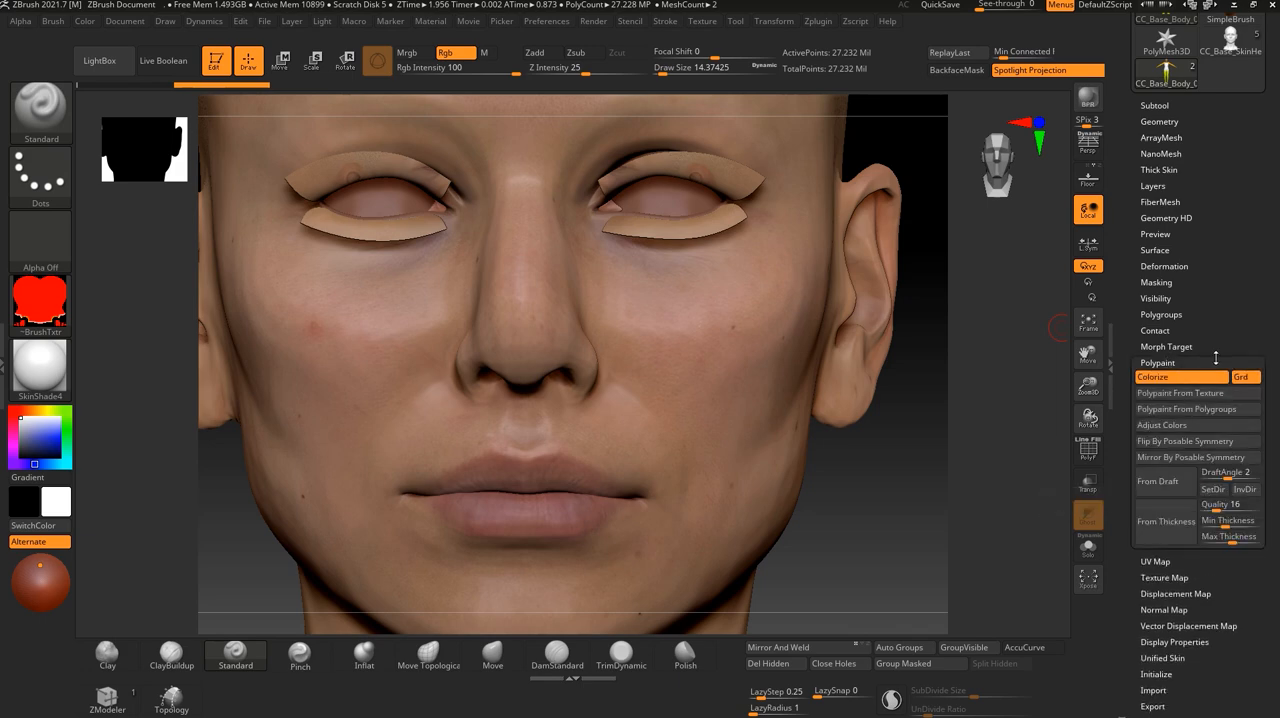
pyautogui.click(1172, 396)
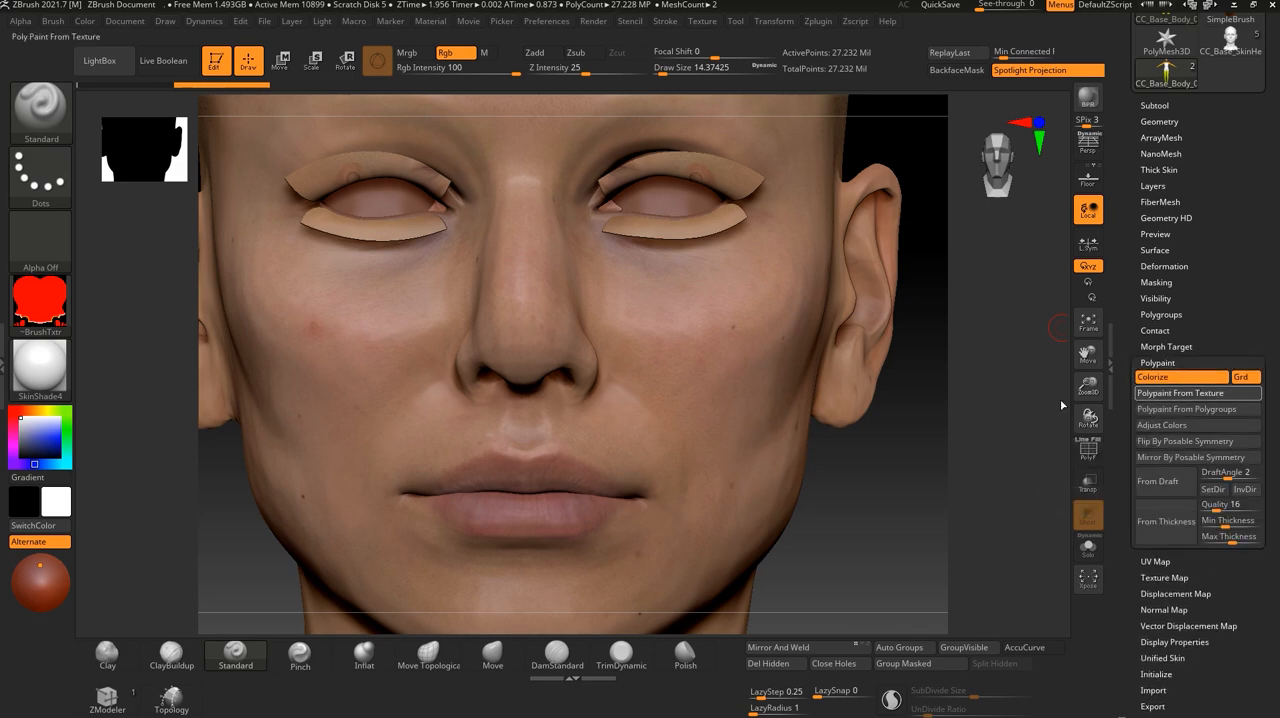
pyautogui.moveTo(892, 480); pyautogui.dragTo(925, 520)
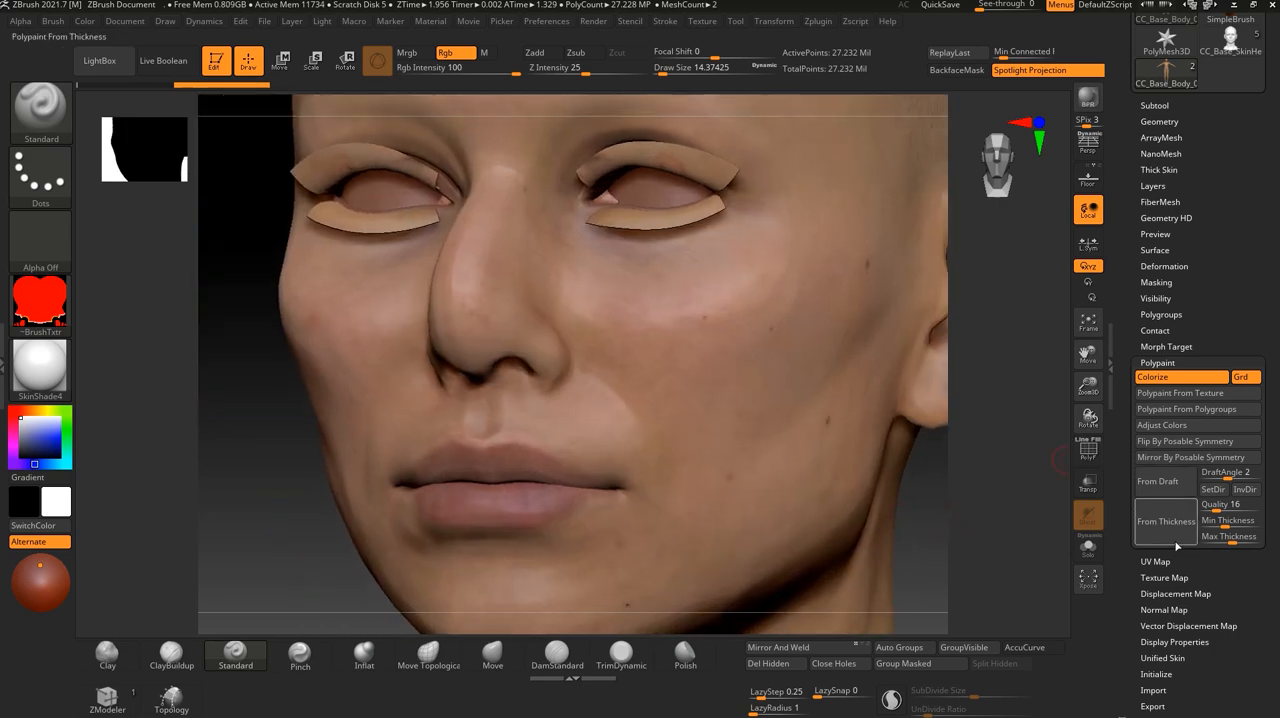
# - Switch the texture display on and off and examine the polypainted cheek, nose and eye areas from several angles
pyautogui.click(1160, 362)
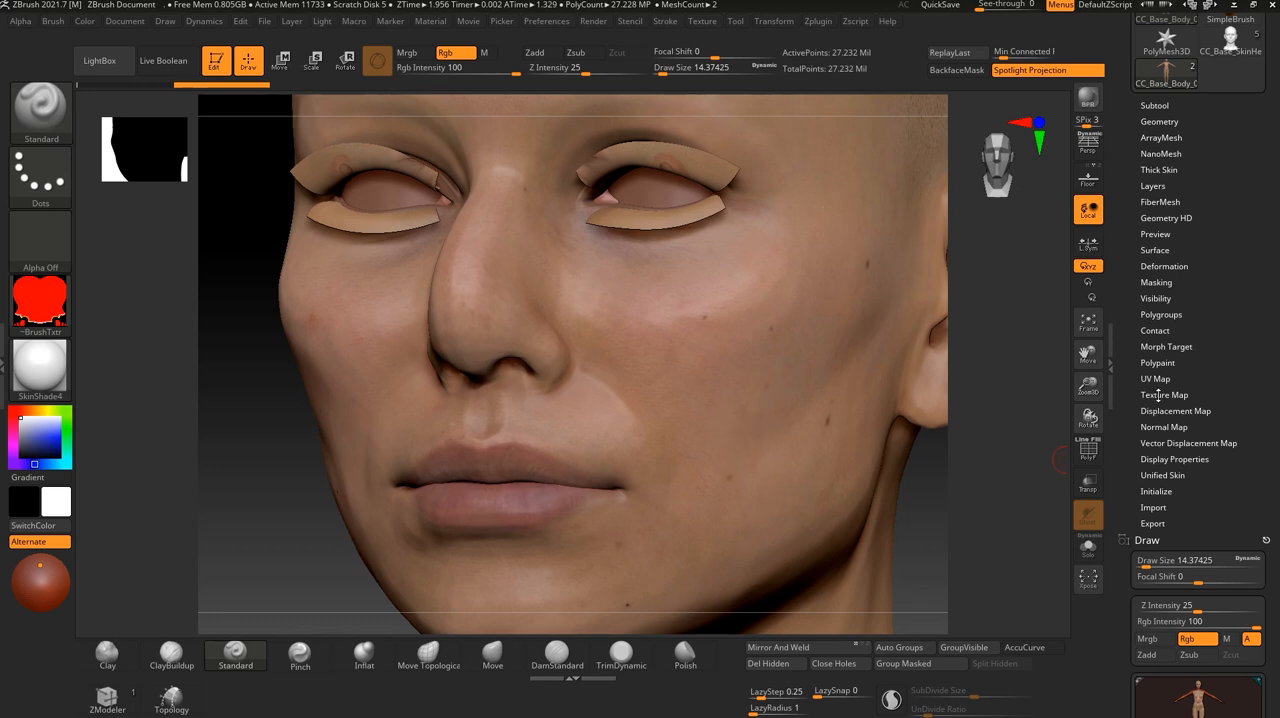
pyautogui.click(1161, 395)
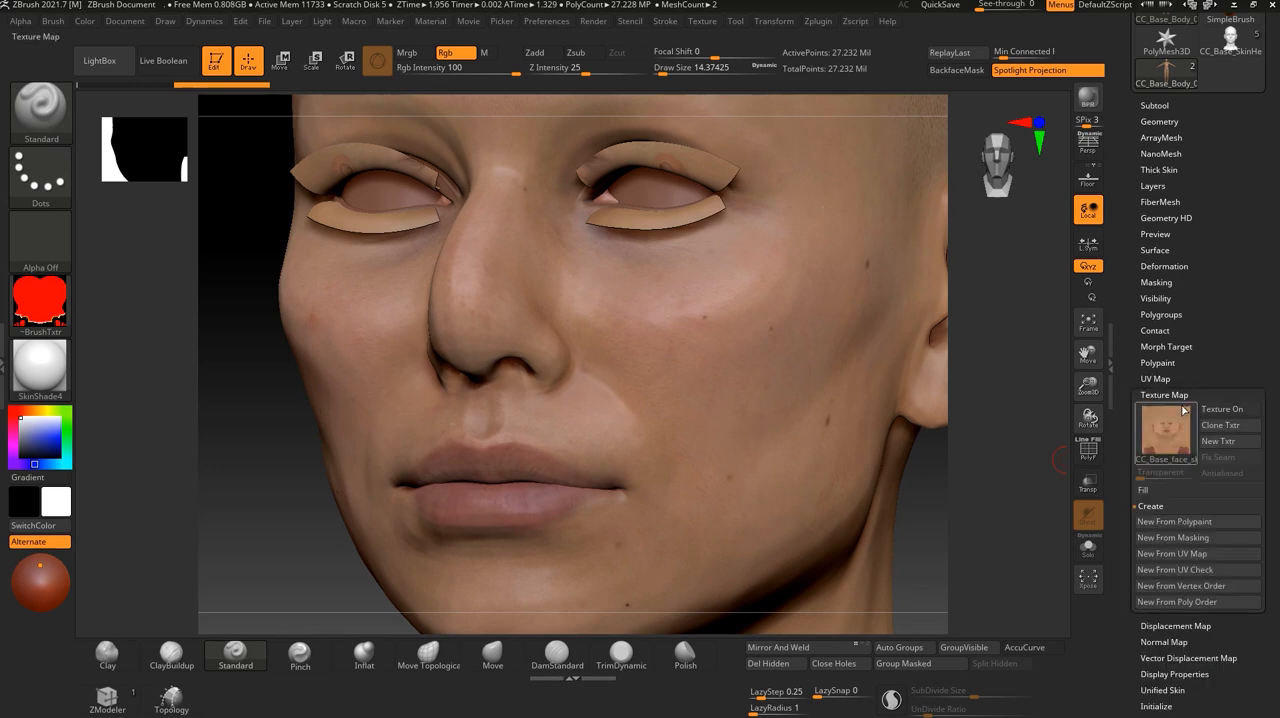
pyautogui.click(1236, 413)
pyautogui.click(1227, 413)
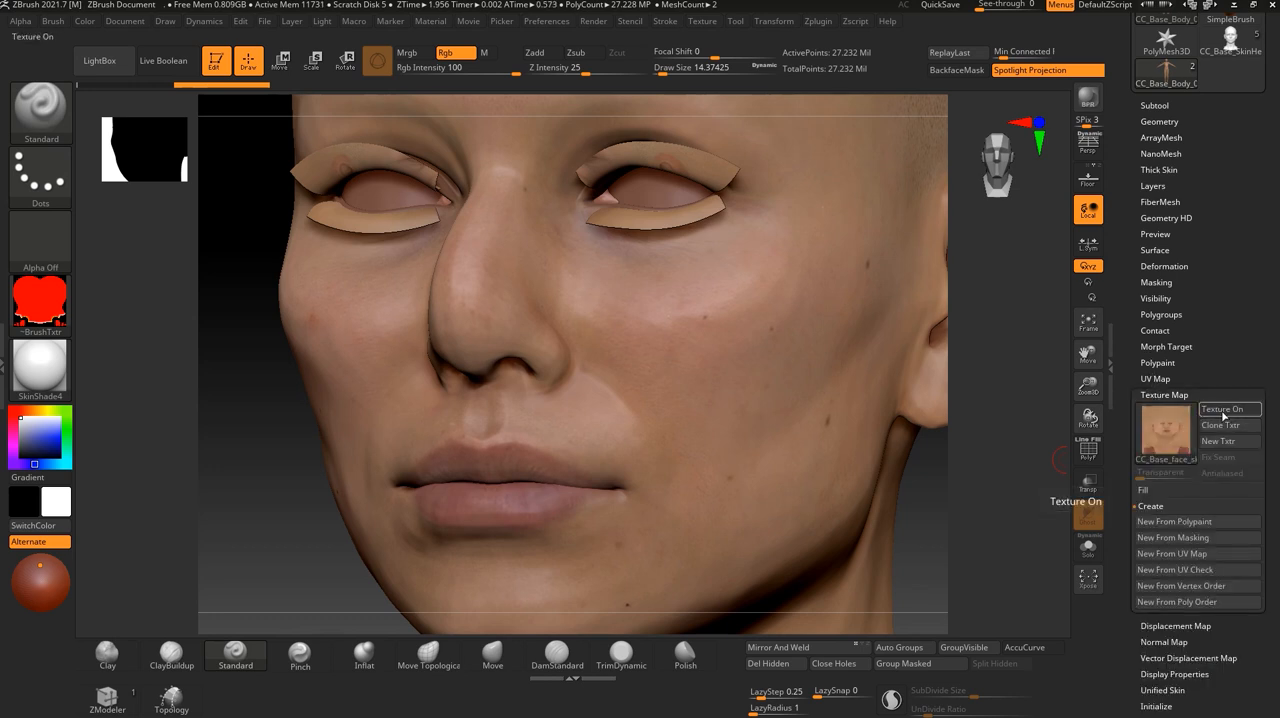
pyautogui.moveTo(937, 467)
pyautogui.mouseDown()
pyautogui.moveTo(922, 480)
pyautogui.moveTo(930, 530)
pyautogui.mouseUp()
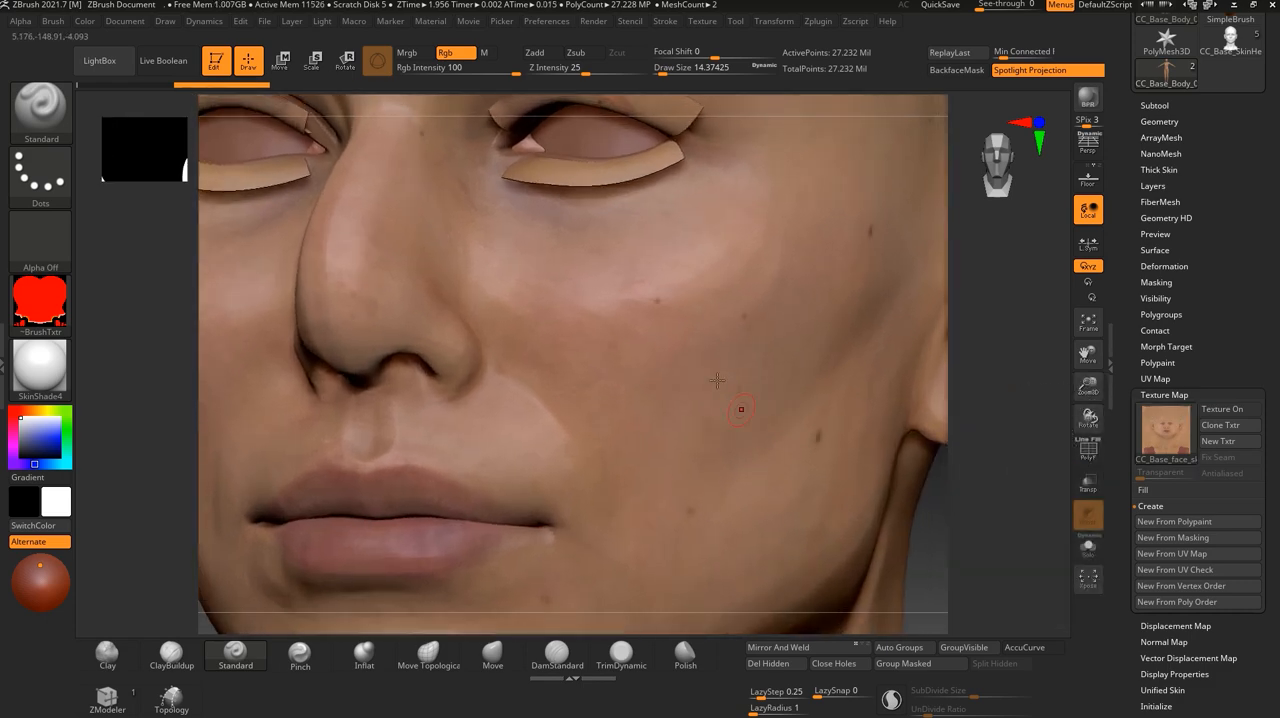
pyautogui.moveTo(1010, 495); pyautogui.dragTo(623, 336)
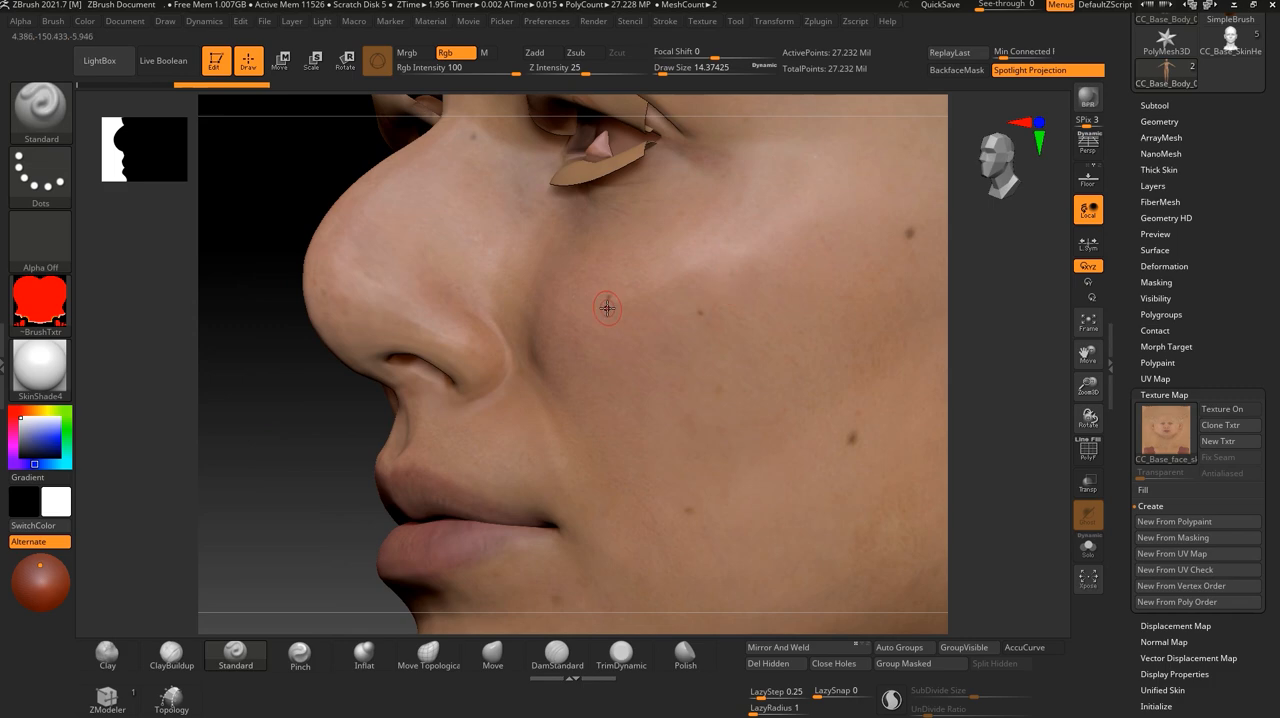
pyautogui.moveTo(1014, 485); pyautogui.dragTo(880, 251)
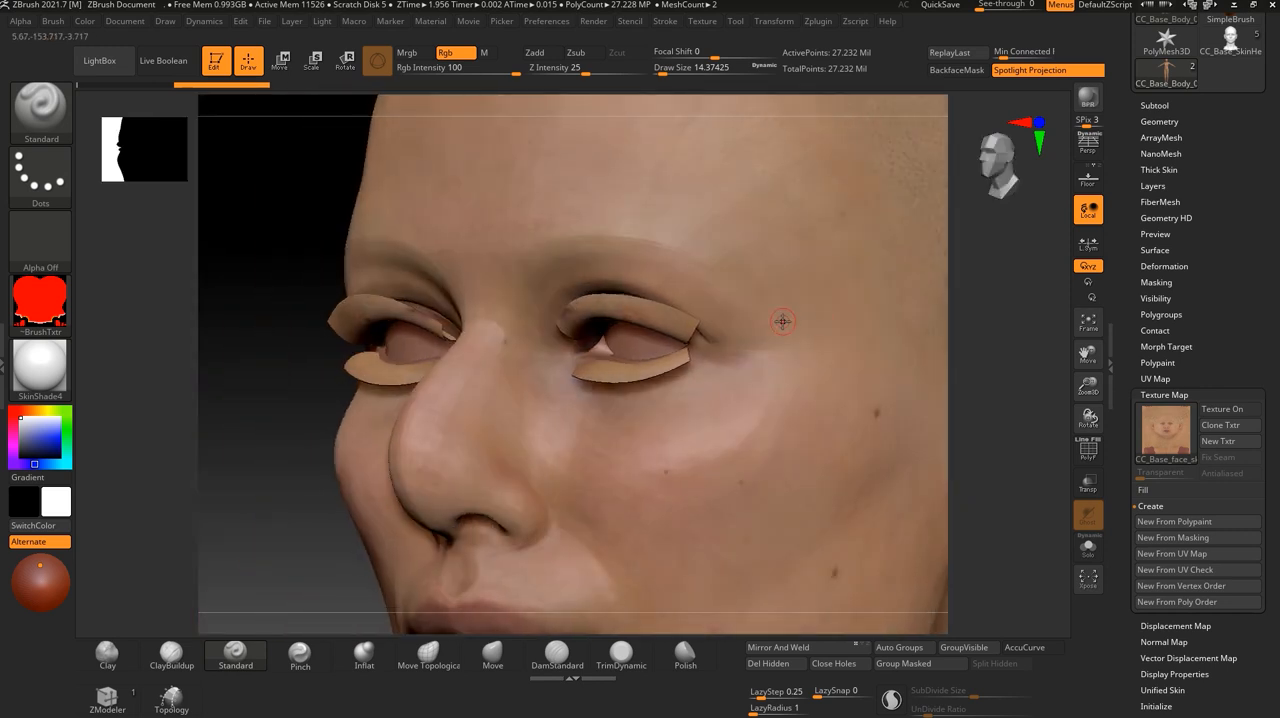
pyautogui.keyDown('alt'); pyautogui.moveTo(1034, 526); pyautogui.dragTo(943, 373); pyautogui.keyUp('alt')
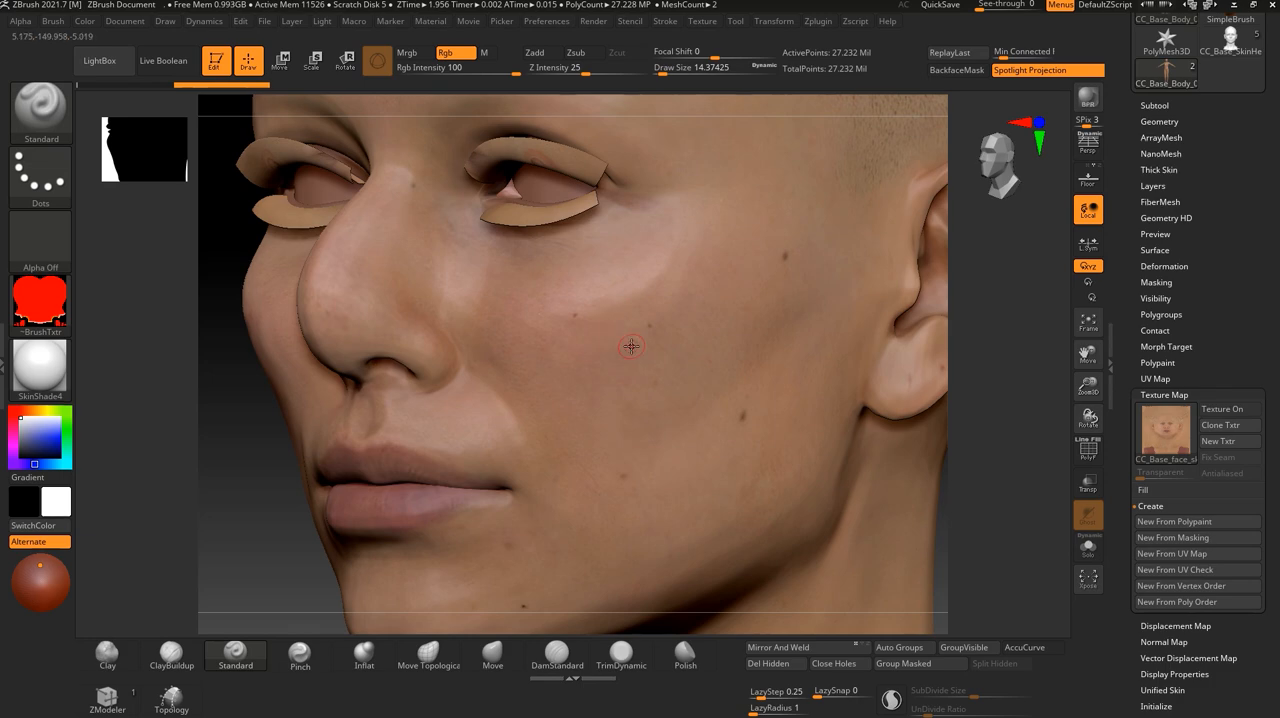
pyautogui.moveTo(1031, 474); pyautogui.dragTo(926, 440)
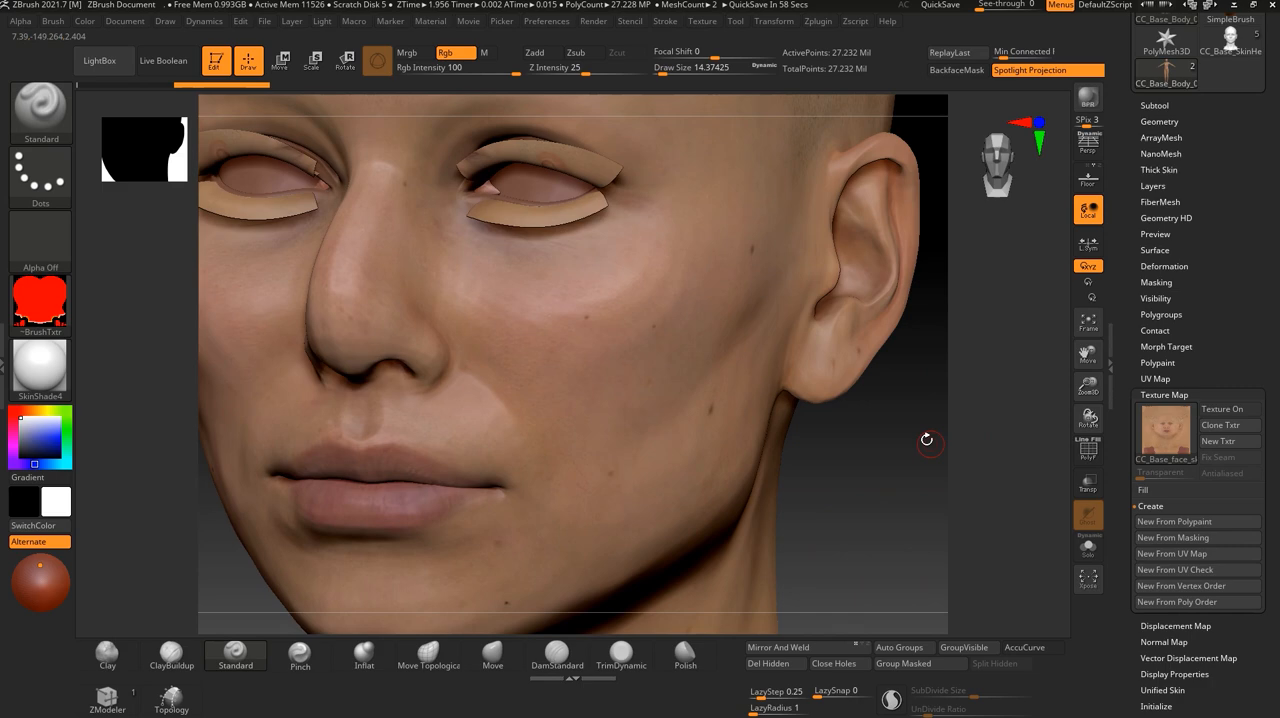
pyautogui.click(702, 21)
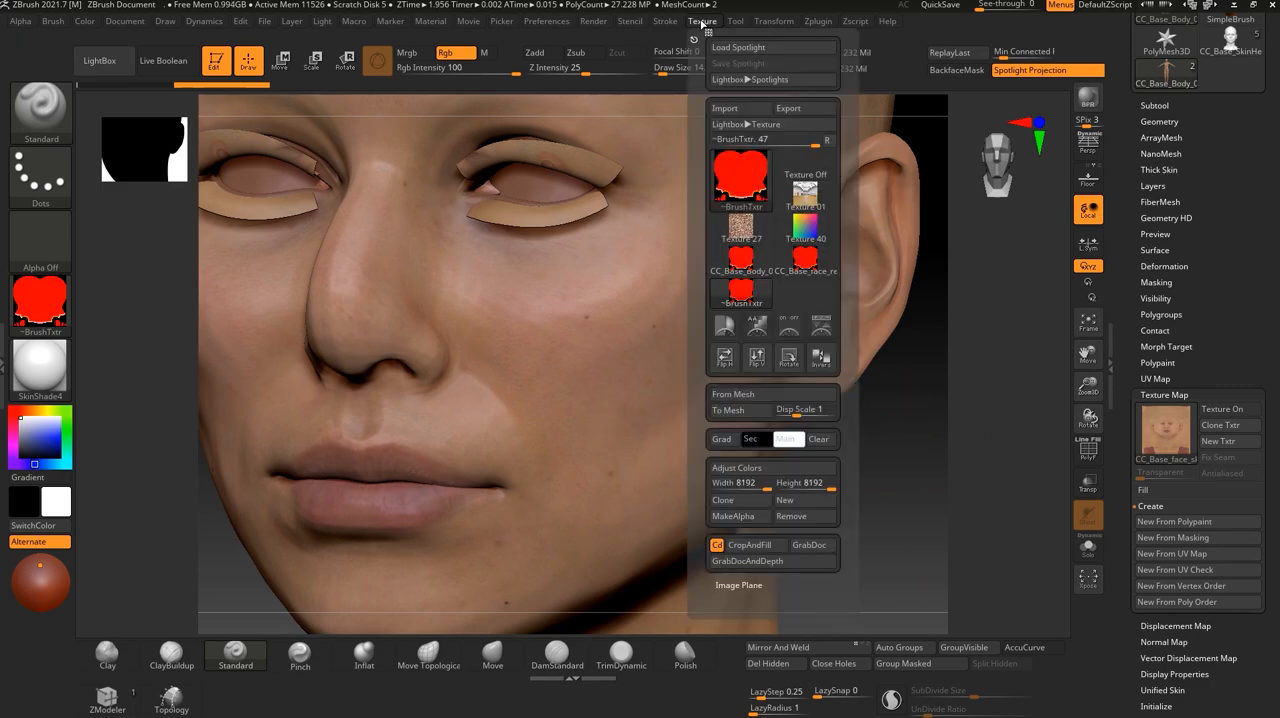
pyautogui.click(740, 178)
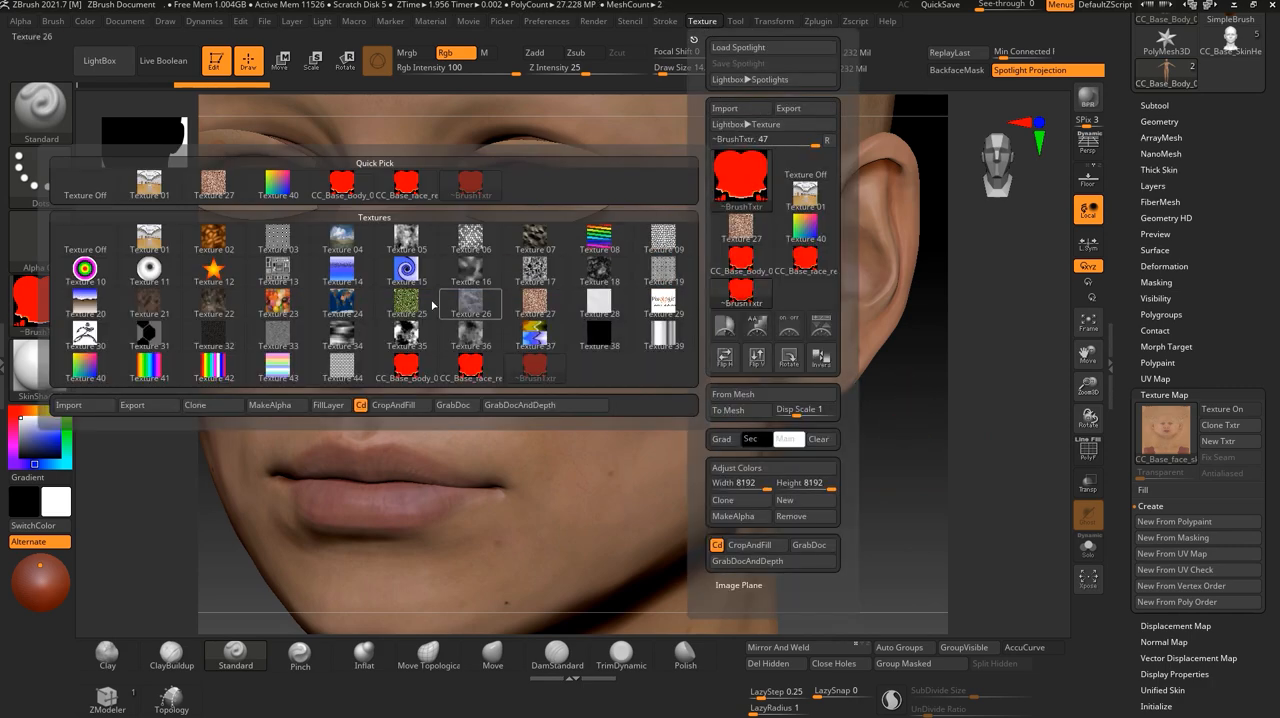
pyautogui.click(68, 405)
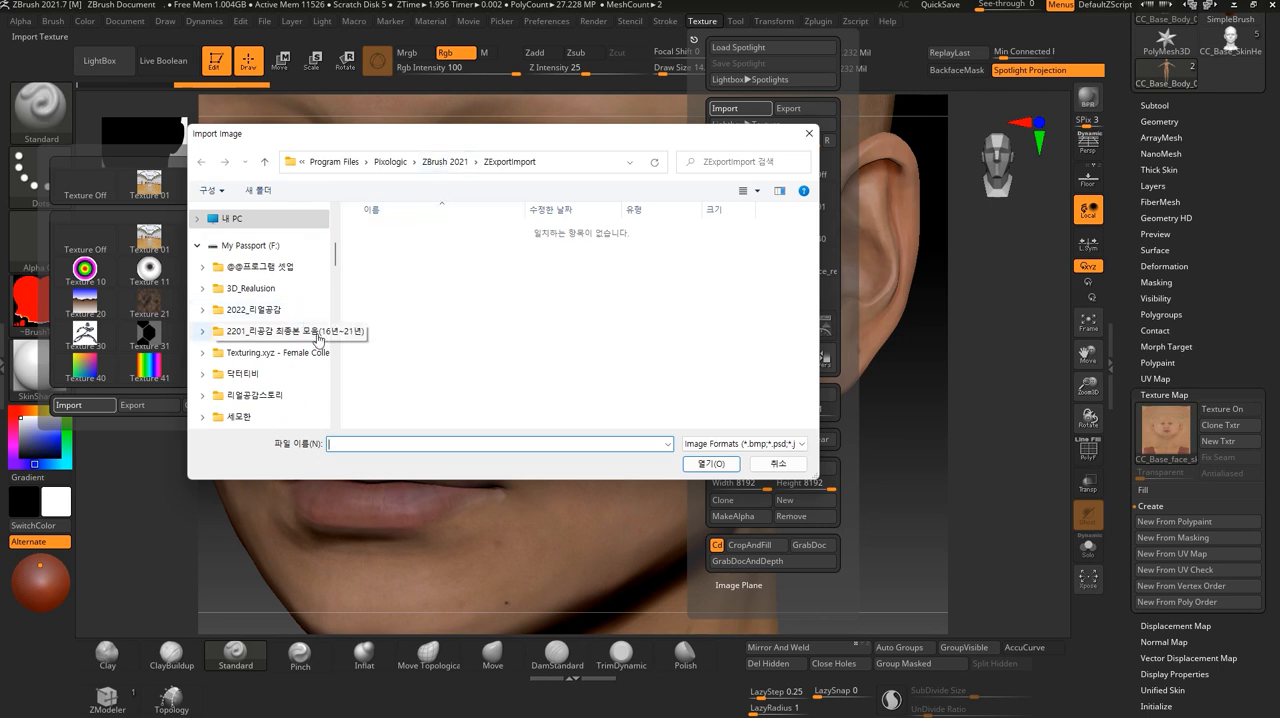
pyautogui.scroll(-3, 335, 372)
pyautogui.moveTo(336, 283); pyautogui.dragTo(336, 396)
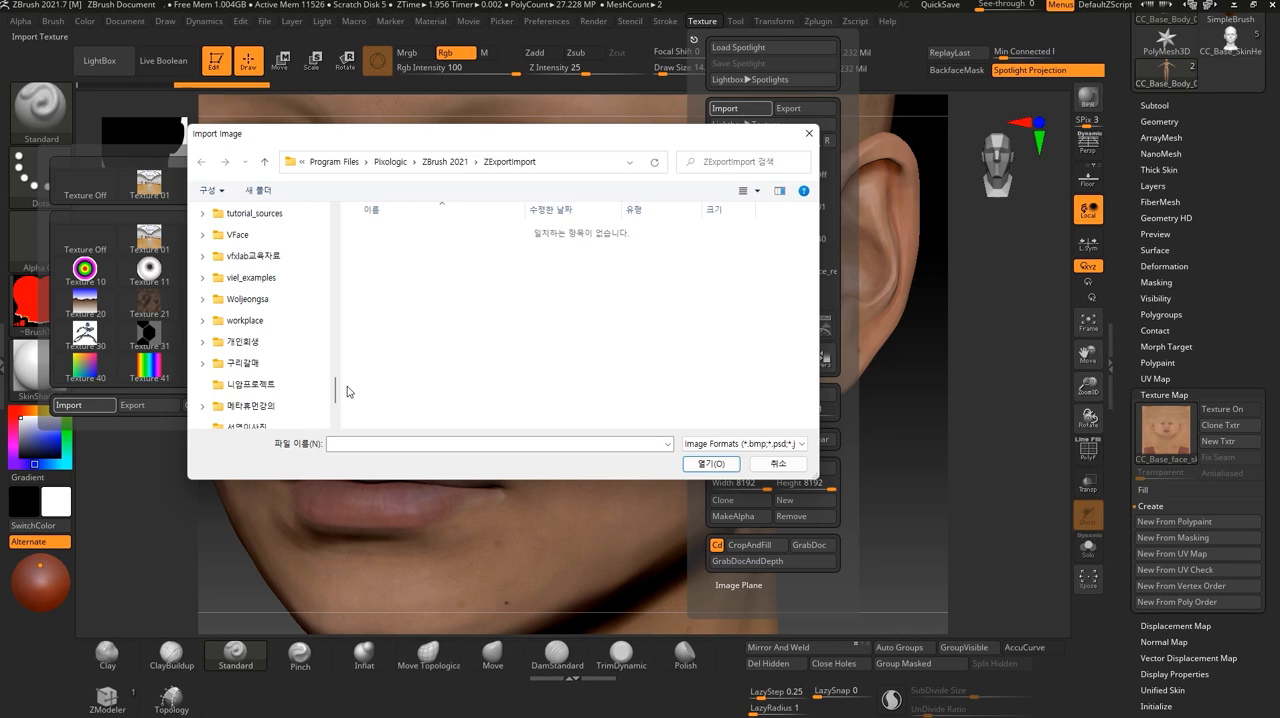
pyautogui.click(767, 467)
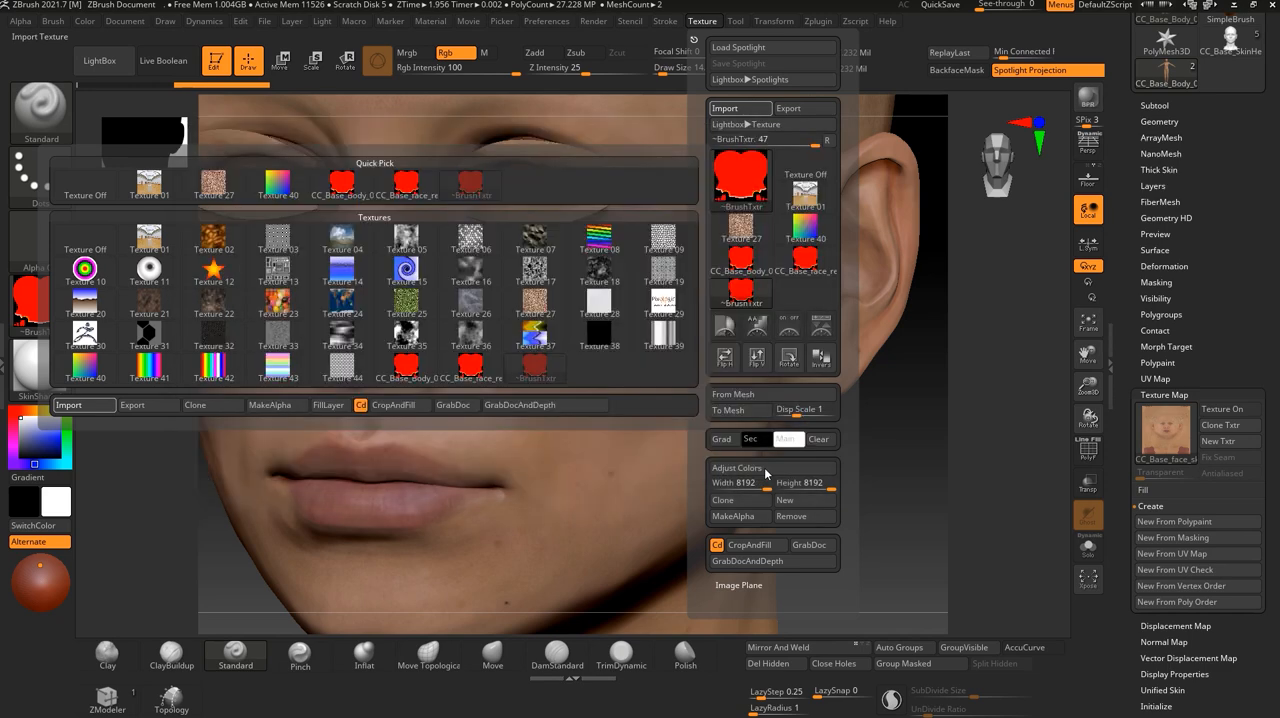
# - Examine the polypainted cheek up close and frame the whole face from the front
pyautogui.moveTo(826, 479); pyautogui.dragTo(690, 397, button='right')
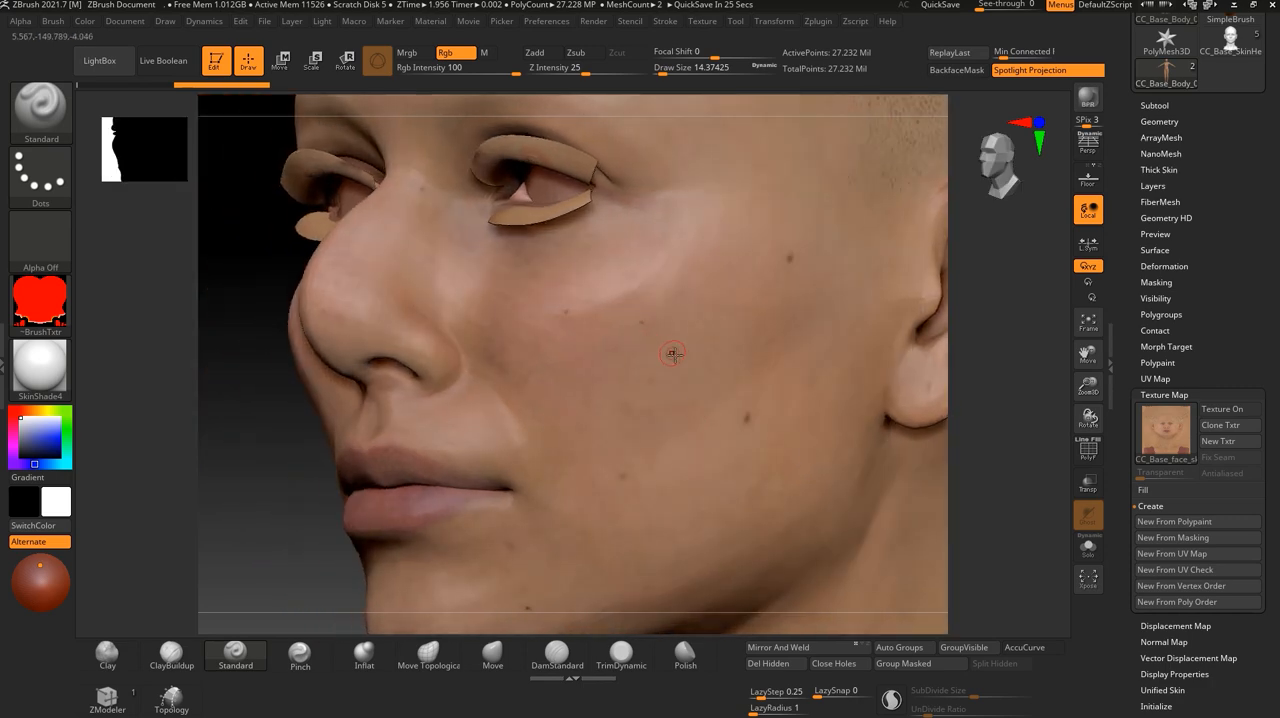
pyautogui.keyDown('alt'); pyautogui.moveTo(980, 510); pyautogui.dragTo(1072, 572); pyautogui.keyUp('alt')
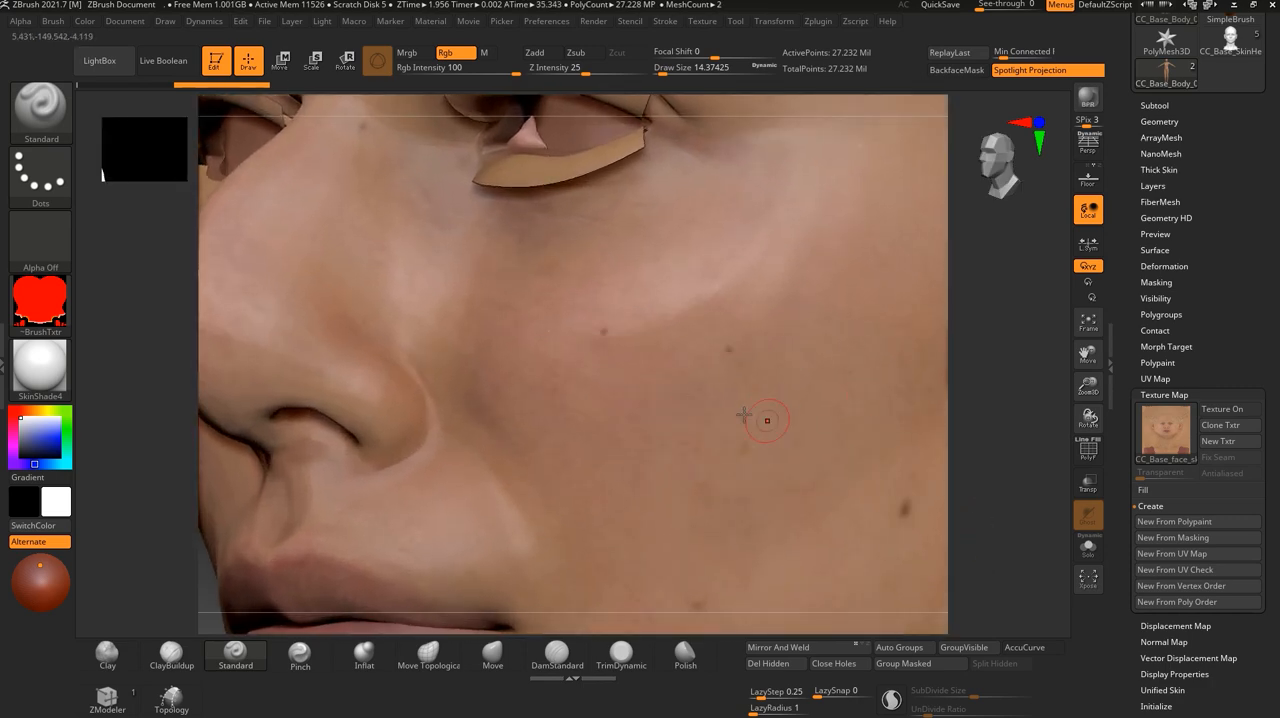
pyautogui.keyDown('alt'); pyautogui.moveTo(997, 477); pyautogui.dragTo(960, 471); pyautogui.keyUp('alt')
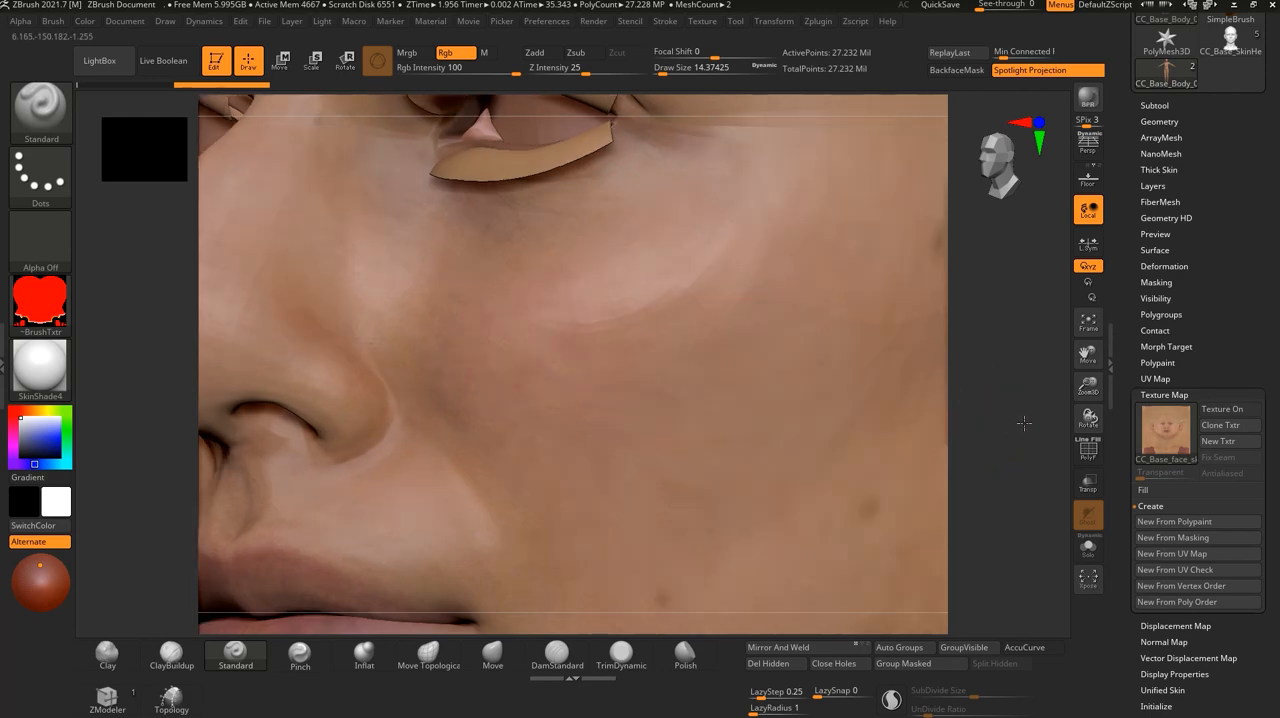
pyautogui.keyDown('alt'); pyautogui.moveTo(1012, 435); pyautogui.dragTo(935, 556); pyautogui.keyUp('alt')
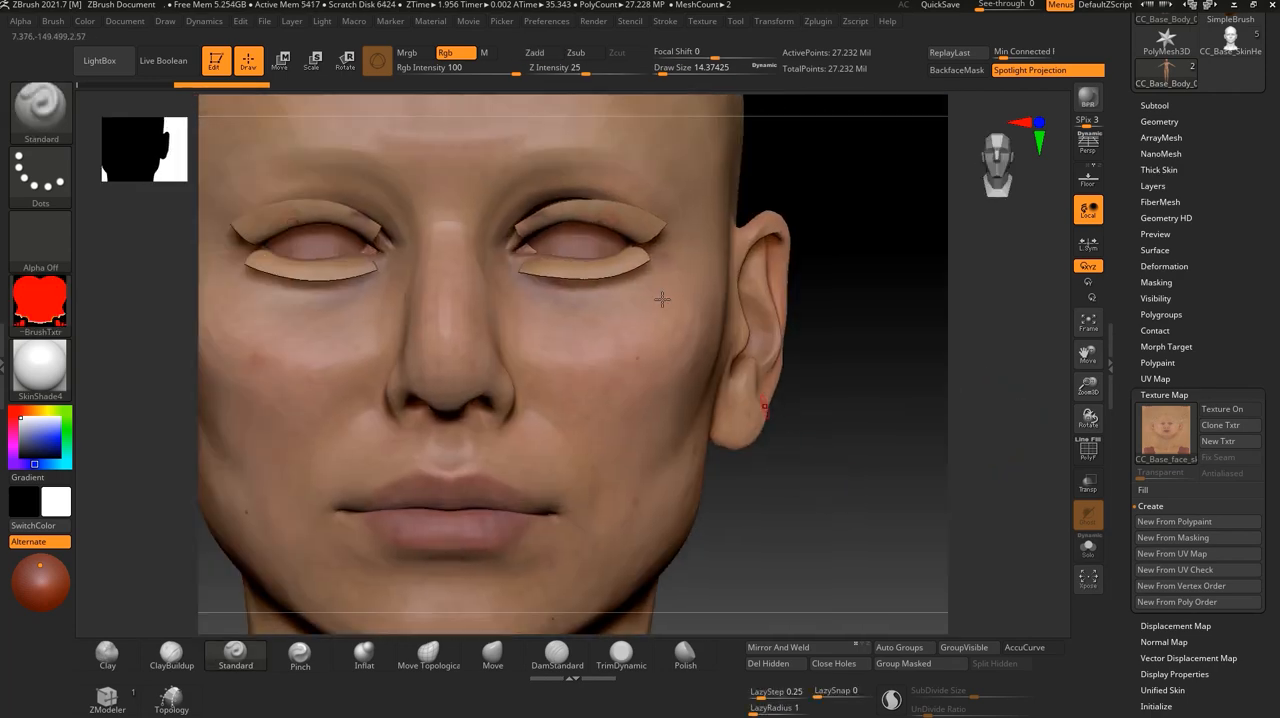
pyautogui.keyDown('alt'); pyautogui.moveTo(817, 206); pyautogui.dragTo(903, 297); pyautogui.keyUp('alt')
pyautogui.keyDown('alt'); pyautogui.moveTo(853, 175); pyautogui.dragTo(827, 170); pyautogui.keyUp('alt')
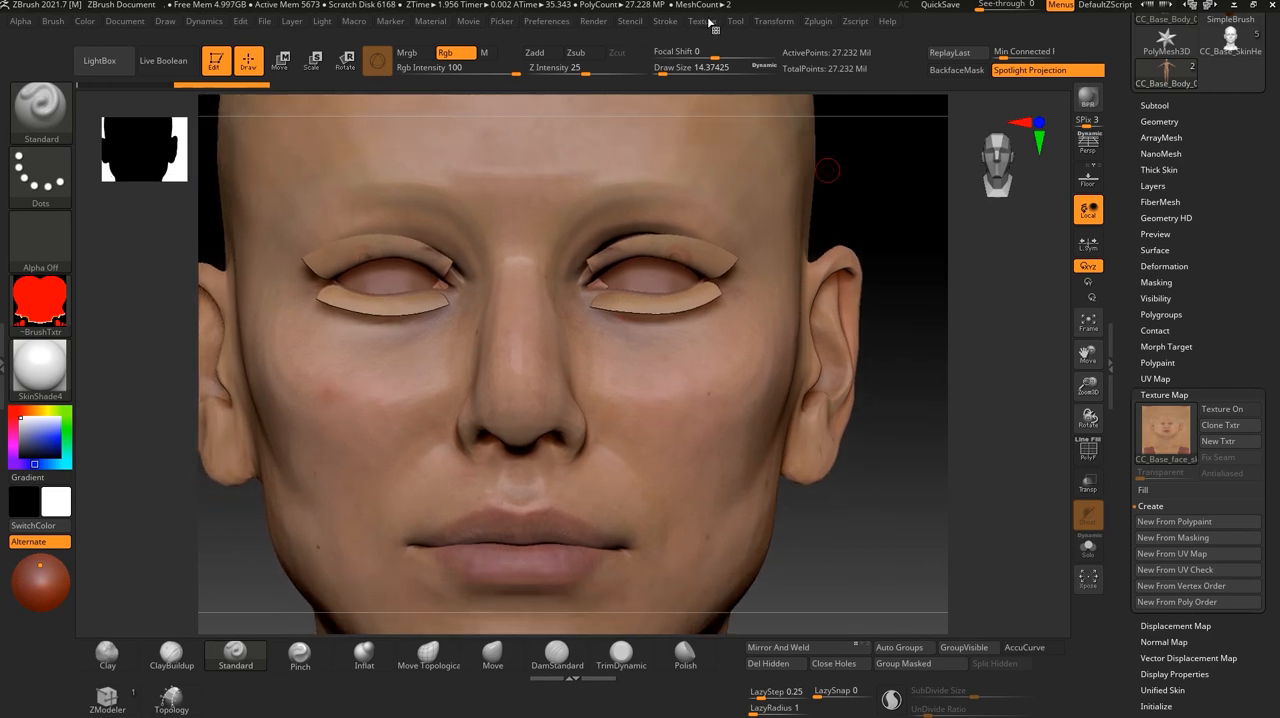
# - Start a texture image import and browse to the texturingxyz__multichannelfaces_27 folder in the Texturing.xyz Female Collection
pyautogui.click(706, 21)
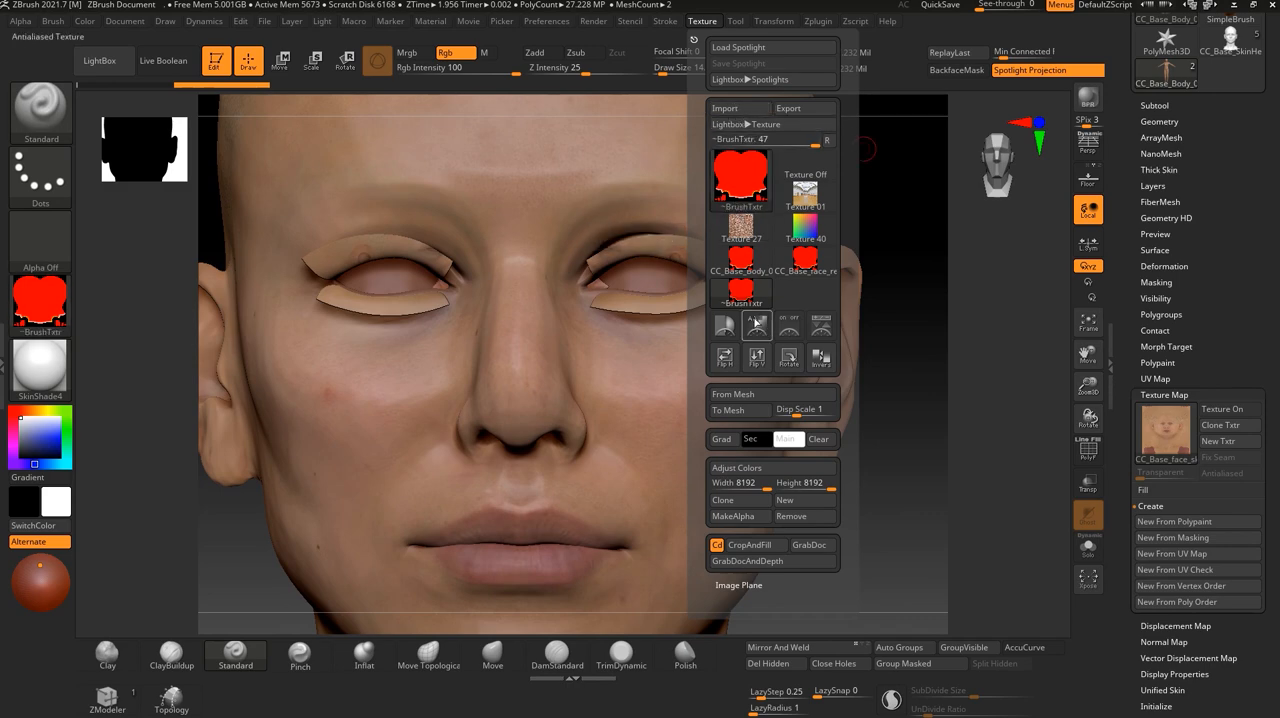
pyautogui.click(740, 178)
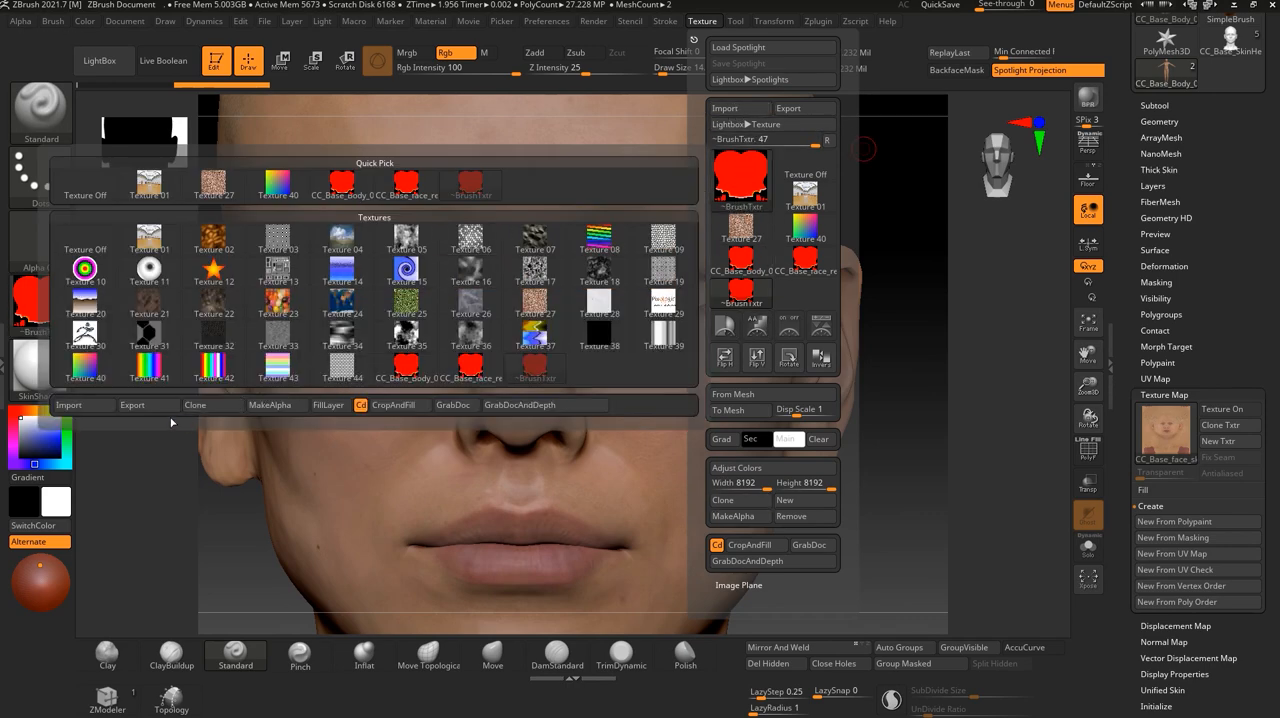
pyautogui.click(704, 24)
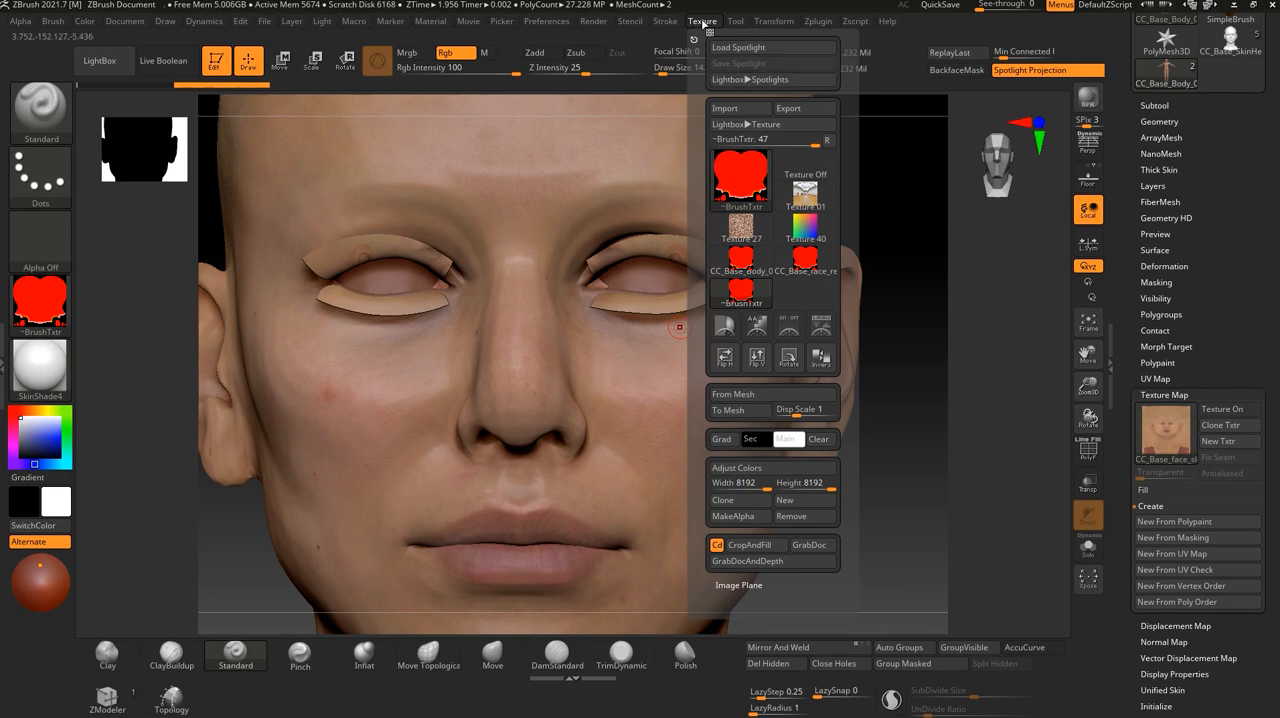
pyautogui.click(727, 109)
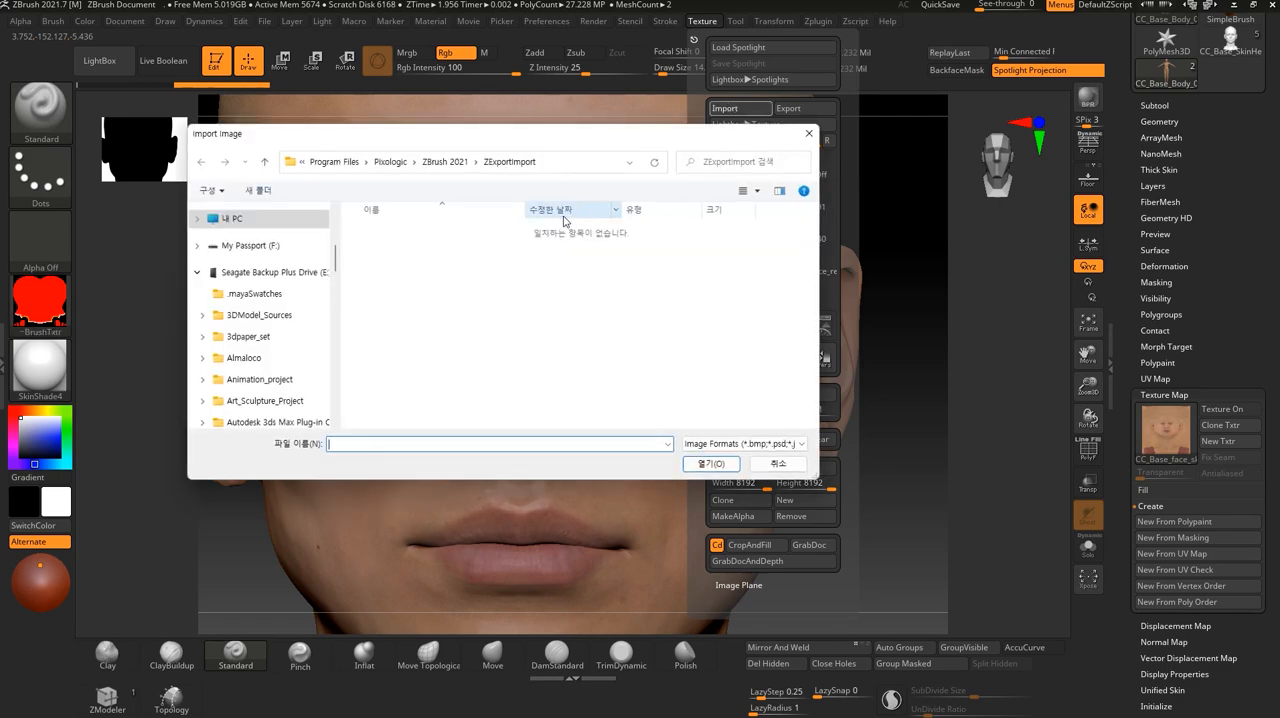
pyautogui.scroll(-2, 250, 318)
pyautogui.scroll(-3, 258, 335)
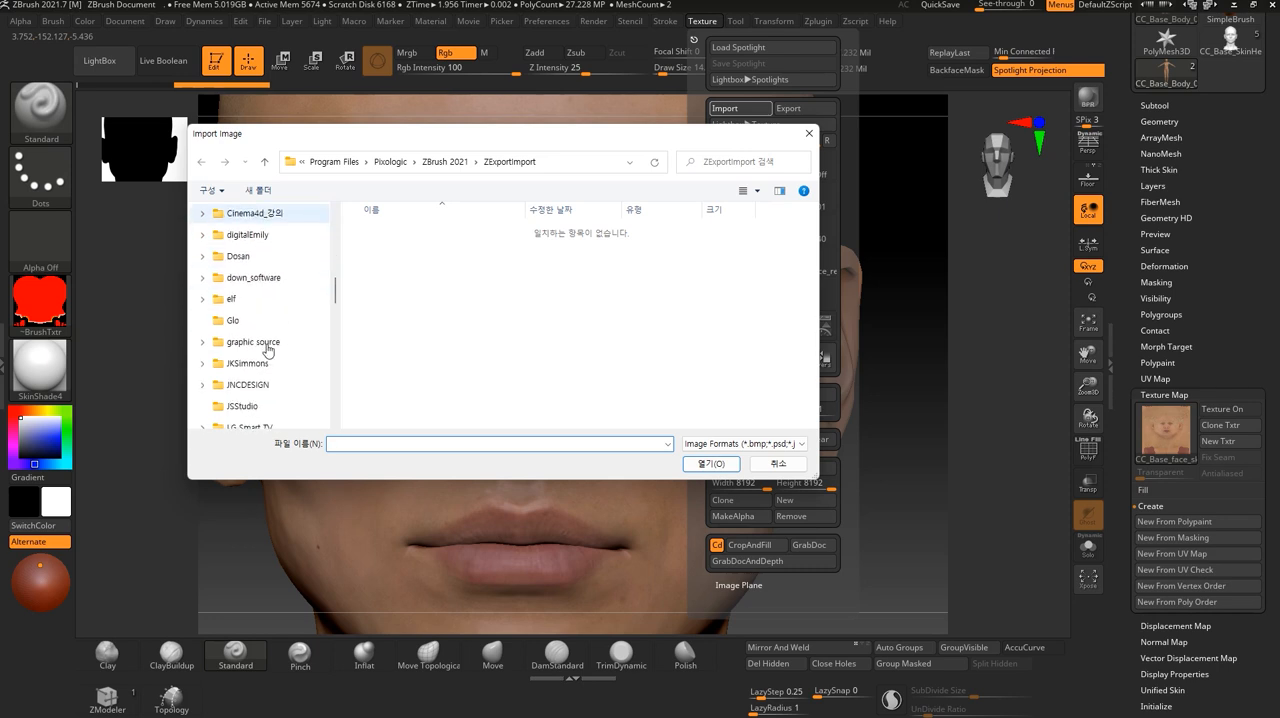
pyautogui.scroll(-6, 250, 348)
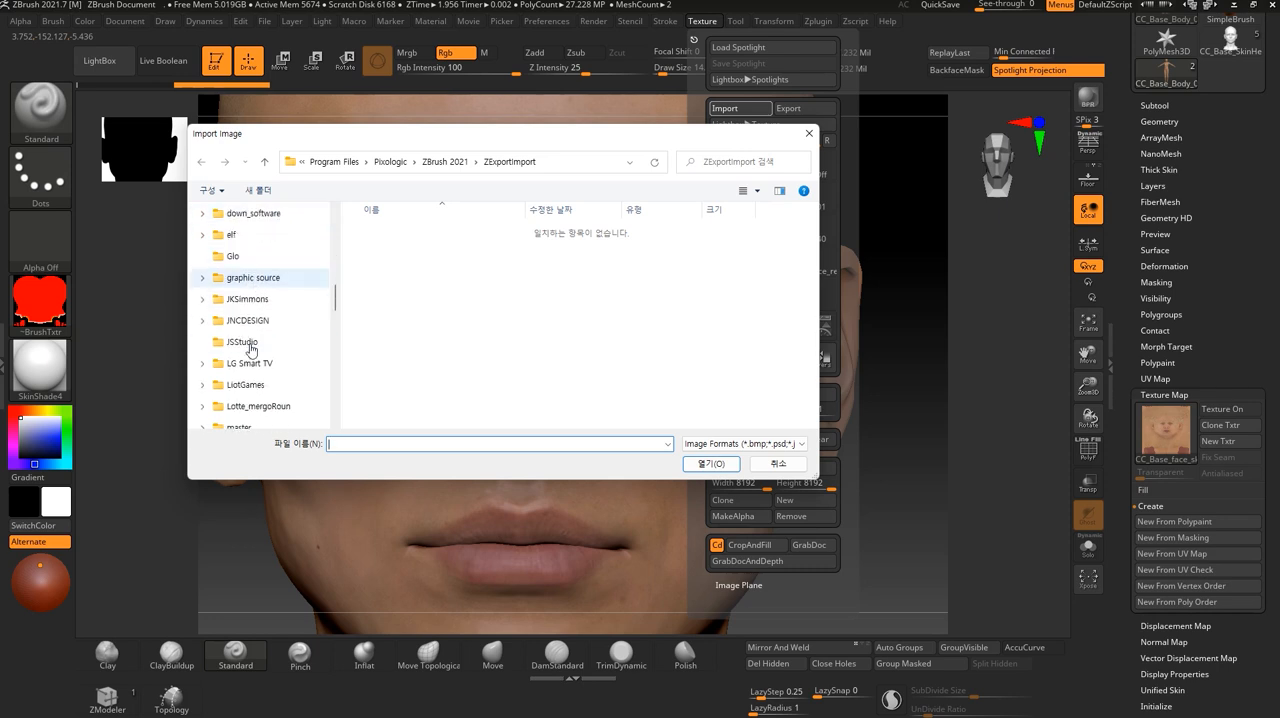
pyautogui.scroll(-8, 250, 348)
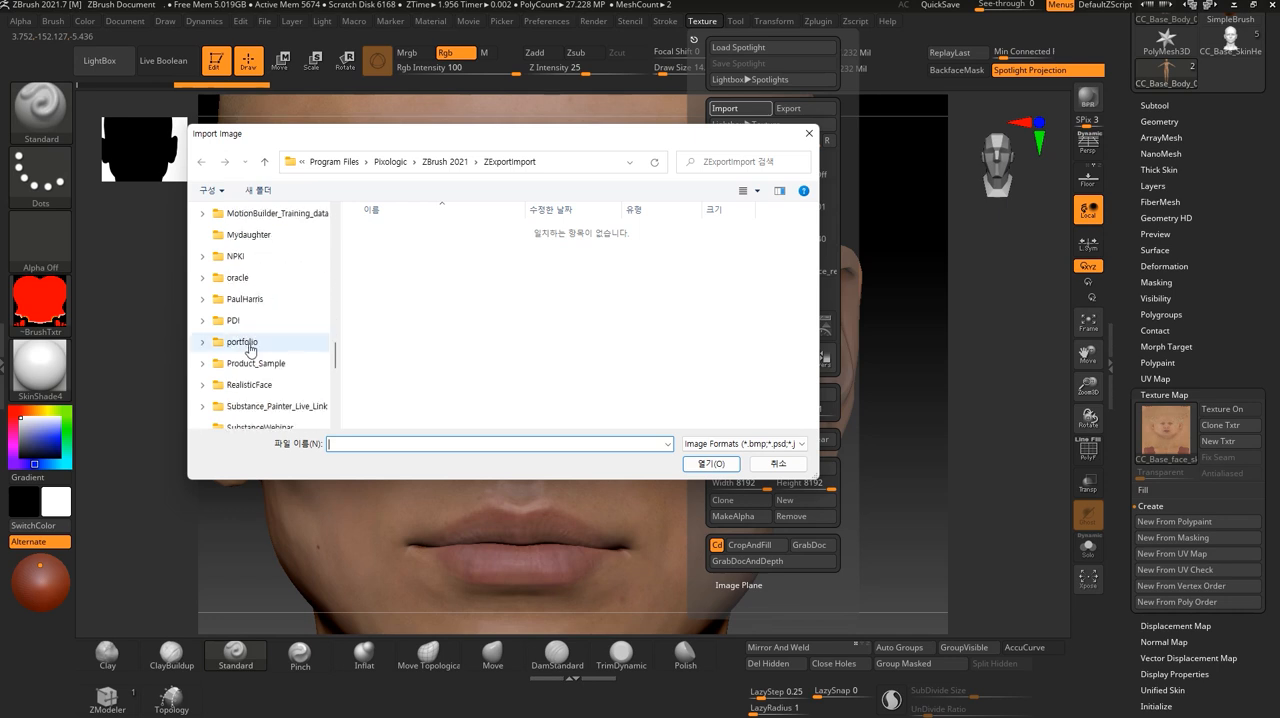
pyautogui.click(248, 322)
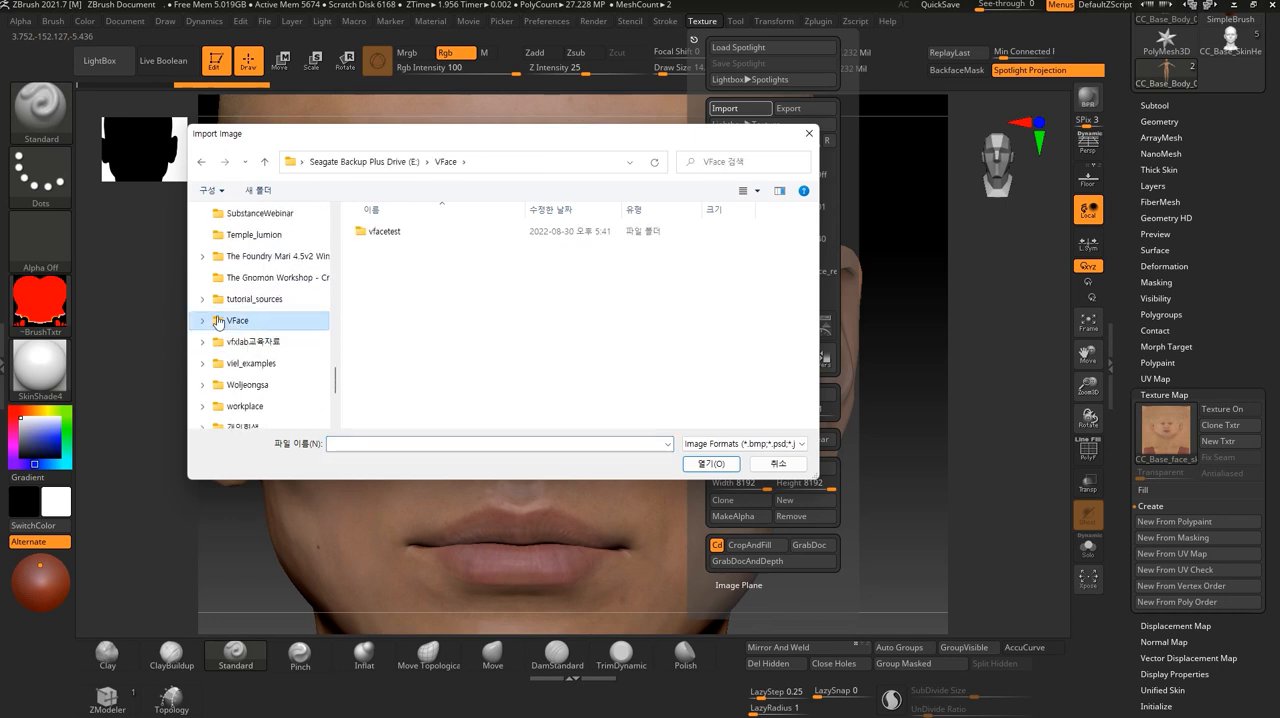
pyautogui.click(204, 321)
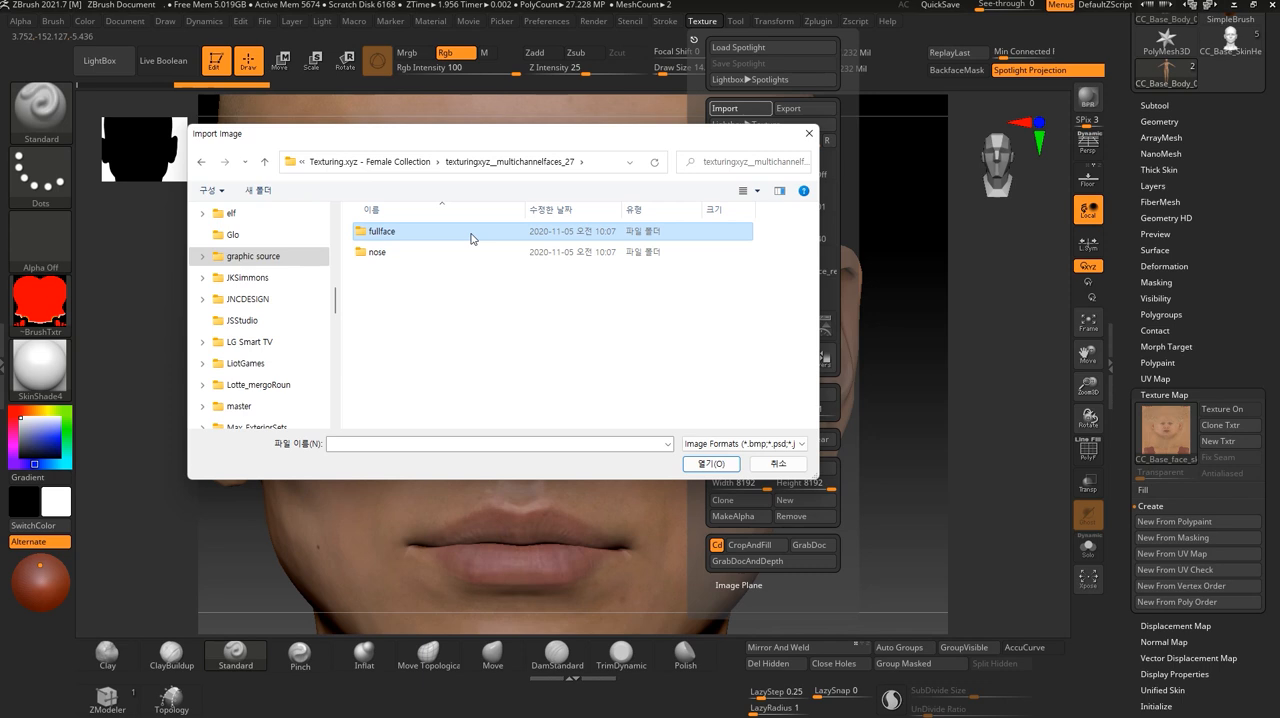
# - Import face_CL_albedo from the fullface folder as a texture
pyautogui.doubleClick(472, 238)
pyautogui.click(390, 255)
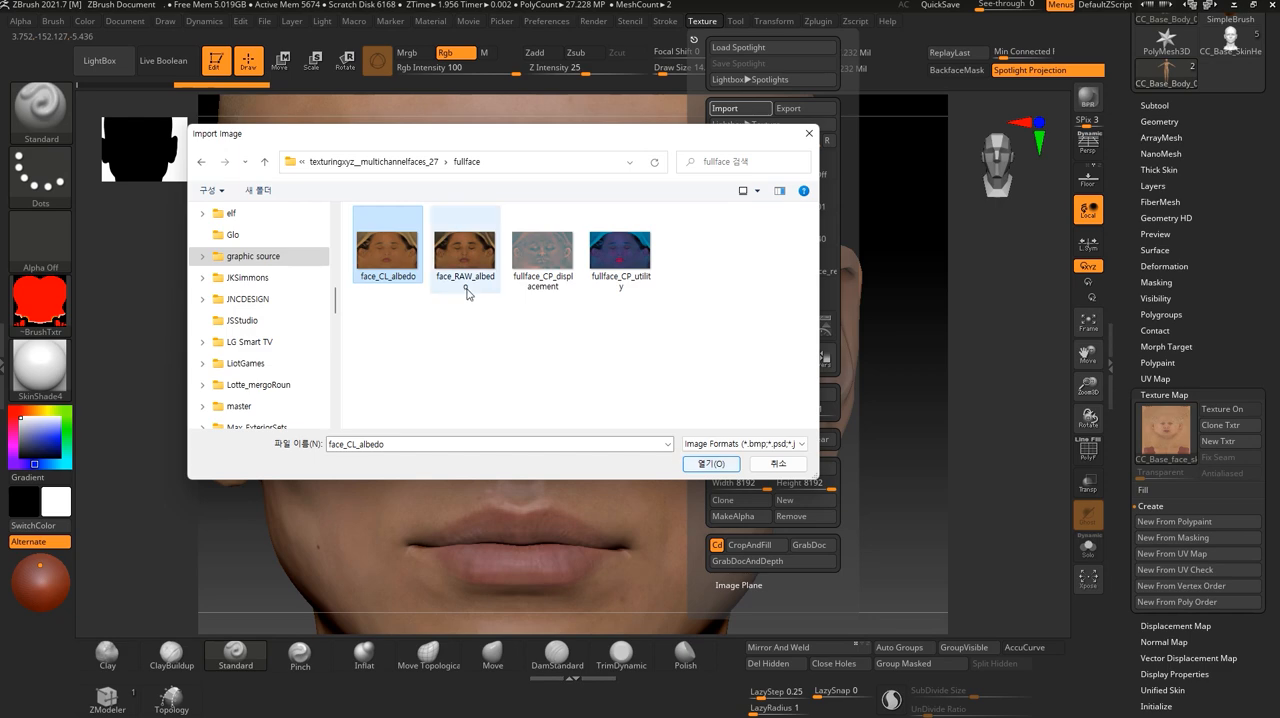
pyautogui.click(724, 467)
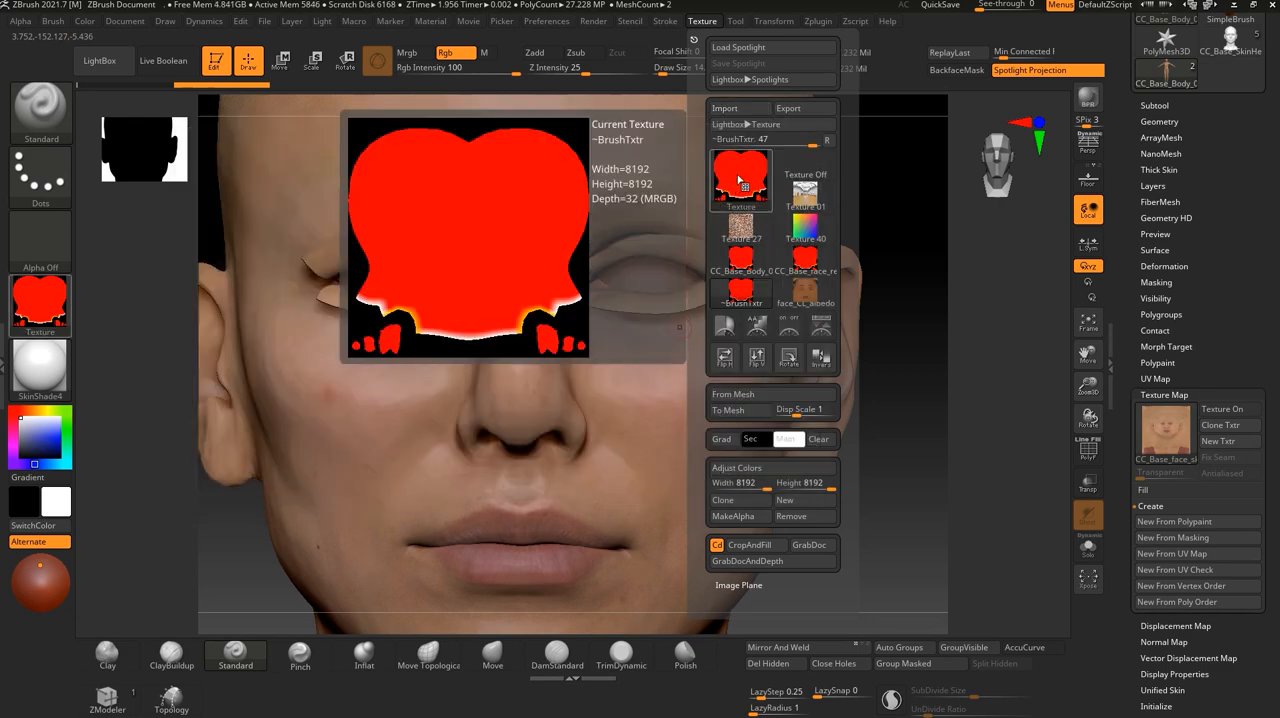
# - Add the face_CL_albedo texture to Spotlight, scale the image down and move it over the head
pyautogui.moveTo(811, 305)
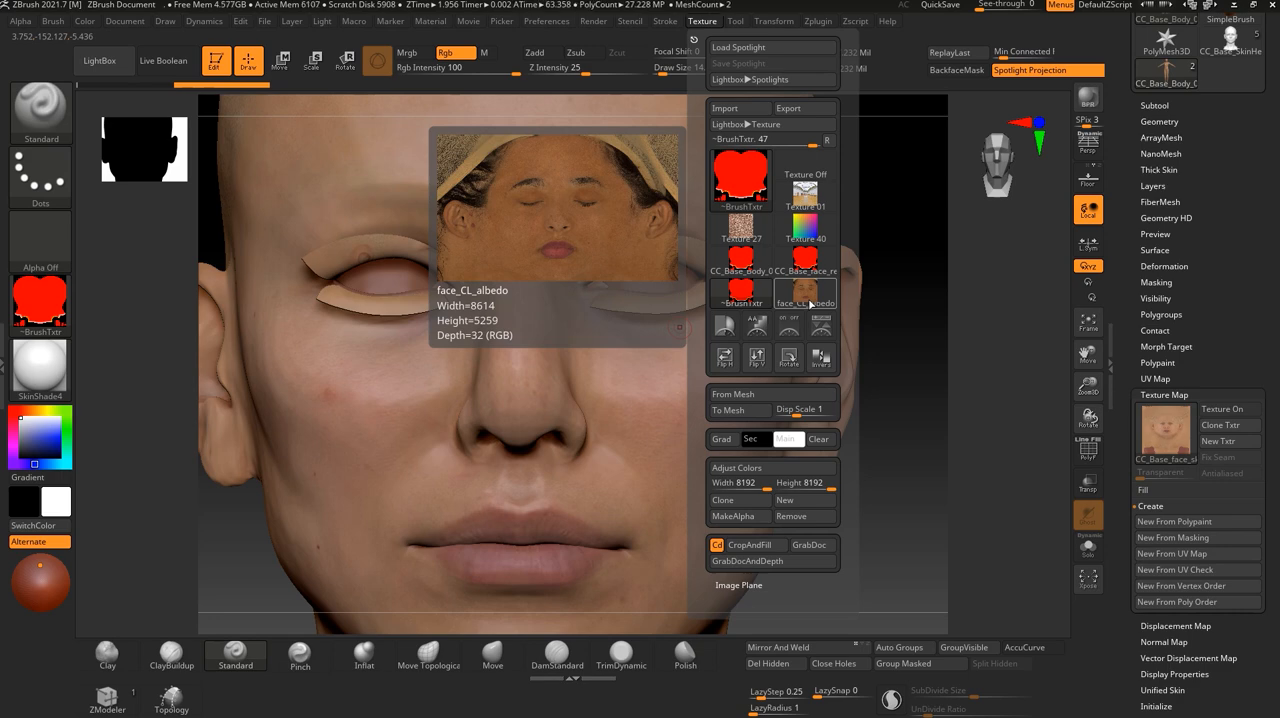
pyautogui.click(811, 300)
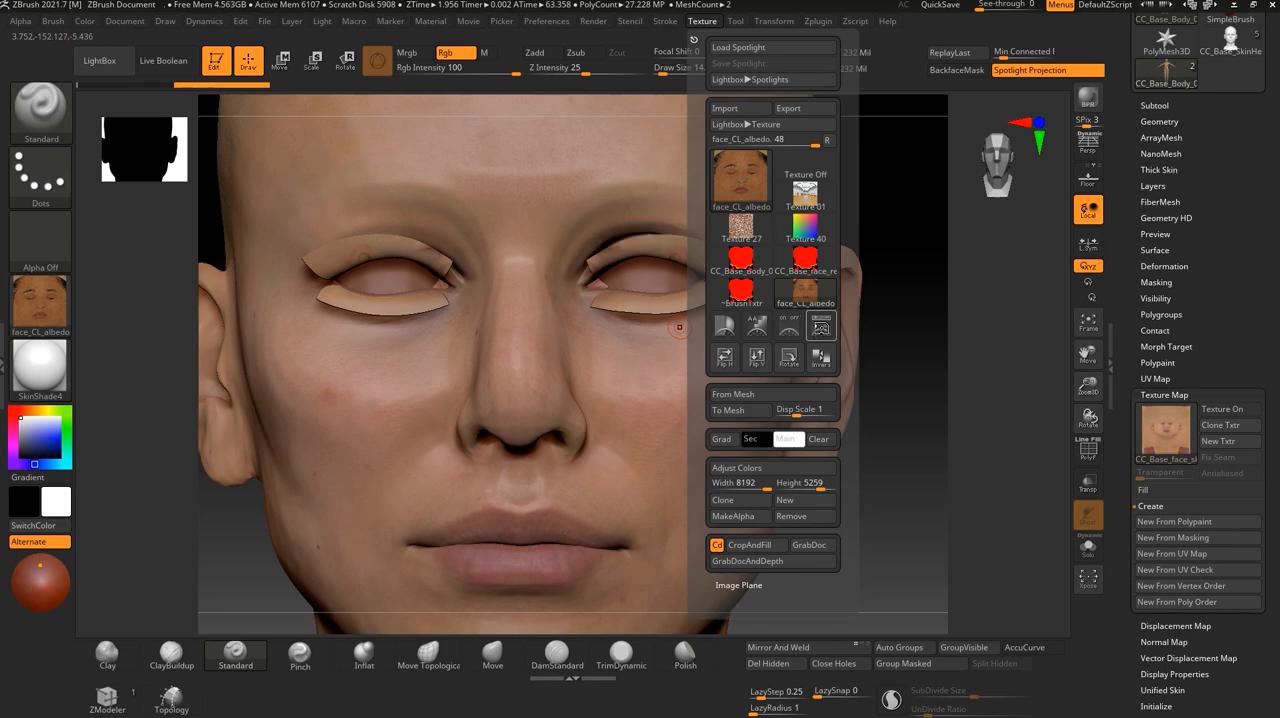
pyautogui.click(820, 332)
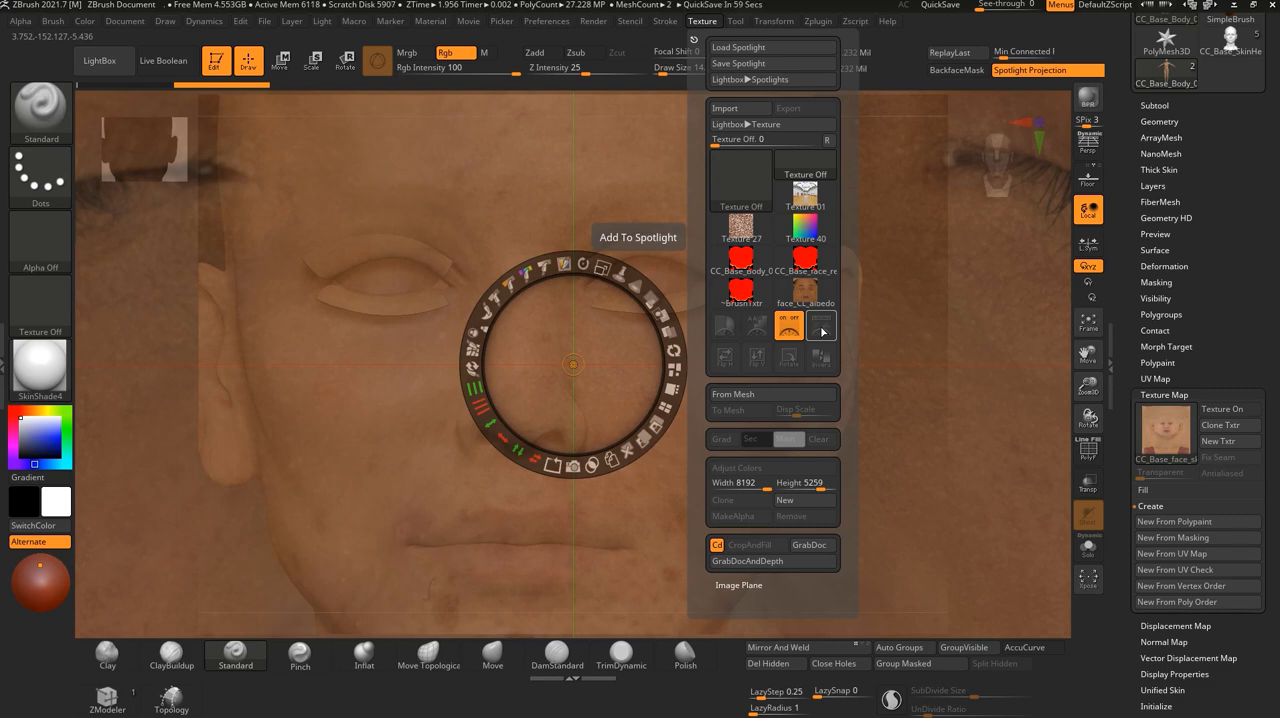
pyautogui.moveTo(559, 263); pyautogui.dragTo(458, 345)
pyautogui.moveTo(625, 401); pyautogui.dragTo(743, 388)
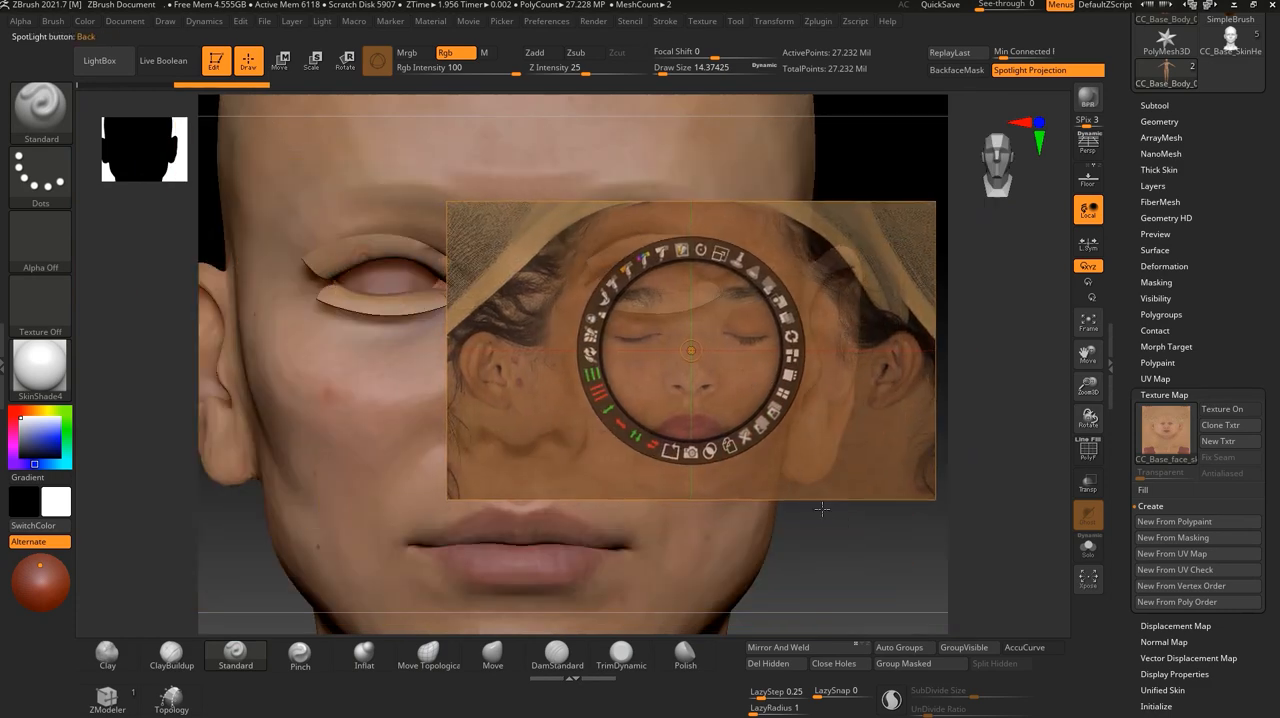
pyautogui.moveTo(878, 567); pyautogui.dragTo(822, 550)
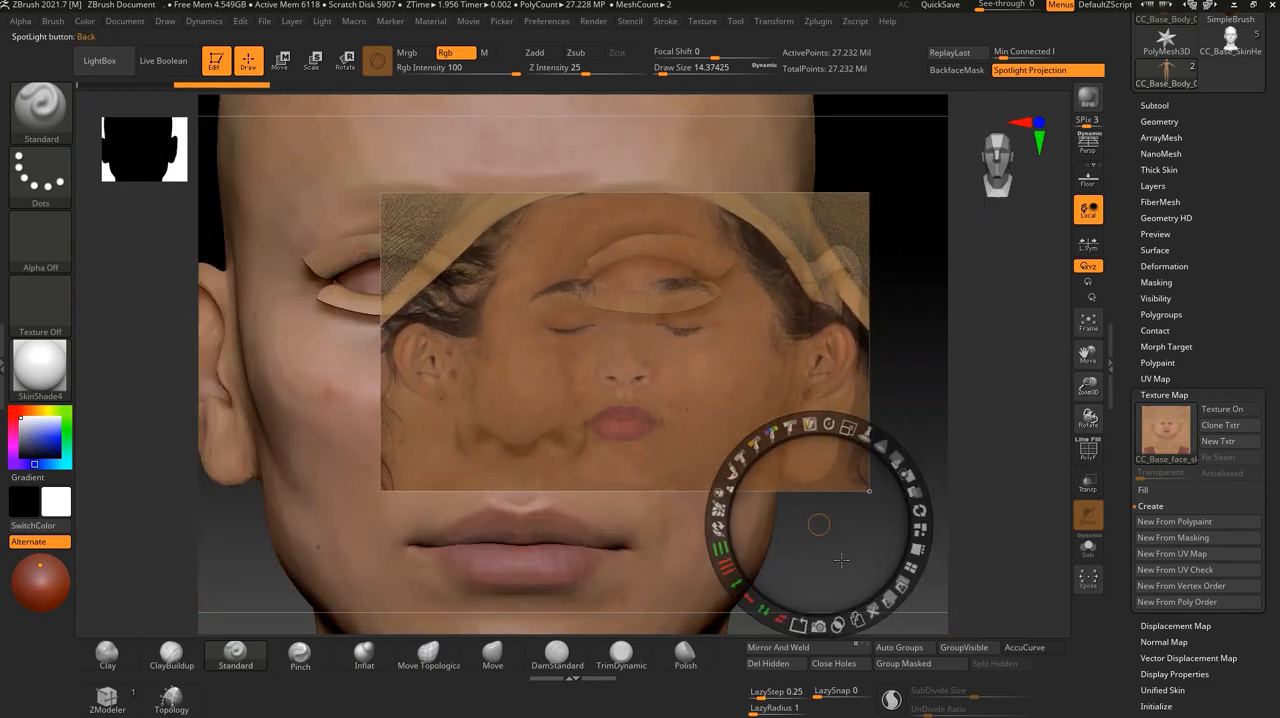
# - Toggle Spotlight editing on and off, and reposition the face photo with its dial over the head
pyautogui.press('z')
pyautogui.press('z')
pyautogui.press('z')
pyautogui.press('z')
pyautogui.press('z')
pyautogui.press('z')
pyautogui.moveTo(820, 527); pyautogui.dragTo(612, 390)
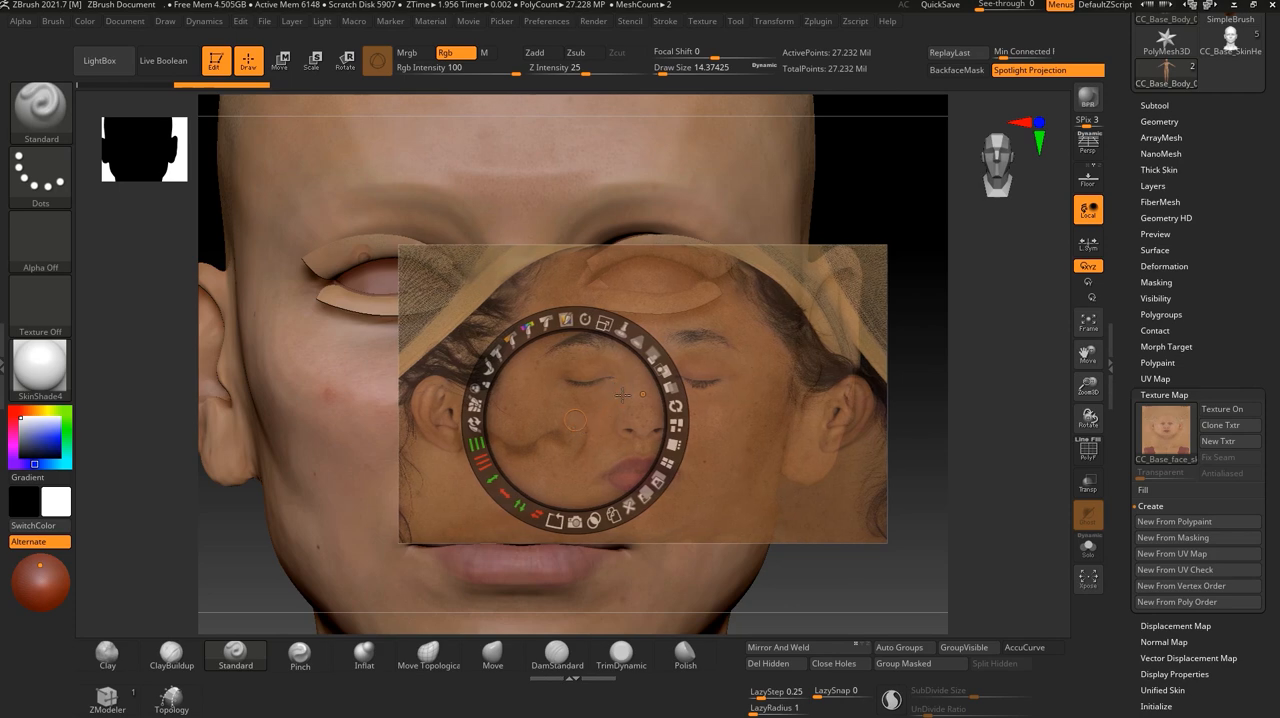
# - Enlarge the Spotlight face photo and move it so its eyes and mouth roughly match those of the head
pyautogui.moveTo(604, 322); pyautogui.dragTo(586, 317)
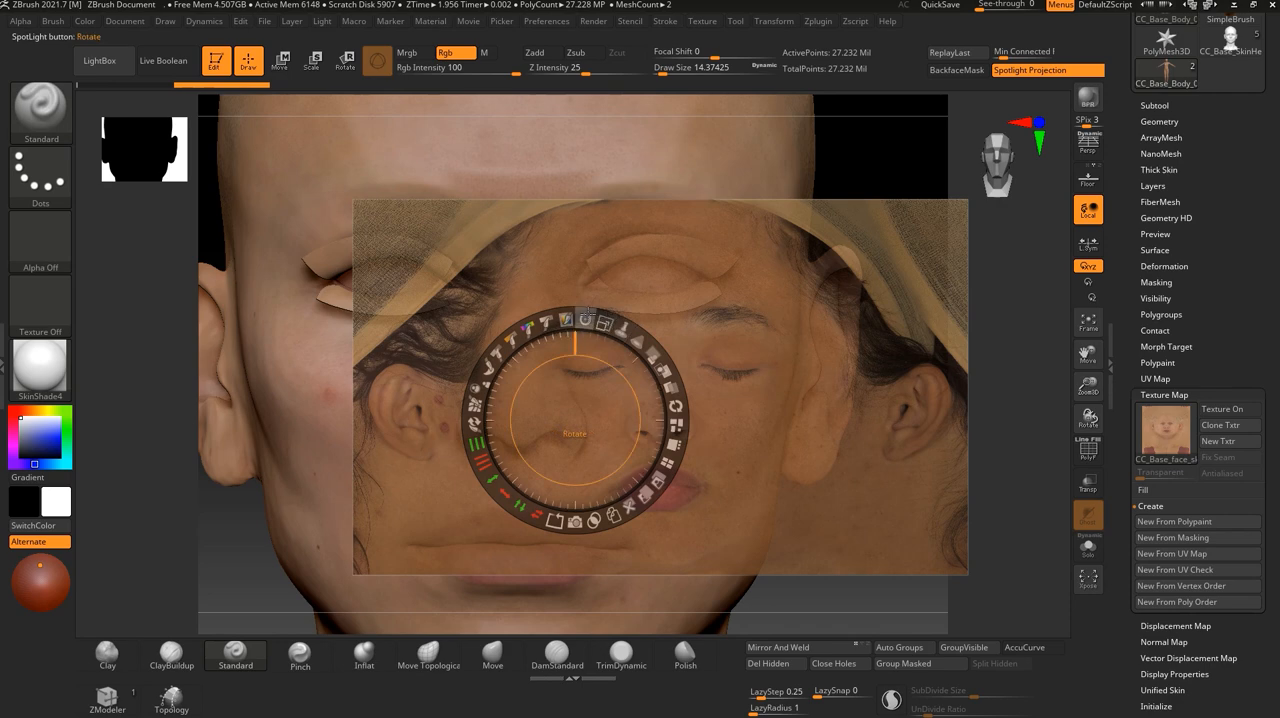
pyautogui.moveTo(608, 424); pyautogui.dragTo(537, 411)
pyautogui.moveTo(524, 320); pyautogui.dragTo(578, 373)
pyautogui.moveTo(695, 413)
pyautogui.mouseDown()
pyautogui.moveTo(601, 374)
pyautogui.moveTo(674, 399)
pyautogui.mouseUp()
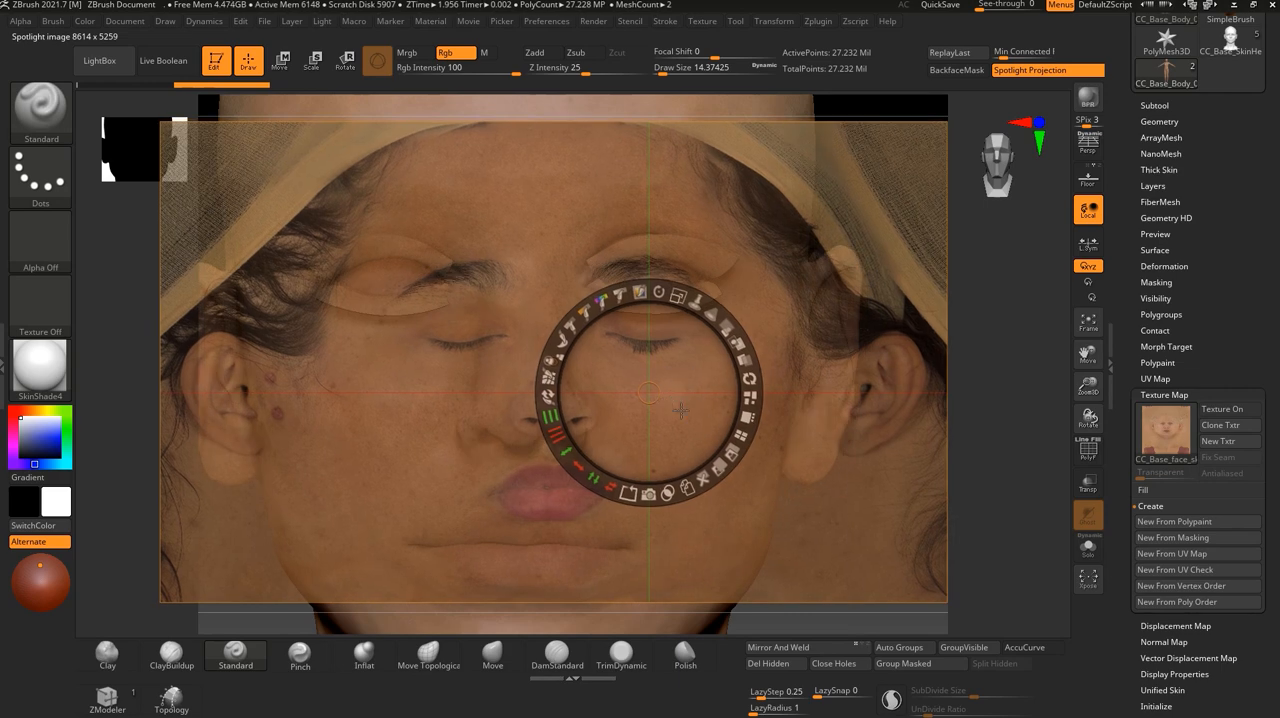
pyautogui.moveTo(647, 384); pyautogui.dragTo(634, 370)
pyautogui.moveTo(628, 395)
pyautogui.mouseDown()
pyautogui.moveTo(625, 354)
pyautogui.moveTo(632, 375)
pyautogui.mouseUp()
pyautogui.moveTo(661, 267); pyautogui.dragTo(734, 324)
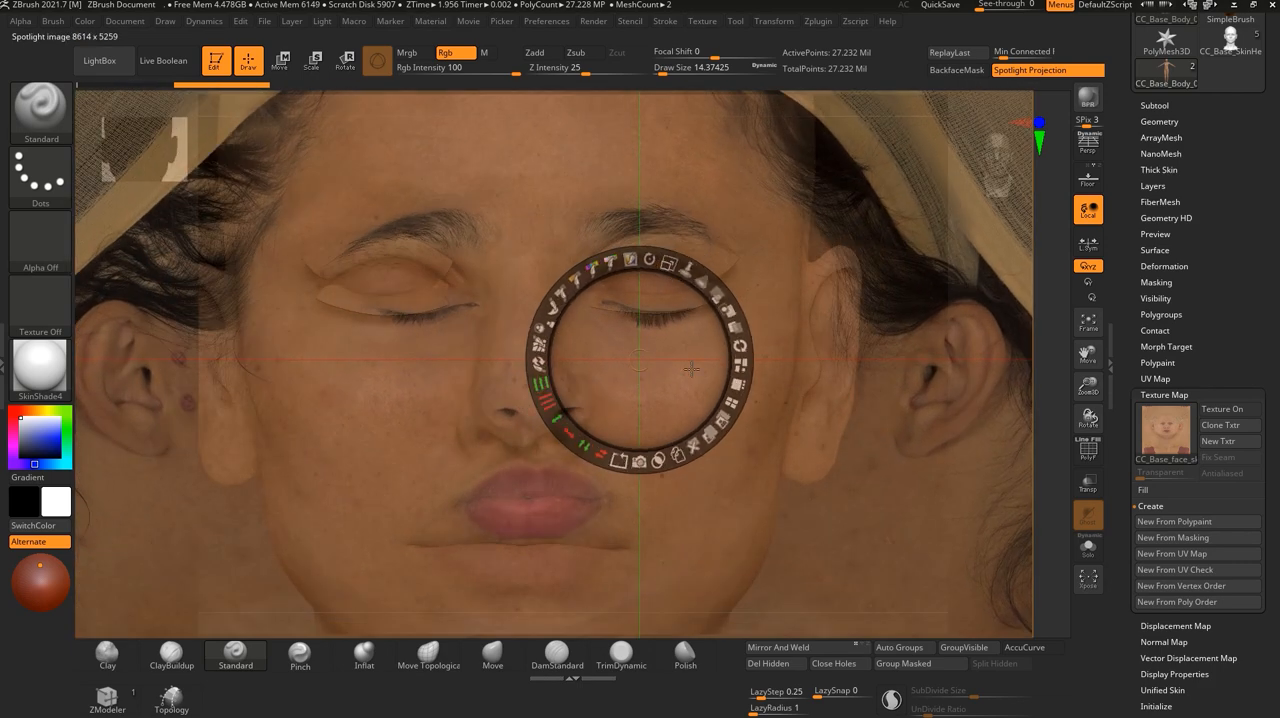
# - Leave Spotlight editing and turn the head to a three-quarter view so the cheek lies under the photo's cheek
pyautogui.press('z')
pyautogui.moveTo(870, 526); pyautogui.dragTo(788, 530)
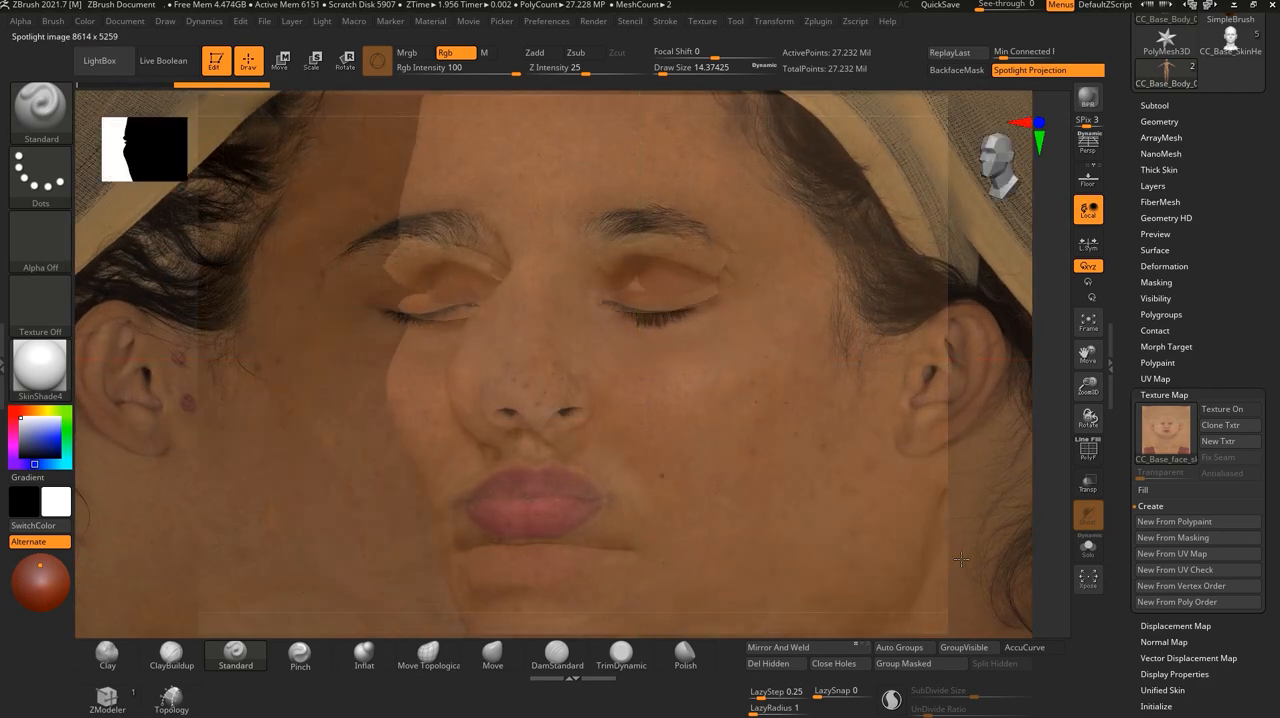
pyautogui.keyDown('alt'); pyautogui.moveTo(963, 557); pyautogui.dragTo(853, 497); pyautogui.keyUp('alt')
pyautogui.moveTo(1015, 493)
pyautogui.keyDown('alt'); pyautogui.mouseDown()
pyautogui.moveTo(940, 468)
pyautogui.moveTo(1010, 523)
pyautogui.moveTo(1042, 615)
pyautogui.moveTo(1014, 567)
pyautogui.moveTo(940, 554)
pyautogui.mouseUp(); pyautogui.keyUp('alt')
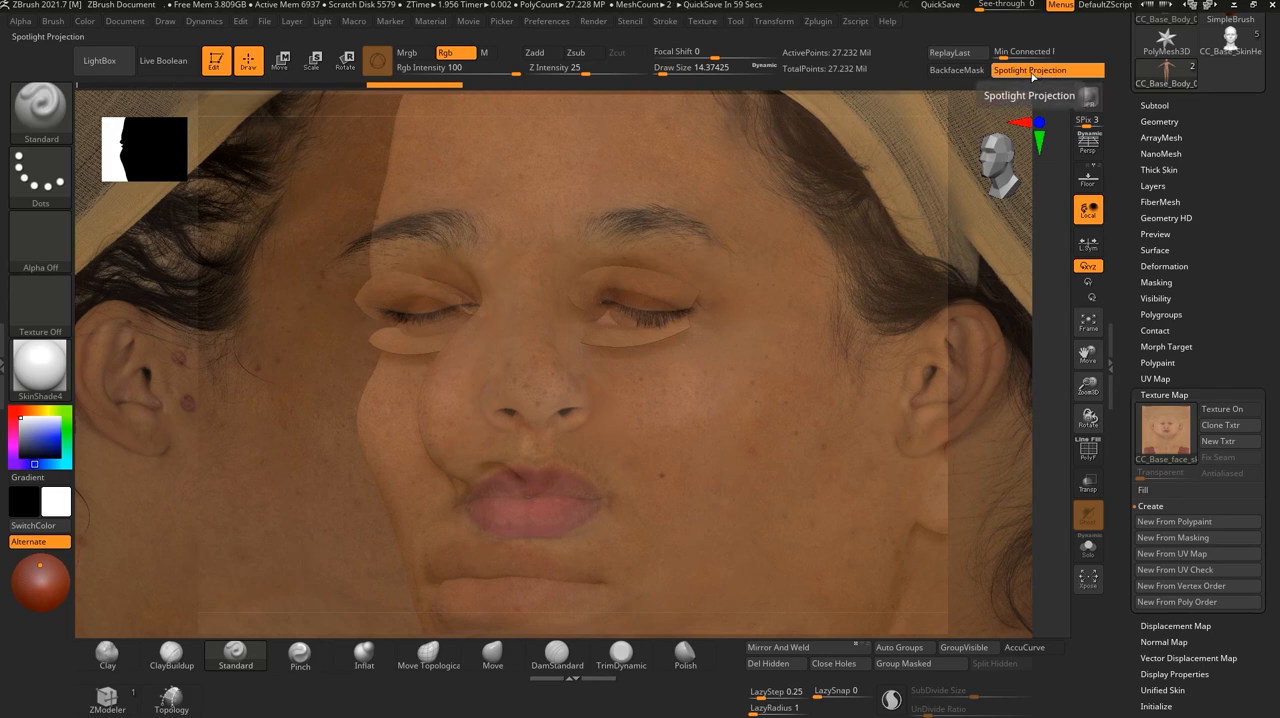
# - Increase the brush draw size to about 82 and reopen the Spotlight dial, centring it on the photo's cheek
pyautogui.press('z')
pyautogui.press(']')
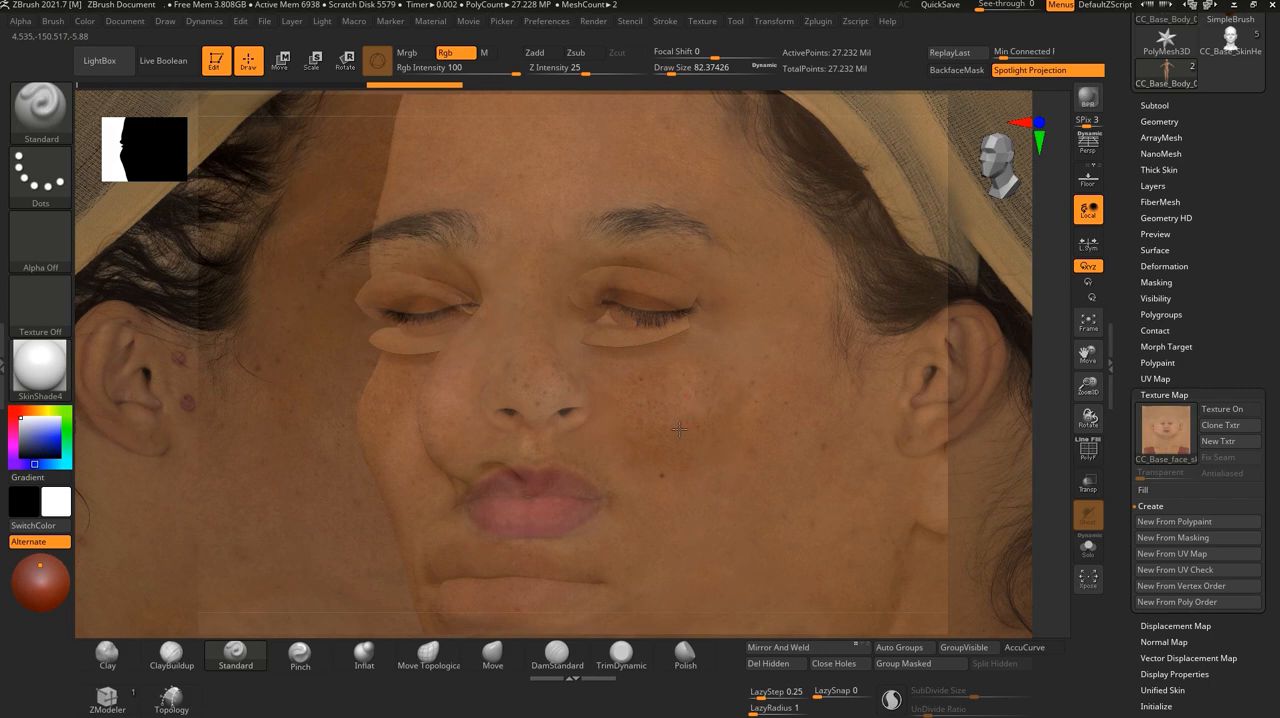
pyautogui.hotkey('shift', 'z')
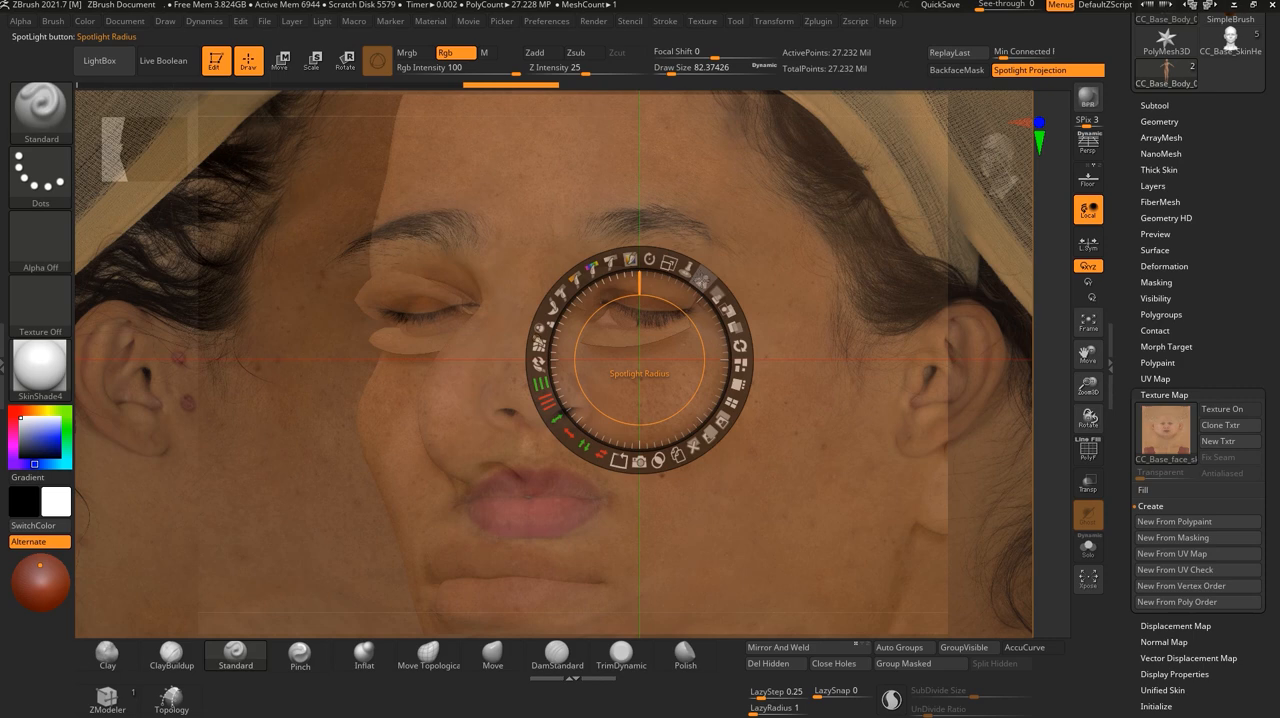
pyautogui.click(755, 425)
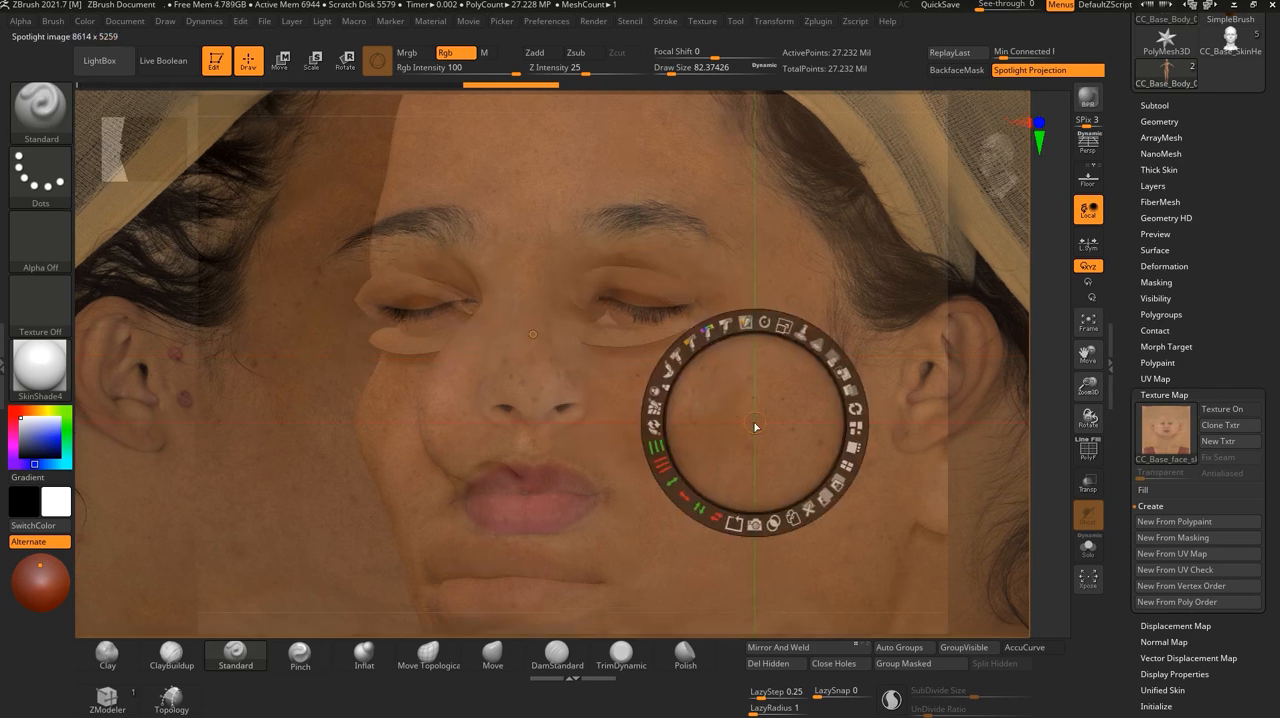
# - Try to project the face photo's skin onto the cheek below the eye with the Standard brush
pyautogui.press('z')
pyautogui.moveTo(727, 397)
pyautogui.mouseDown()
pyautogui.moveTo(692, 412)
pyautogui.moveTo(735, 402)
pyautogui.moveTo(696, 466)
pyautogui.moveTo(697, 429)
pyautogui.moveTo(675, 457)
pyautogui.moveTo(727, 393)
pyautogui.moveTo(741, 448)
pyautogui.moveTo(703, 457)
pyautogui.mouseUp()
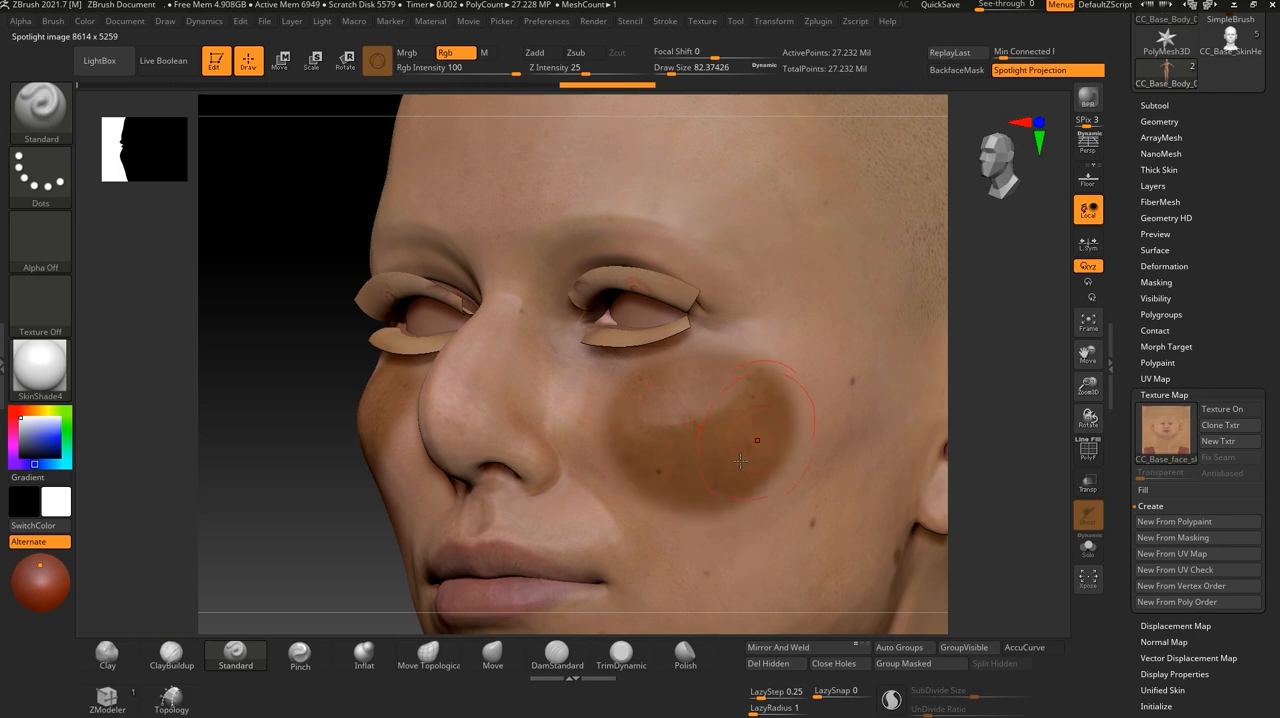
pyautogui.moveTo(974, 563)
pyautogui.mouseDown()
pyautogui.moveTo(932, 568)
pyautogui.moveTo(1026, 602)
pyautogui.moveTo(829, 463)
pyautogui.moveTo(910, 516)
pyautogui.moveTo(868, 486)
pyautogui.moveTo(951, 523)
pyautogui.moveTo(862, 497)
pyautogui.moveTo(918, 540)
pyautogui.moveTo(907, 545)
pyautogui.mouseUp()
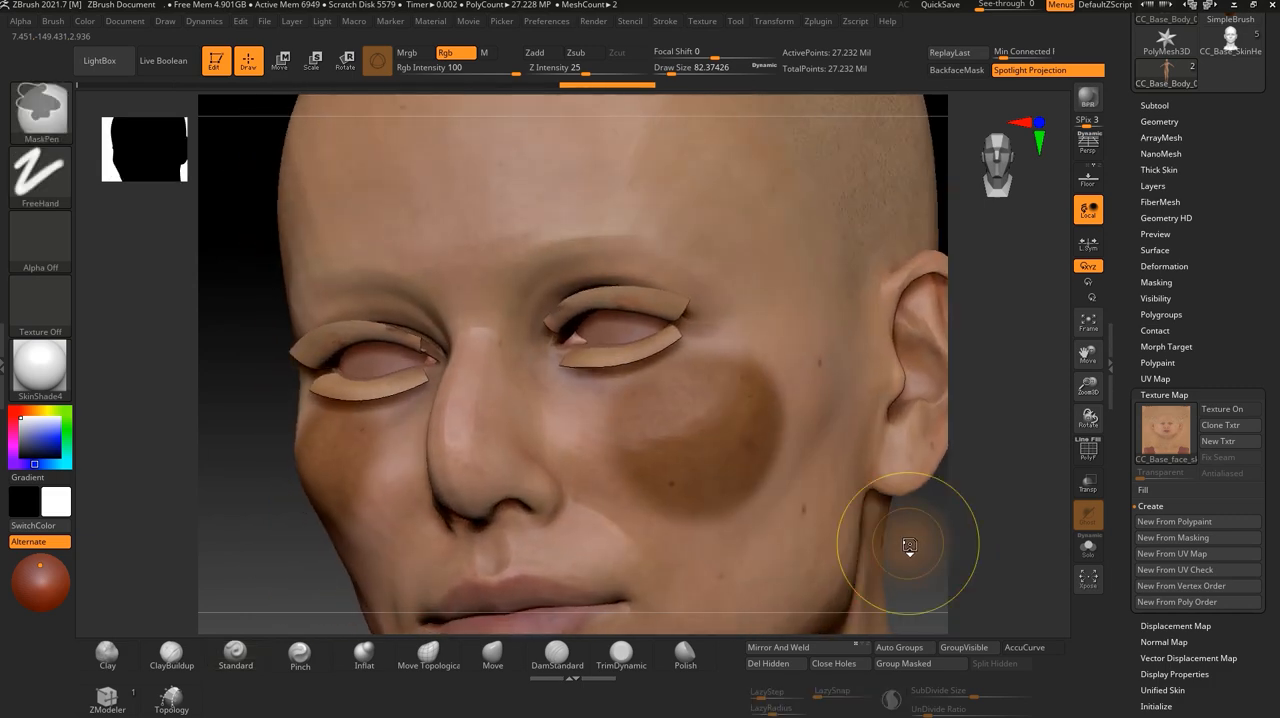
pyautogui.keyDown('ctrl'); pyautogui.click(917, 554); pyautogui.keyUp('ctrl')
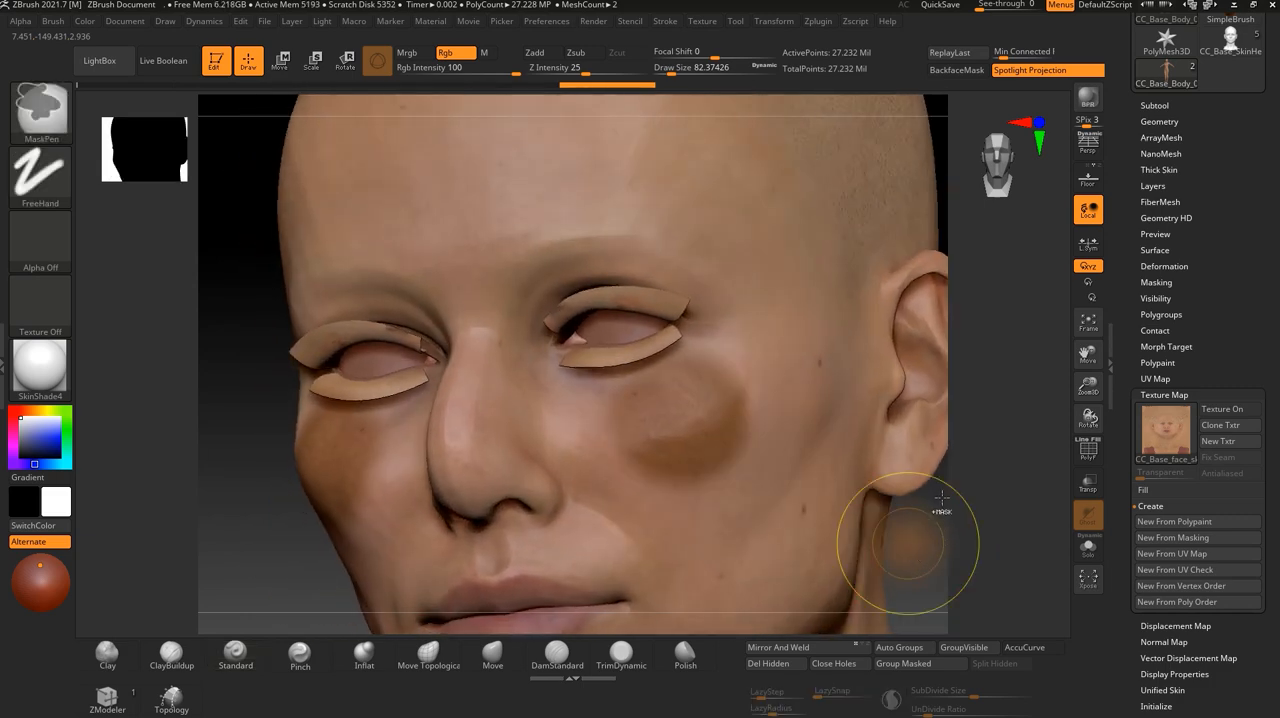
# - Undo the photo projection strokes on the cheek
pyautogui.hotkey('ctrl', 'z')
pyautogui.hotkey('ctrl', 'z')
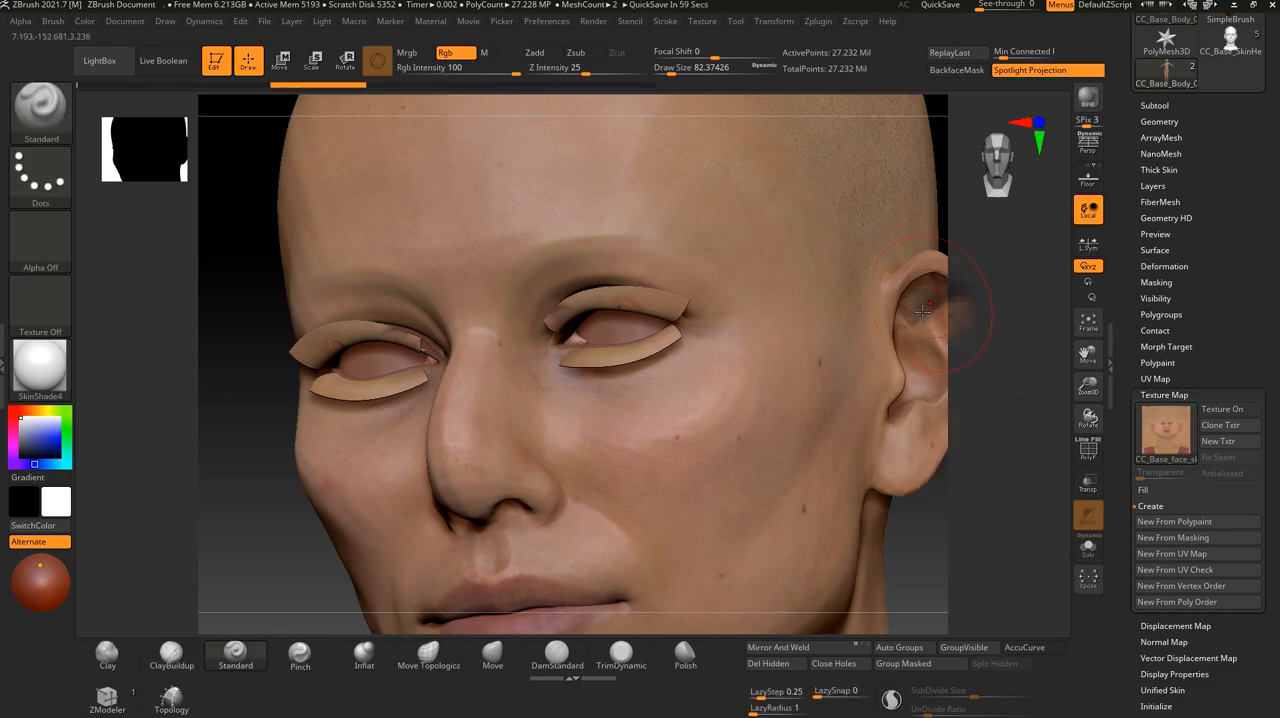
pyautogui.hotkey('ctrl', 'z')
# - Turn the head back to a three-quarter view and shift the Spotlight photo so its cheek covers the head's cheek
pyautogui.moveTo(852, 502); pyautogui.dragTo(732, 488)
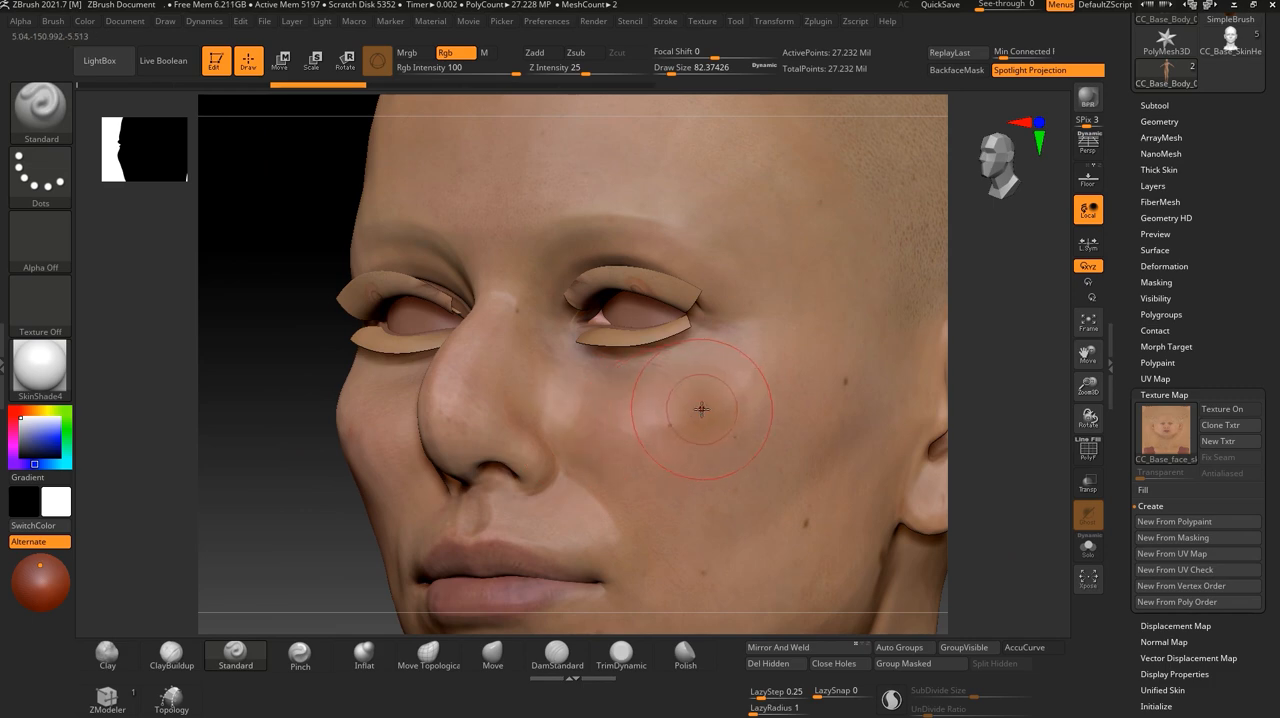
pyautogui.hotkey('shift', 'z')
pyautogui.moveTo(754, 423); pyautogui.dragTo(586, 413)
pyautogui.moveTo(627, 375); pyautogui.dragTo(734, 376)
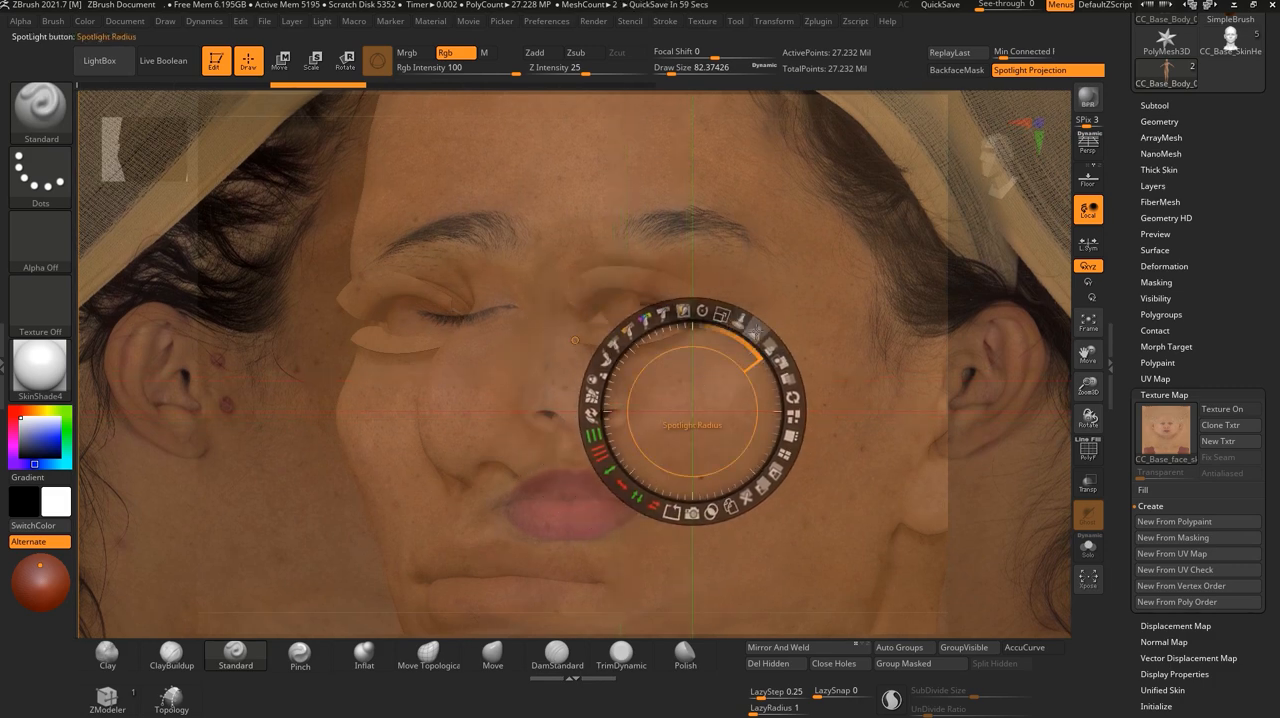
# - Adjust the Spotlight Radius over the cheek and return to brush painting
pyautogui.moveTo(757, 331); pyautogui.dragTo(733, 311)
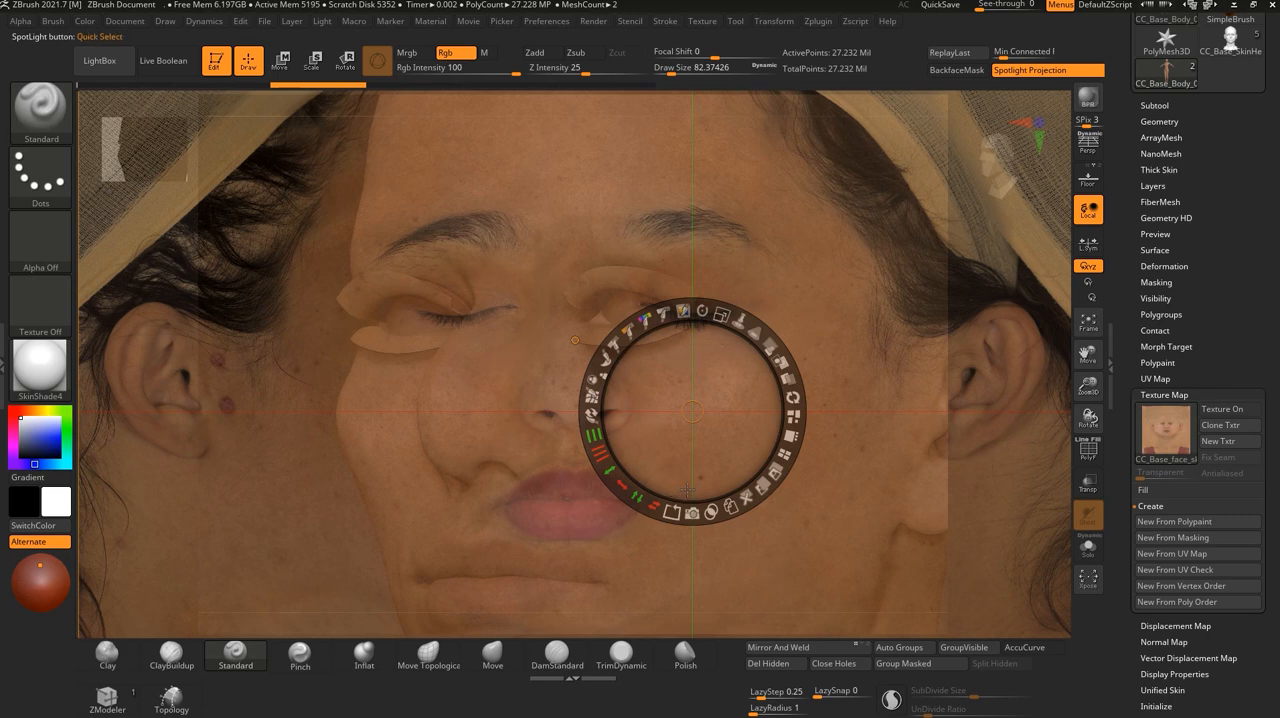
pyautogui.press('z')
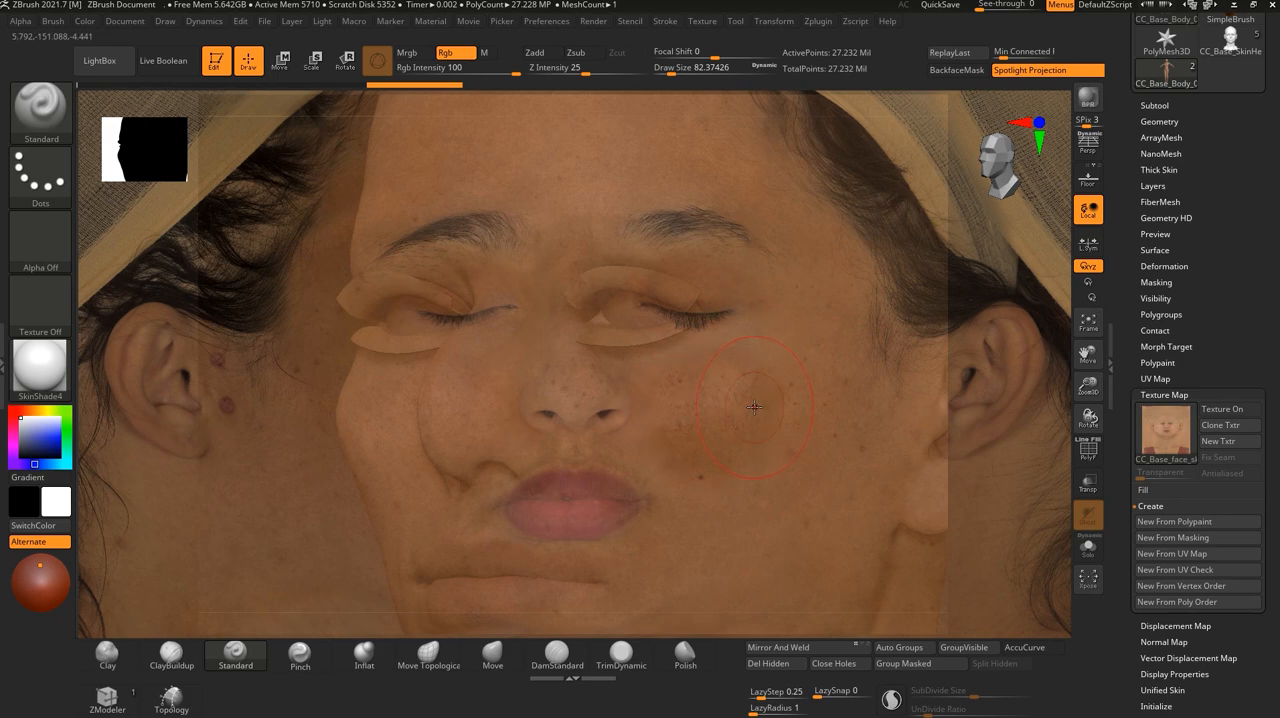
pyautogui.hotkey('shift', 'z')
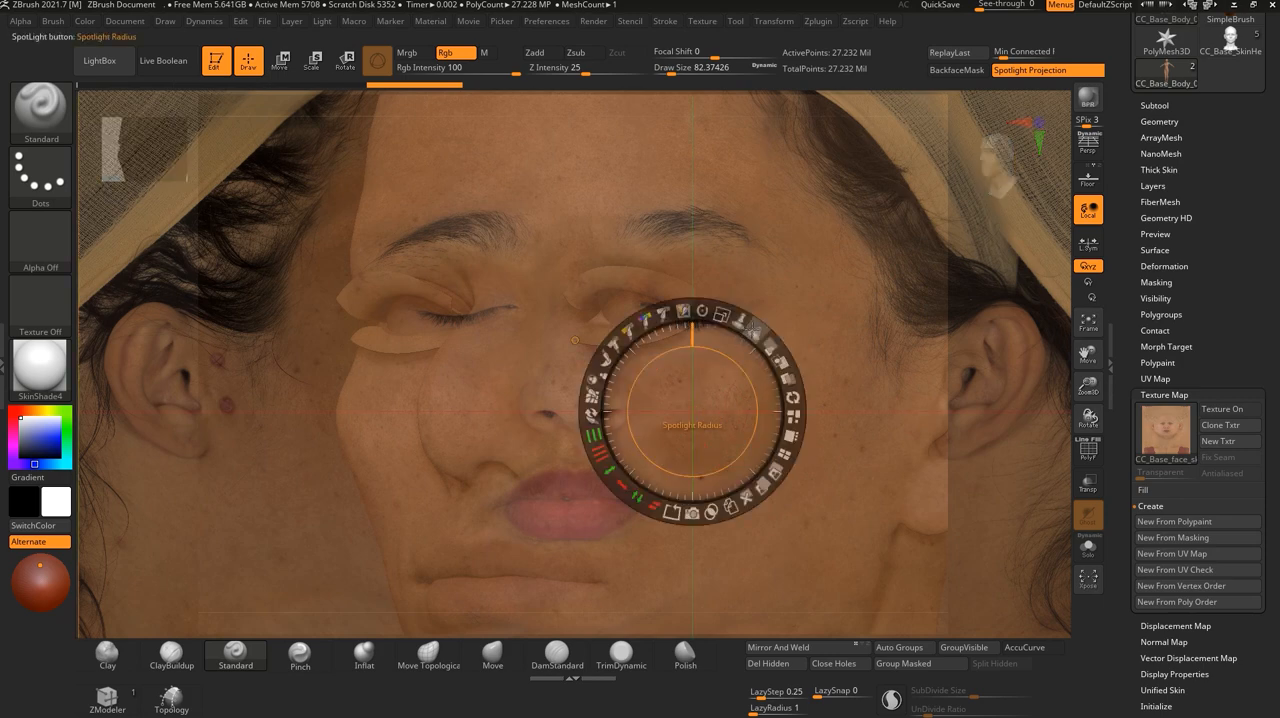
pyautogui.moveTo(753, 327); pyautogui.dragTo(763, 339)
pyautogui.hotkey('shift', 'z')
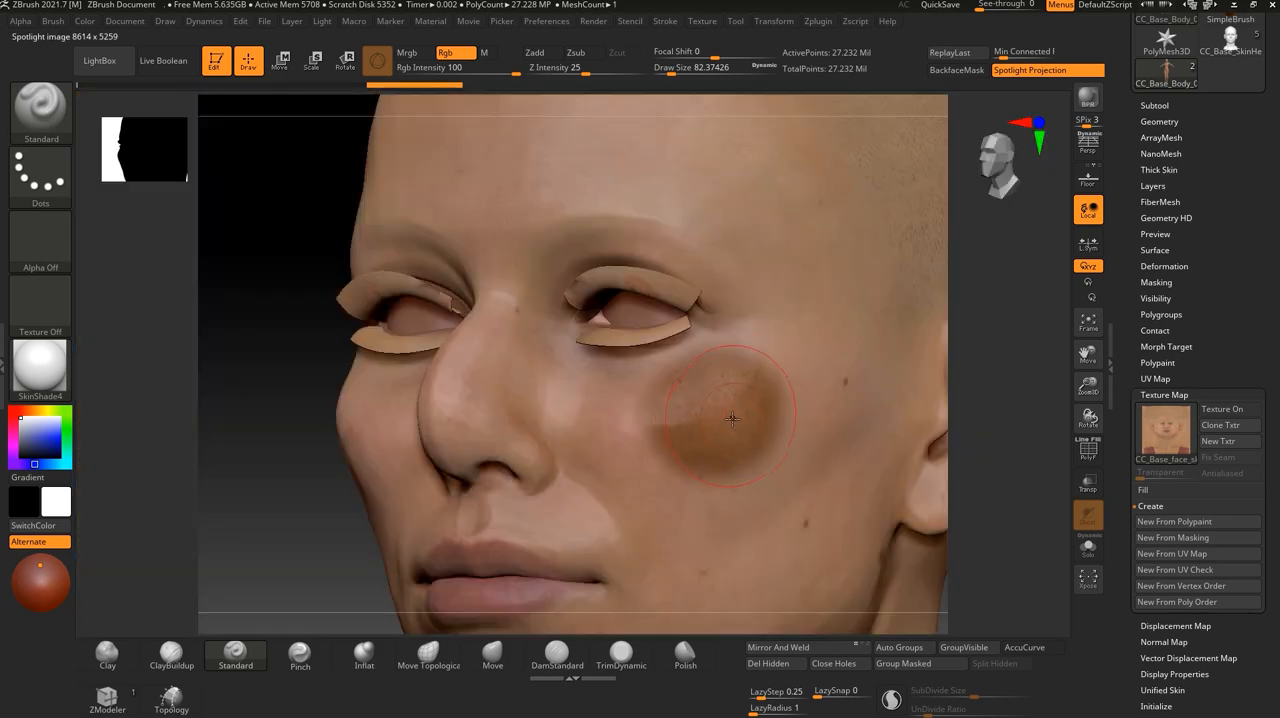
# - Project the photo's skin across the cheek from beside the nose outward, and open the Polypaint settings
pyautogui.moveTo(641, 450)
pyautogui.mouseDown()
pyautogui.moveTo(632, 426)
pyautogui.moveTo(725, 438)
pyautogui.moveTo(790, 468)
pyautogui.moveTo(700, 505)
pyautogui.moveTo(727, 468)
pyautogui.moveTo(709, 424)
pyautogui.moveTo(638, 386)
pyautogui.moveTo(649, 395)
pyautogui.mouseUp()
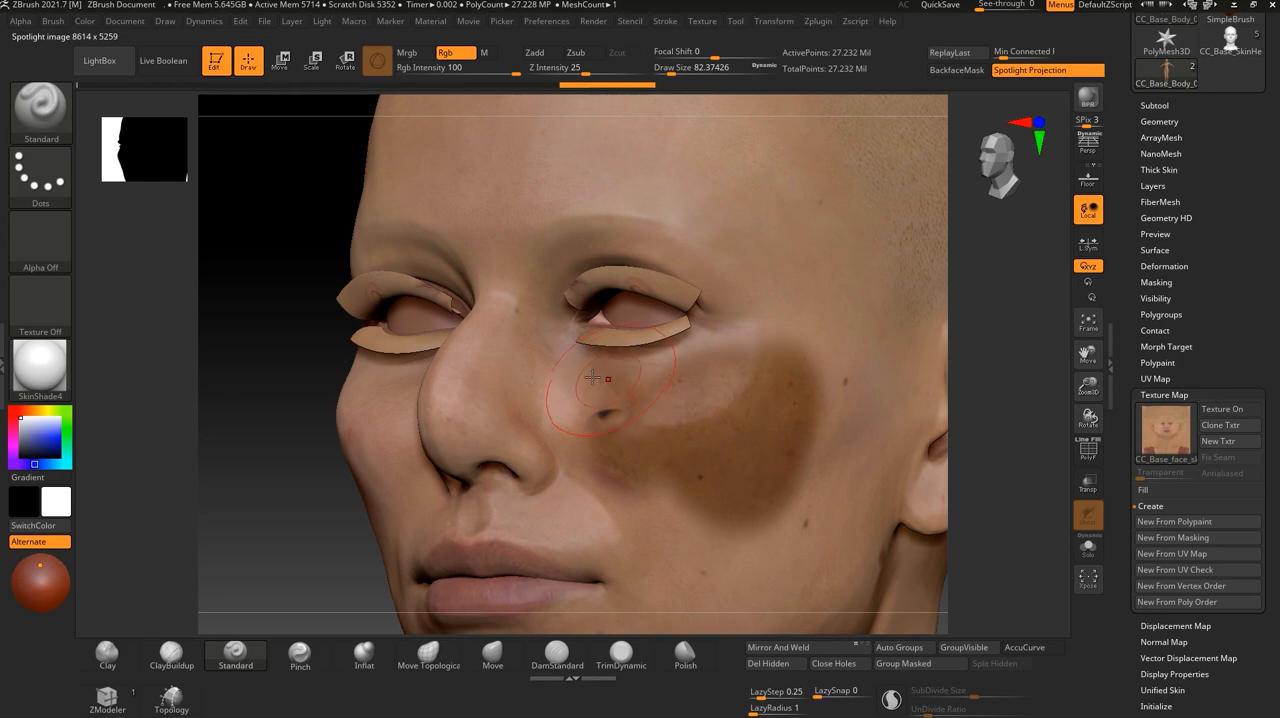
pyautogui.moveTo(997, 443)
pyautogui.mouseDown()
pyautogui.moveTo(982, 364)
pyautogui.moveTo(982, 405)
pyautogui.mouseUp()
pyautogui.moveTo(963, 517); pyautogui.dragTo(980, 525)
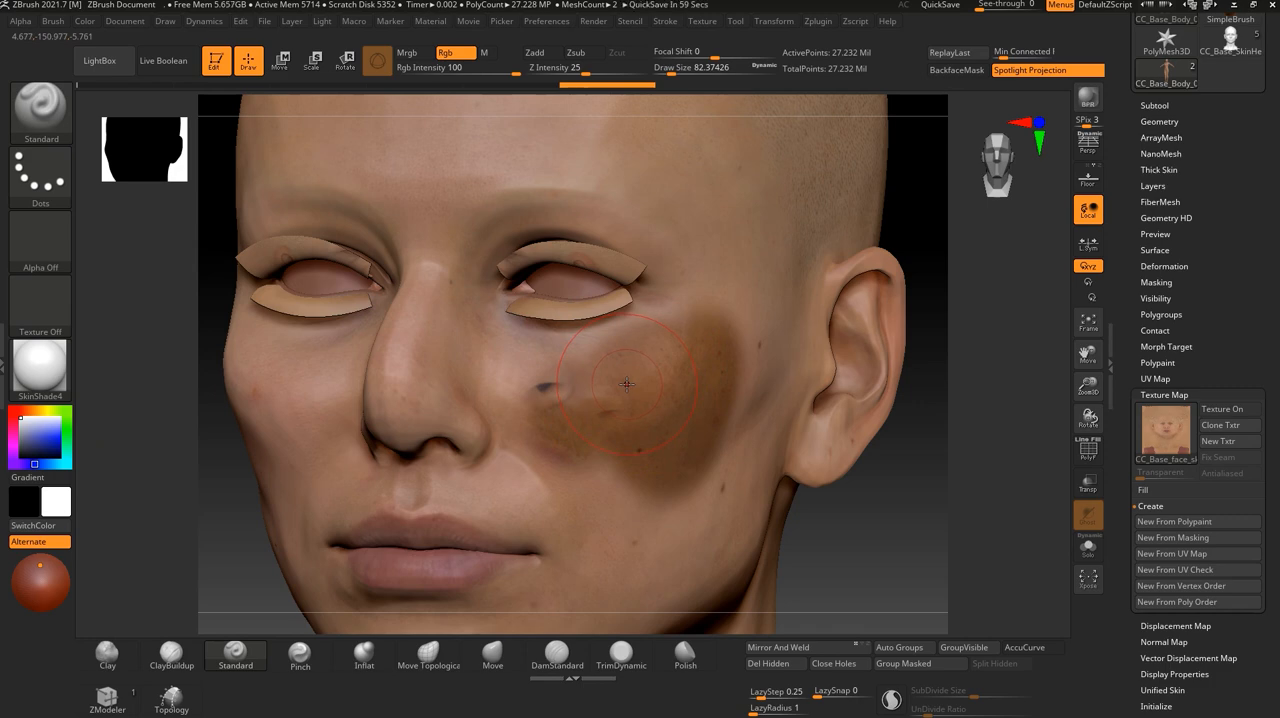
pyautogui.click(1160, 362)
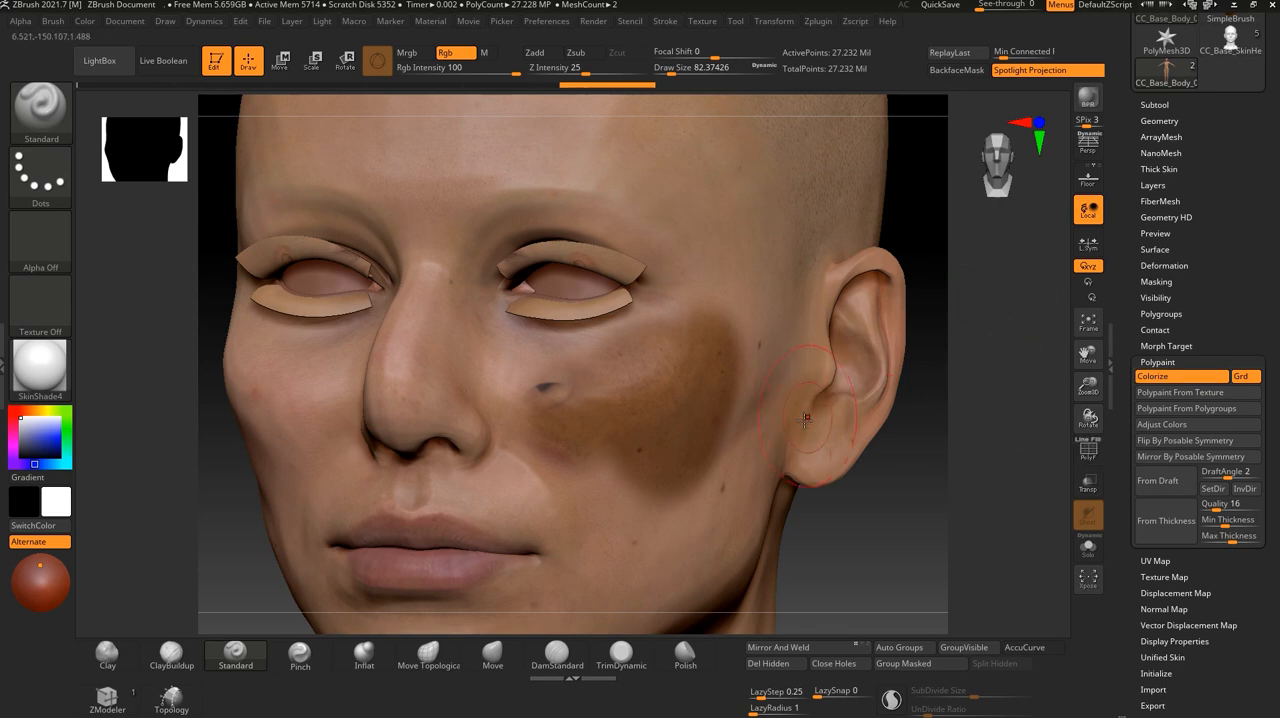
pyautogui.moveTo(931, 451); pyautogui.dragTo(863, 518)
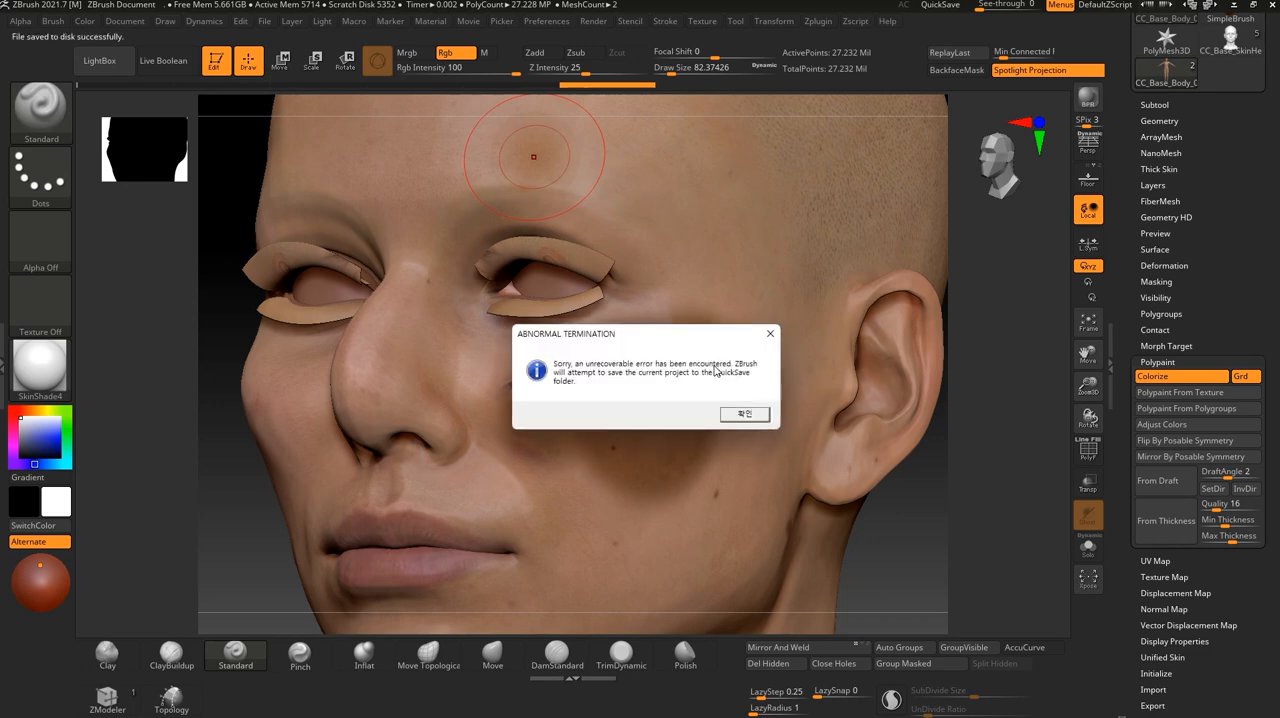
# - Dismiss the termination notice and send the character in A-Pose from Character Creator 4 to ZBrush with GoZ
pyautogui.click(745, 415)
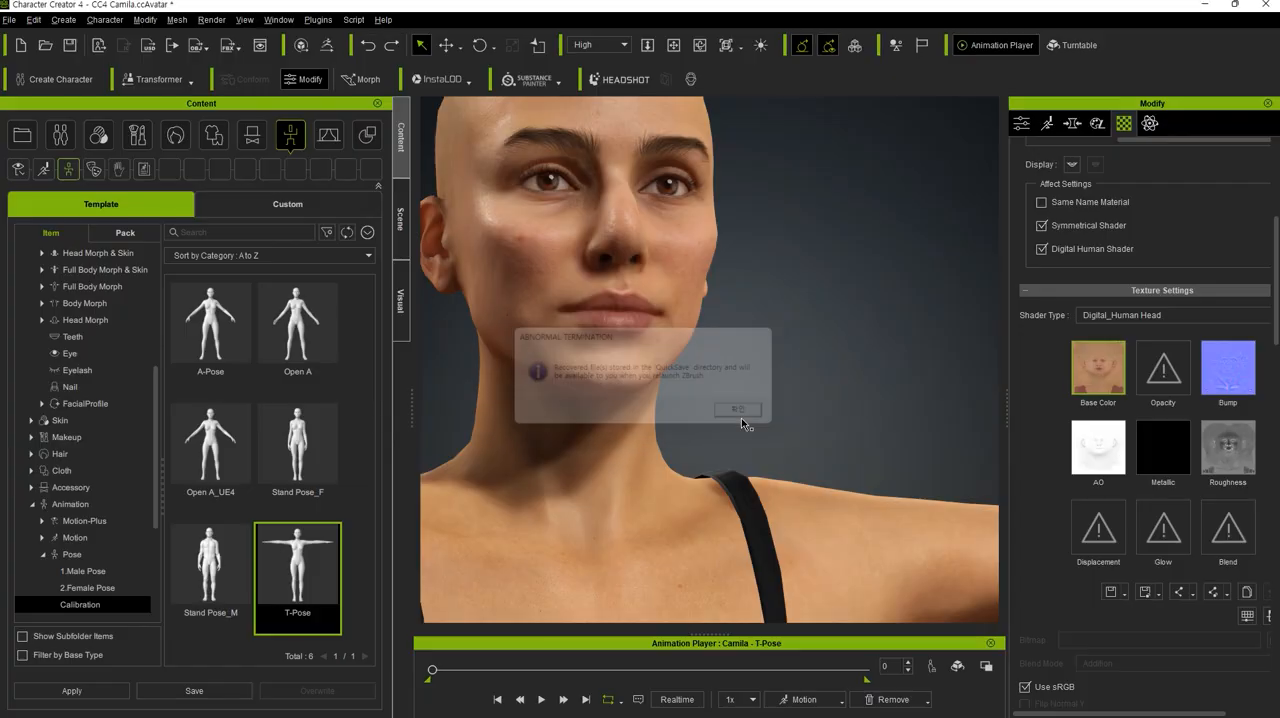
pyautogui.moveTo(827, 398); pyautogui.dragTo(847, 447, button='right')
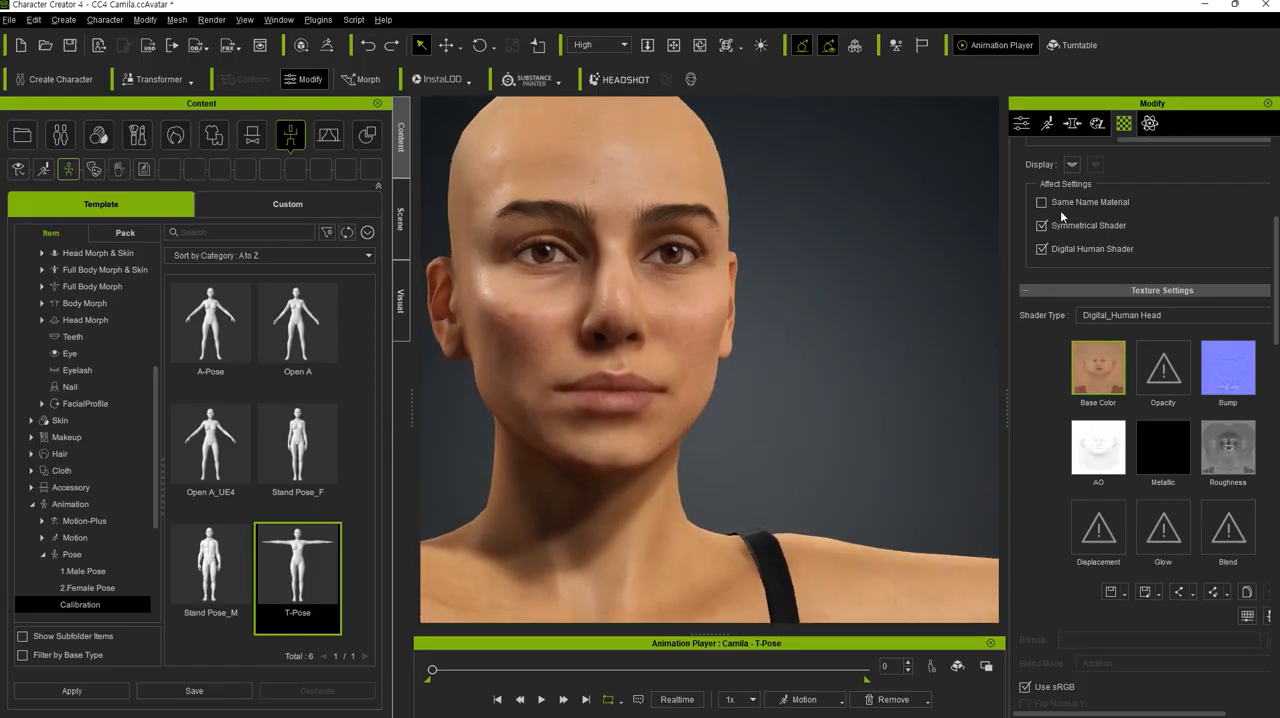
pyautogui.click(1206, 6)
pyautogui.hotkey('alt', 'Tab')
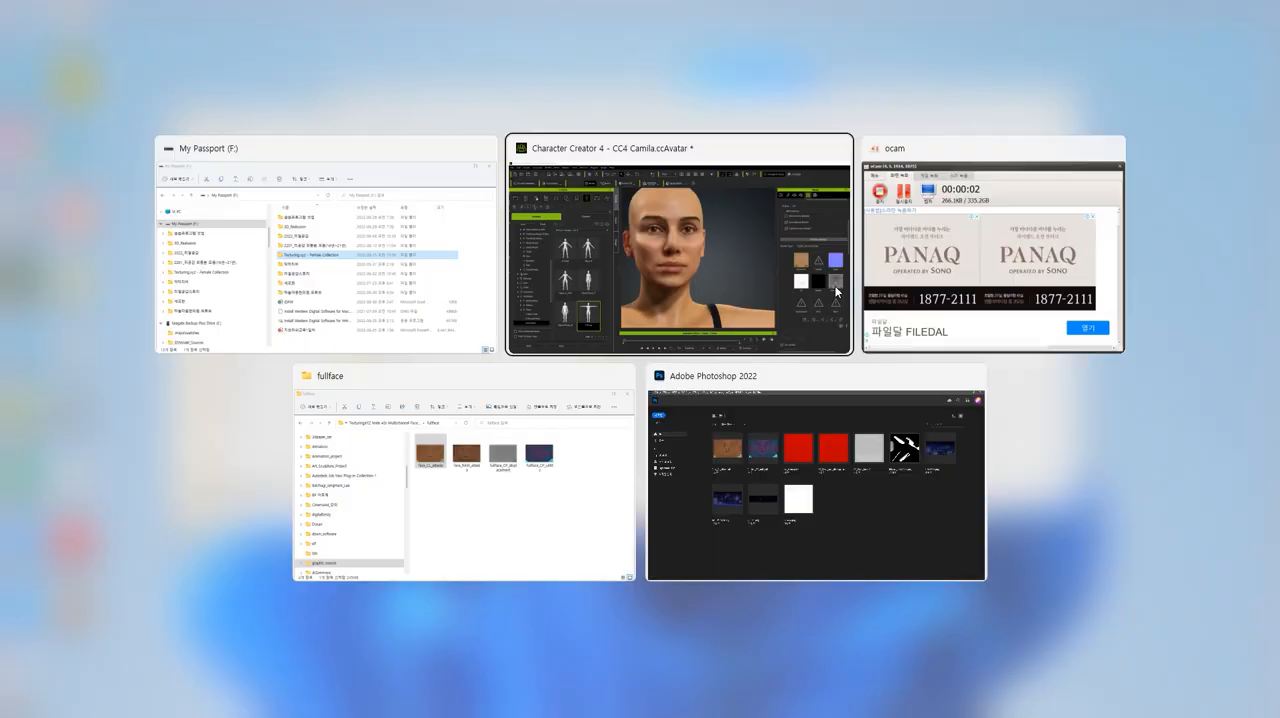
pyautogui.moveTo(808, 412); pyautogui.dragTo(868, 429, button='middle')
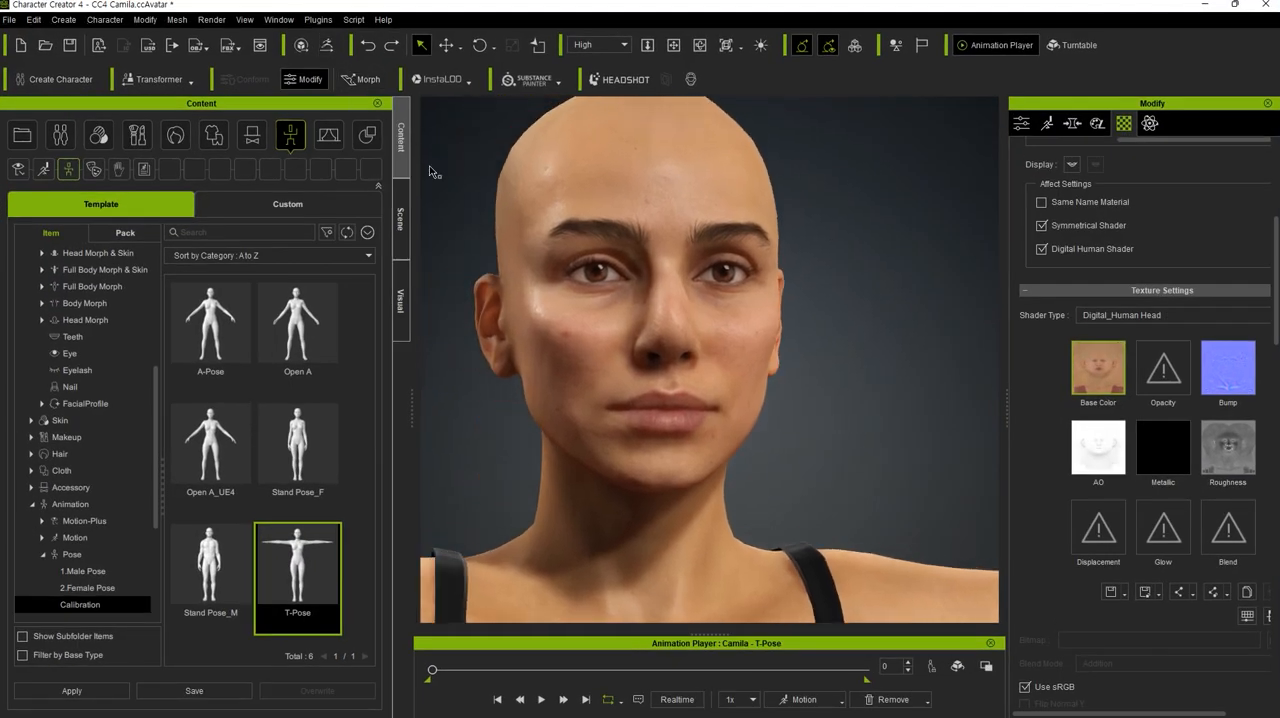
pyautogui.click(328, 46)
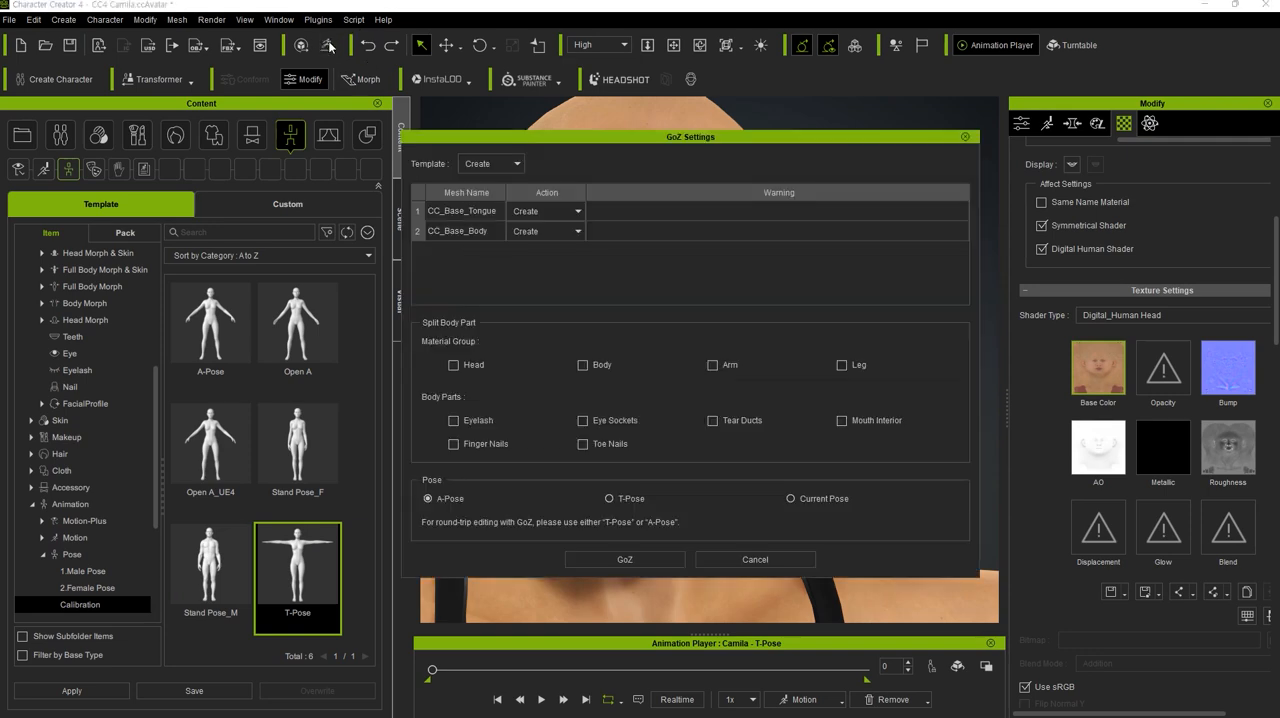
pyautogui.click(614, 560)
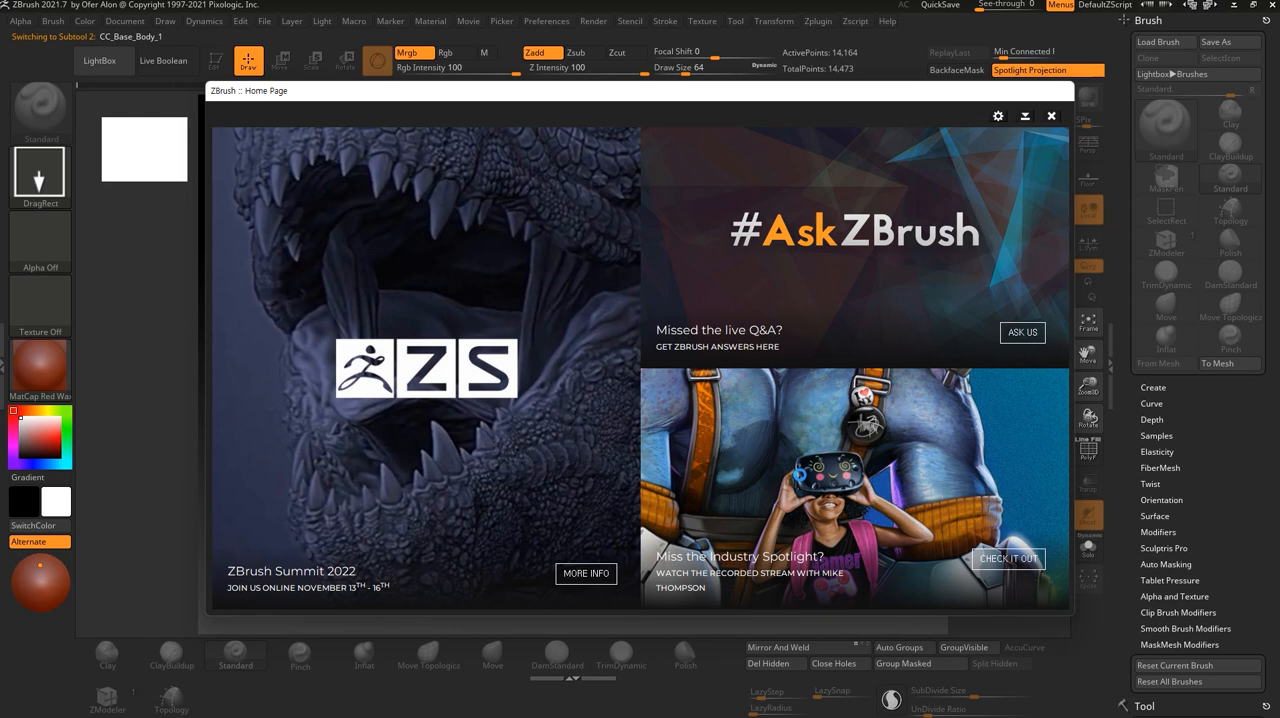
# - Close the ZBrush home page and the abnormal termination note, and decline the new version download
pyautogui.click(1051, 116)
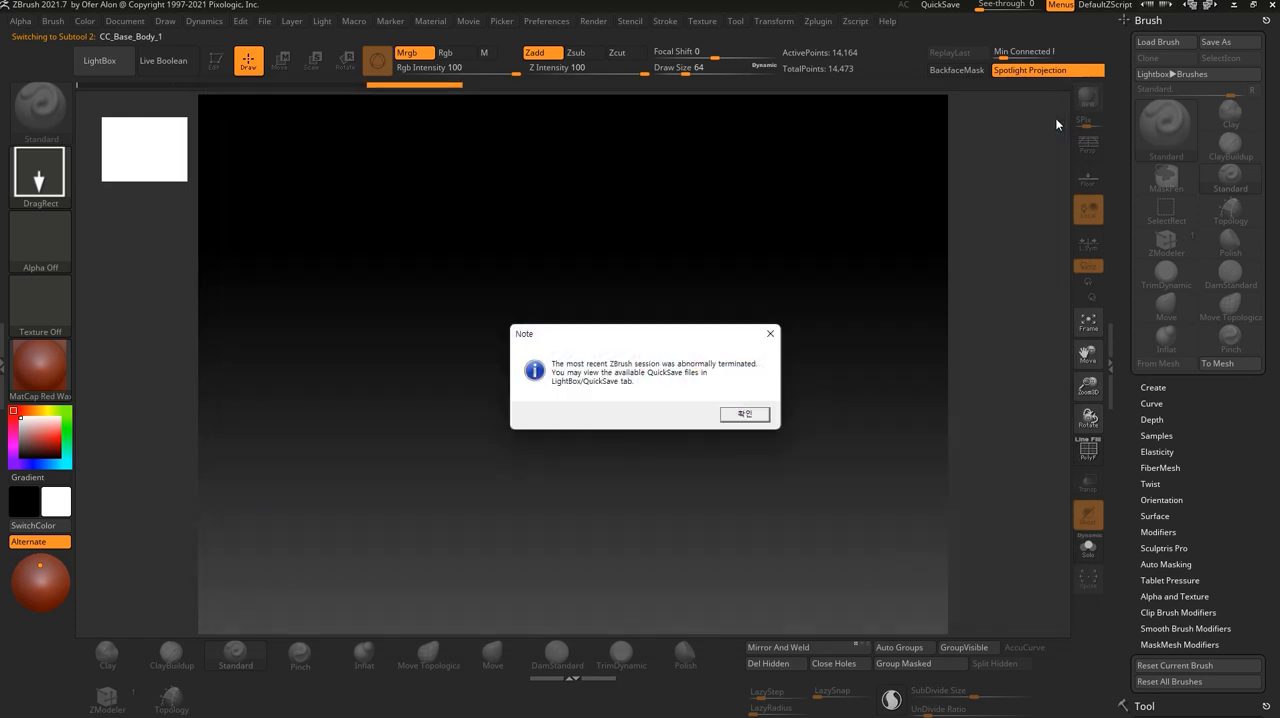
pyautogui.click(750, 411)
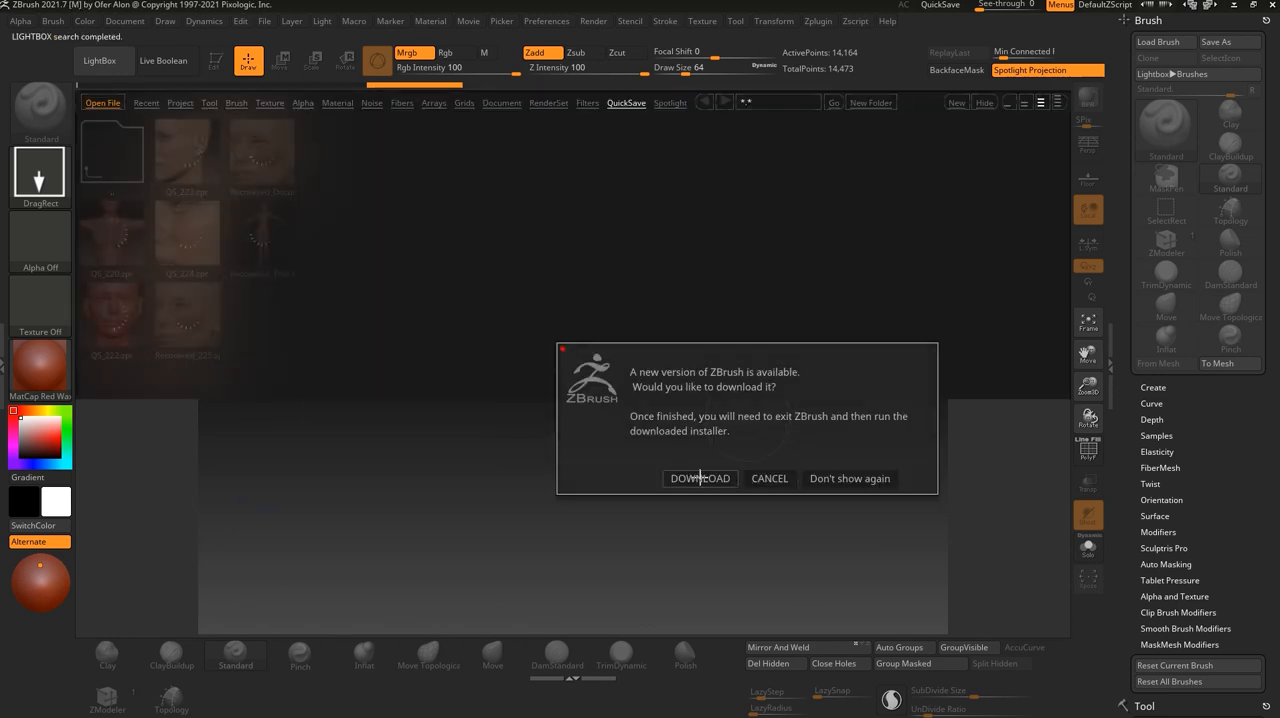
pyautogui.click(767, 478)
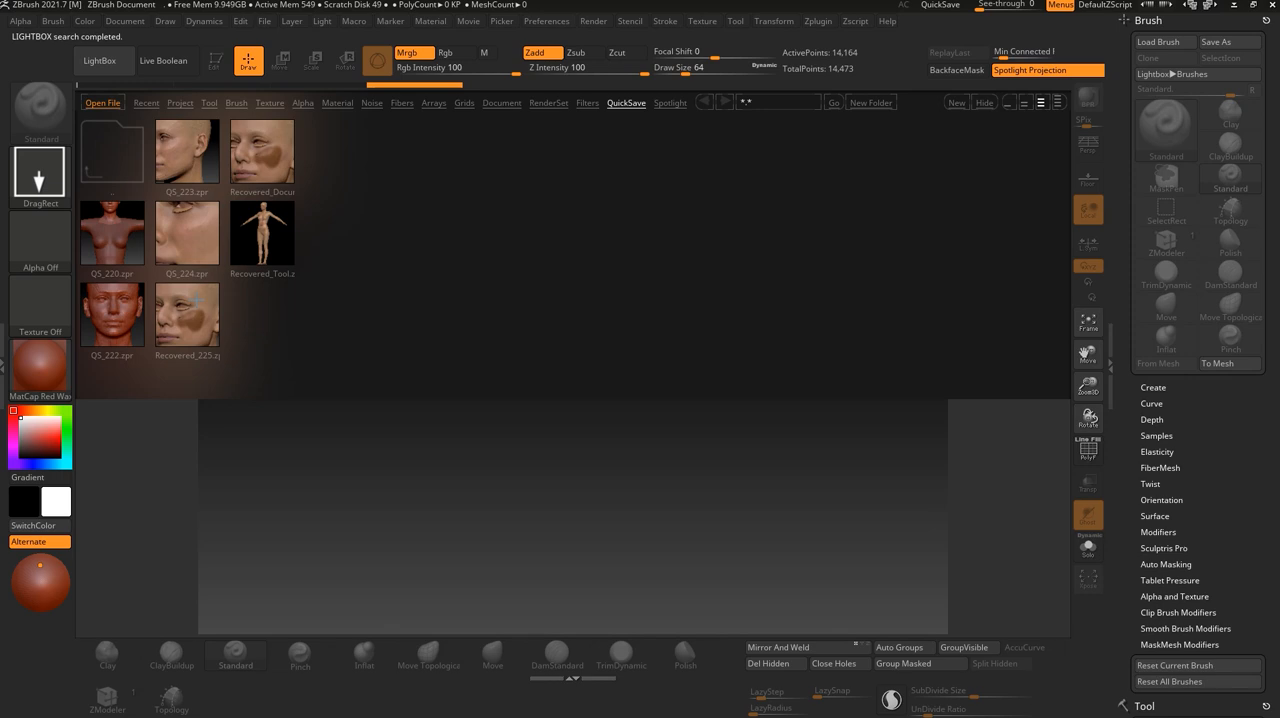
# - Open the QS_224.zpr project from the QuickSave files without saving the current project
pyautogui.click(200, 242)
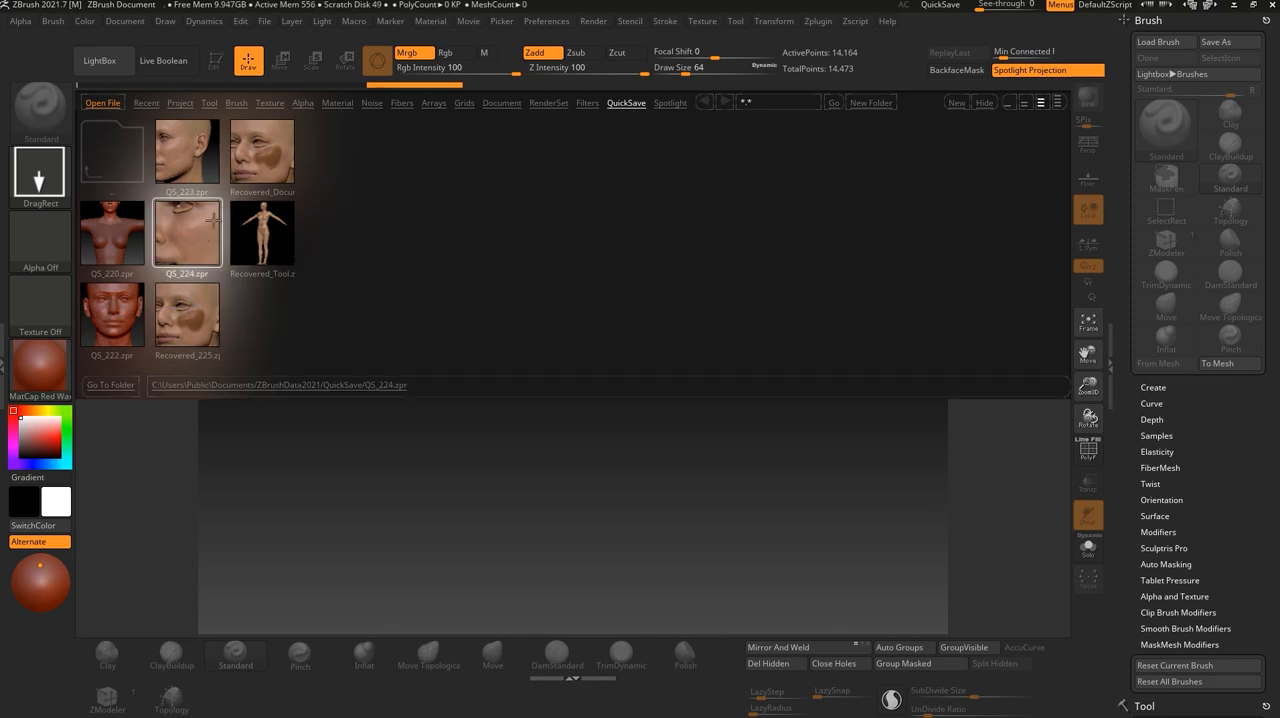
pyautogui.doubleClick(180, 245)
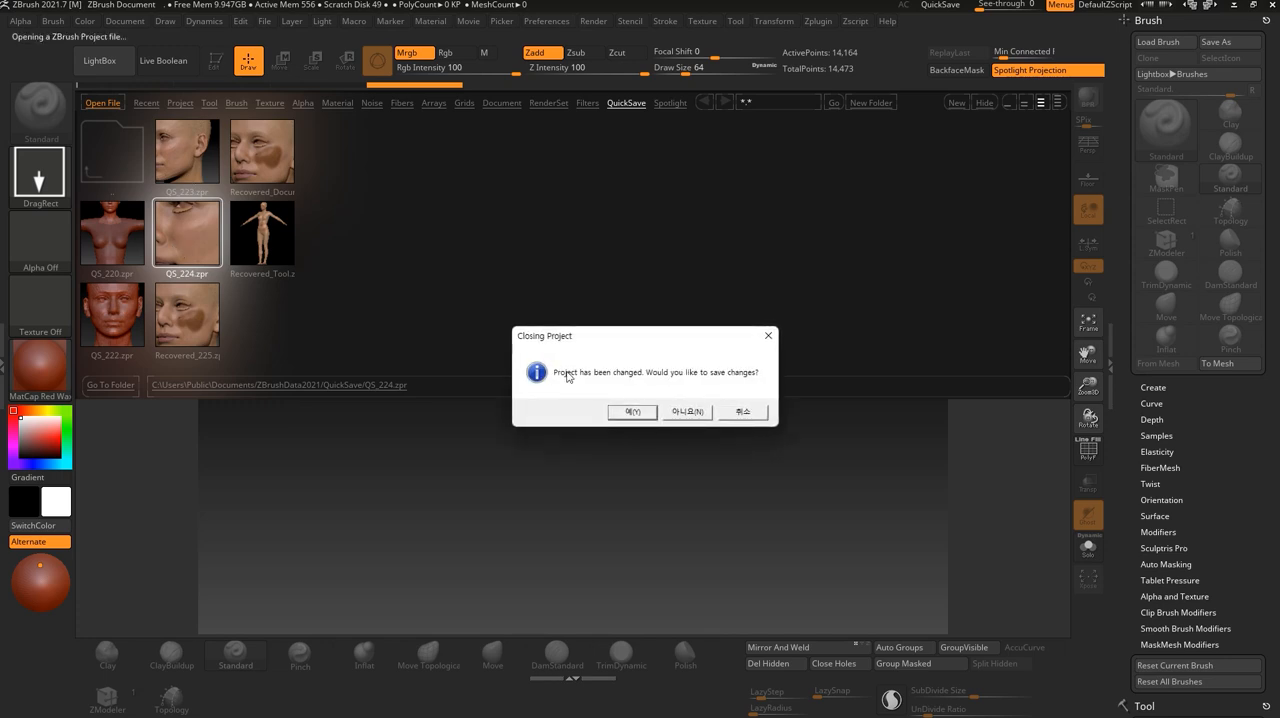
pyautogui.click(687, 412)
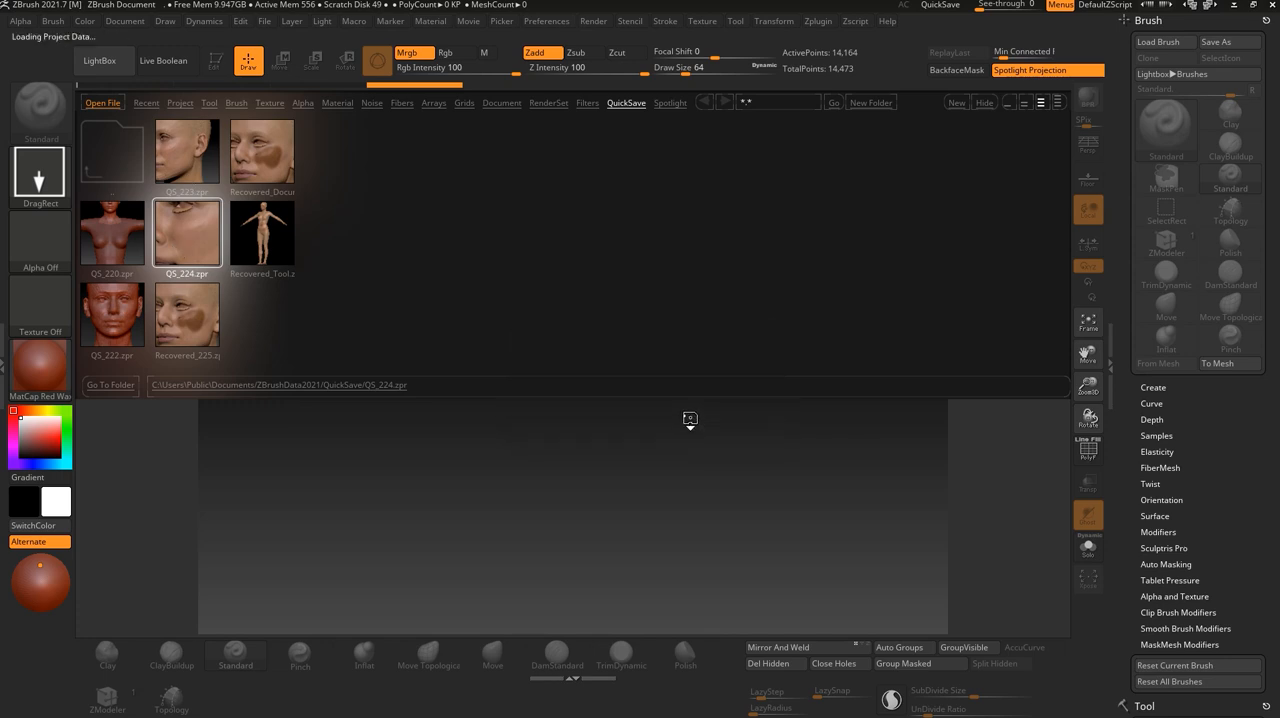
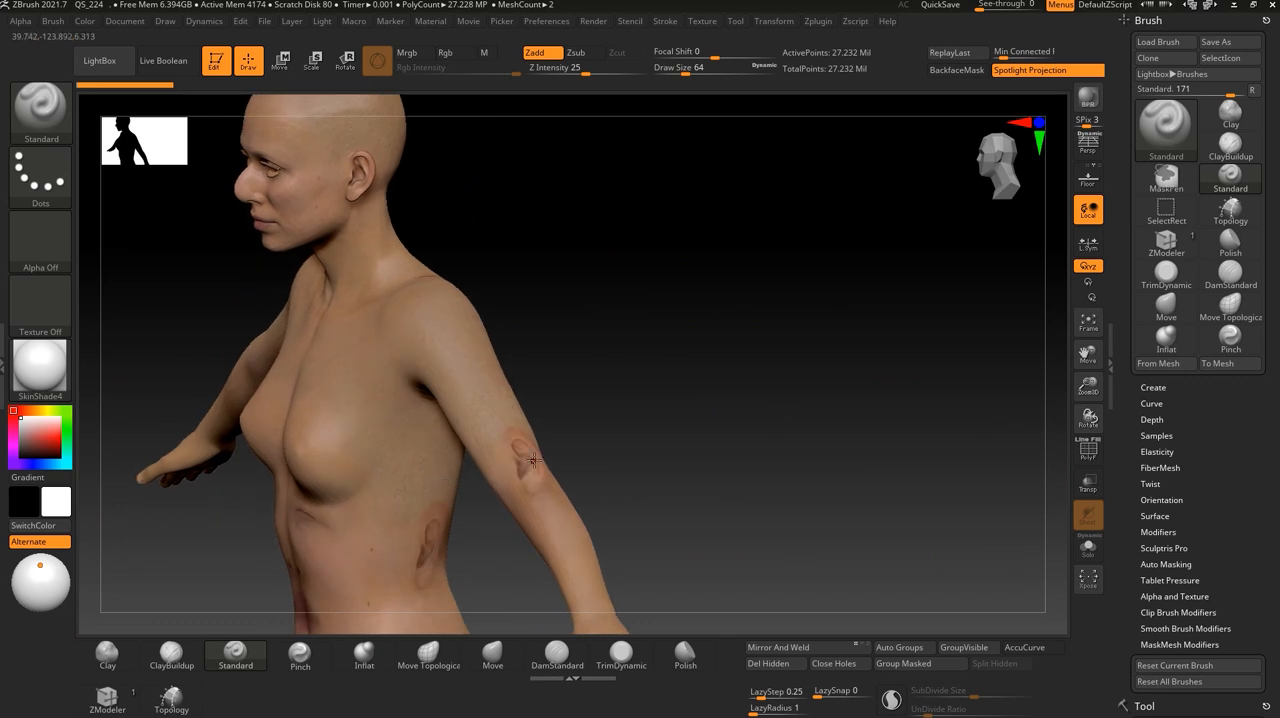
# - Open the full body's Texture Map settings and inspect the assigned face skin texture
pyautogui.moveTo(609, 565)
pyautogui.keyDown('alt'); pyautogui.mouseDown()
pyautogui.moveTo(683, 411)
pyautogui.moveTo(709, 423)
pyautogui.moveTo(623, 380)
pyautogui.moveTo(629, 357)
pyautogui.moveTo(809, 472)
pyautogui.moveTo(824, 472)
pyautogui.moveTo(832, 392)
pyautogui.moveTo(860, 428)
pyautogui.mouseUp(); pyautogui.keyUp('alt')
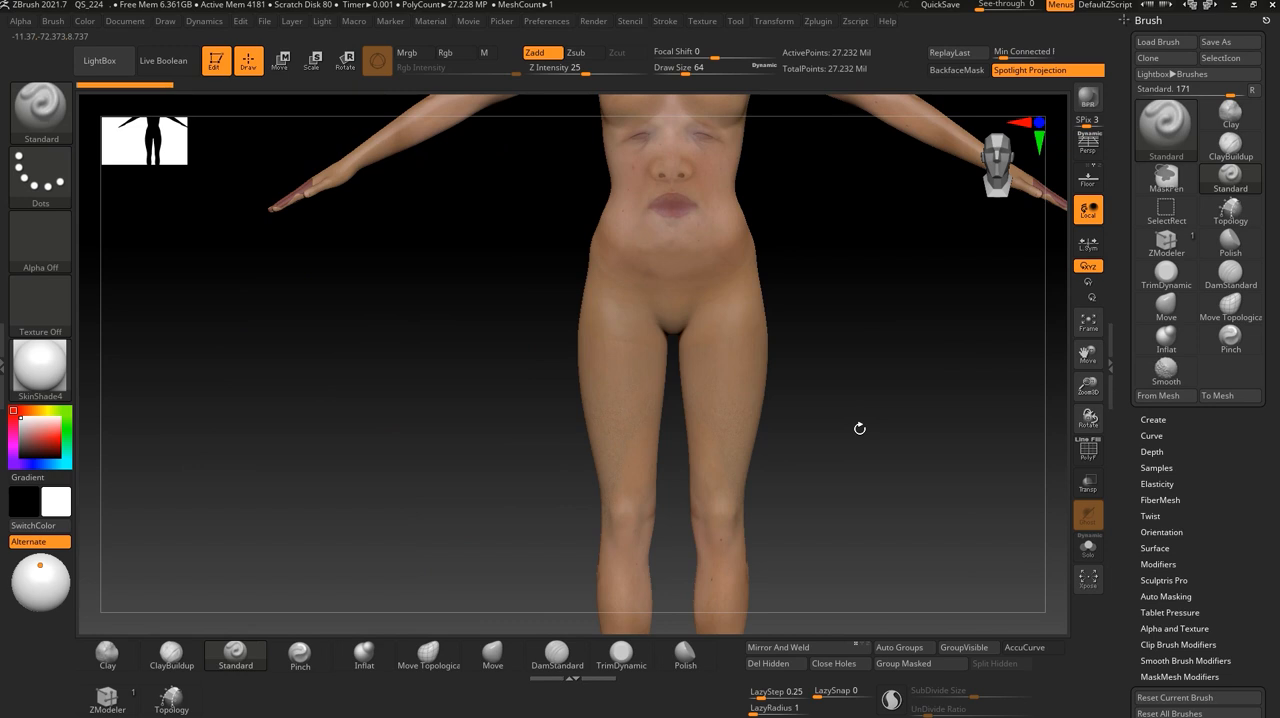
pyautogui.keyDown('alt'); pyautogui.moveTo(974, 356); pyautogui.dragTo(864, 590); pyautogui.keyUp('alt')
pyautogui.keyDown('alt'); pyautogui.moveTo(834, 170); pyautogui.dragTo(798, 608); pyautogui.keyUp('alt')
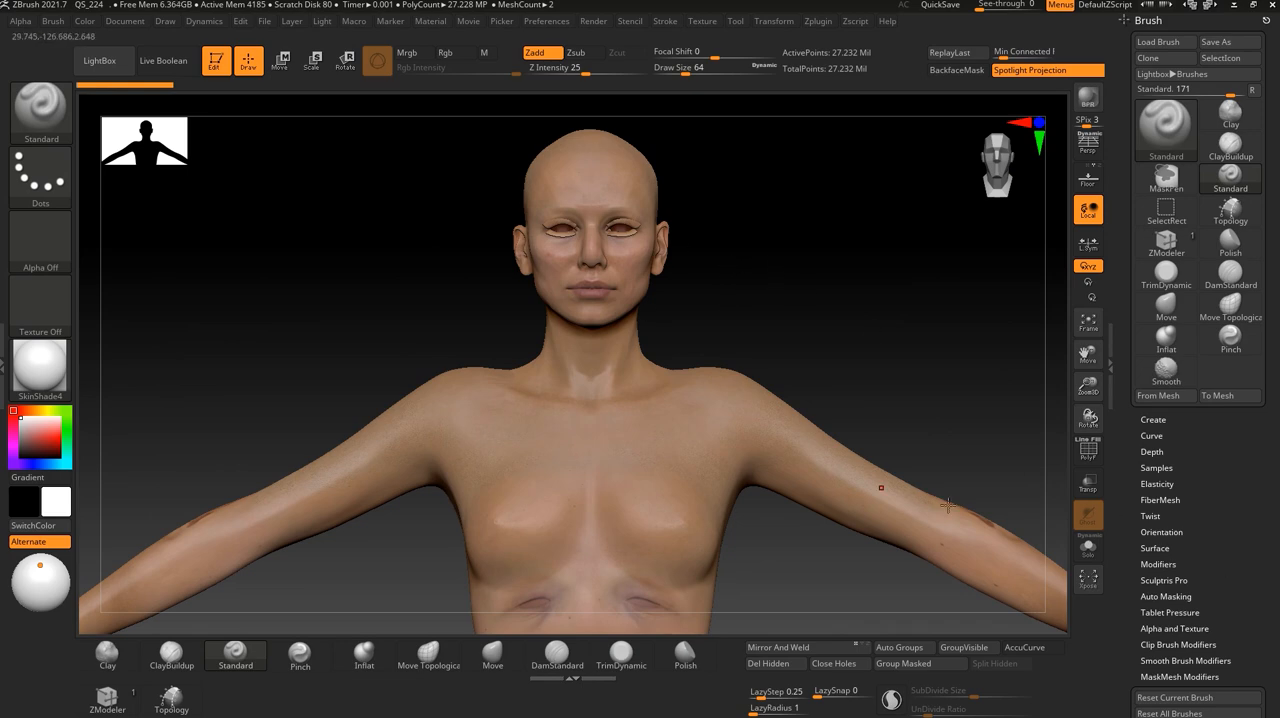
pyautogui.scroll(-10, 1228, 597)
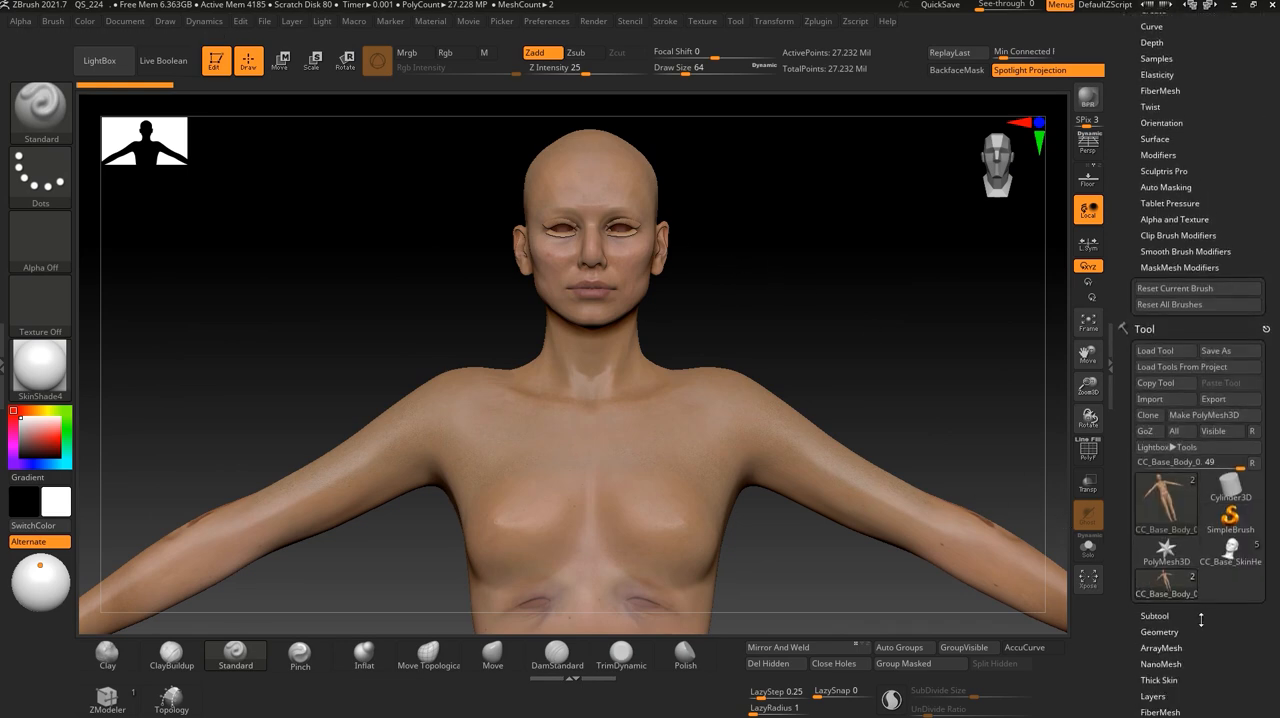
pyautogui.click(1165, 600)
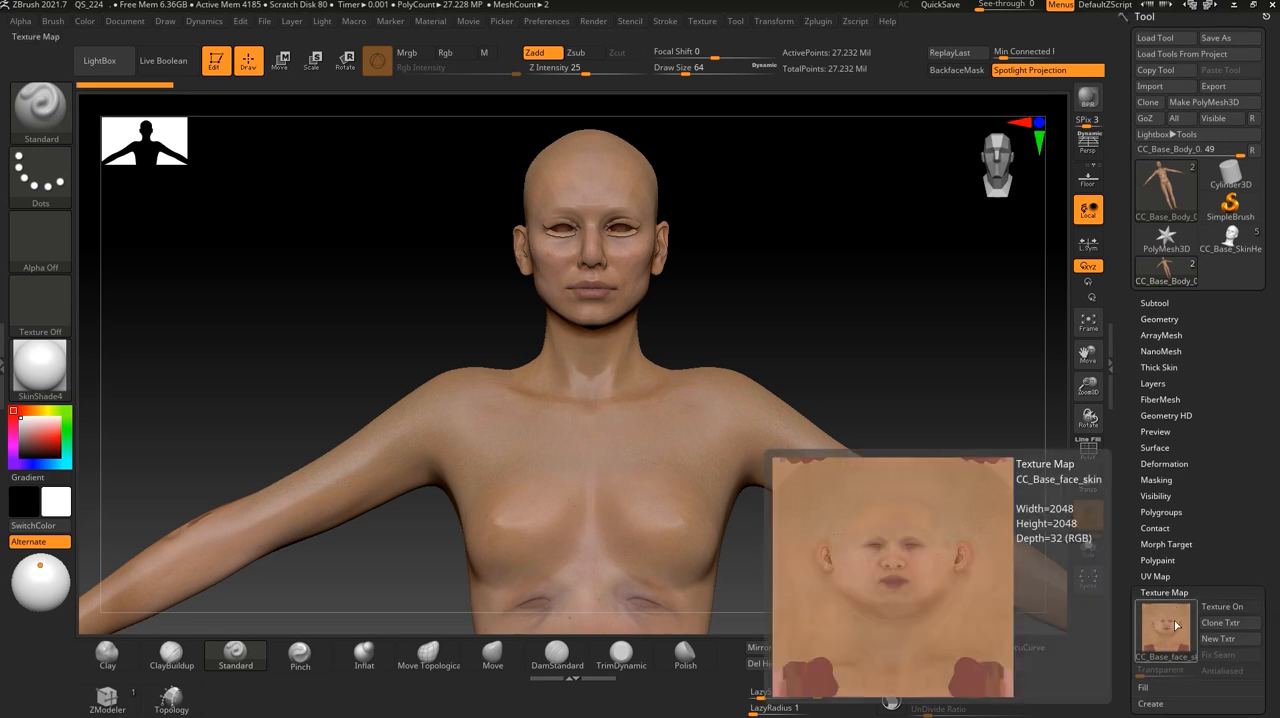
pyautogui.scroll(-3, 1137, 508)
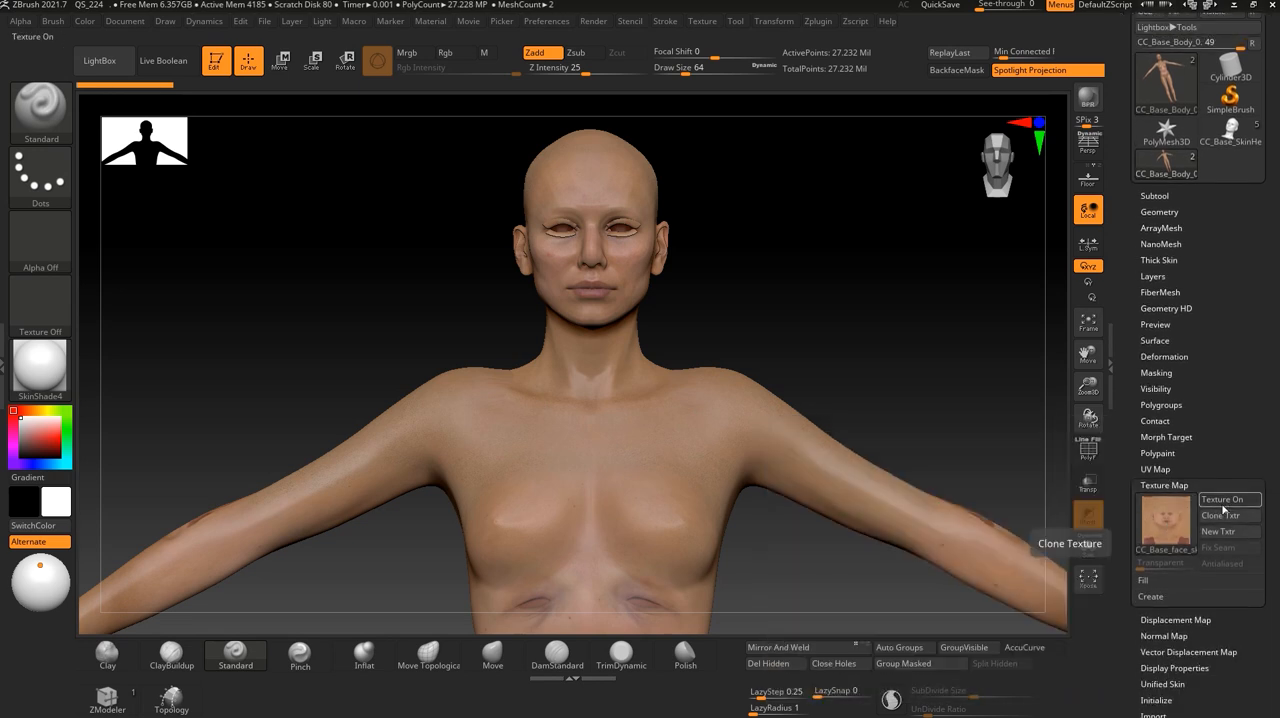
# - Isolate the head polygroup and inspect its texture map and displacement map settings
pyautogui.moveTo(934, 360); pyautogui.dragTo(883, 325)
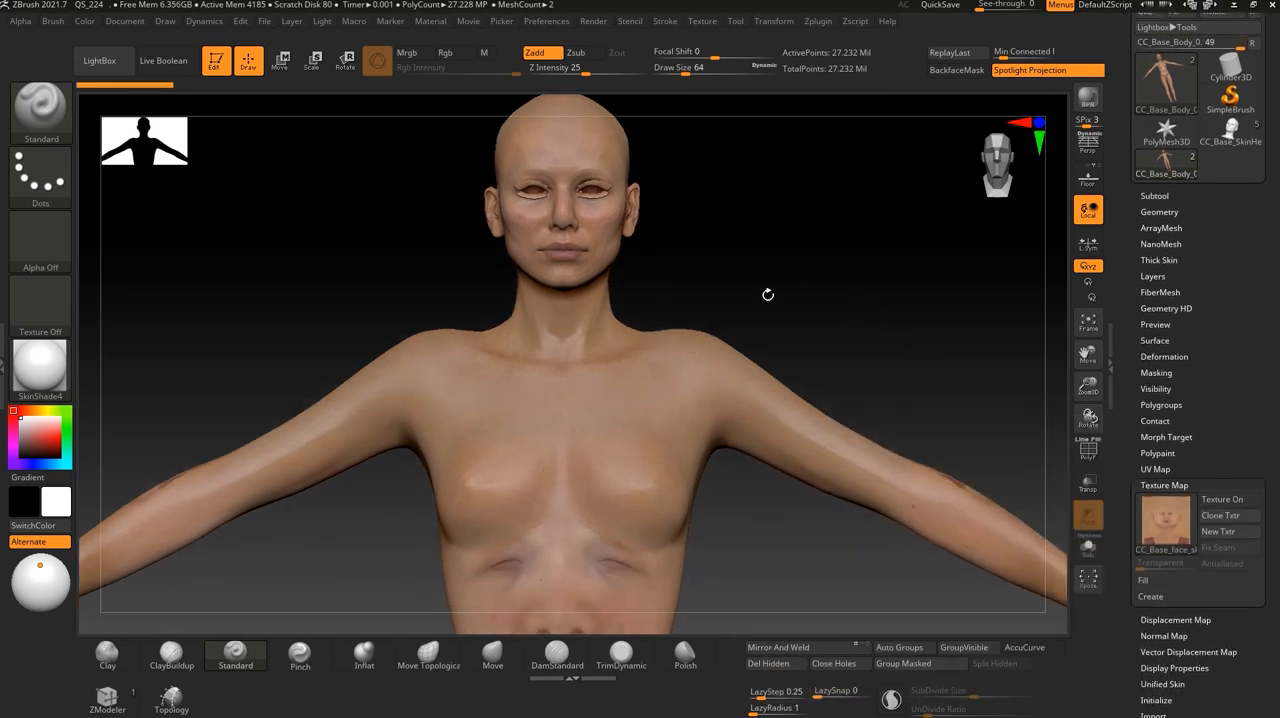
pyautogui.hotkey('ctrl', 'shift')
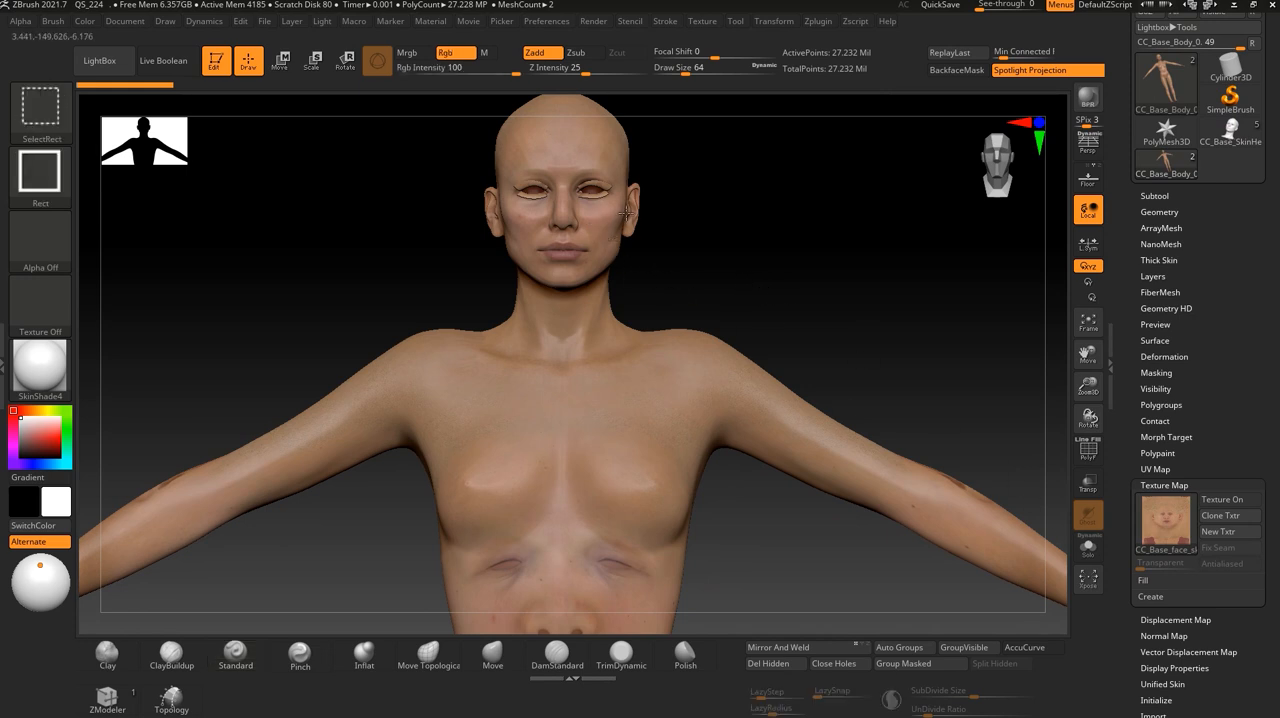
pyautogui.keyDown('ctrl'); pyautogui.keyDown('shift'); pyautogui.click(596, 226); pyautogui.keyUp('shift'); pyautogui.keyUp('ctrl')
pyautogui.moveTo(1162, 537)
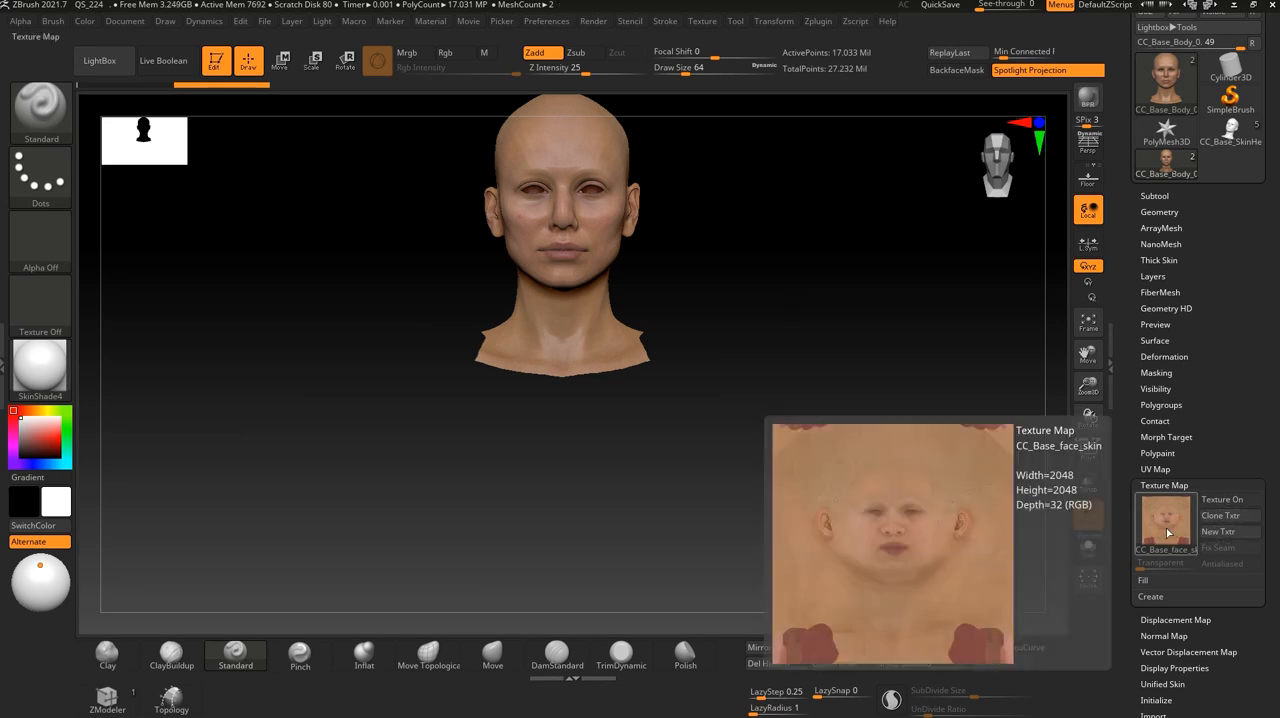
pyautogui.moveTo(1194, 472); pyautogui.dragTo(1197, 388)
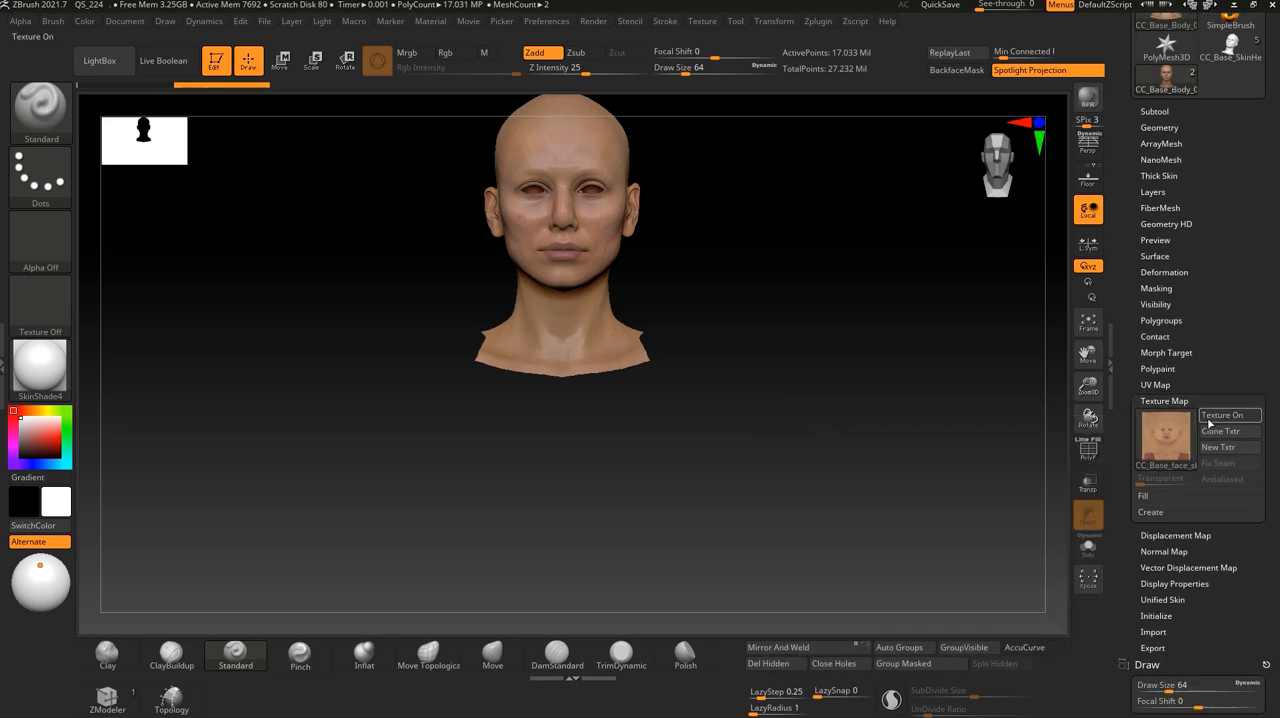
pyautogui.click(1167, 535)
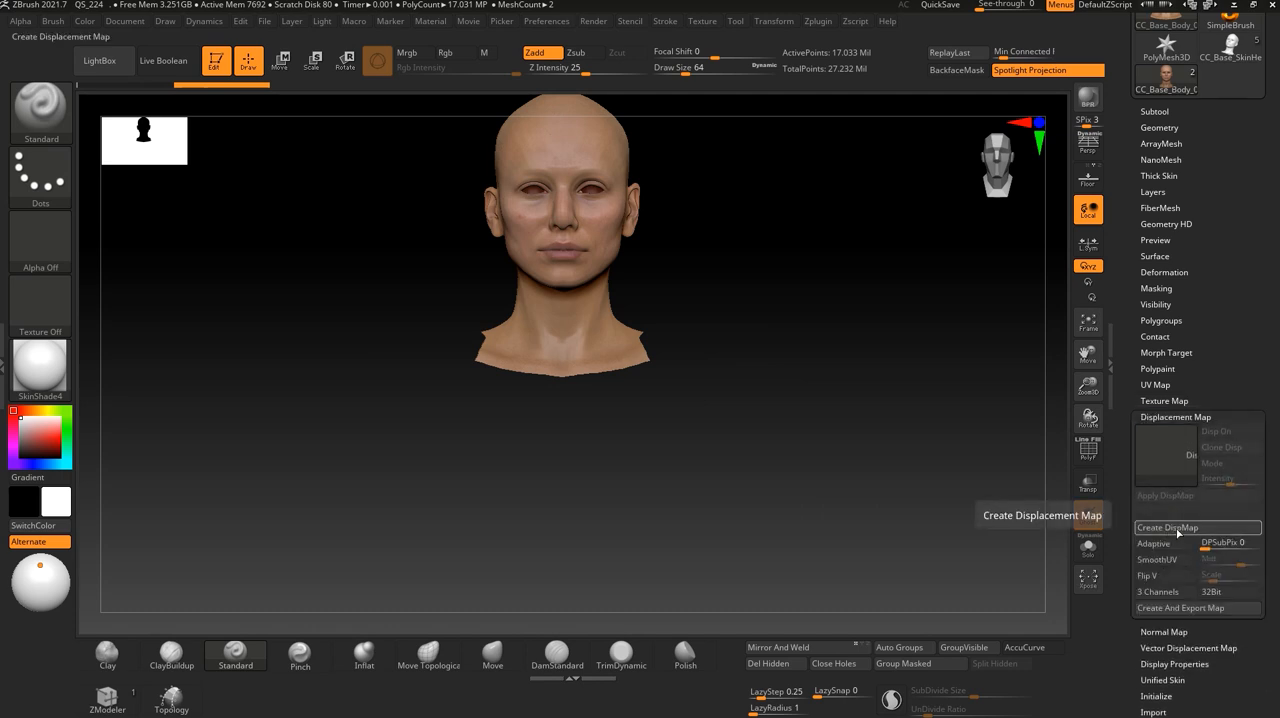
pyautogui.moveTo(776, 317); pyautogui.dragTo(790, 365)
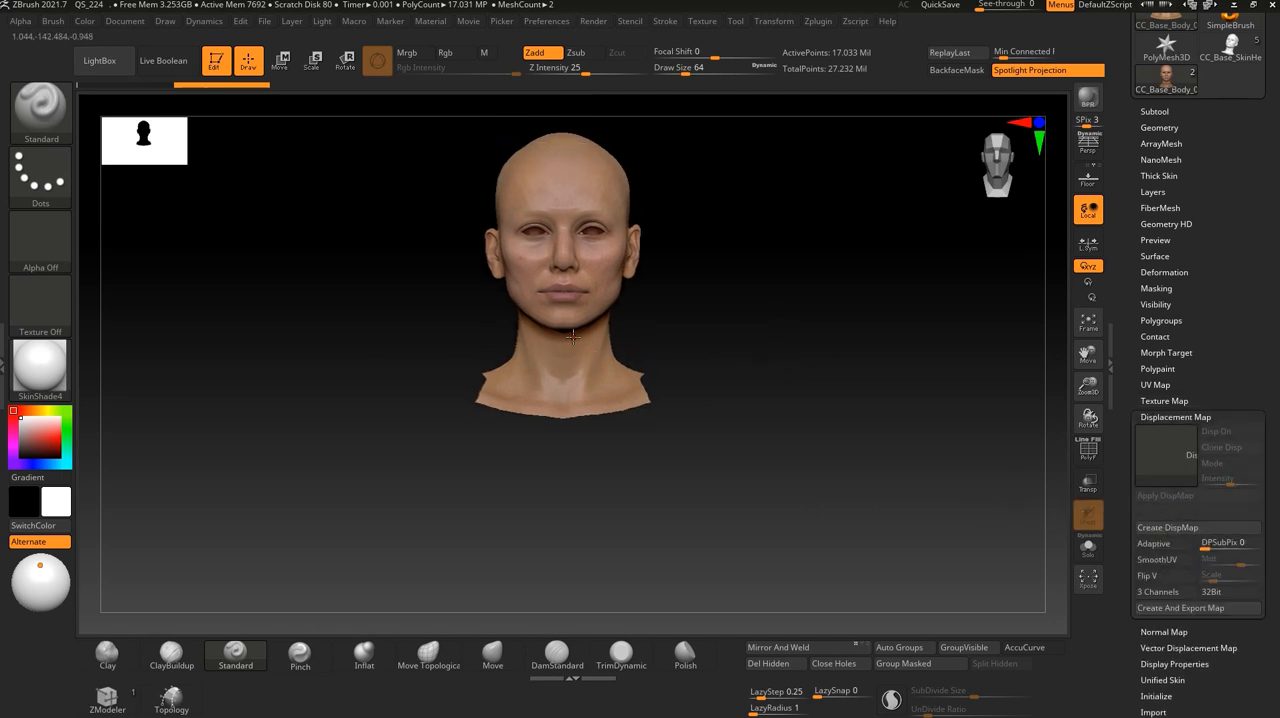
# - Show the whole body again, acknowledging the undo history note, and set its subdivision level to 3
pyautogui.hotkey('ctrl', 'shift')
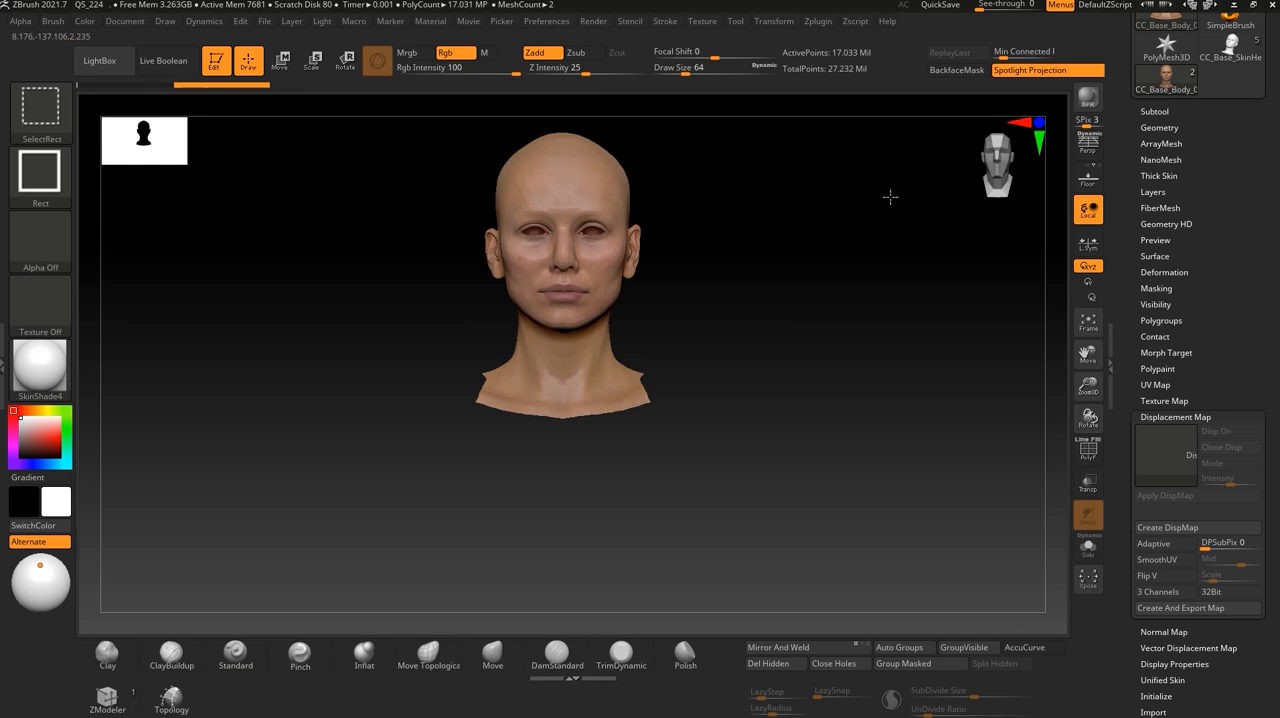
pyautogui.keyDown('ctrl'); pyautogui.keyDown('shift'); pyautogui.click(549, 369); pyautogui.keyUp('shift'); pyautogui.keyUp('ctrl')
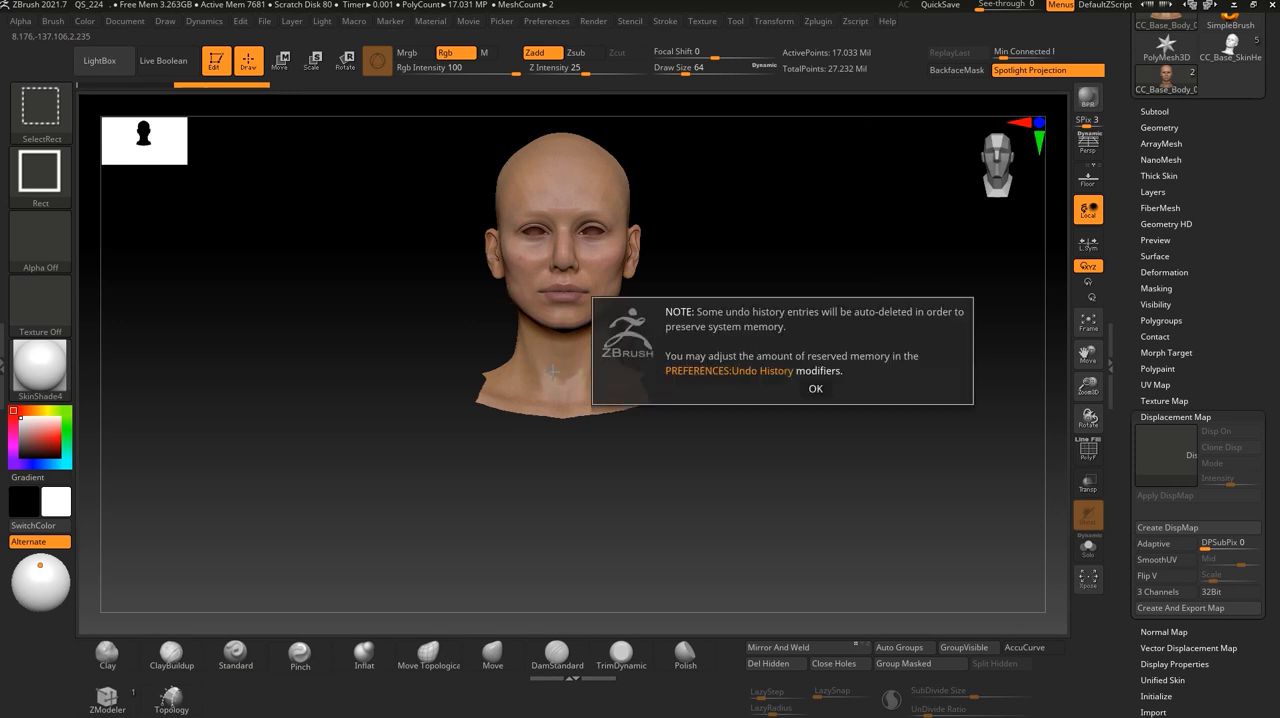
pyautogui.click(817, 390)
pyautogui.keyDown('ctrl'); pyautogui.keyDown('shift'); pyautogui.click(820, 340); pyautogui.keyUp('shift'); pyautogui.keyUp('ctrl')
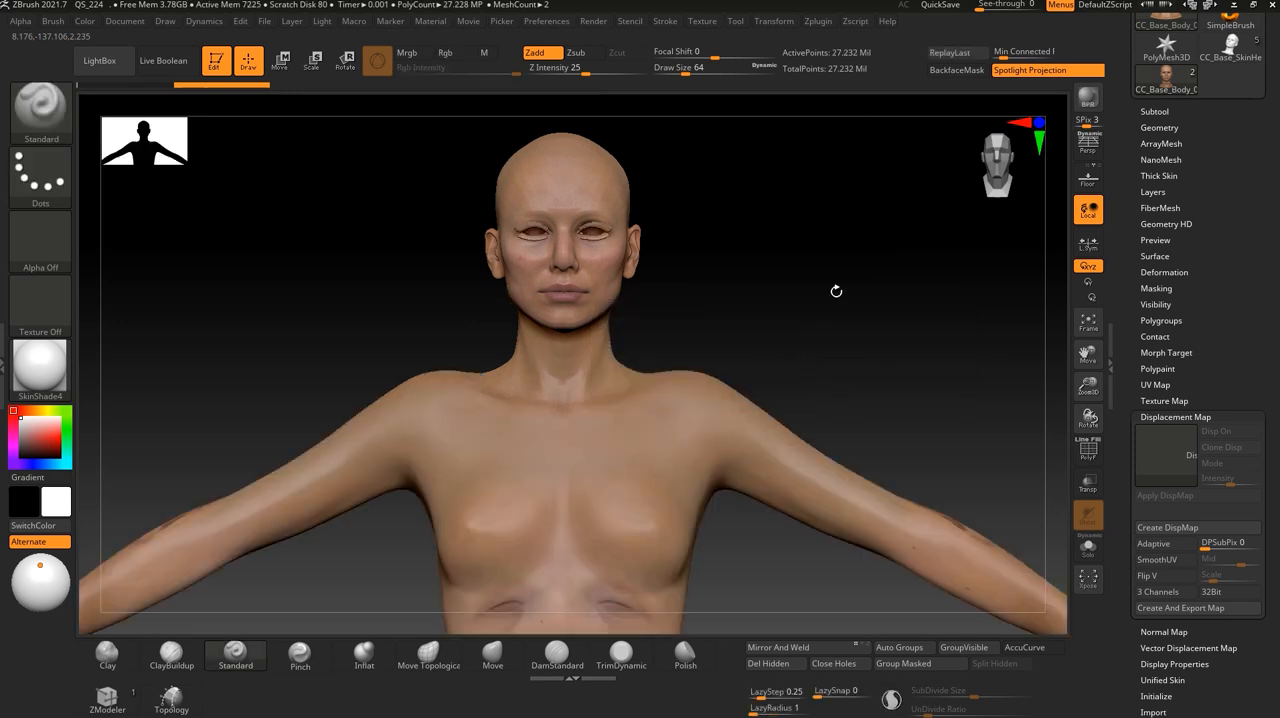
pyautogui.click(1154, 127)
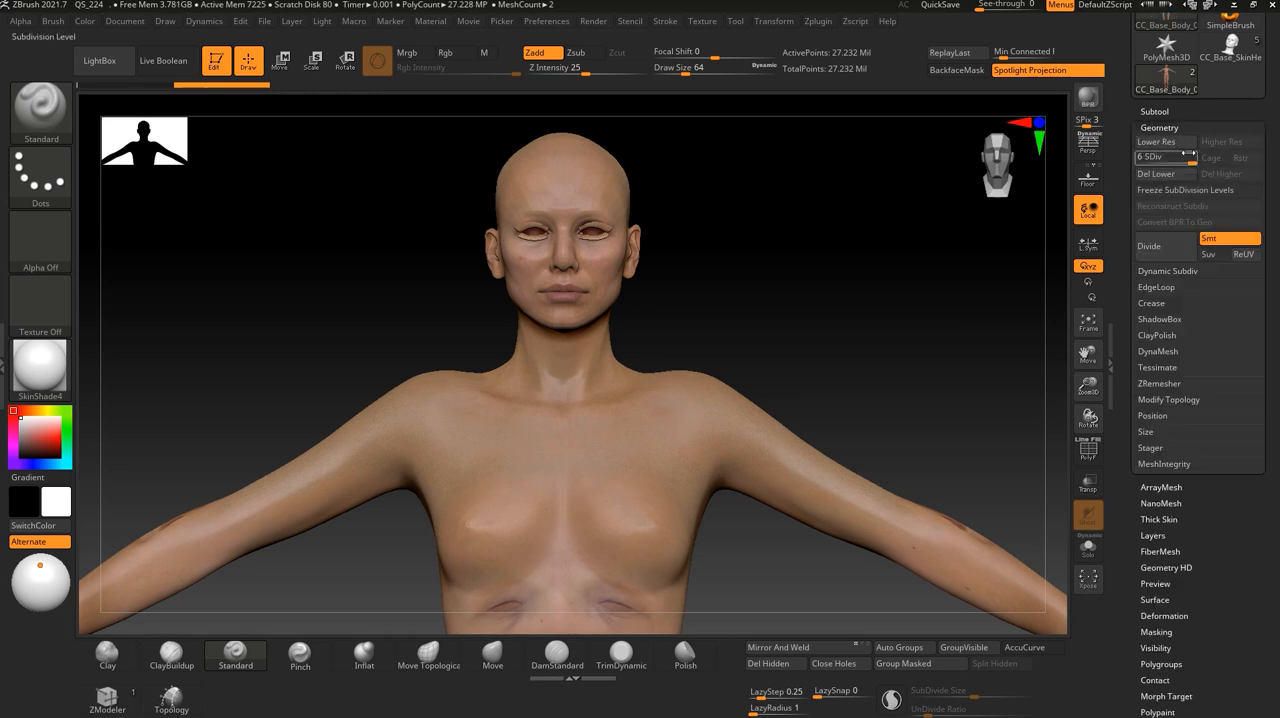
pyautogui.click(1143, 156)
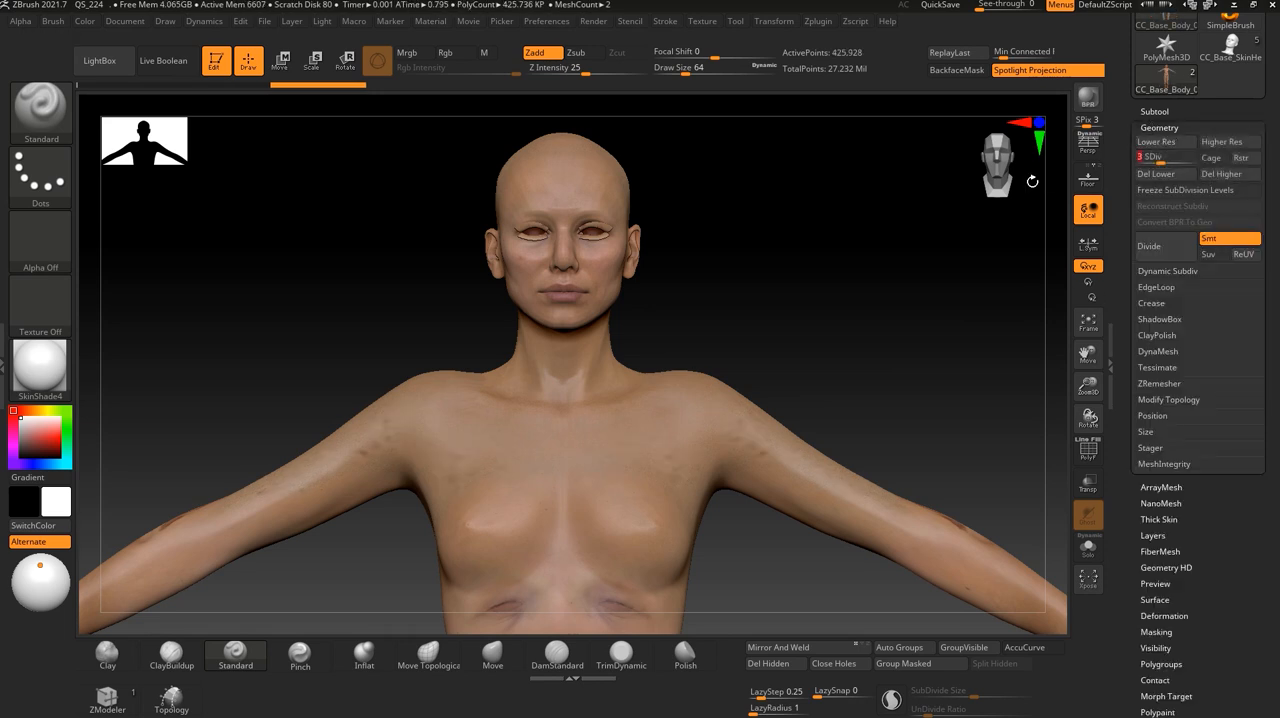
# - Isolate the torso polygroup that carries the misplaced face texture
pyautogui.keyDown('alt'); pyautogui.moveTo(827, 377); pyautogui.dragTo(818, 252); pyautogui.keyUp('alt')
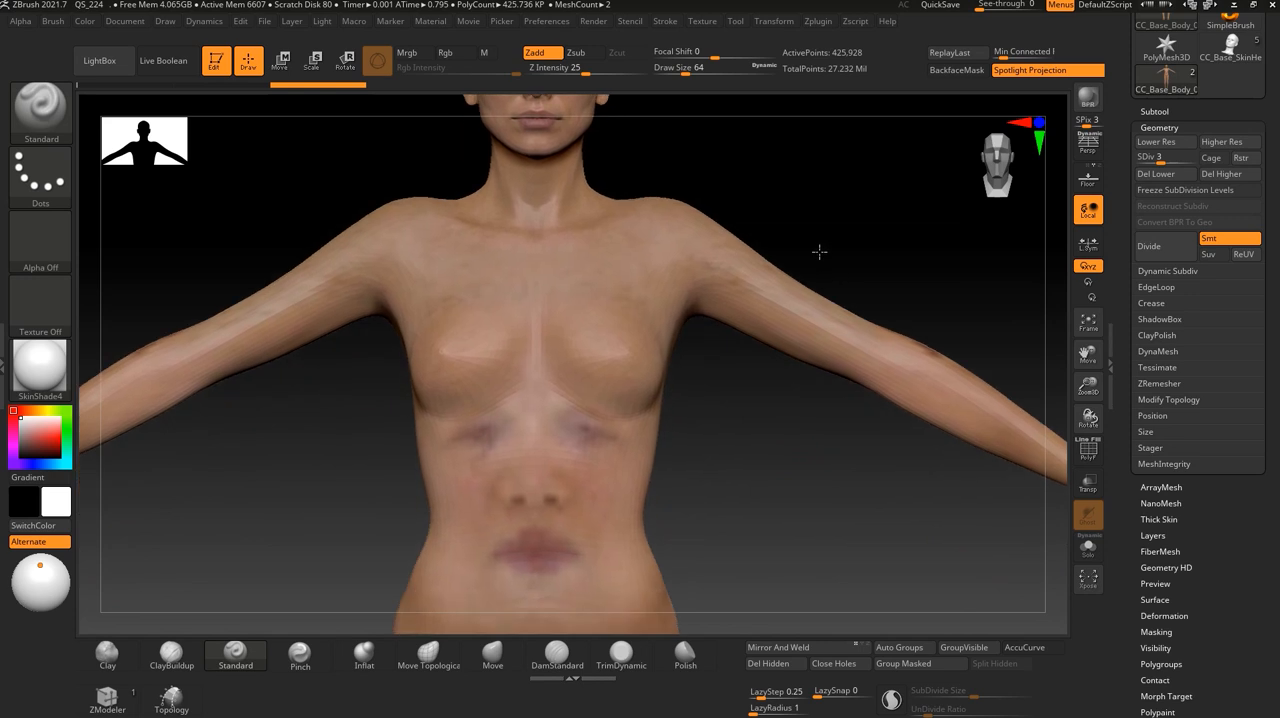
pyautogui.moveTo(771, 434)
pyautogui.keyDown('alt'); pyautogui.mouseDown()
pyautogui.moveTo(780, 460)
pyautogui.moveTo(772, 433)
pyautogui.mouseUp(); pyautogui.keyUp('alt')
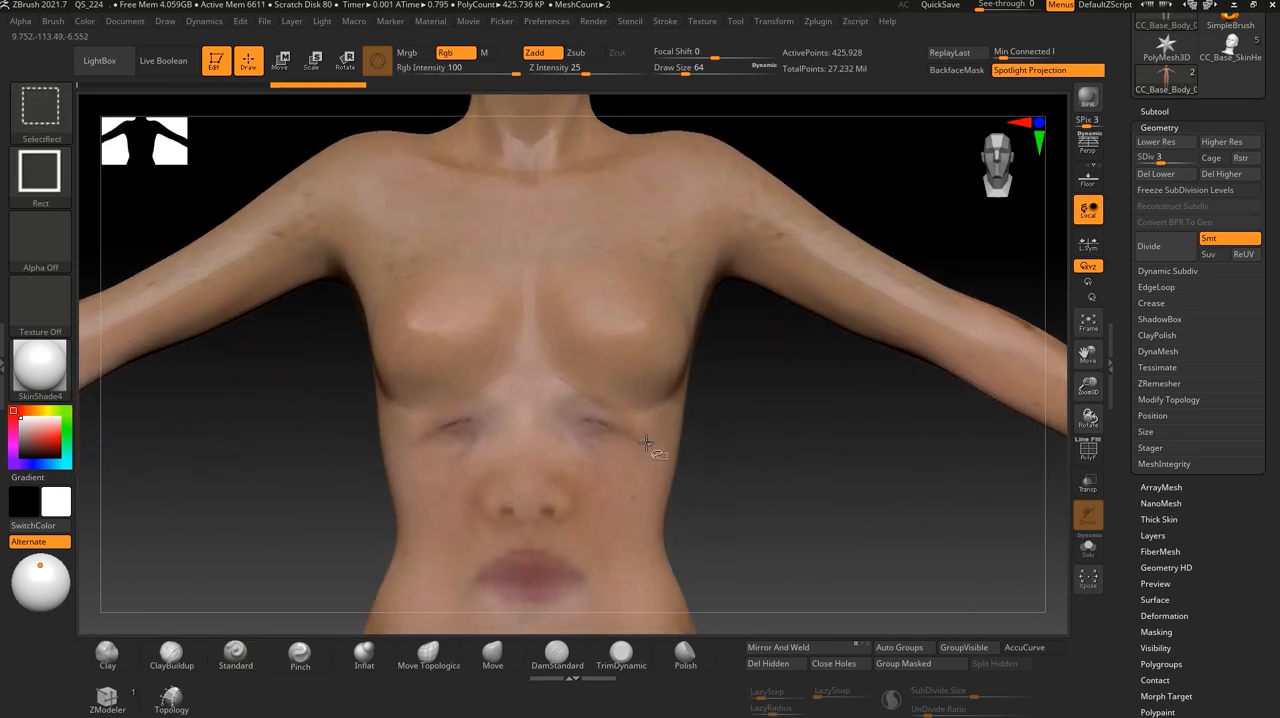
pyautogui.keyDown('ctrl'); pyautogui.keyDown('shift'); pyautogui.click(651, 445); pyautogui.keyUp('shift'); pyautogui.keyUp('ctrl')
pyautogui.moveTo(766, 480); pyautogui.dragTo(760, 396)
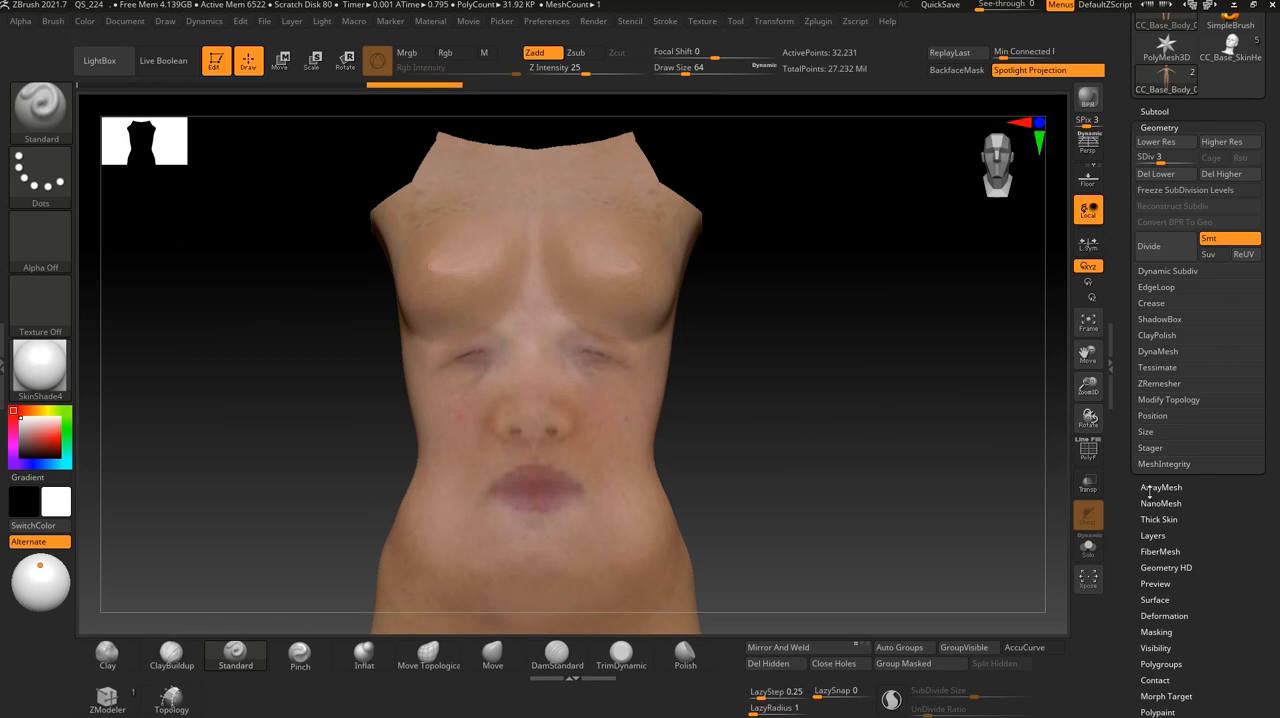
pyautogui.moveTo(813, 437); pyautogui.dragTo(800, 312)
pyautogui.keyDown('shift'); pyautogui.moveTo(804, 398); pyautogui.dragTo(780, 446); pyautogui.keyUp('shift')
# - Inspect the isolated torso's texture map and its displacement map settings
pyautogui.scroll(-3, 1196, 590)
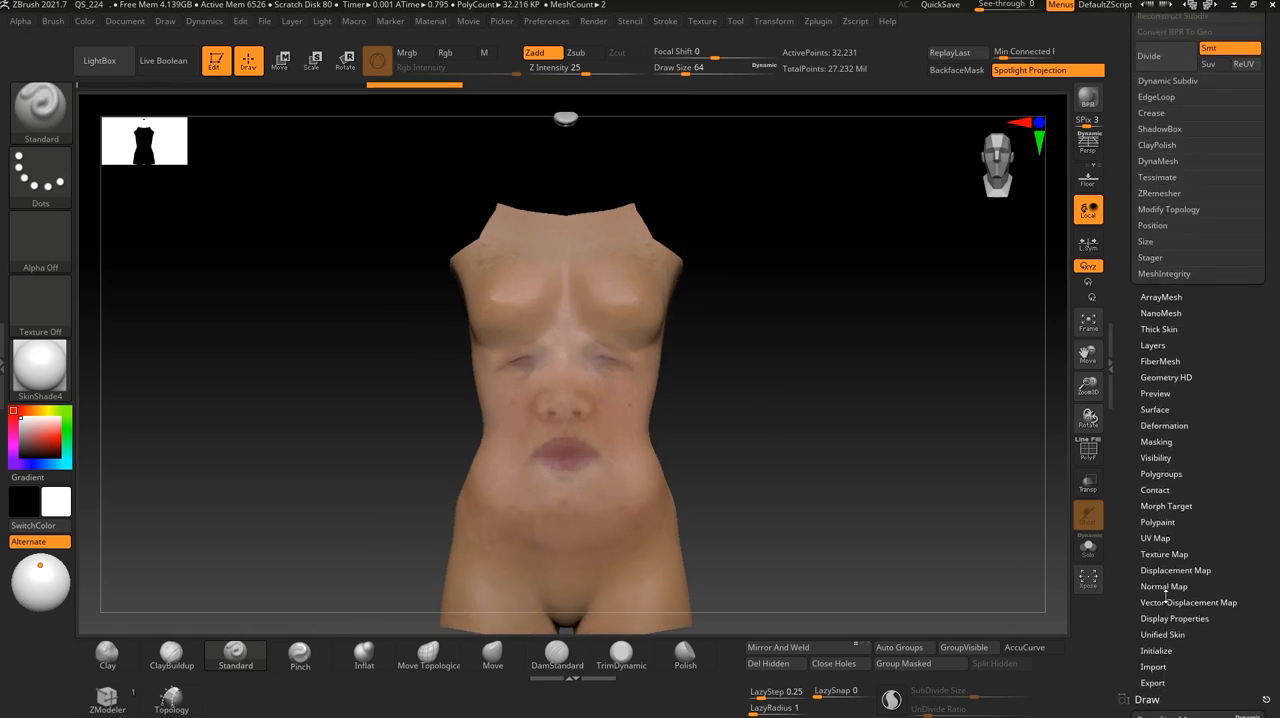
pyautogui.click(1158, 554)
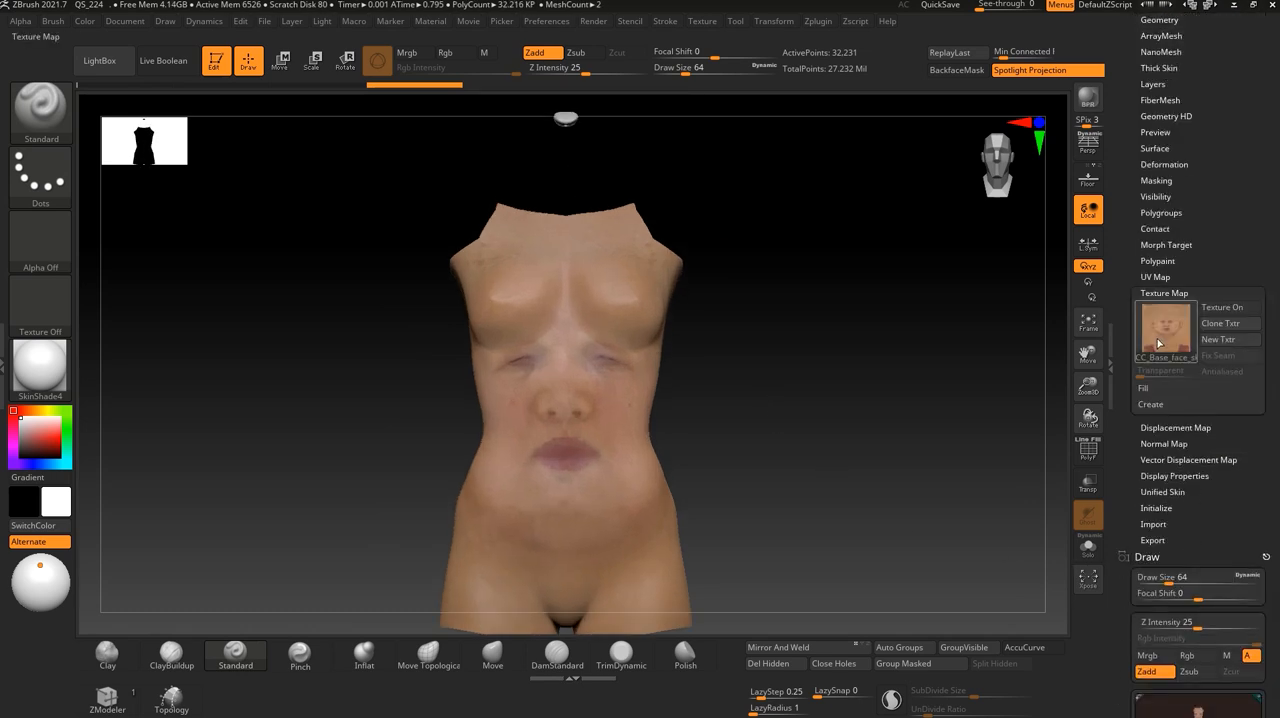
pyautogui.moveTo(1157, 338)
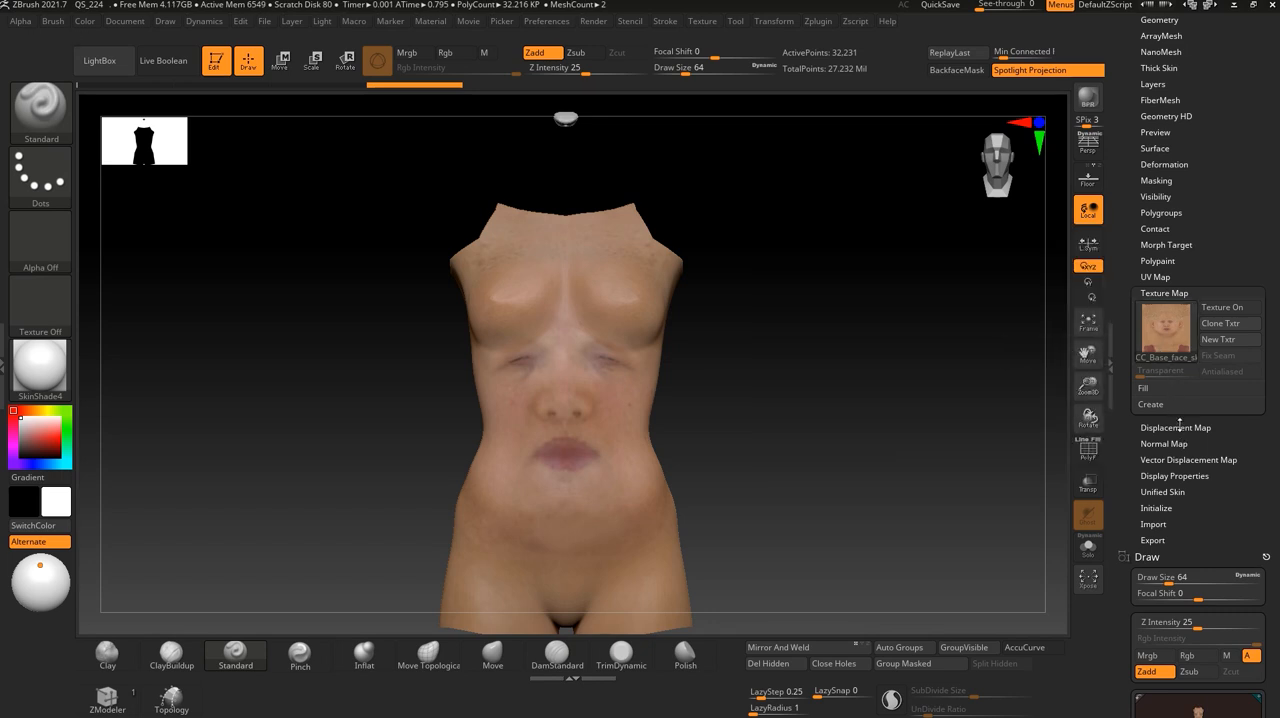
pyautogui.click(1175, 427)
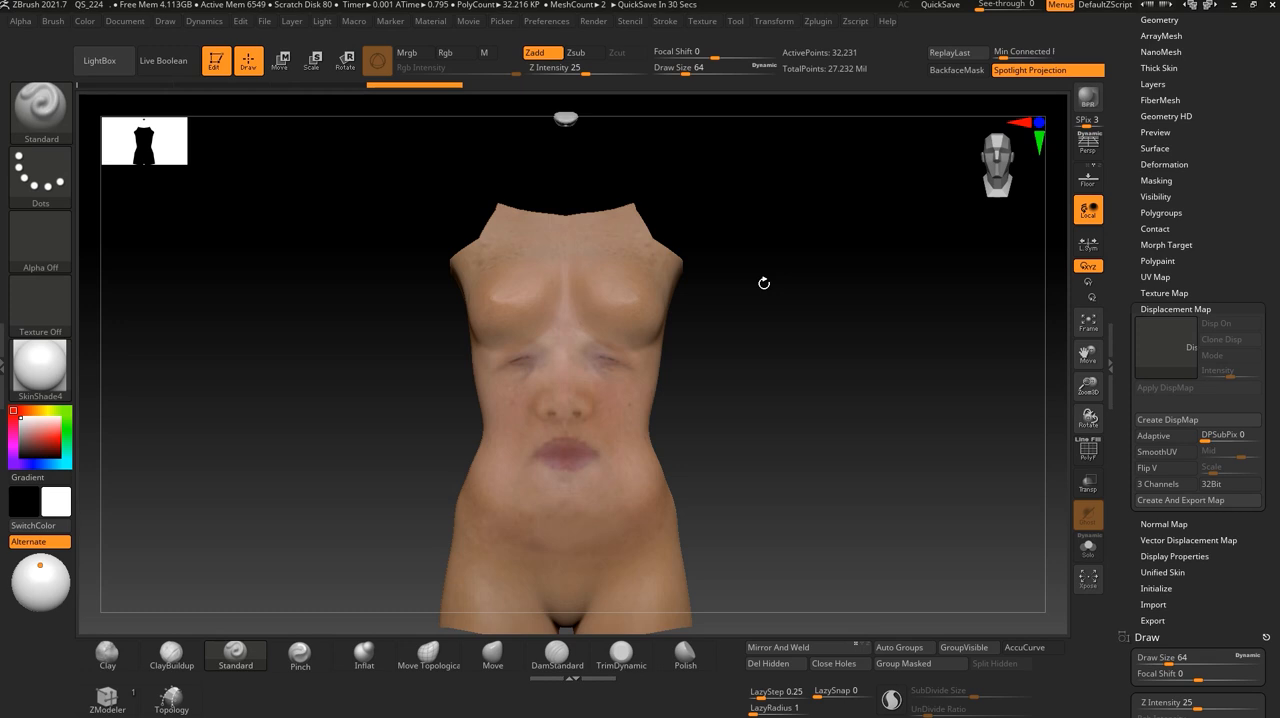
pyautogui.keyDown('alt'); pyautogui.moveTo(757, 373); pyautogui.dragTo(742, 413); pyautogui.keyUp('alt')
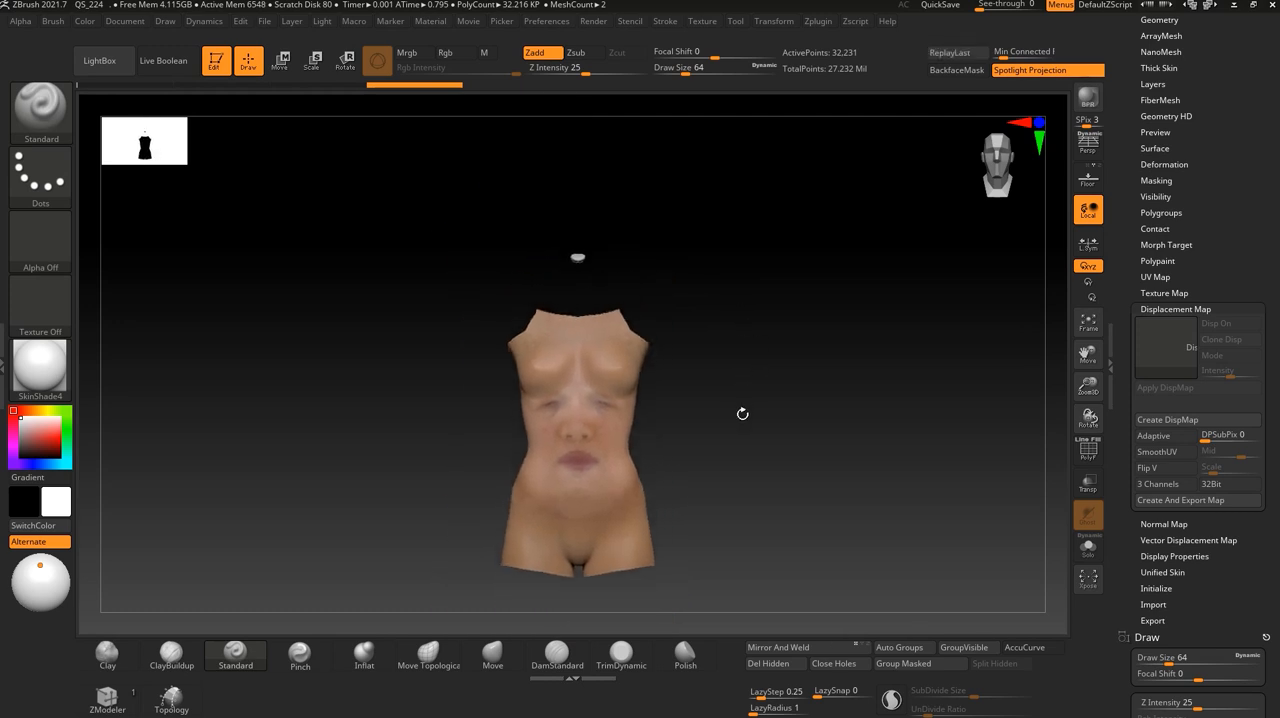
pyautogui.click(1174, 309)
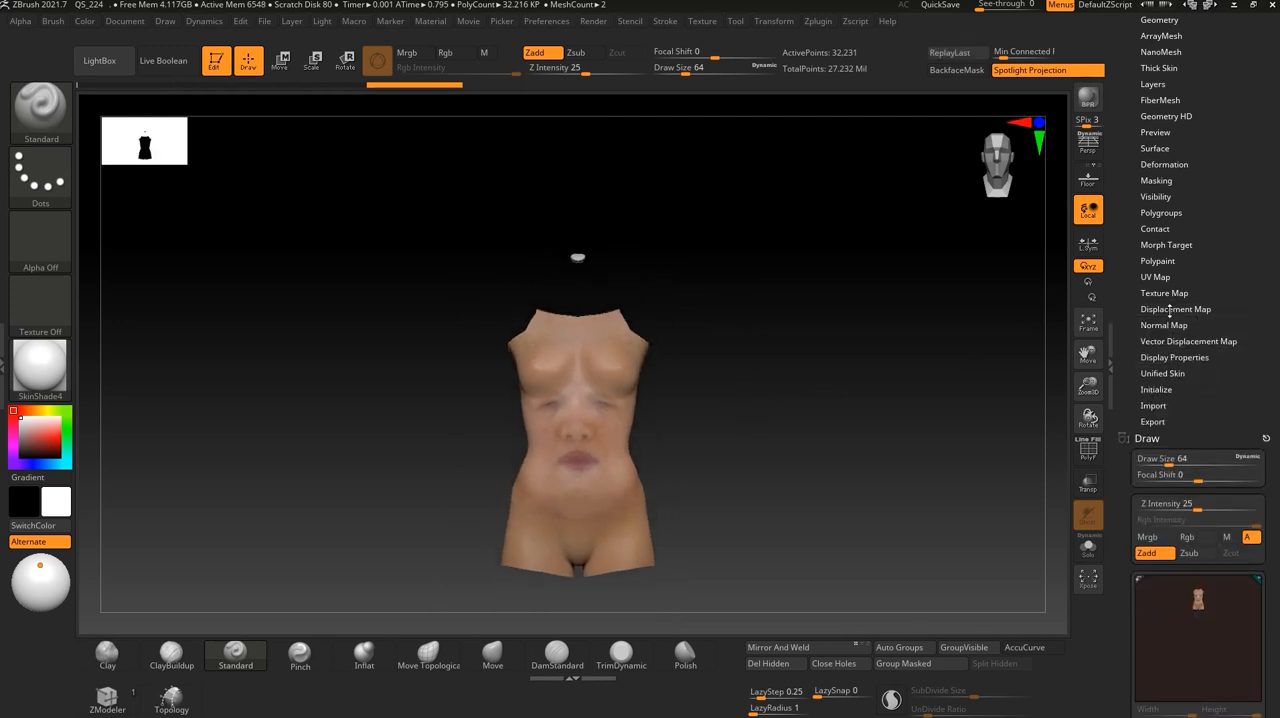
pyautogui.moveTo(766, 426)
pyautogui.mouseDown()
pyautogui.moveTo(786, 437)
pyautogui.moveTo(757, 417)
pyautogui.moveTo(772, 413)
pyautogui.moveTo(779, 432)
pyautogui.mouseUp()
# - Turn on the texture map display and make the whole body visible again
pyautogui.click(1166, 292)
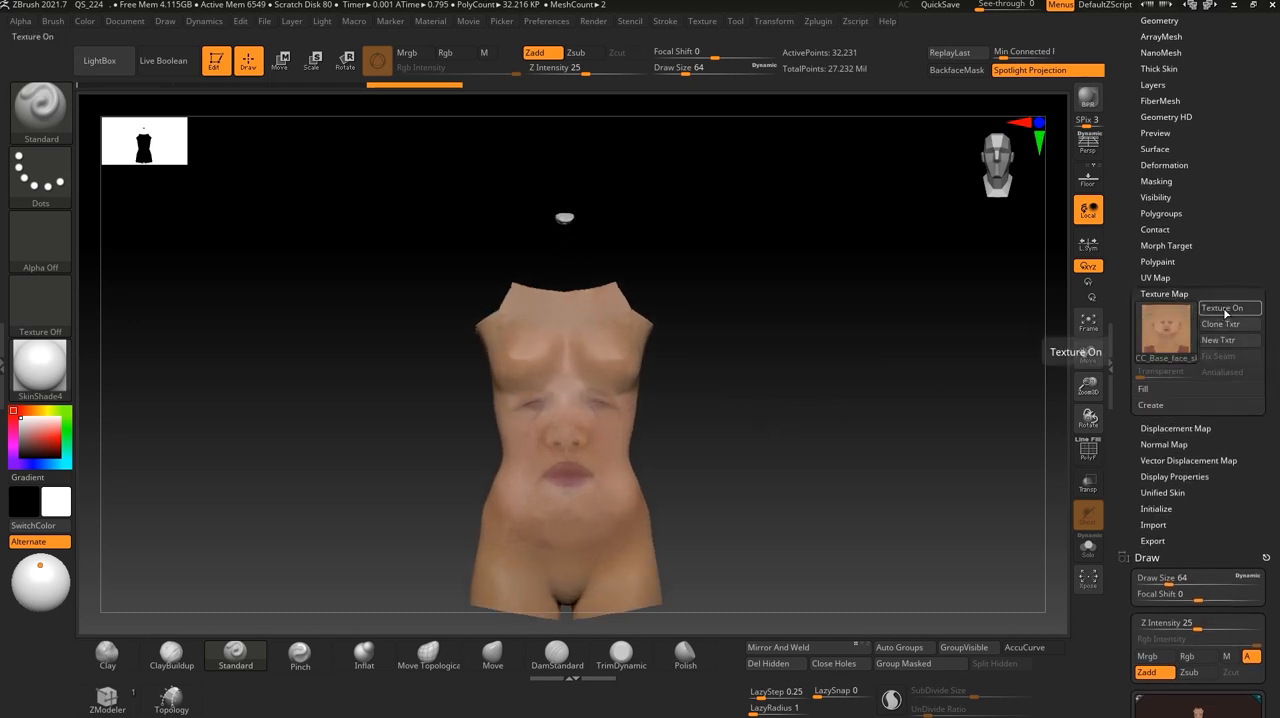
pyautogui.keyDown('ctrl'); pyautogui.keyDown('shift'); pyautogui.click(881, 389); pyautogui.keyUp('shift'); pyautogui.keyUp('ctrl')
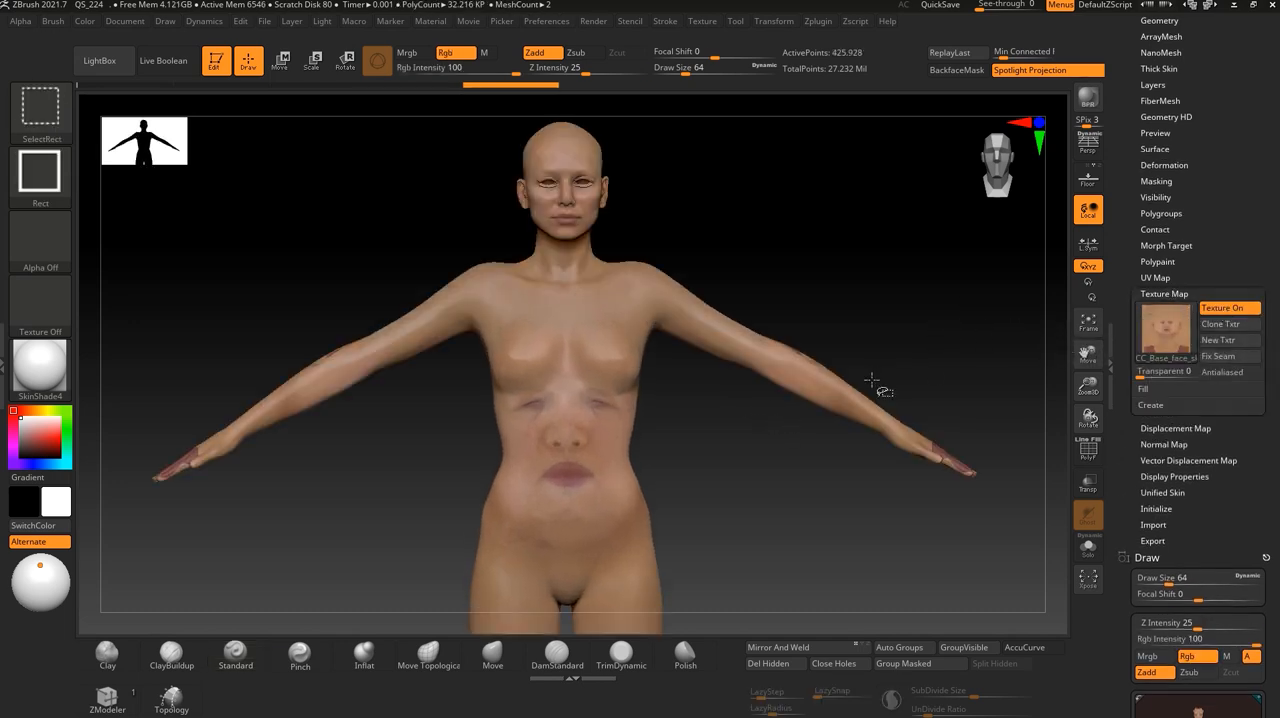
pyautogui.keyDown('alt'); pyautogui.moveTo(789, 460); pyautogui.dragTo(808, 527); pyautogui.keyUp('alt')
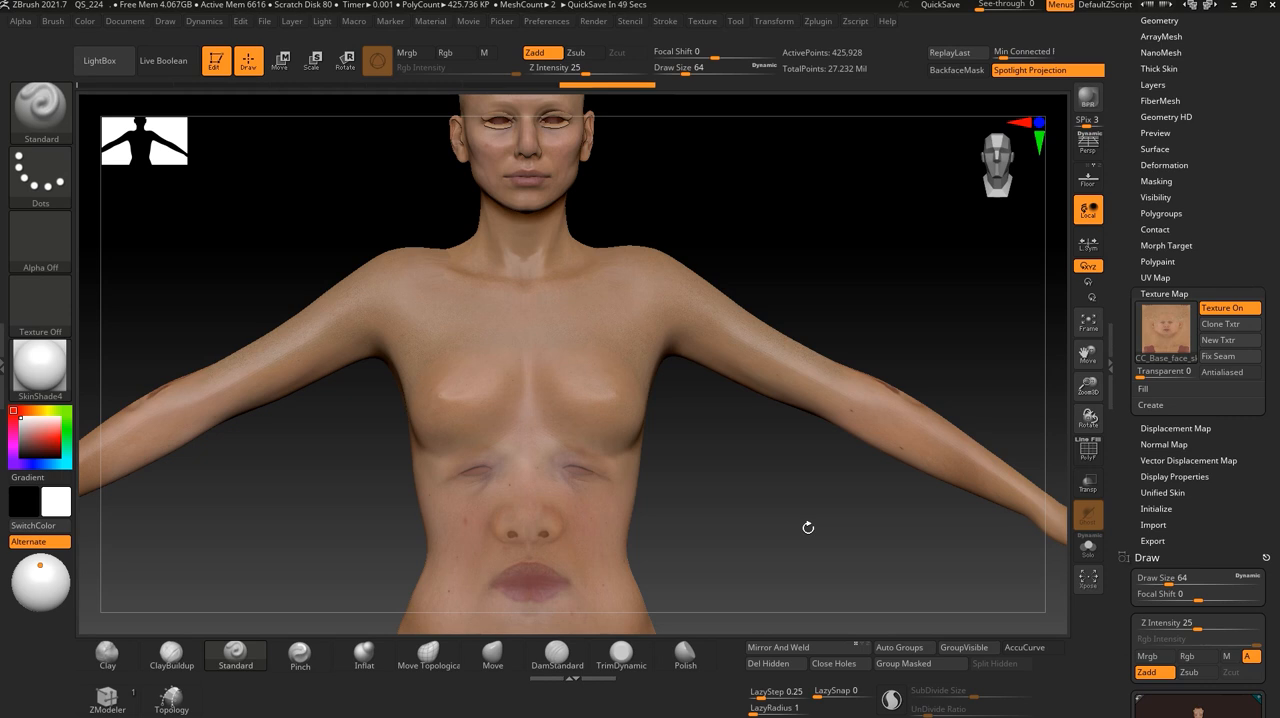
pyautogui.moveTo(863, 296); pyautogui.dragTo(889, 432)
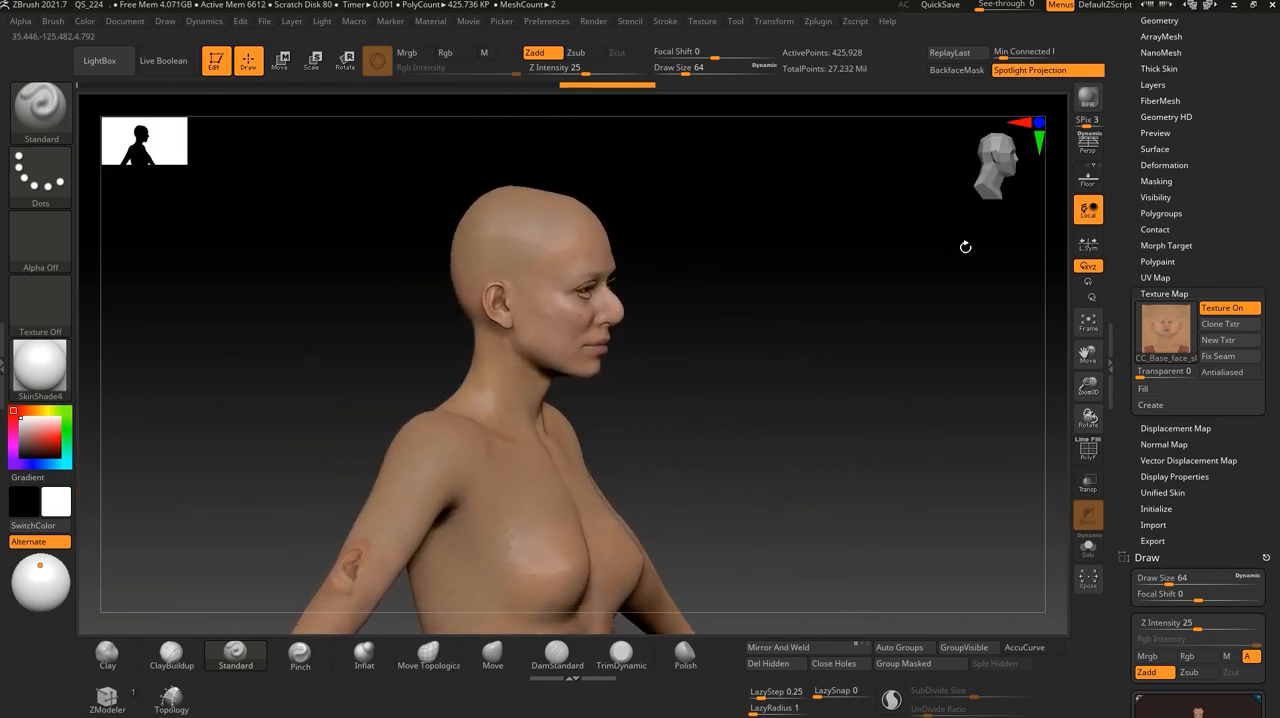
# - Lower the body's geometry to subdivision level 1
pyautogui.scroll(3, 1211, 196)
pyautogui.click(1186, 181)
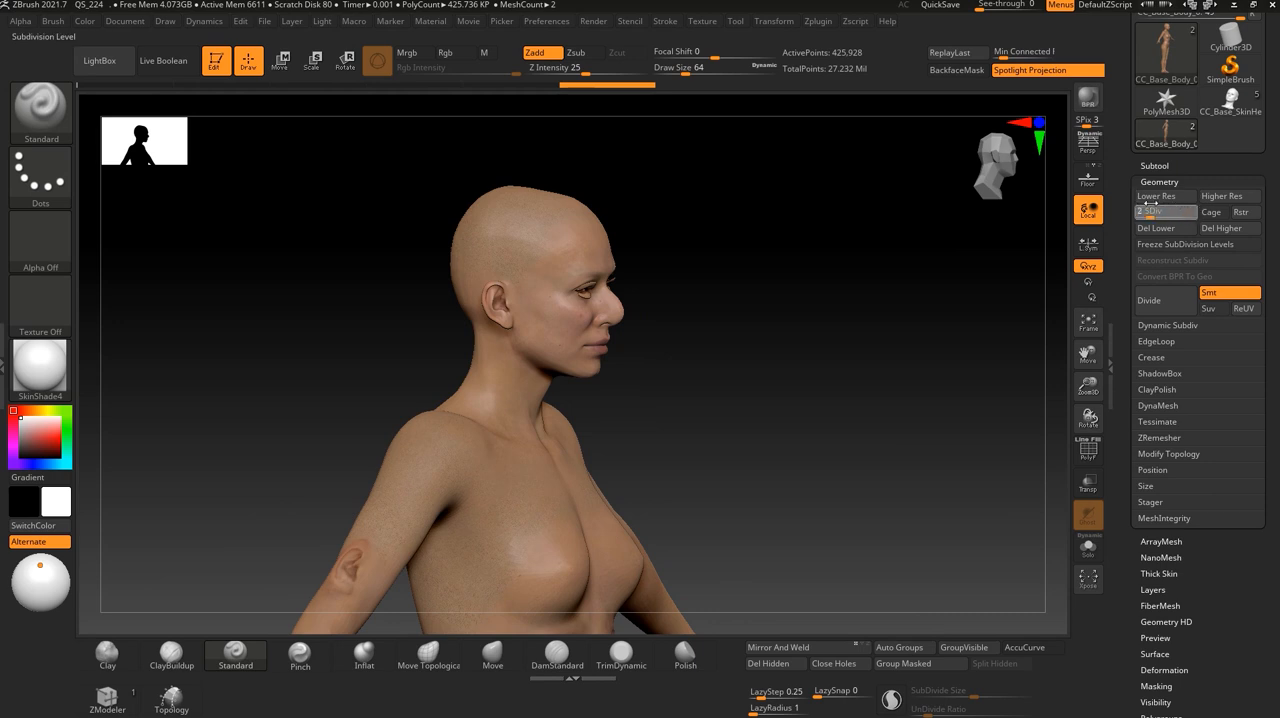
pyautogui.hotkey('ctrl', 'd')
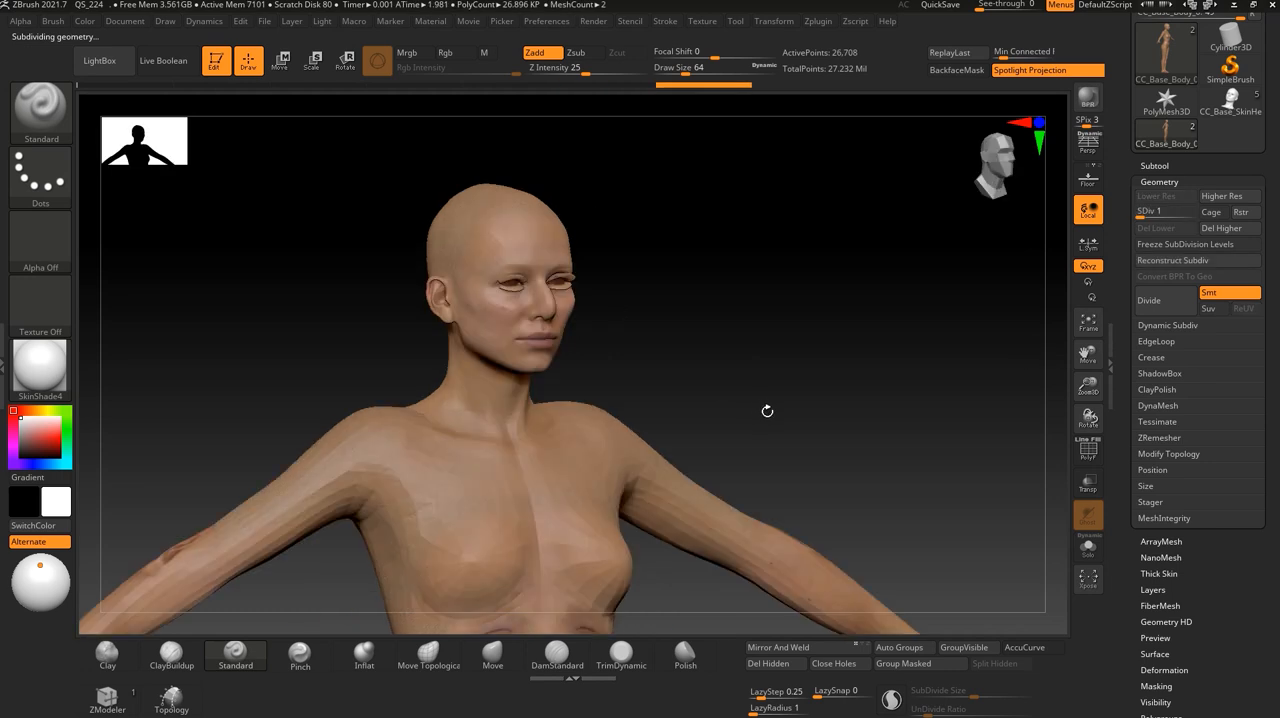
pyautogui.keyDown('shift'); pyautogui.moveTo(834, 383); pyautogui.dragTo(841, 410); pyautogui.keyUp('shift')
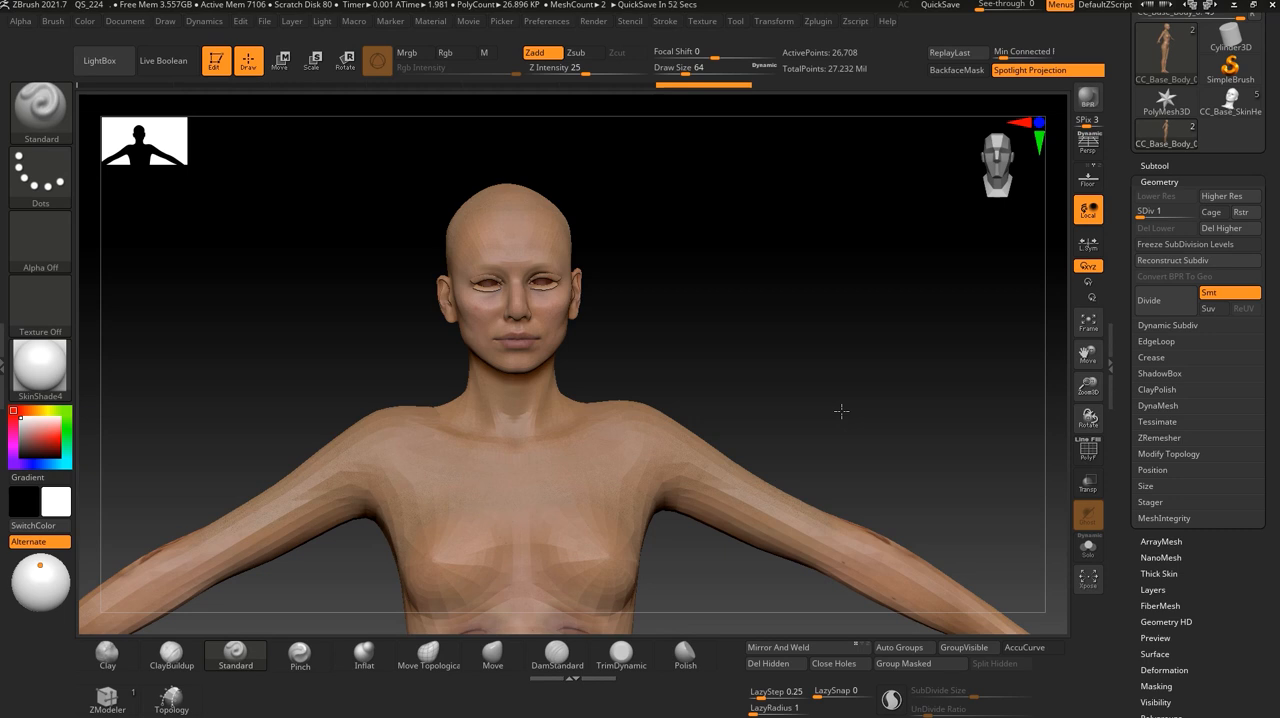
# - Choose the Move brush for reshaping the face at the lowest subdivision level
pyautogui.keyDown('alt'); pyautogui.moveTo(760, 343); pyautogui.dragTo(785, 466); pyautogui.keyUp('alt')
pyautogui.keyDown('alt'); pyautogui.moveTo(740, 110); pyautogui.dragTo(780, 350); pyautogui.keyUp('alt')
pyautogui.keyDown('alt'); pyautogui.moveTo(768, 230); pyautogui.dragTo(823, 357); pyautogui.keyUp('alt')
pyautogui.keyDown('alt'); pyautogui.moveTo(812, 255); pyautogui.dragTo(826, 337); pyautogui.keyUp('alt')
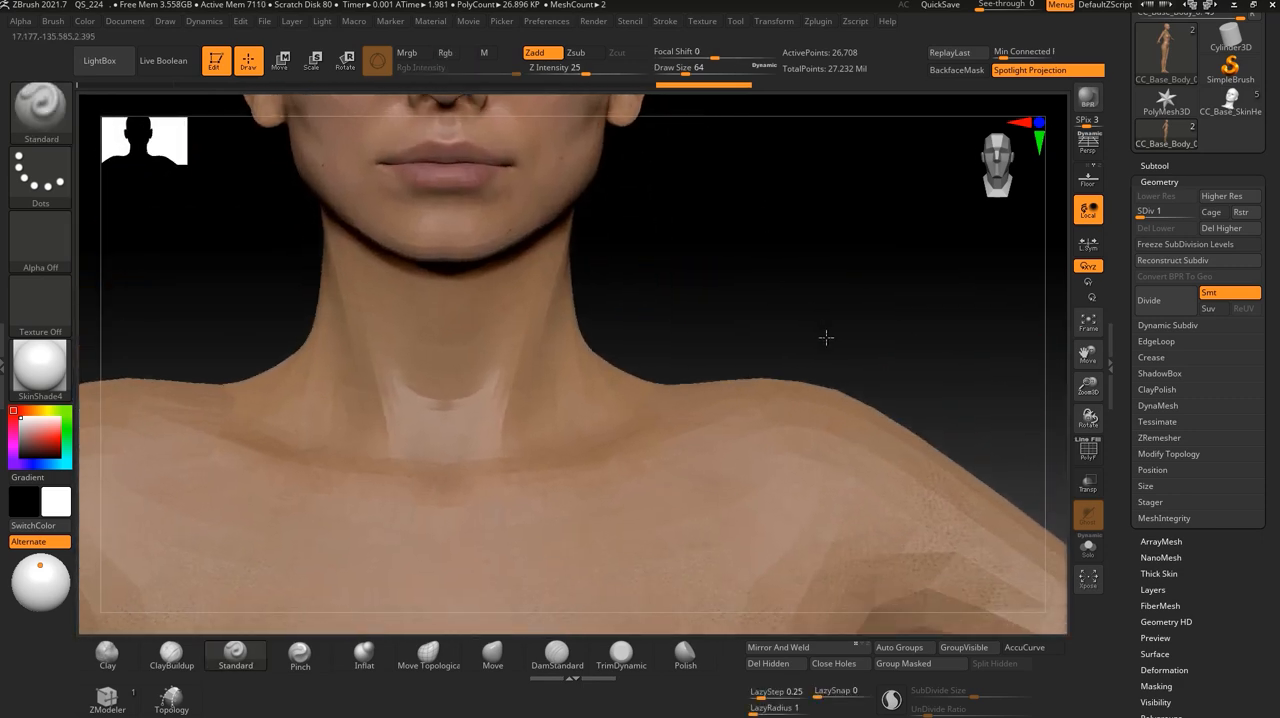
pyautogui.keyDown('alt'); pyautogui.moveTo(722, 210); pyautogui.dragTo(817, 461); pyautogui.keyUp('alt')
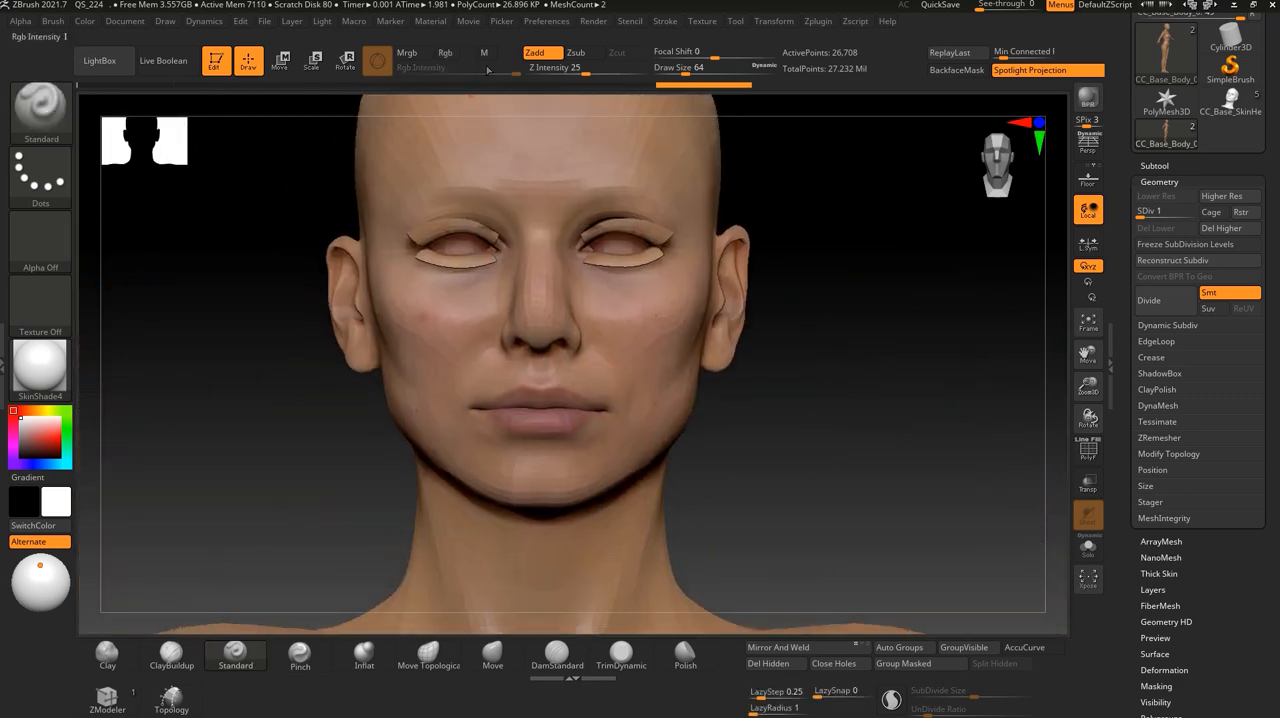
pyautogui.click(40, 108)
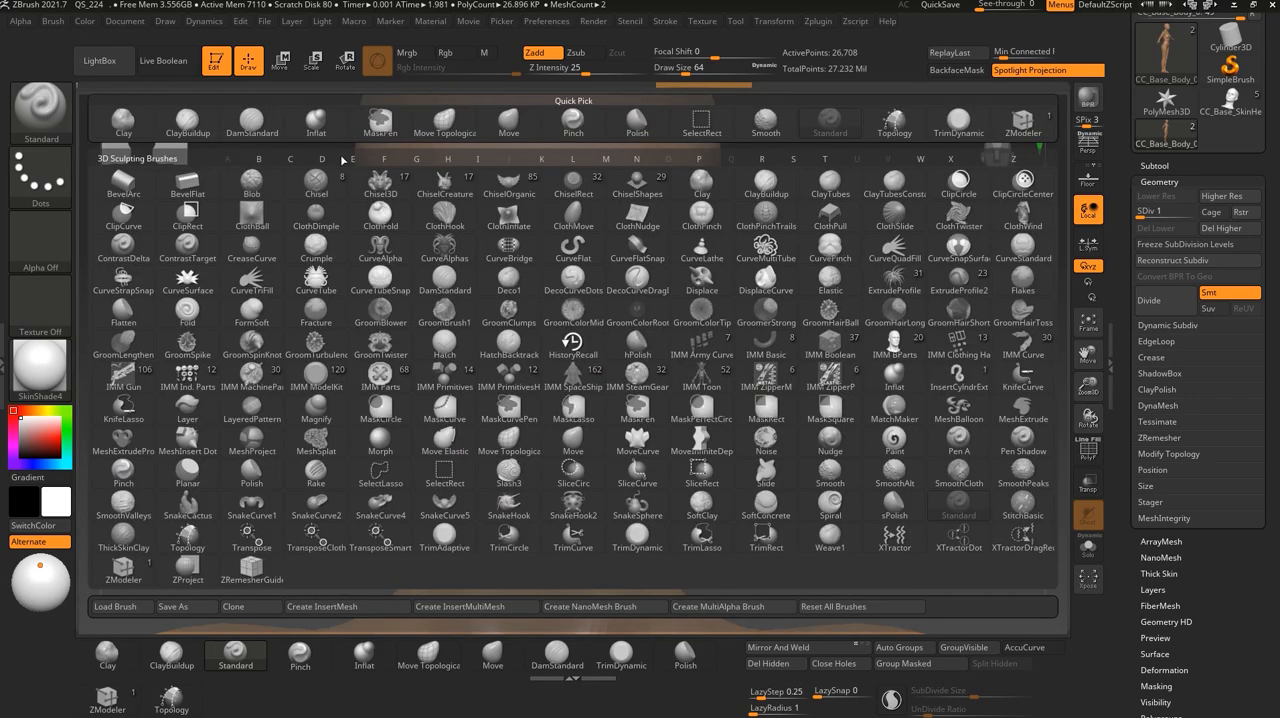
pyautogui.click(509, 124)
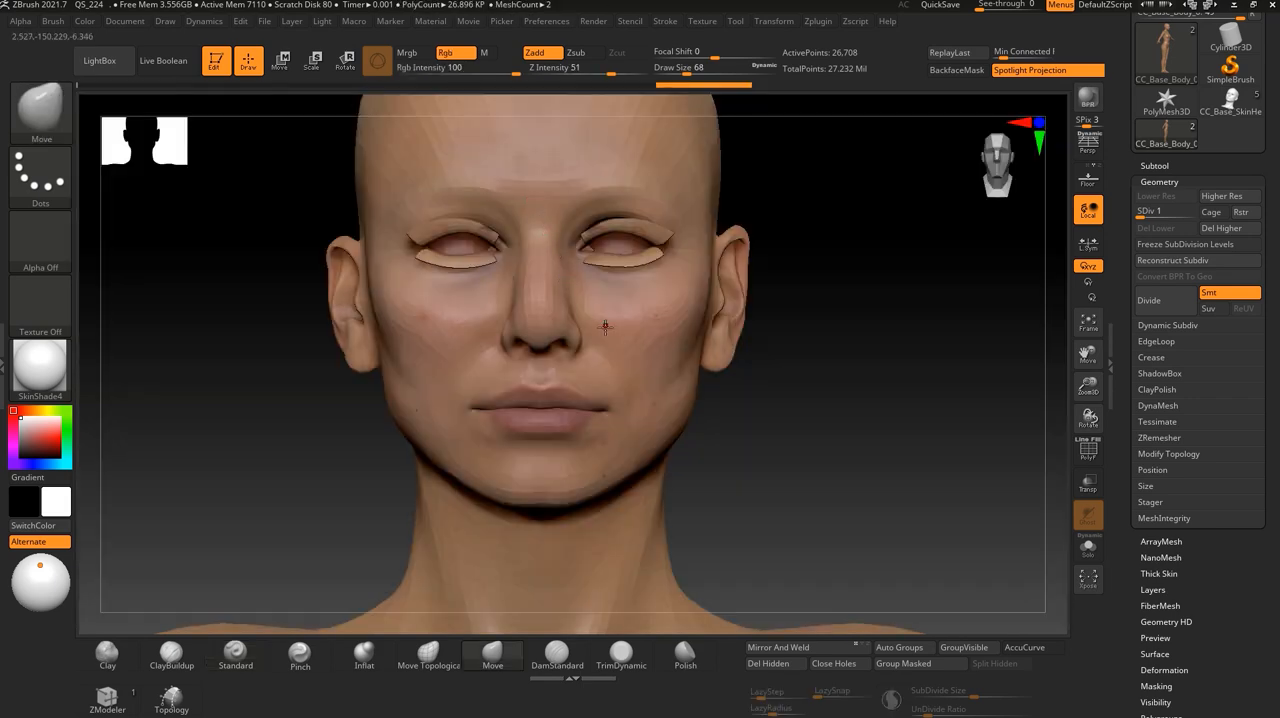
# - Increase the Move brush's draw size to 1000
pyautogui.press(']')
pyautogui.press(']')
pyautogui.press(']')
pyautogui.press(']')
pyautogui.press(']')
pyautogui.press(']')
pyautogui.press(']')
pyautogui.press(']')
pyautogui.press(']')
pyautogui.press(']')
pyautogui.press(']')
pyautogui.press(']')
pyautogui.press(']')
pyautogui.press(']')
pyautogui.press(']')
pyautogui.press(']')
pyautogui.press(']')
pyautogui.press(']')
pyautogui.press(']')
pyautogui.press(']')
pyautogui.press(']')
pyautogui.press(']')
pyautogui.press(']')
pyautogui.press(']')
pyautogui.press(']')
pyautogui.press(']')
pyautogui.press(']')
pyautogui.press(']')
pyautogui.press(']')
pyautogui.press(']')
pyautogui.press(']')
pyautogui.press(']')
pyautogui.press(']')
pyautogui.press(']')
pyautogui.press('[')
pyautogui.press('[')
pyautogui.press('[')
pyautogui.press('[')
pyautogui.press('[')
pyautogui.press('[')
pyautogui.press('[')
pyautogui.press('[')
pyautogui.press('[')
pyautogui.press('[')
pyautogui.press('[')
pyautogui.press('[')
pyautogui.press('[')
pyautogui.press('[')
pyautogui.press('[')
pyautogui.press('[')
pyautogui.press('[')
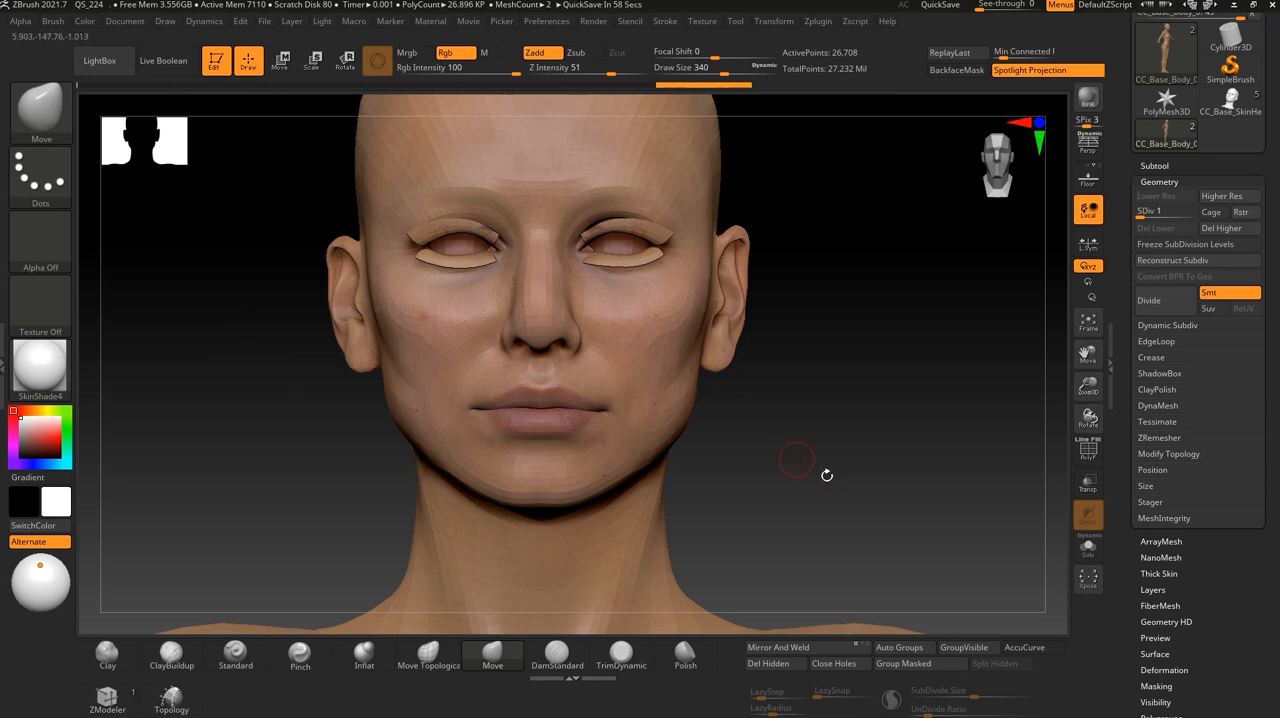
pyautogui.moveTo(800, 457); pyautogui.dragTo(829, 509)
pyautogui.moveTo(780, 340)
pyautogui.mouseDown()
pyautogui.moveTo(834, 380)
pyautogui.moveTo(733, 267)
pyautogui.mouseUp()
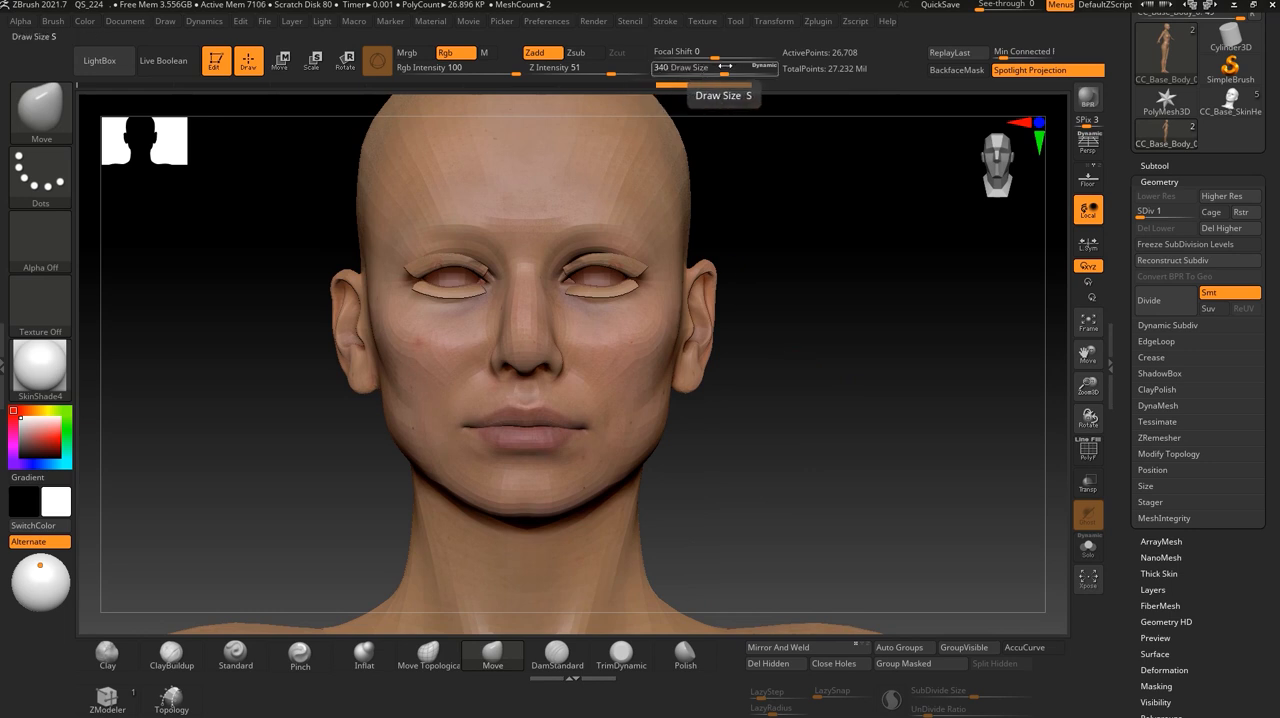
pyautogui.moveTo(708, 68); pyautogui.dragTo(785, 64)
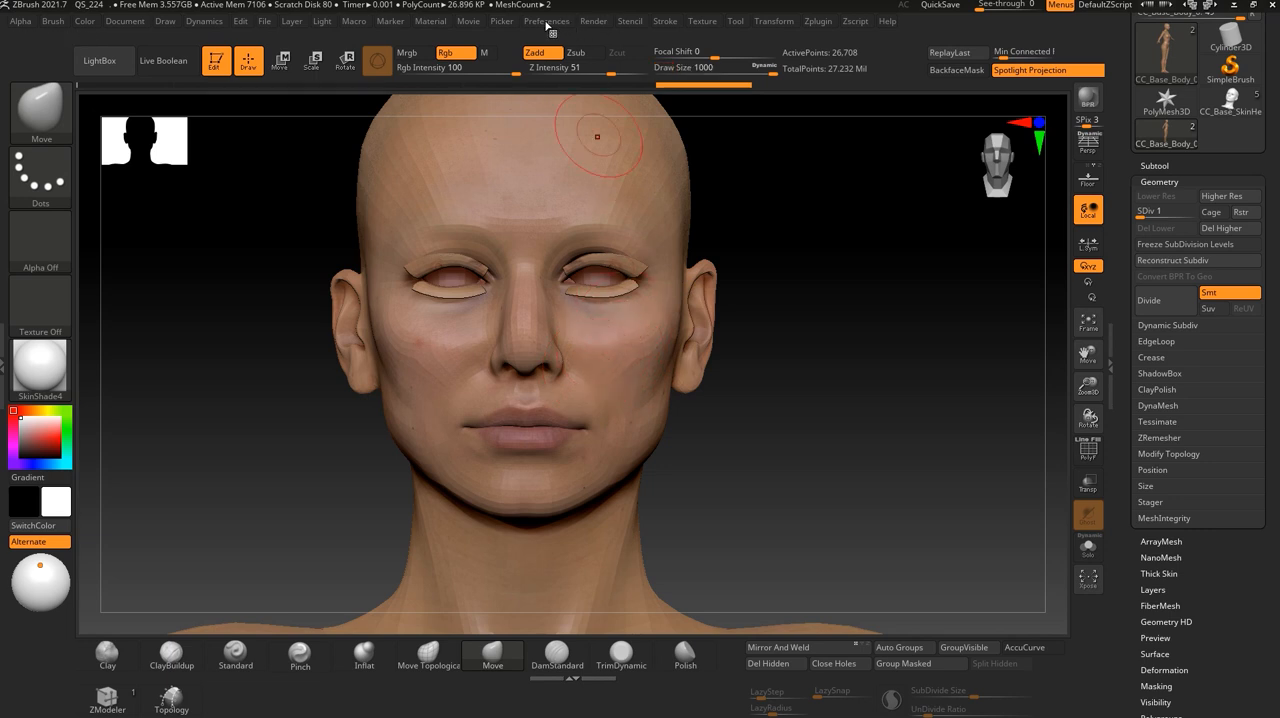
# - Set the Dynamic Brush Scale to 1 in the drawing preferences
pyautogui.click(546, 22)
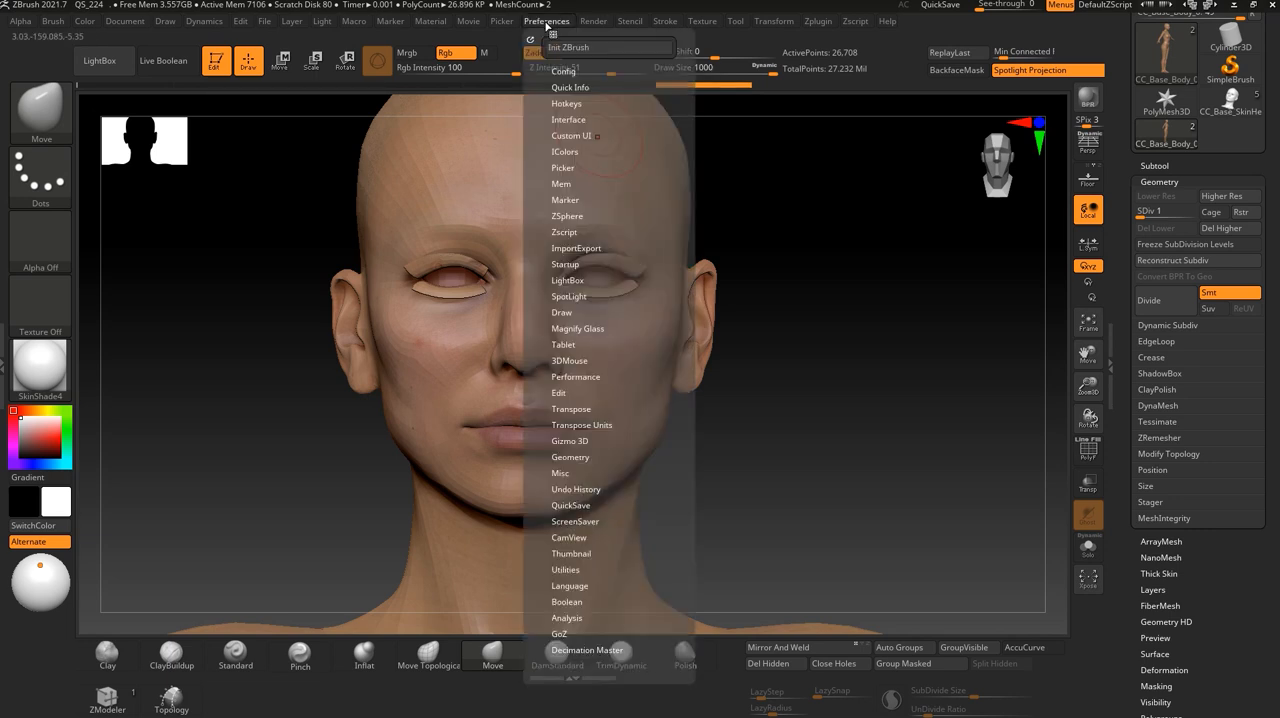
pyautogui.click(577, 313)
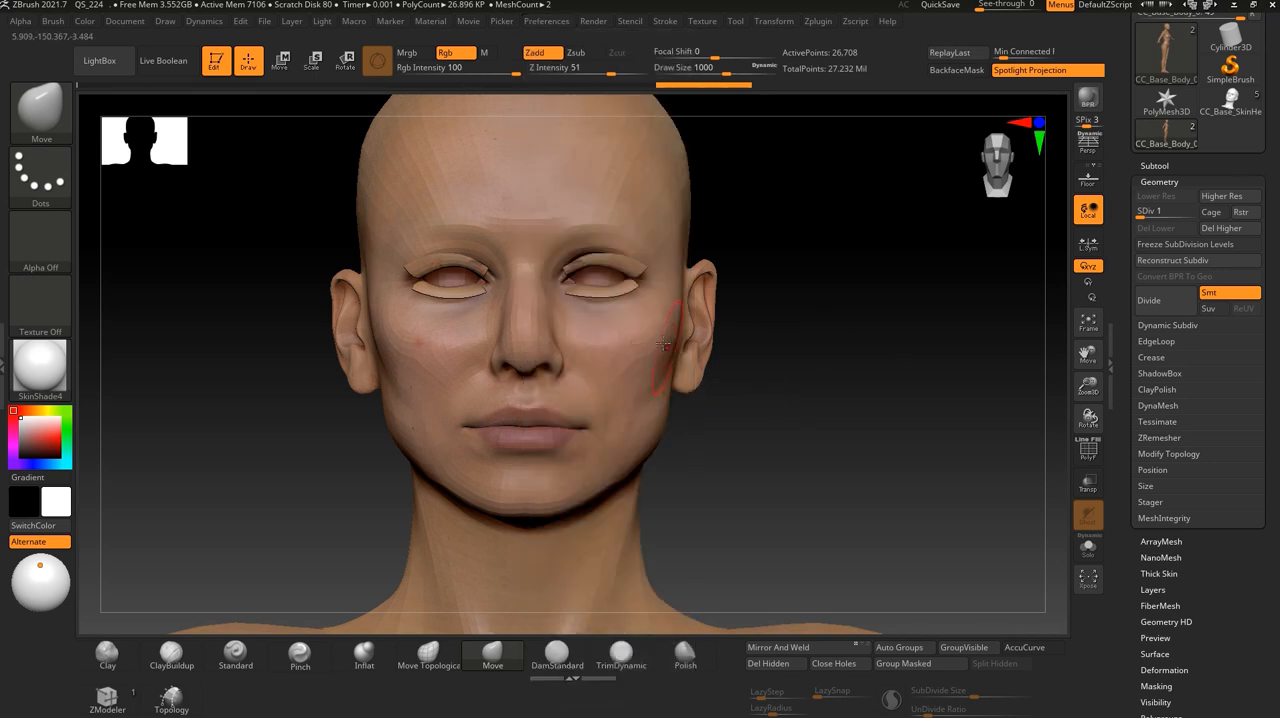
pyautogui.click(547, 21)
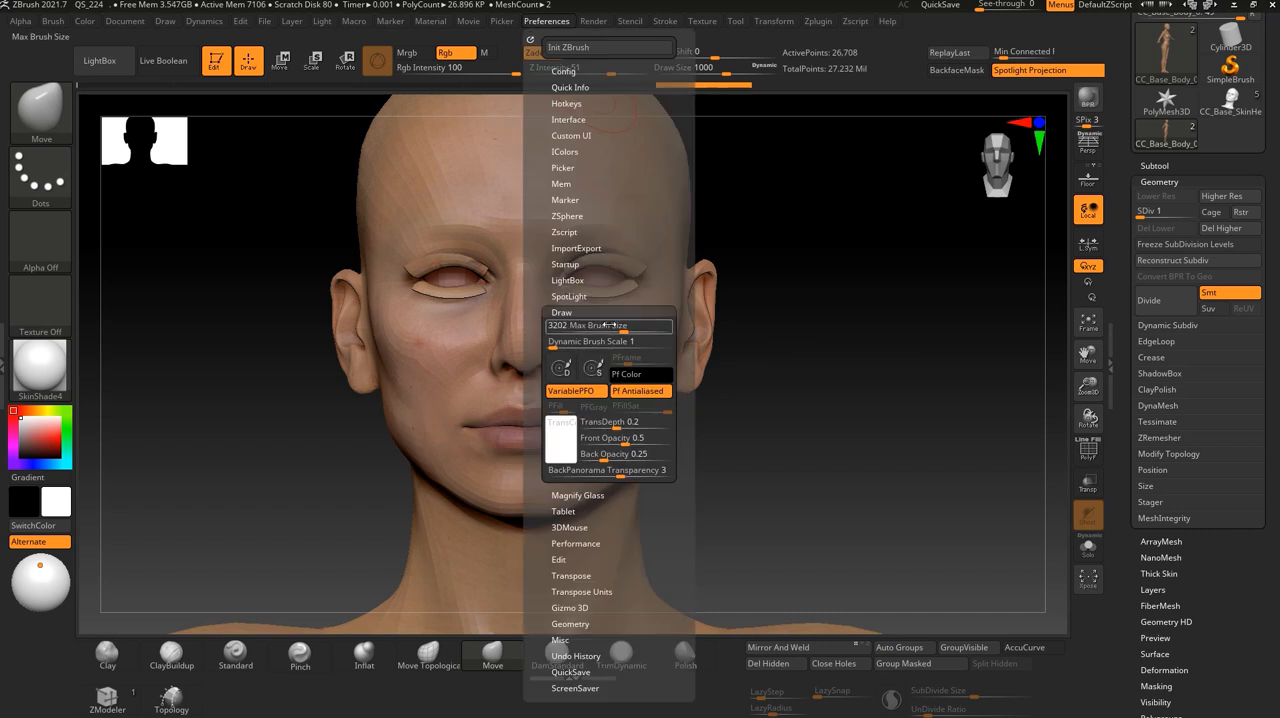
pyautogui.moveTo(623, 331); pyautogui.dragTo(645, 329)
pyautogui.moveTo(703, 333); pyautogui.dragTo(625, 328)
pyautogui.click(577, 343)
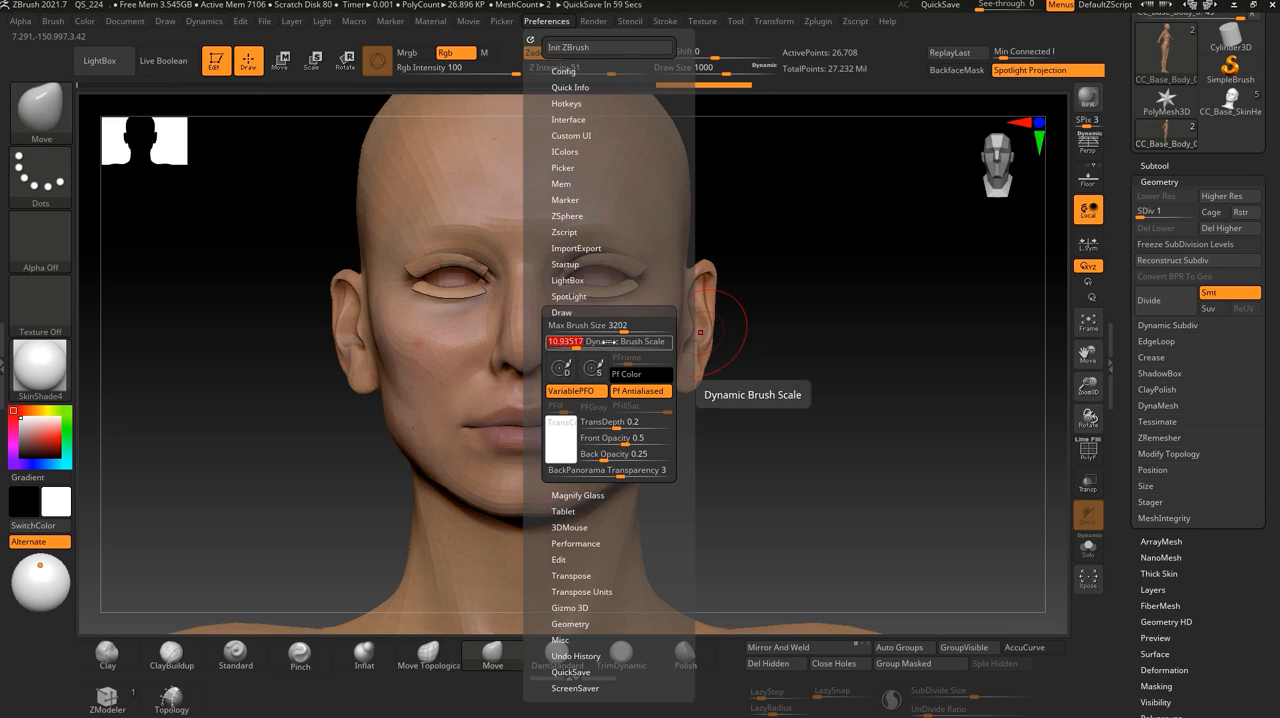
pyautogui.write('1')
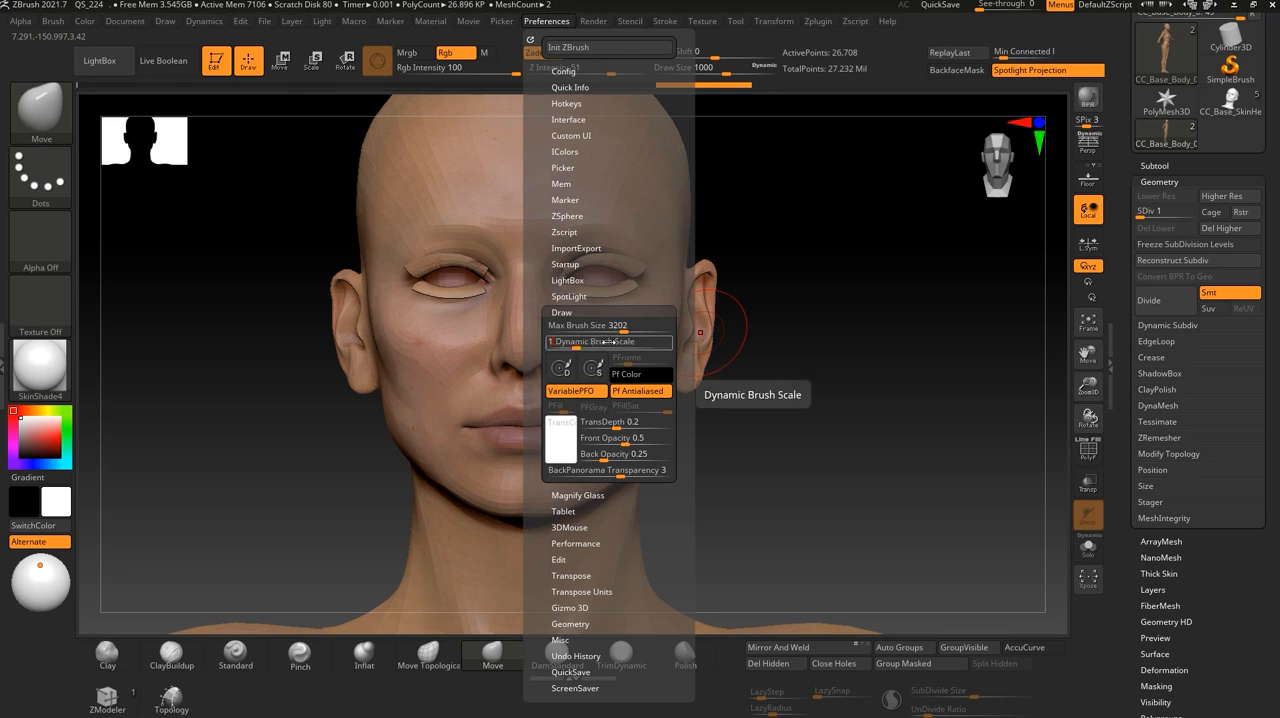
pyautogui.press('Return')
# - Reduce the Move brush's draw size to about 113 to suit the face
pyautogui.moveTo(838, 412); pyautogui.dragTo(797, 416)
pyautogui.moveTo(765, 305)
pyautogui.keyDown('alt'); pyautogui.mouseDown()
pyautogui.moveTo(789, 428)
pyautogui.moveTo(780, 506)
pyautogui.mouseUp(); pyautogui.keyUp('alt')
pyautogui.keyDown('alt'); pyautogui.moveTo(868, 530); pyautogui.dragTo(850, 388); pyautogui.keyUp('alt')
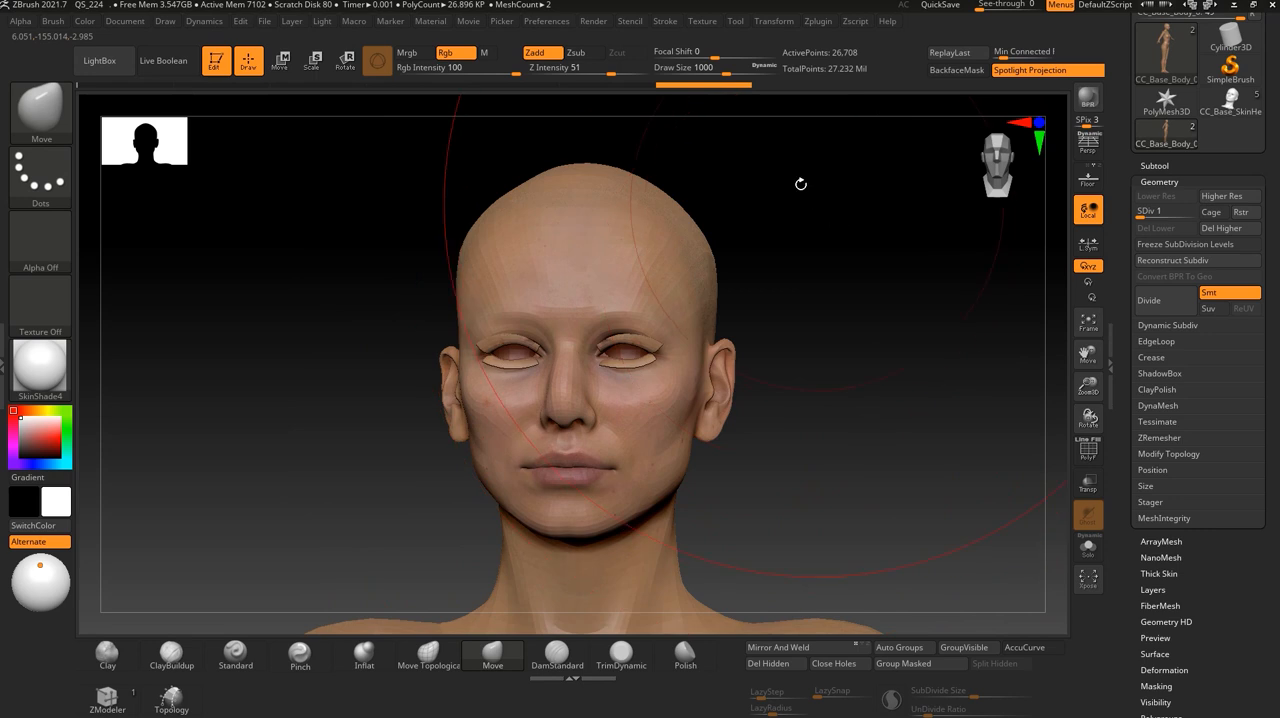
pyautogui.moveTo(720, 70); pyautogui.dragTo(679, 67)
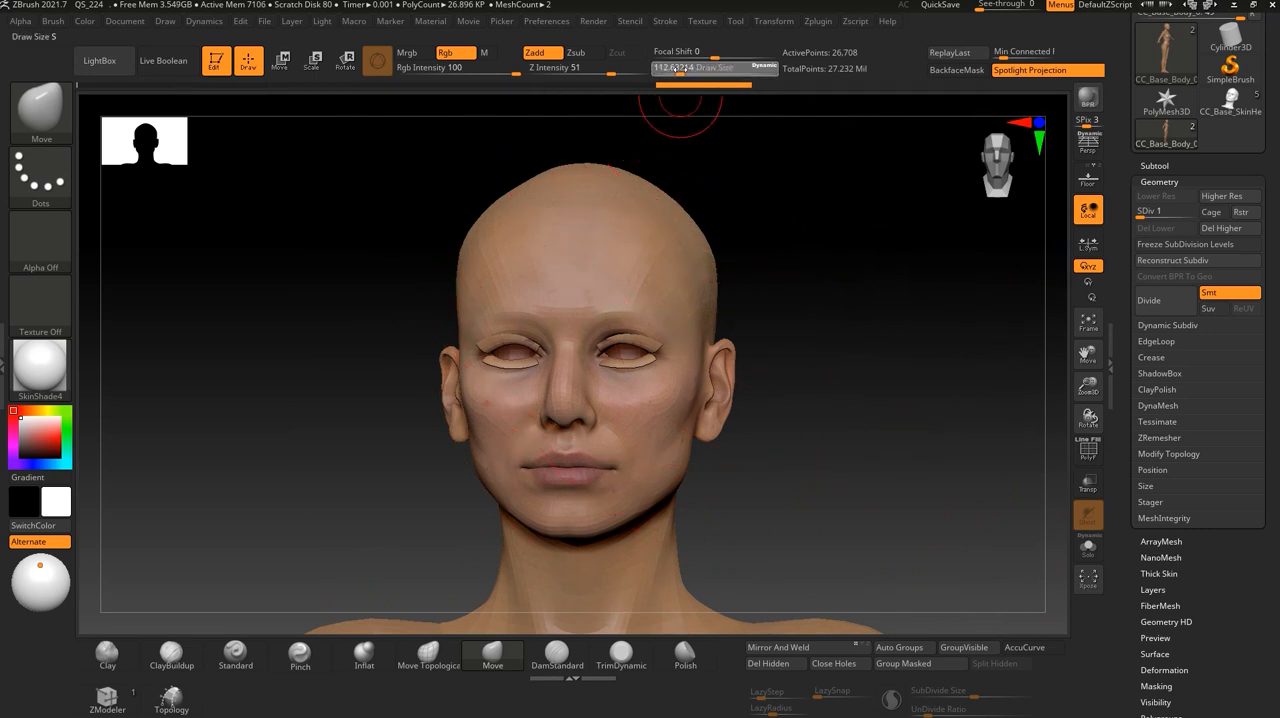
pyautogui.moveTo(800, 500)
pyautogui.keyDown('alt'); pyautogui.mouseDown()
pyautogui.moveTo(774, 474)
pyautogui.moveTo(777, 181)
pyautogui.moveTo(726, 510)
pyautogui.mouseUp(); pyautogui.keyUp('alt')
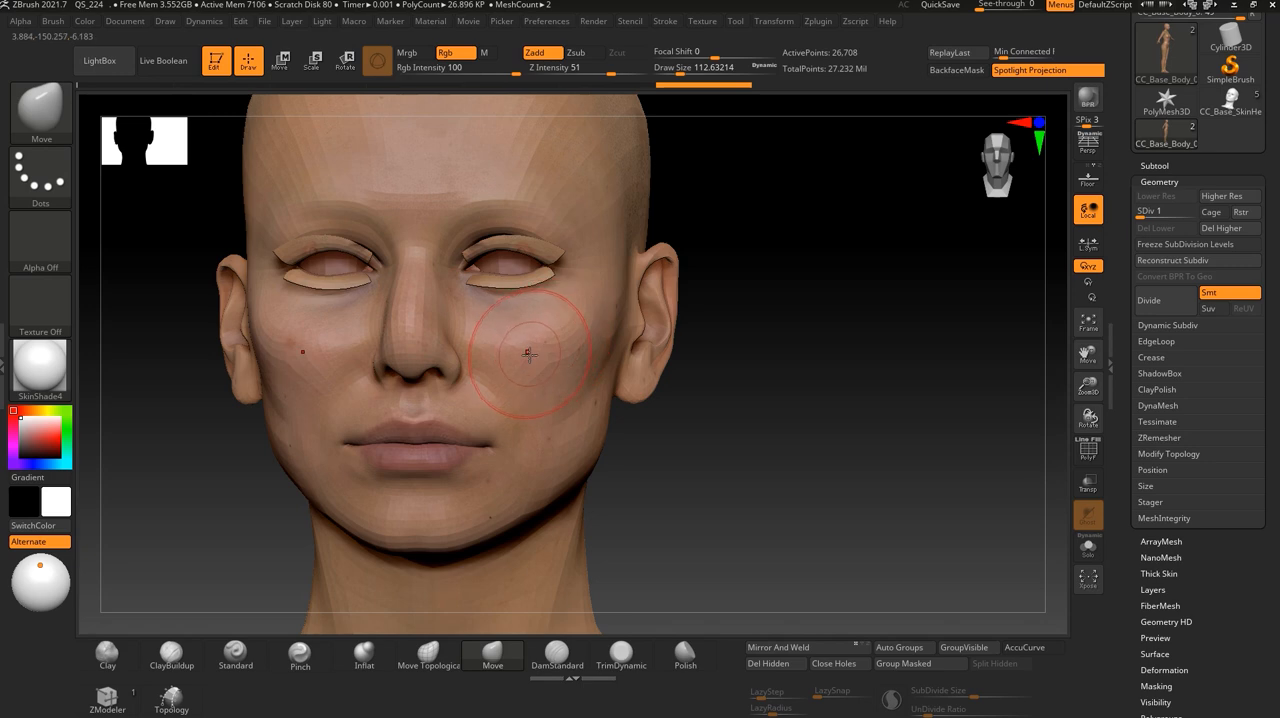
pyautogui.keyDown('shift'); pyautogui.moveTo(674, 441); pyautogui.dragTo(660, 434); pyautogui.keyUp('shift')
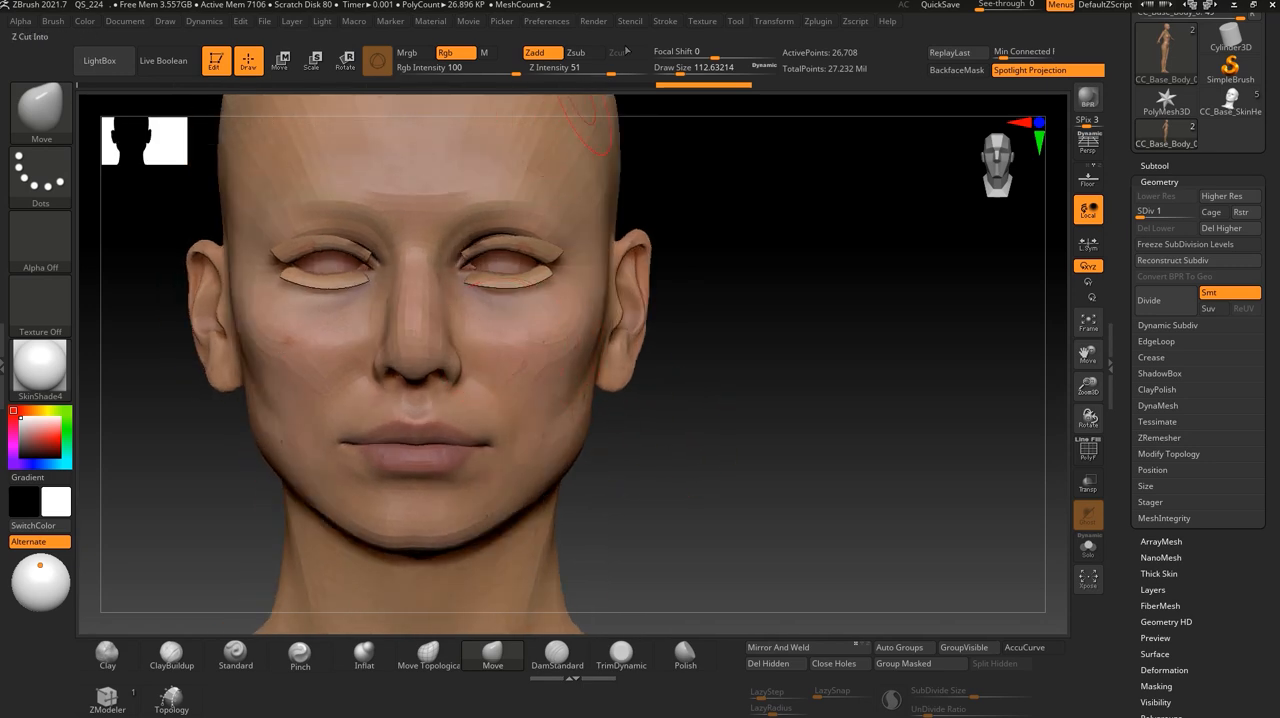
# - Check the sculpting symmetry settings, keeping symmetry activated across the X axis
pyautogui.click(666, 22)
pyautogui.click(630, 21)
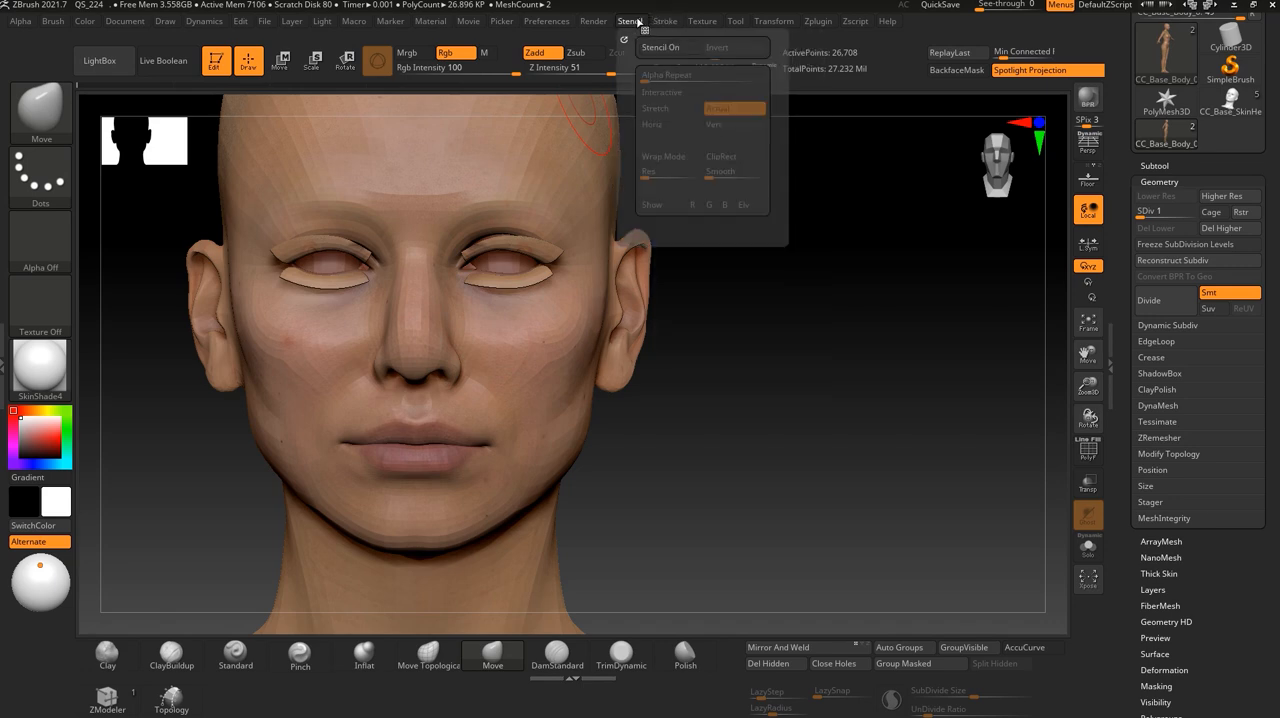
pyautogui.click(765, 24)
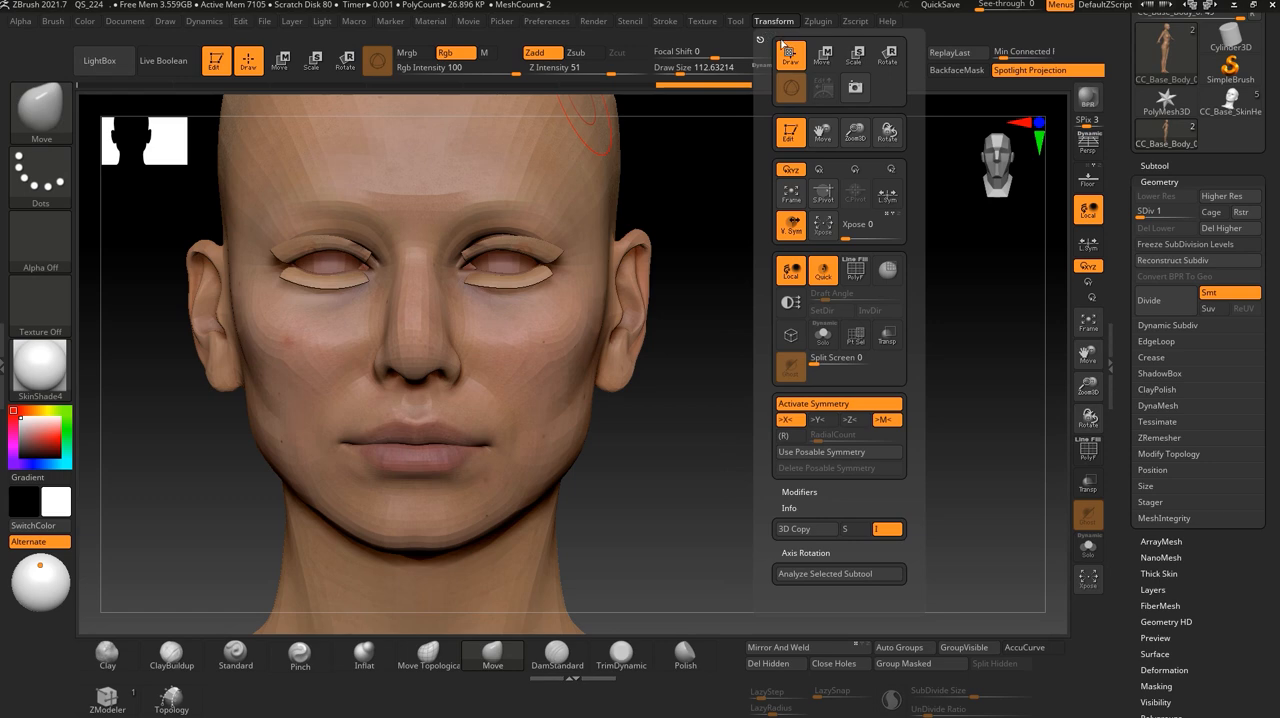
pyautogui.click(833, 405)
pyautogui.click(833, 405)
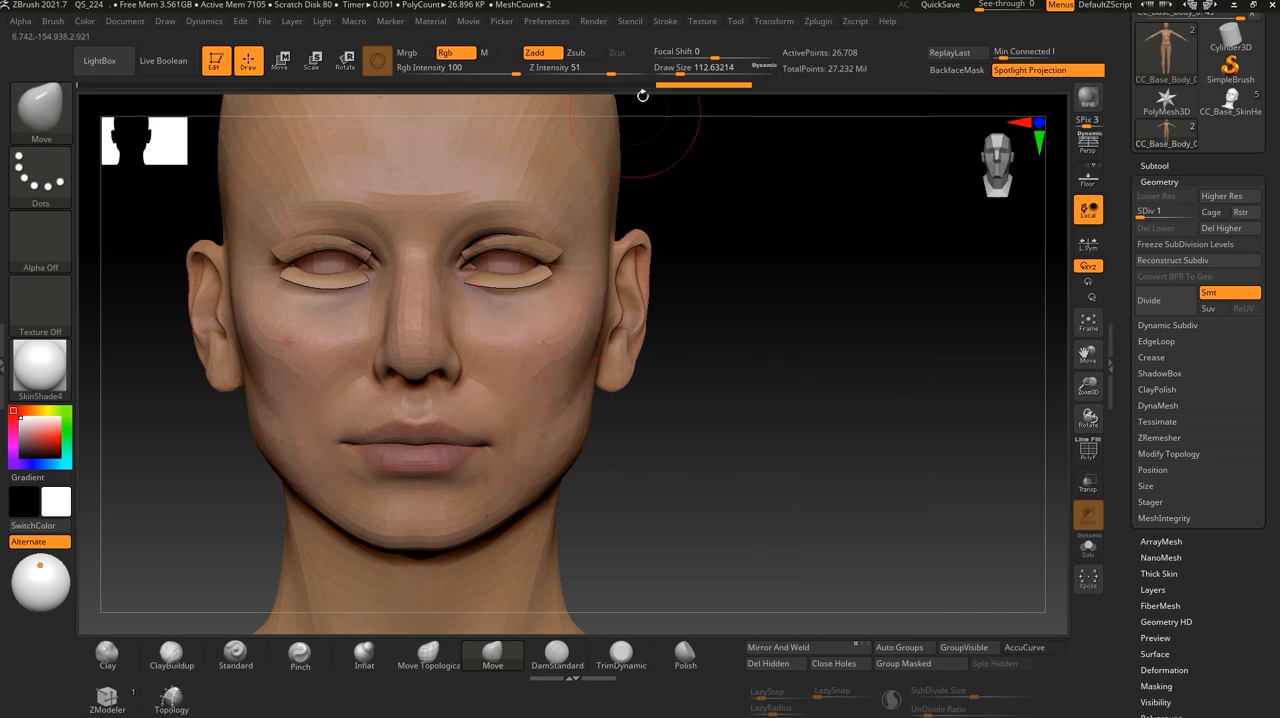
pyautogui.click(702, 21)
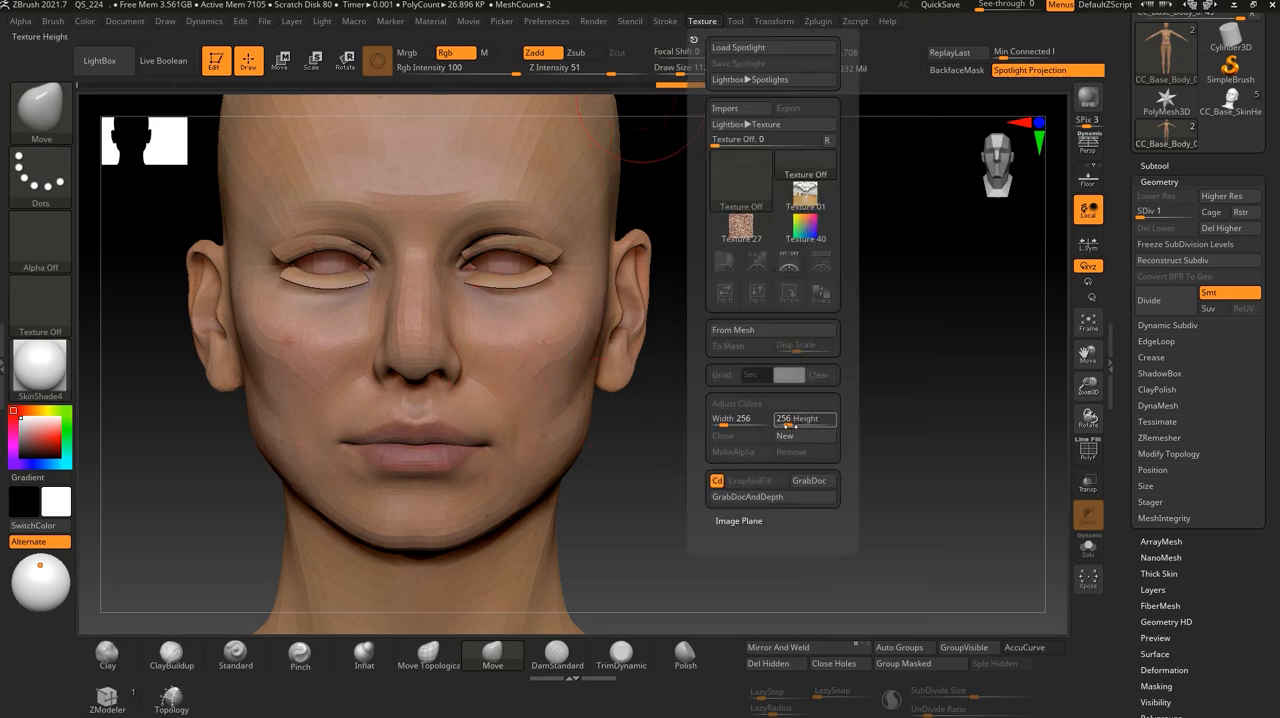
pyautogui.moveTo(745, 500)
pyautogui.mouseDown()
pyautogui.moveTo(600, 543)
pyautogui.moveTo(630, 535)
pyautogui.mouseUp()
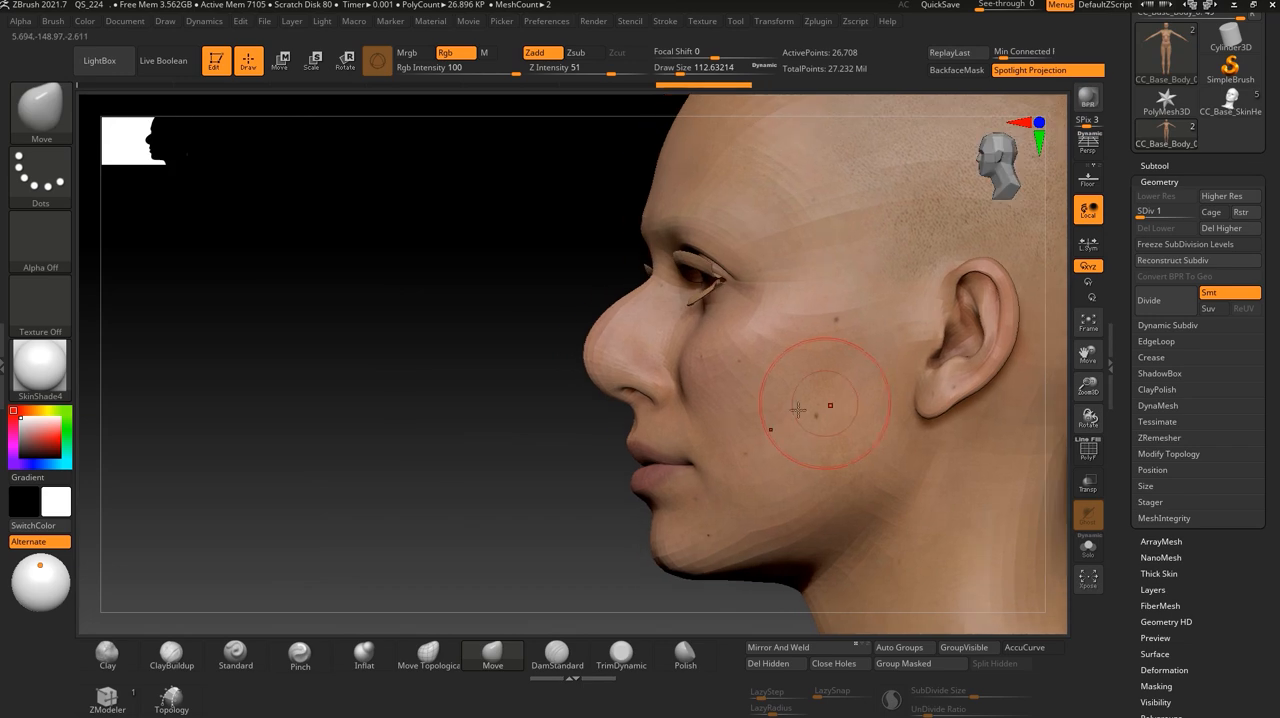
pyautogui.moveTo(543, 466); pyautogui.dragTo(676, 361)
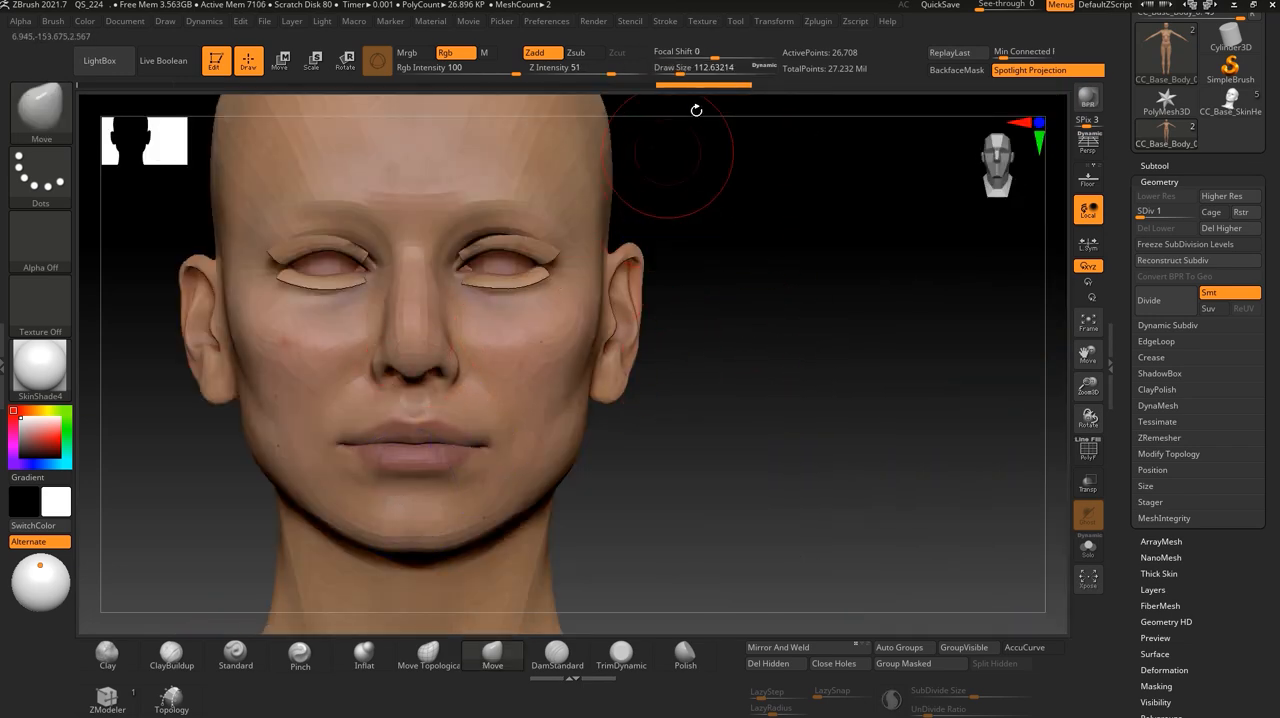
pyautogui.click(742, 23)
pyautogui.moveTo(704, 21)
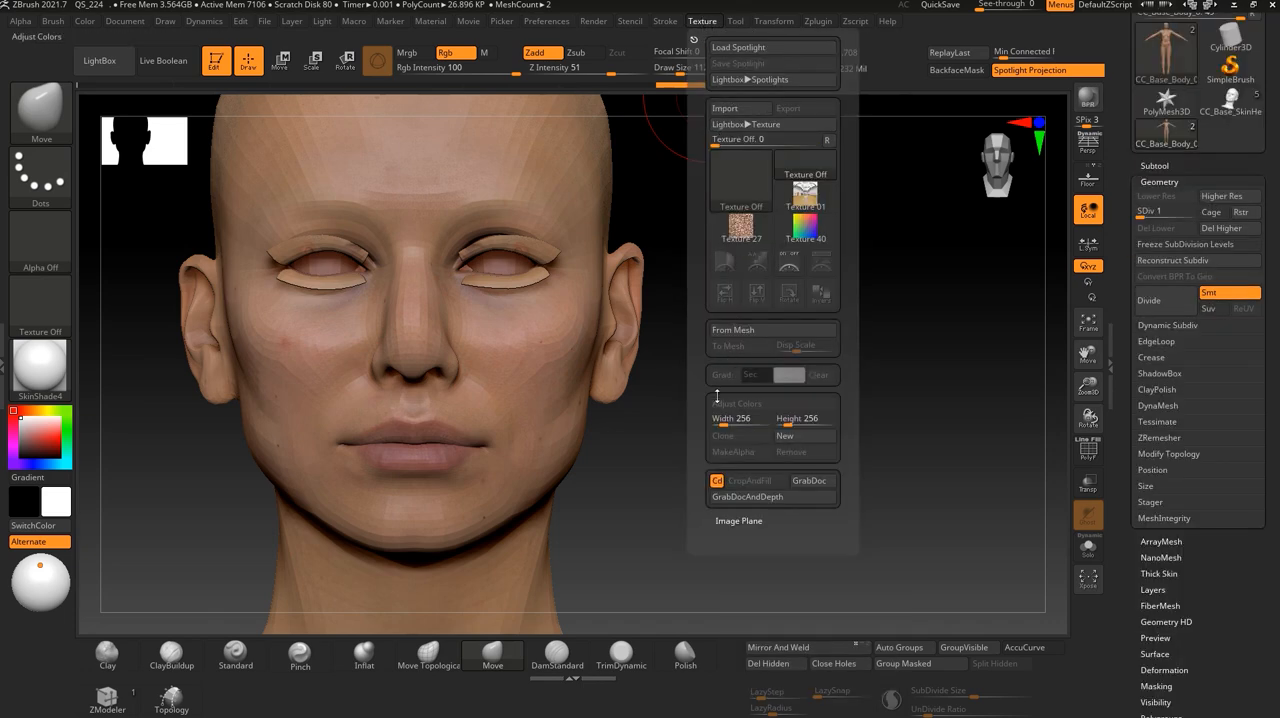
pyautogui.moveTo(783, 27)
pyautogui.click(824, 425)
# - Reshape the cheeks with symmetrical Move brush strokes at subdivision level 1
pyautogui.keyDown('alt'); pyautogui.moveTo(684, 375); pyautogui.dragTo(734, 337); pyautogui.keyUp('alt')
pyautogui.moveTo(507, 246); pyautogui.dragTo(524, 258)
pyautogui.moveTo(728, 247)
pyautogui.mouseDown()
pyautogui.moveTo(524, 258)
pyautogui.moveTo(548, 216)
pyautogui.mouseUp()
pyautogui.moveTo(252, 366); pyautogui.dragTo(352, 360)
pyautogui.moveTo(591, 240); pyautogui.dragTo(584, 214)
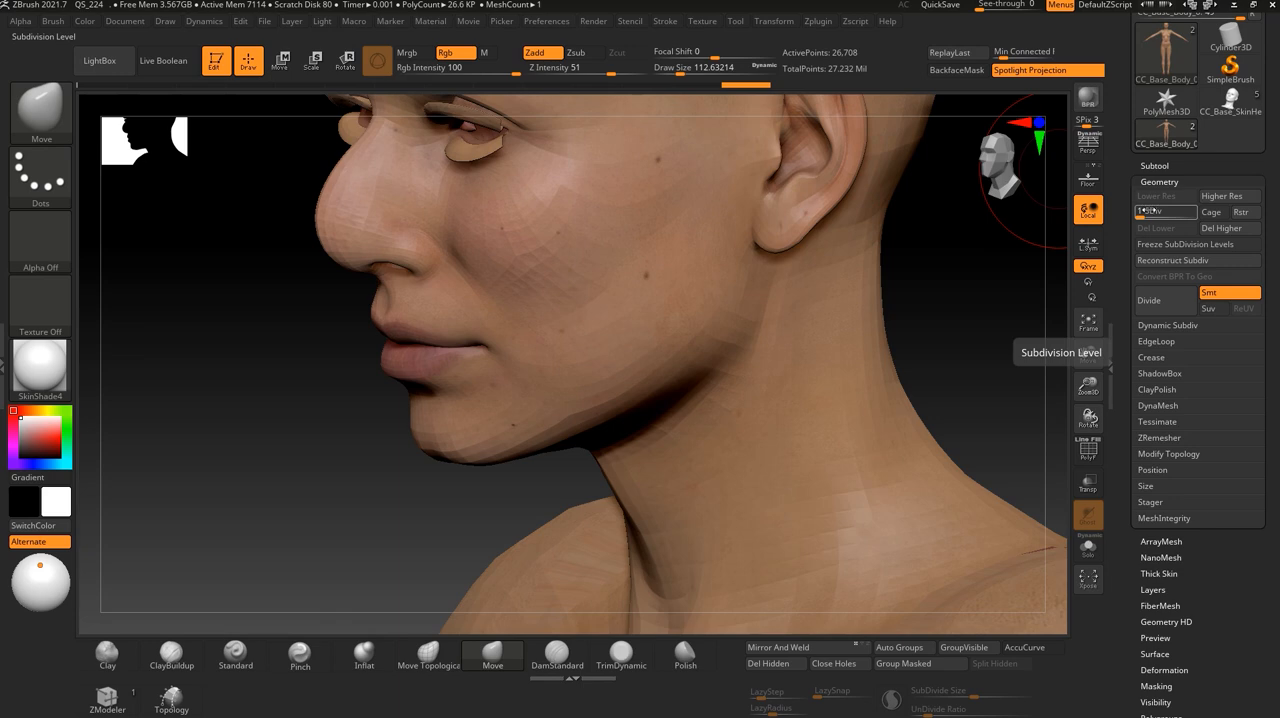
# - Raise the body's geometry to subdivision level 3 and on to level 6
pyautogui.moveTo(1150, 211); pyautogui.dragTo(1155, 212)
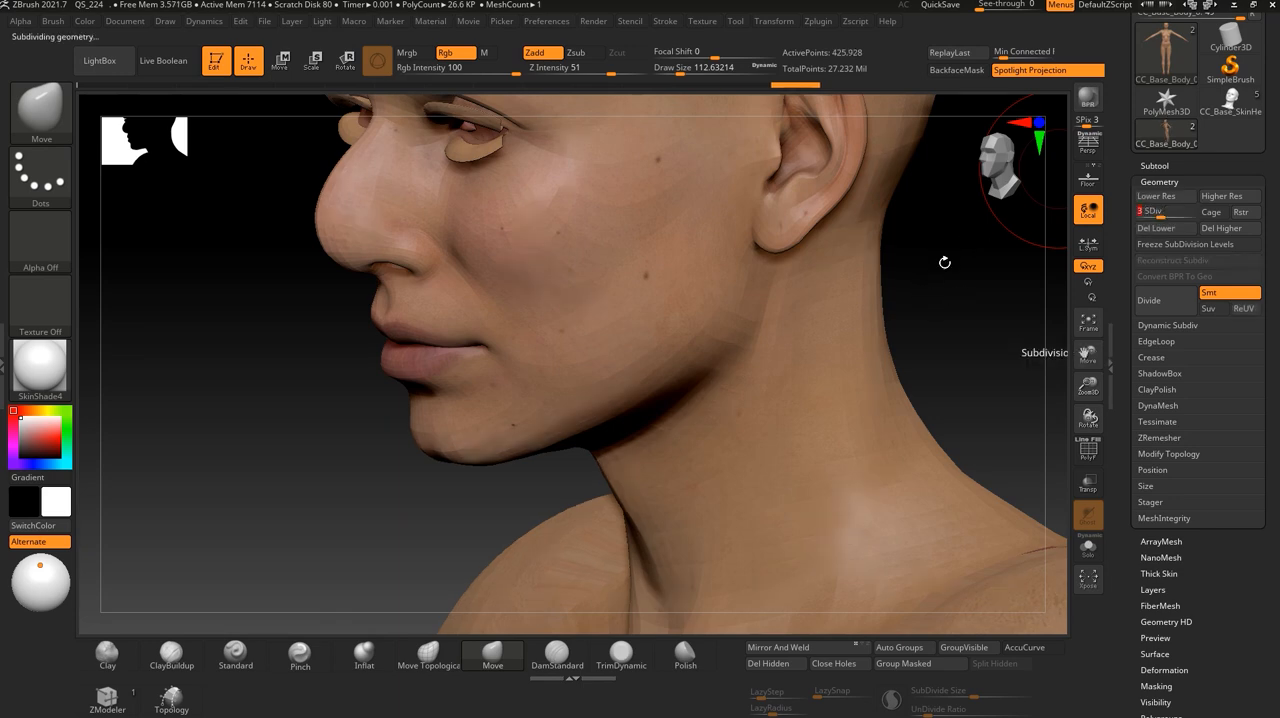
pyautogui.moveTo(943, 263); pyautogui.dragTo(505, 338)
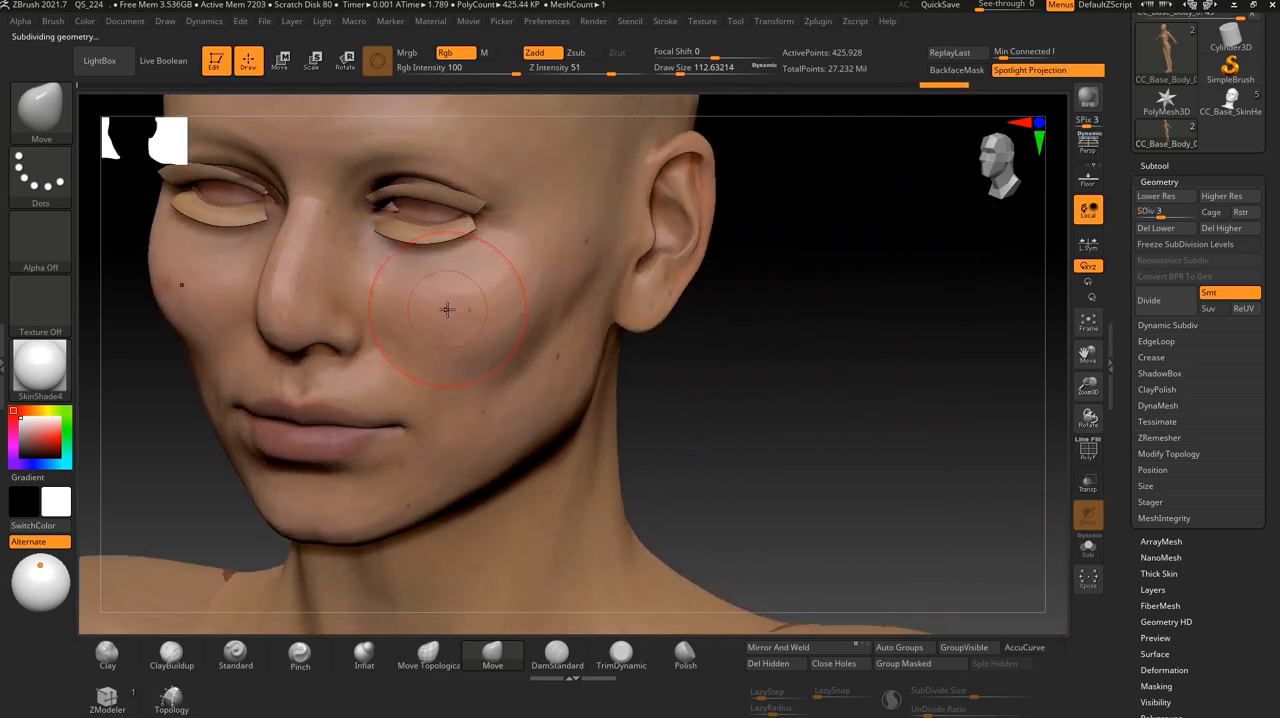
pyautogui.moveTo(1160, 207); pyautogui.dragTo(1196, 203)
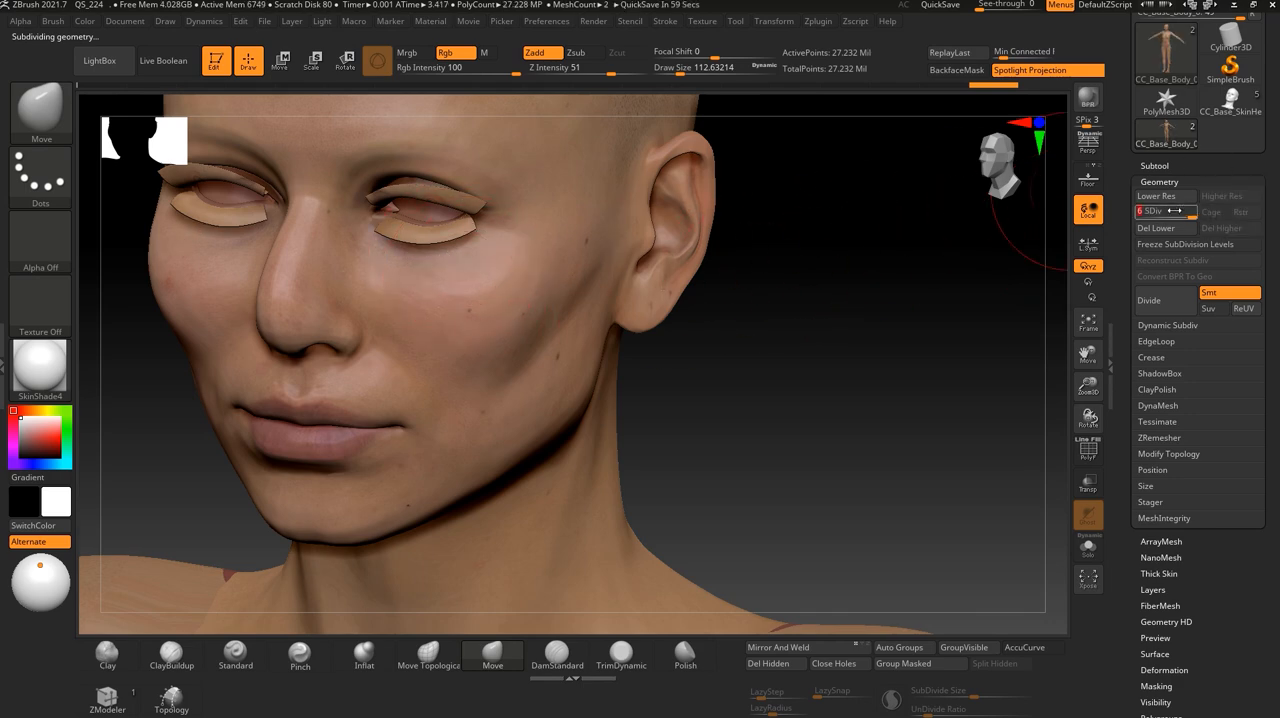
pyautogui.keyDown('alt'); pyautogui.moveTo(508, 320); pyautogui.dragTo(522, 326, button='right'); pyautogui.keyUp('alt')
# - Set up the Standard brush with the DragRect stroke and Alpha 23
pyautogui.click(34, 185)
pyautogui.click(57, 183)
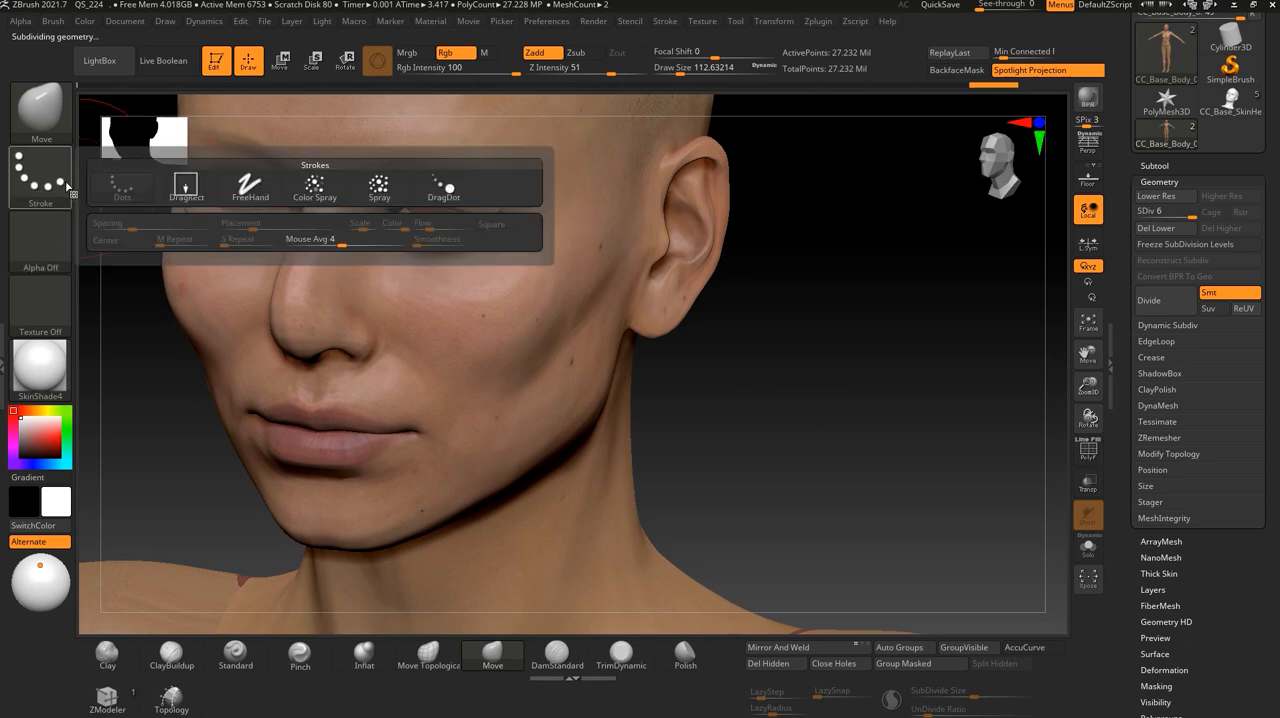
pyautogui.click(38, 122)
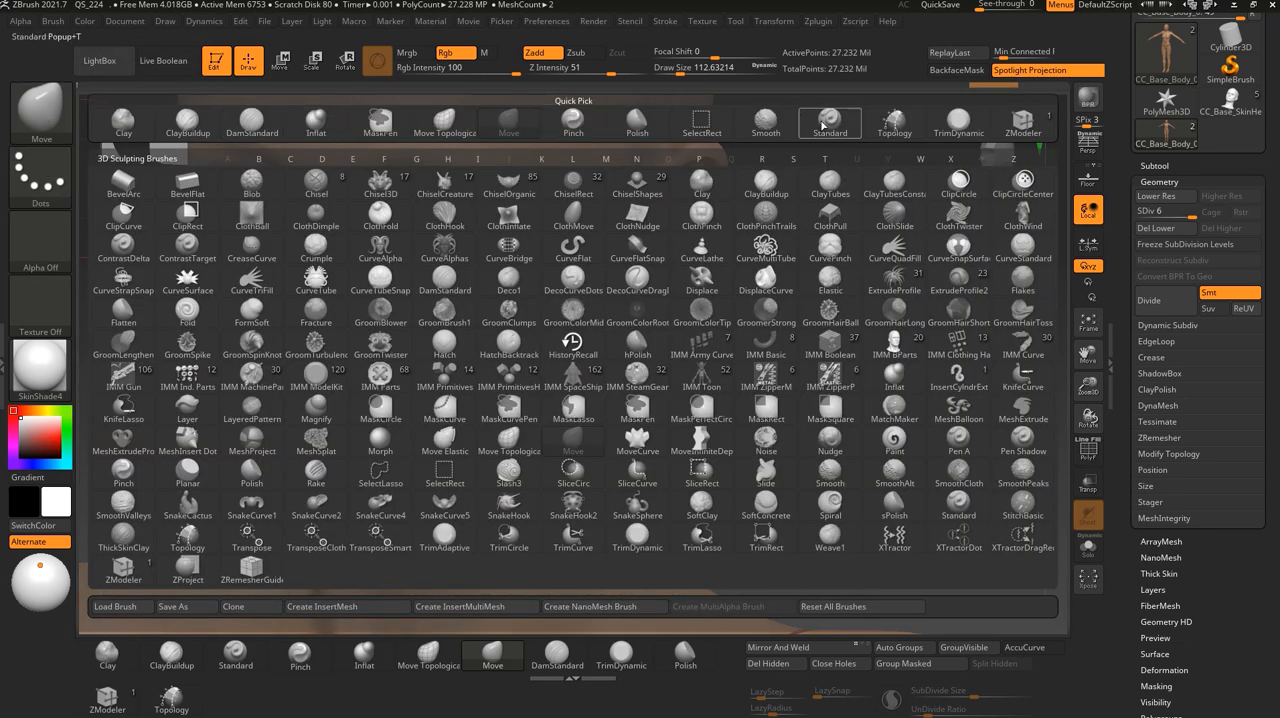
pyautogui.click(826, 126)
pyautogui.click(40, 173)
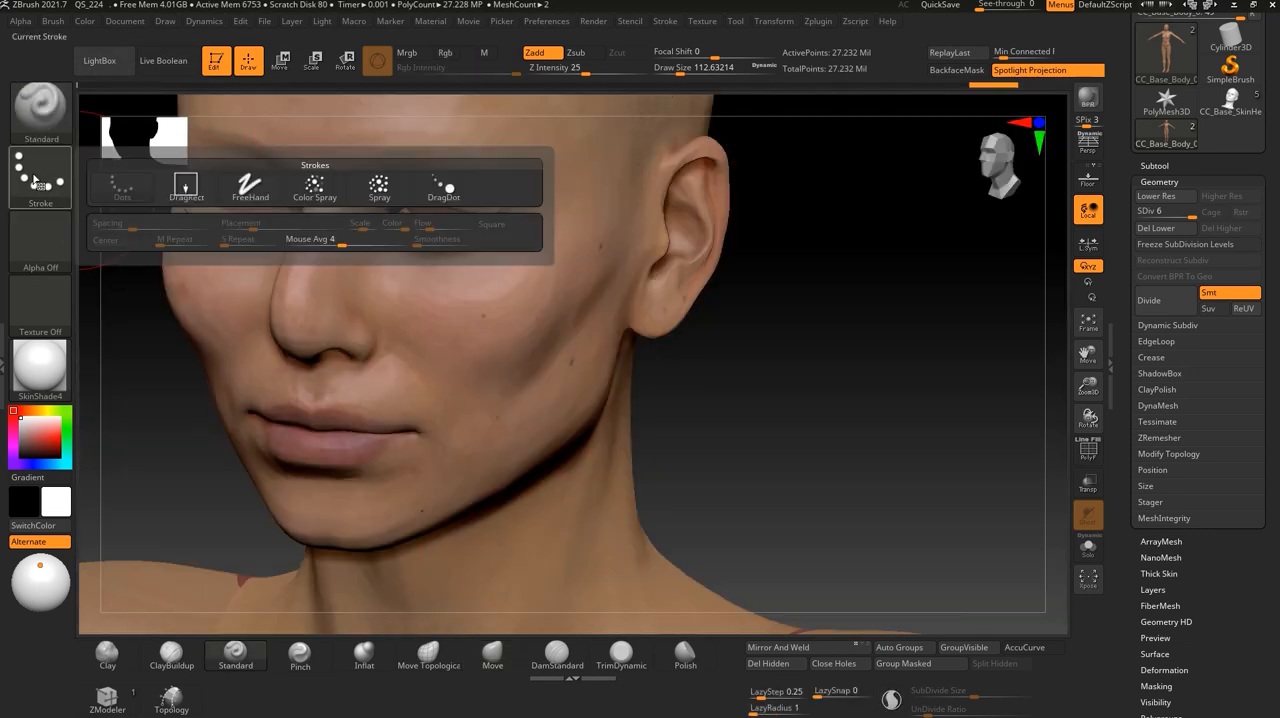
pyautogui.click(182, 188)
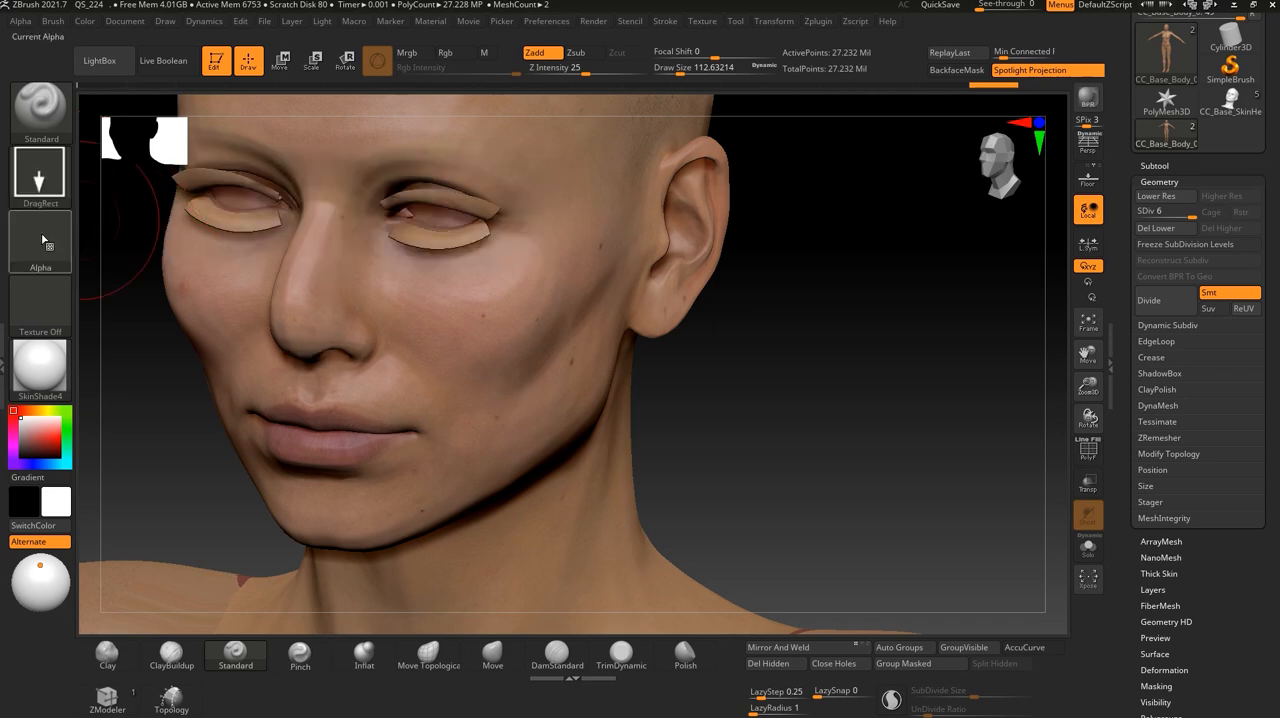
pyautogui.click(40, 240)
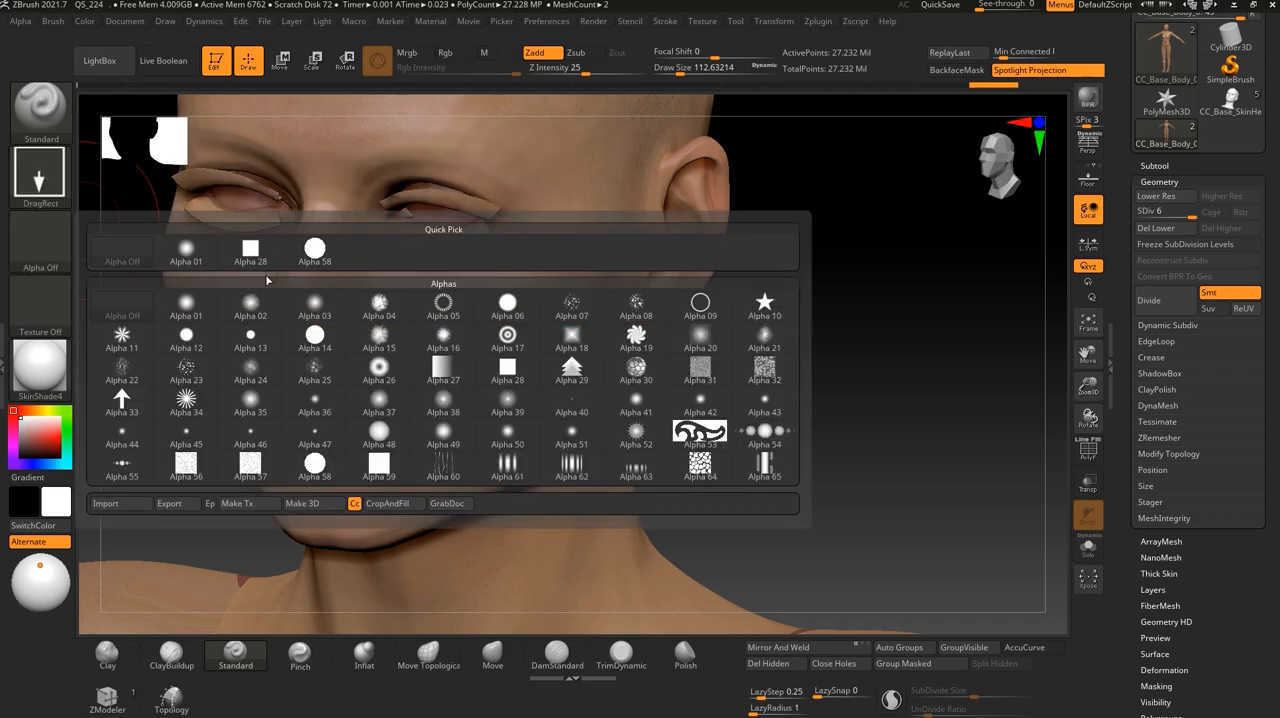
pyautogui.click(188, 368)
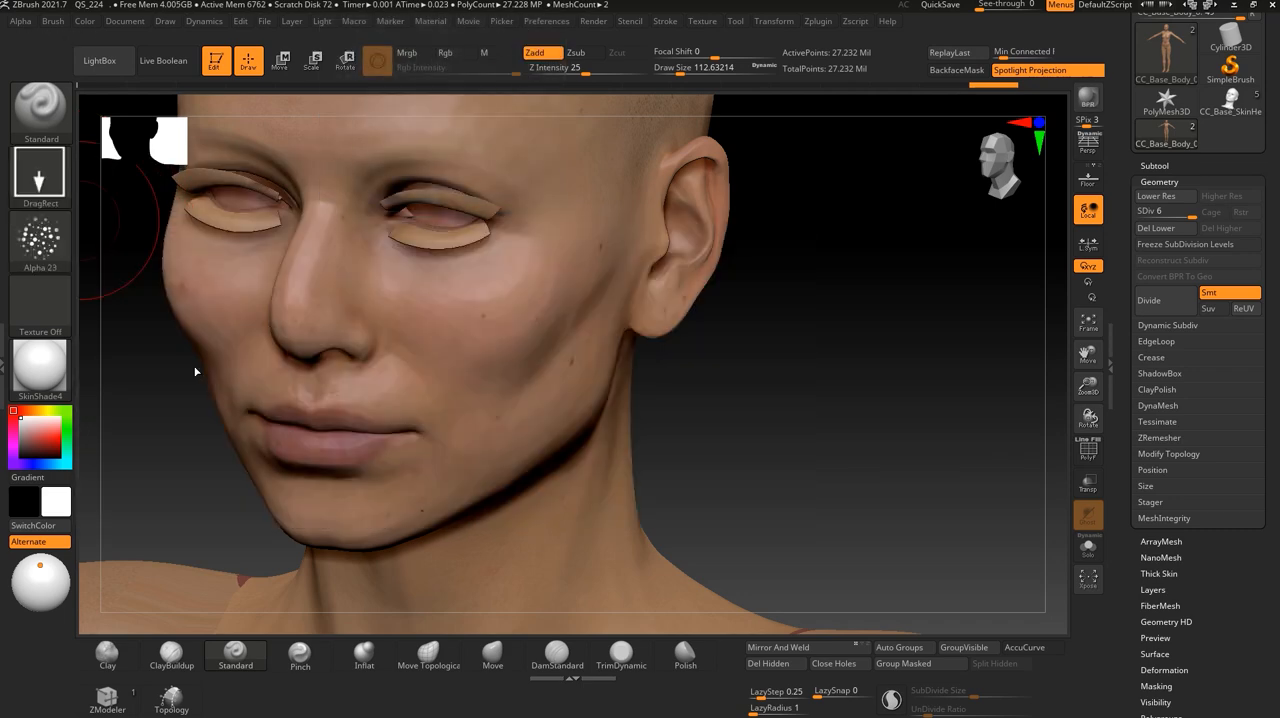
# - Stamp overlapping patches of raised skin bumps on both cheeks with the Alpha 23 brush
pyautogui.moveTo(508, 306); pyautogui.dragTo(534, 282)
pyautogui.moveTo(436, 328); pyautogui.dragTo(461, 288)
pyautogui.moveTo(475, 335); pyautogui.dragTo(507, 259)
pyautogui.moveTo(454, 304); pyautogui.dragTo(471, 271)
pyautogui.moveTo(505, 352)
pyautogui.mouseDown()
pyautogui.moveTo(513, 324)
pyautogui.moveTo(477, 336)
pyautogui.mouseUp()
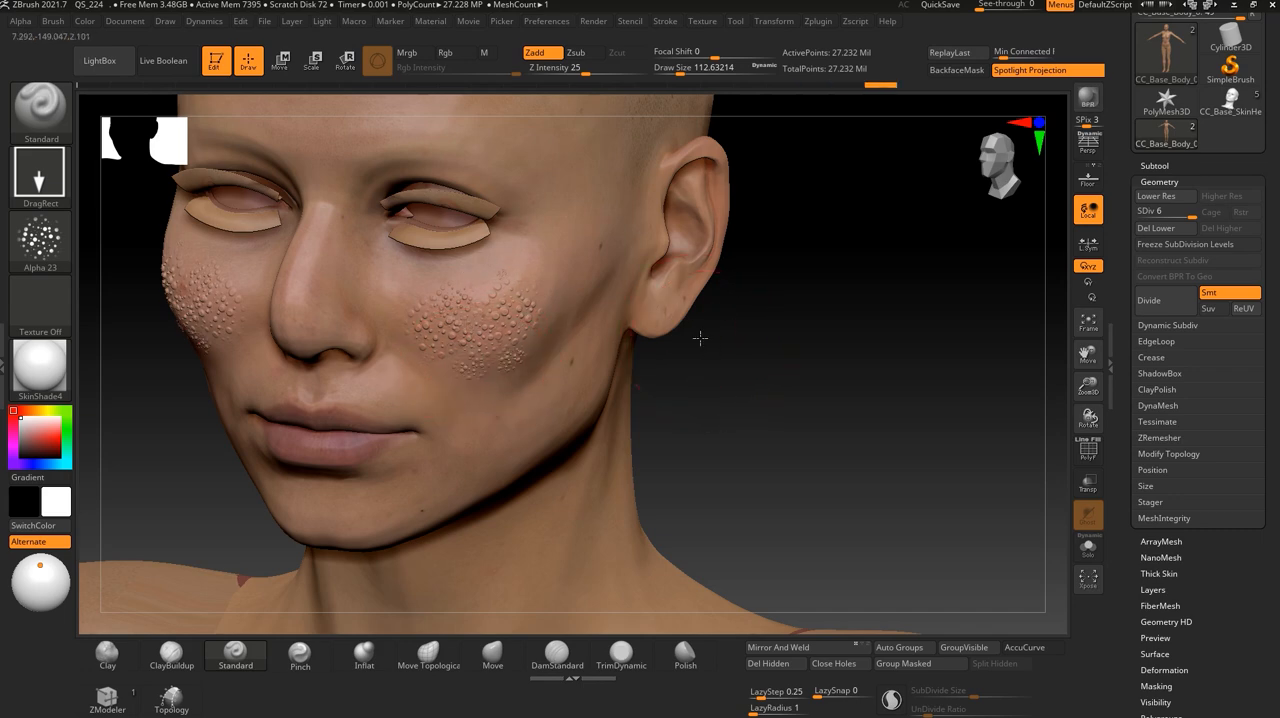
pyautogui.moveTo(700, 338); pyautogui.dragTo(620, 345)
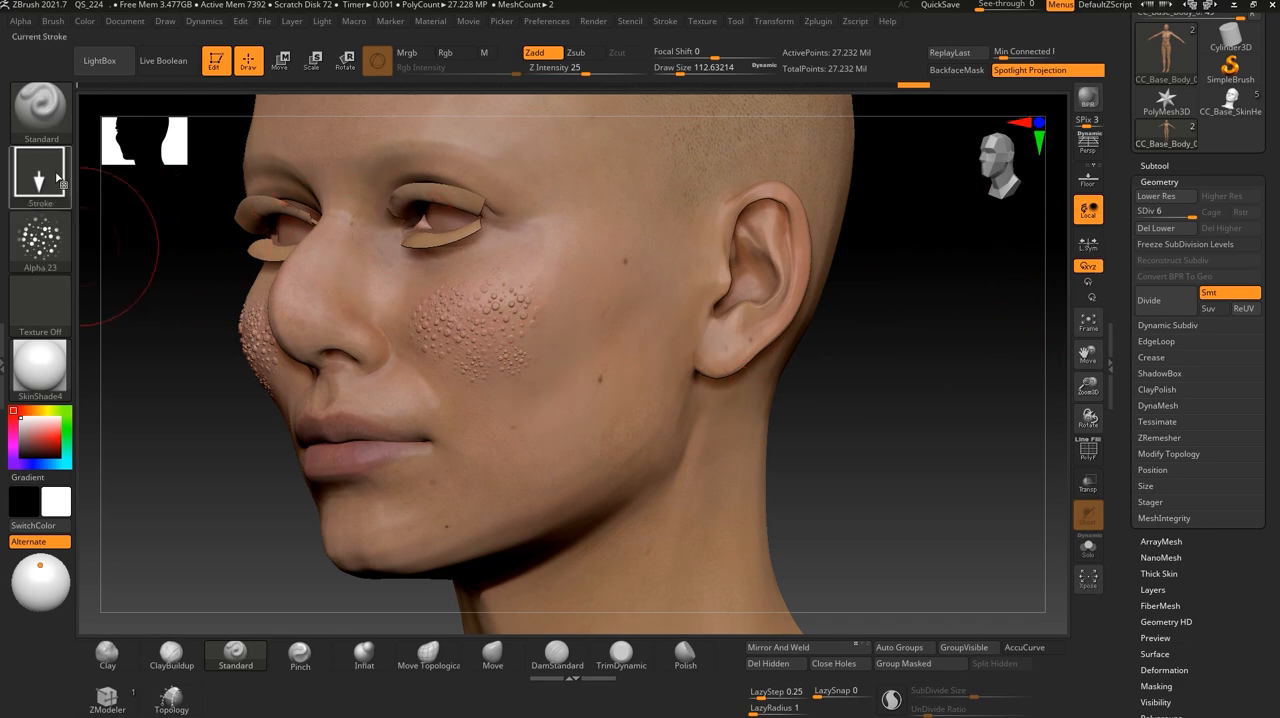
# - Switch to the Move brush and lightly smooth the raised skin bumps on both cheeks at the highest subdivision level
pyautogui.click(40, 120)
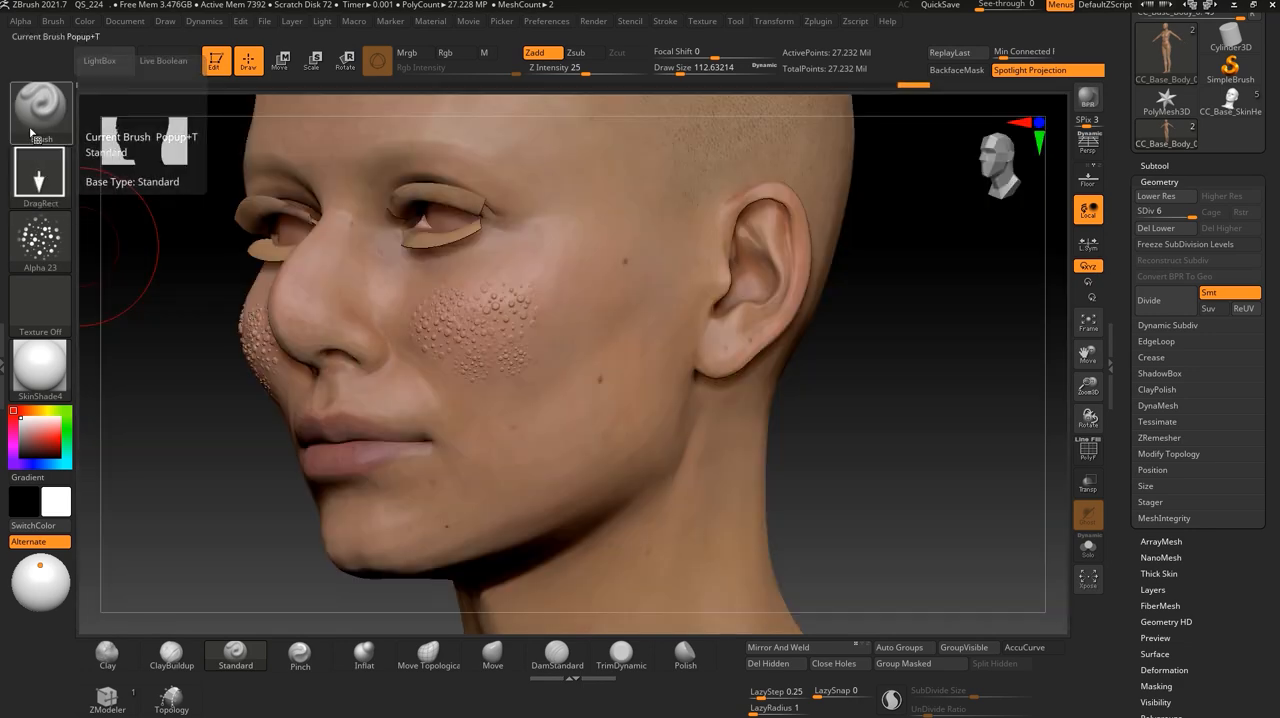
pyautogui.click(40, 110)
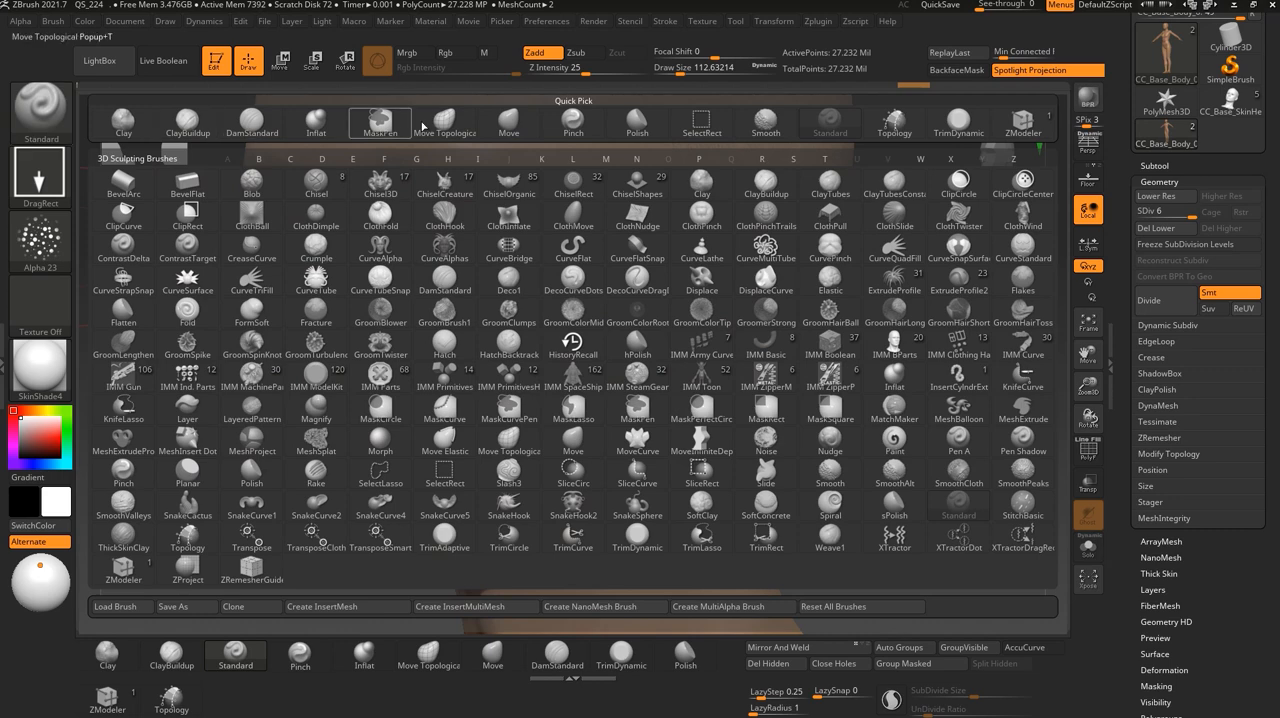
pyautogui.click(508, 120)
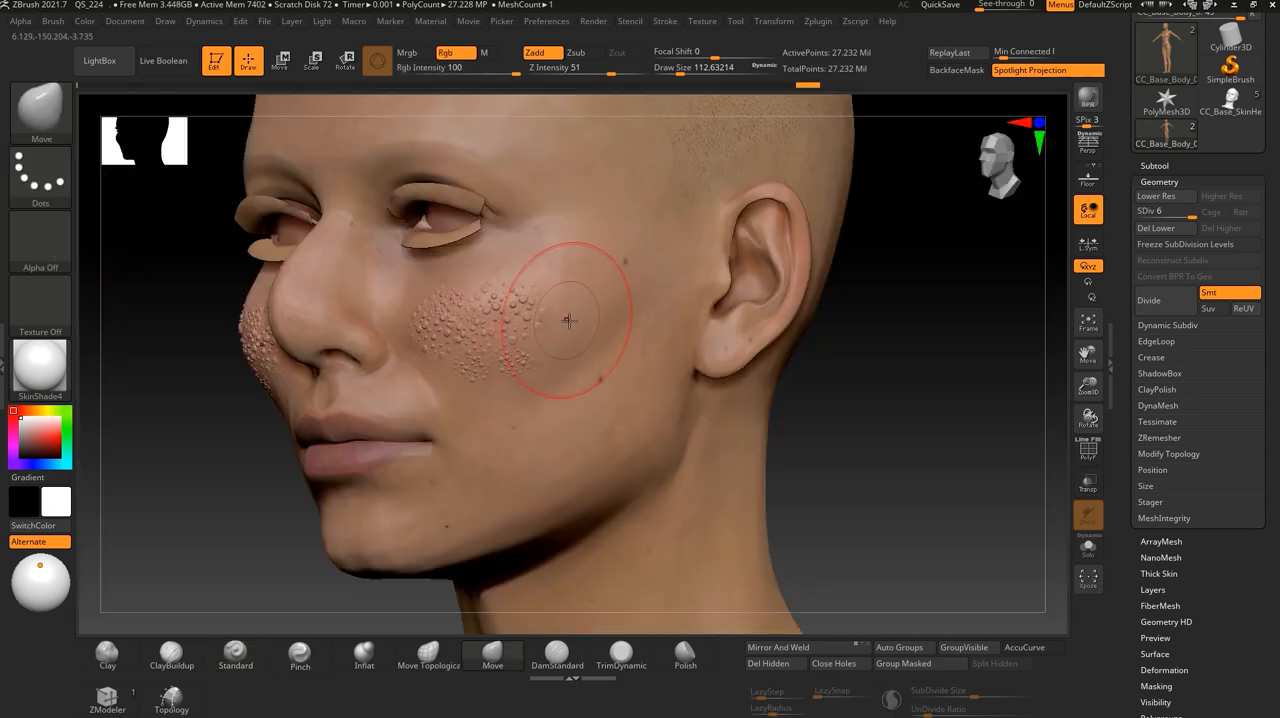
pyautogui.press('shift')
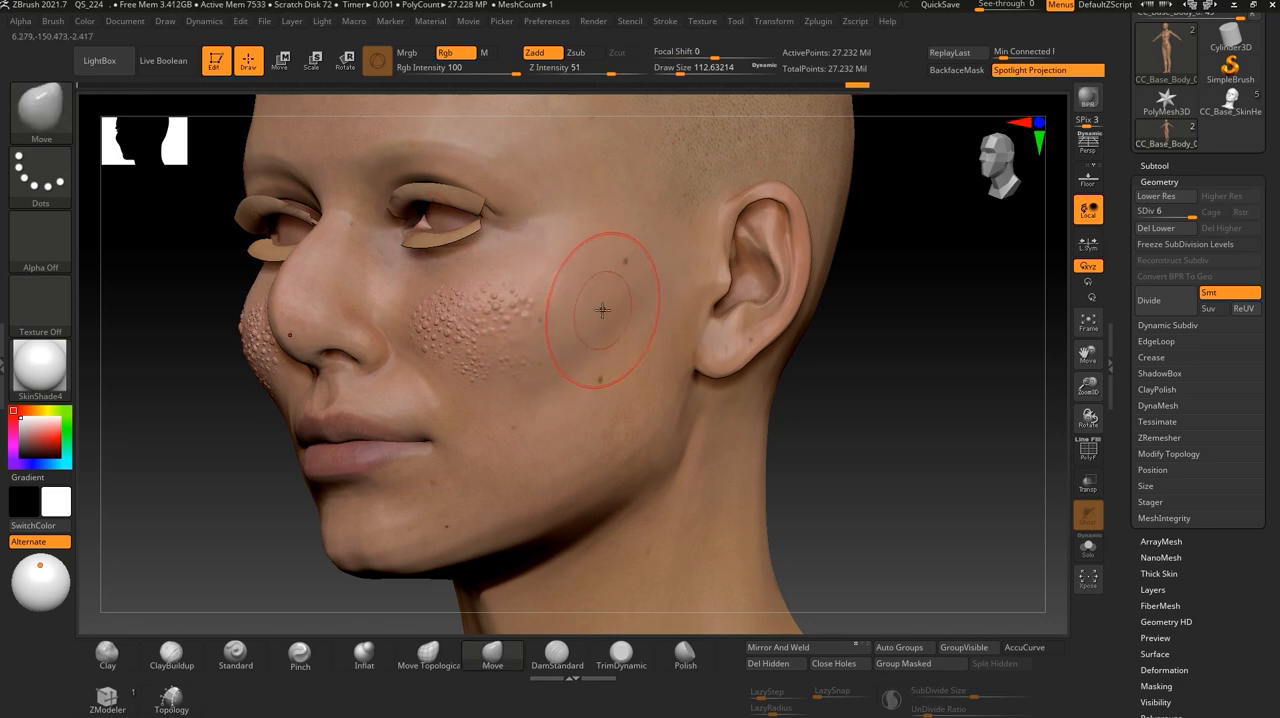
# - Lower the body to subdivision level 3 and smooth away the outer skin bumps on both cheeks
pyautogui.click(1177, 211)
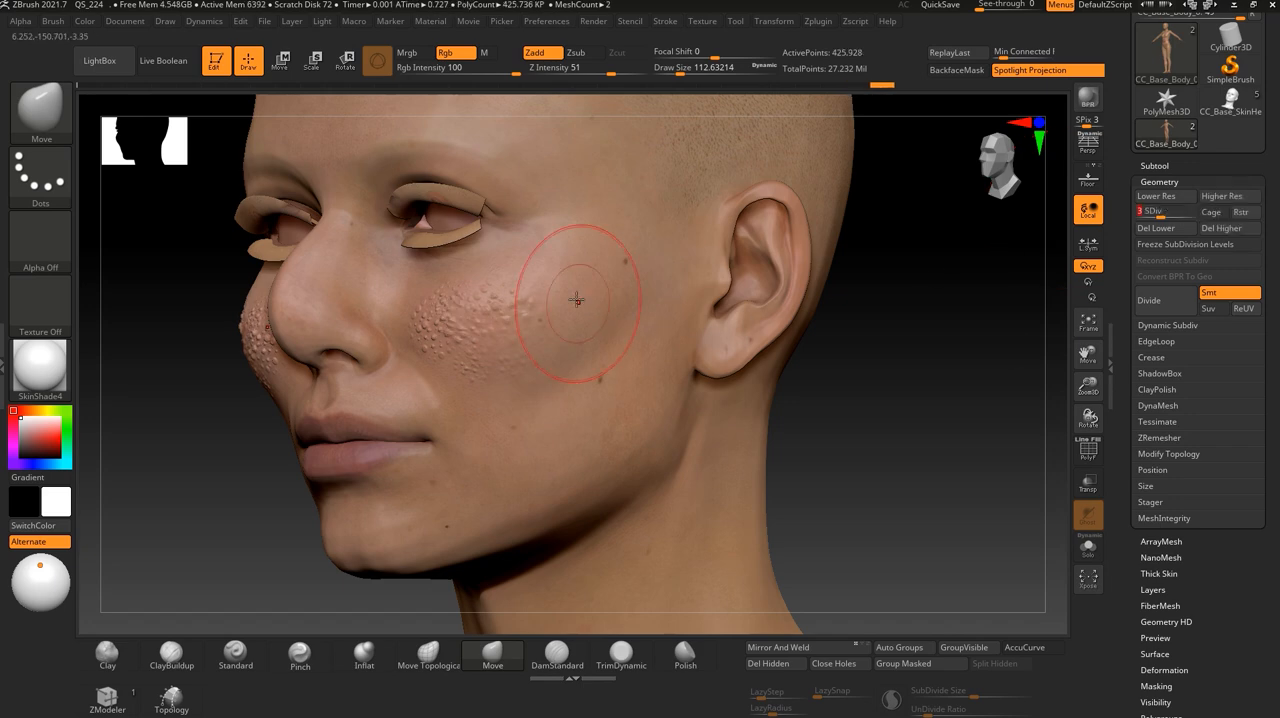
pyautogui.press('shift')
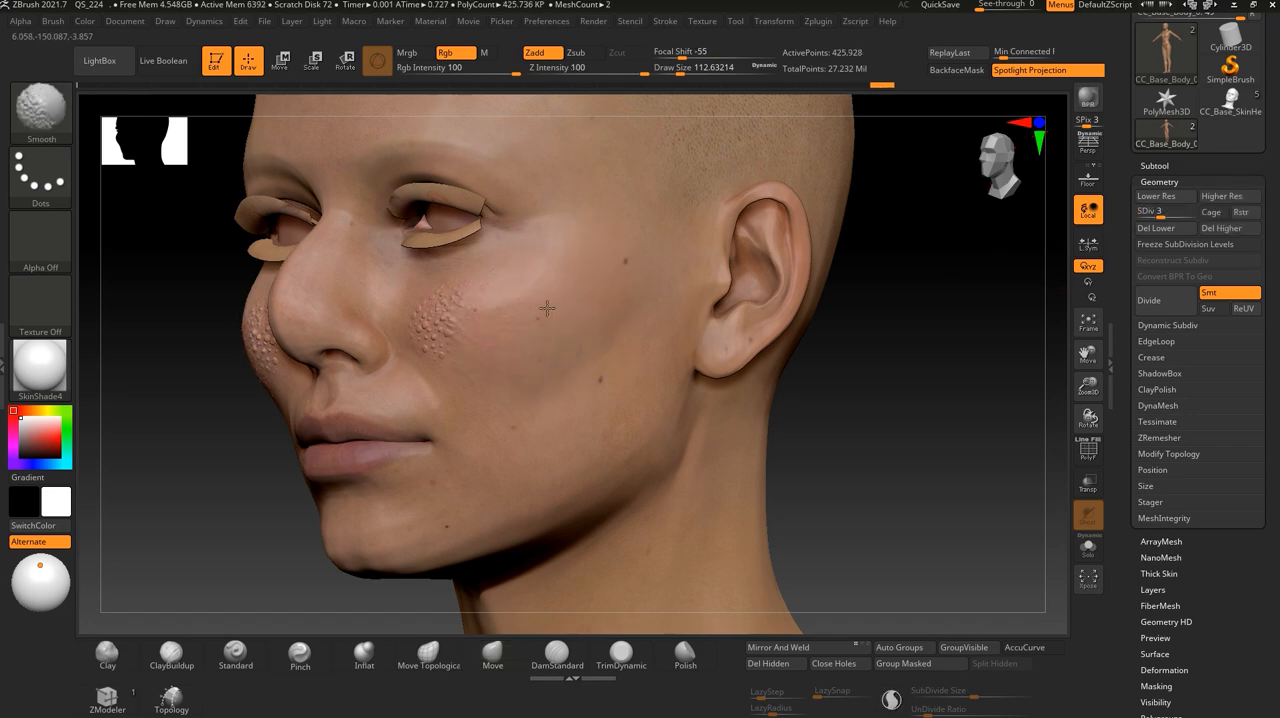
pyautogui.keyDown('shift'); pyautogui.moveTo(505, 357); pyautogui.dragTo(509, 359); pyautogui.keyUp('shift')
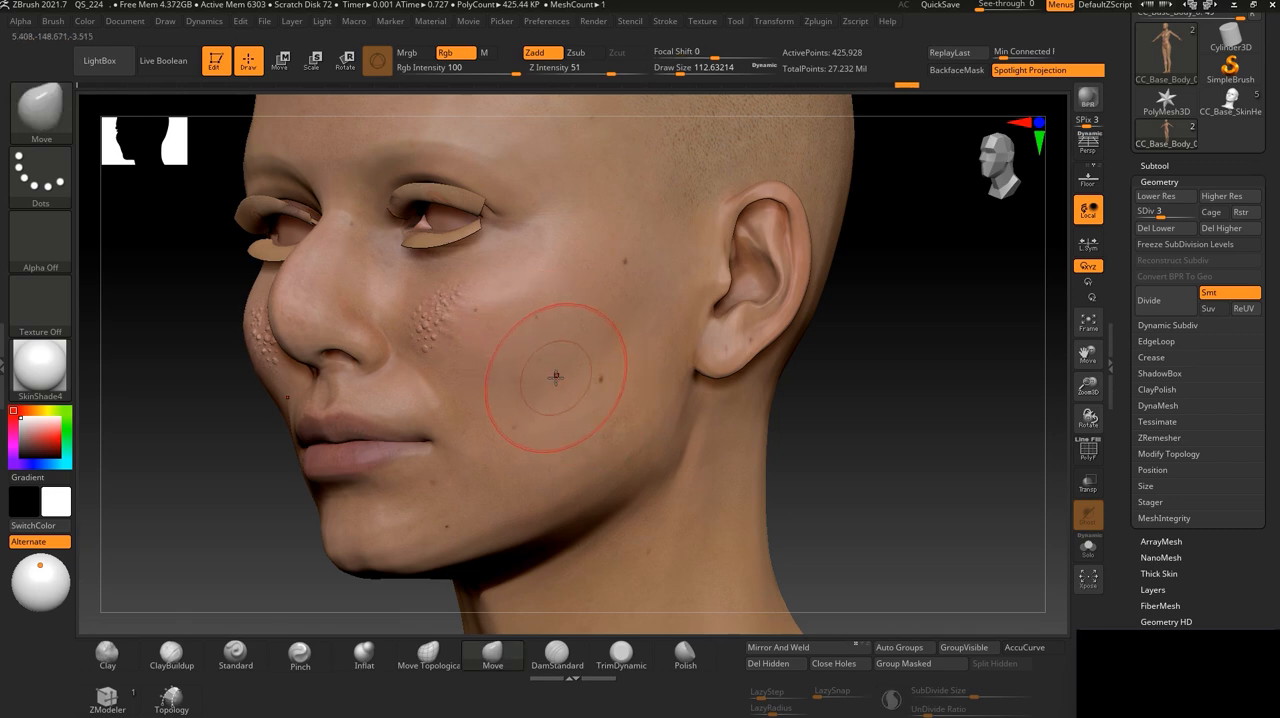
pyautogui.keyDown('alt'); pyautogui.moveTo(819, 428); pyautogui.dragTo(765, 420); pyautogui.keyUp('alt')
pyautogui.keyDown('shift'); pyautogui.moveTo(586, 360); pyautogui.dragTo(532, 340); pyautogui.keyUp('shift')
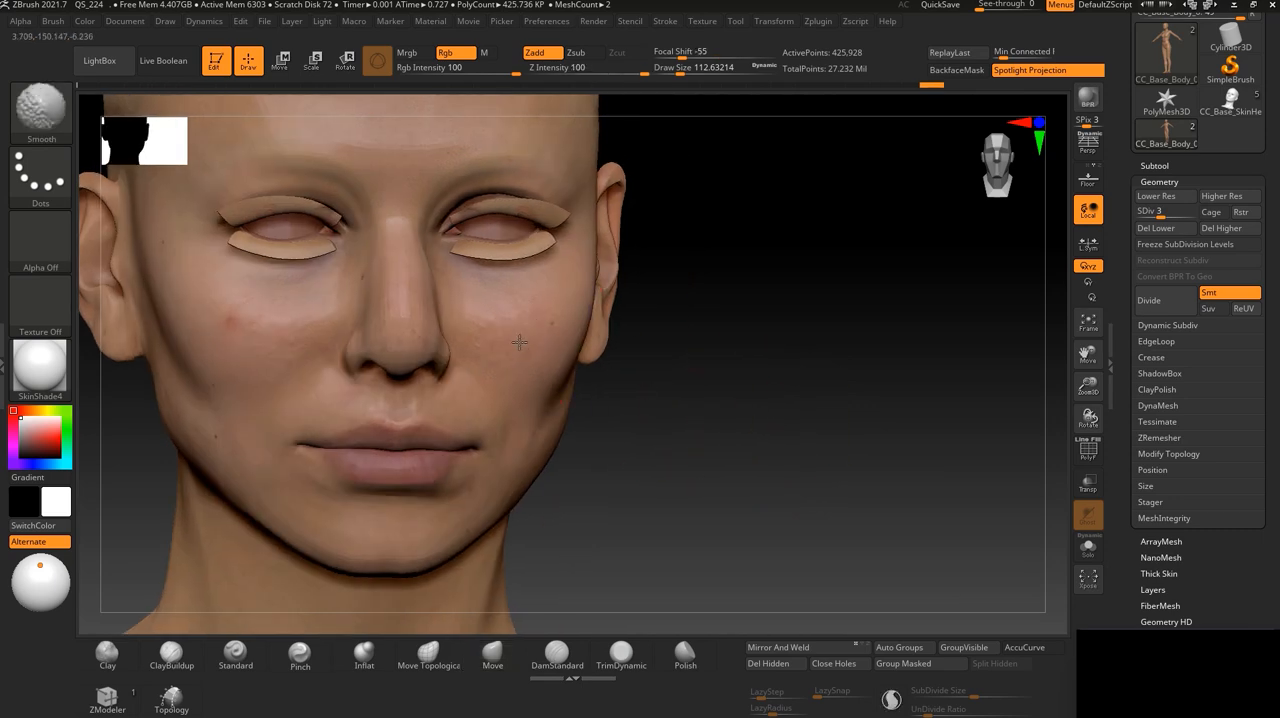
pyautogui.hotkey('ctrl', 'z')
# - Set the body's geometry to subdivision level 1
pyautogui.moveTo(754, 431); pyautogui.dragTo(779, 477)
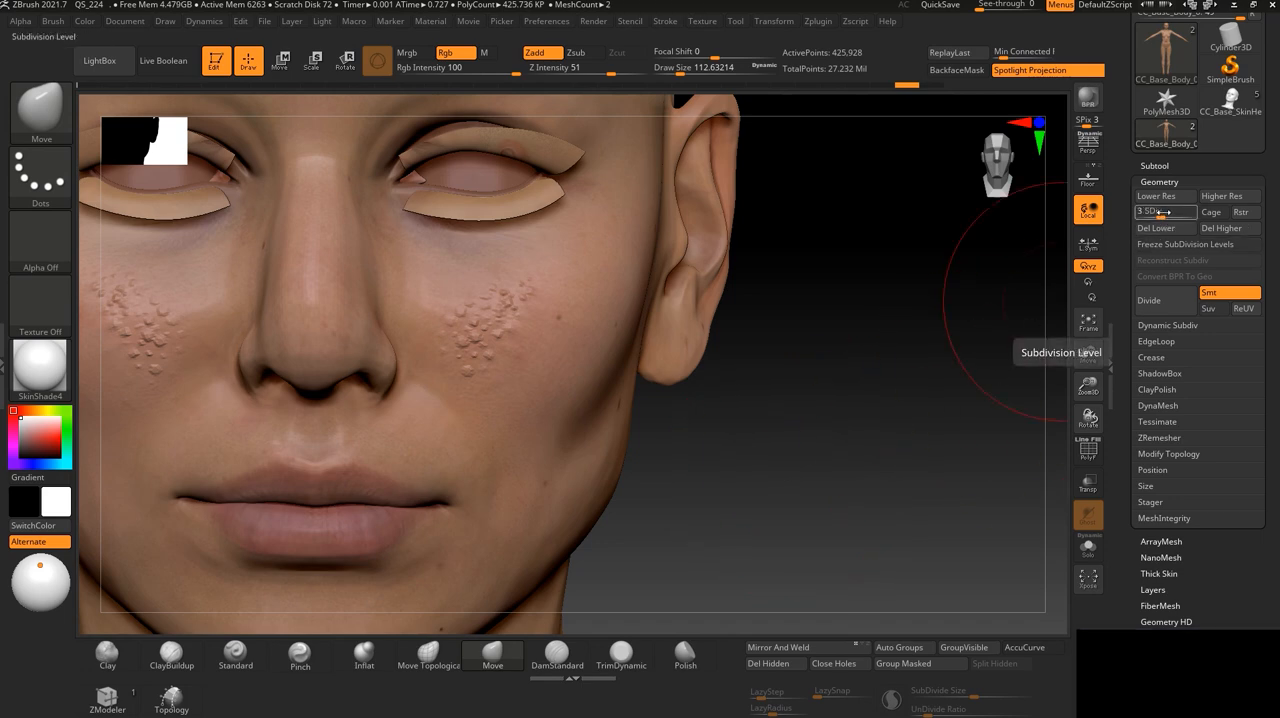
pyautogui.moveTo(1163, 212); pyautogui.dragTo(1152, 213)
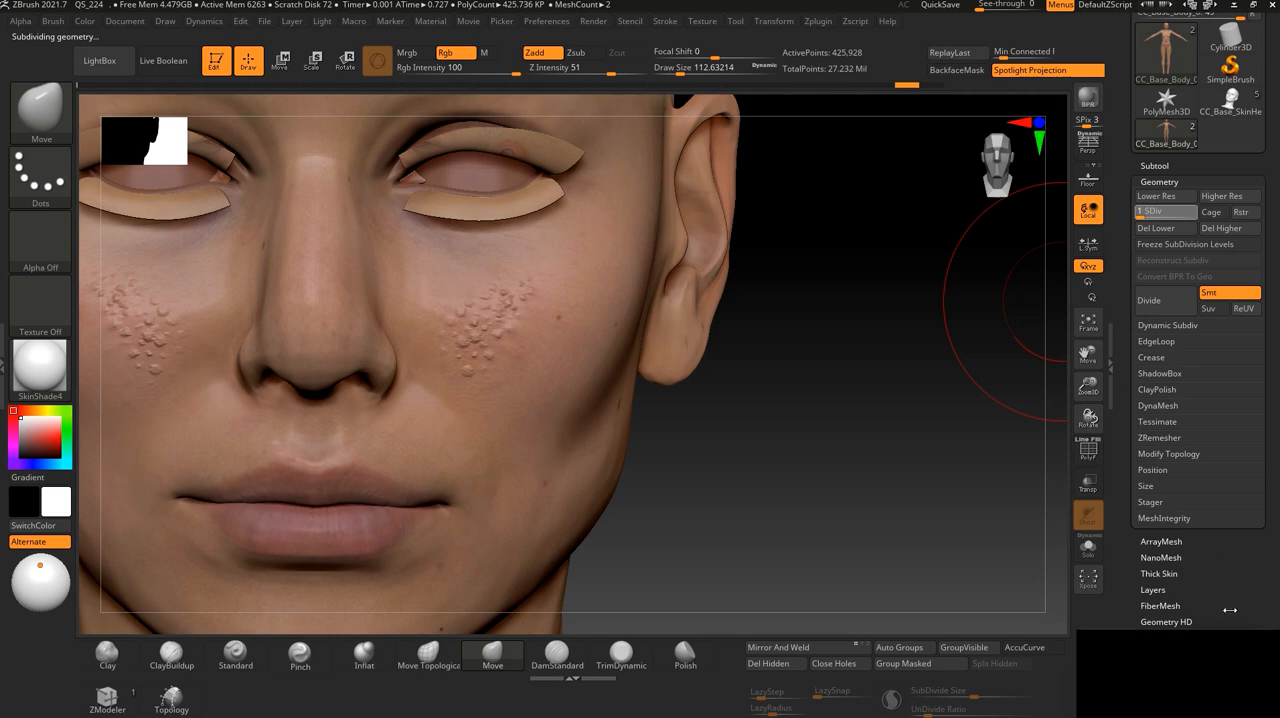
# - Create a 32-bit displacement map of the body with DPSubPix set to 4 and Flip V enabled
pyautogui.scroll(-3, 1228, 578)
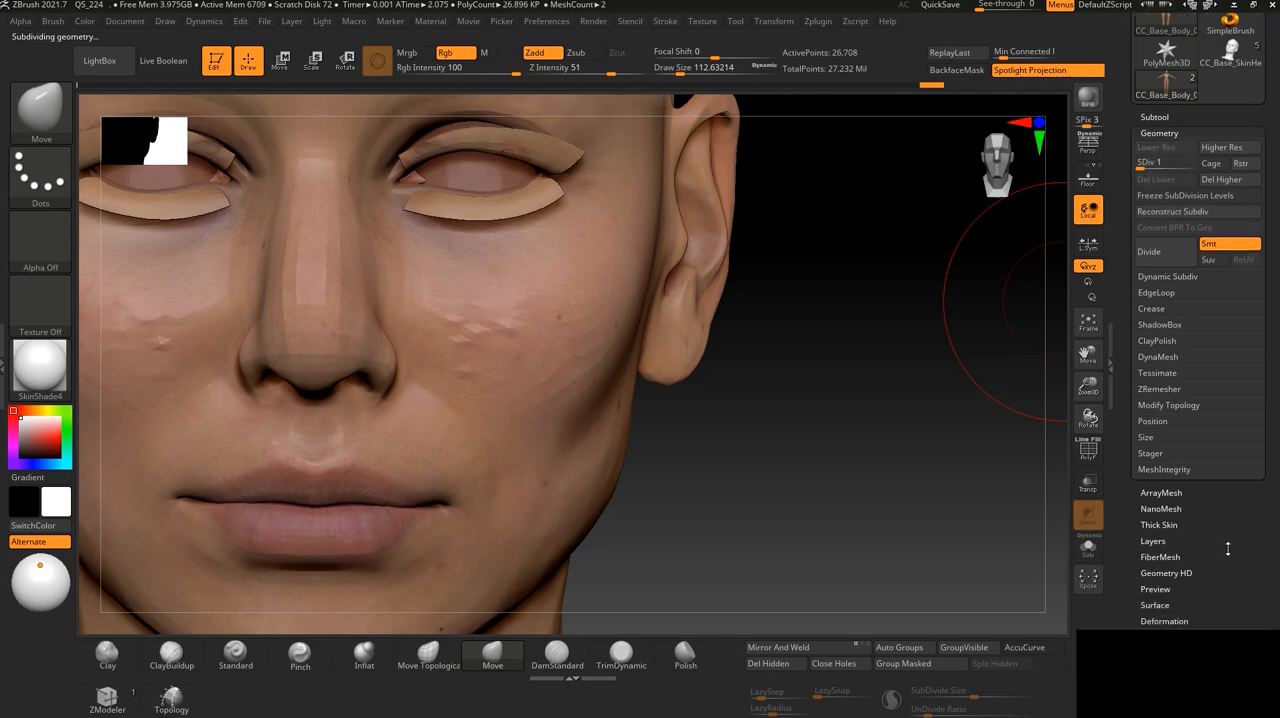
pyautogui.scroll(-3, 1223, 520)
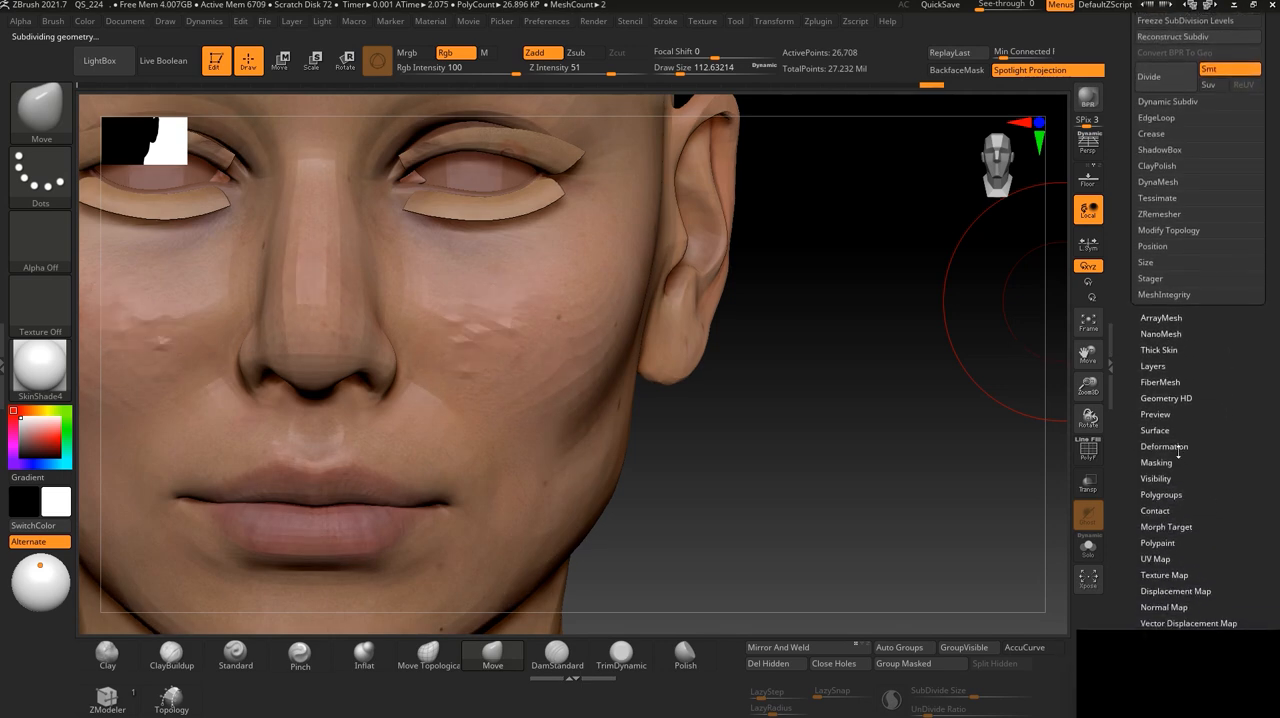
pyautogui.click(1175, 591)
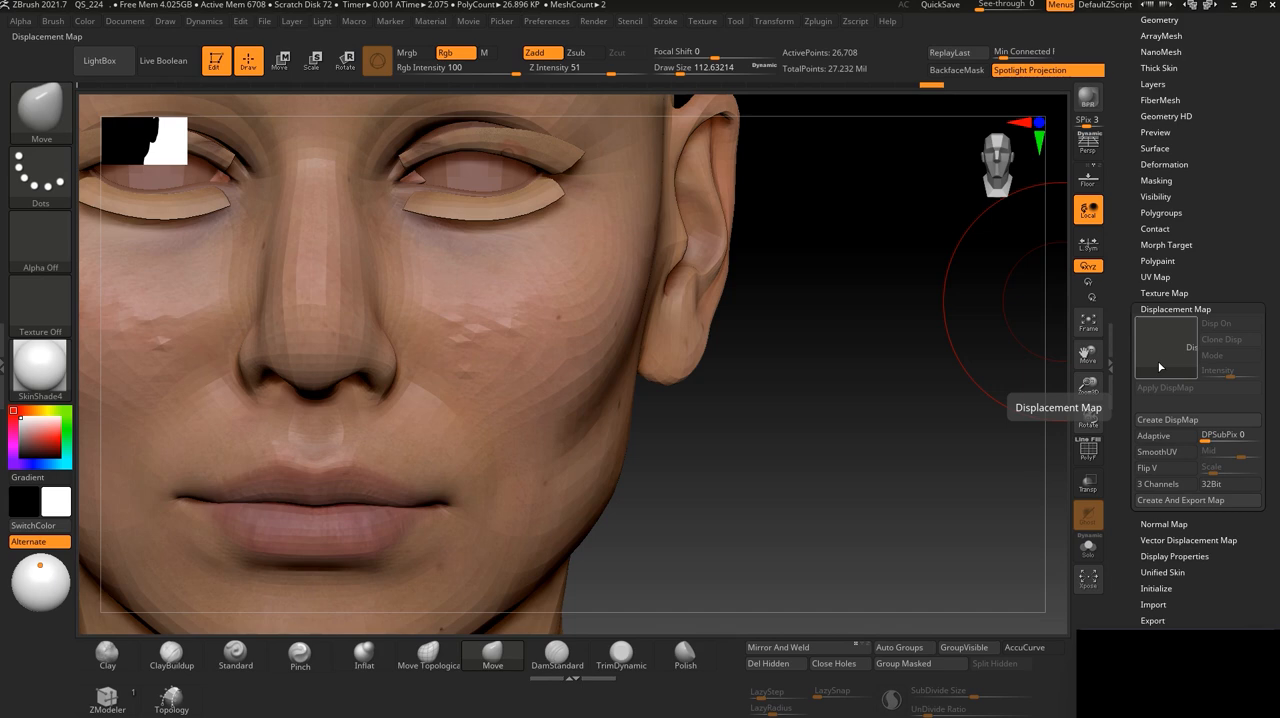
pyautogui.click(1204, 438)
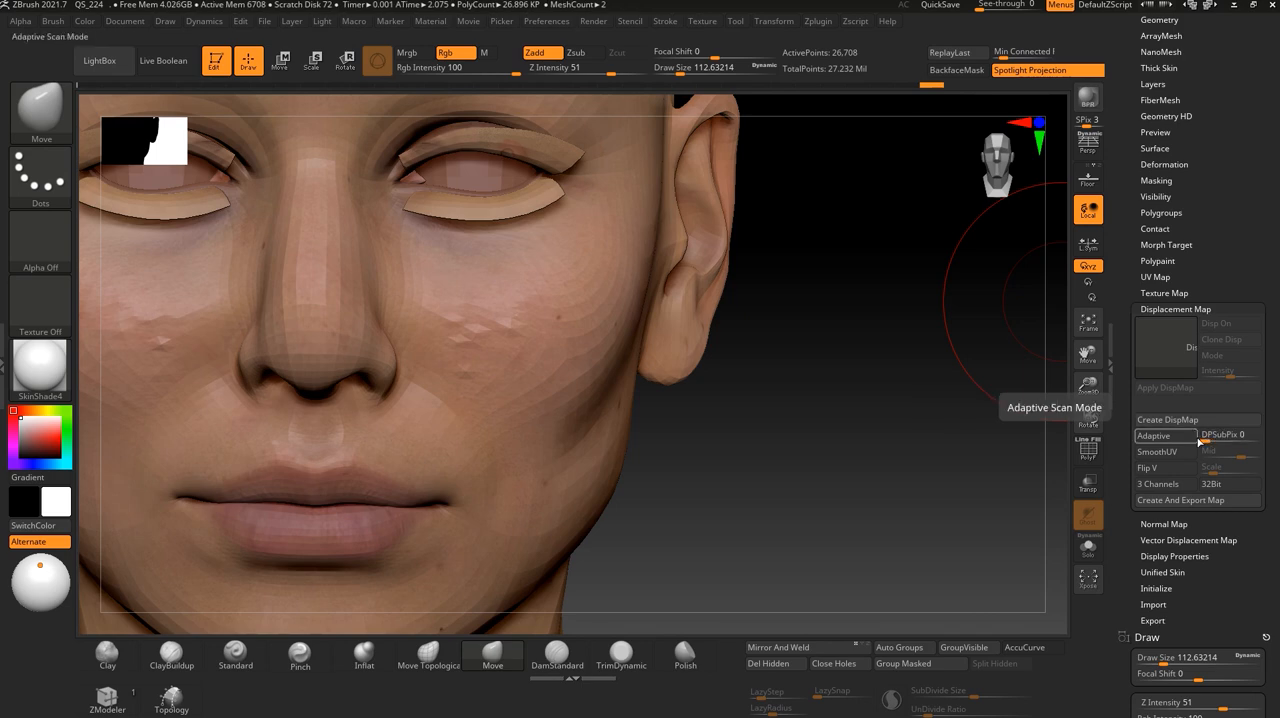
pyautogui.moveTo(1205, 440); pyautogui.dragTo(1231, 442)
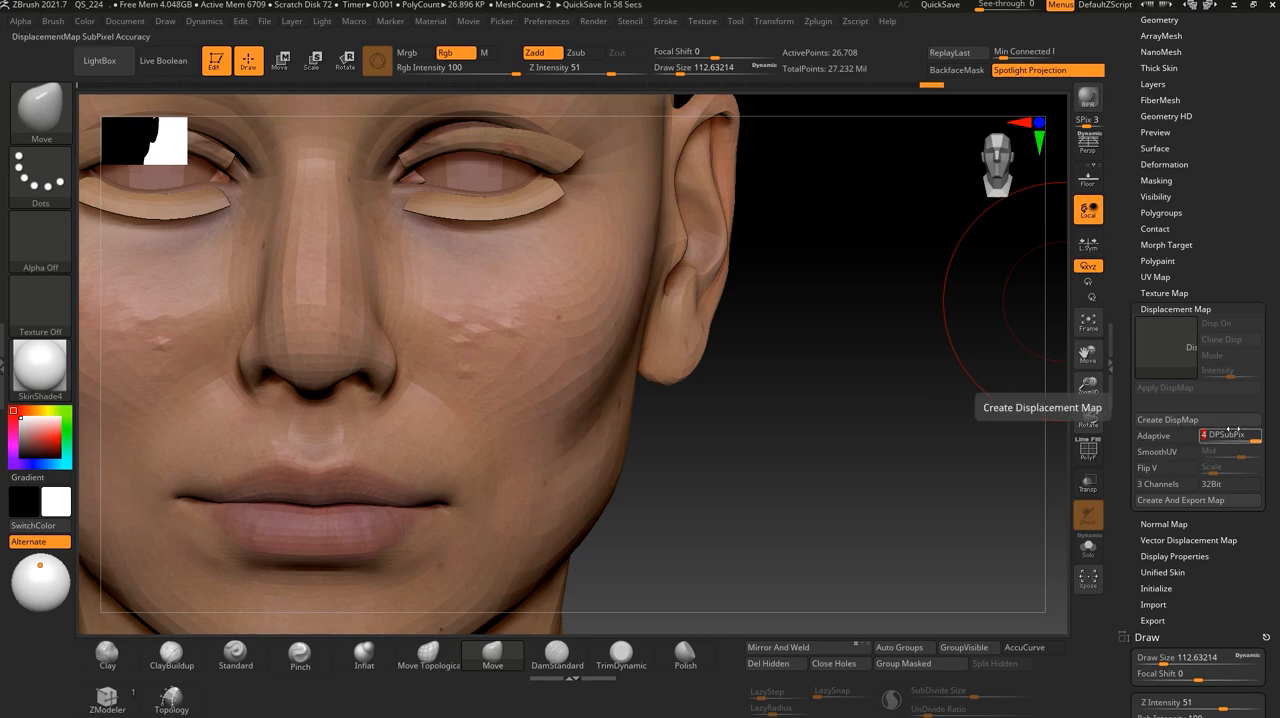
pyautogui.click(1164, 469)
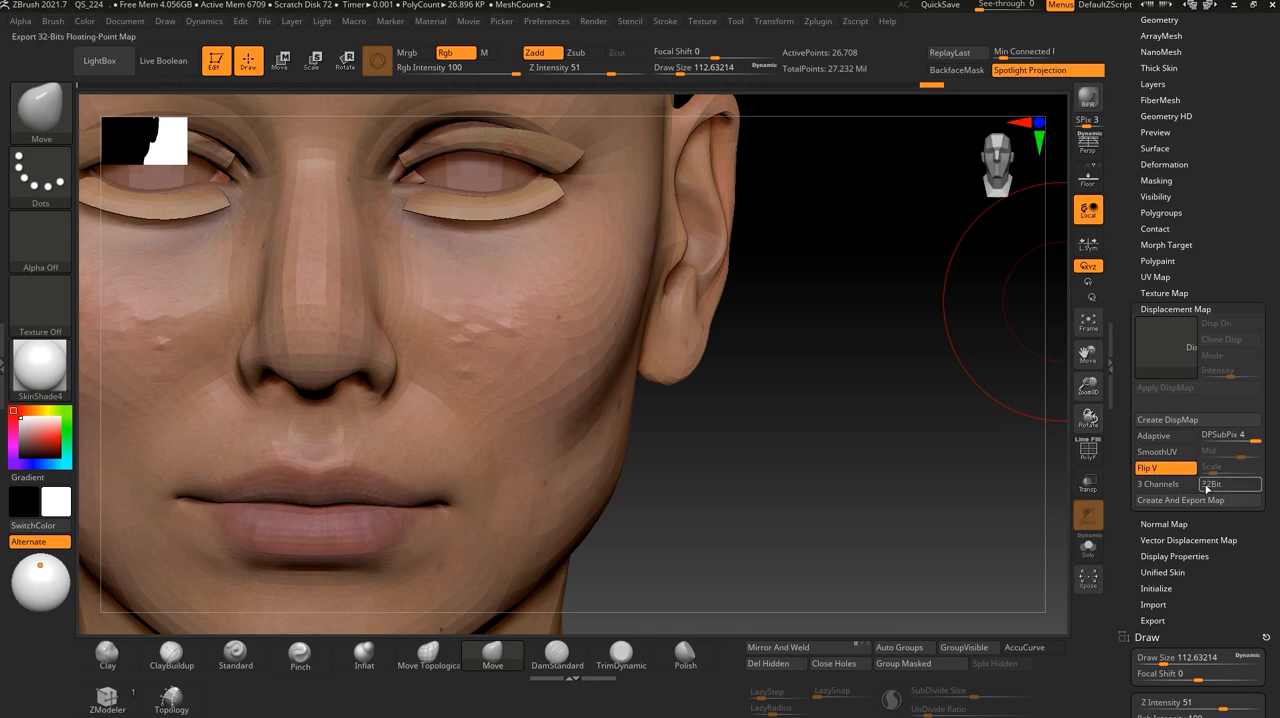
pyautogui.click(1238, 486)
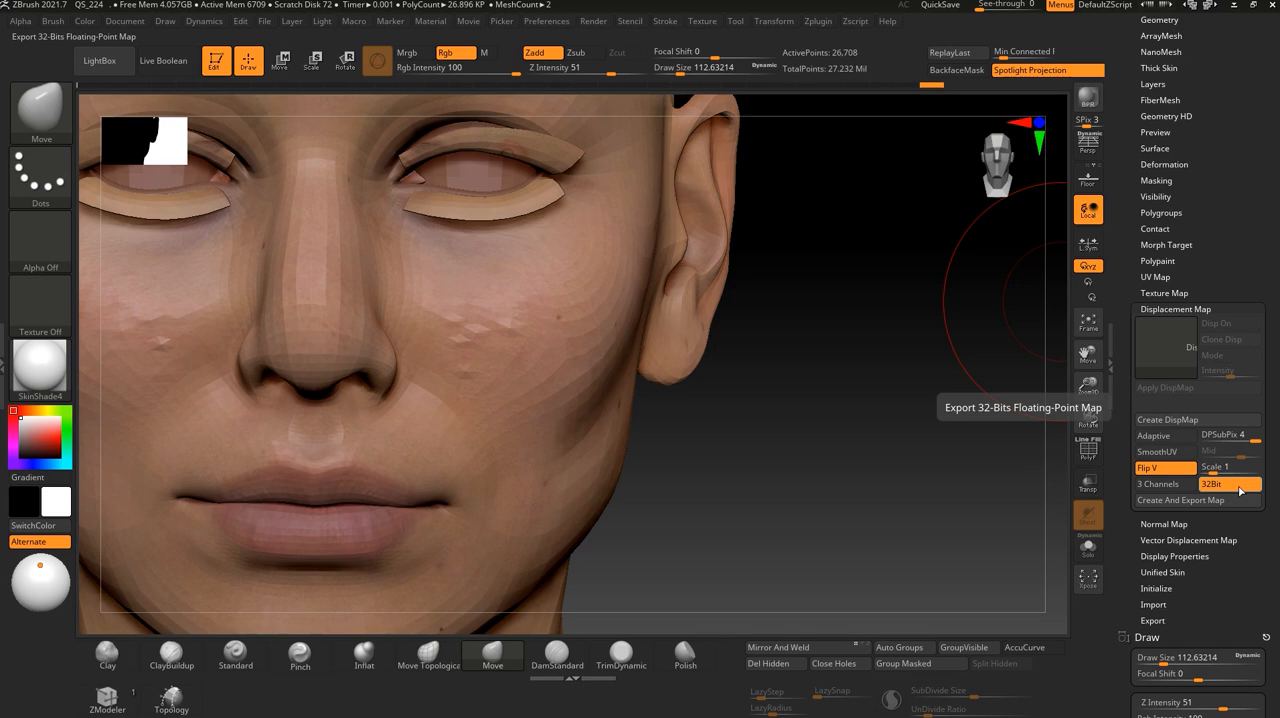
pyautogui.click(1172, 421)
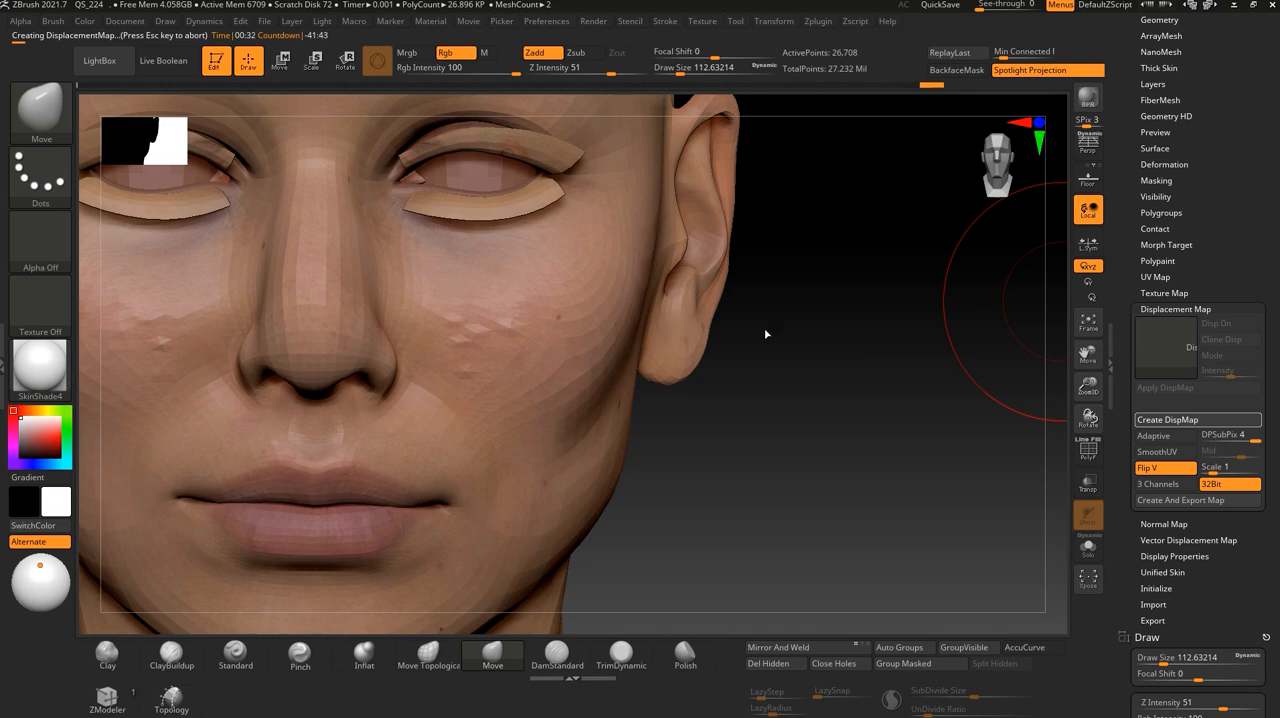
pyautogui.click(1160, 279)
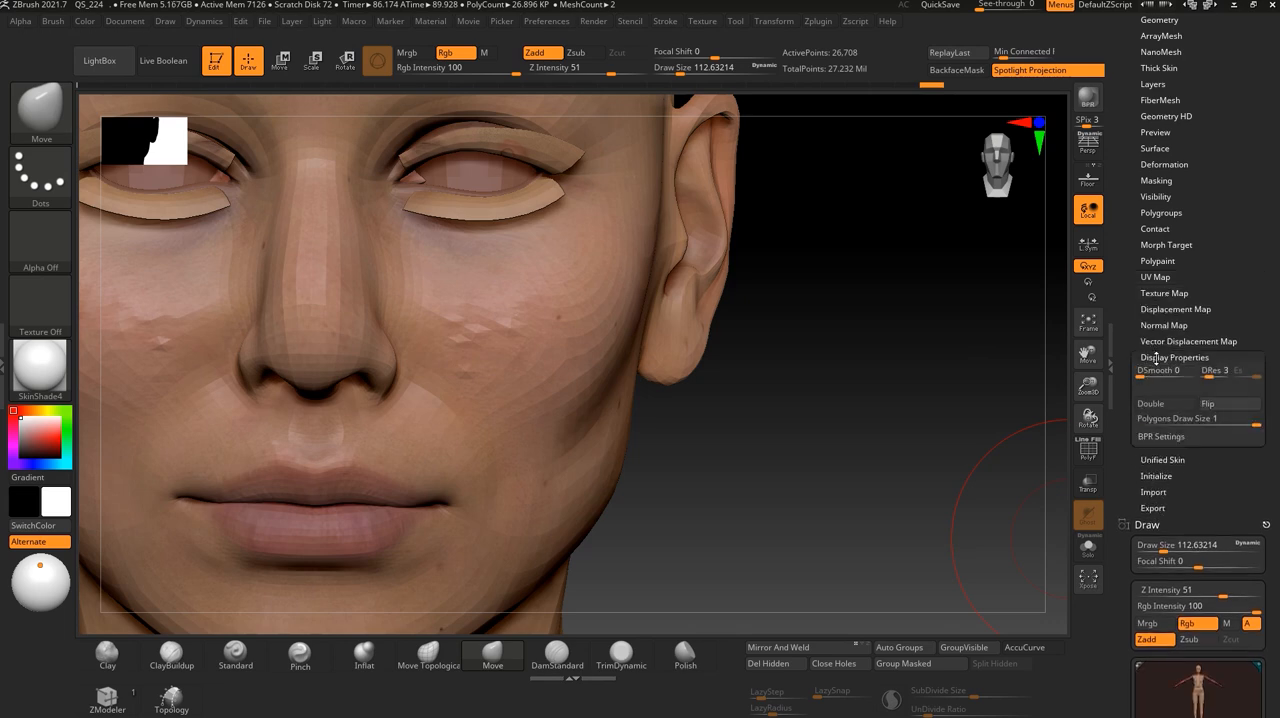
pyautogui.click(1155, 277)
pyautogui.click(1153, 310)
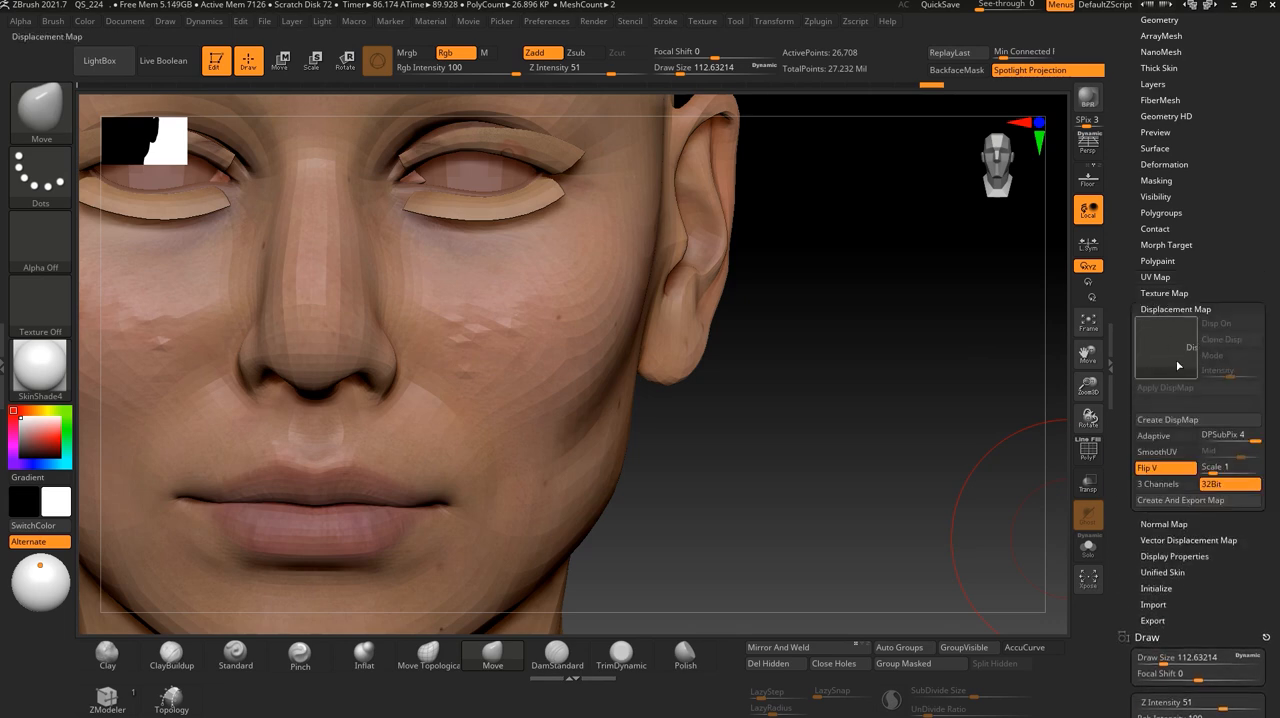
pyautogui.click(1175, 309)
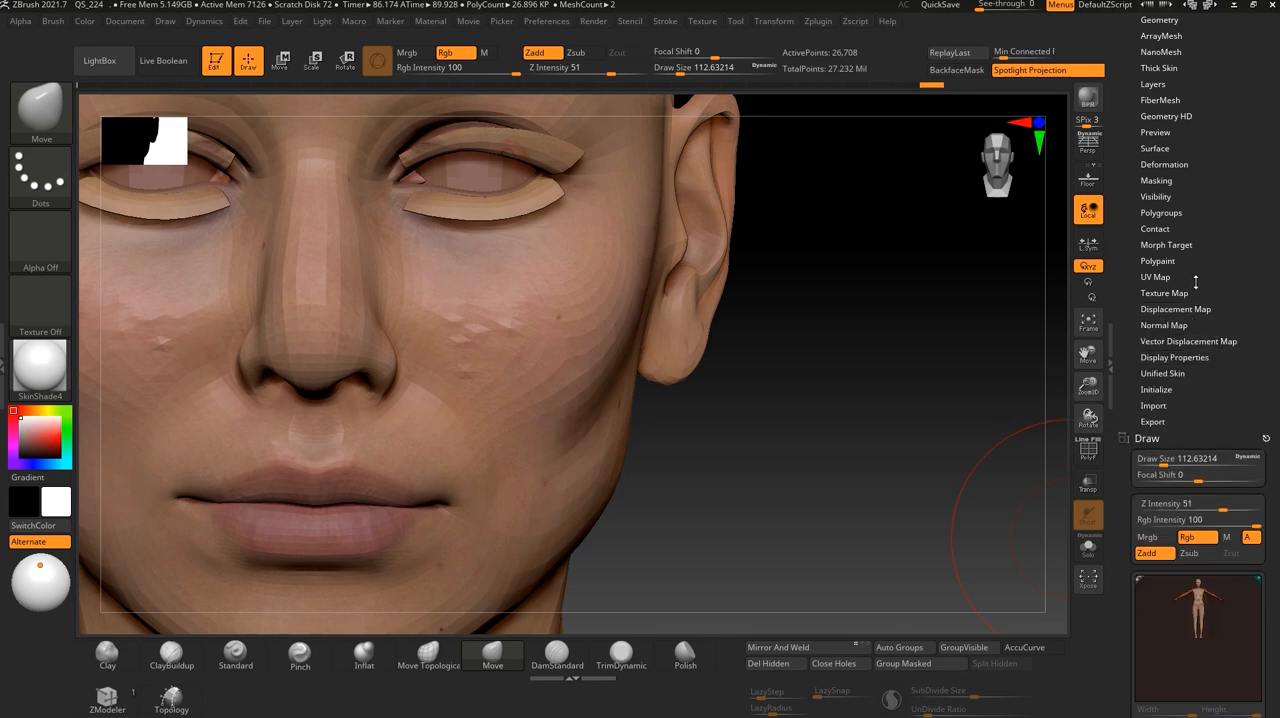
pyautogui.keyDown('alt'); pyautogui.moveTo(934, 500); pyautogui.dragTo(854, 459); pyautogui.keyUp('alt')
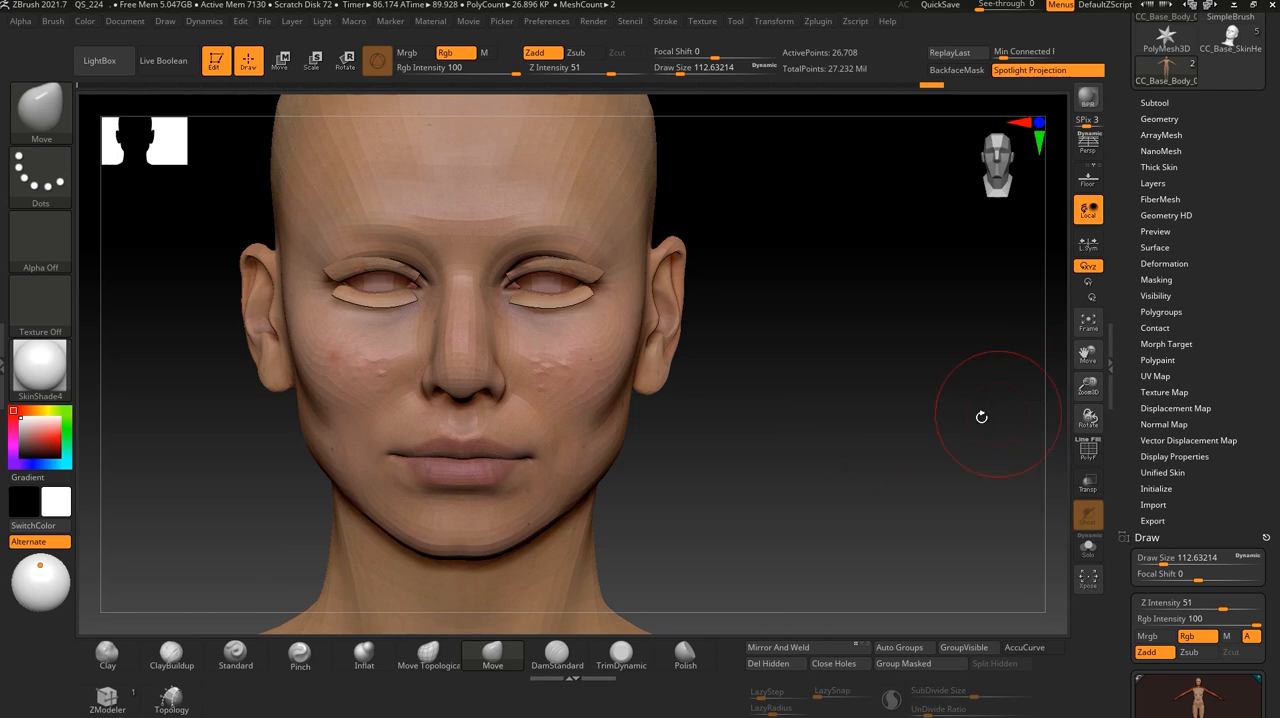
pyautogui.keyDown('alt'); pyautogui.moveTo(846, 463); pyautogui.dragTo(875, 431); pyautogui.keyUp('alt')
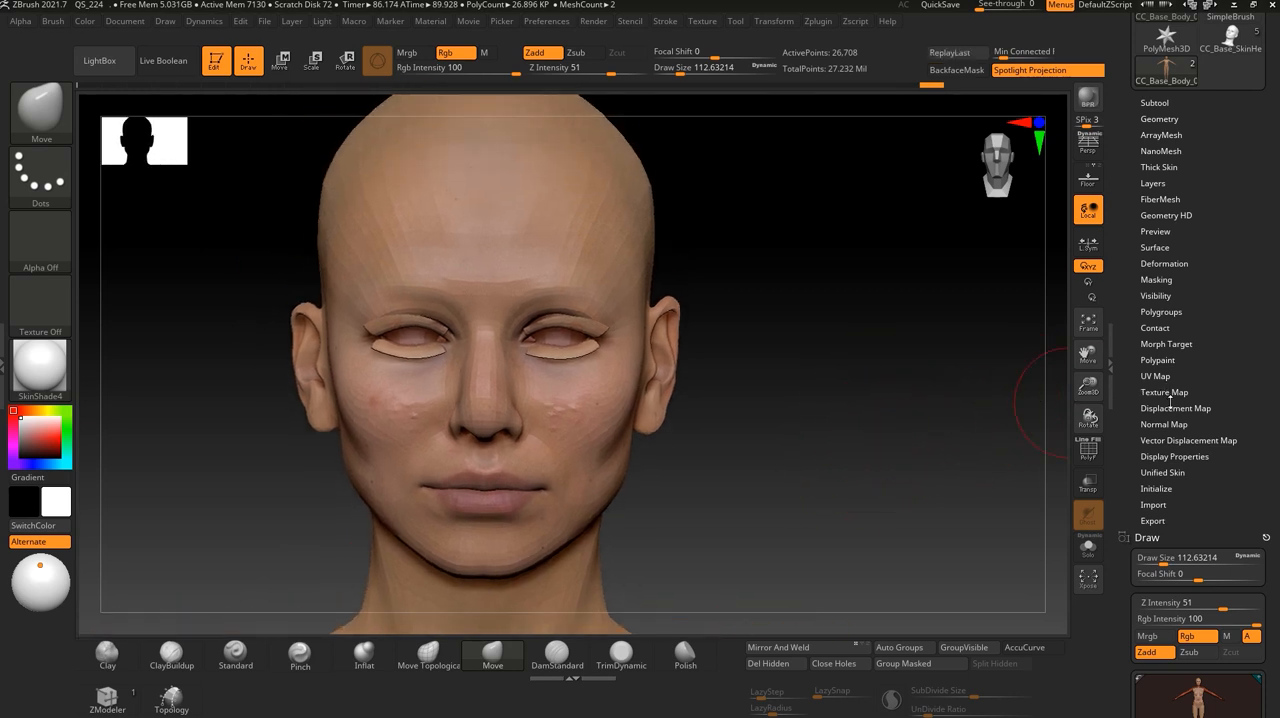
pyautogui.click(1172, 408)
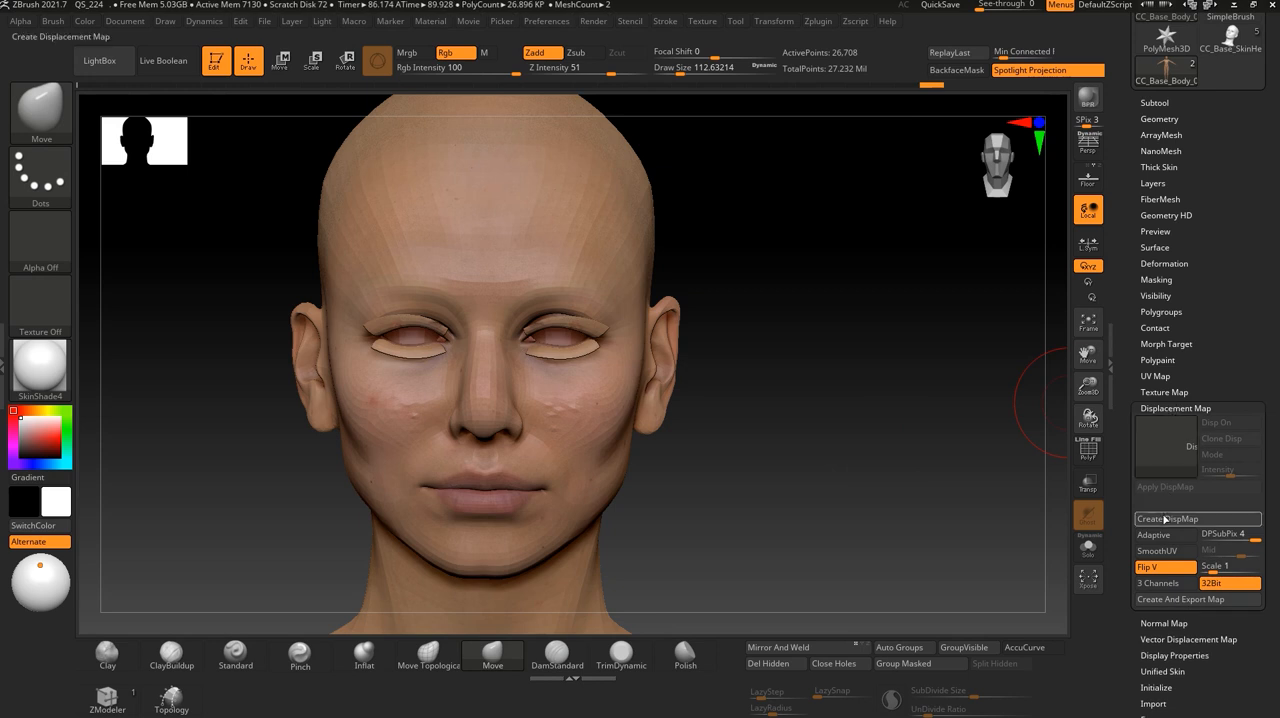
pyautogui.click(1157, 407)
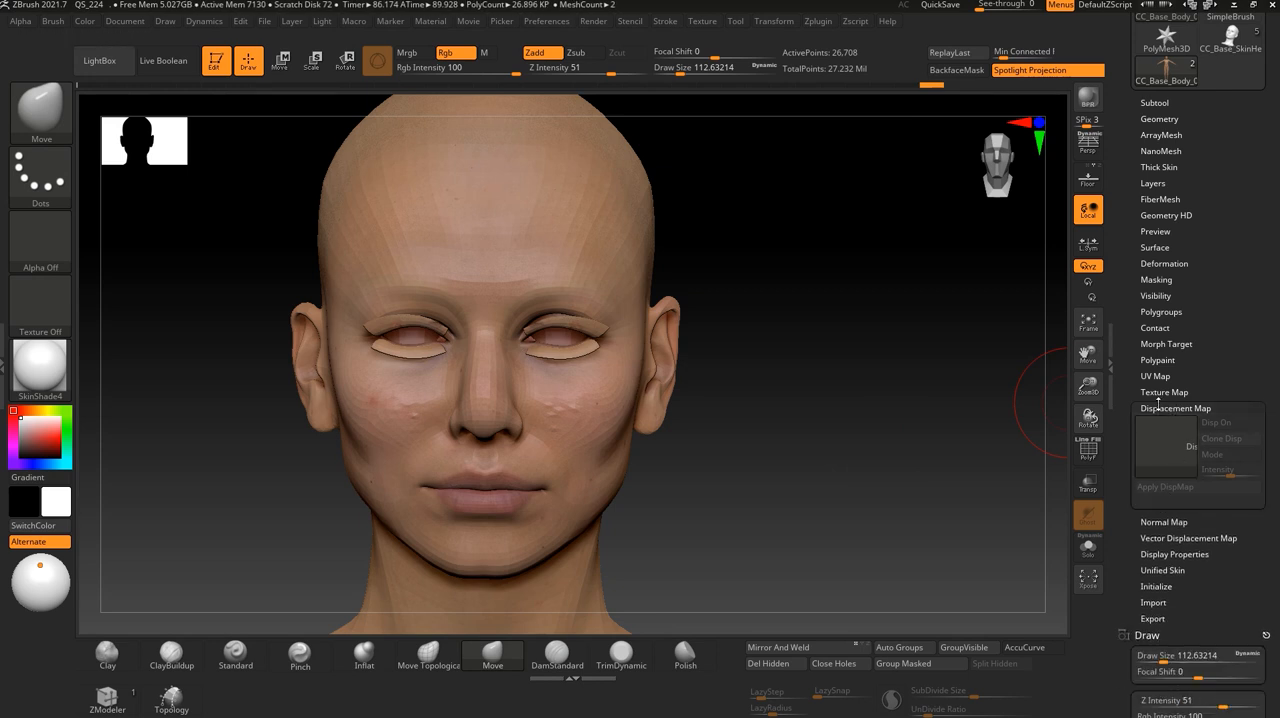
# - Turn on the CC_Base_face texture map for the body and inspect it from the front and side
pyautogui.click(1161, 391)
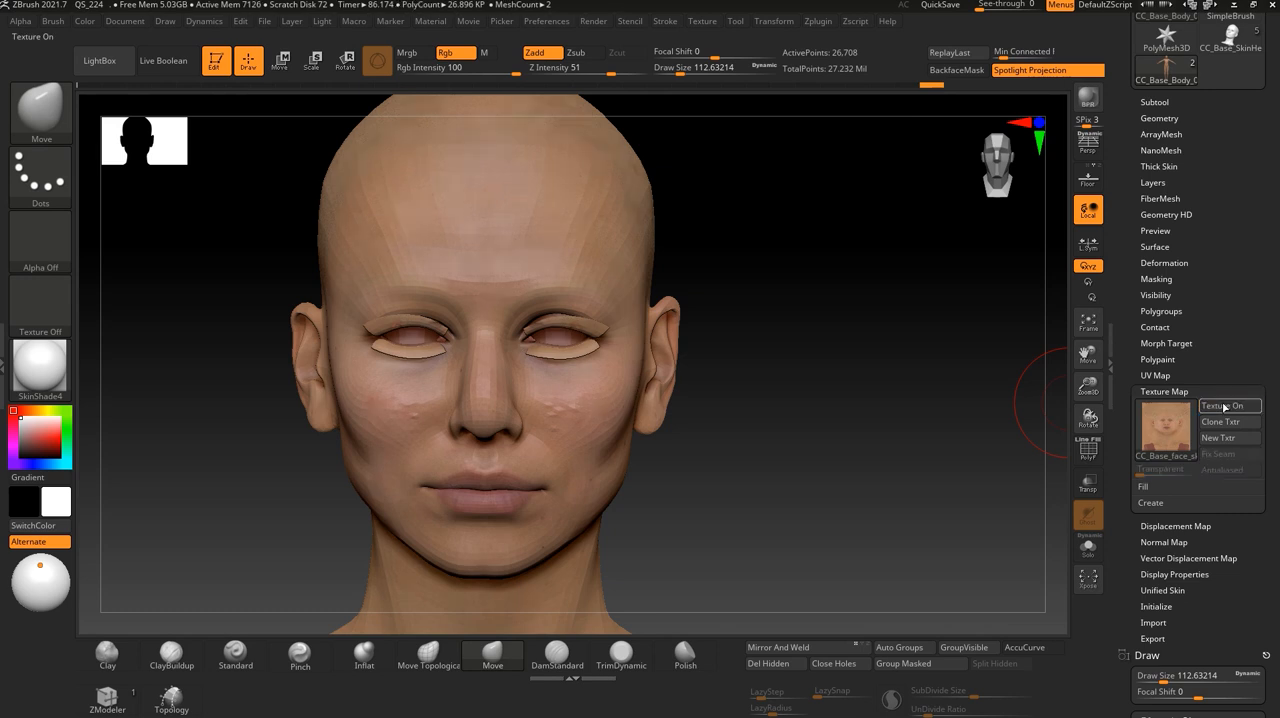
pyautogui.moveTo(859, 493); pyautogui.dragTo(744, 394)
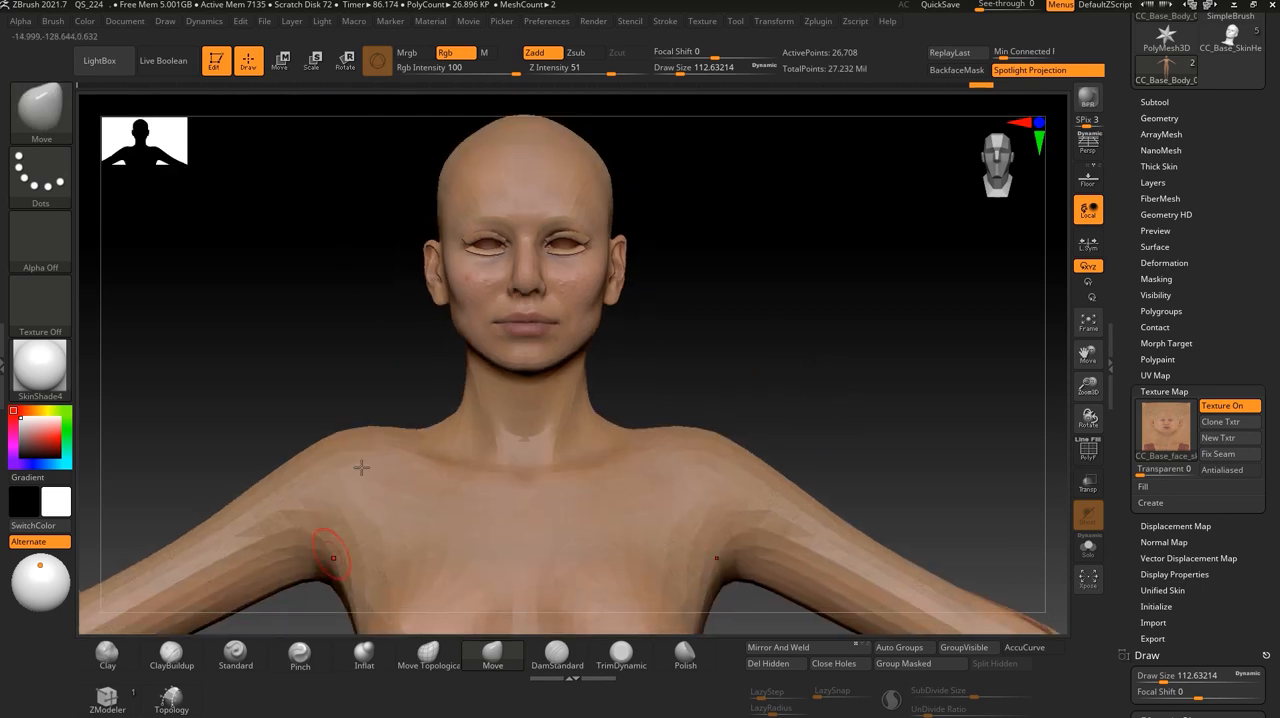
pyautogui.moveTo(711, 334); pyautogui.dragTo(799, 342)
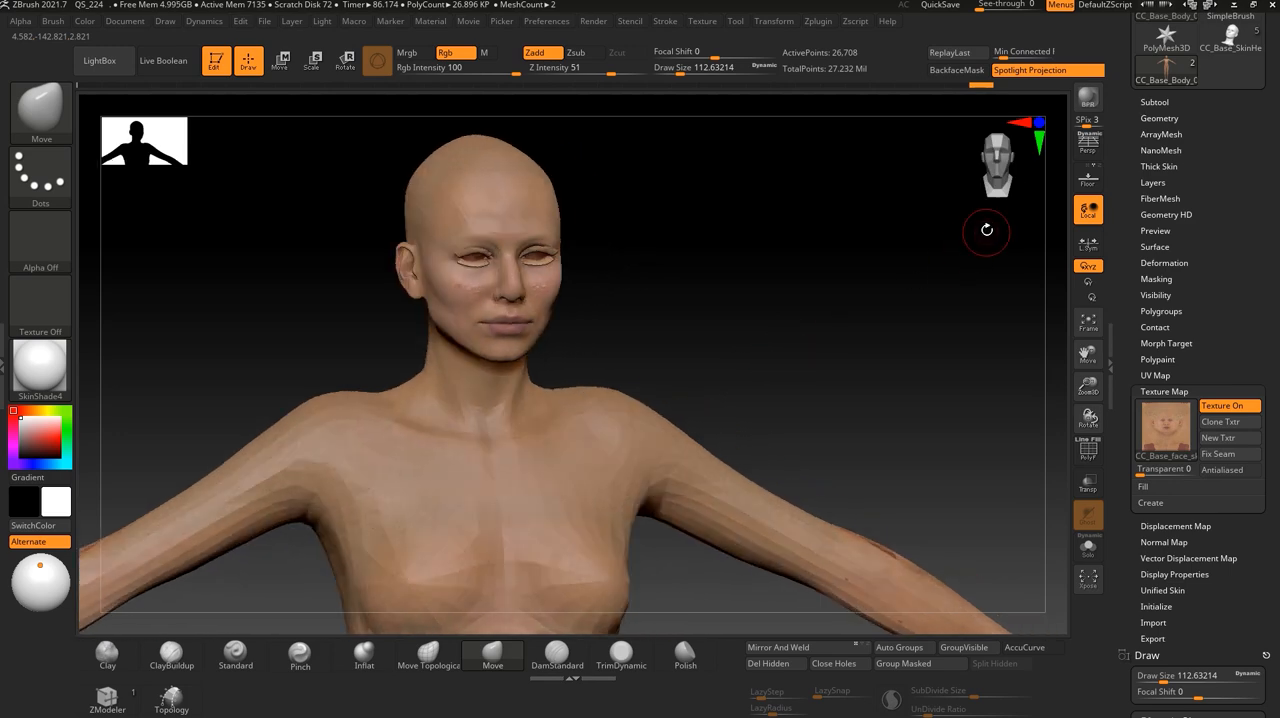
pyautogui.moveTo(1226, 73); pyautogui.dragTo(1226, 203)
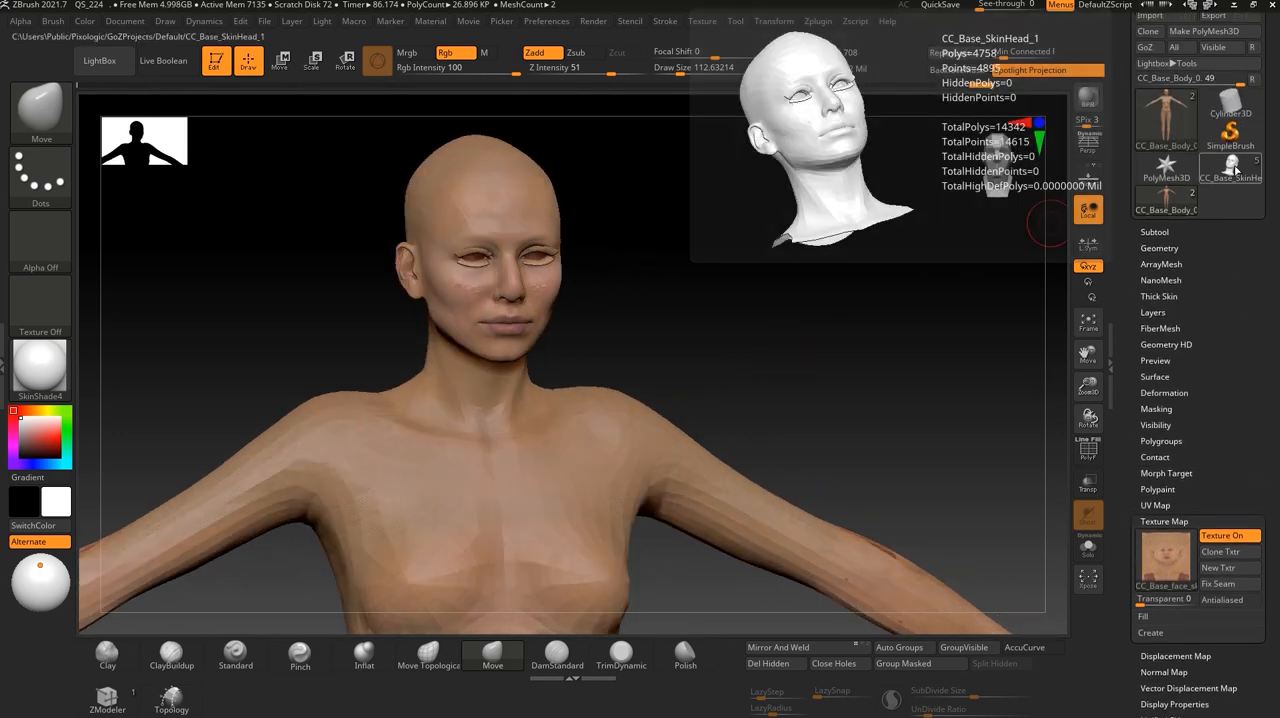
pyautogui.moveTo(751, 349)
pyautogui.mouseDown()
pyautogui.moveTo(756, 328)
pyautogui.moveTo(744, 329)
pyautogui.mouseUp()
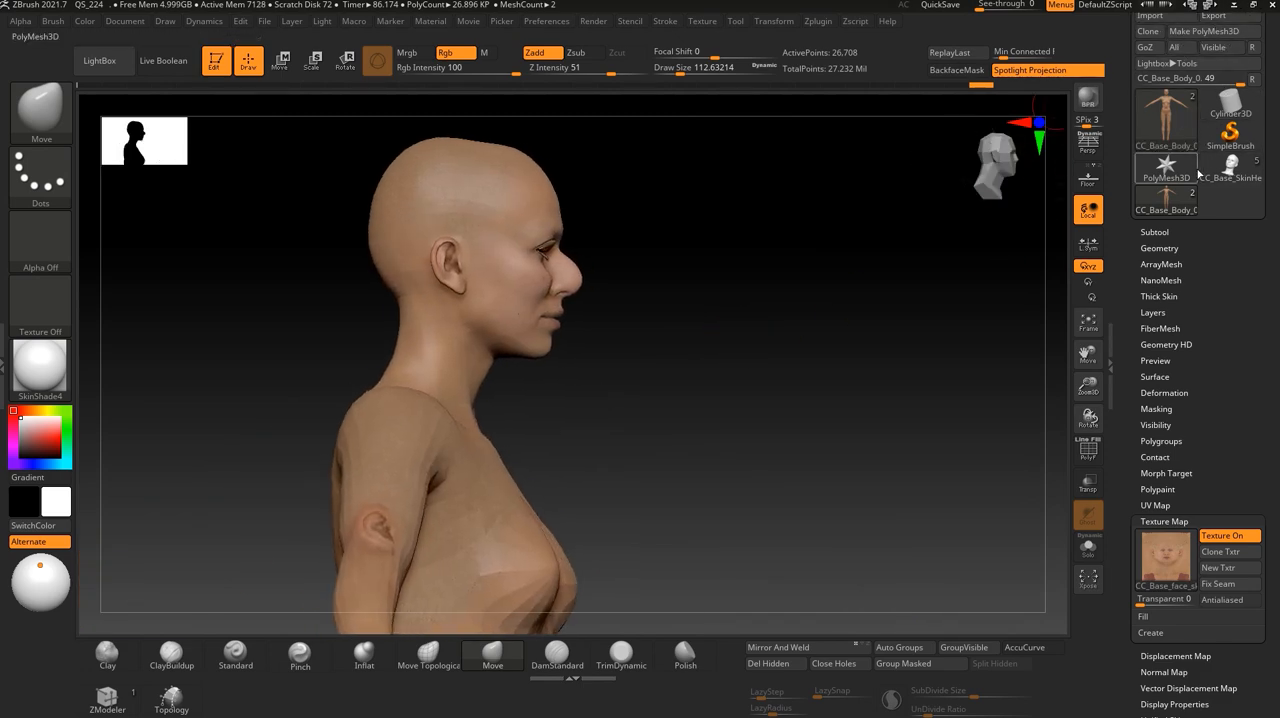
pyautogui.moveTo(1230, 170)
# - Switch to Character Creator 4 and start a new project without saving the current one
pyautogui.hotkey('alt', 'Tab')
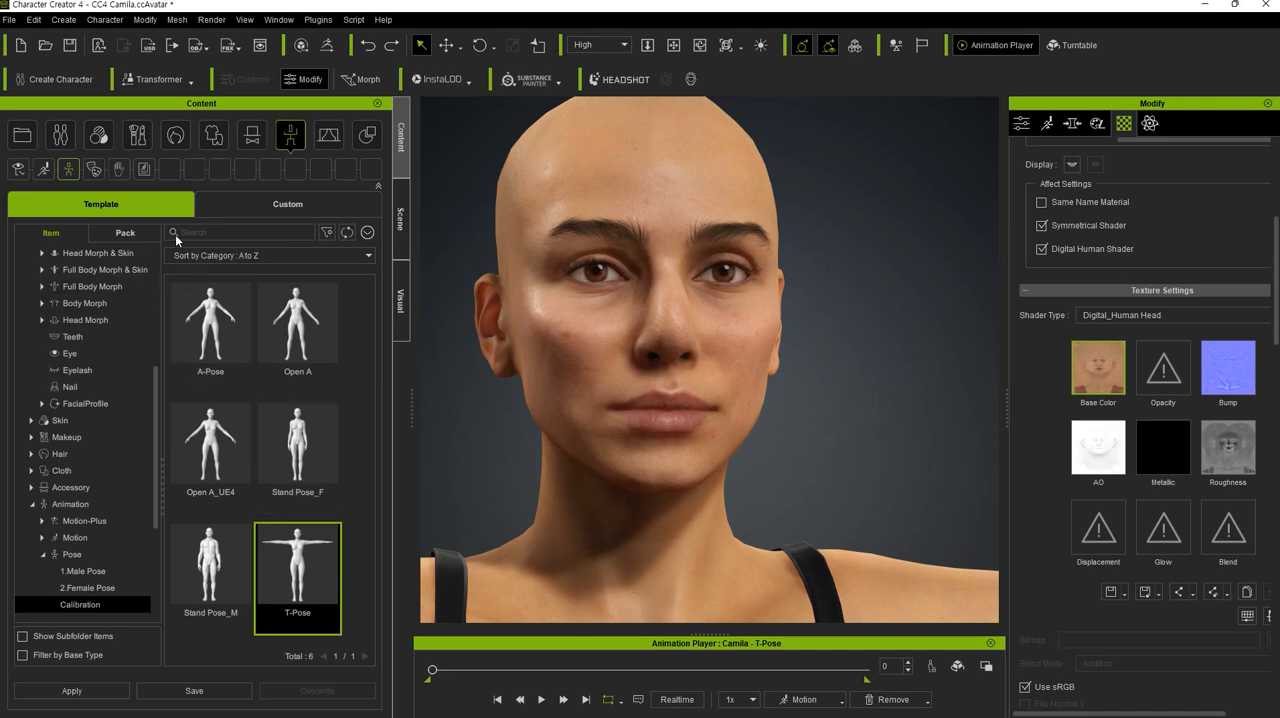
pyautogui.click(22, 48)
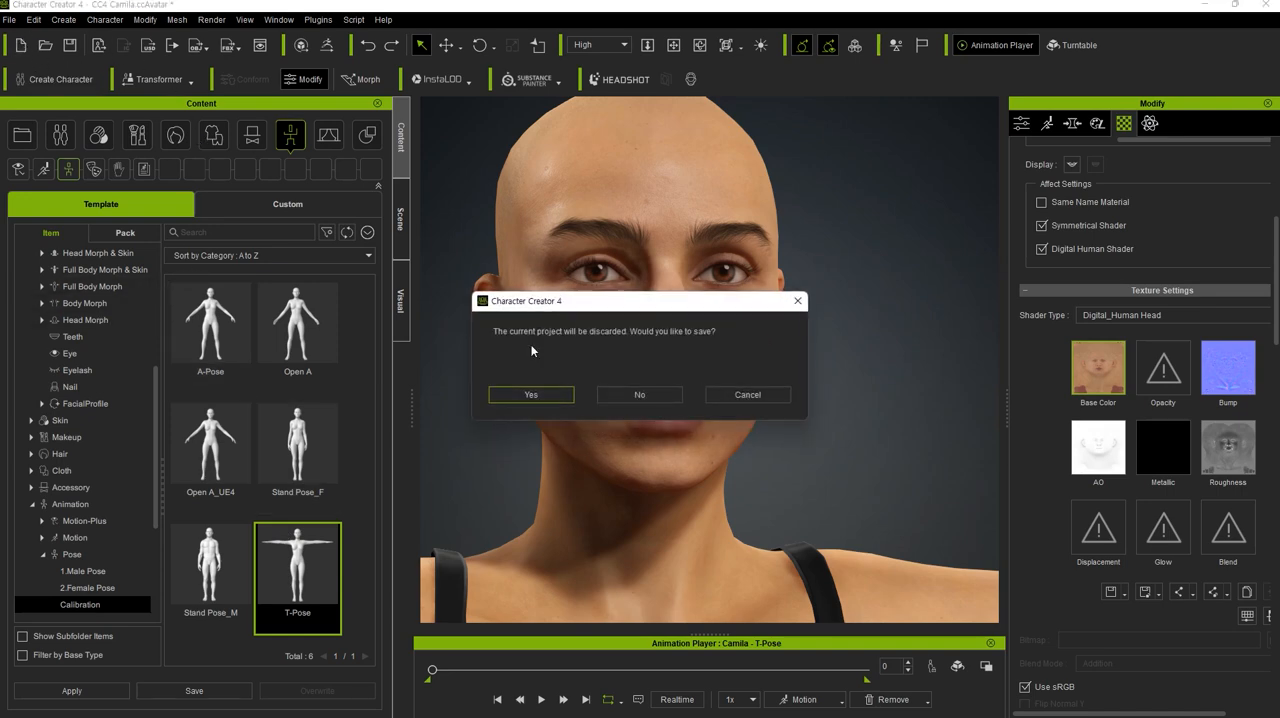
pyautogui.click(639, 396)
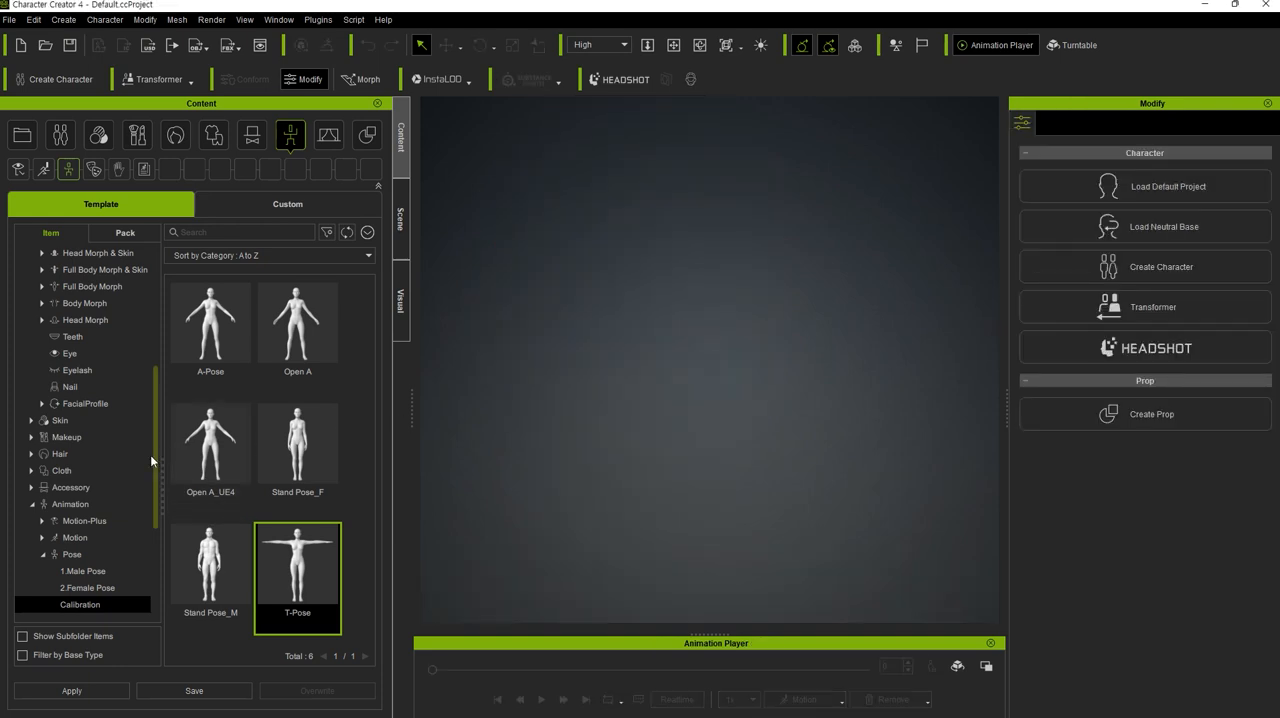
# - Browse the character library's Base and CC3+ folders for a suitable base character
pyautogui.scroll(-2, 110, 483)
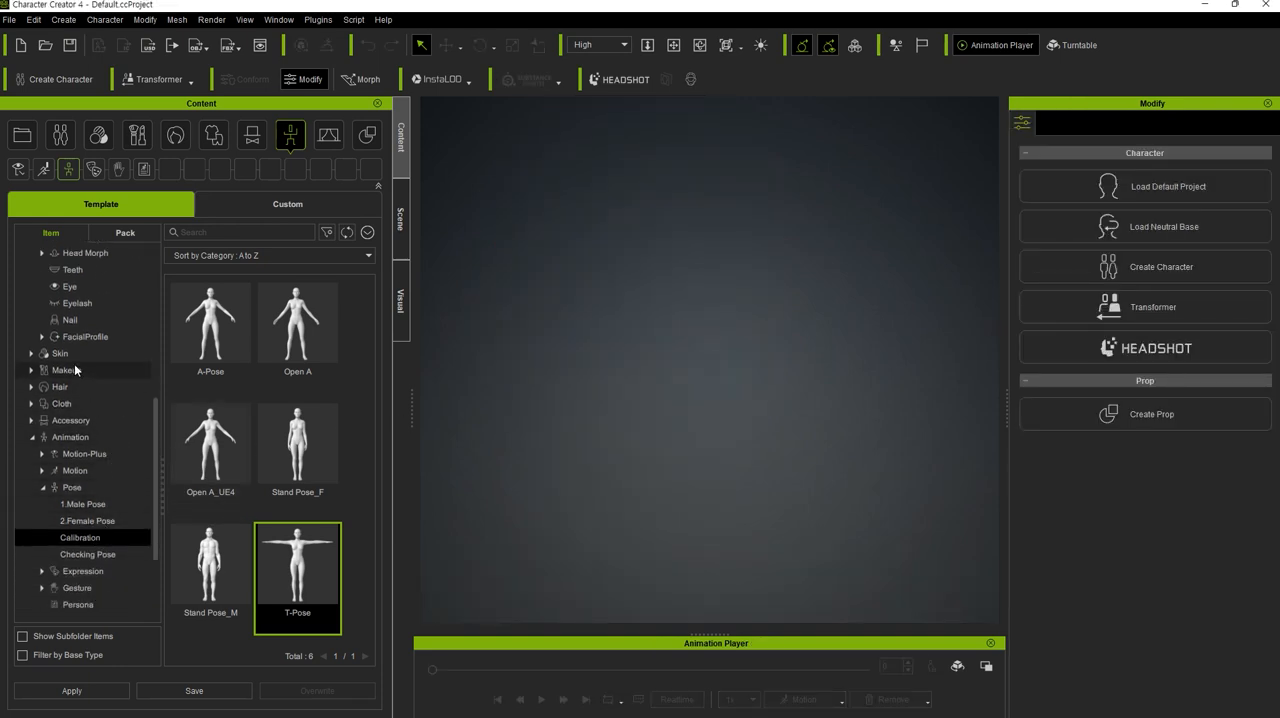
pyautogui.scroll(5, 74, 363)
pyautogui.scroll(1, 94, 334)
pyautogui.click(62, 336)
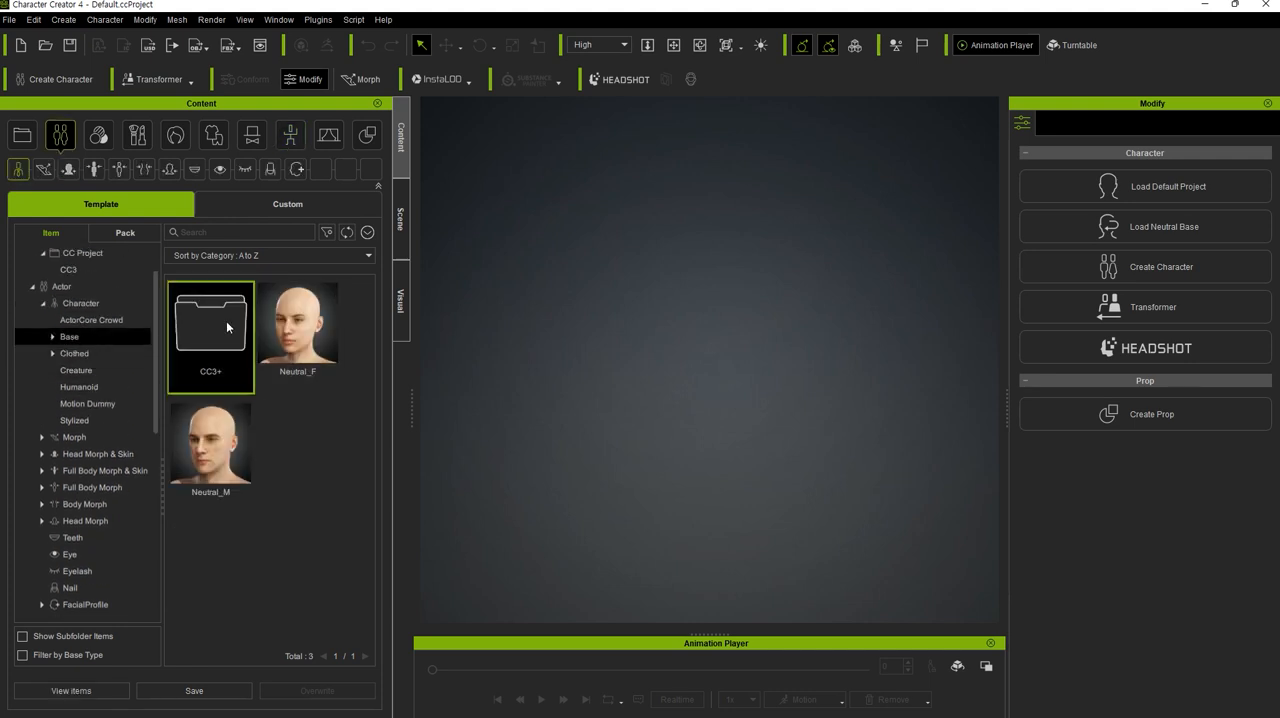
pyautogui.doubleClick(210, 323)
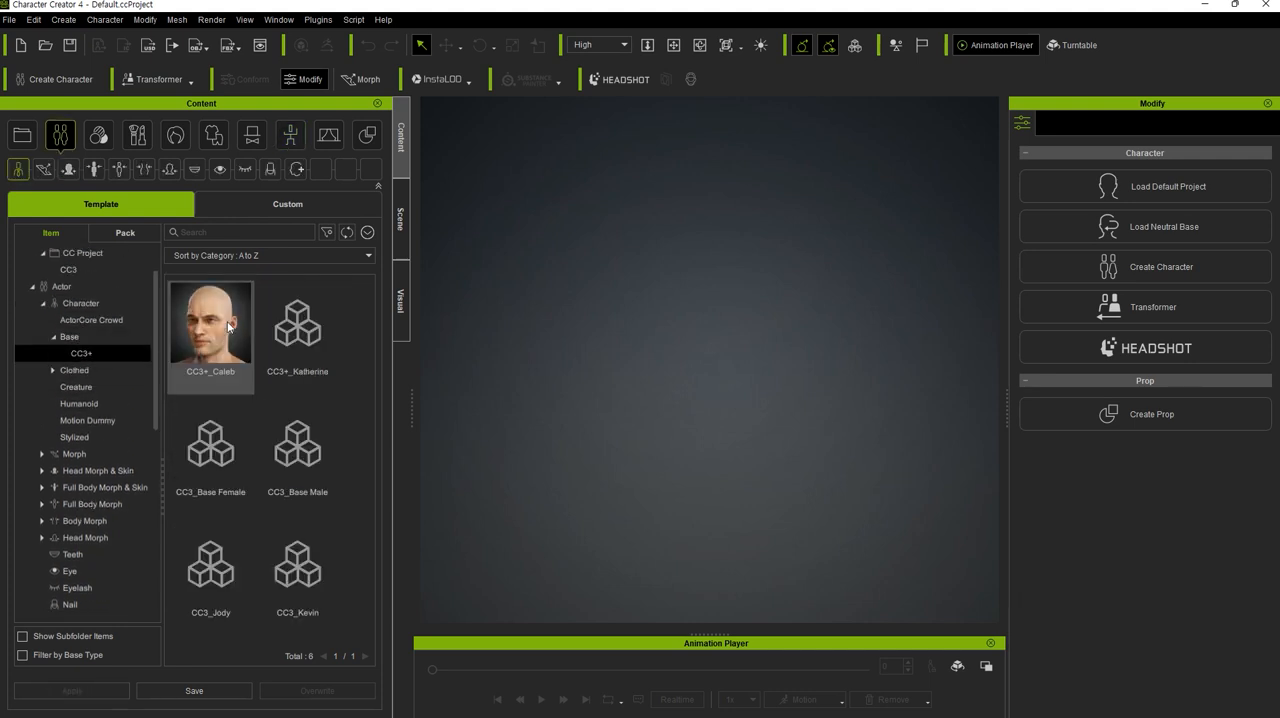
pyautogui.click(72, 336)
pyautogui.click(100, 304)
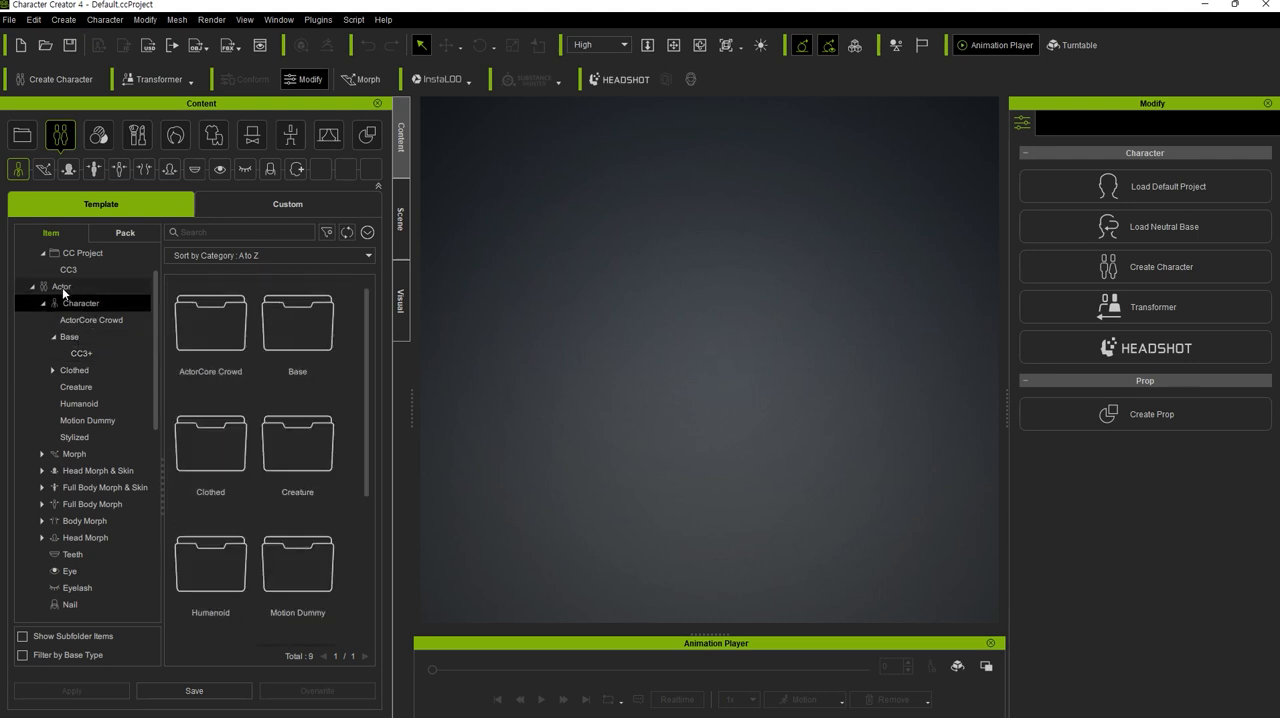
pyautogui.click(210, 323)
pyautogui.click(315, 330)
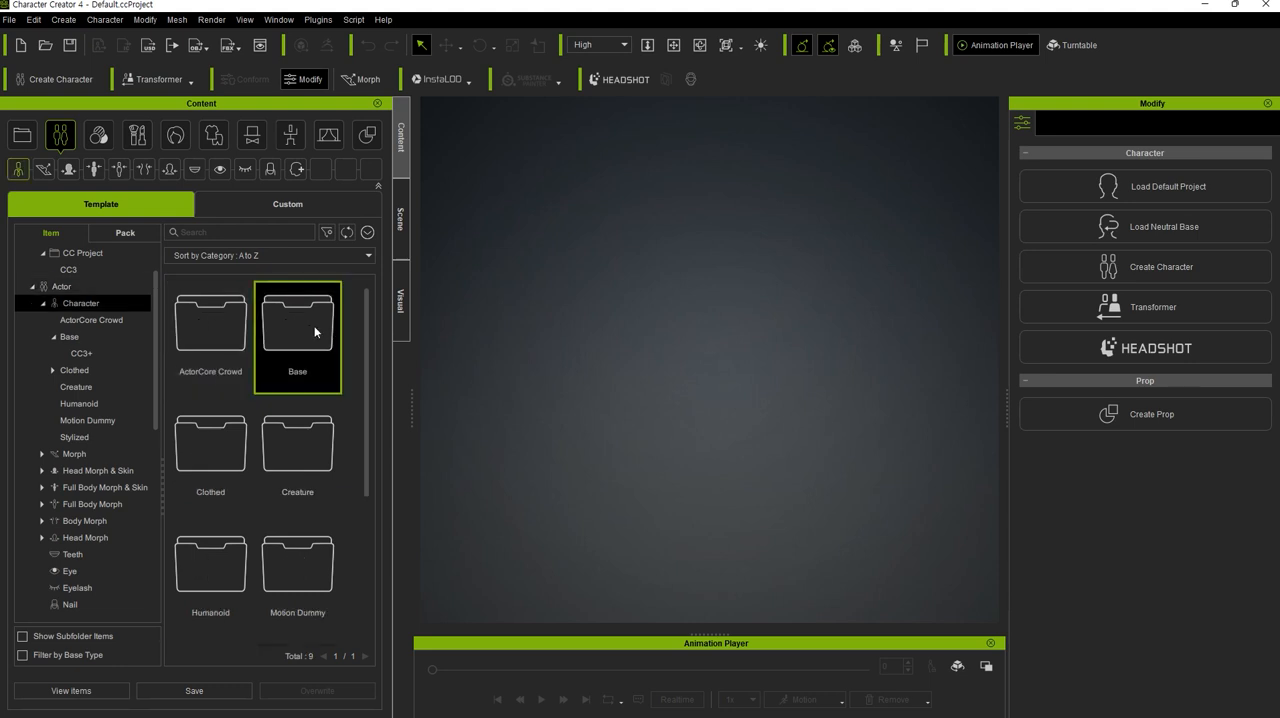
pyautogui.doubleClick(315, 332)
pyautogui.doubleClick(229, 317)
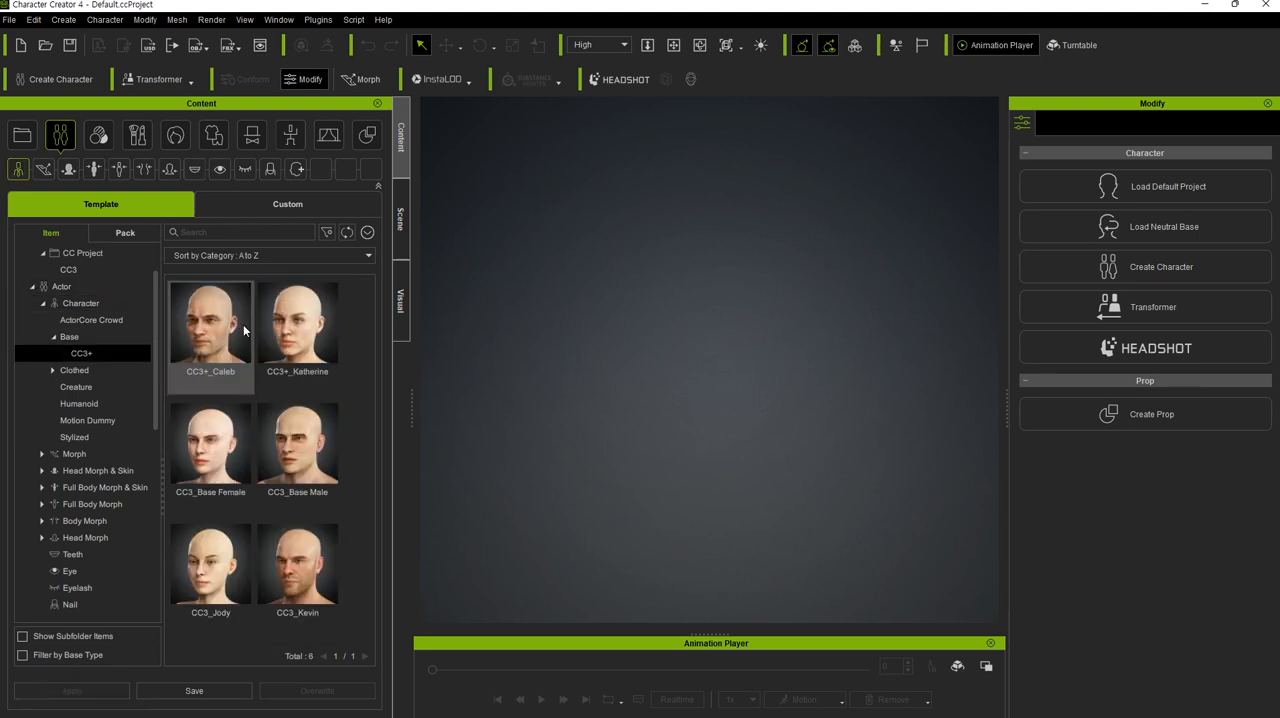
# - Load the CC4 Camila avatar from the Character library and view it from the front
pyautogui.click(88, 304)
pyautogui.scroll(-1, 248, 400)
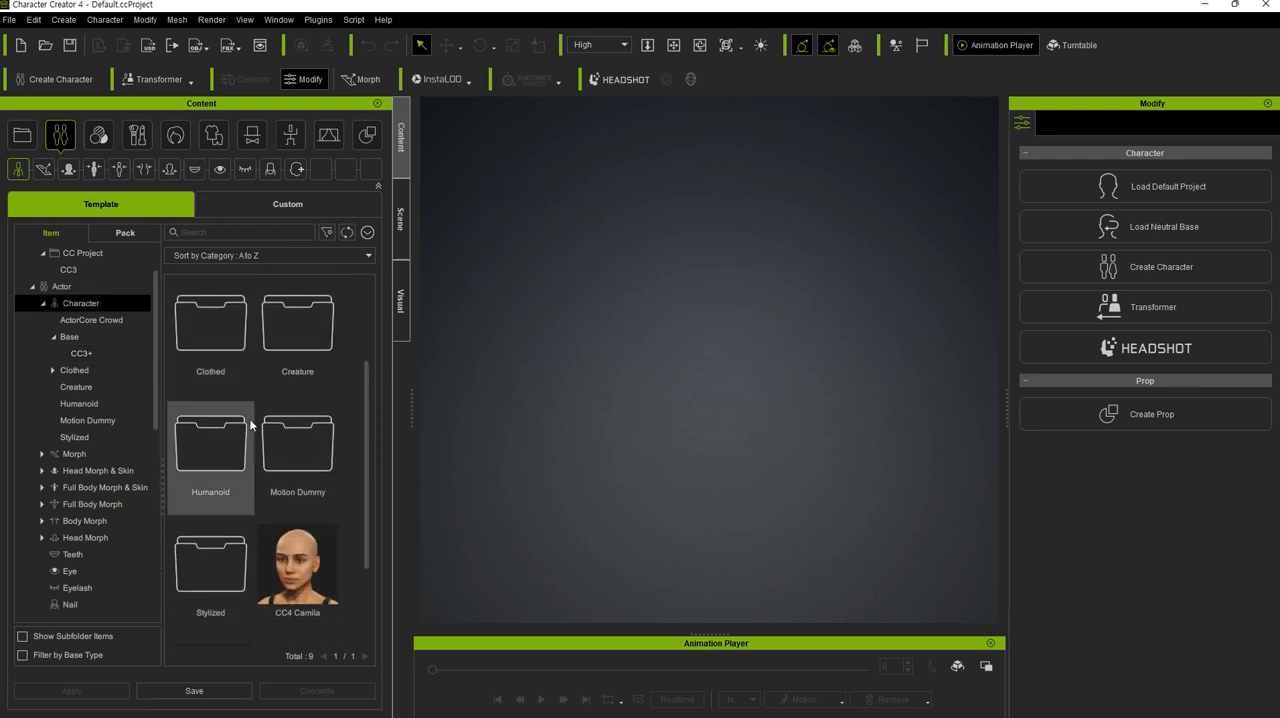
pyautogui.doubleClick(310, 590)
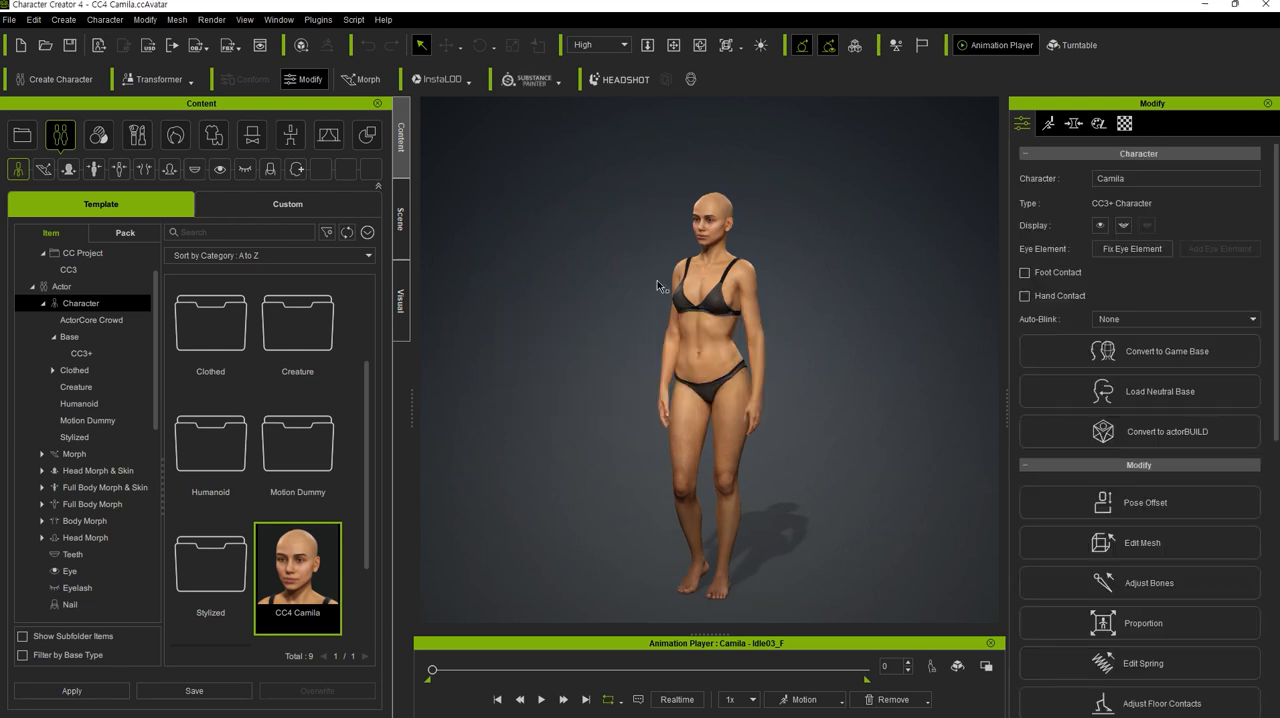
pyautogui.moveTo(612, 390); pyautogui.dragTo(608, 423, button='middle')
pyautogui.moveTo(608, 423); pyautogui.dragTo(666, 408, button='right')
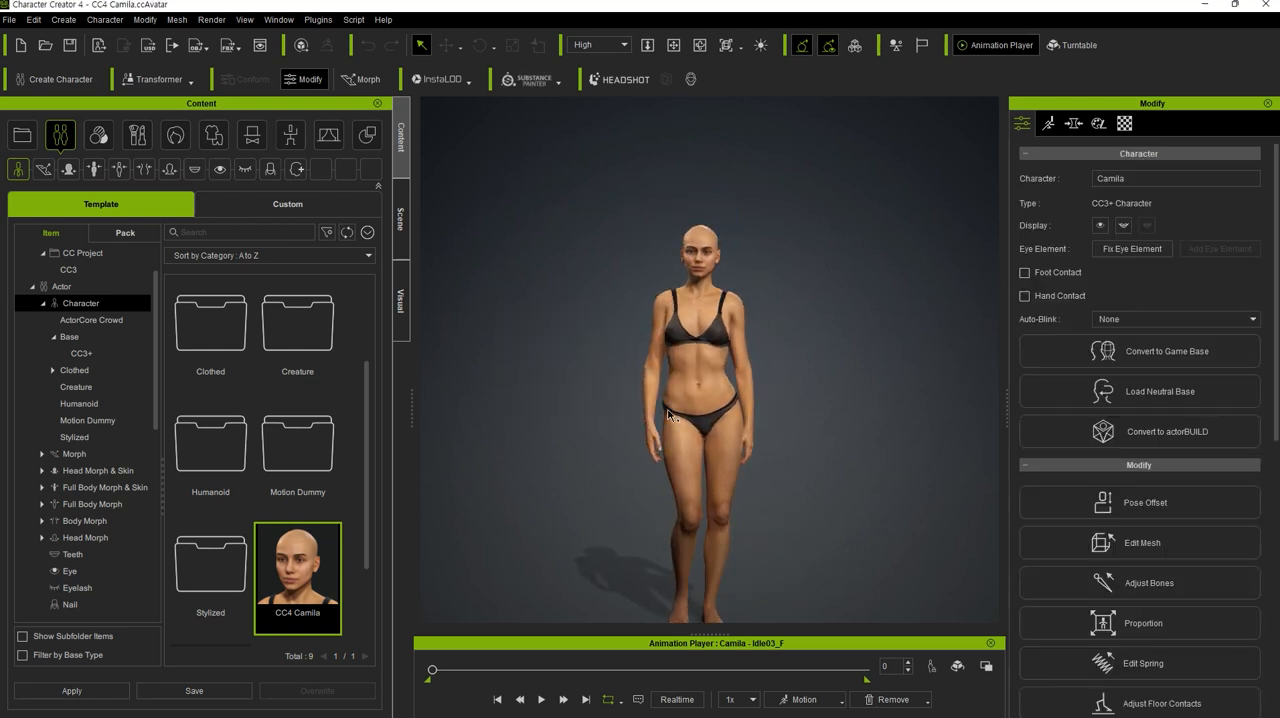
# - Apply the T-Pose from the Calibration poses to the Camila character
pyautogui.scroll(-5, 80, 500)
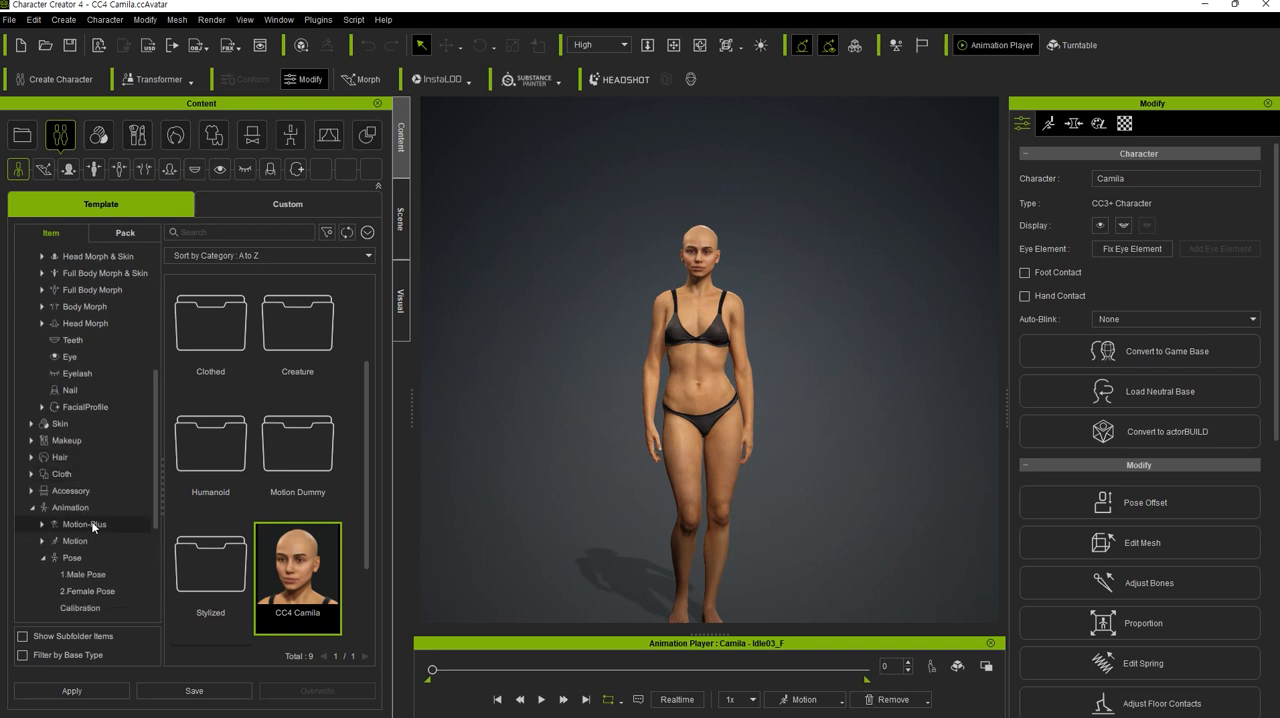
pyautogui.scroll(-1, 91, 523)
pyautogui.click(85, 512)
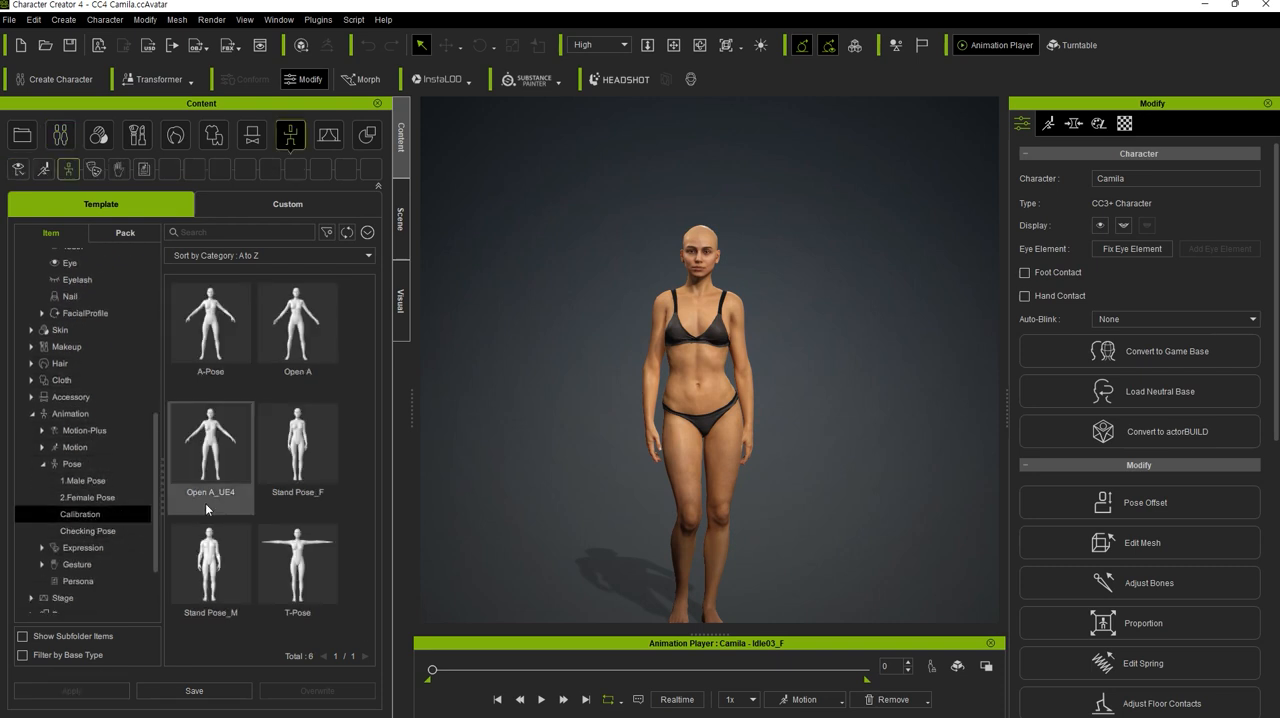
pyautogui.doubleClick(302, 557)
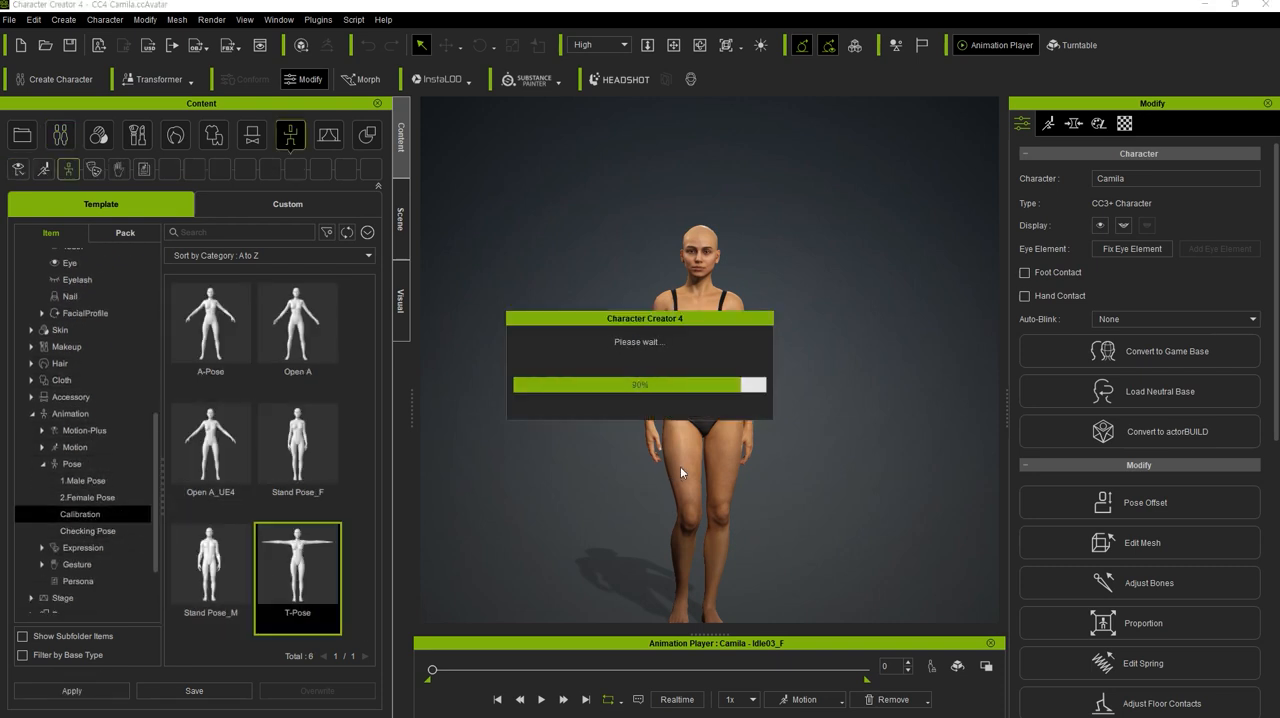
pyautogui.scroll(5, 788, 410)
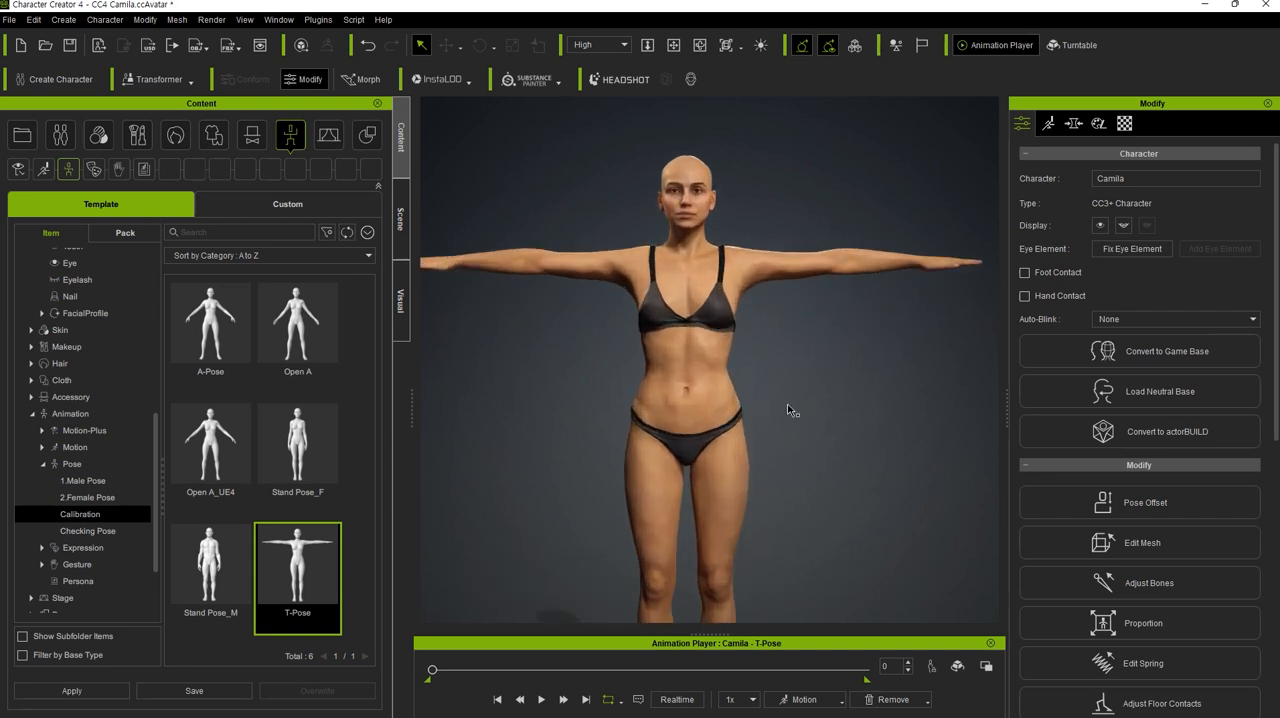
pyautogui.scroll(1, 788, 410)
pyautogui.moveTo(871, 345); pyautogui.dragTo(826, 416, button='middle')
pyautogui.moveTo(796, 461); pyautogui.dragTo(835, 446, button='right')
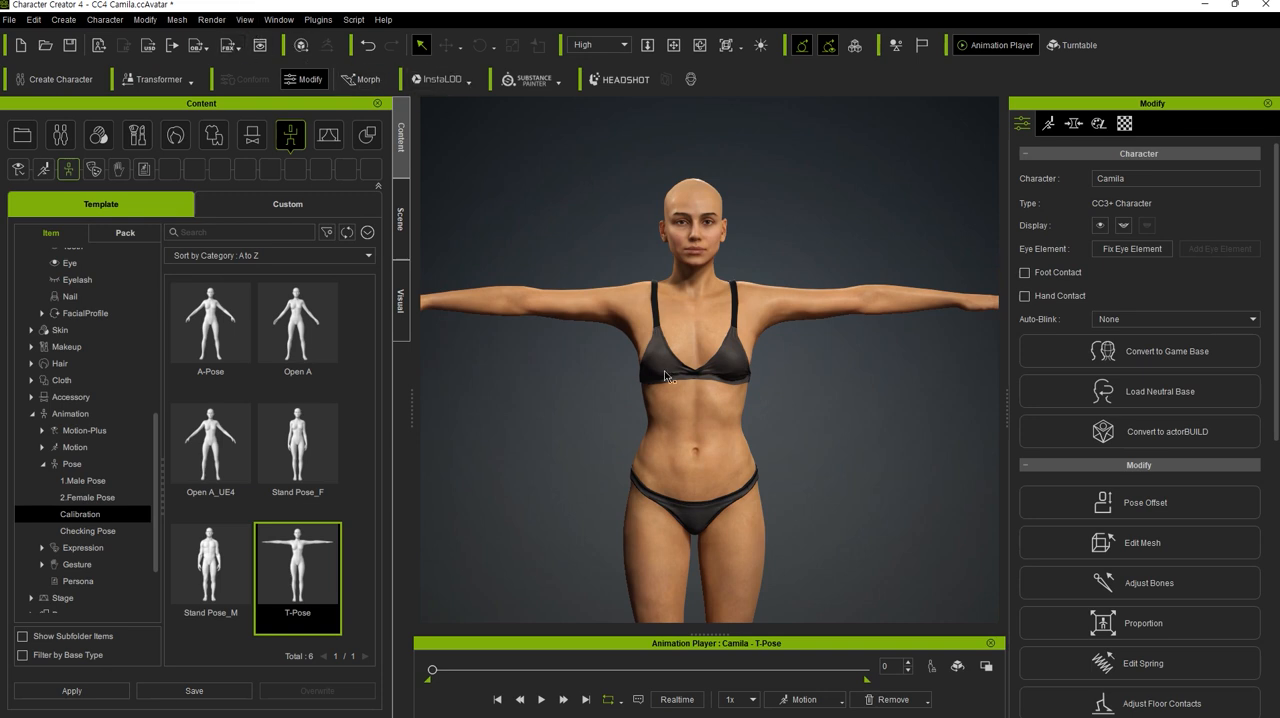
# - Send the T-posed character to ZBrush through GoZ with the Create template and frame its front view
pyautogui.click(693, 436)
pyautogui.moveTo(789, 349); pyautogui.dragTo(682, 357, button='right')
pyautogui.click(327, 46)
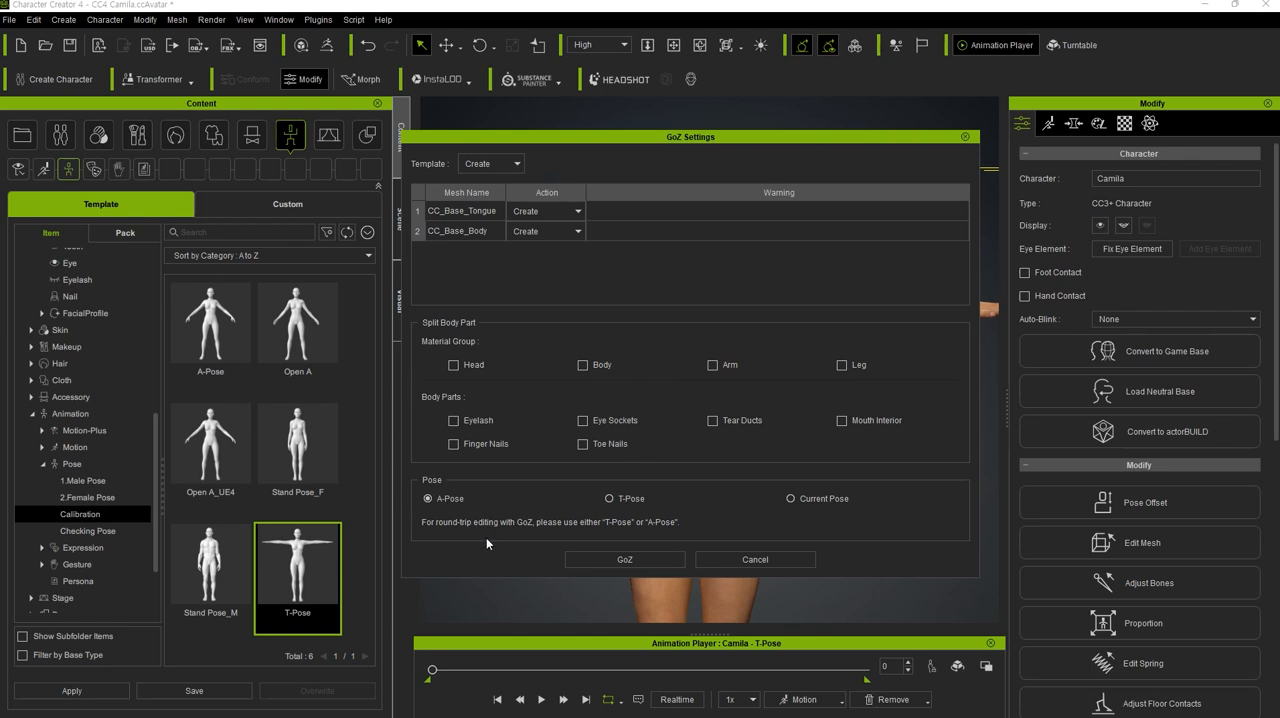
pyautogui.click(625, 559)
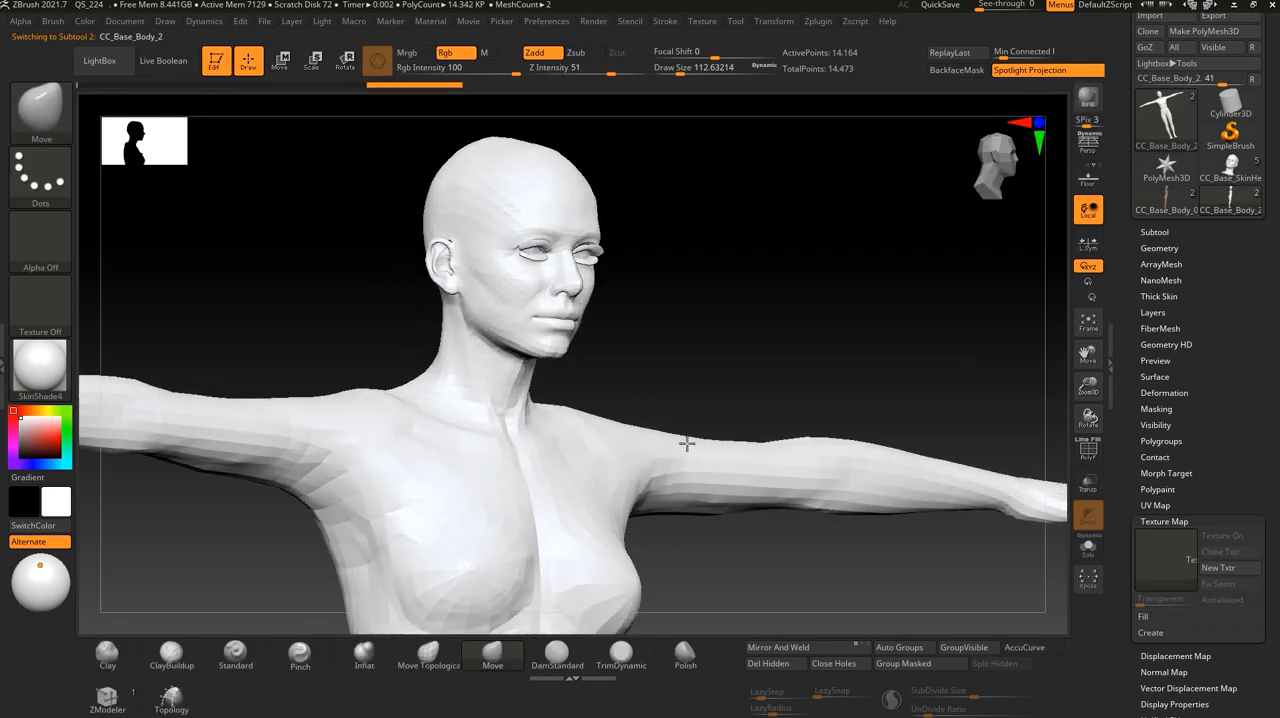
pyautogui.keyDown('shift'); pyautogui.moveTo(687, 443); pyautogui.dragTo(791, 193, button='right'); pyautogui.keyUp('shift')
pyautogui.keyDown('alt'); pyautogui.moveTo(720, 514); pyautogui.dragTo(806, 562, button='right'); pyautogui.keyUp('alt')
pyautogui.moveTo(765, 470); pyautogui.dragTo(843, 506, button='right')
pyautogui.keyDown('alt'); pyautogui.moveTo(778, 432); pyautogui.dragTo(804, 526, button='right'); pyautogui.keyUp('alt')
pyautogui.keyDown('shift'); pyautogui.moveTo(831, 474); pyautogui.dragTo(795, 560, button='right'); pyautogui.keyUp('shift')
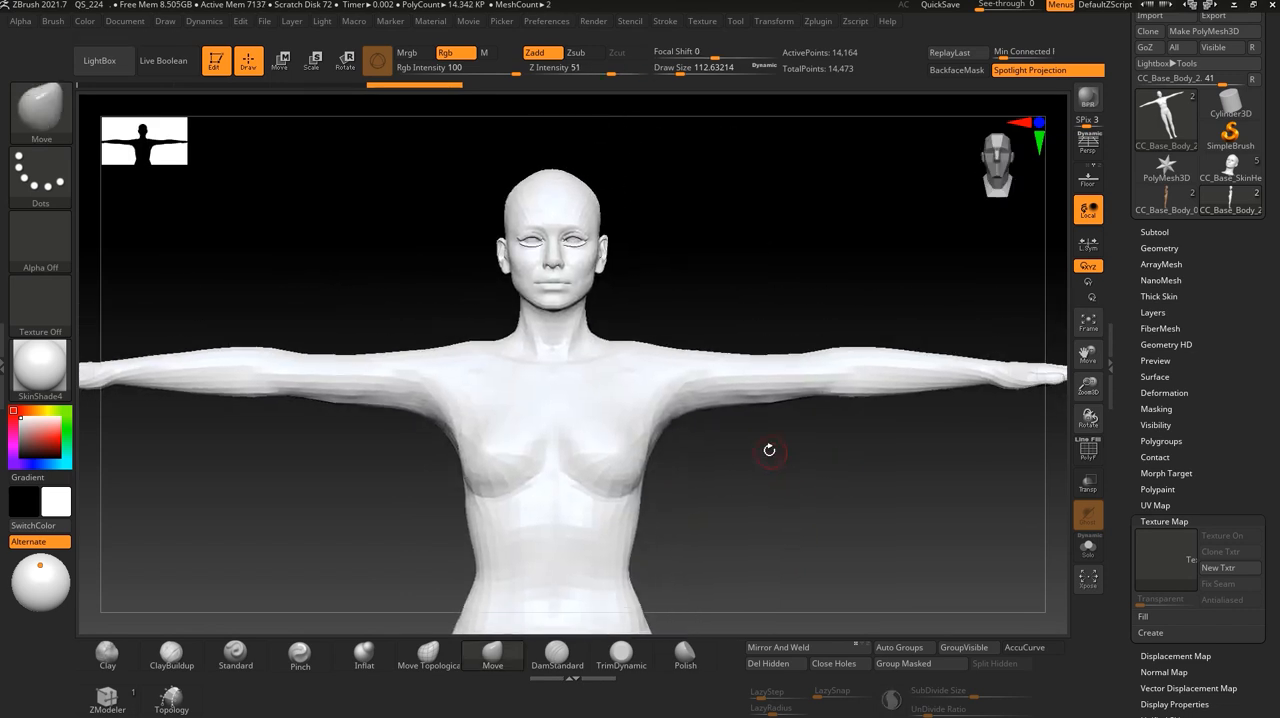
# - Start a mesh import and look for head geometry in the VFace\vfacetest project's scenes and assets folders
pyautogui.scroll(4, 1193, 226)
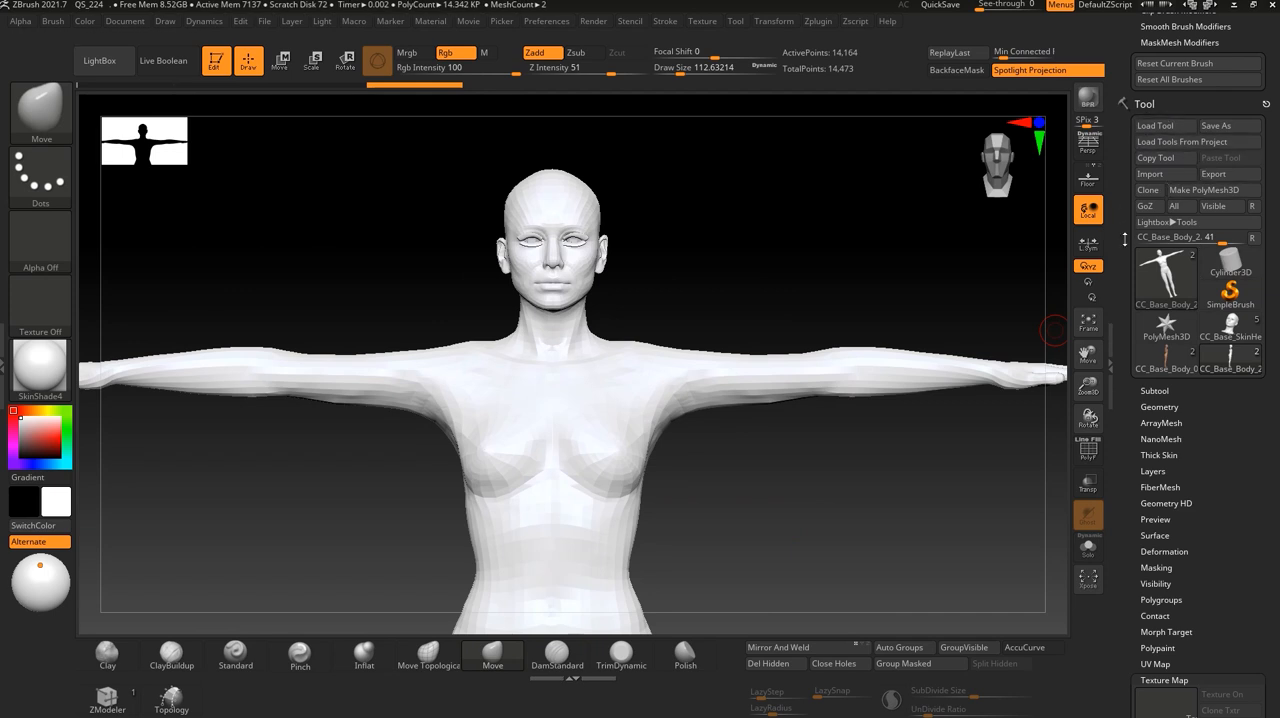
pyautogui.click(1150, 176)
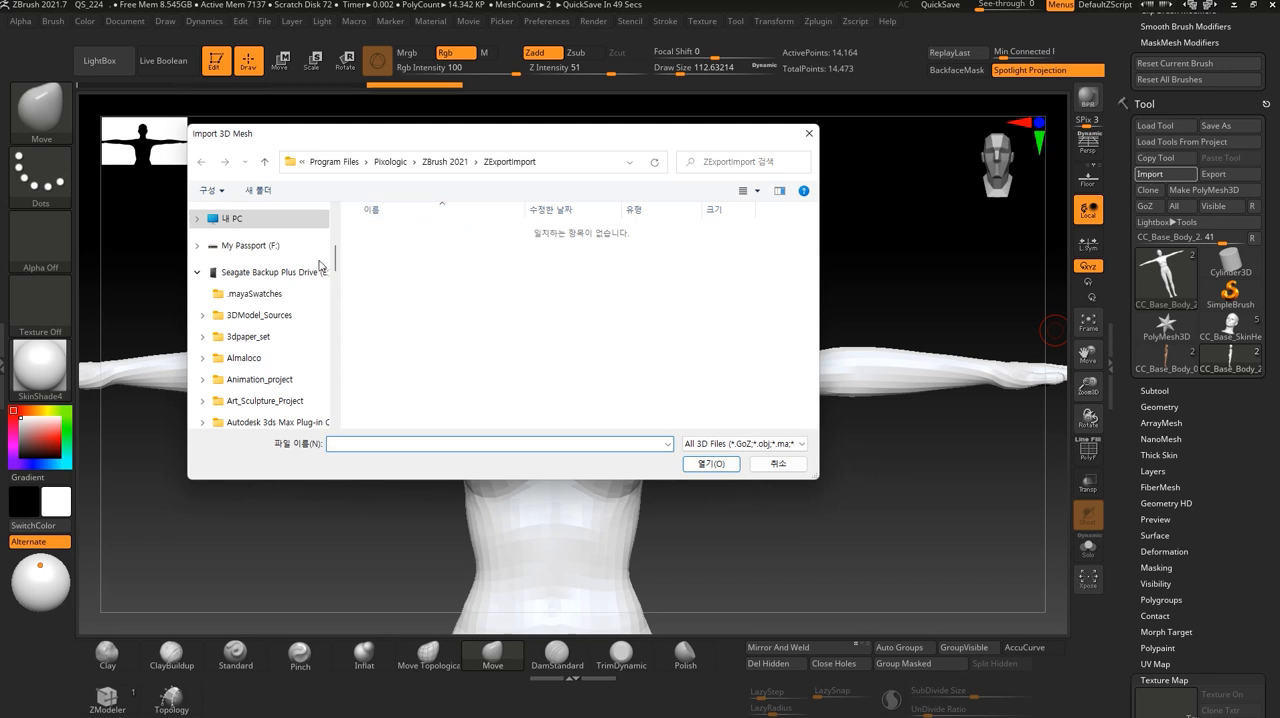
pyautogui.scroll(-6, 275, 350)
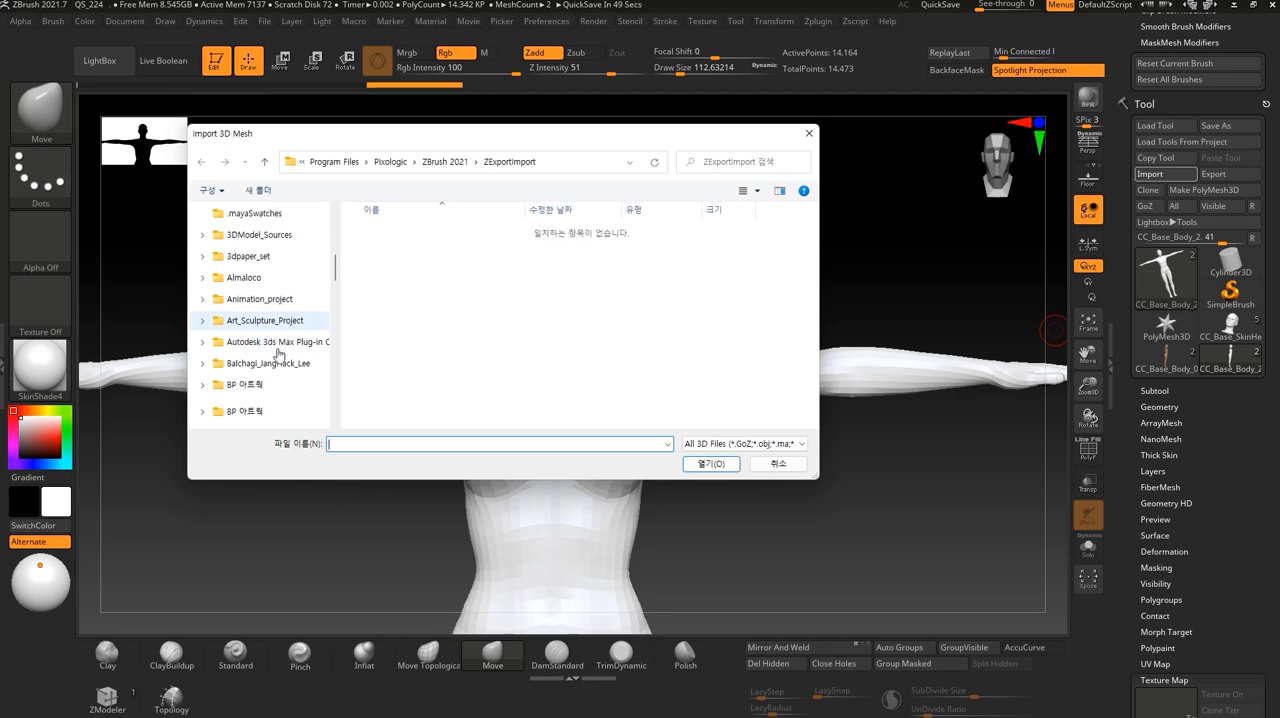
pyautogui.scroll(-5, 275, 350)
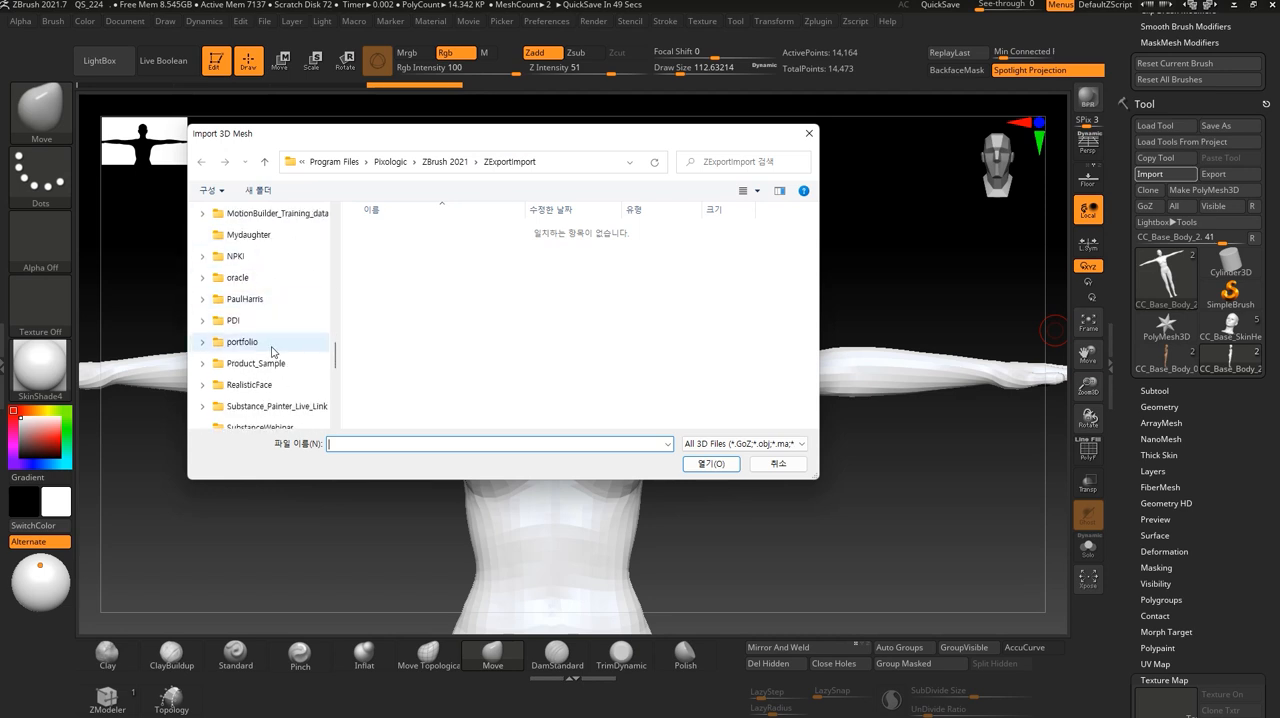
pyautogui.scroll(-3, 275, 360)
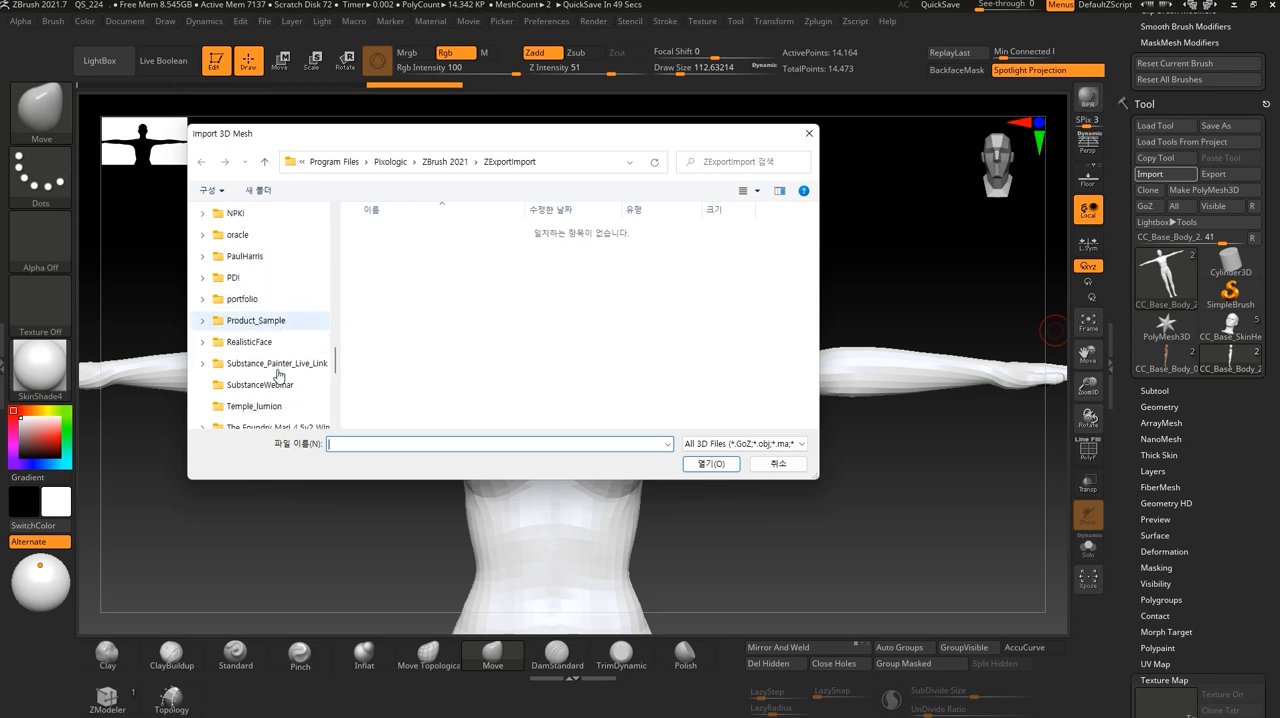
pyautogui.scroll(-2, 277, 376)
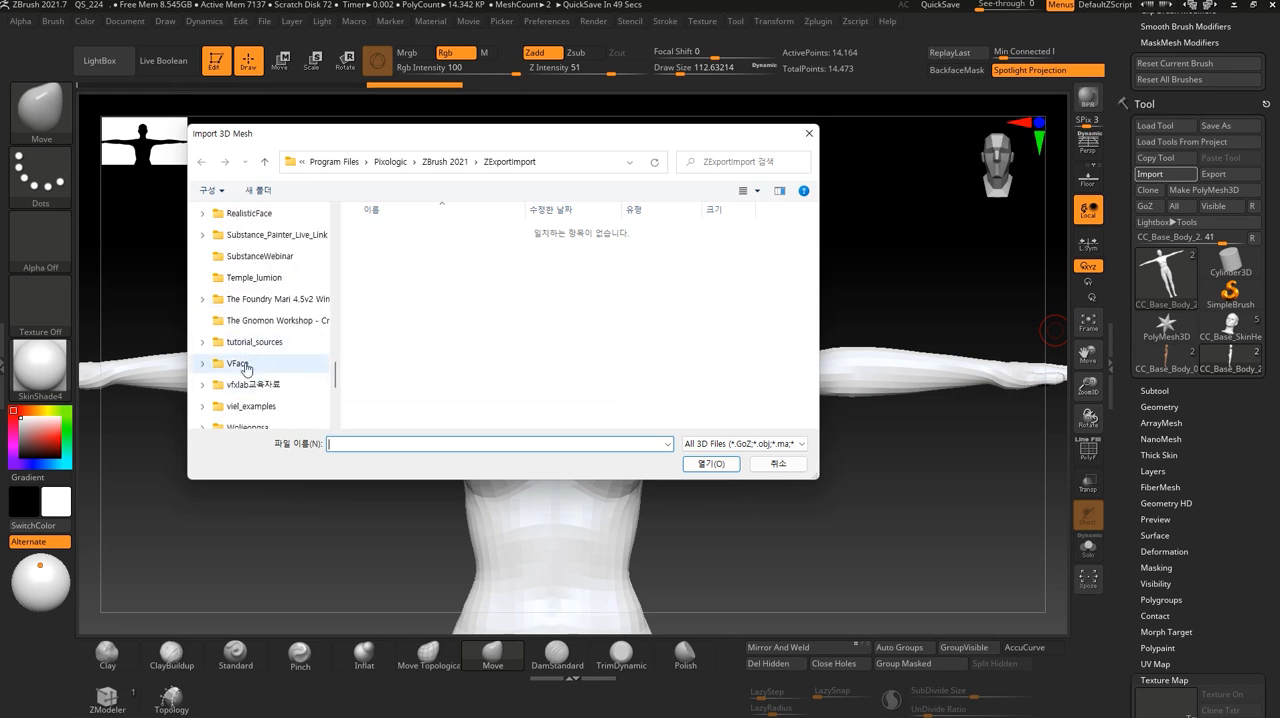
pyautogui.click(244, 366)
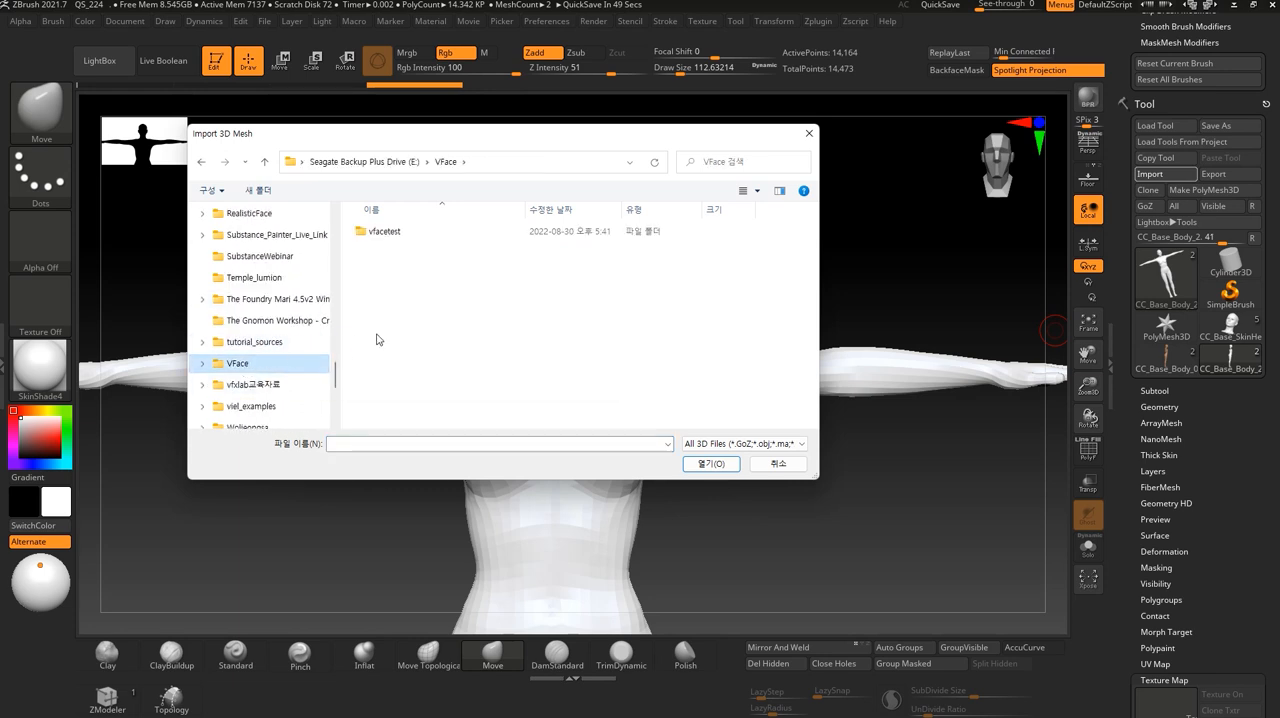
pyautogui.click(204, 366)
pyautogui.click(252, 386)
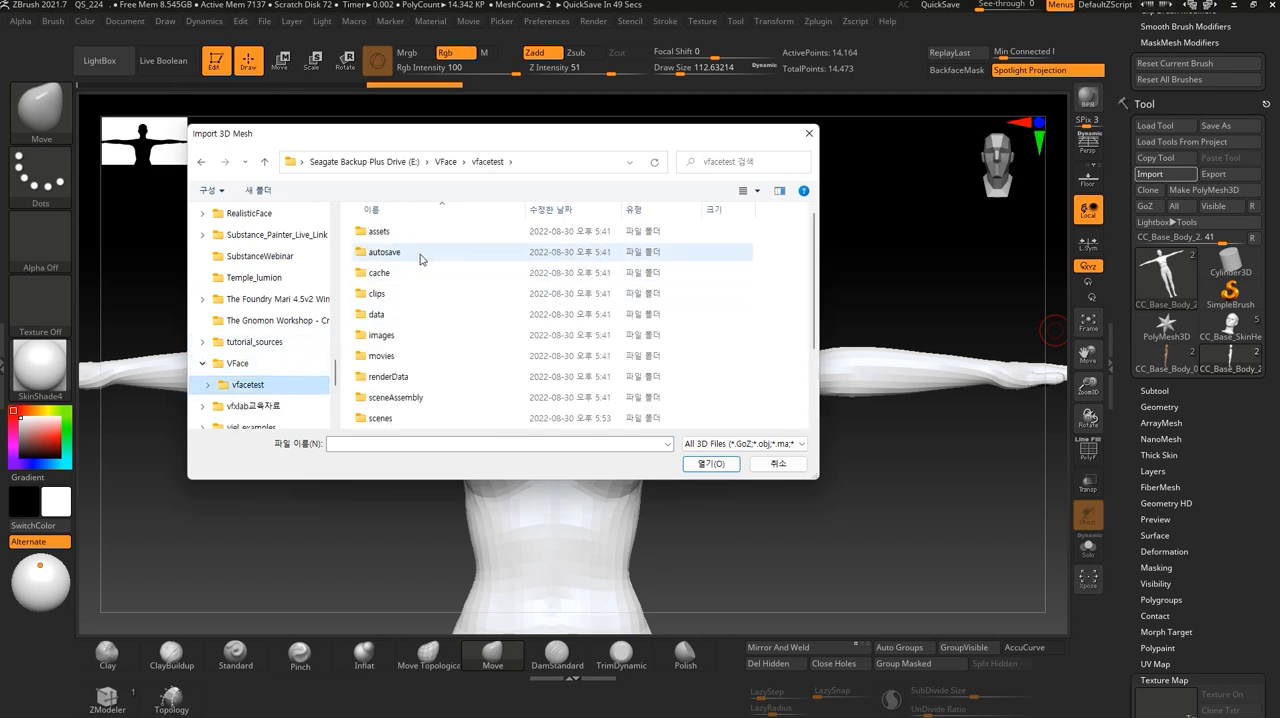
pyautogui.scroll(-2, 418, 310)
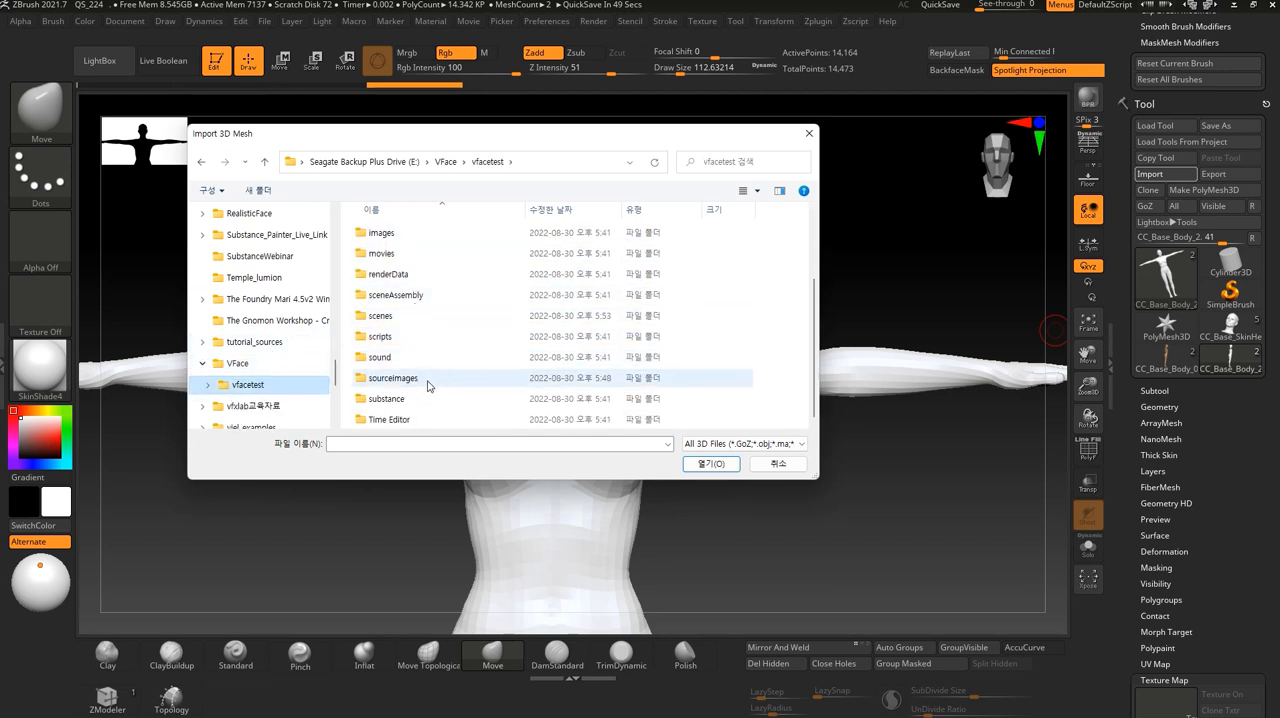
pyautogui.doubleClick(393, 317)
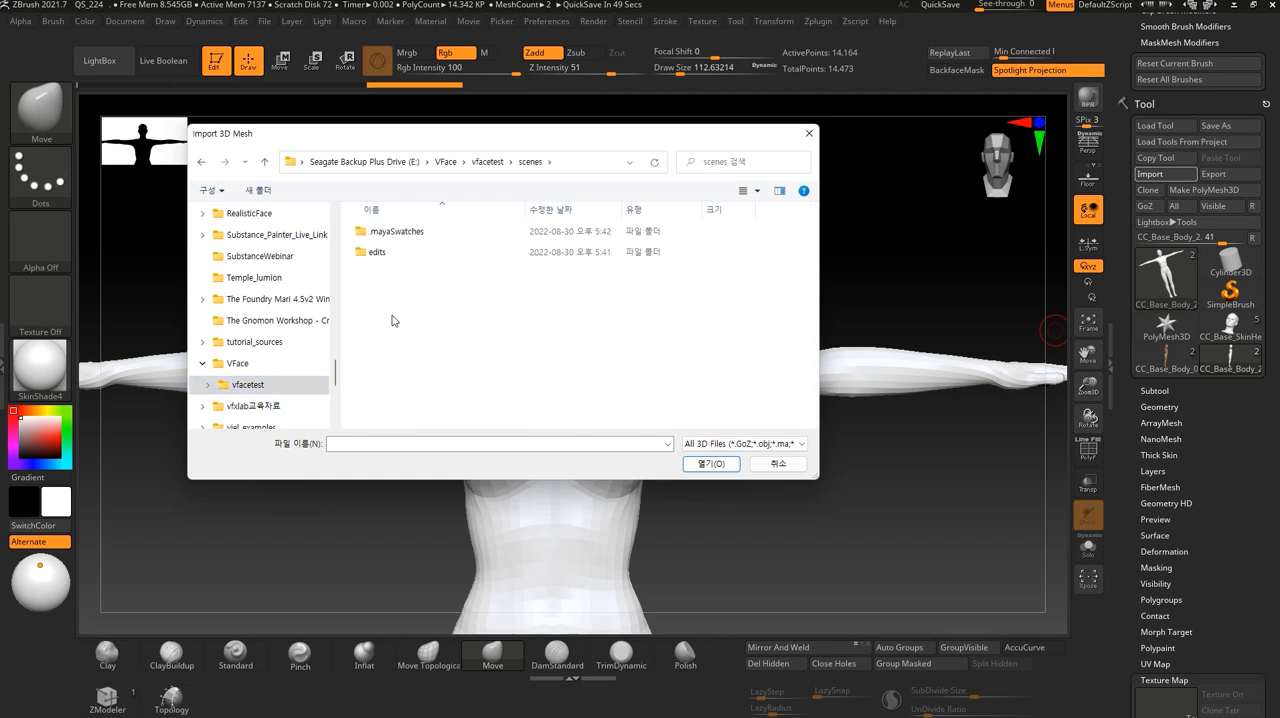
pyautogui.click(248, 364)
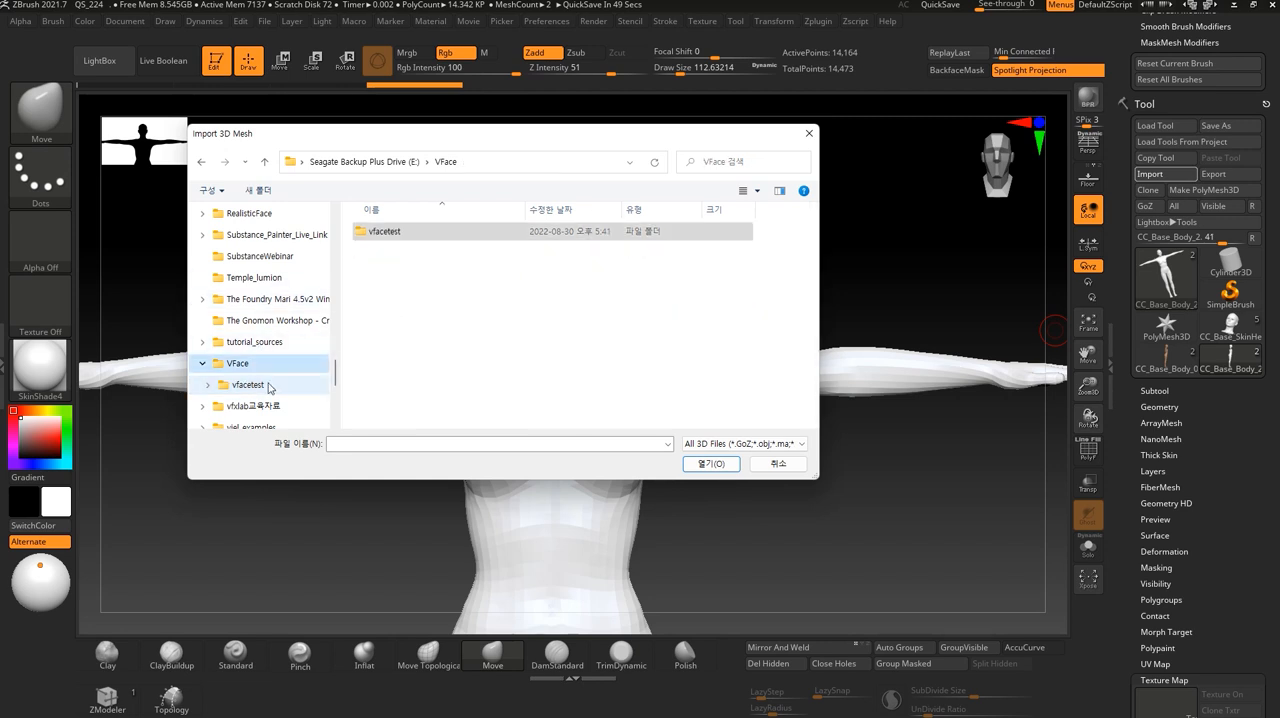
pyautogui.click(263, 386)
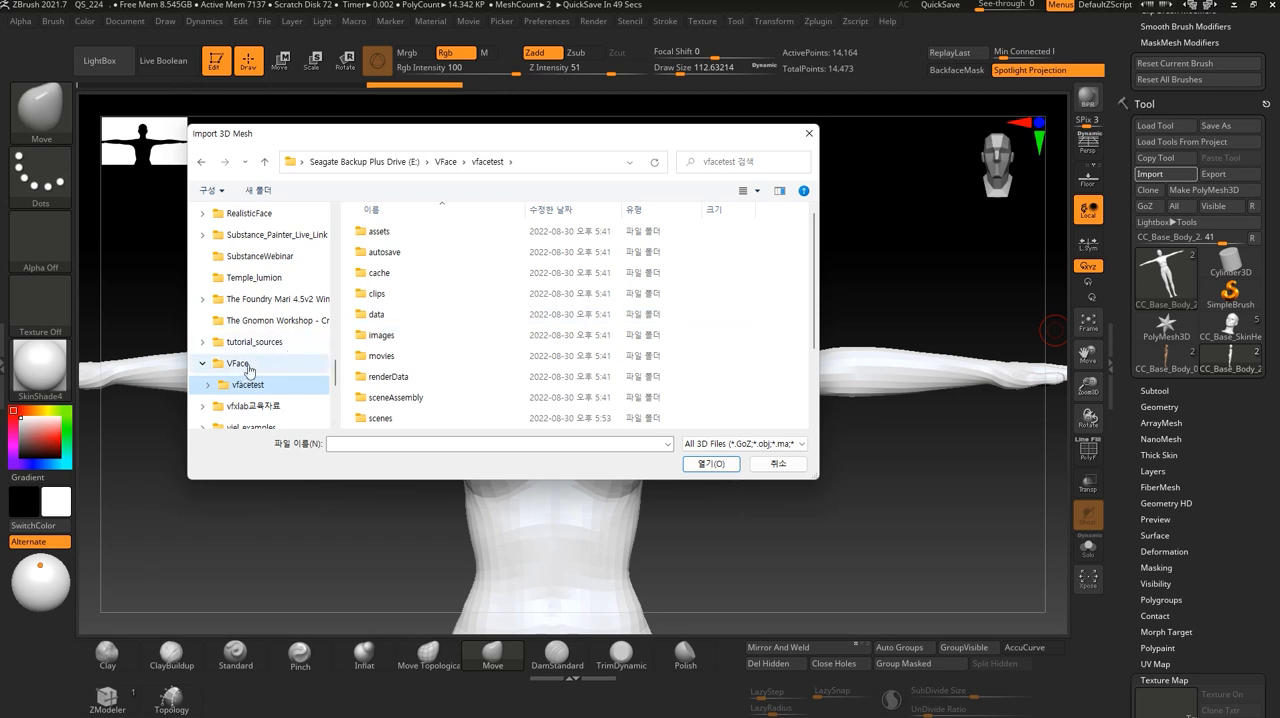
pyautogui.doubleClick(385, 232)
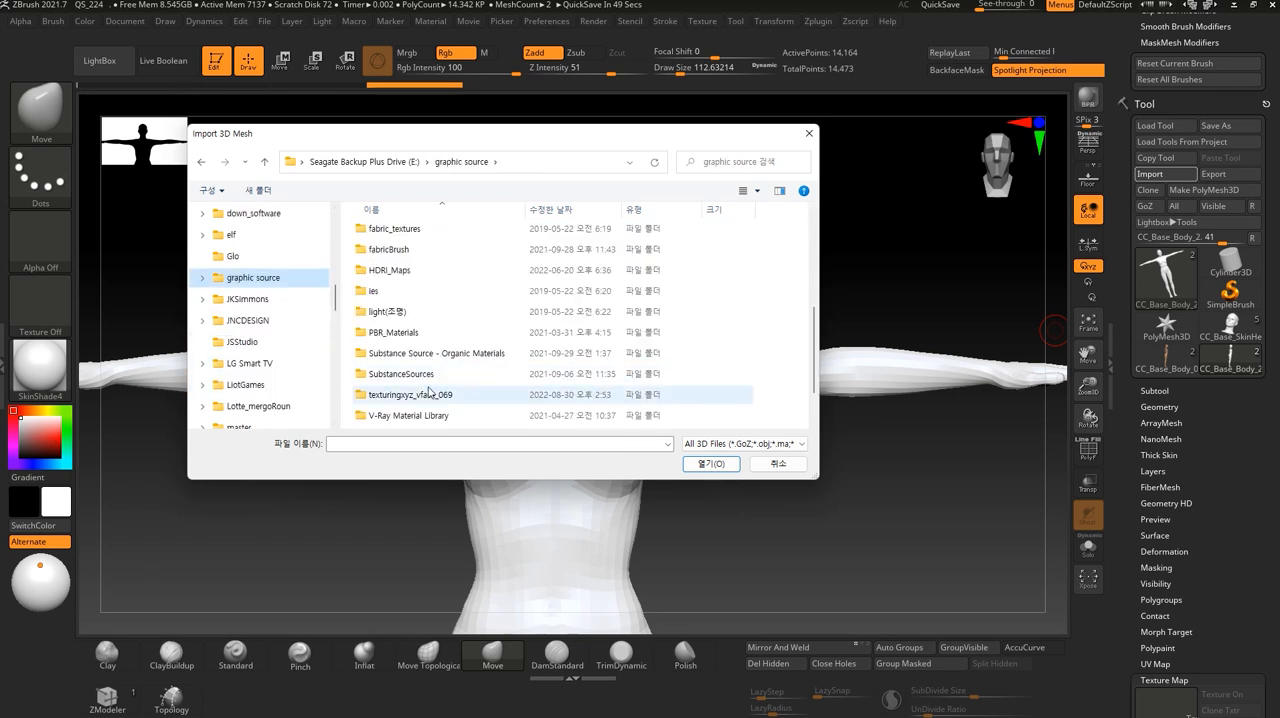
# - Import the XYZ_headEyesOpen_GEO head mesh from the texturingxyz_vface_069\01_head\geos folder
pyautogui.doubleClick(430, 398)
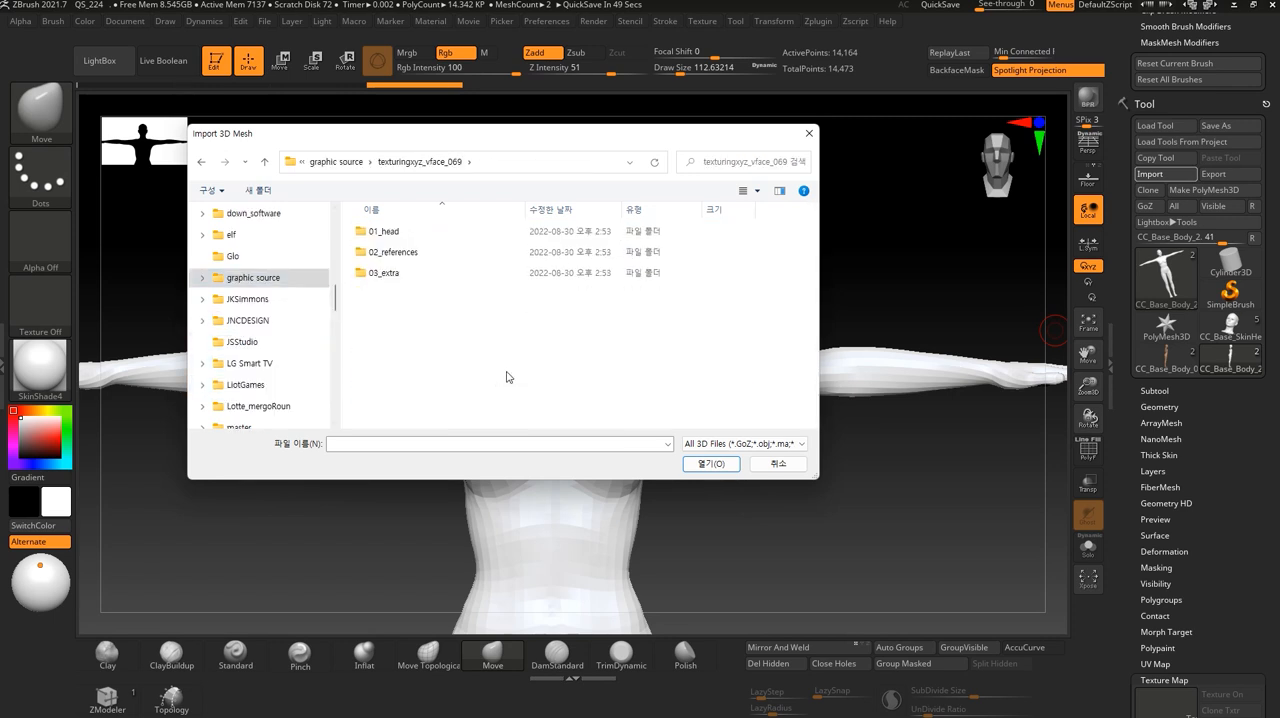
pyautogui.doubleClick(383, 232)
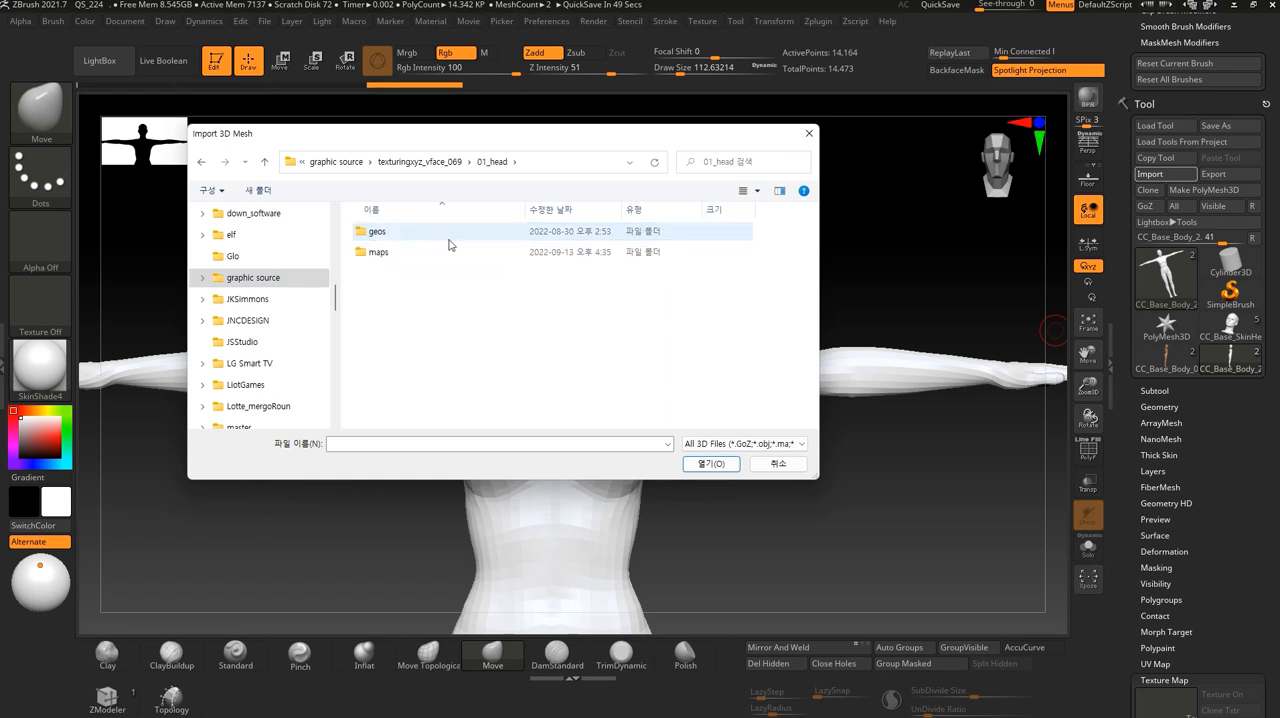
pyautogui.doubleClick(378, 233)
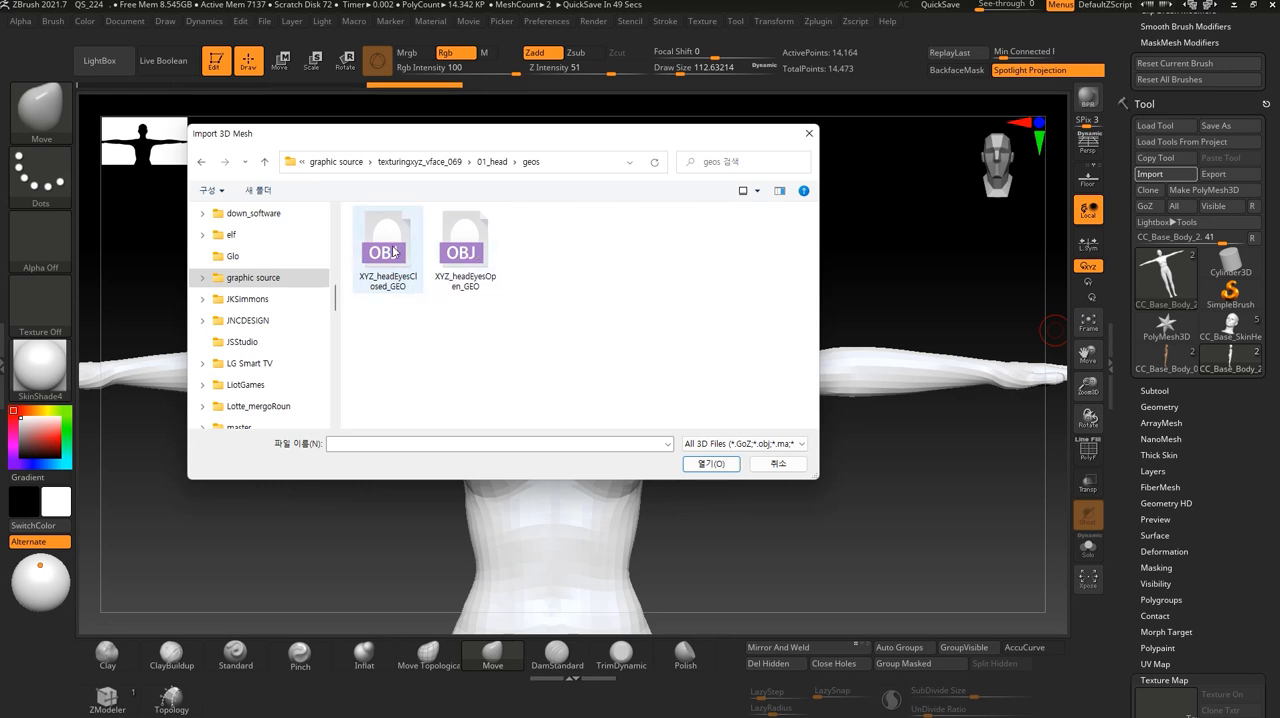
pyautogui.click(393, 252)
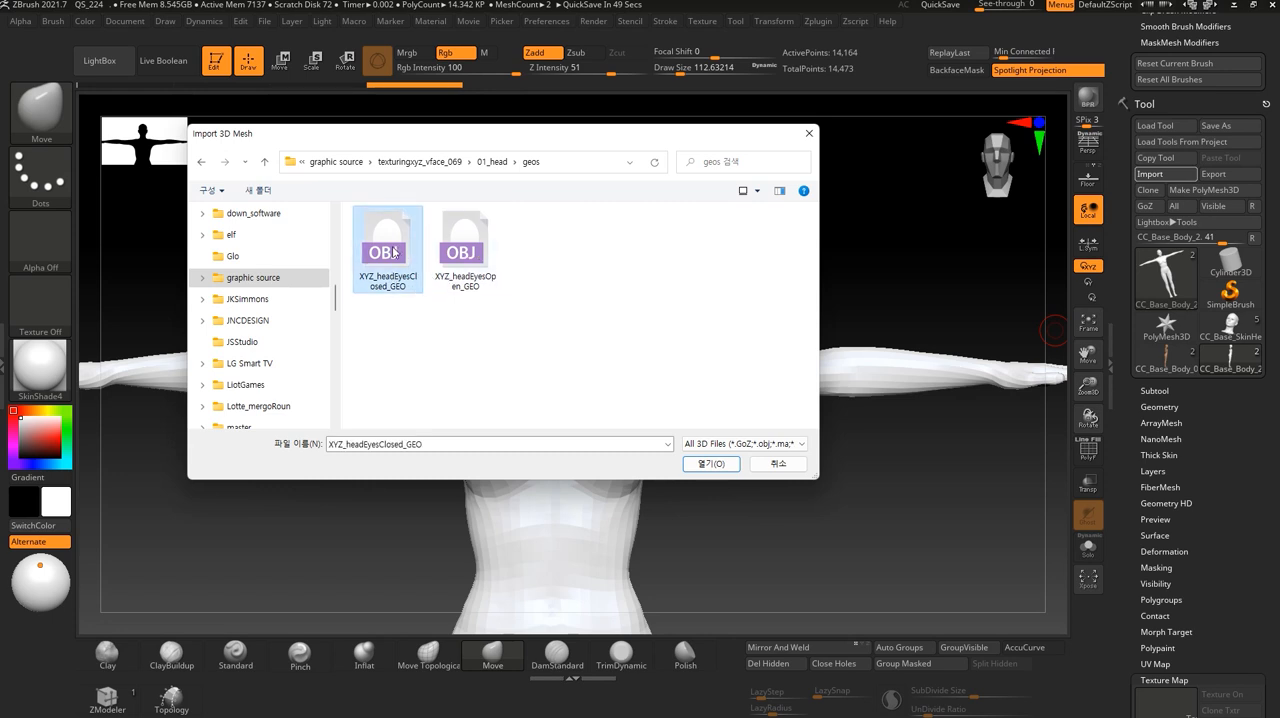
pyautogui.click(479, 246)
pyautogui.moveTo(508, 140); pyautogui.dragTo(551, 224)
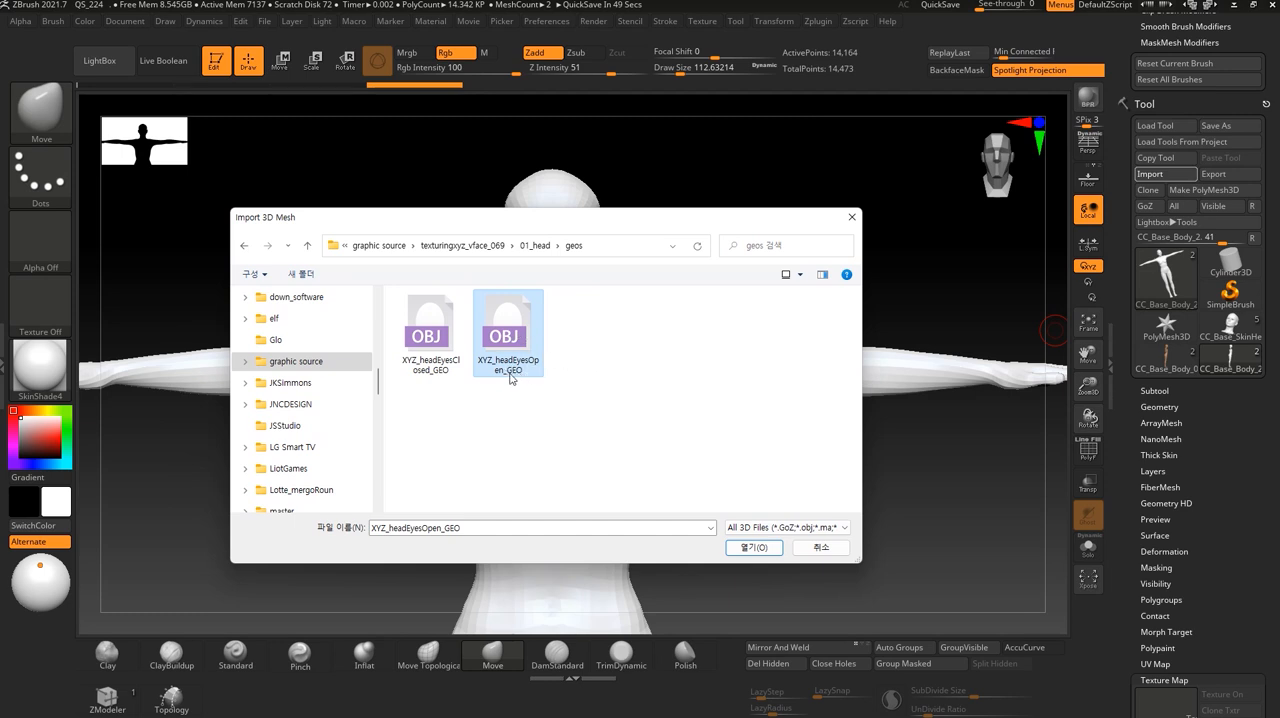
pyautogui.click(759, 553)
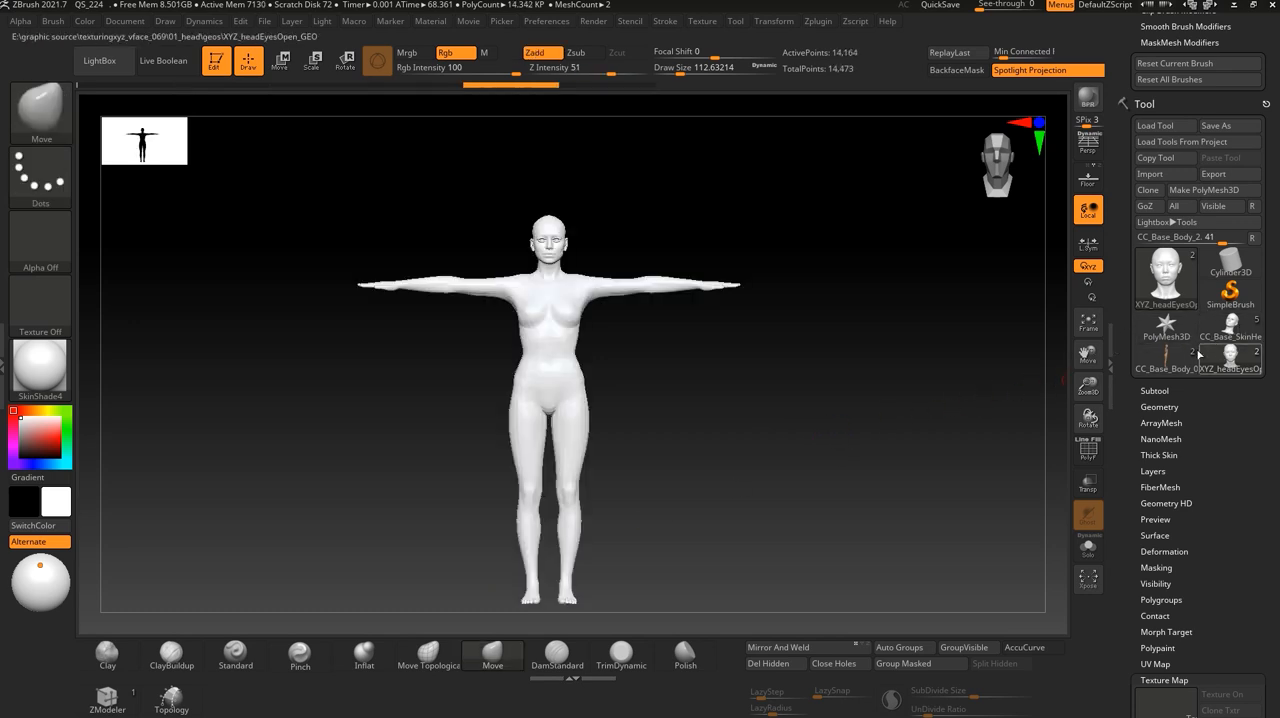
pyautogui.click(1152, 189)
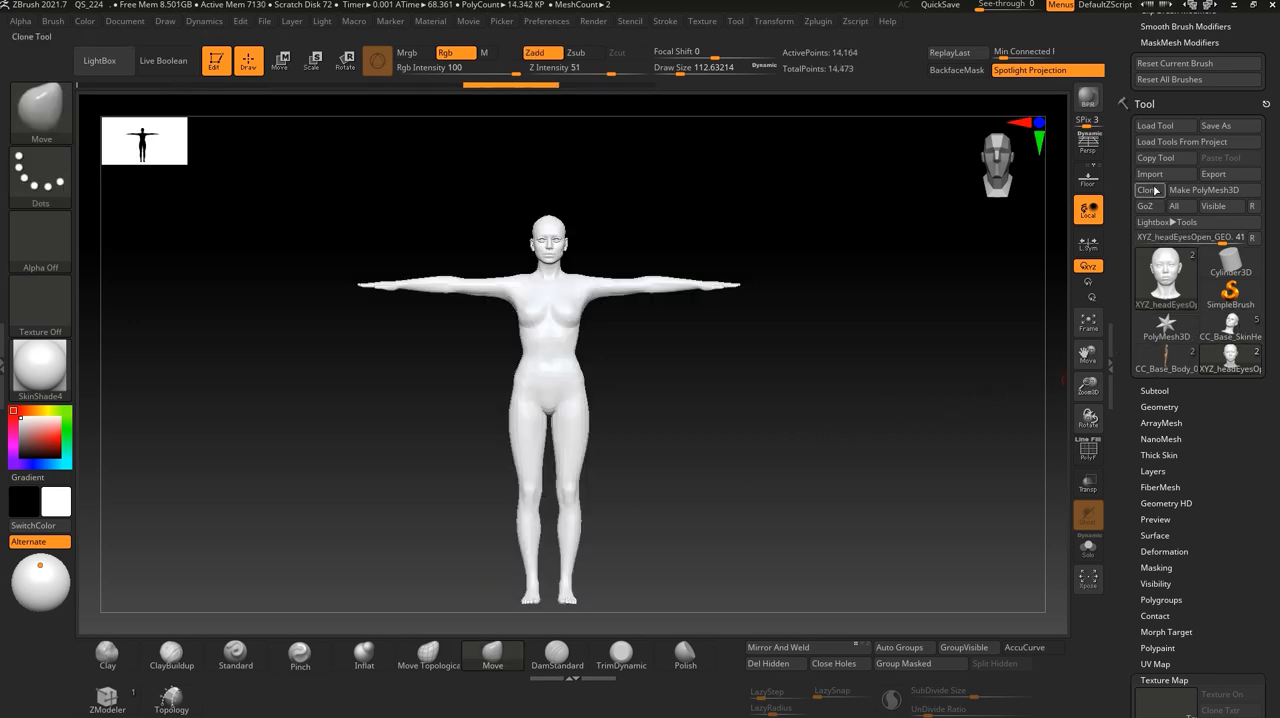
# - Expand the body tool's subtool list and switch the active tool to the Cylinder3D primitive
pyautogui.click(1154, 390)
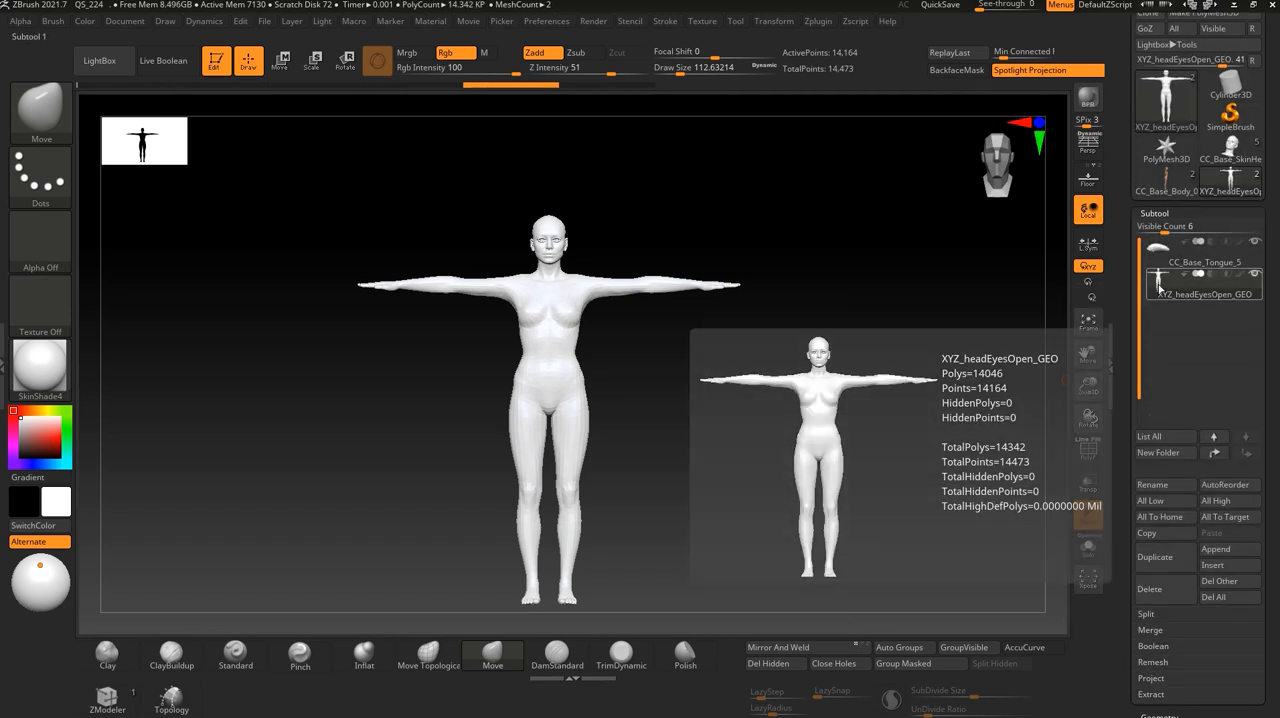
pyautogui.moveTo(1269, 281); pyautogui.dragTo(1269, 322)
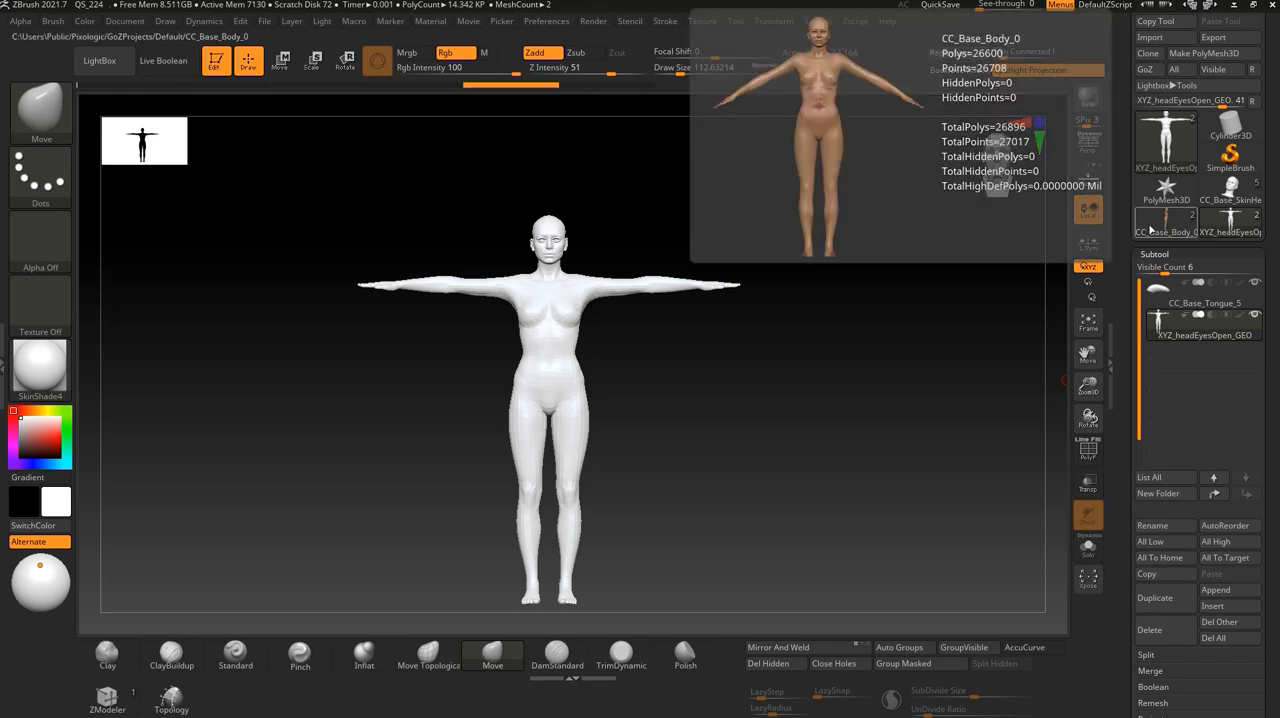
pyautogui.moveTo(1189, 326)
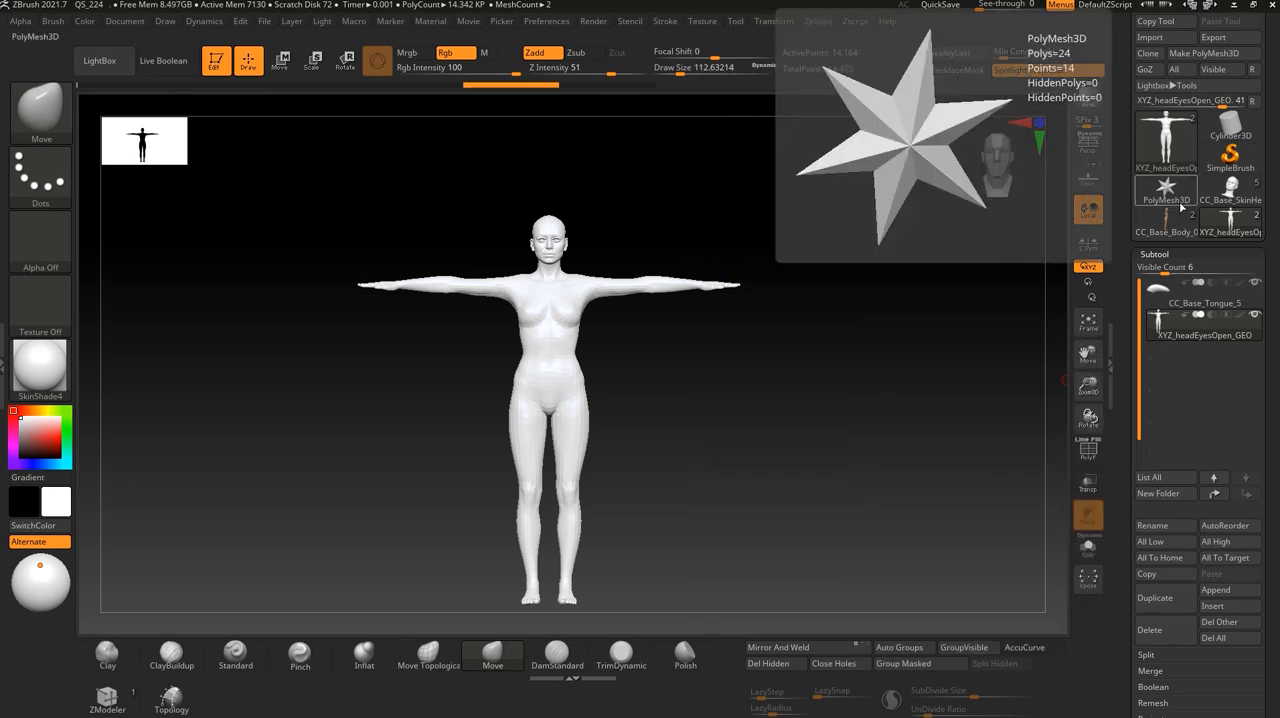
pyautogui.moveTo(1237, 131)
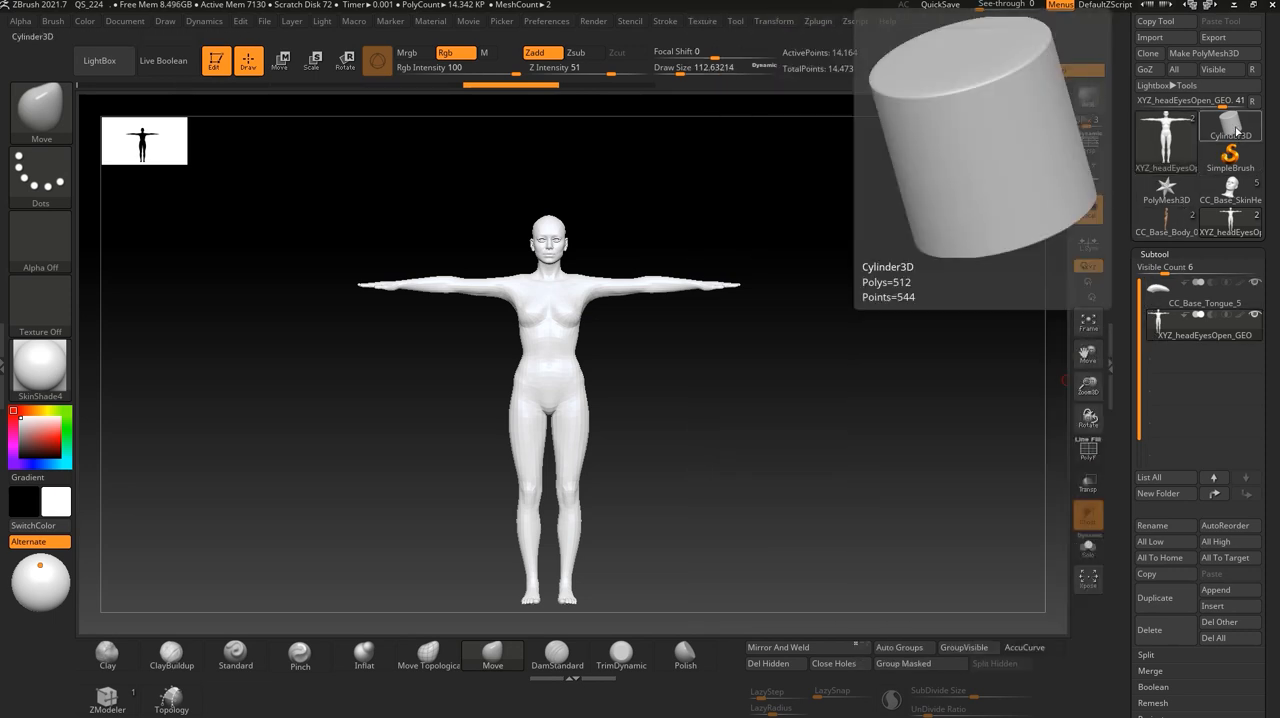
pyautogui.click(1237, 131)
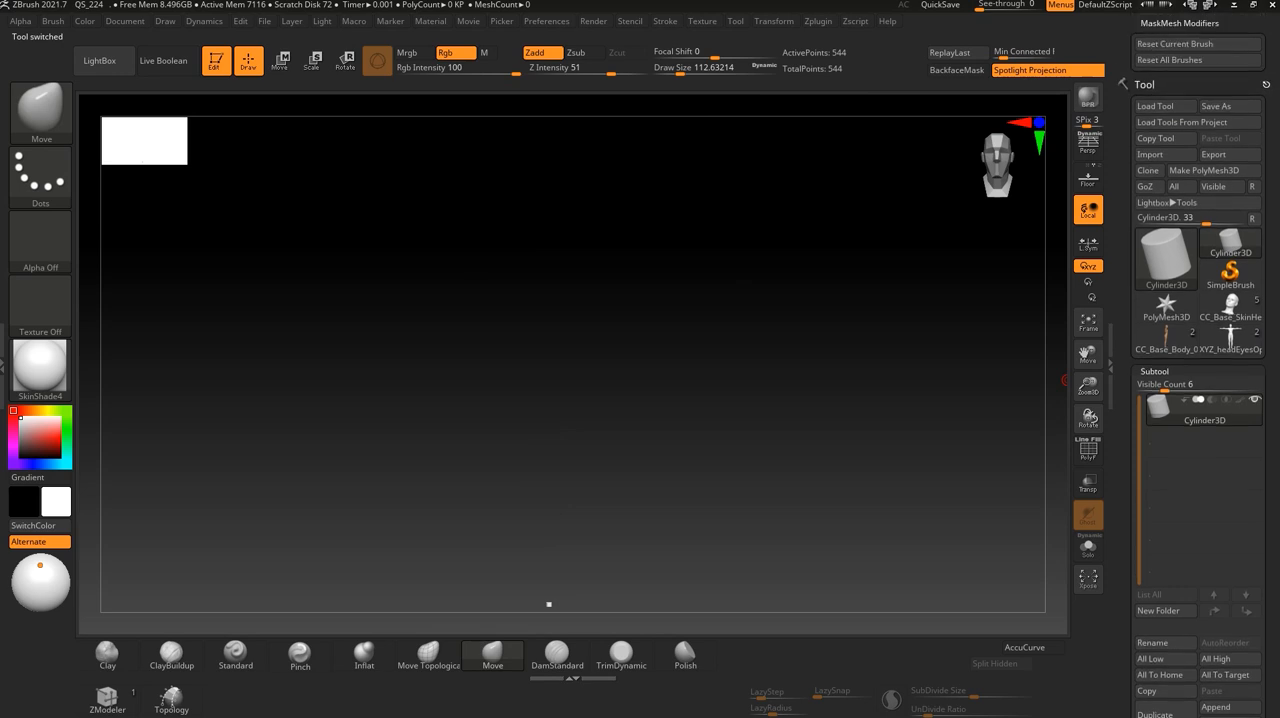
# - Start a mesh import into the PolyMesh3D star and browse to the graphic source folder on drive E:
pyautogui.click(1145, 173)
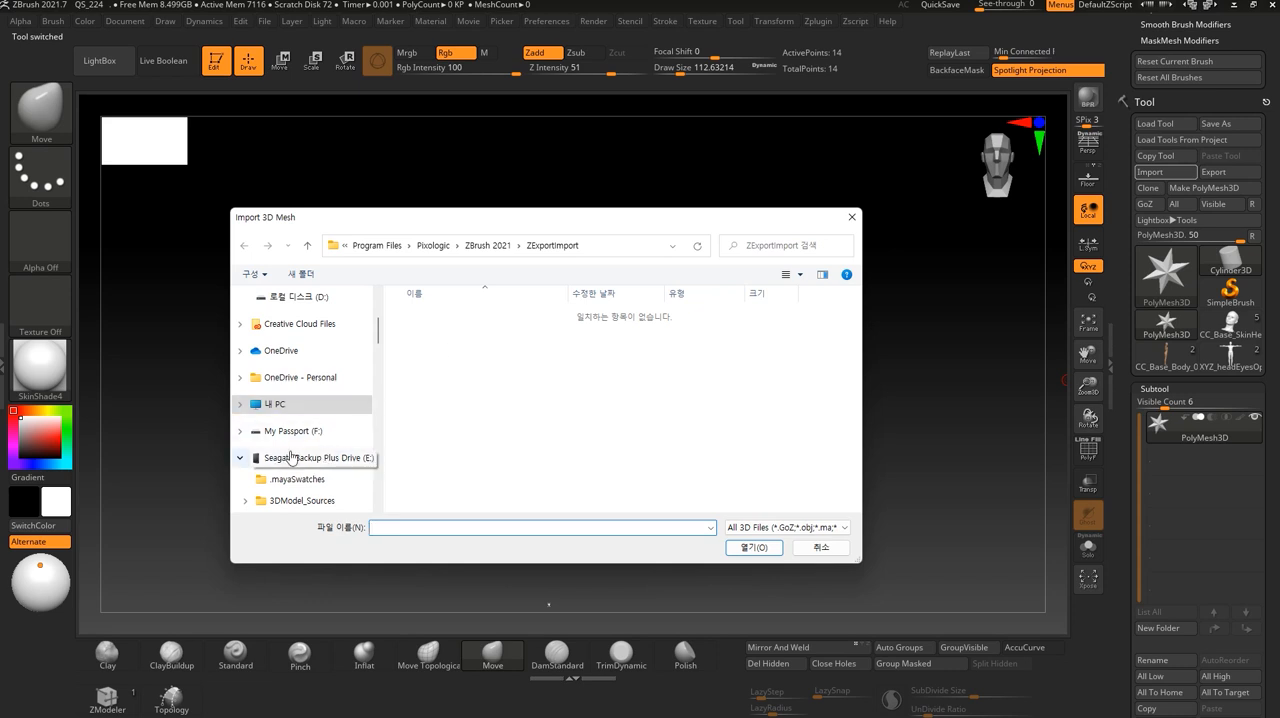
pyautogui.scroll(2, 312, 458)
pyautogui.scroll(-2, 300, 430)
pyautogui.scroll(-2, 320, 426)
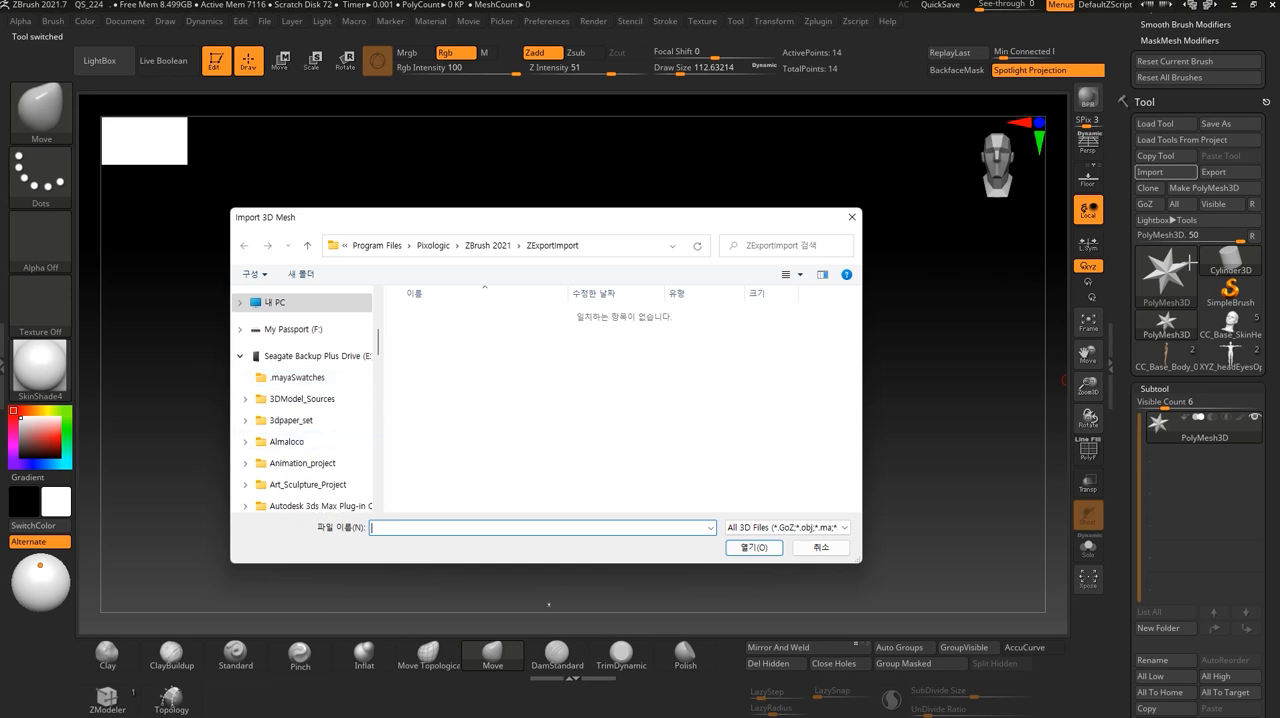
pyautogui.click(288, 442)
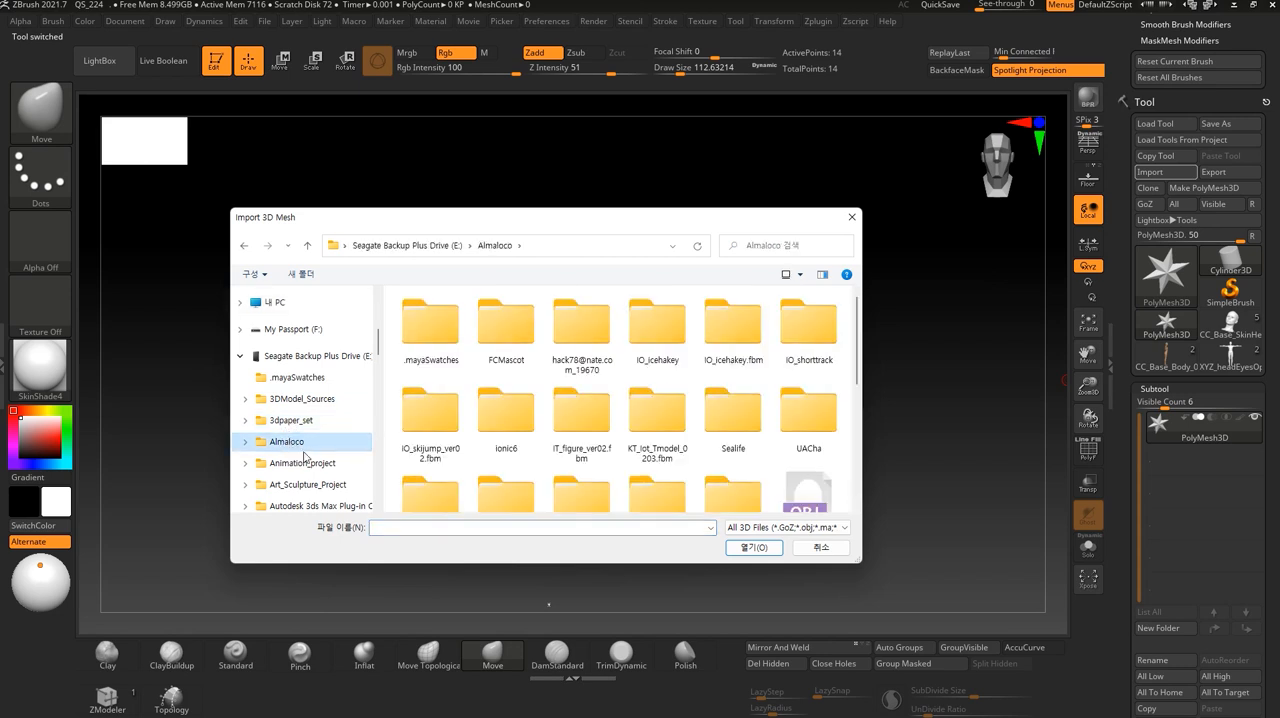
pyautogui.scroll(-4, 295, 450)
pyautogui.scroll(-1, 306, 458)
pyautogui.click(298, 448)
pyautogui.scroll(-3, 487, 401)
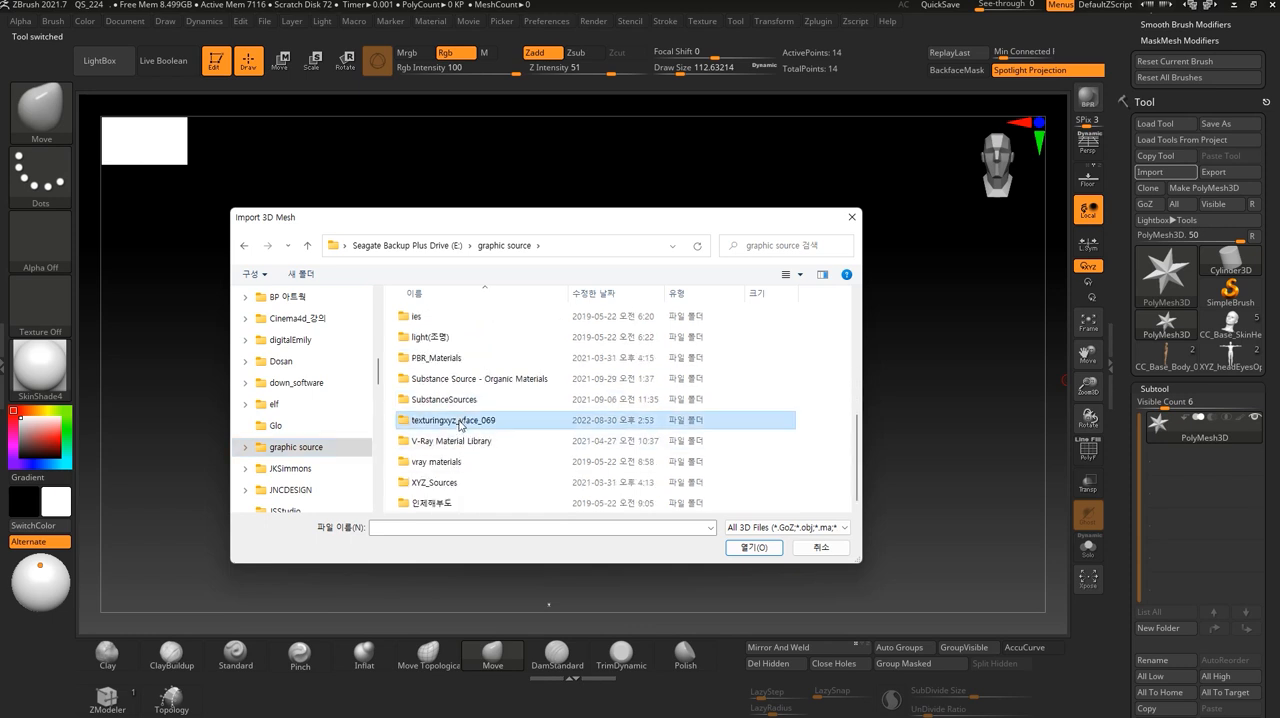
# - Import the XYZ_headEyesOpen_GEO mesh from texturingxyz_vface_069\01_head\geos and frame it from the front
pyautogui.doubleClick(462, 421)
pyautogui.doubleClick(438, 316)
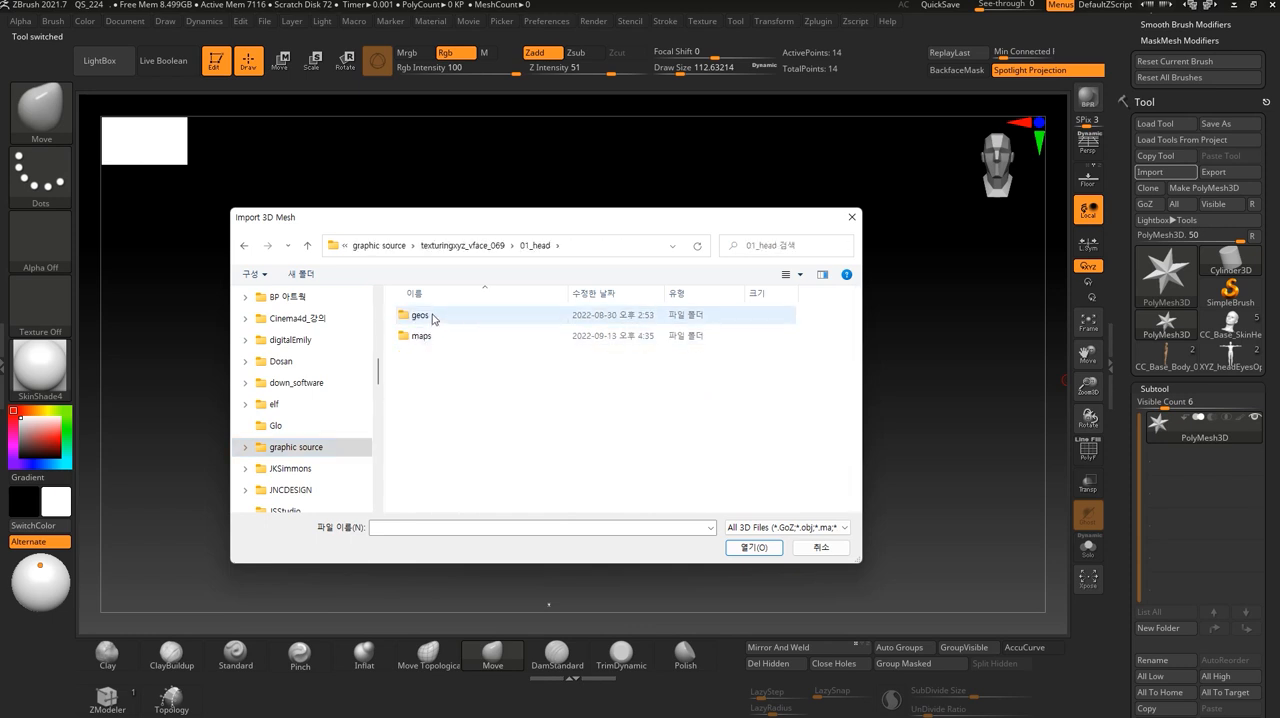
pyautogui.doubleClick(436, 316)
pyautogui.click(491, 345)
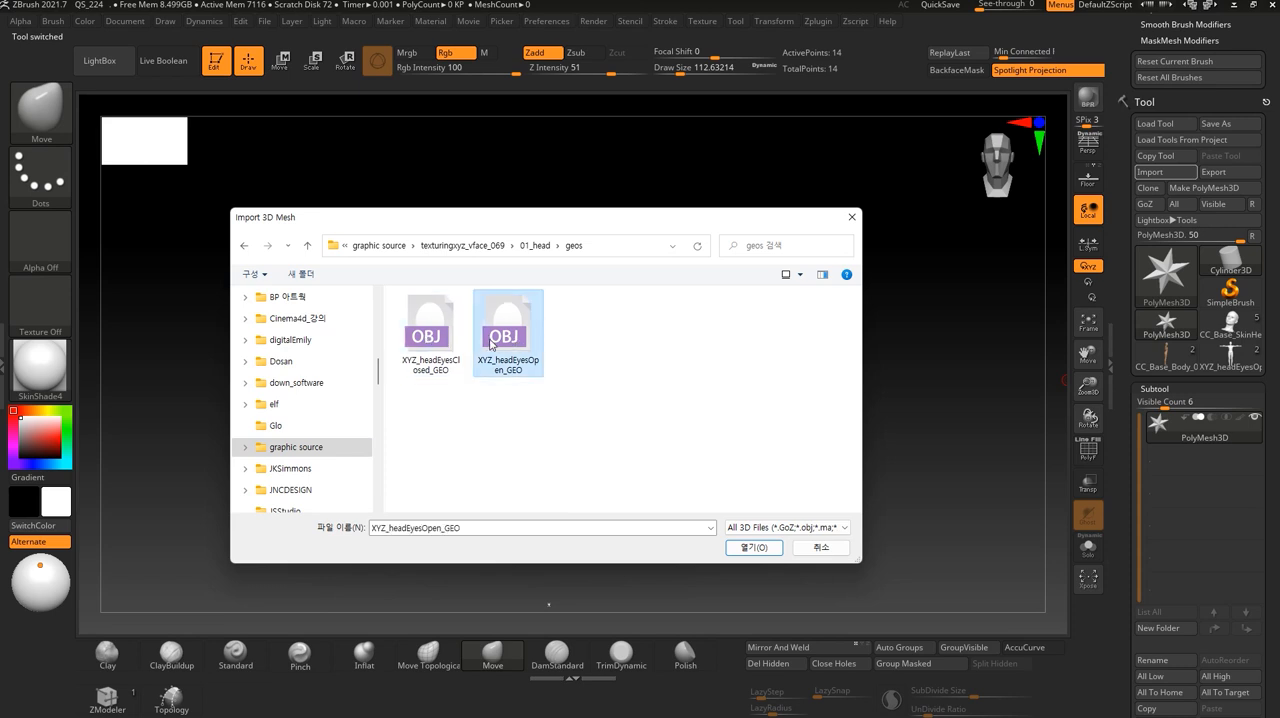
pyautogui.click(752, 548)
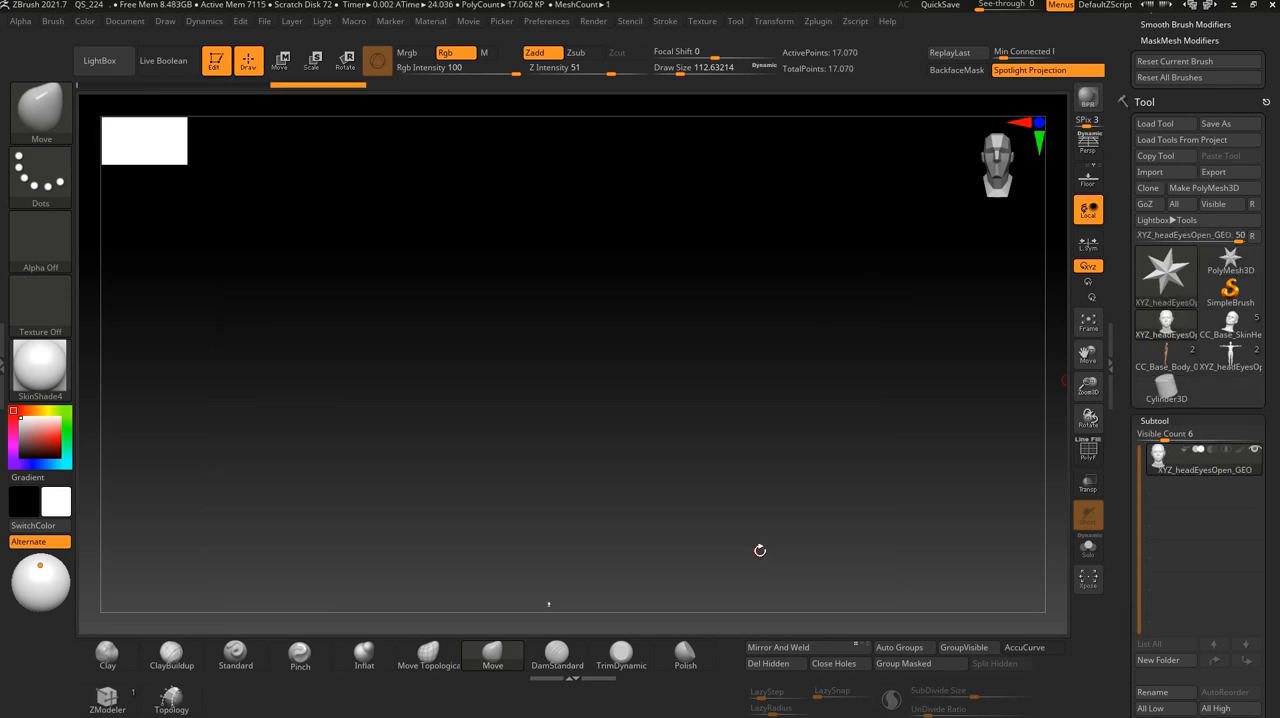
pyautogui.press('f')
pyautogui.keyDown('alt'); pyautogui.moveTo(794, 435); pyautogui.dragTo(762, 352); pyautogui.keyUp('alt')
pyautogui.keyDown('alt'); pyautogui.moveTo(827, 380); pyautogui.dragTo(799, 393); pyautogui.keyUp('alt')
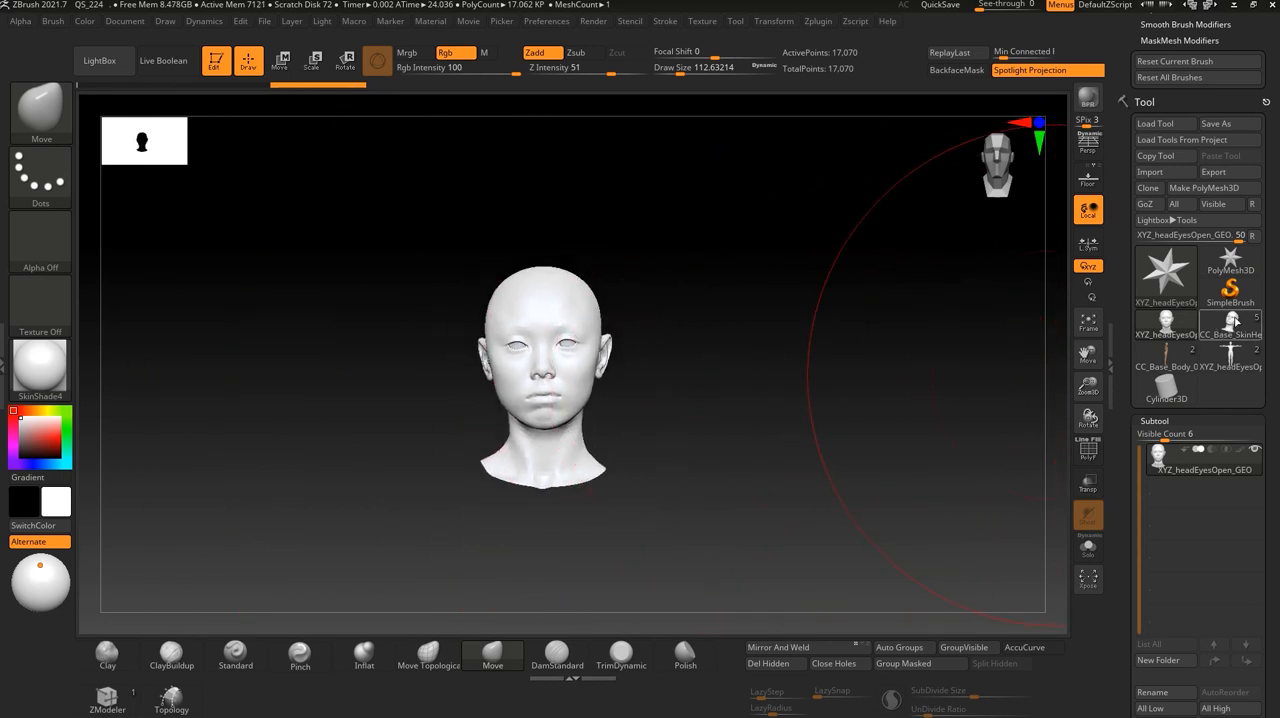
# - Return to the T-posed body tool and append the imported XYZ_headEyesOpen_GEO head as a subtool
pyautogui.click(1229, 352)
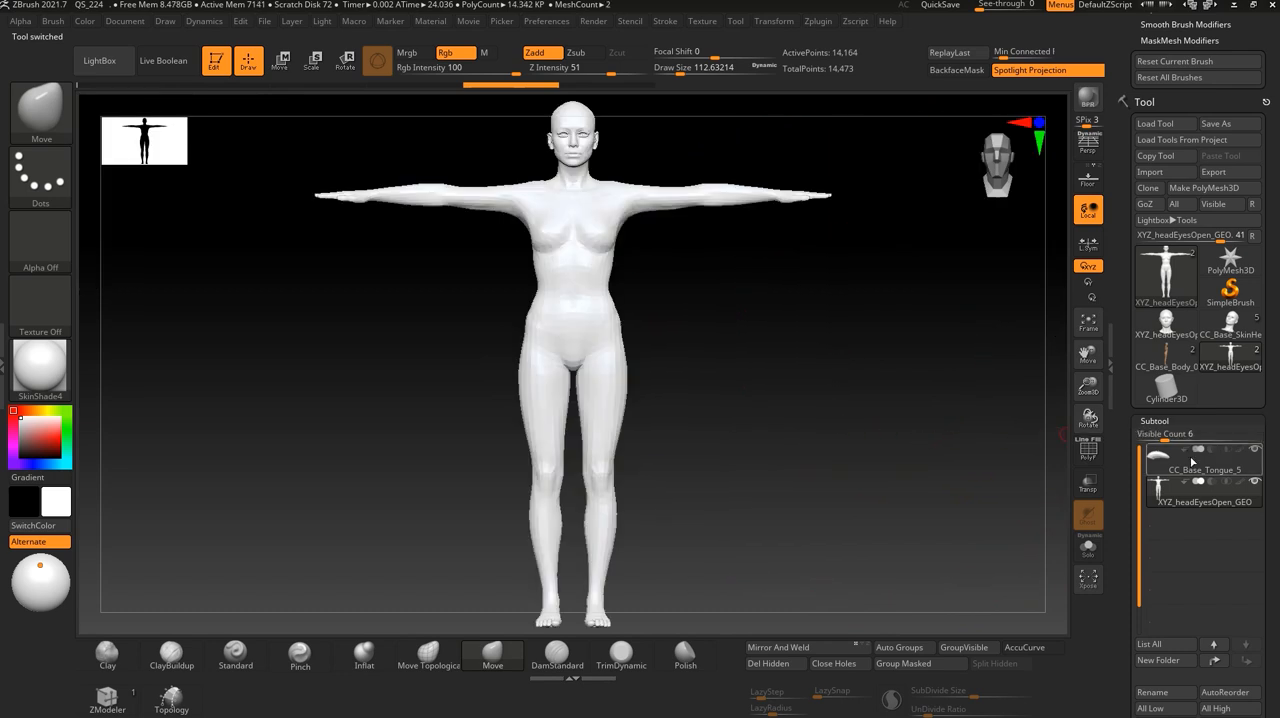
pyautogui.moveTo(1222, 370)
pyautogui.moveTo(1175, 327)
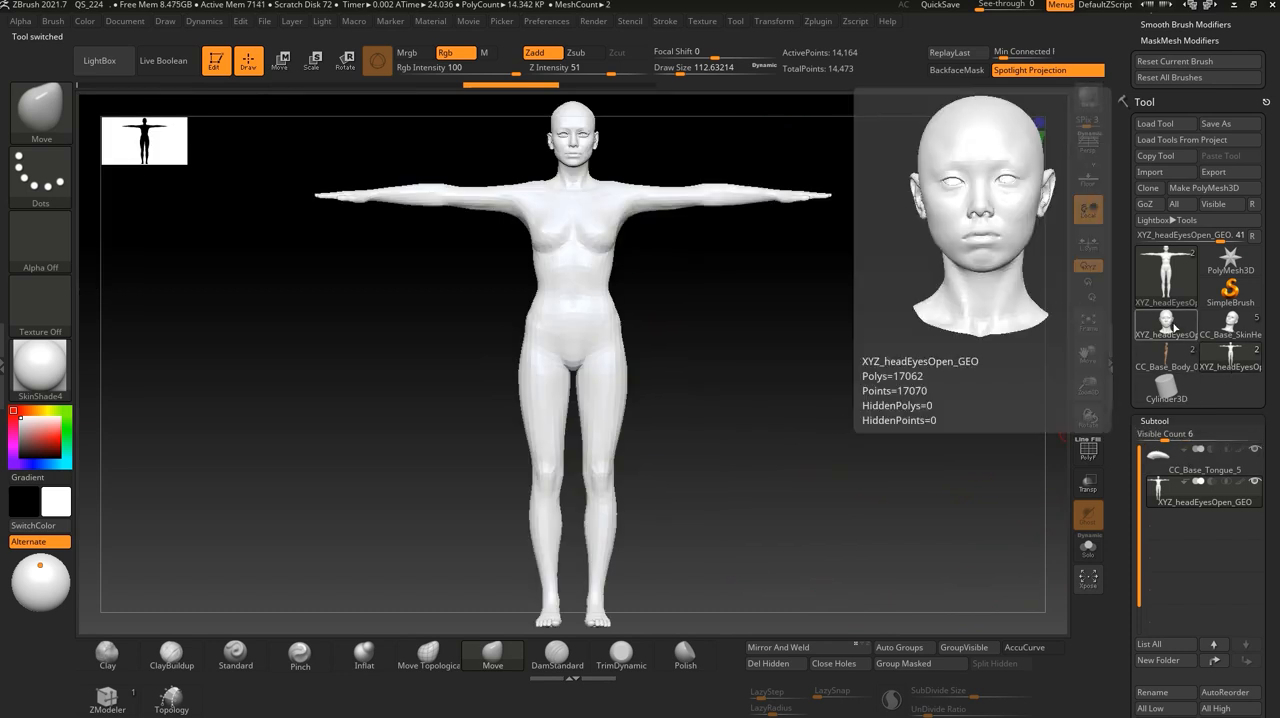
pyautogui.keyDown('alt'); pyautogui.moveTo(853, 441); pyautogui.dragTo(841, 413); pyautogui.keyUp('alt')
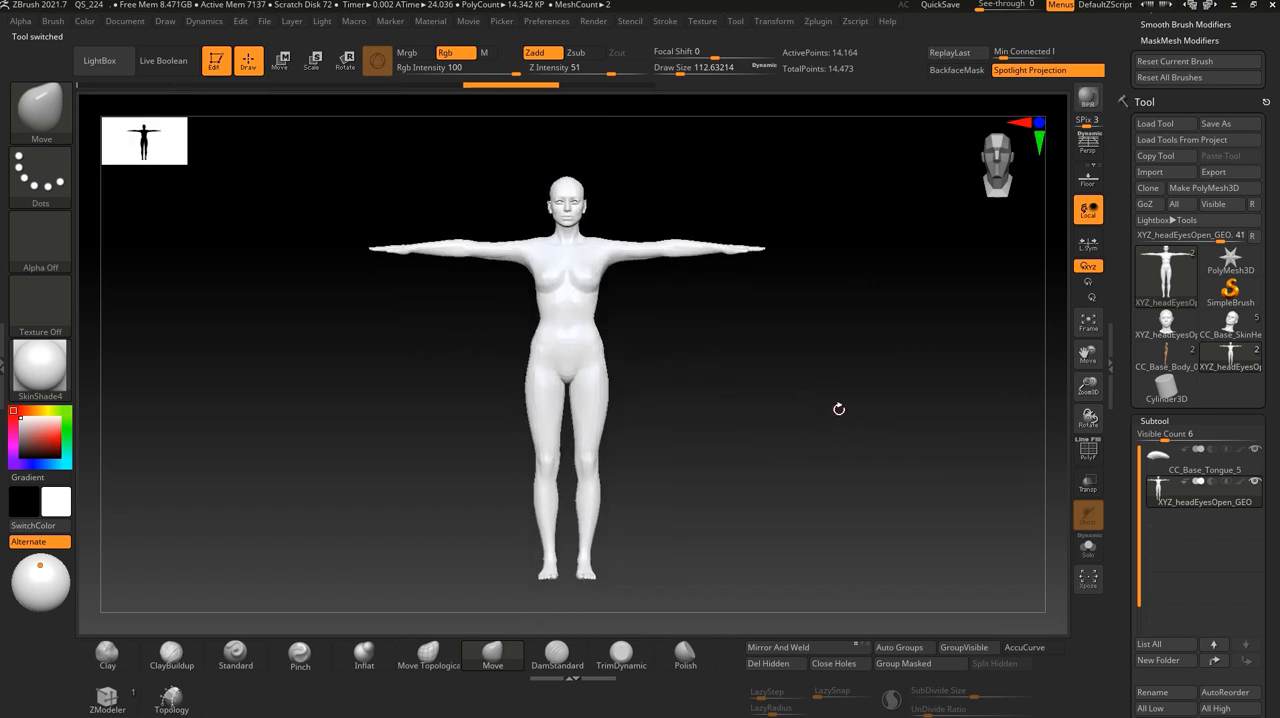
pyautogui.scroll(-3, 1260, 534)
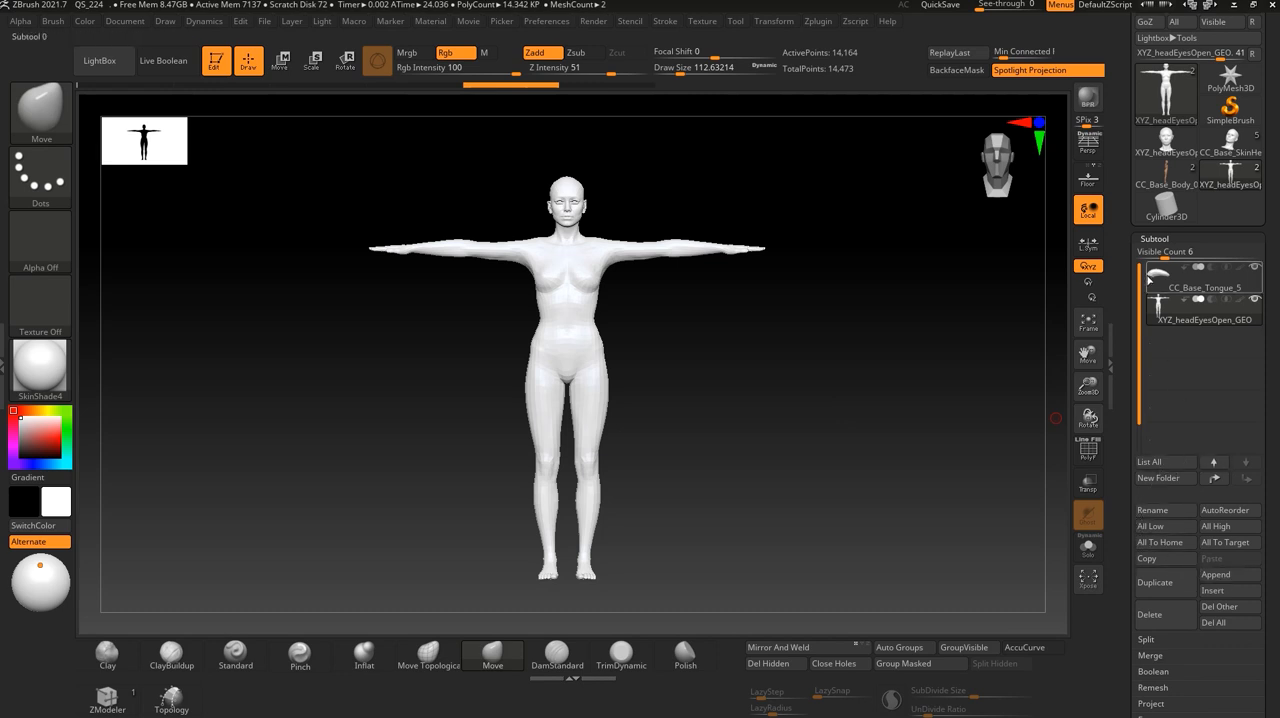
pyautogui.click(1228, 575)
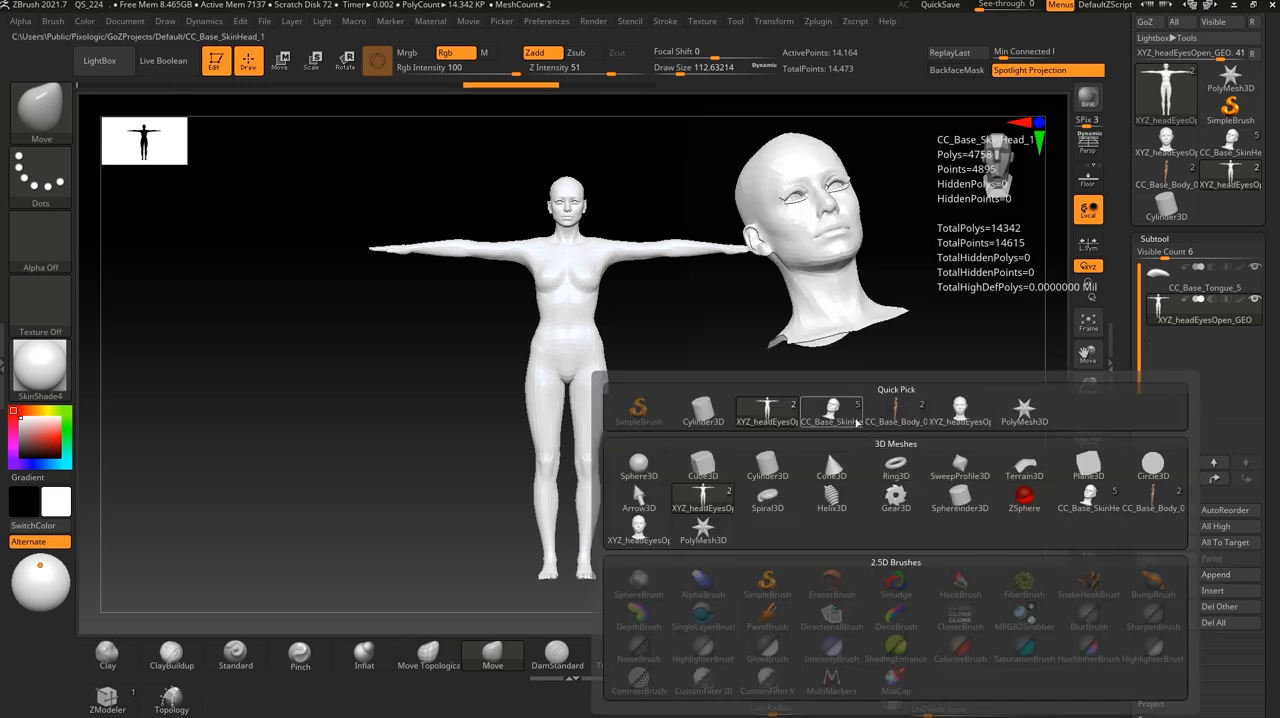
pyautogui.moveTo(953, 415)
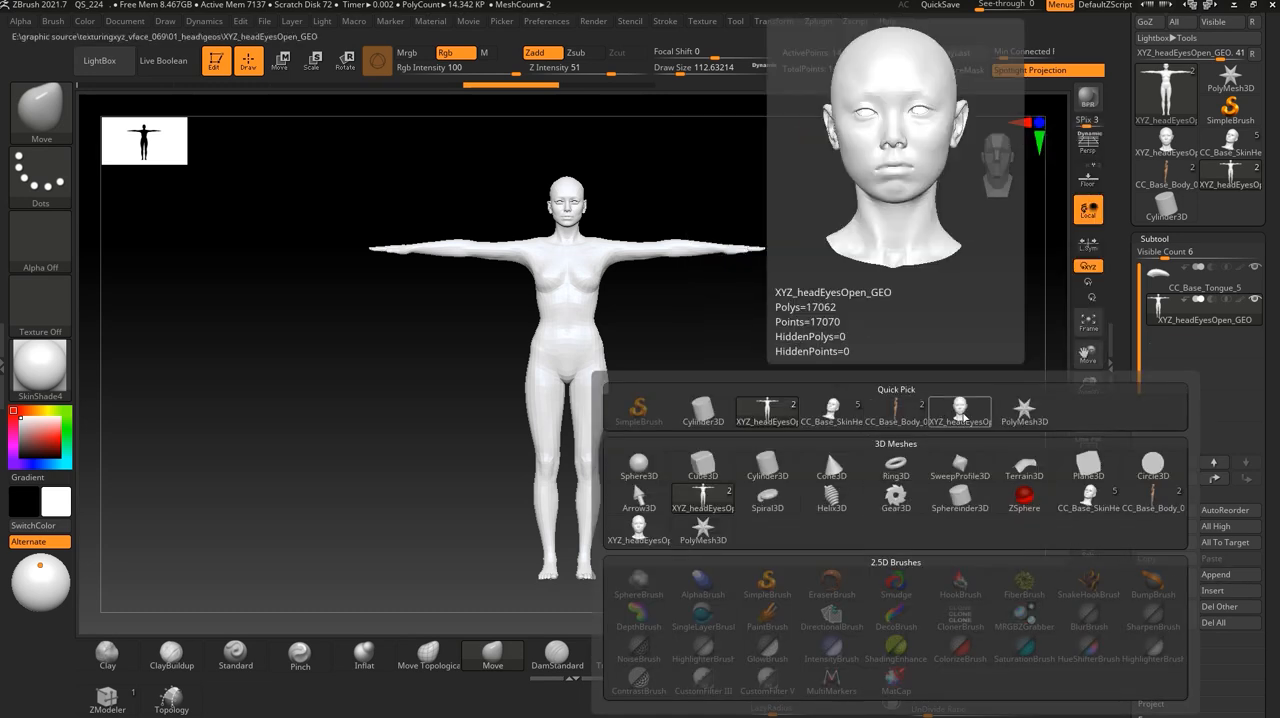
pyautogui.click(958, 415)
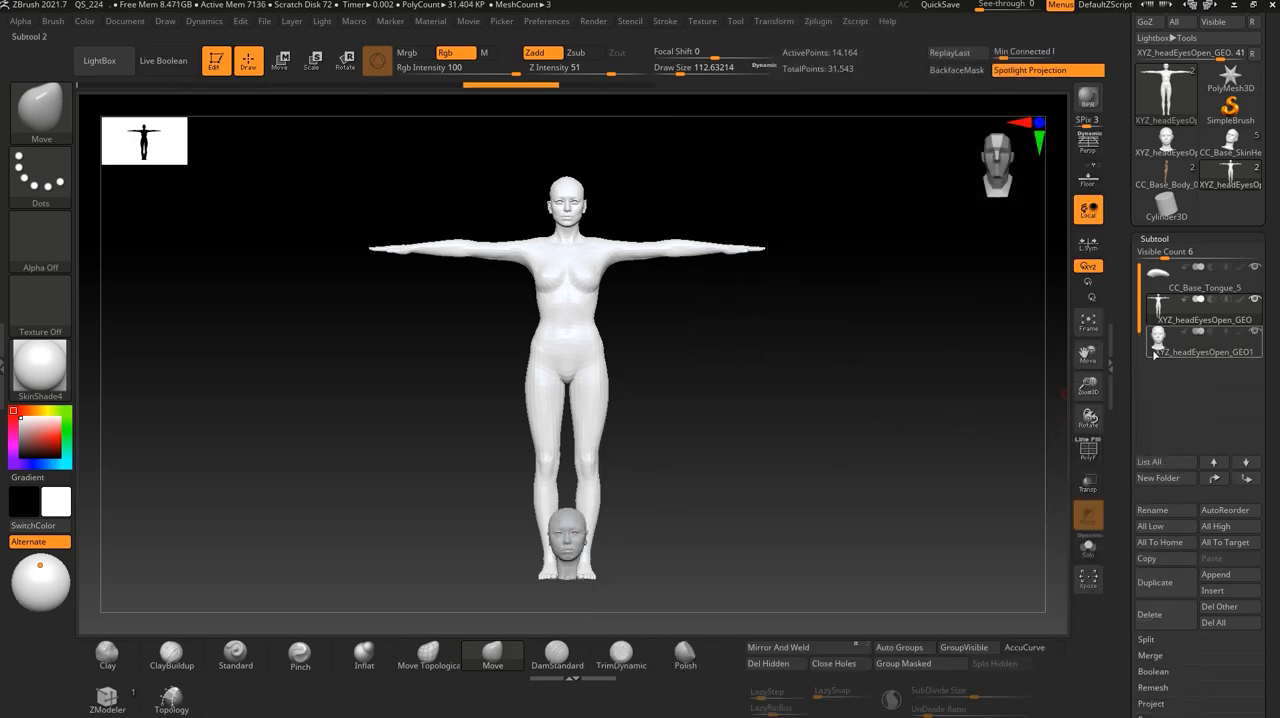
# - Select the appended head subtool and, in side view, move it up from the feet to the body's head
pyautogui.moveTo(1163, 348)
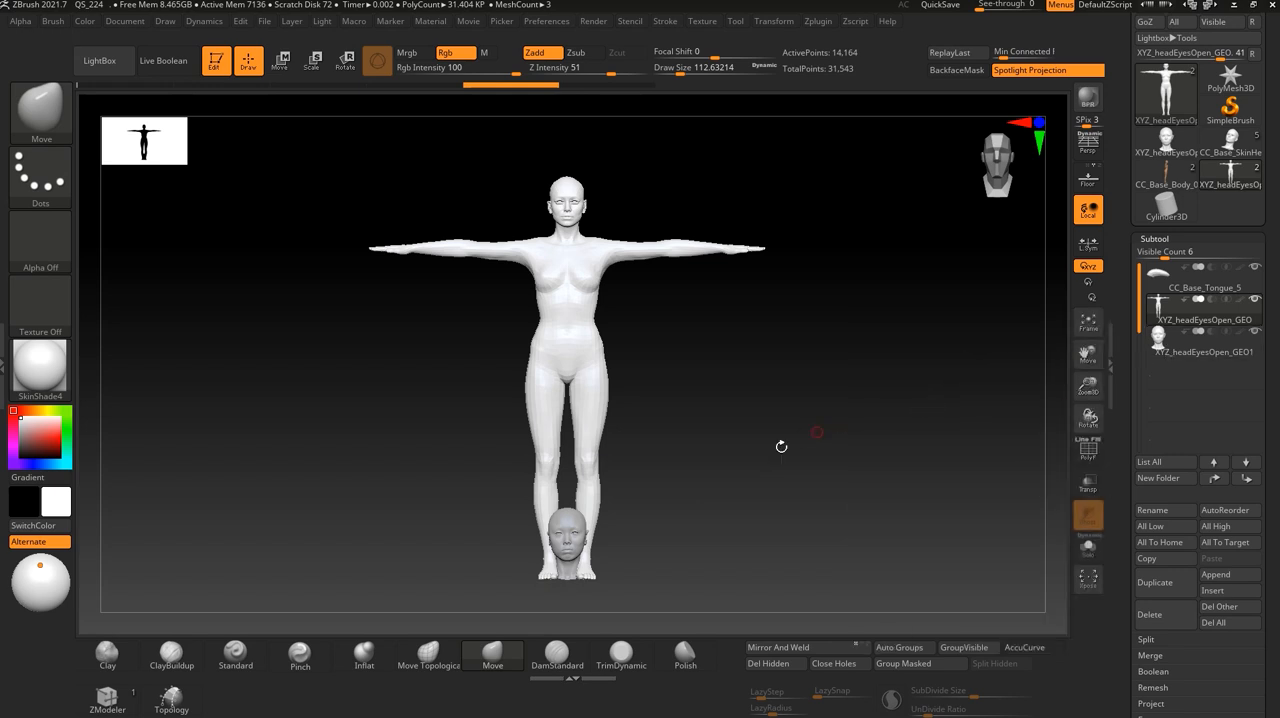
pyautogui.keyDown('alt'); pyautogui.click(568, 527); pyautogui.keyUp('alt')
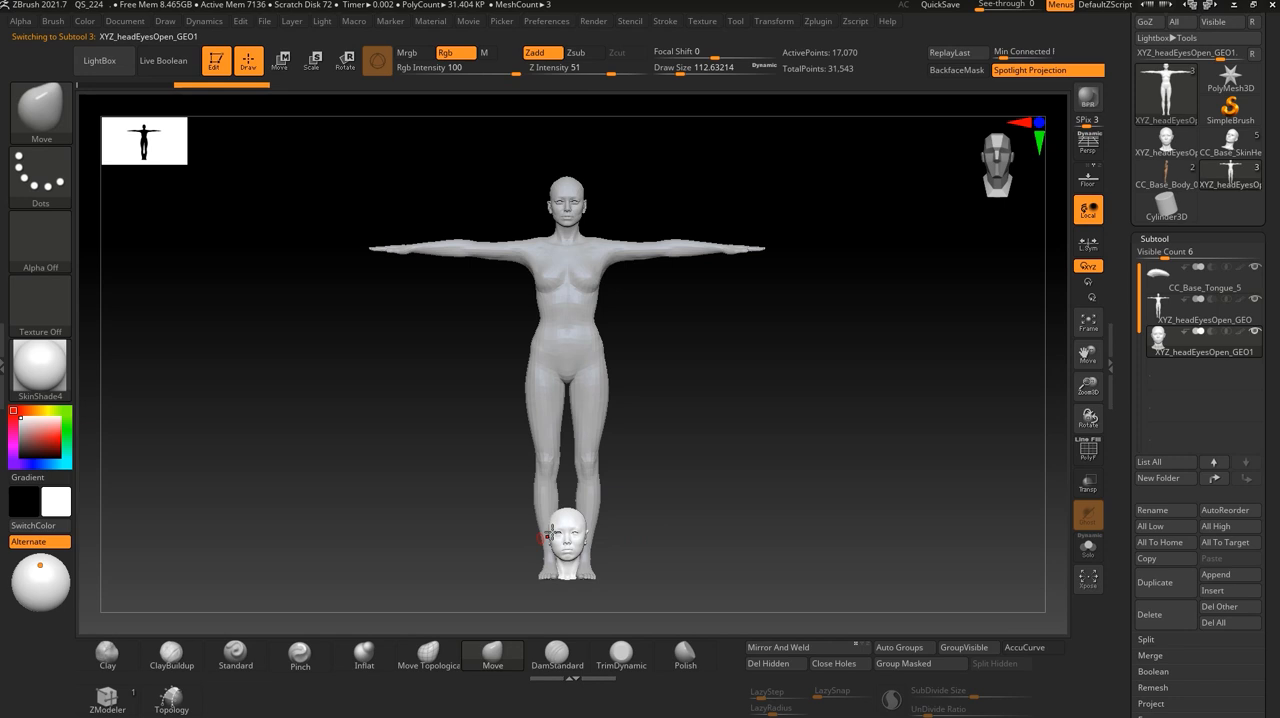
pyautogui.click(1163, 313)
pyautogui.click(1162, 344)
pyautogui.moveTo(620, 525); pyautogui.dragTo(817, 468)
pyautogui.press('w')
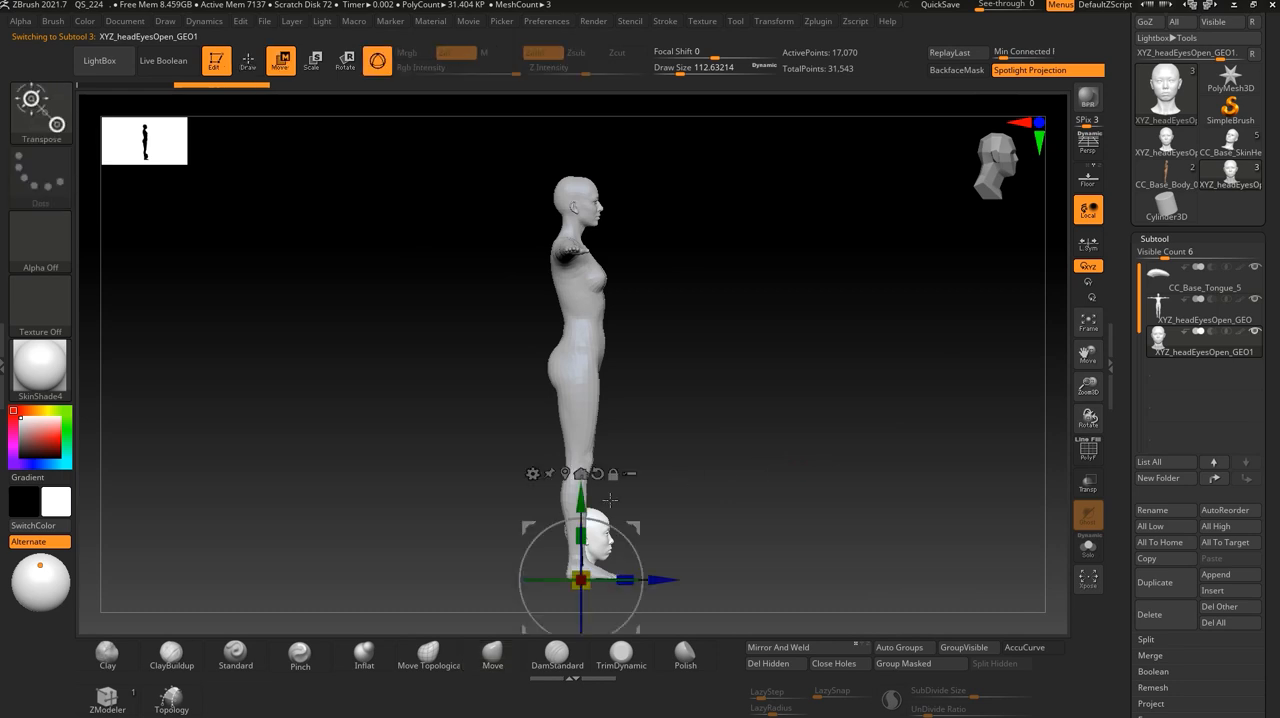
pyautogui.moveTo(587, 497); pyautogui.dragTo(517, 154)
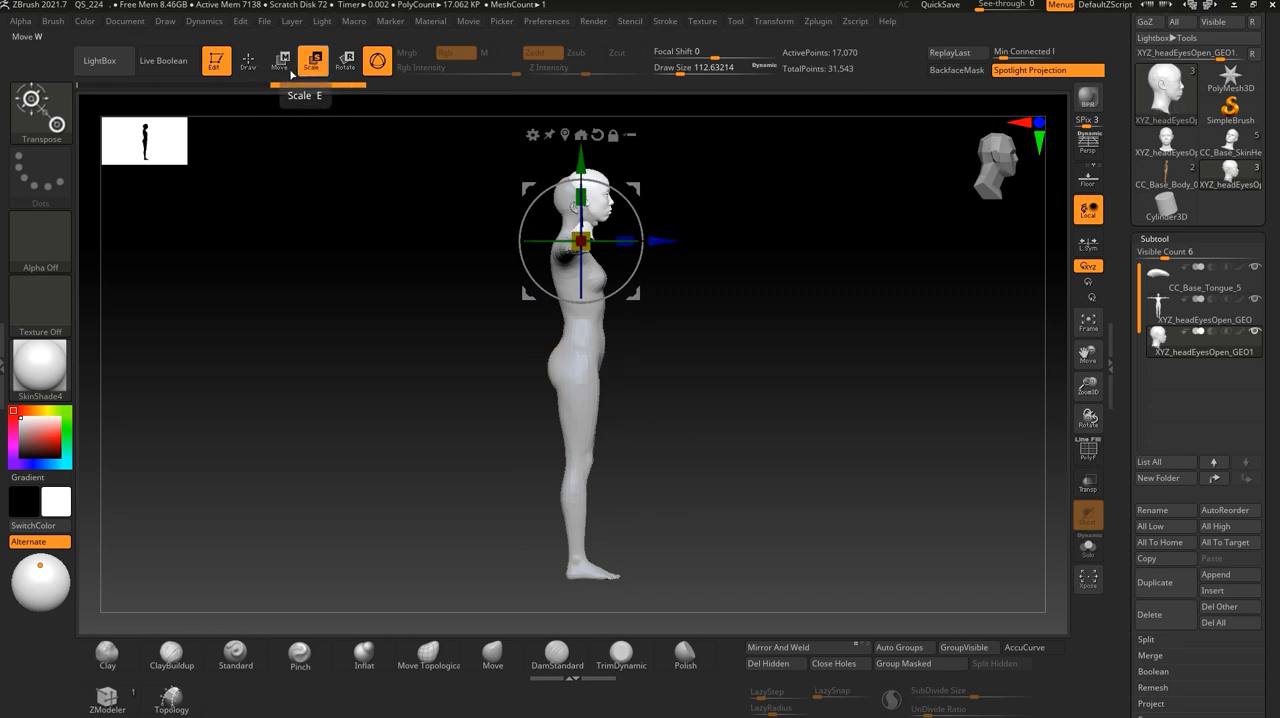
# - Fine-tune the VFace head's depth and height to overlap the body's head, then return to Draw mode
pyautogui.moveTo(657, 243); pyautogui.dragTo(645, 242)
pyautogui.moveTo(567, 148); pyautogui.dragTo(569, 154)
pyautogui.keyDown('shift'); pyautogui.moveTo(775, 323); pyautogui.dragTo(720, 331); pyautogui.keyUp('shift')
pyautogui.scroll(5, 720, 331)
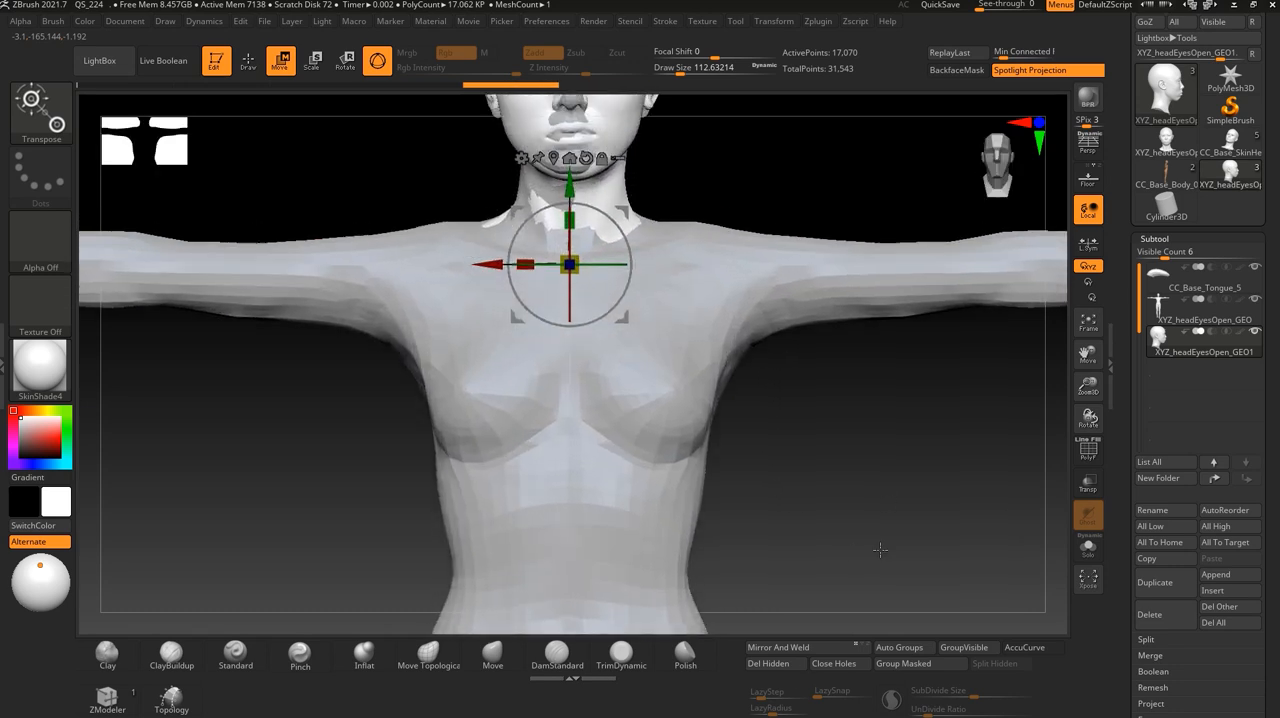
pyautogui.moveTo(556, 378); pyautogui.dragTo(556, 382)
pyautogui.moveTo(781, 368)
pyautogui.keyDown('alt'); pyautogui.mouseDown()
pyautogui.moveTo(766, 366)
pyautogui.moveTo(754, 331)
pyautogui.mouseUp(); pyautogui.keyUp('alt')
pyautogui.press('q')
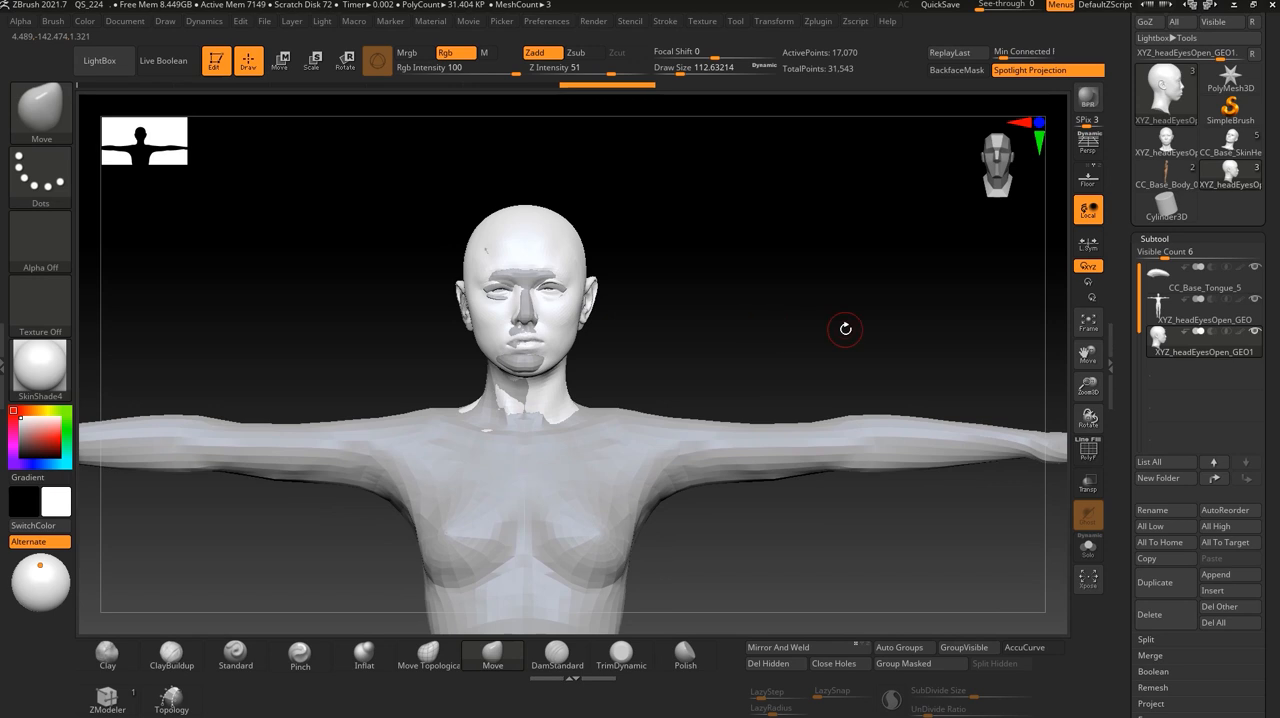
# - Alternate the active subtool between the VFace head and the body to compare how the two faces overlap
pyautogui.click(1158, 338)
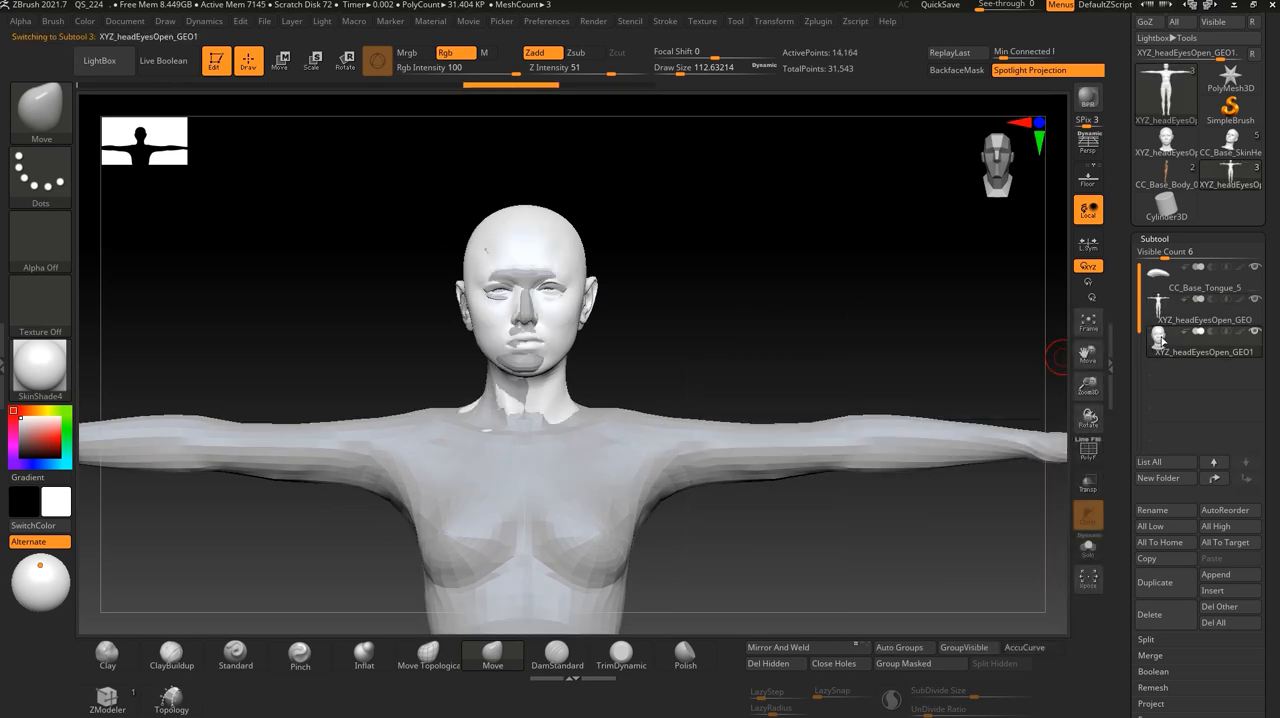
pyautogui.click(1160, 312)
pyautogui.click(1159, 338)
pyautogui.click(1159, 307)
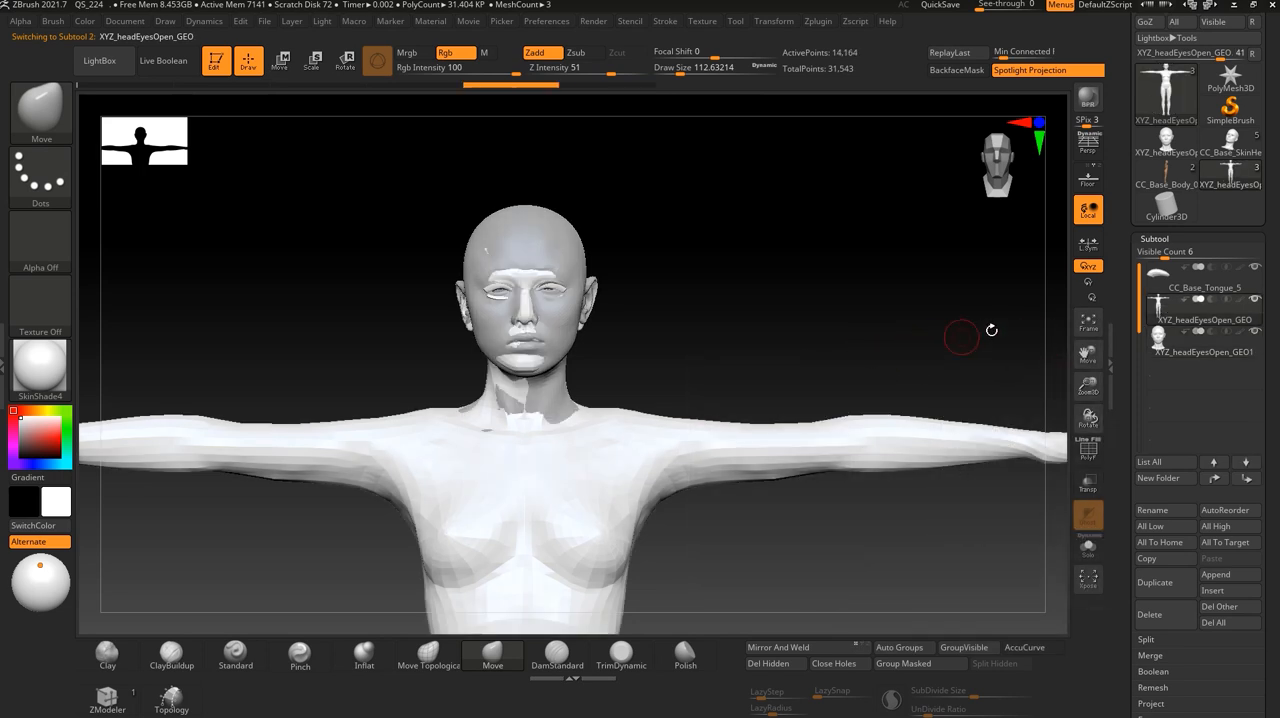
pyautogui.moveTo(797, 292)
pyautogui.mouseDown()
pyautogui.moveTo(778, 318)
pyautogui.moveTo(783, 309)
pyautogui.mouseUp()
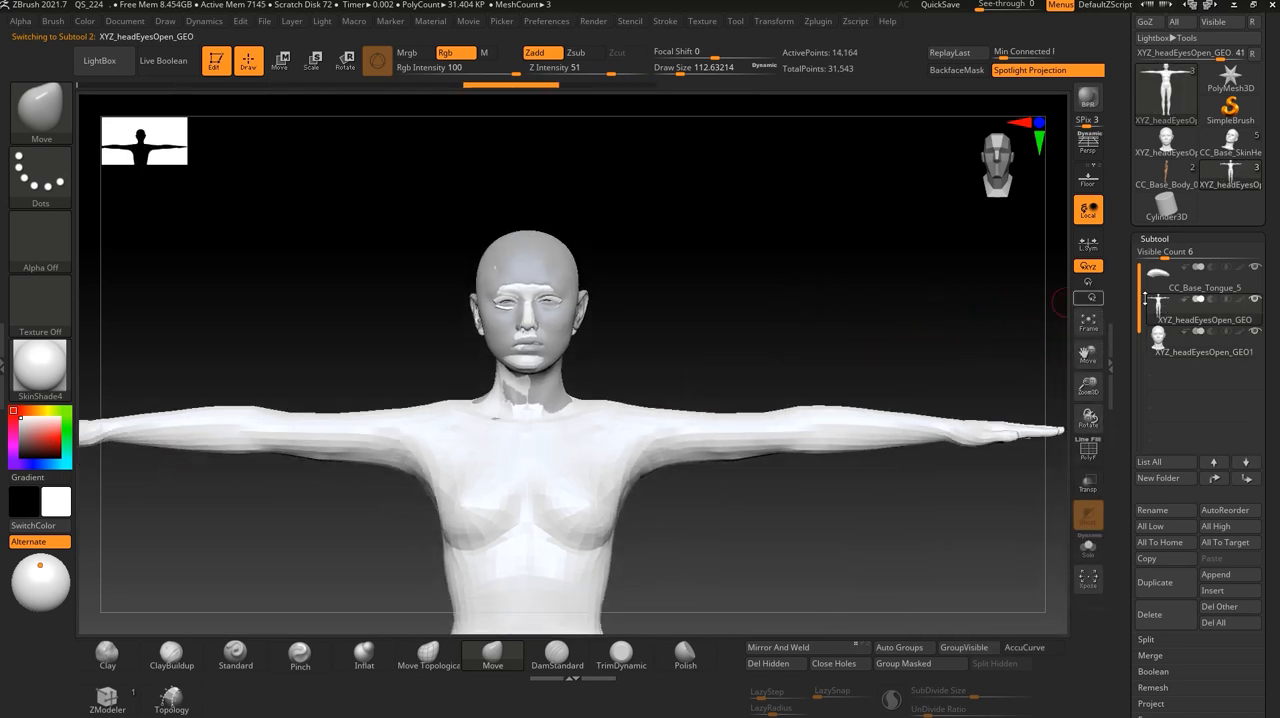
# - Isolate the VFace head subtool in Solo mode and examine its face, ear and neck from front and three-quarter views
pyautogui.keyDown('alt'); pyautogui.click(530, 347); pyautogui.keyUp('alt')
pyautogui.moveTo(709, 337); pyautogui.dragTo(1080, 314)
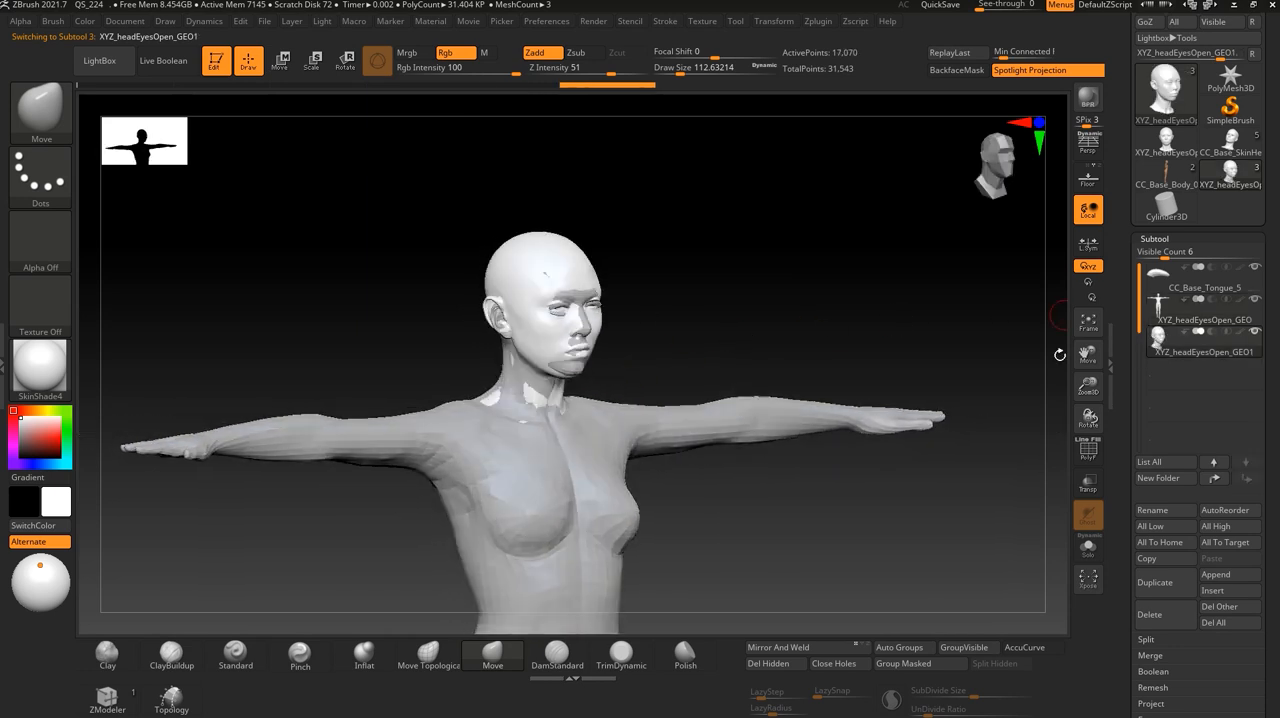
pyautogui.click(1088, 547)
pyautogui.moveTo(826, 401); pyautogui.dragTo(790, 522)
pyautogui.keyDown('alt'); pyautogui.moveTo(822, 286); pyautogui.dragTo(798, 437); pyautogui.keyUp('alt')
pyautogui.keyDown('alt'); pyautogui.moveTo(824, 380); pyautogui.dragTo(840, 430); pyautogui.keyUp('alt')
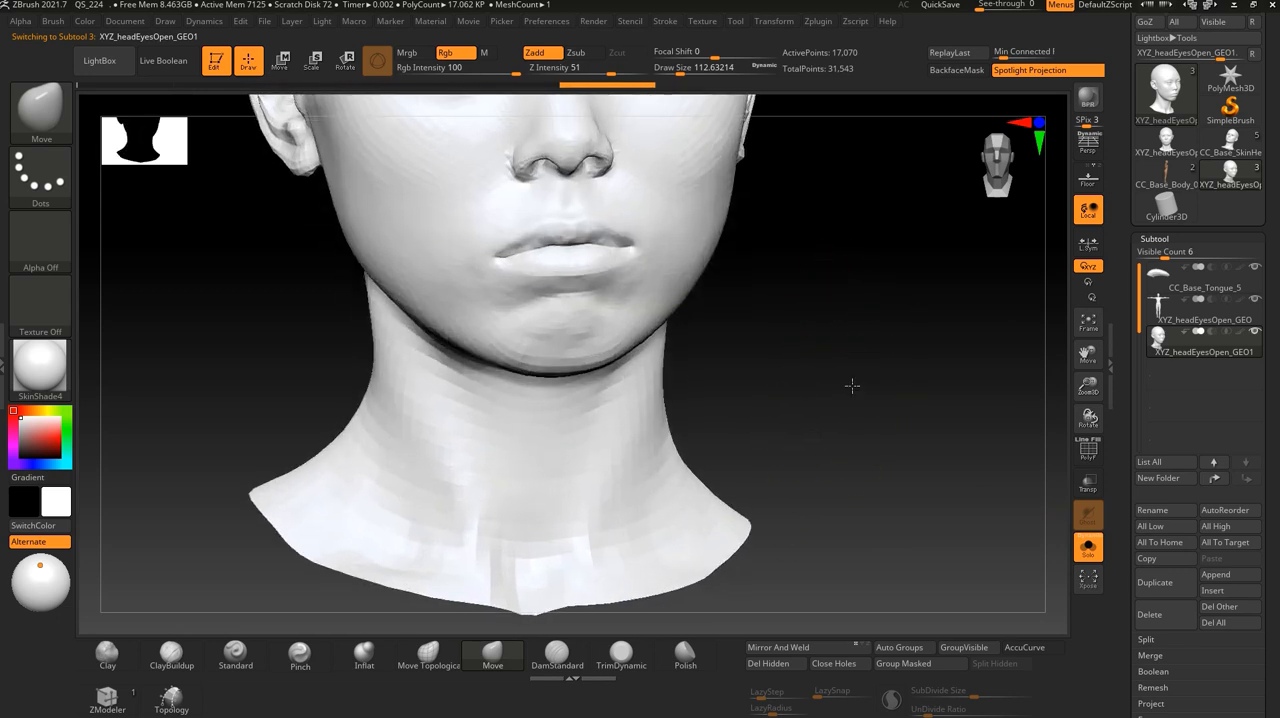
pyautogui.keyDown('alt'); pyautogui.moveTo(857, 354); pyautogui.dragTo(846, 417); pyautogui.keyUp('alt')
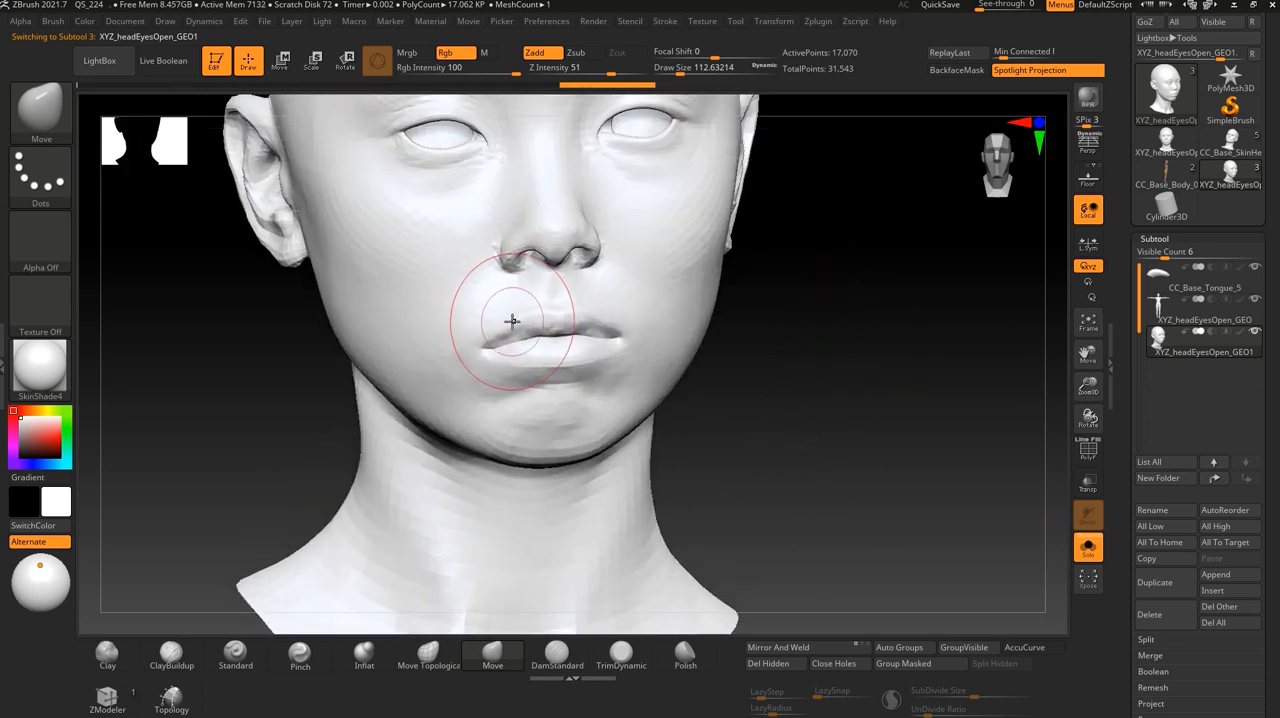
pyautogui.keyDown('alt'); pyautogui.moveTo(731, 394); pyautogui.dragTo(808, 443); pyautogui.keyUp('alt')
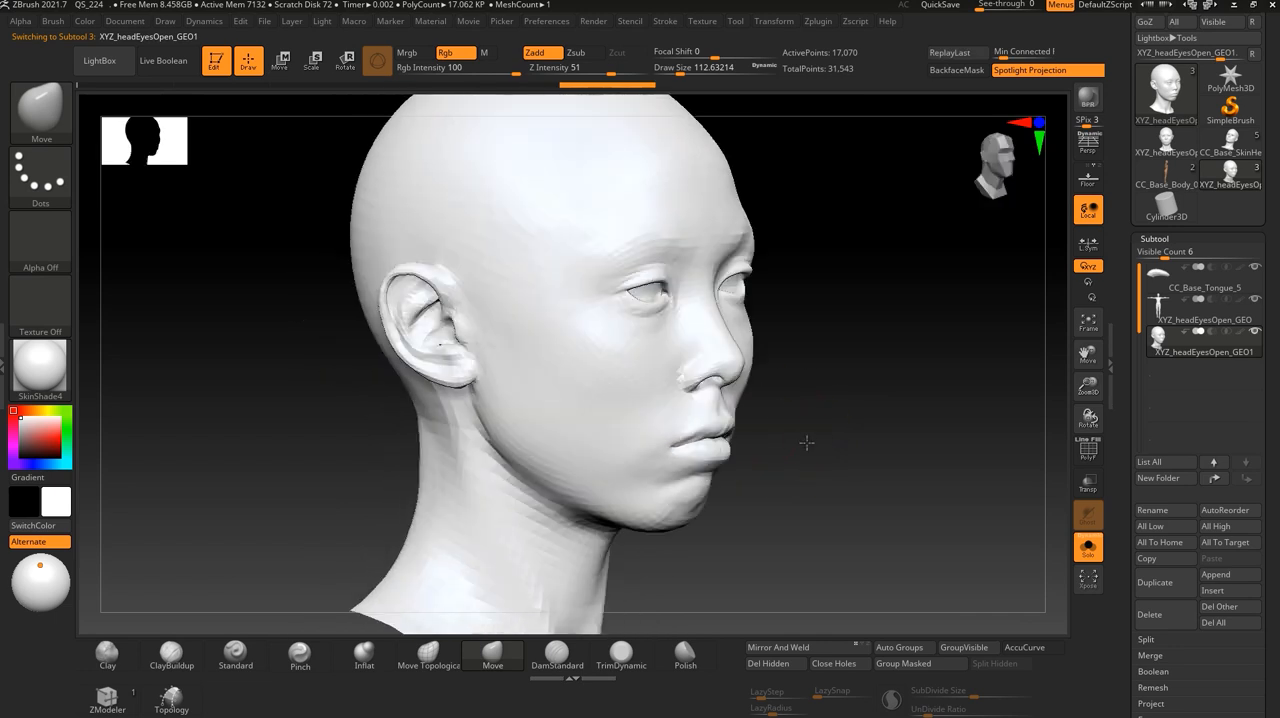
pyautogui.keyDown('alt'); pyautogui.moveTo(829, 503); pyautogui.dragTo(799, 454); pyautogui.keyUp('alt')
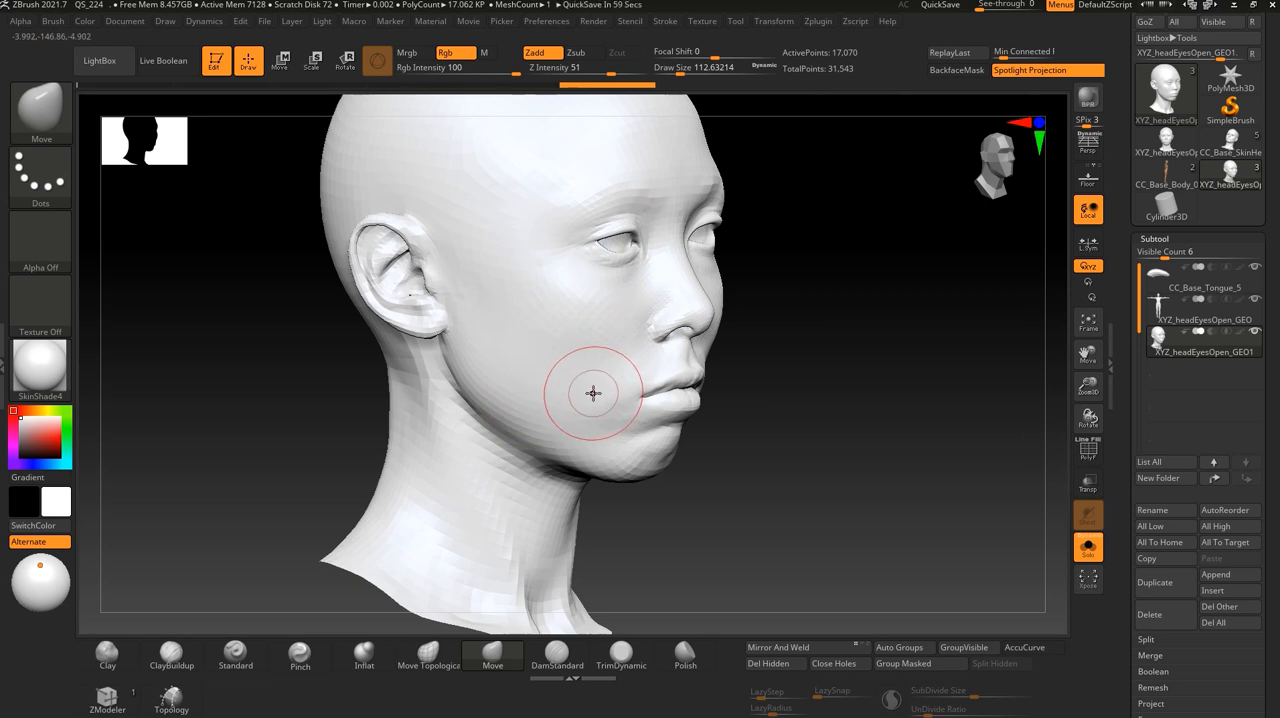
pyautogui.moveTo(931, 443); pyautogui.dragTo(806, 503)
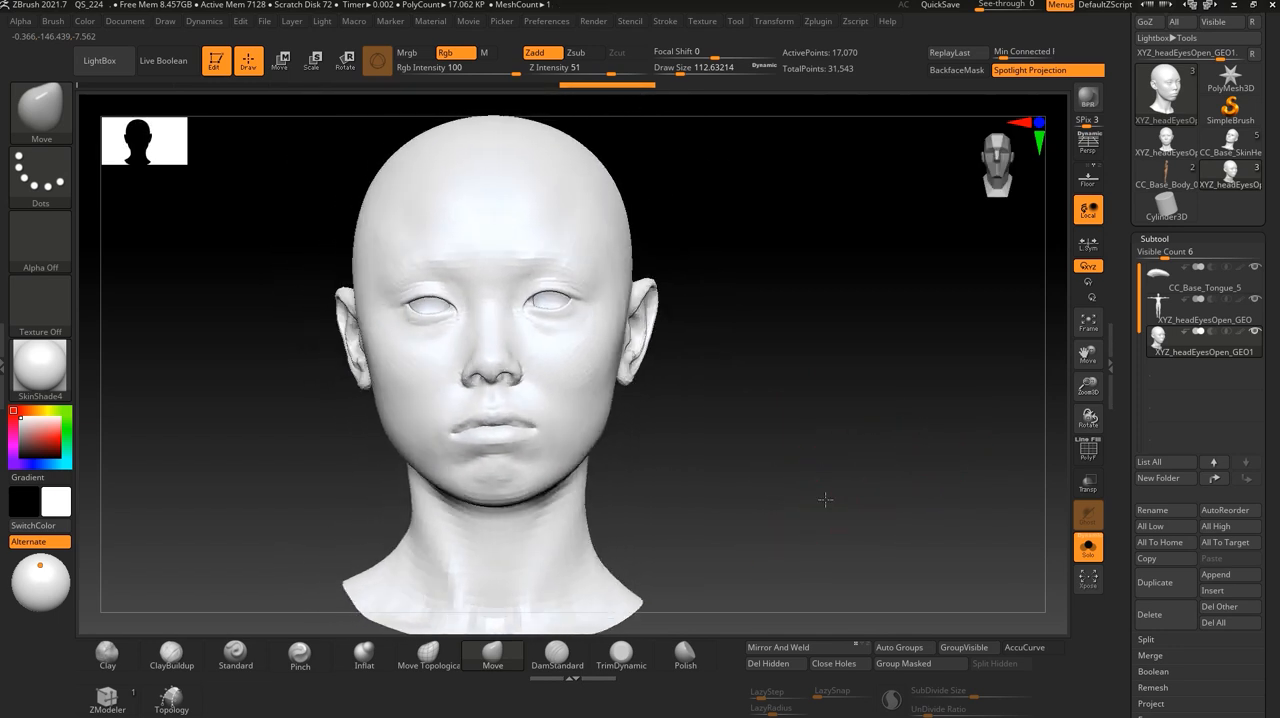
# - Display the polyframe on the VFace head to examine its mesh topology up close, and turn the display off
pyautogui.scroll(-5, 1218, 647)
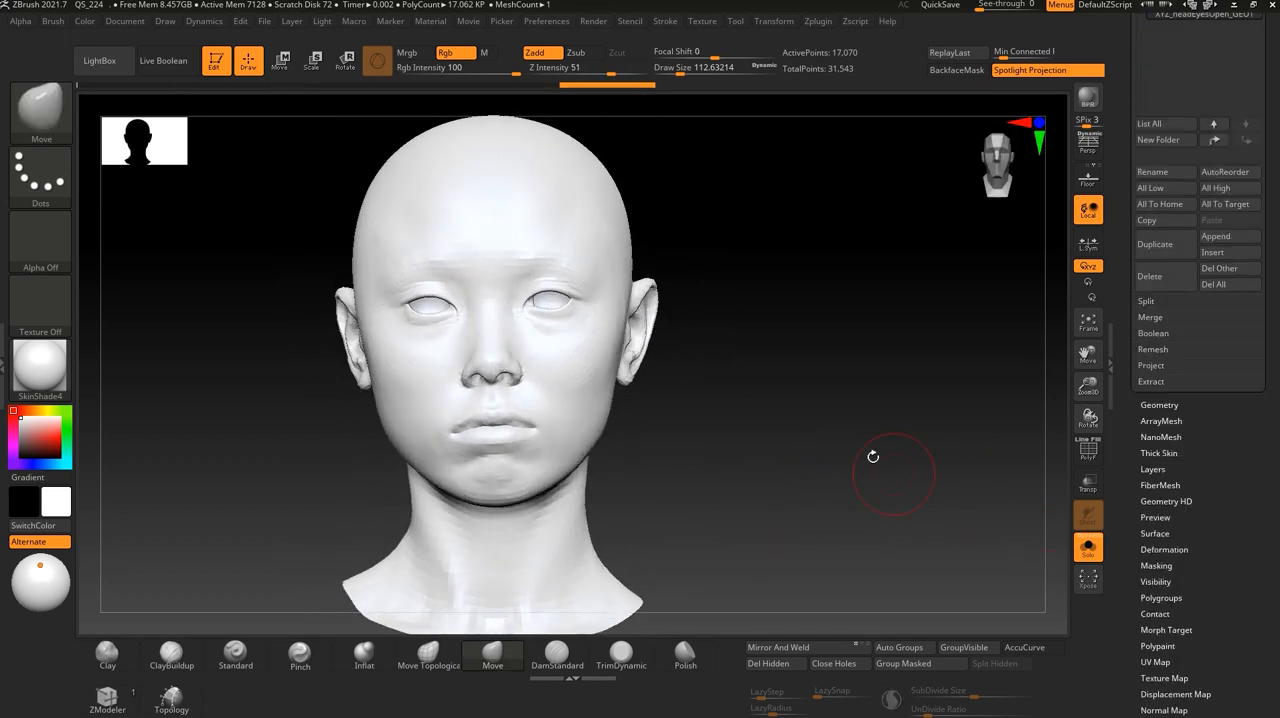
pyautogui.moveTo(797, 386); pyautogui.dragTo(593, 420)
pyautogui.click(1088, 452)
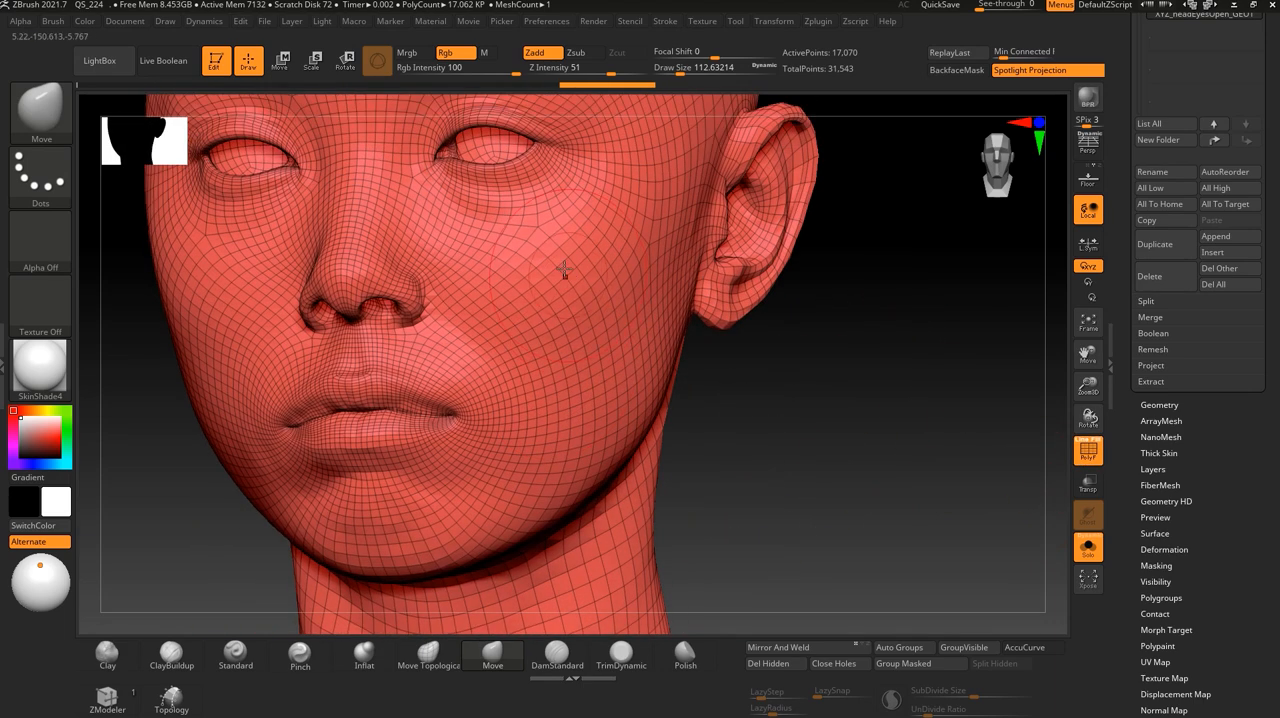
pyautogui.click(1091, 458)
pyautogui.keyDown('alt'); pyautogui.moveTo(903, 438); pyautogui.dragTo(869, 392); pyautogui.keyUp('alt')
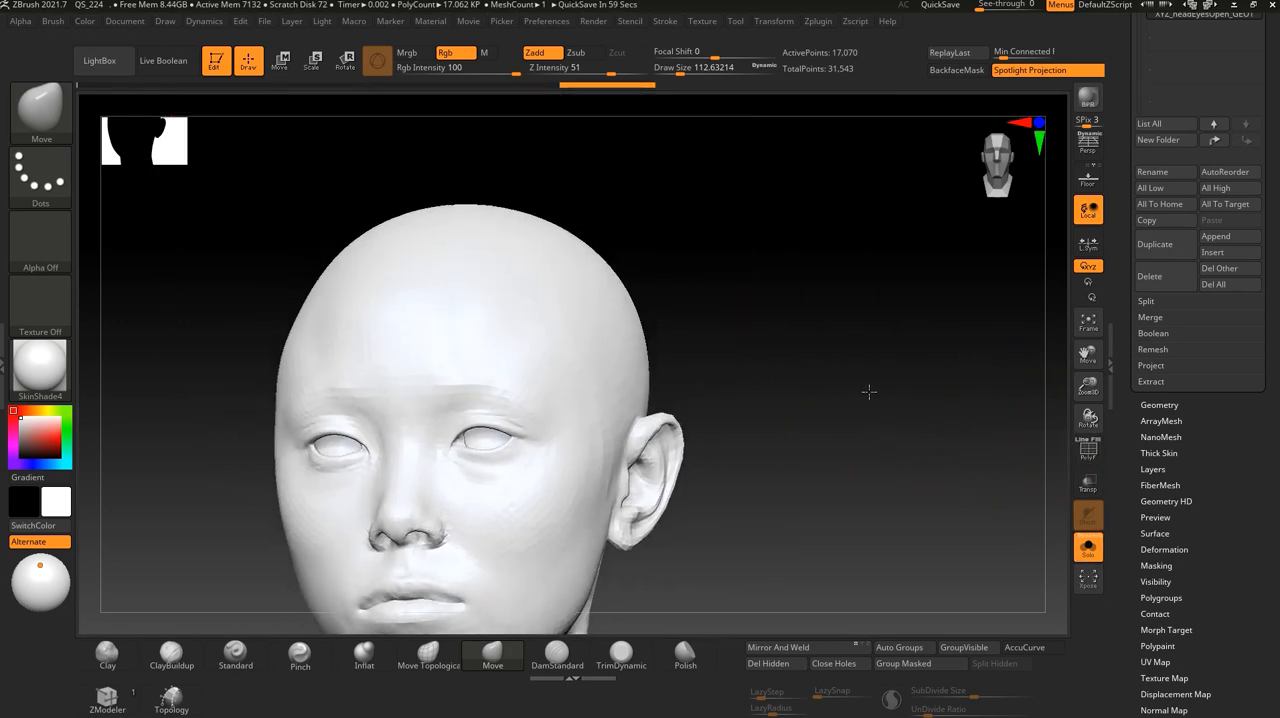
# - Subdivide the VFace head up to subdivision level 6 and open its Geometry settings
pyautogui.press('d')
pyautogui.press('d')
pyautogui.press('ctrl')
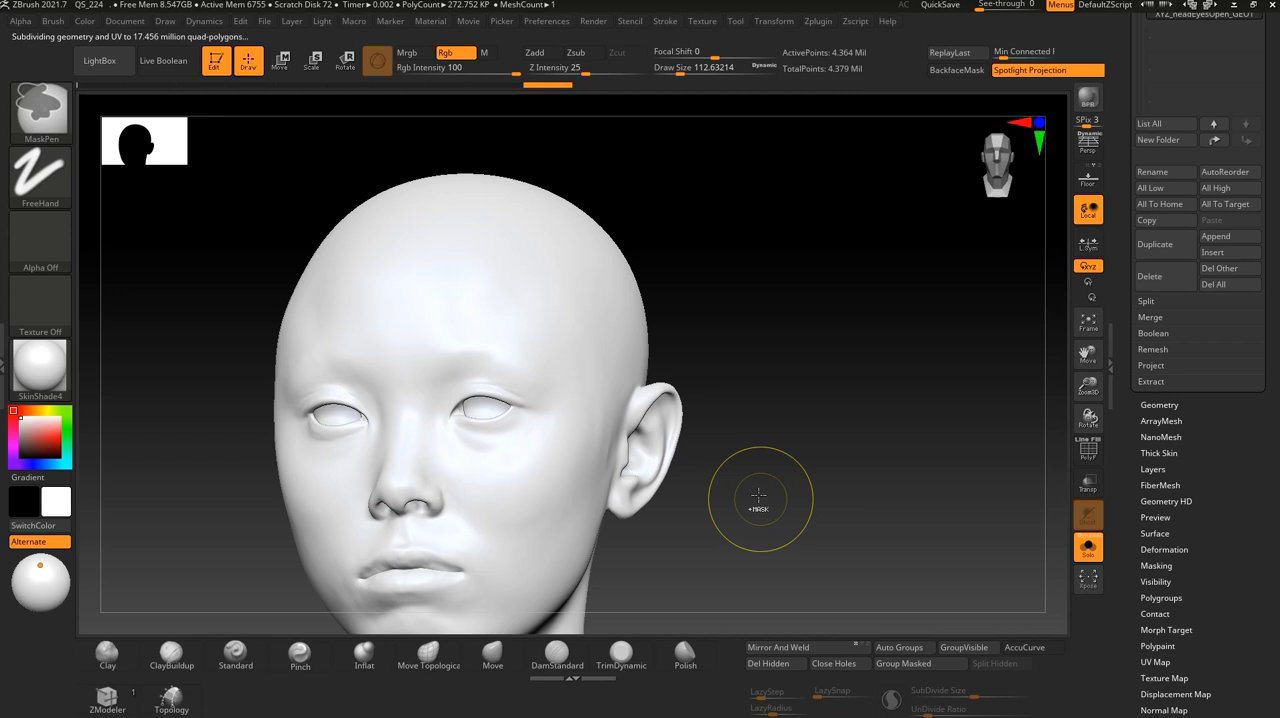
pyautogui.moveTo(771, 477)
pyautogui.mouseDown()
pyautogui.moveTo(794, 443)
pyautogui.moveTo(826, 479)
pyautogui.moveTo(816, 570)
pyautogui.mouseUp()
pyautogui.moveTo(1272, 354); pyautogui.dragTo(1272, 649)
pyautogui.moveTo(1116, 292); pyautogui.dragTo(1110, 528)
pyautogui.moveTo(1275, 597); pyautogui.dragTo(1270, 232)
pyautogui.click(1160, 571)
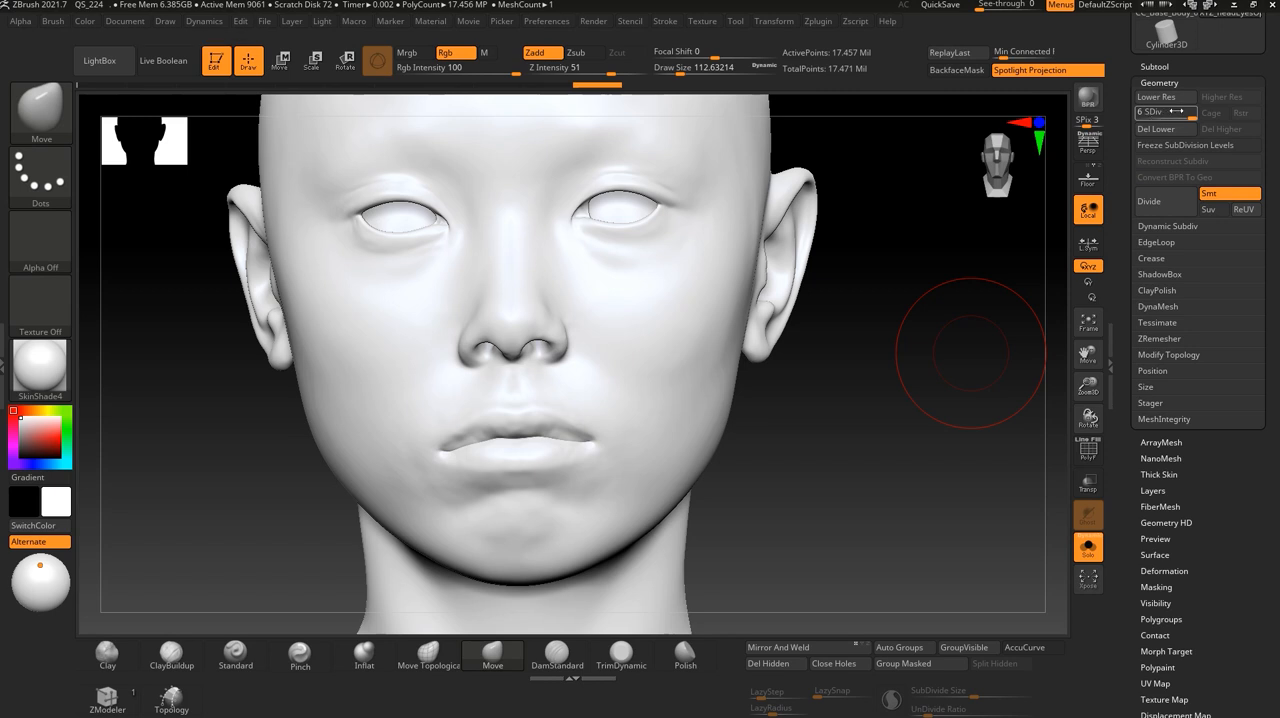
# - Change the head's display material to BasicMaterial for stronger shading on the facial forms
pyautogui.moveTo(889, 429); pyautogui.dragTo(929, 474)
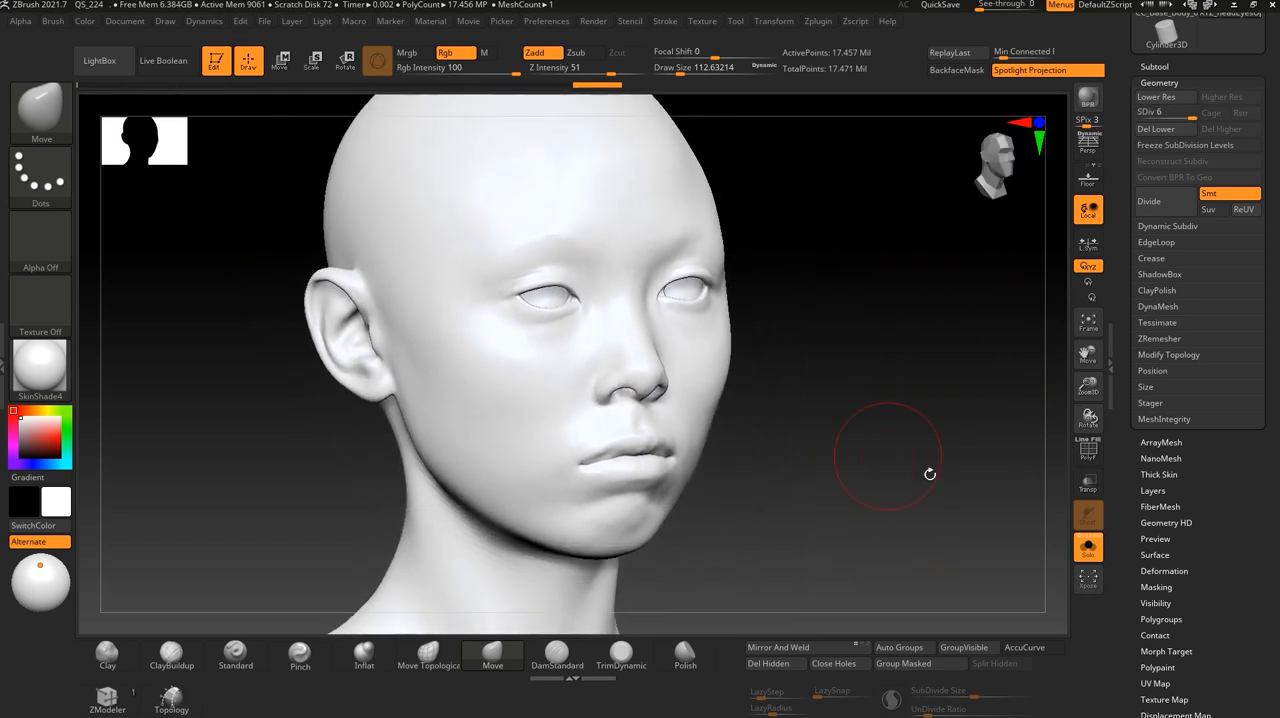
pyautogui.click(1089, 455)
pyautogui.click(1089, 455)
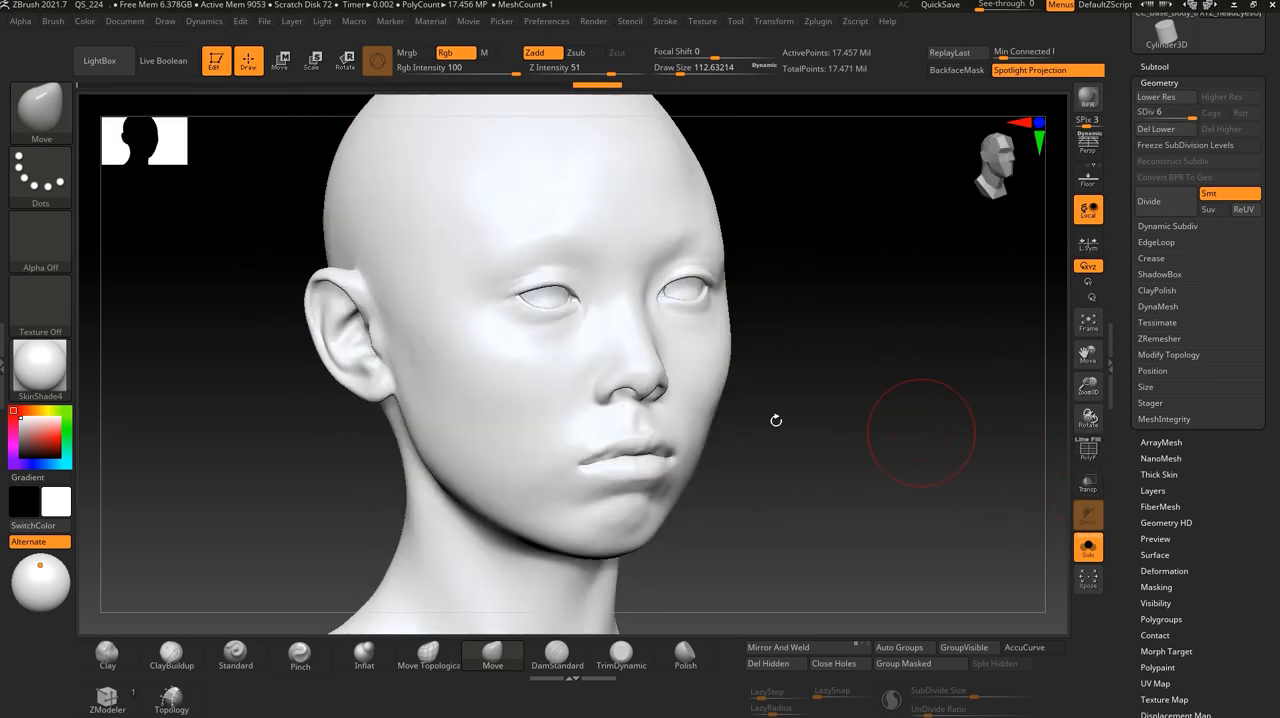
pyautogui.click(45, 368)
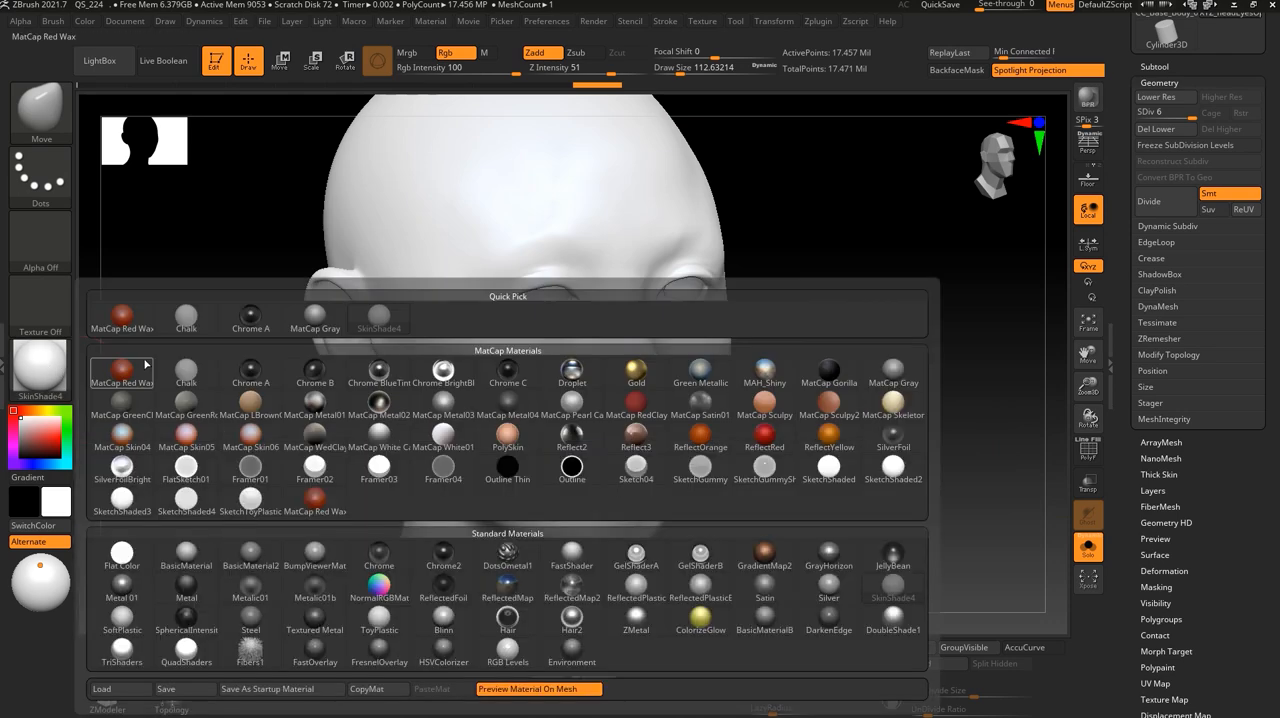
pyautogui.click(186, 552)
pyautogui.keyDown('shift'); pyautogui.moveTo(769, 482); pyautogui.dragTo(832, 509); pyautogui.keyUp('shift')
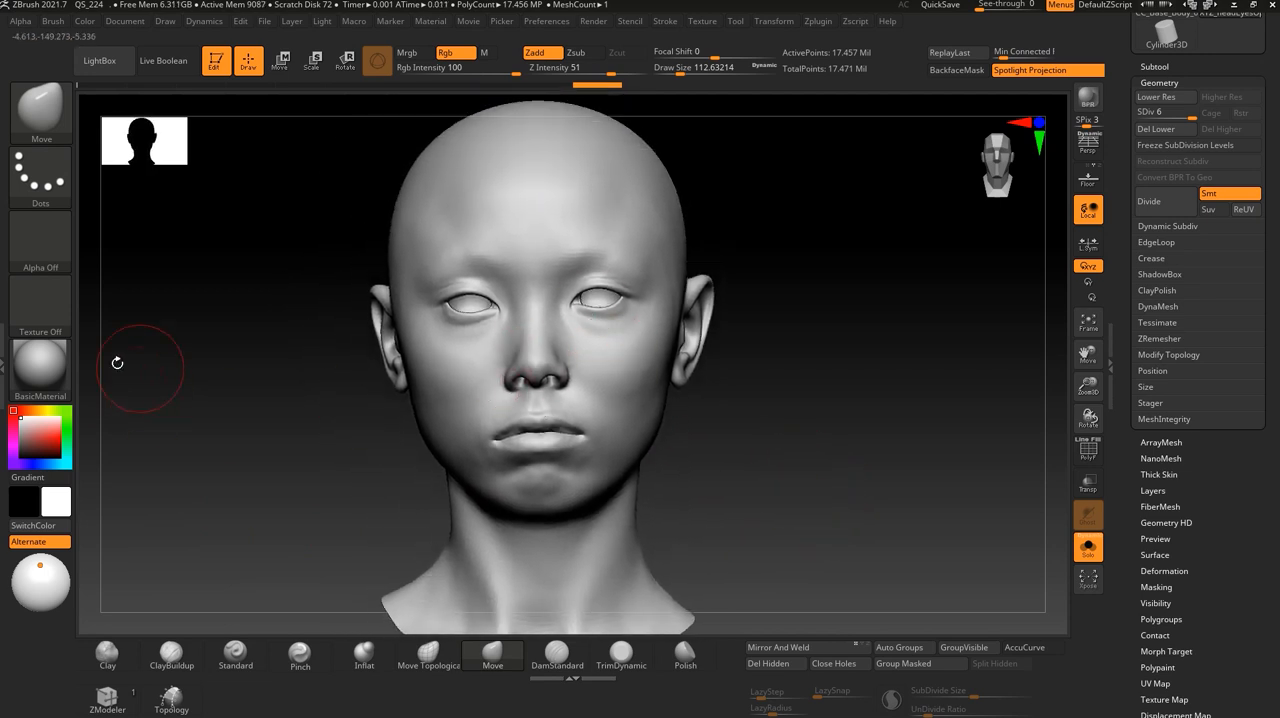
# - Compare SkinShade4 with BasicMaterial on the head, return to BasicMaterial, and briefly leave Solo mode to check the head against the body
pyautogui.moveTo(42, 371)
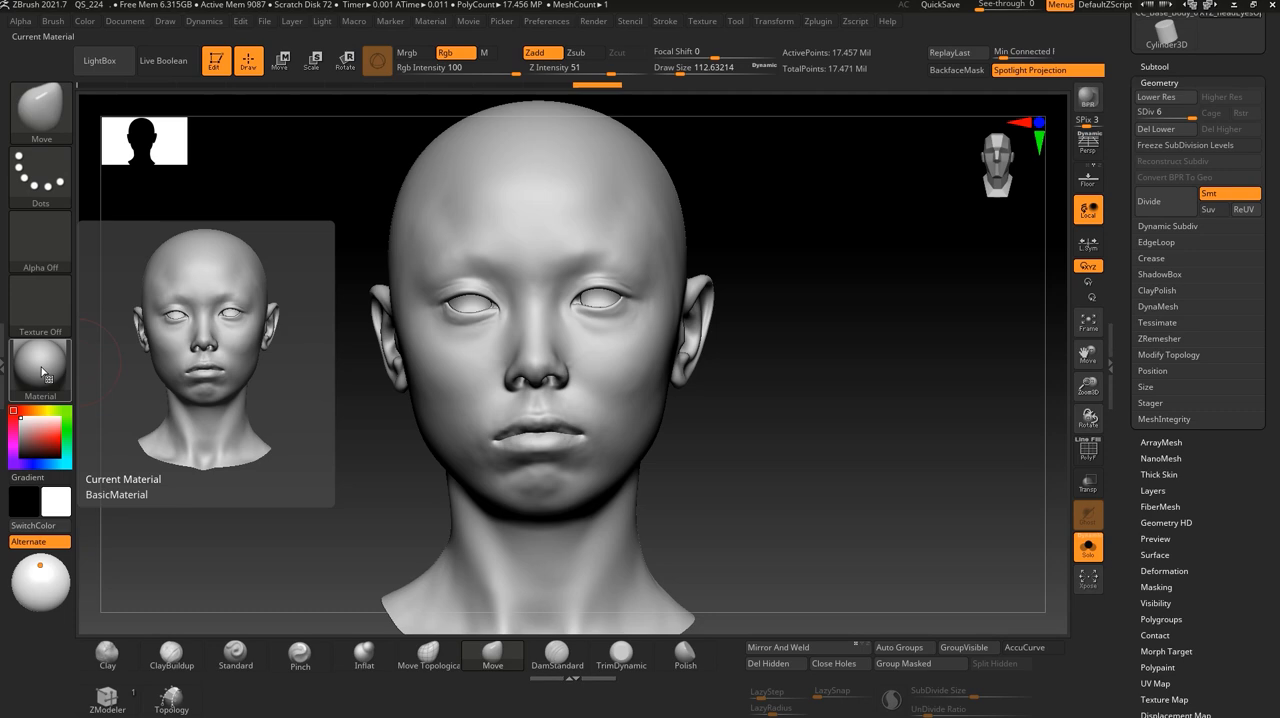
pyautogui.click(43, 368)
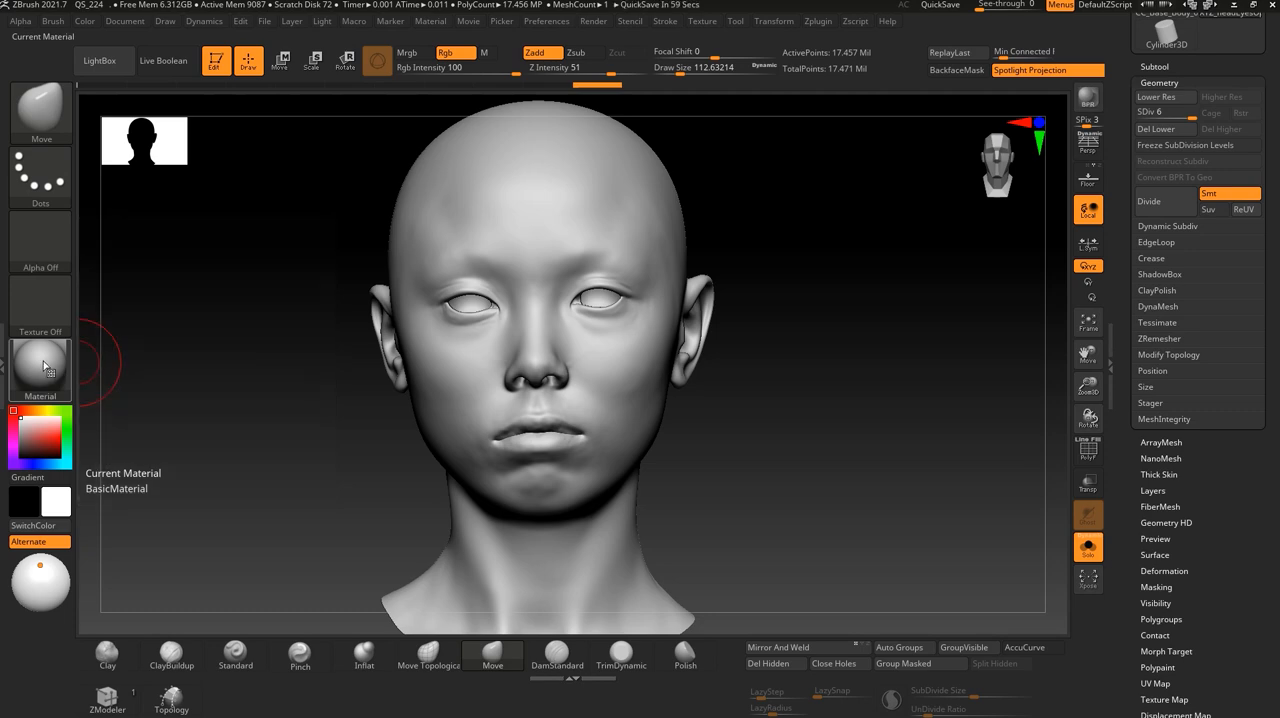
pyautogui.click(428, 335)
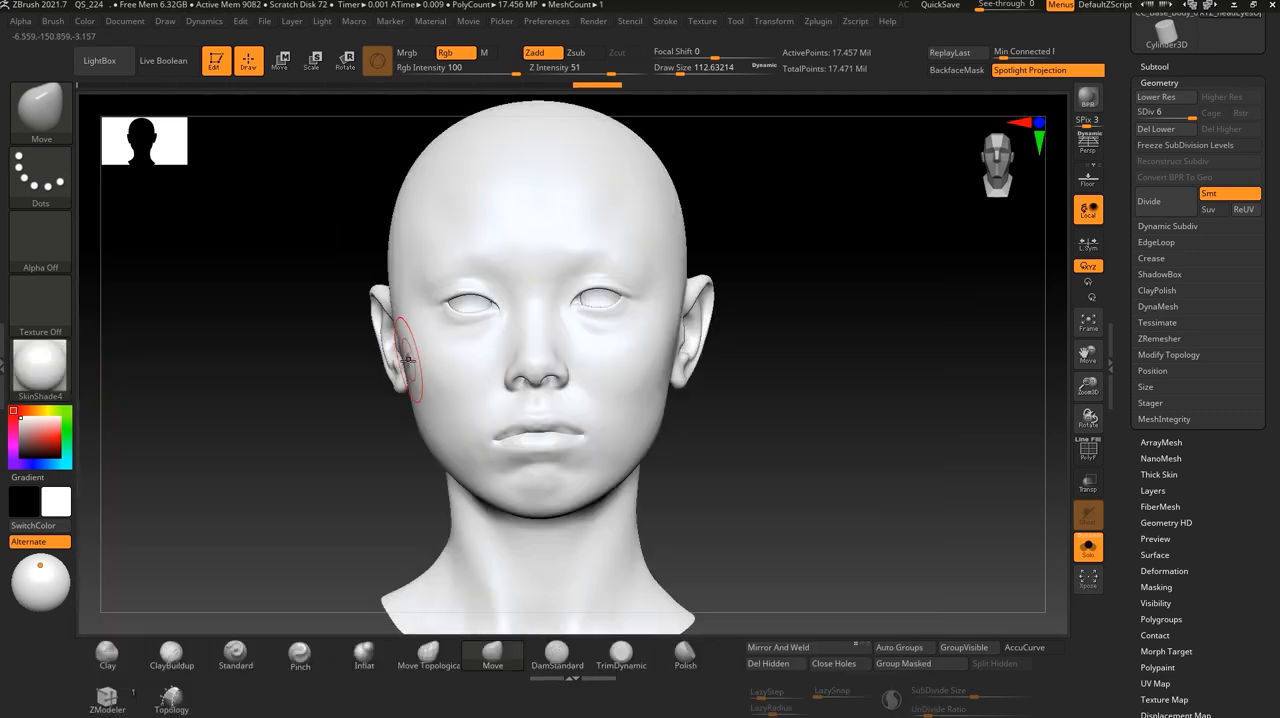
pyautogui.click(53, 371)
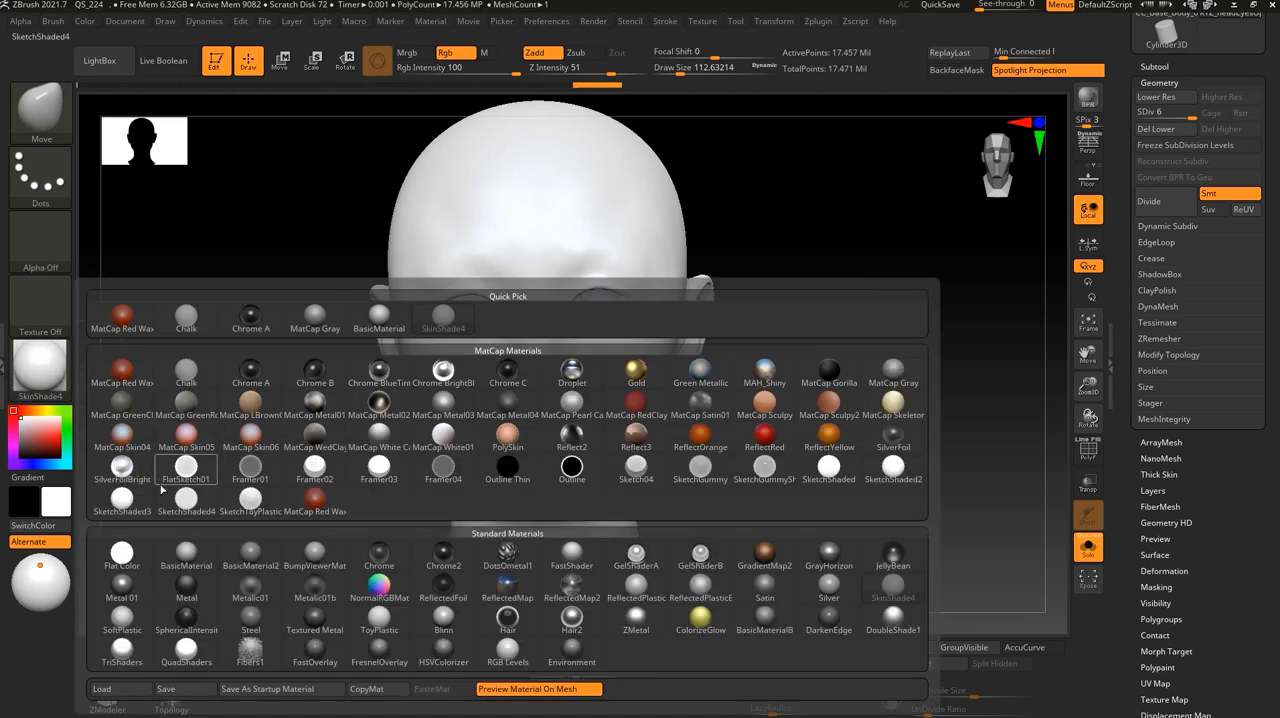
pyautogui.click(188, 554)
pyautogui.moveTo(771, 466); pyautogui.dragTo(817, 463)
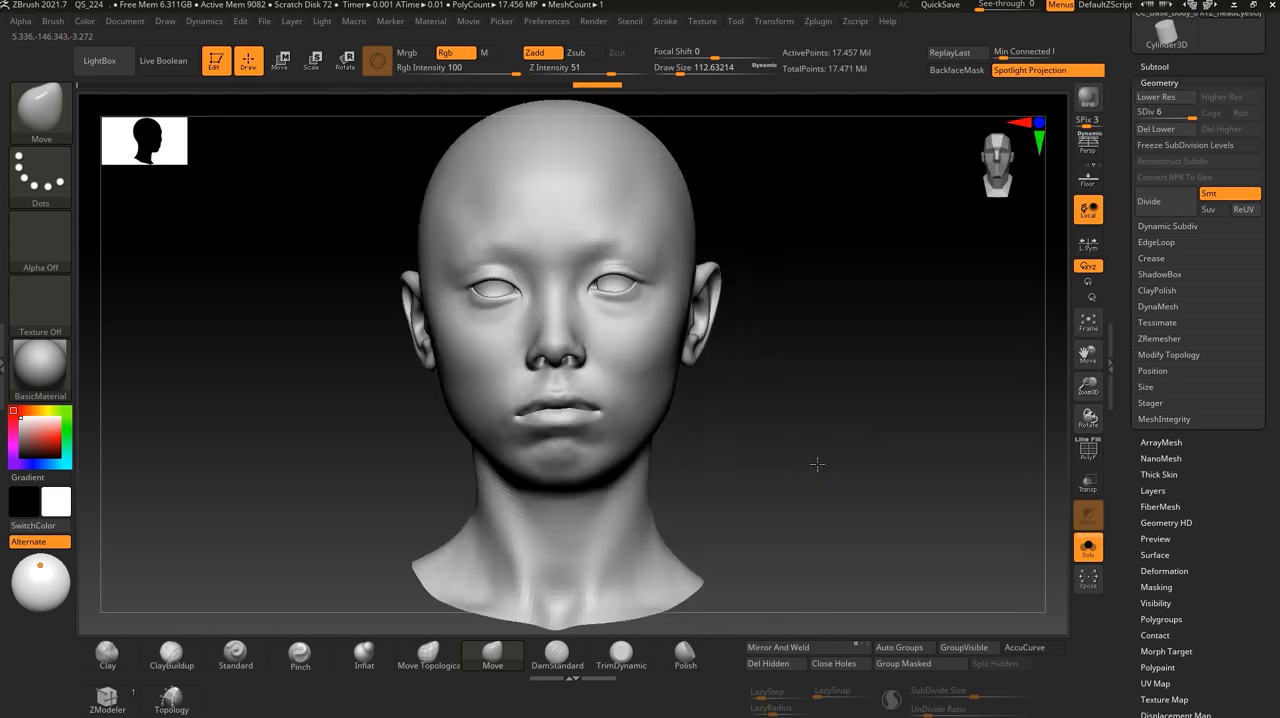
pyautogui.click(1088, 546)
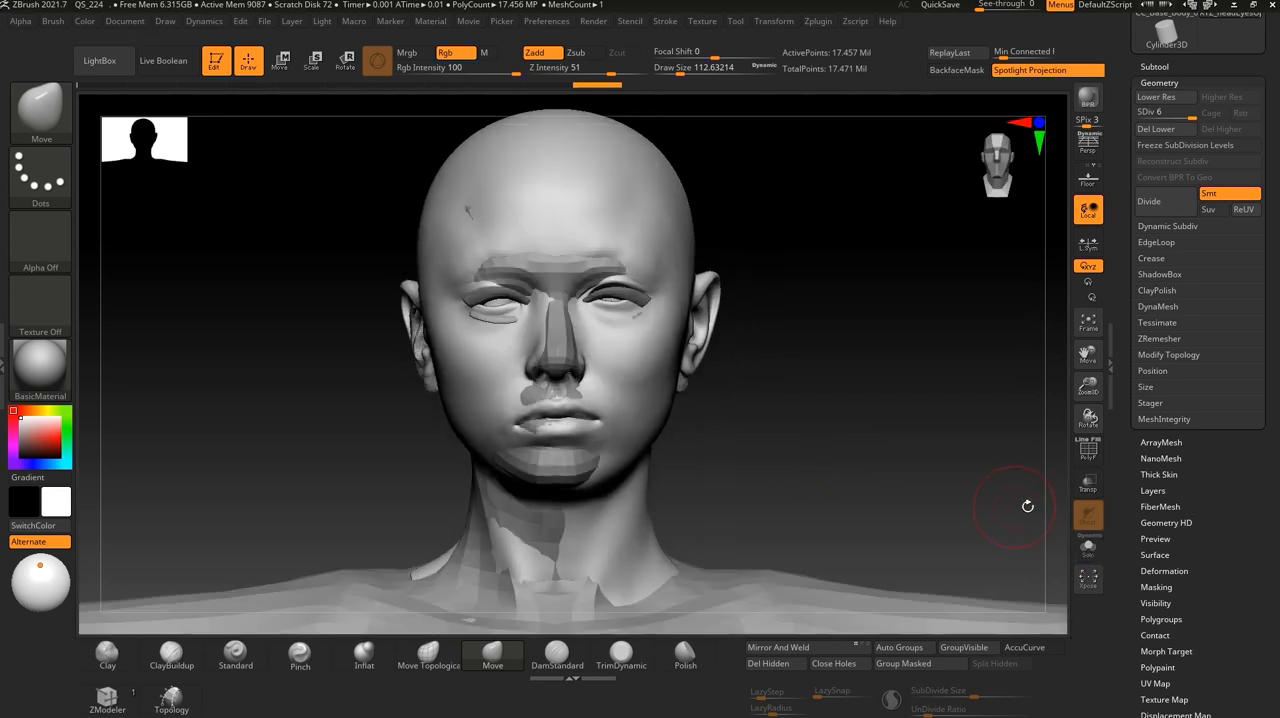
pyautogui.click(1088, 546)
# - Open the VFace head's Displacement Map settings and start importing an image for its map slot
pyautogui.moveTo(1237, 527); pyautogui.dragTo(1236, 438)
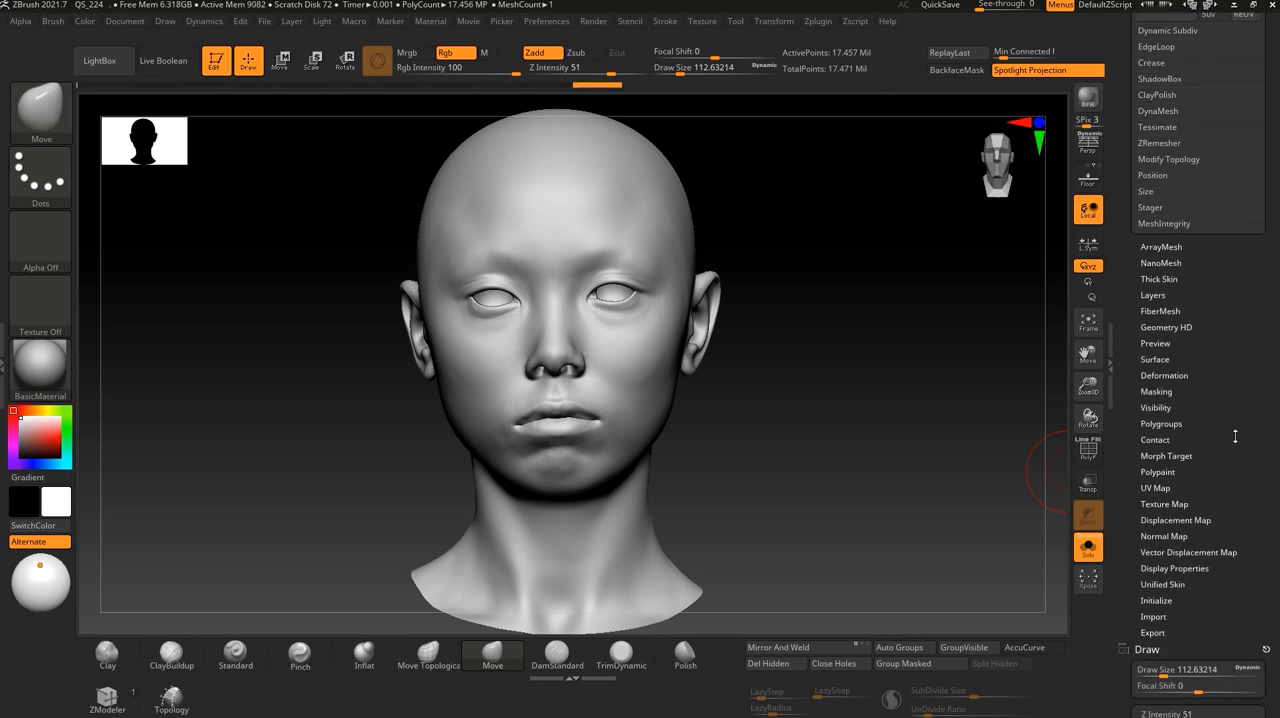
pyautogui.moveTo(1222, 497); pyautogui.dragTo(1217, 475)
pyautogui.click(1183, 497)
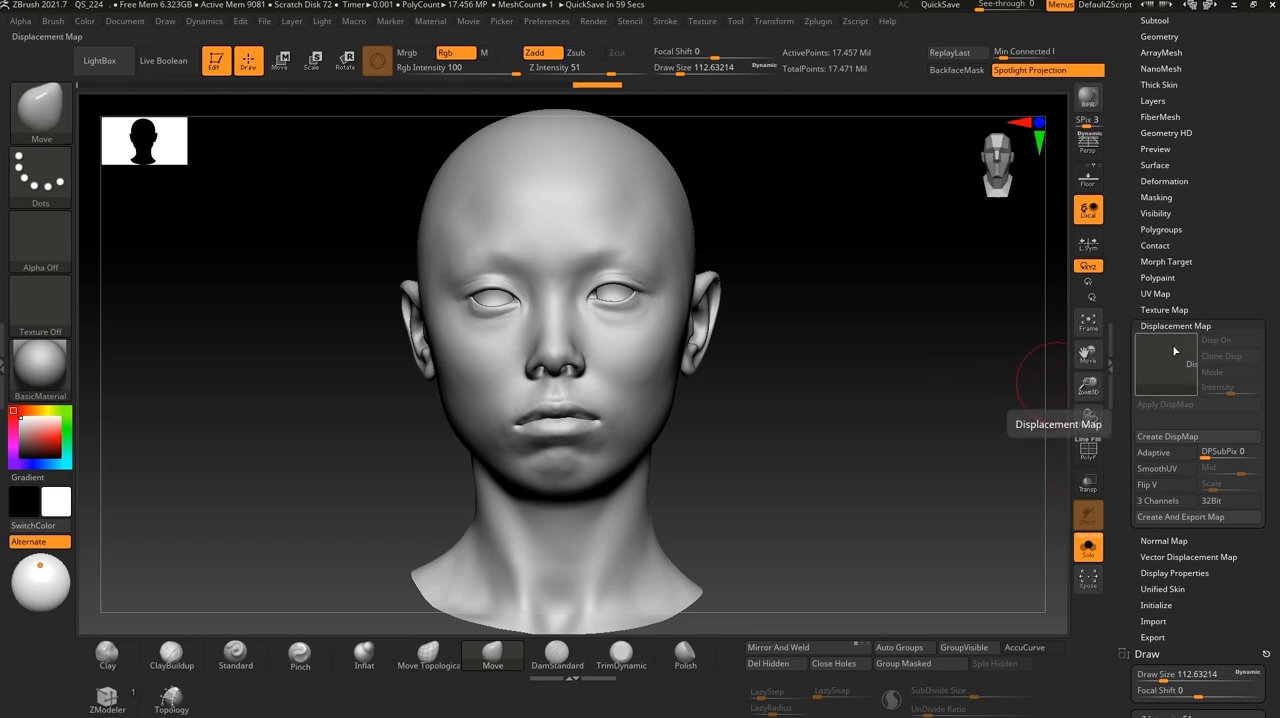
pyautogui.click(1170, 370)
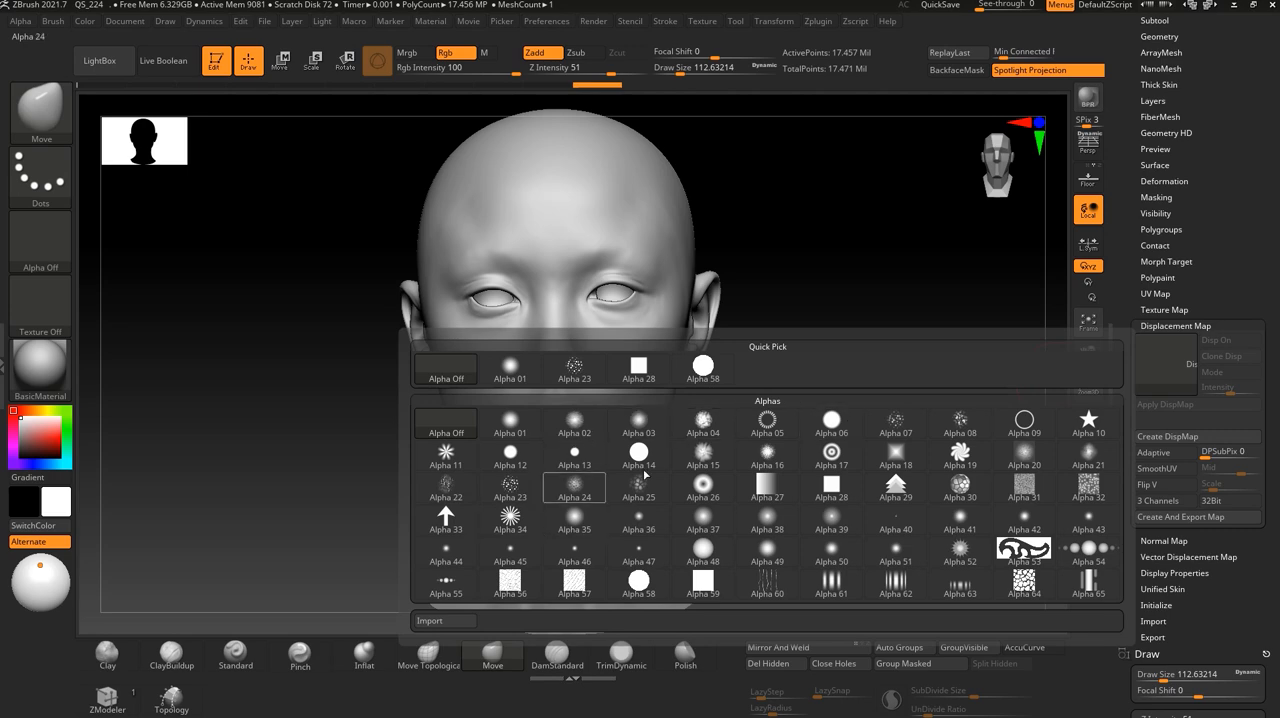
pyautogui.click(1144, 356)
pyautogui.click(446, 623)
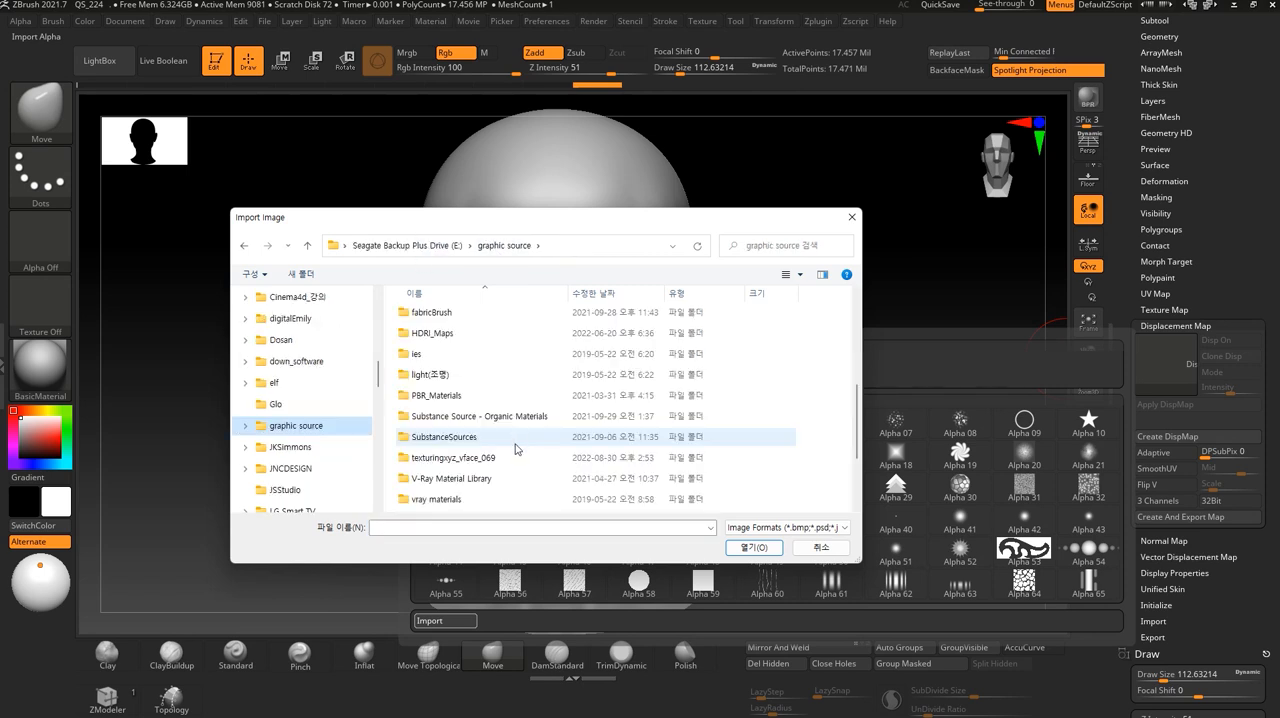
# - Load the EXR file XYZ_dispCalibrated_mid0_raw.1001 from texturingxyz_vface_069's 01_head maps folder as the displacement map
pyautogui.doubleClick(468, 458)
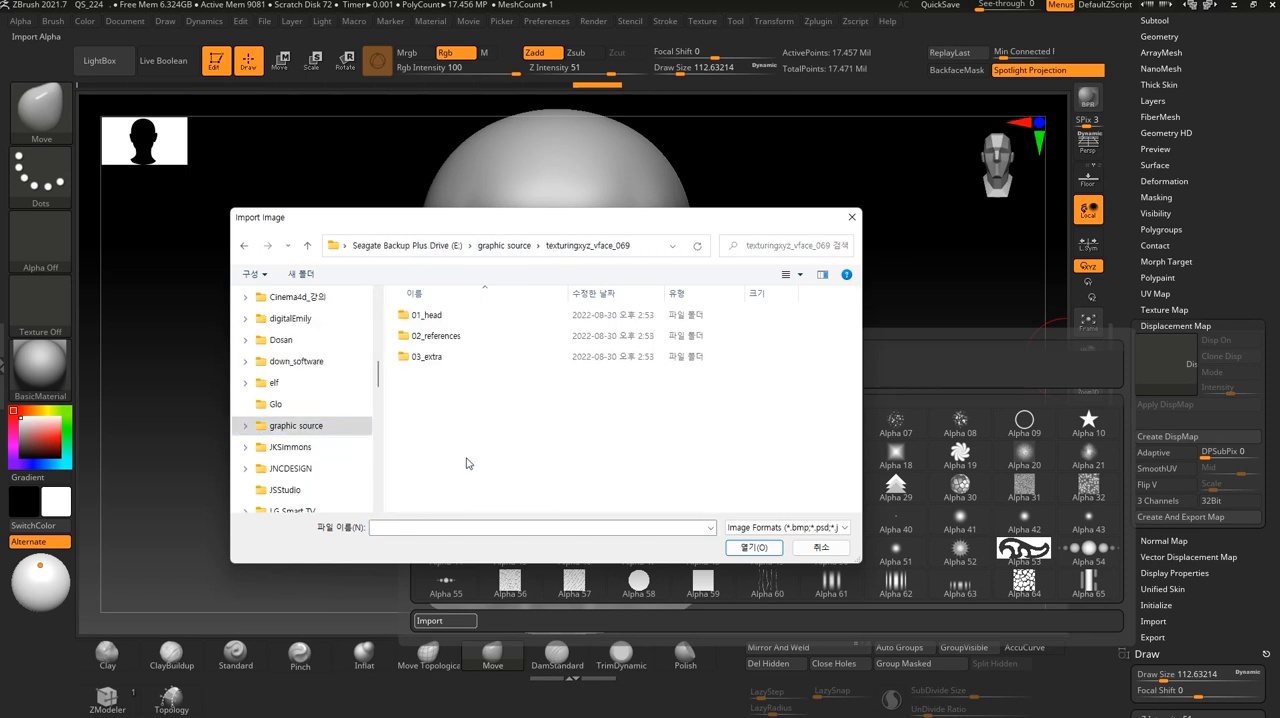
pyautogui.doubleClick(430, 317)
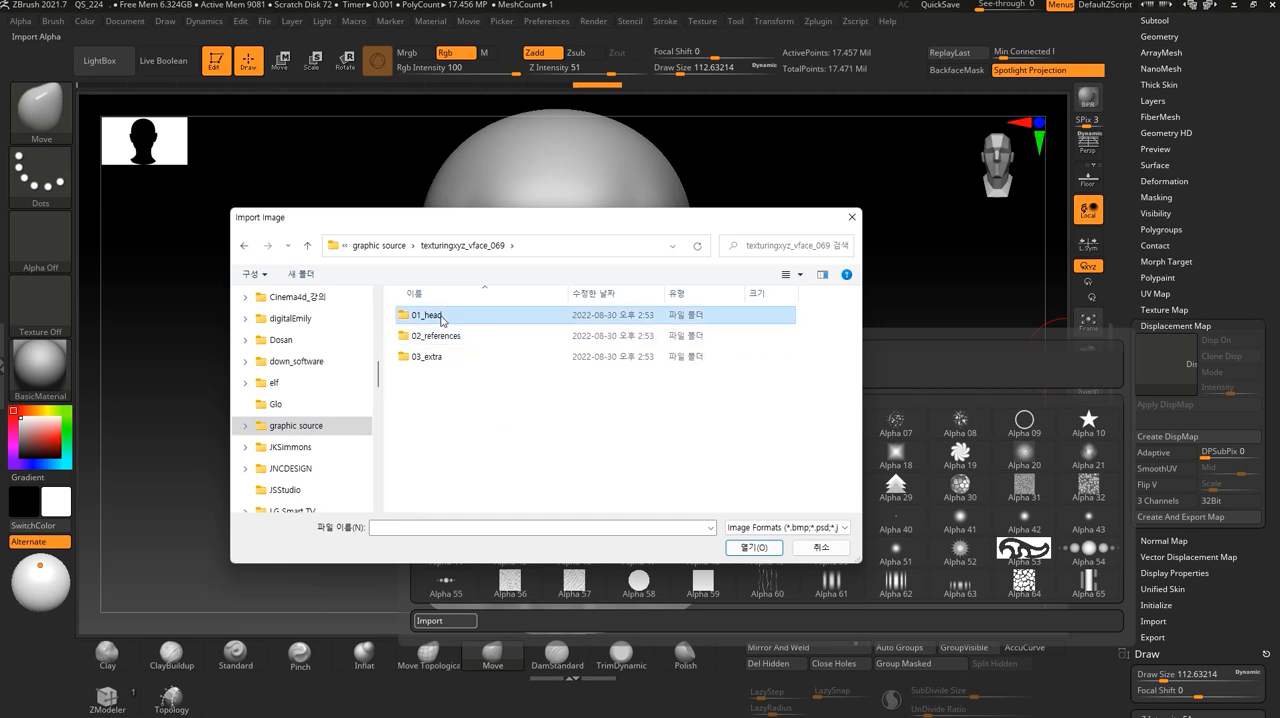
pyautogui.click(432, 339)
pyautogui.doubleClick(509, 339)
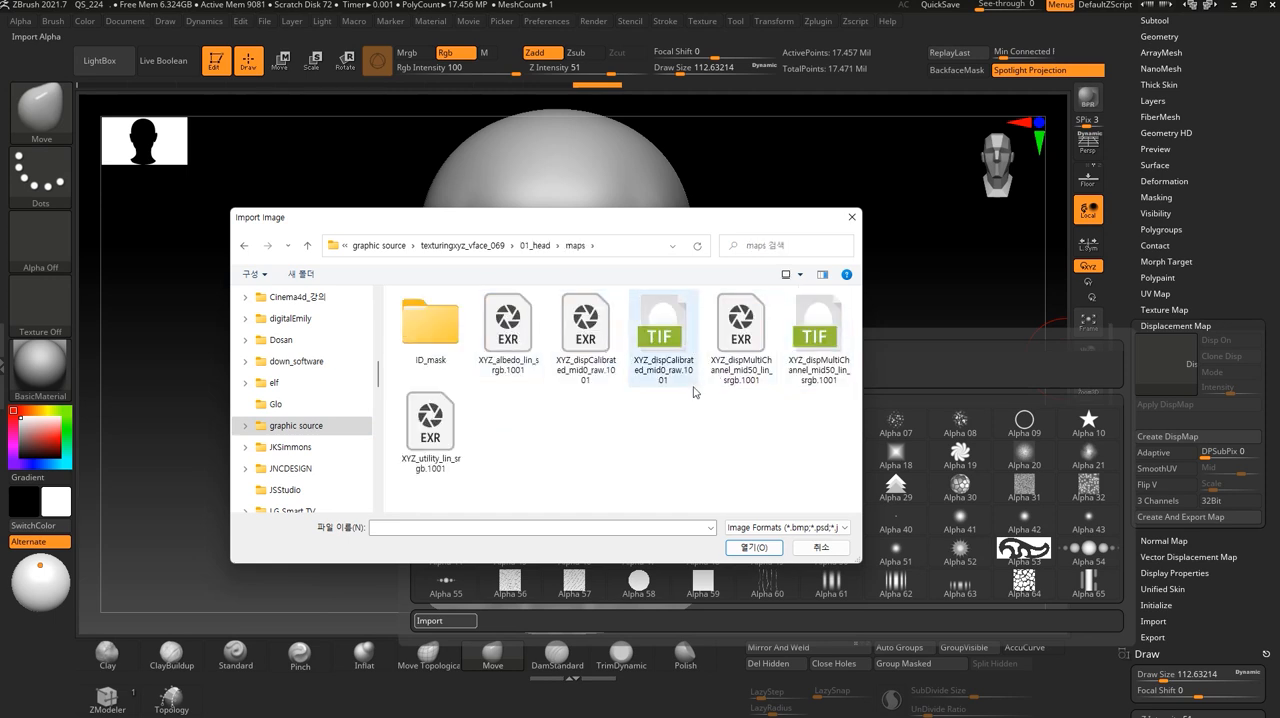
pyautogui.click(585, 335)
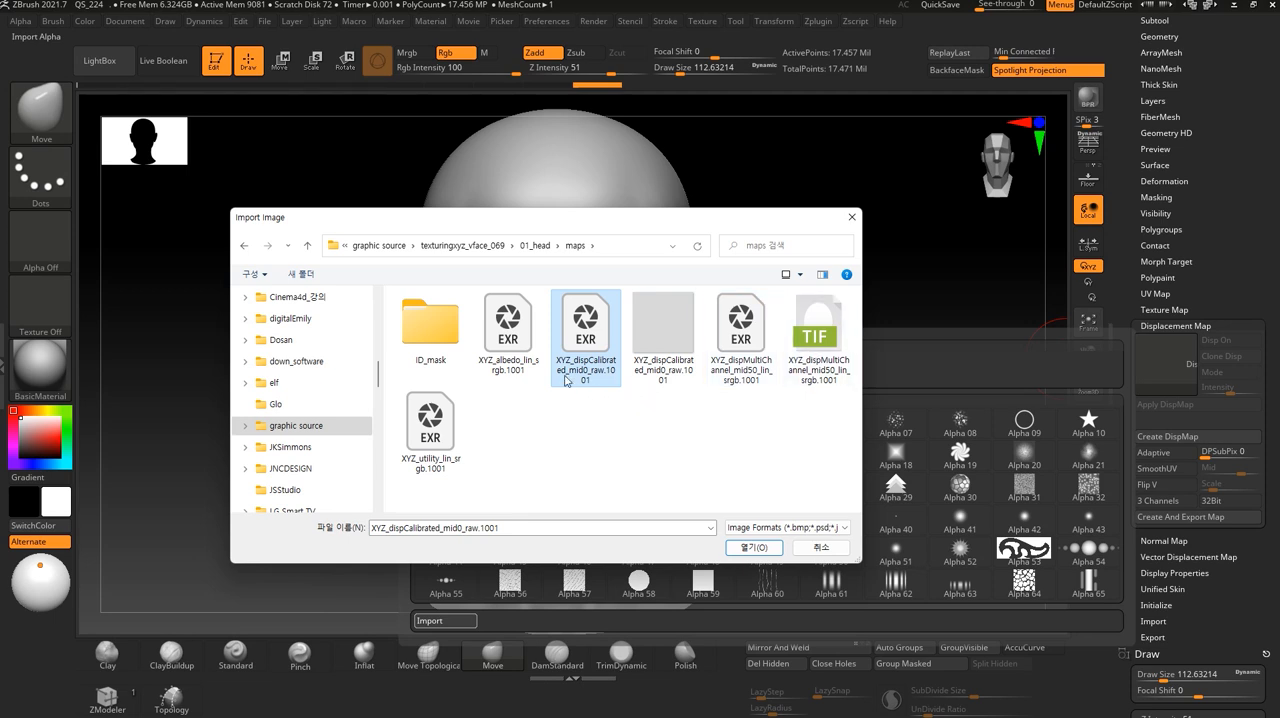
pyautogui.click(755, 548)
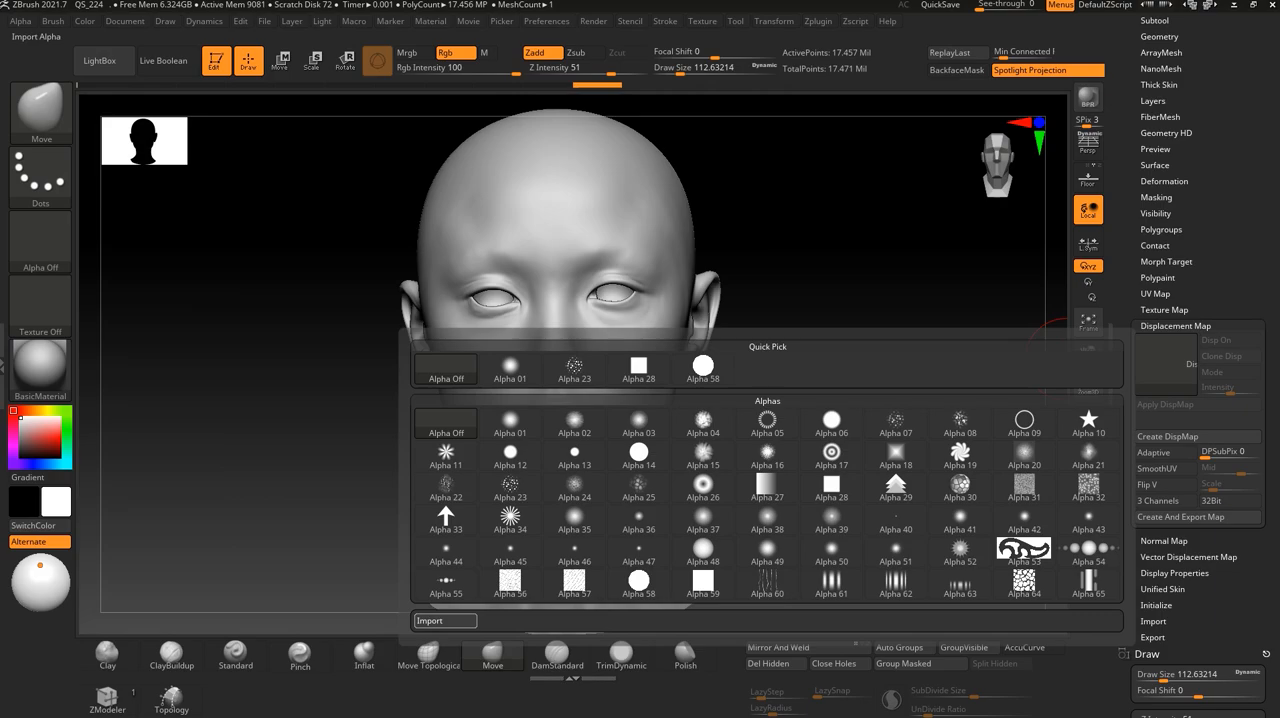
pyautogui.press('super+Tab')
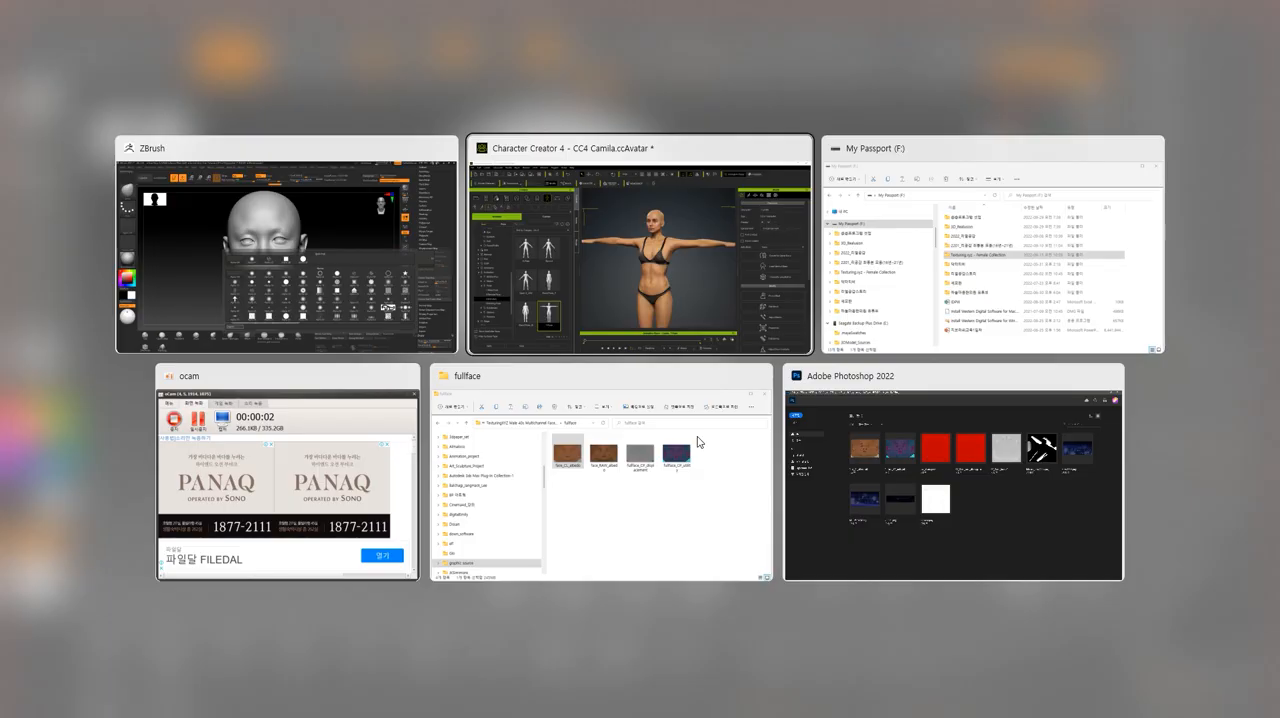
pyautogui.press('Right')
pyautogui.press('Right')
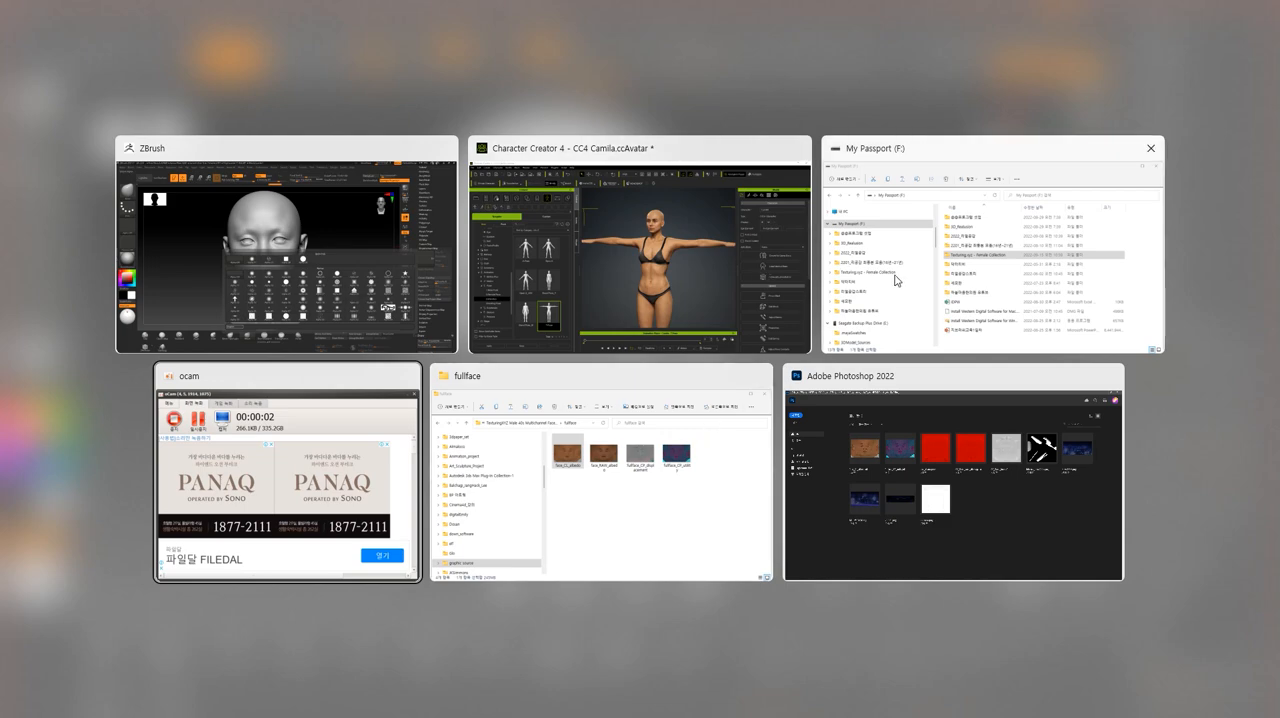
pyautogui.click(741, 289)
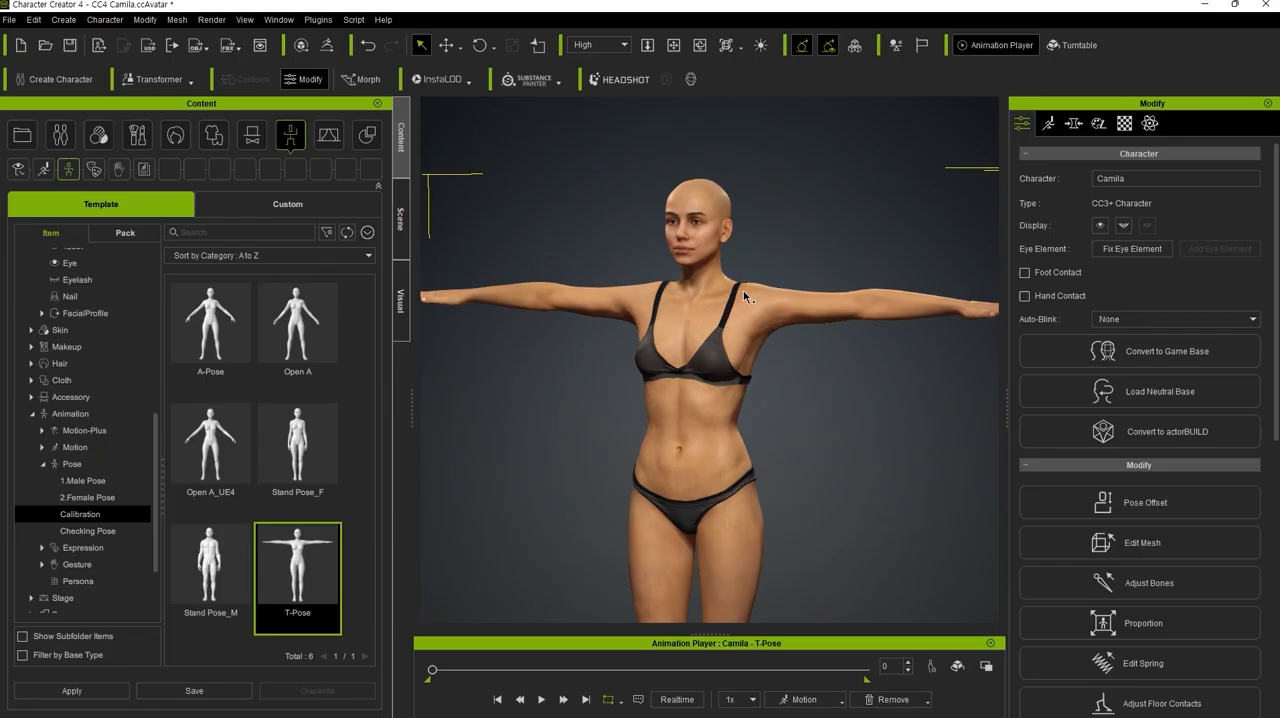
pyautogui.press('super+Tab')
pyautogui.press('Right')
pyautogui.press('Right')
pyautogui.press('Right')
pyautogui.press('Right')
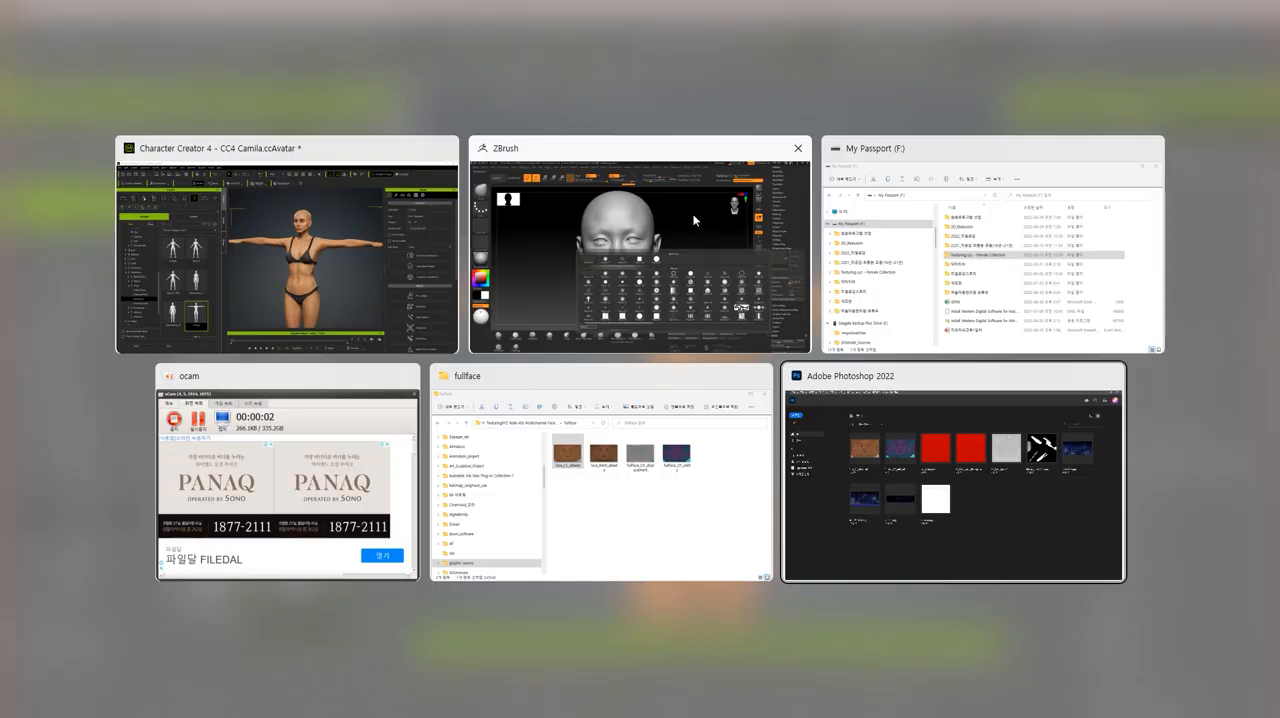
pyautogui.click(743, 289)
pyautogui.hotkey('alt', 'Tab')
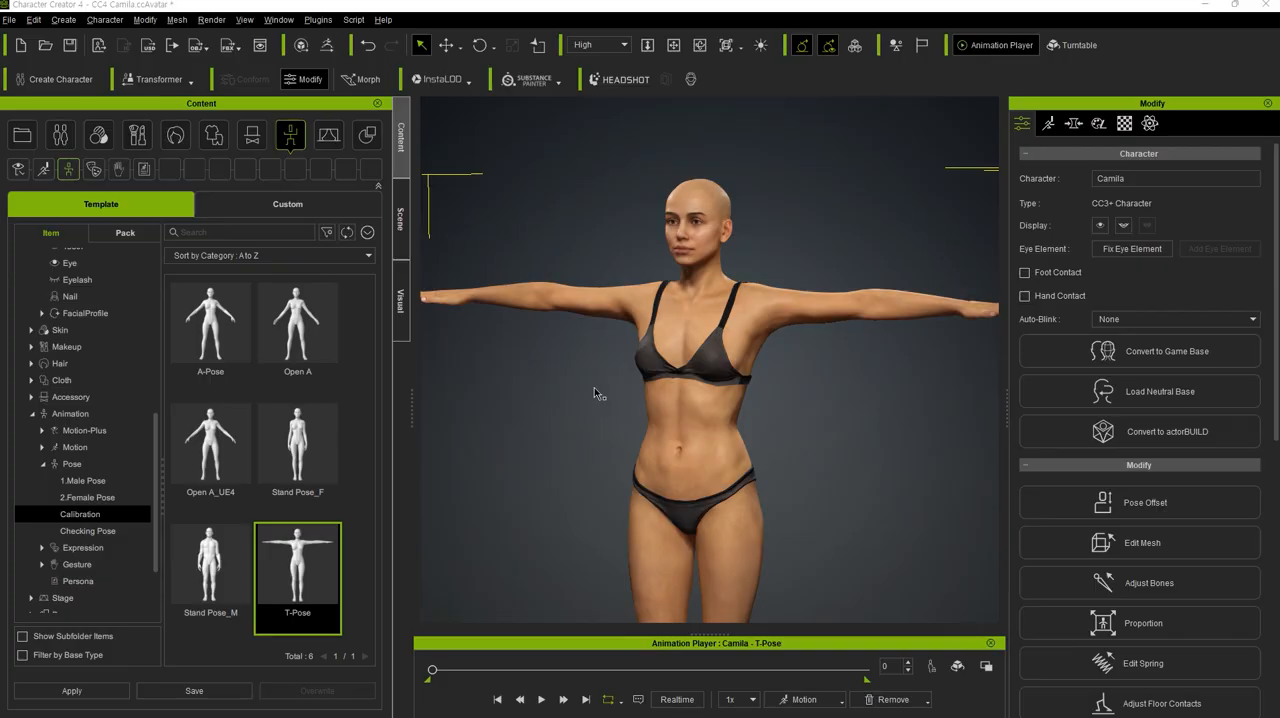
pyautogui.press('super+Tab')
pyautogui.click(380, 275)
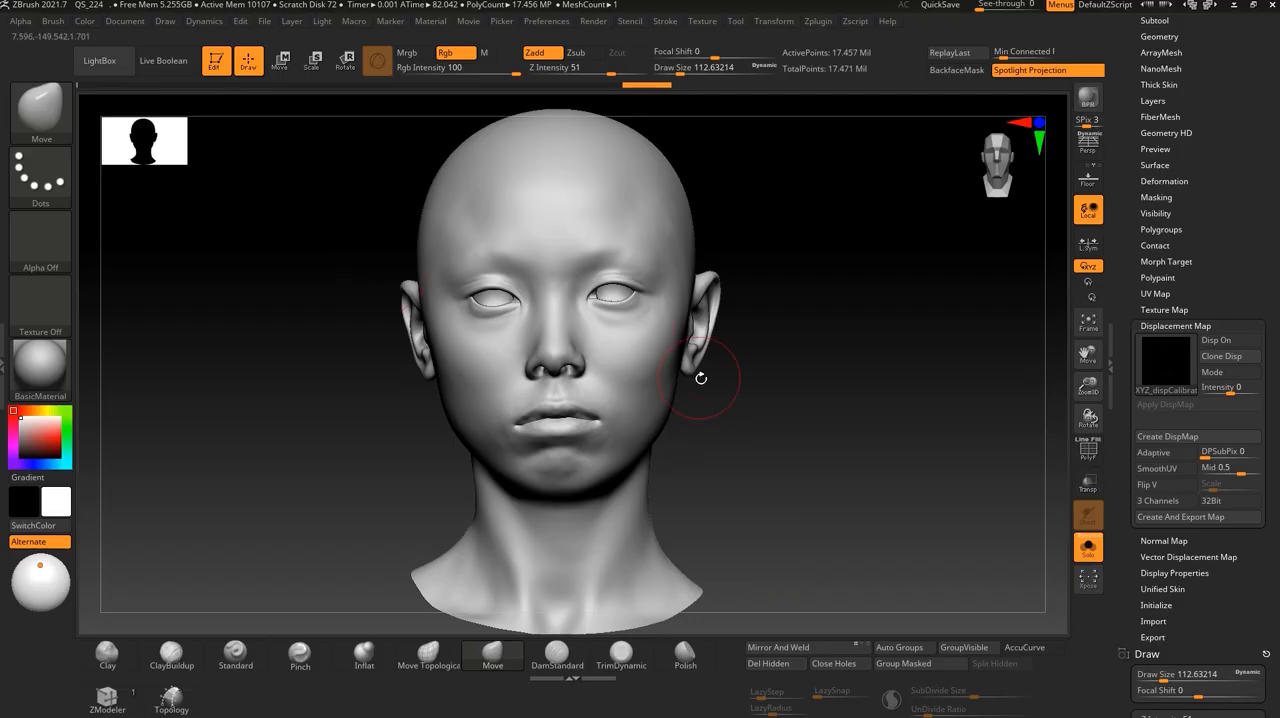
# - Inspect the imported displacement map and try to turn on its display on the head in a three-quarter view
pyautogui.moveTo(1187, 360)
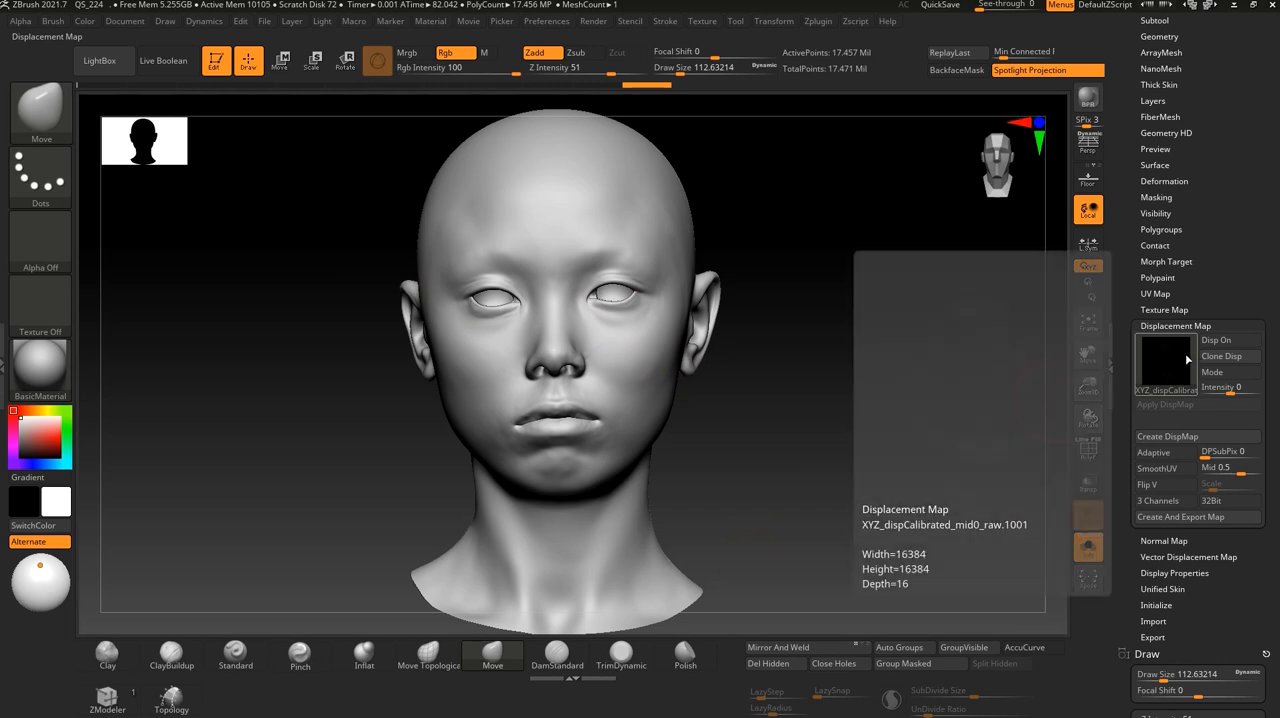
pyautogui.moveTo(1037, 400)
pyautogui.mouseDown()
pyautogui.moveTo(889, 431)
pyautogui.moveTo(817, 414)
pyautogui.moveTo(829, 451)
pyautogui.moveTo(1030, 383)
pyautogui.mouseUp()
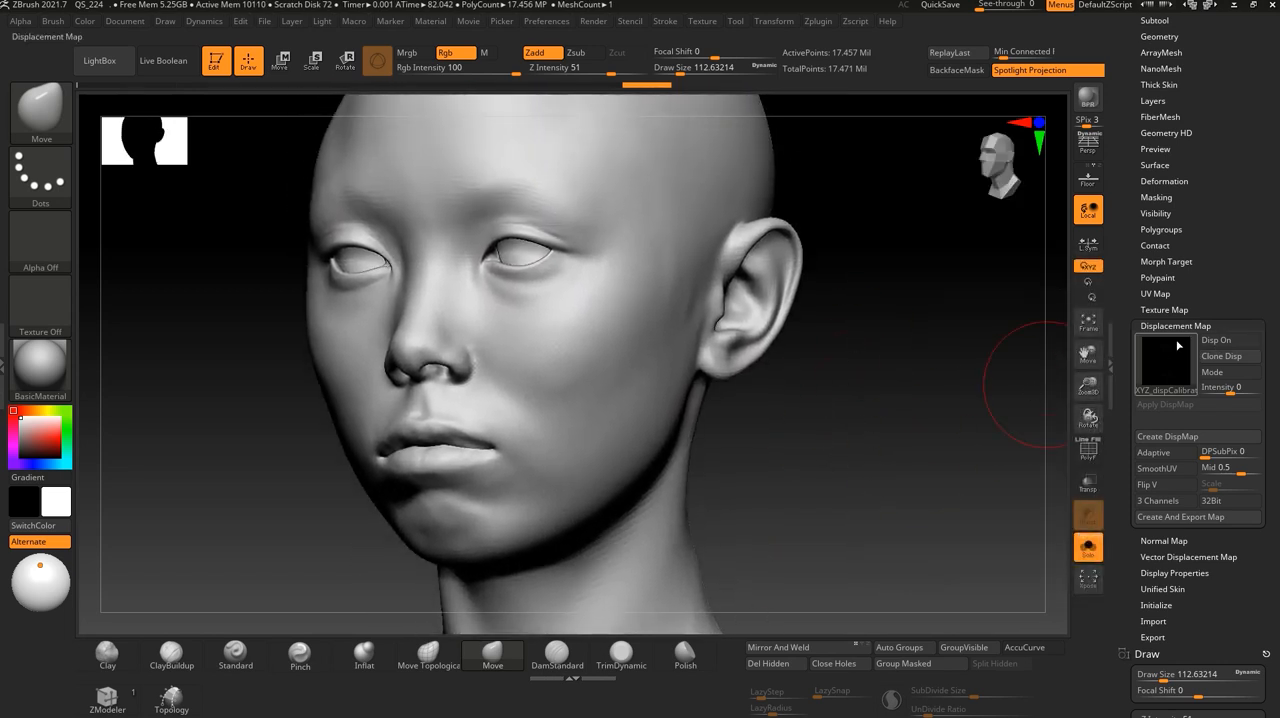
pyautogui.click(1231, 341)
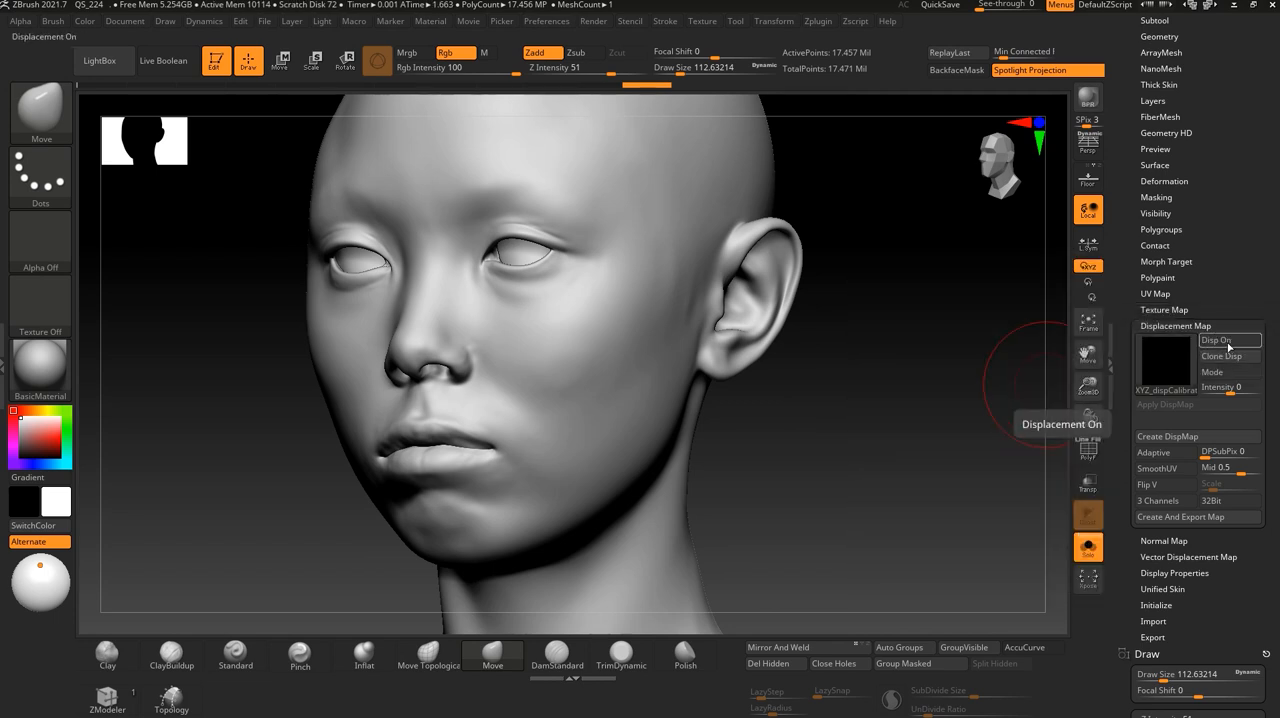
# - Create a new blank texture in the VFace head's Texture Map settings
pyautogui.click(1165, 309)
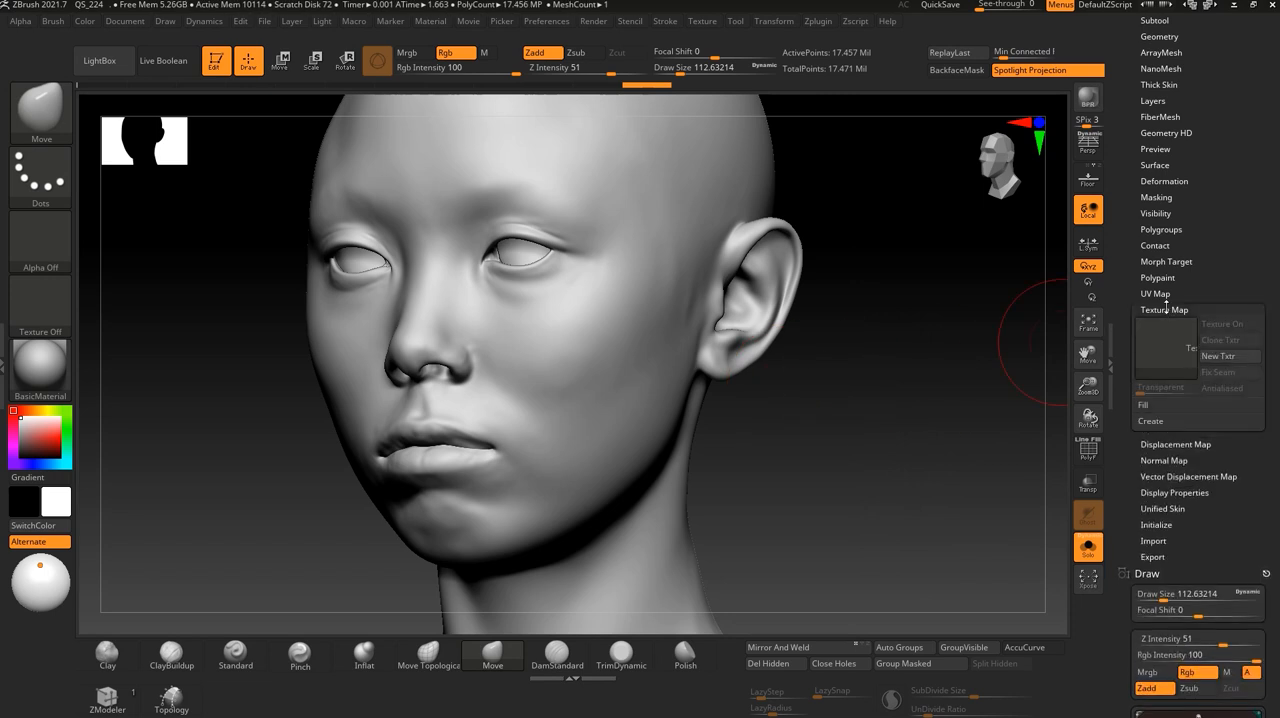
pyautogui.click(1227, 357)
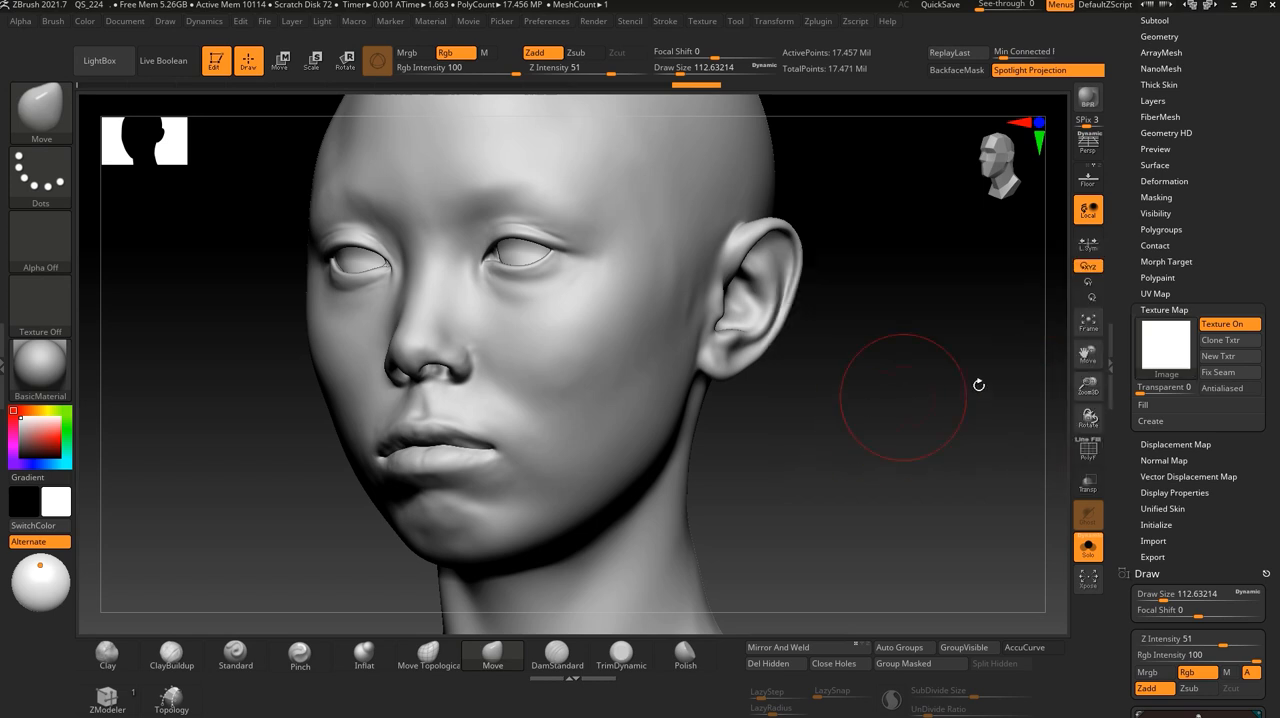
# - Turn on the displacement map's display for the VFace head and inspect the result from the side and front
pyautogui.click(1158, 310)
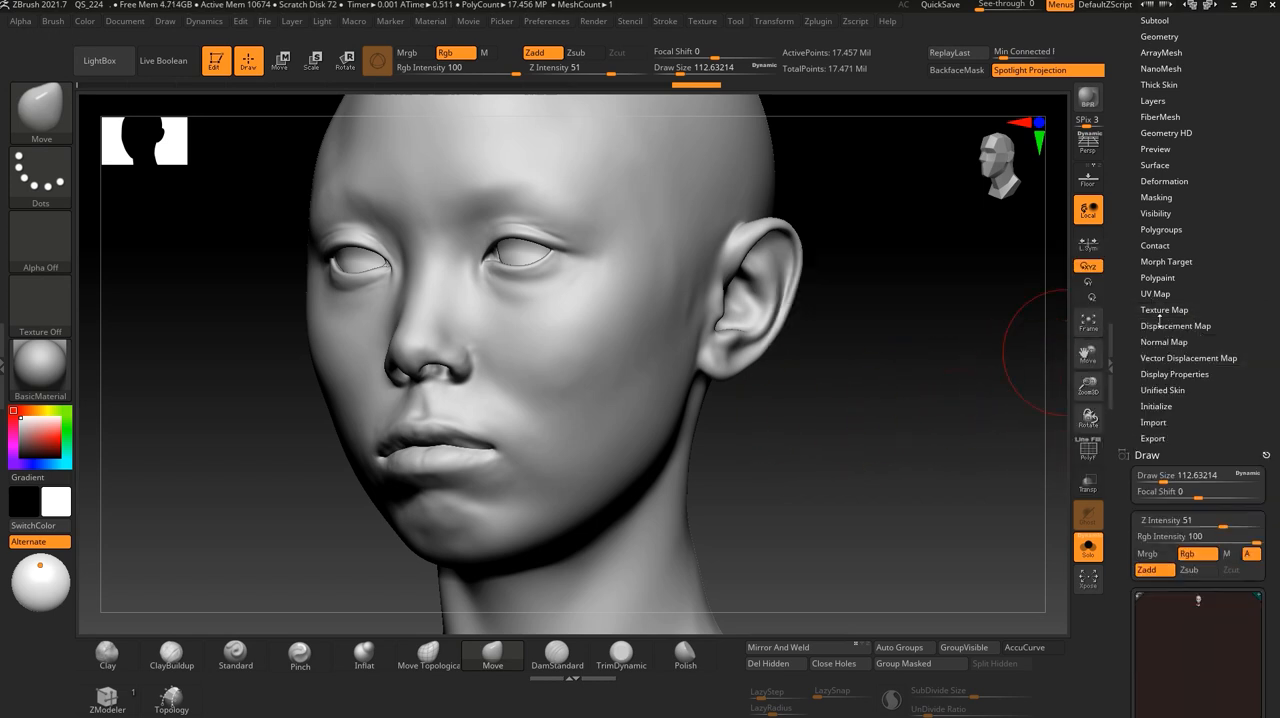
pyautogui.click(1165, 326)
pyautogui.click(1222, 339)
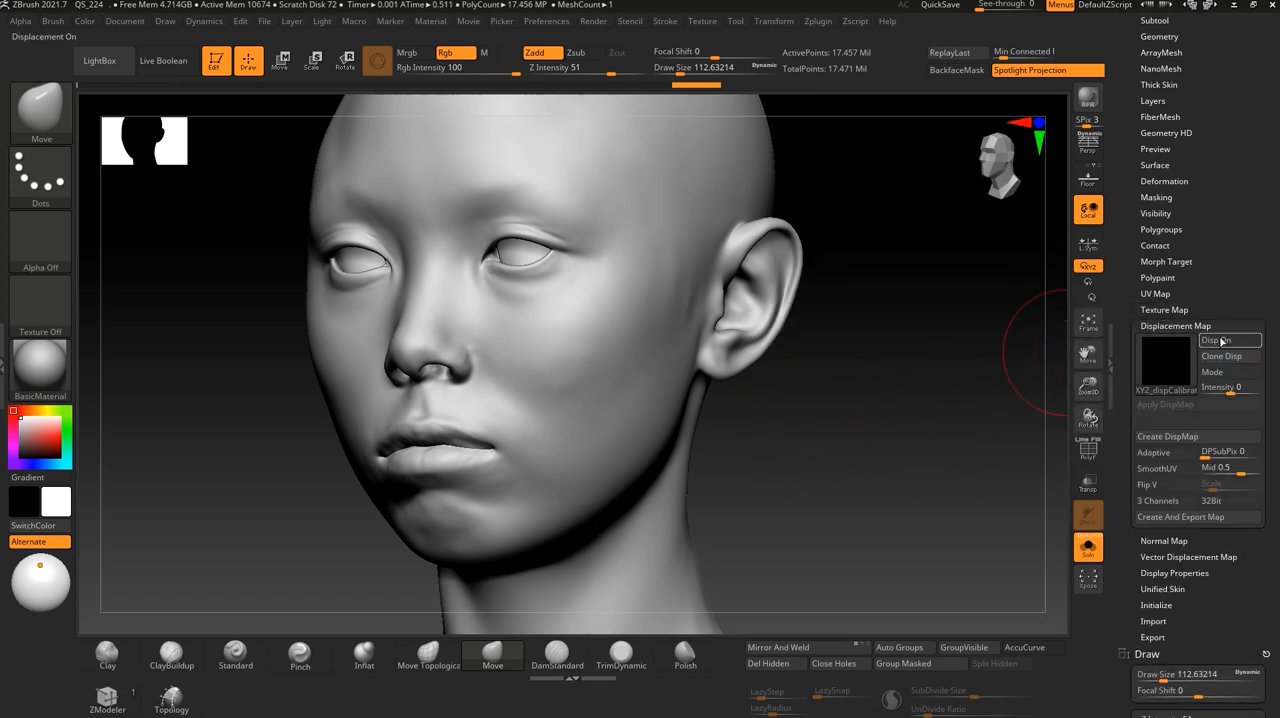
pyautogui.moveTo(828, 463)
pyautogui.mouseDown()
pyautogui.moveTo(909, 477)
pyautogui.moveTo(863, 434)
pyautogui.moveTo(931, 446)
pyautogui.moveTo(830, 442)
pyautogui.moveTo(845, 470)
pyautogui.mouseUp()
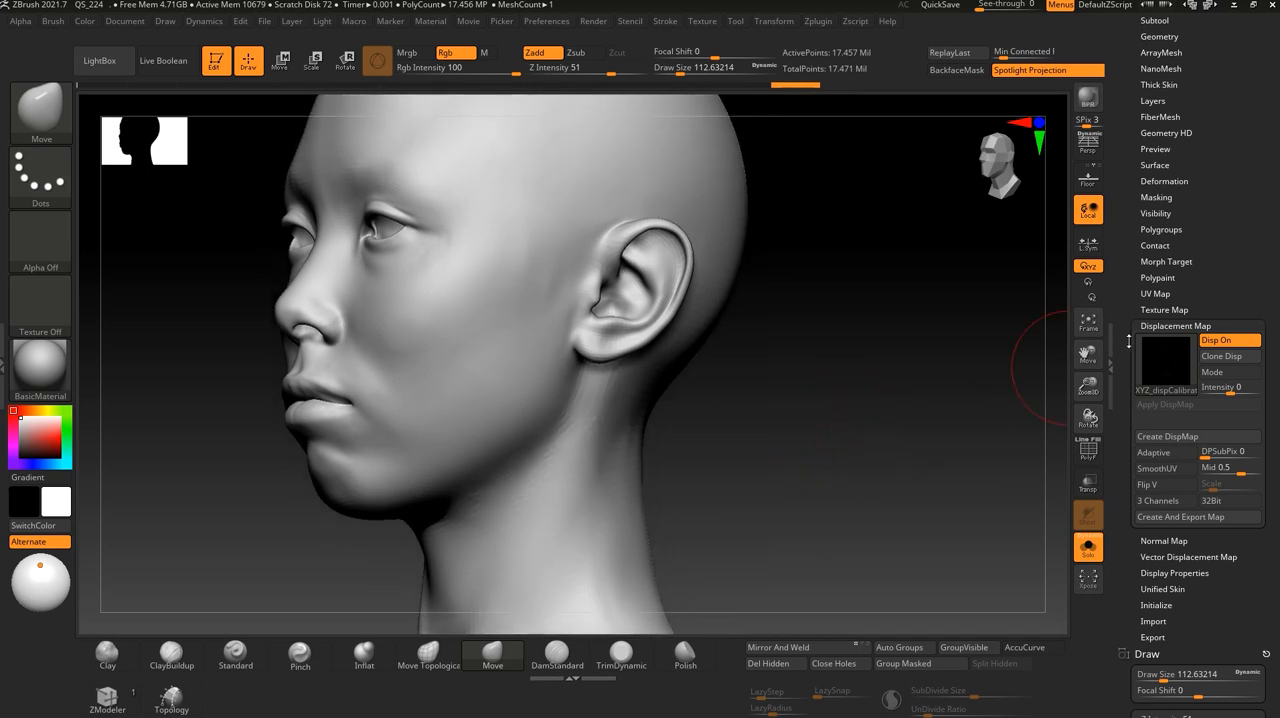
pyautogui.moveTo(1168, 353)
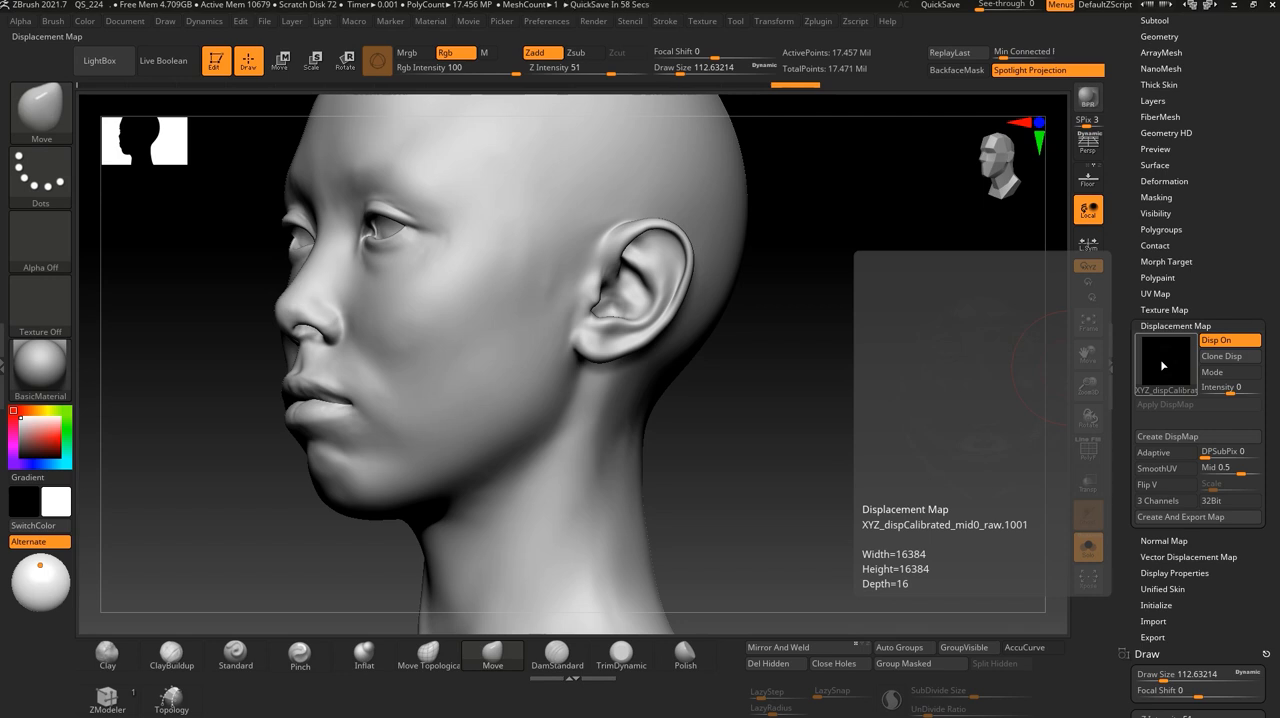
pyautogui.moveTo(811, 472)
pyautogui.mouseDown()
pyautogui.moveTo(851, 471)
pyautogui.moveTo(840, 423)
pyautogui.moveTo(869, 407)
pyautogui.mouseUp()
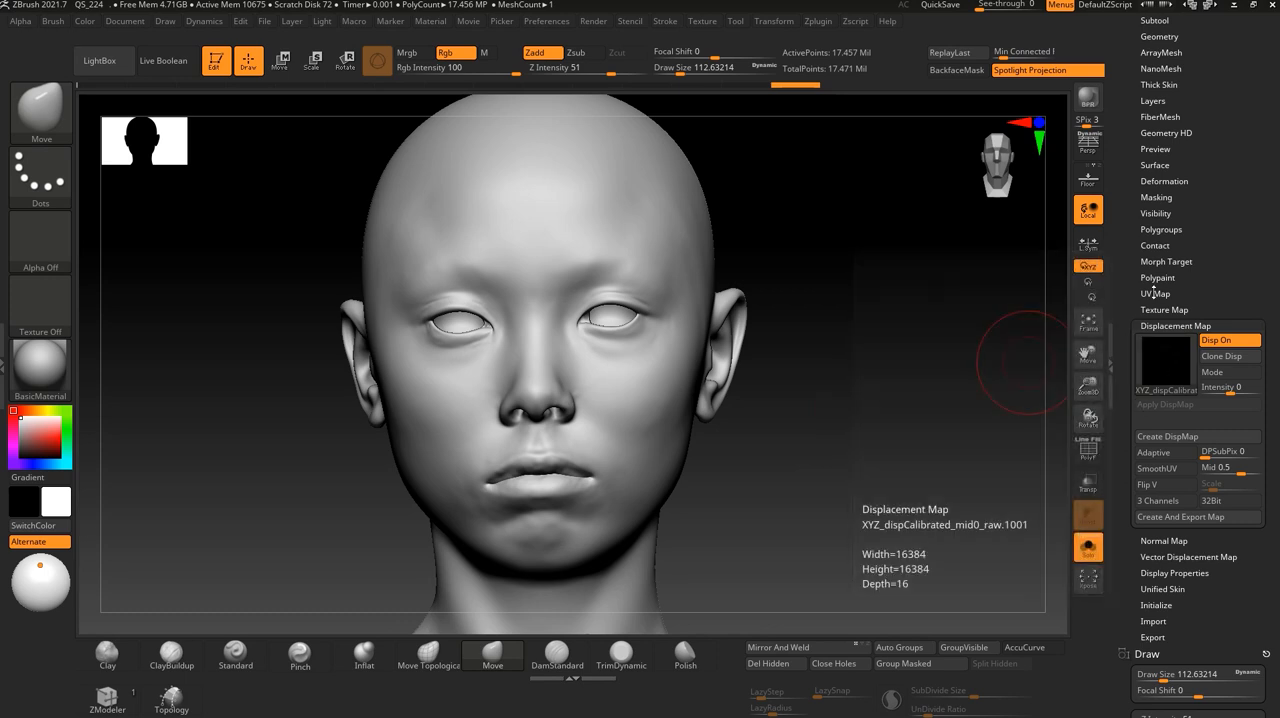
# - Toggle the displacement map's display off and on again to compare the head in a three-quarter view
pyautogui.click(1171, 326)
pyautogui.click(1166, 310)
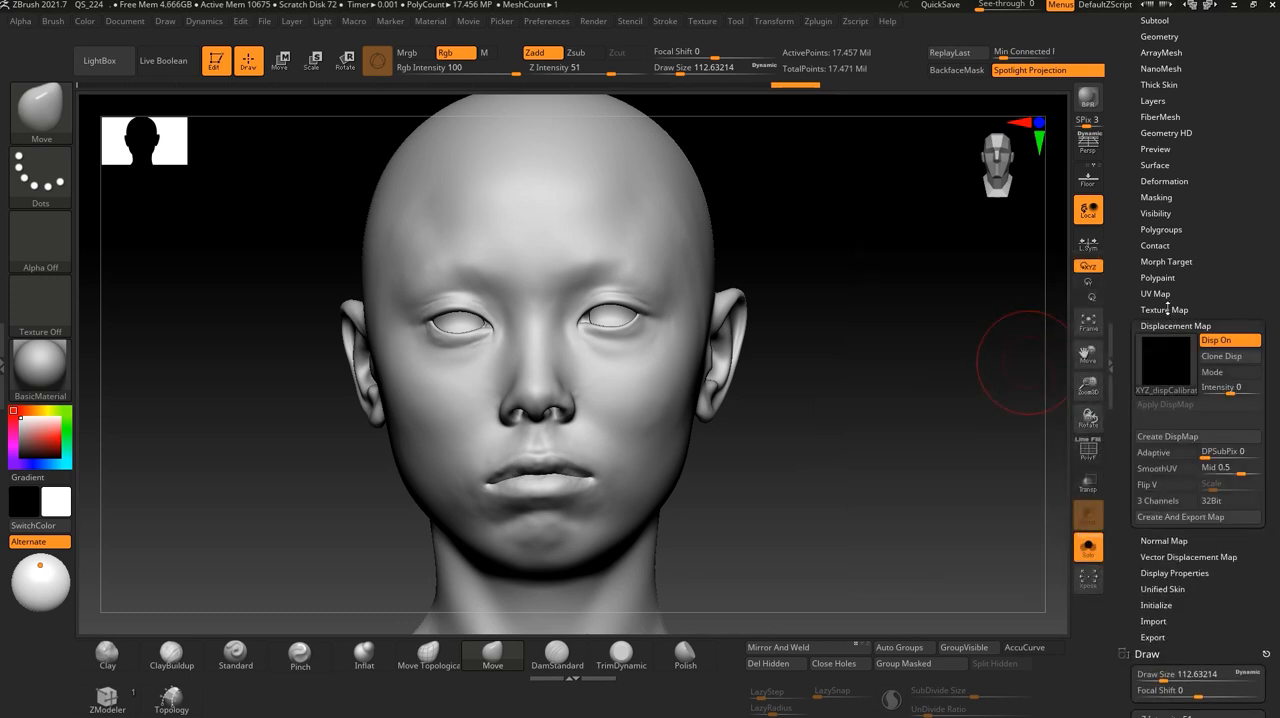
pyautogui.click(1167, 310)
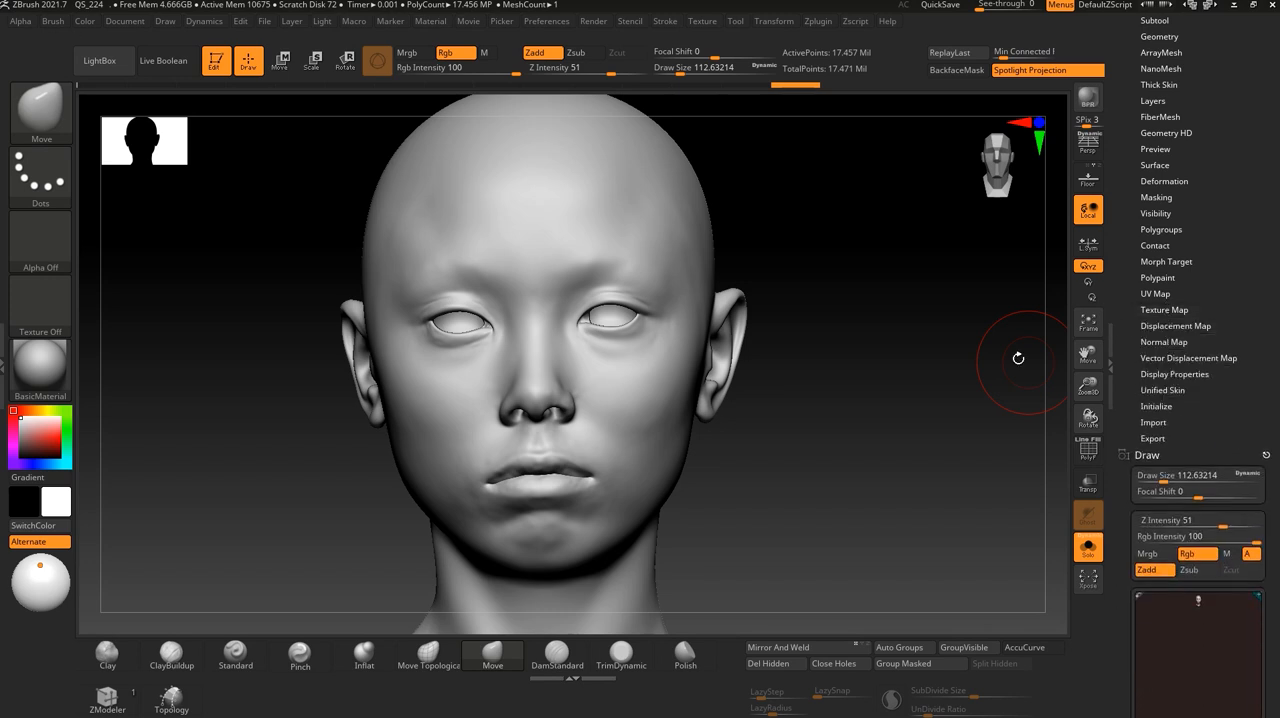
pyautogui.moveTo(842, 469); pyautogui.dragTo(905, 453)
pyautogui.click(1173, 327)
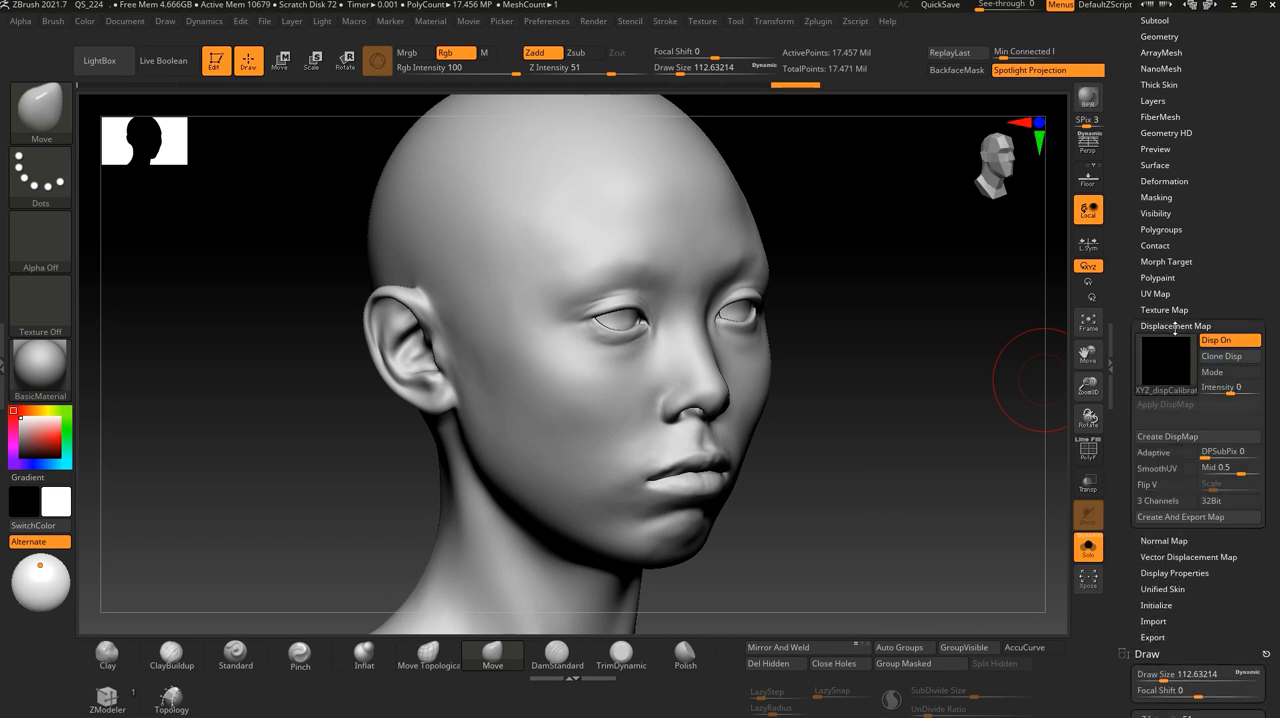
pyautogui.click(1232, 343)
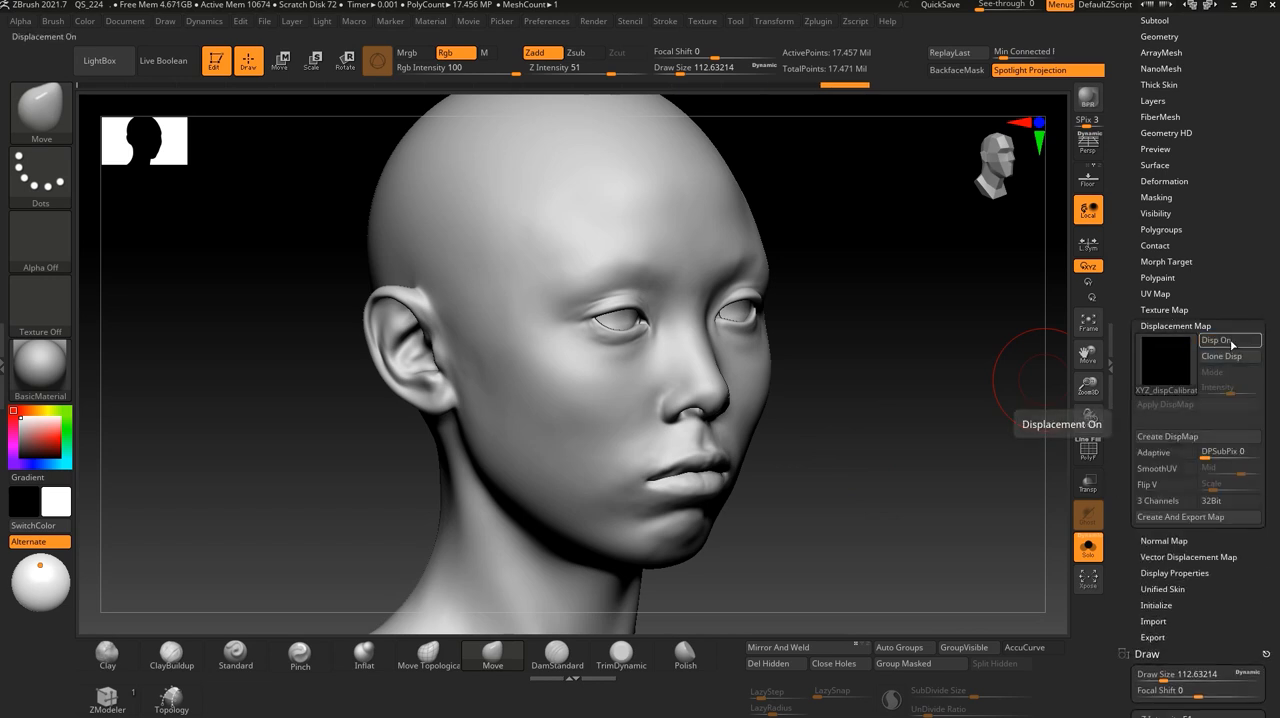
pyautogui.click(1232, 343)
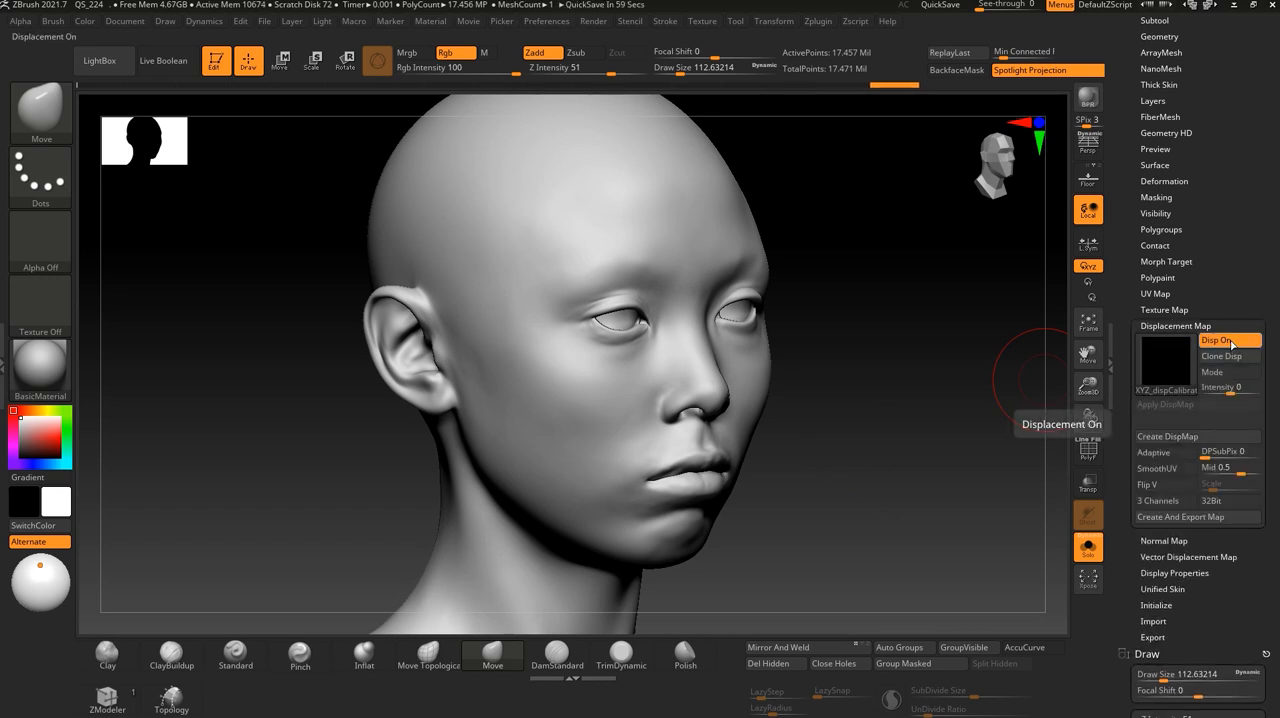
# - Check the loaded displacement map's image details and look through the alphas available for its slot
pyautogui.moveTo(878, 356); pyautogui.dragTo(844, 431)
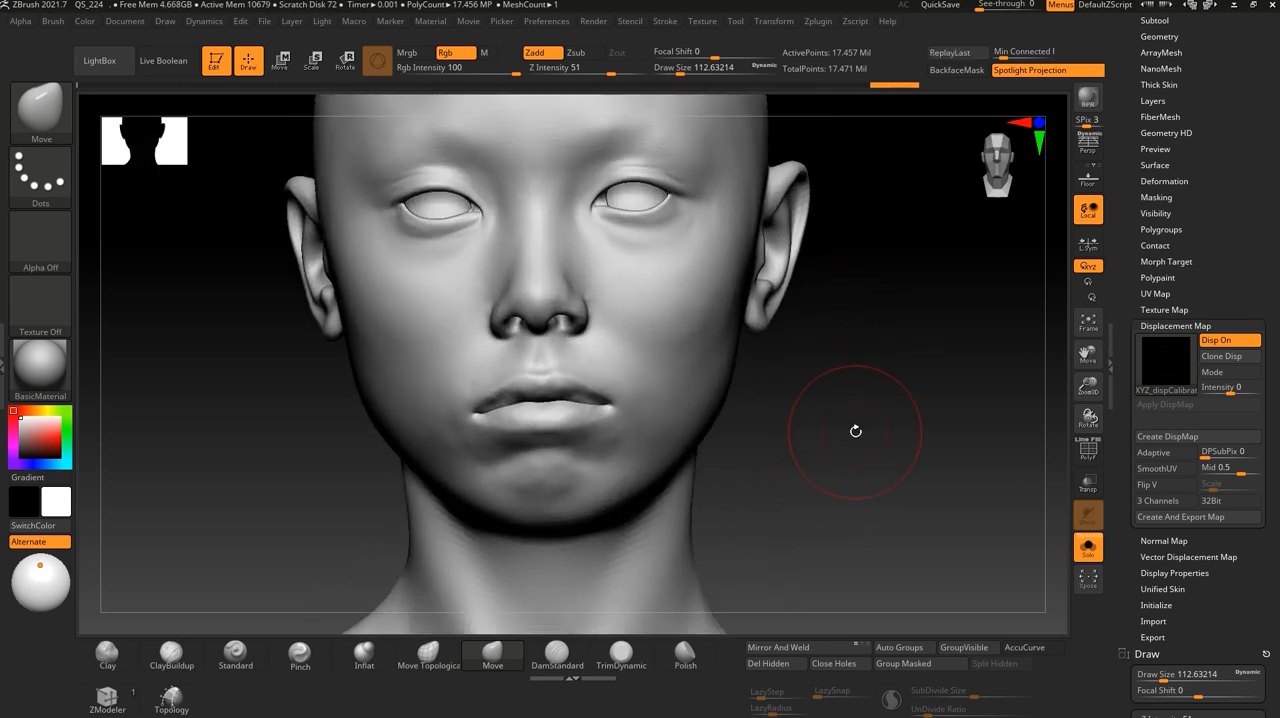
pyautogui.moveTo(879, 406)
pyautogui.keyDown('alt'); pyautogui.mouseDown()
pyautogui.moveTo(874, 460)
pyautogui.moveTo(863, 397)
pyautogui.mouseUp(); pyautogui.keyUp('alt')
pyautogui.moveTo(1175, 361)
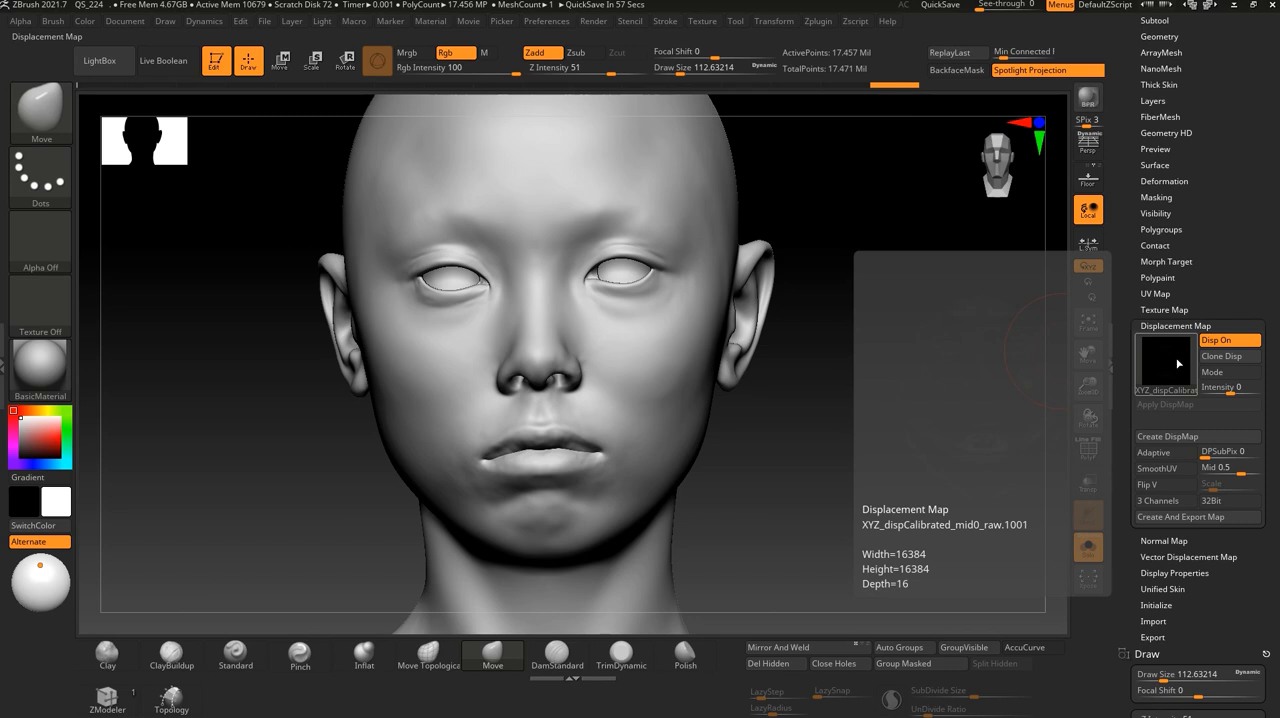
pyautogui.click(1178, 363)
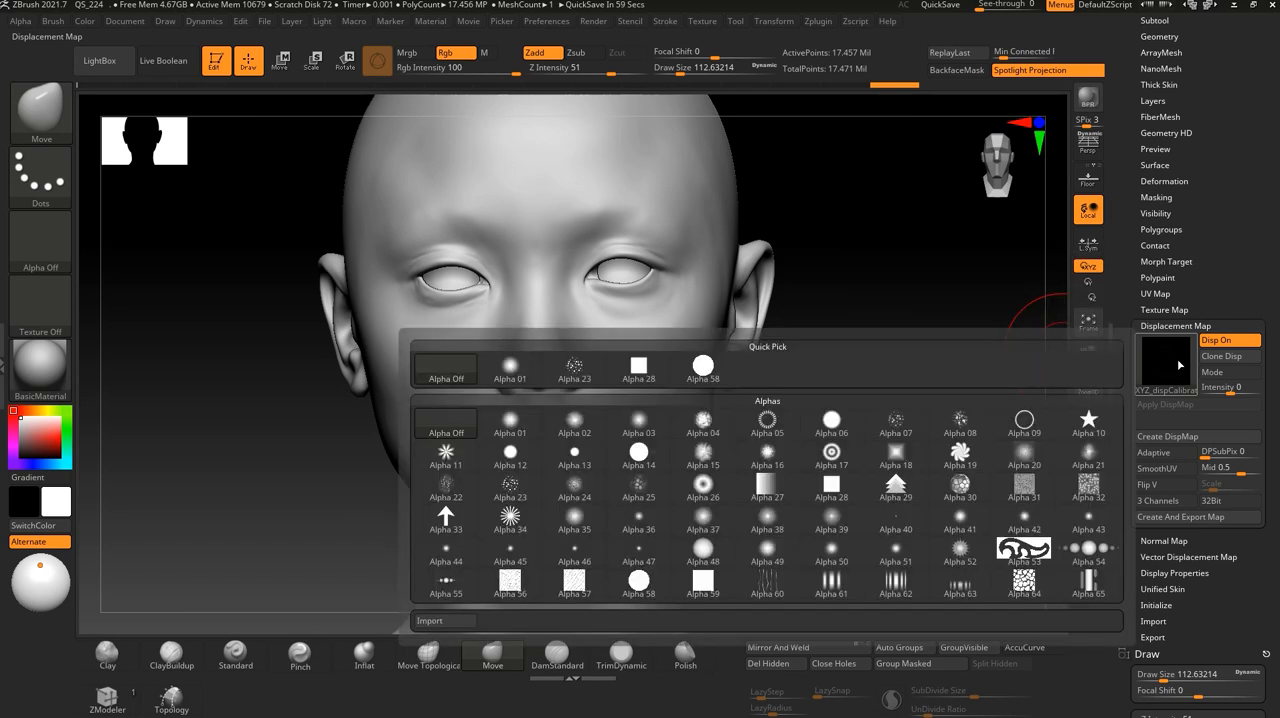
pyautogui.moveTo(895, 358)
pyautogui.keyDown('alt'); pyautogui.mouseDown()
pyautogui.moveTo(909, 380)
pyautogui.moveTo(892, 400)
pyautogui.moveTo(855, 402)
pyautogui.moveTo(843, 423)
pyautogui.moveTo(865, 424)
pyautogui.moveTo(829, 421)
pyautogui.mouseUp(); pyautogui.keyUp('alt')
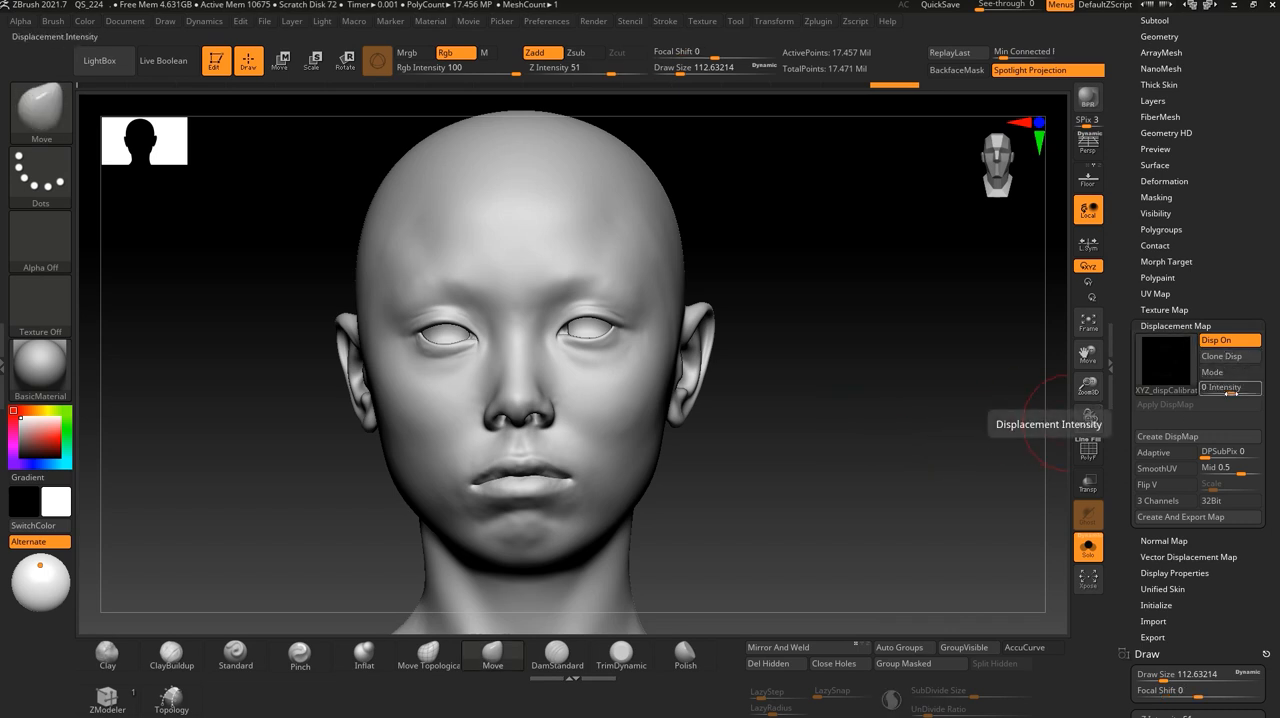
# - Raise the displacement intensity to about 1.155 and examine the skin detail around the cheeks and mouth
pyautogui.moveTo(1230, 393); pyautogui.dragTo(1234, 393)
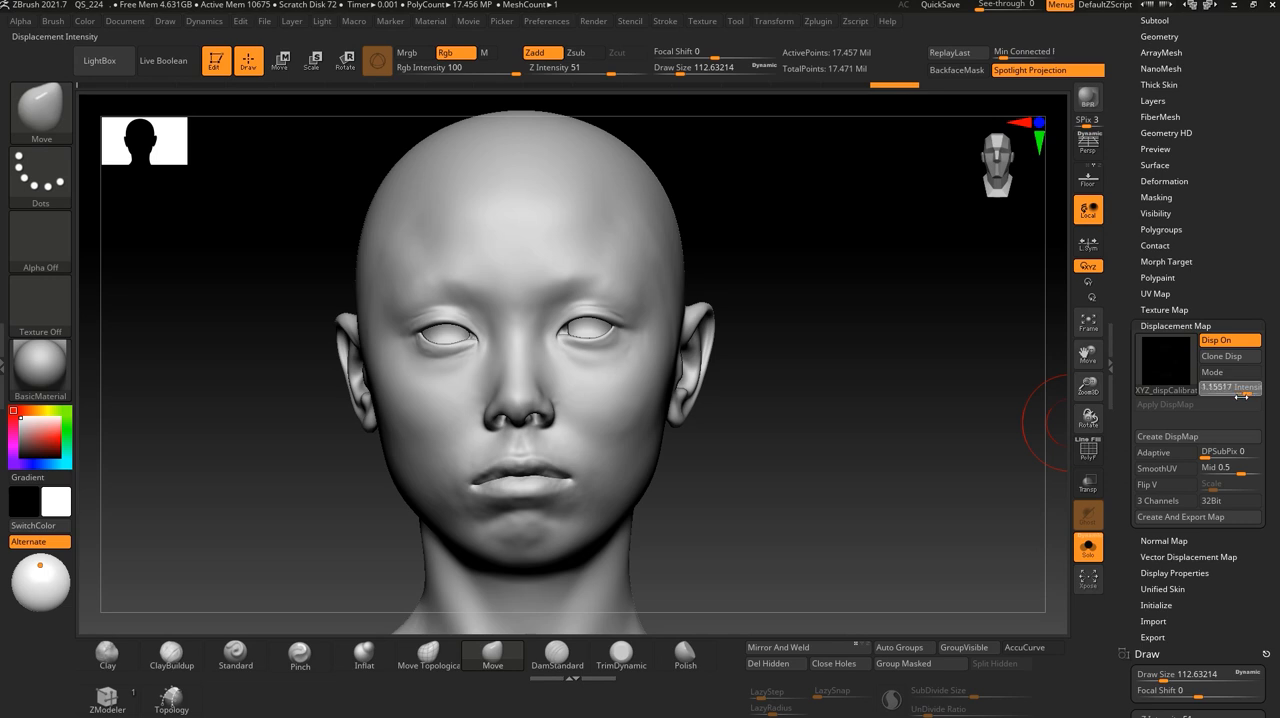
pyautogui.keyDown('alt'); pyautogui.moveTo(820, 416); pyautogui.dragTo(820, 457); pyautogui.keyUp('alt')
pyautogui.keyDown('alt'); pyautogui.moveTo(838, 363); pyautogui.dragTo(850, 494); pyautogui.keyUp('alt')
pyautogui.keyDown('alt'); pyautogui.moveTo(911, 369); pyautogui.dragTo(892, 430); pyautogui.keyUp('alt')
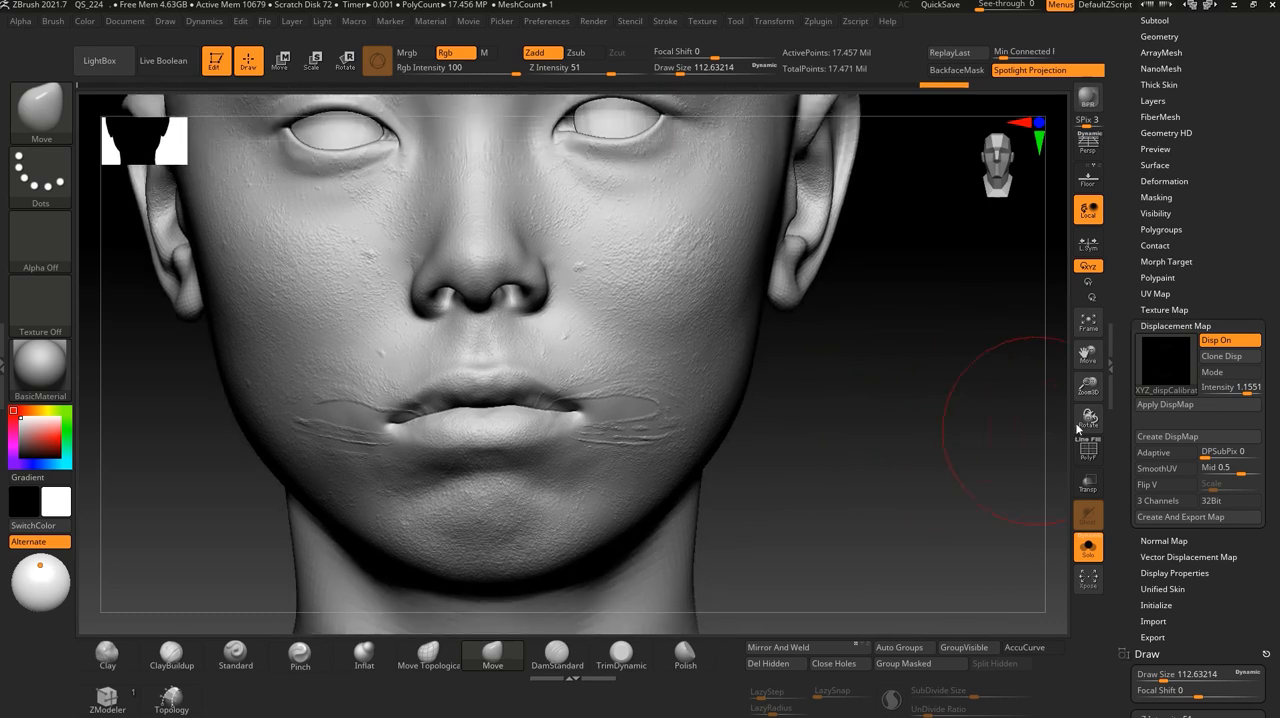
# - Set the displacement intensity to 0 and compare the face without the displaced skin detail
pyautogui.click(1240, 387)
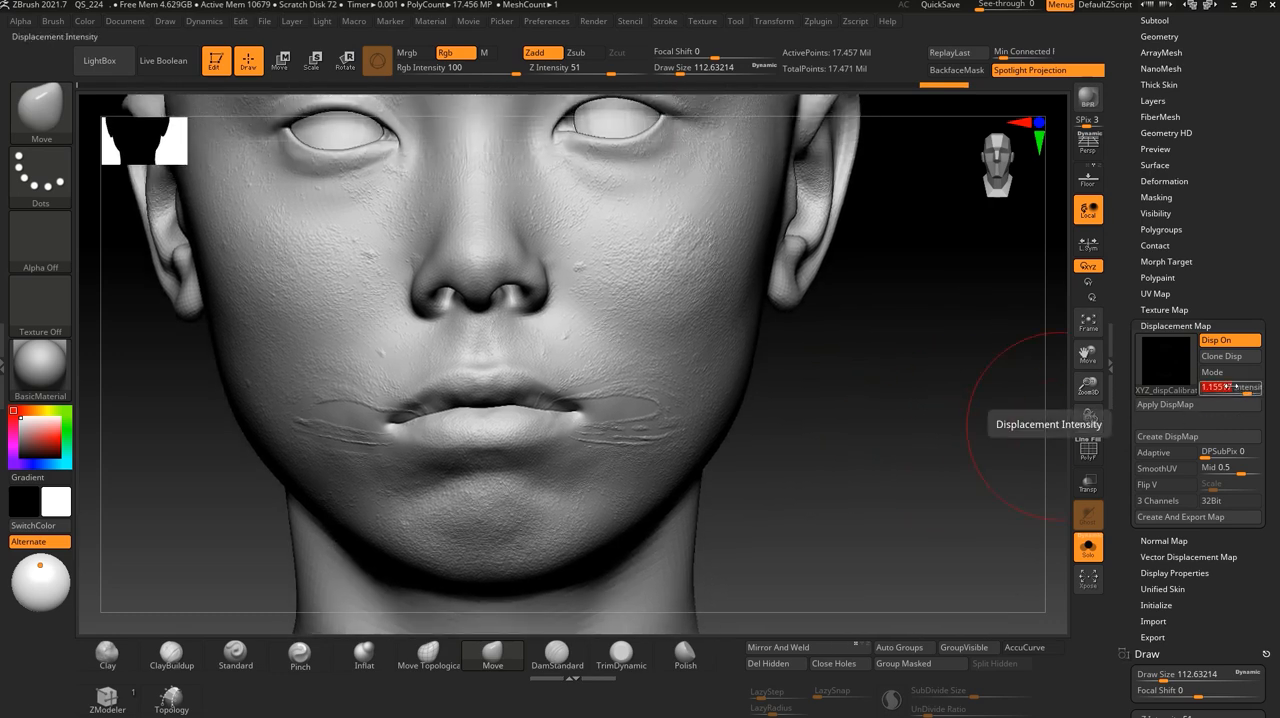
pyautogui.write('0')
pyautogui.press('Return')
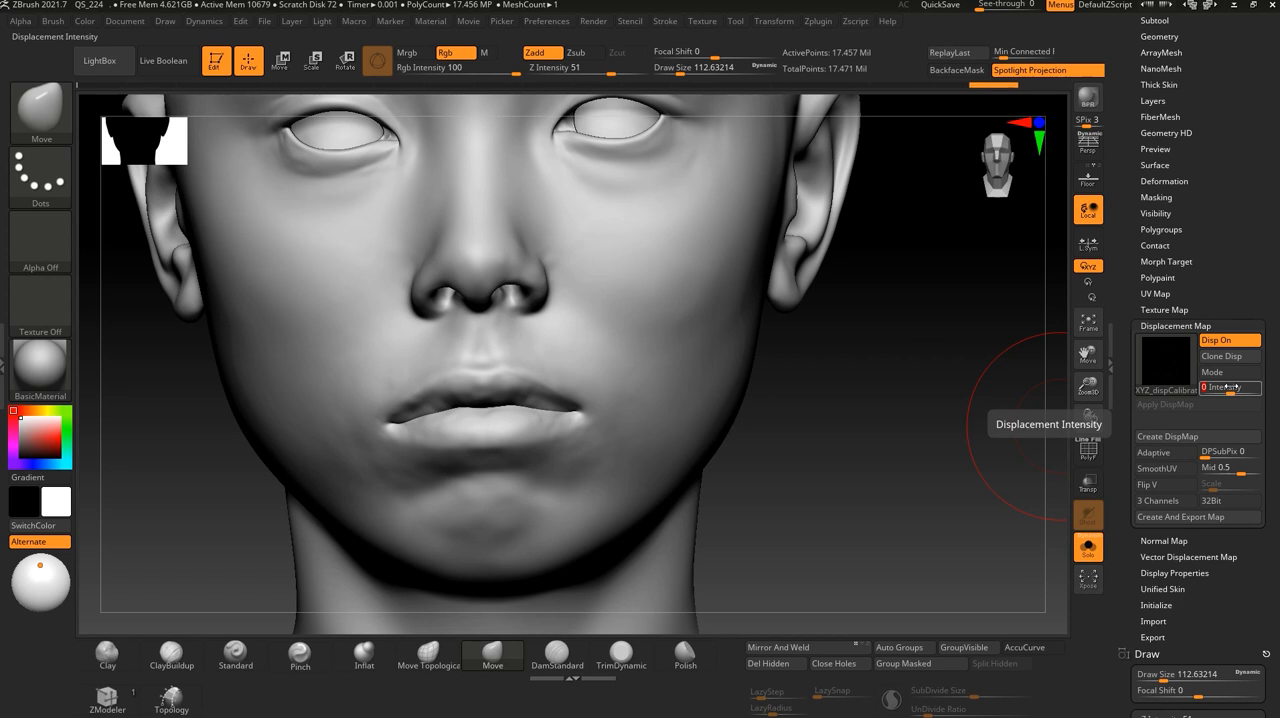
pyautogui.keyDown('alt'); pyautogui.moveTo(975, 389); pyautogui.dragTo(975, 385); pyautogui.keyUp('alt')
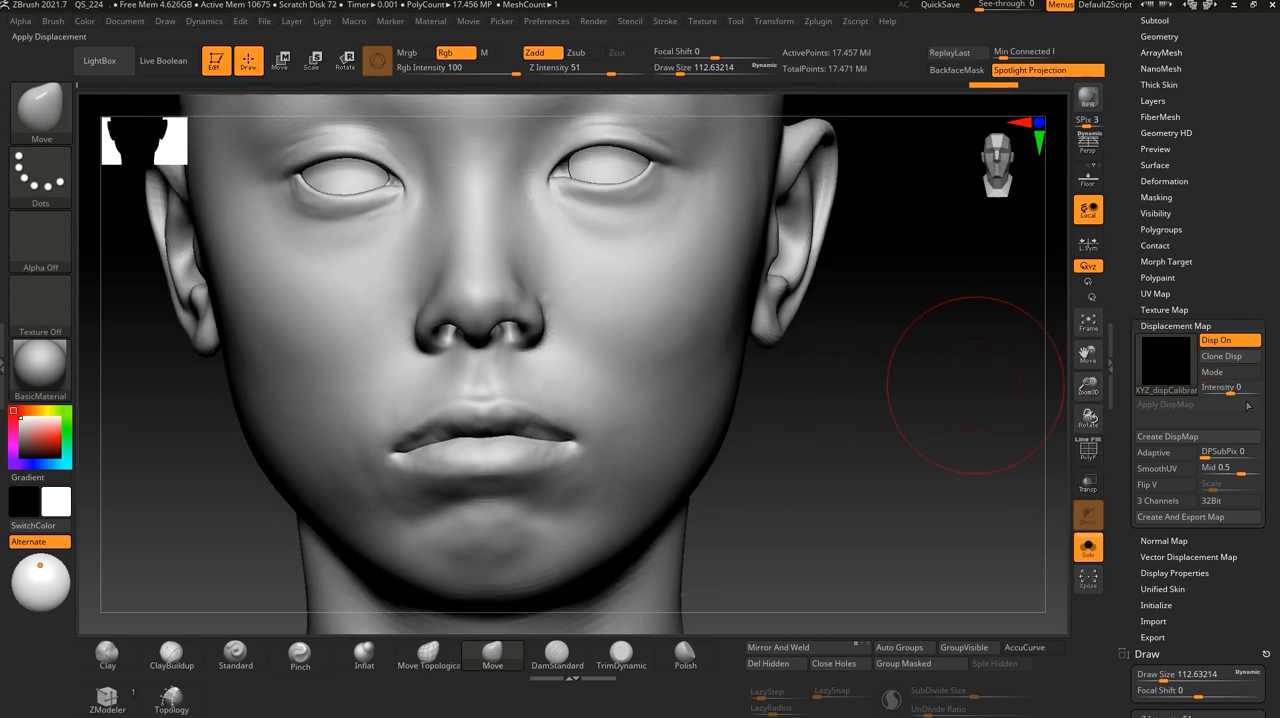
# - Set the displacement intensity to 1 and examine how the skin detail lines up with the forehead, cheeks and mouth
pyautogui.click(1225, 388)
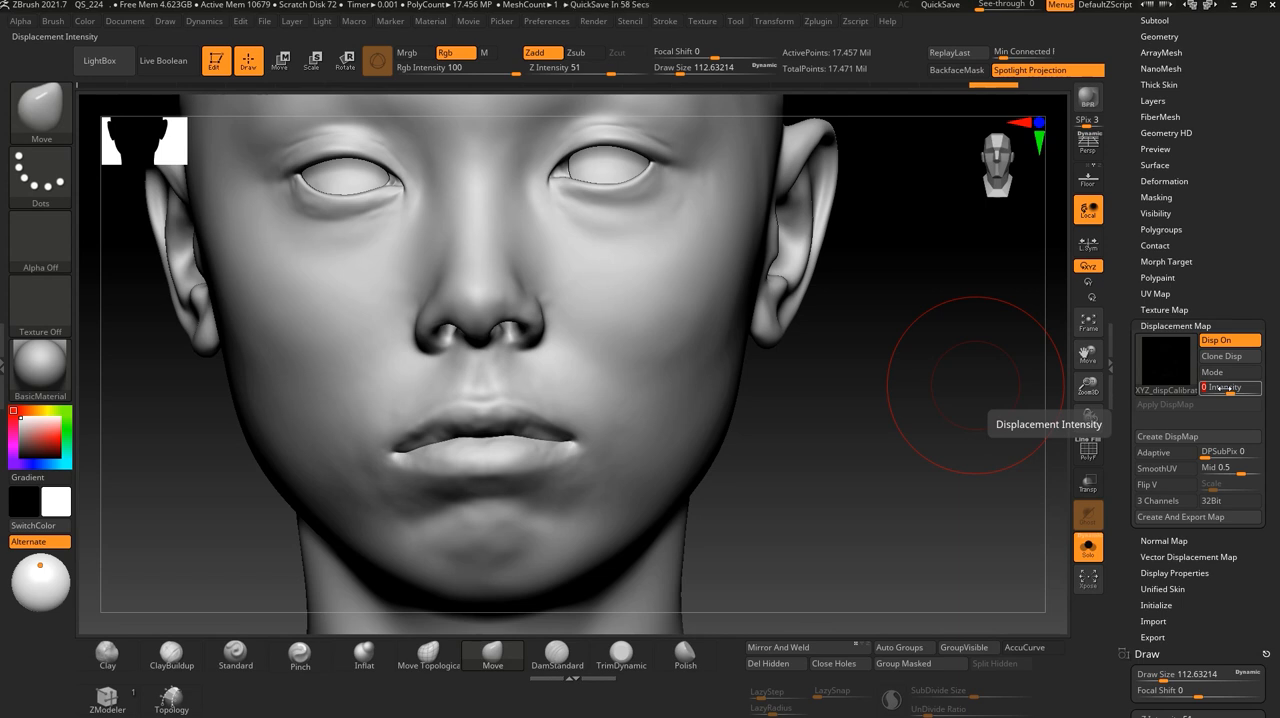
pyautogui.write('1')
pyautogui.press('Return')
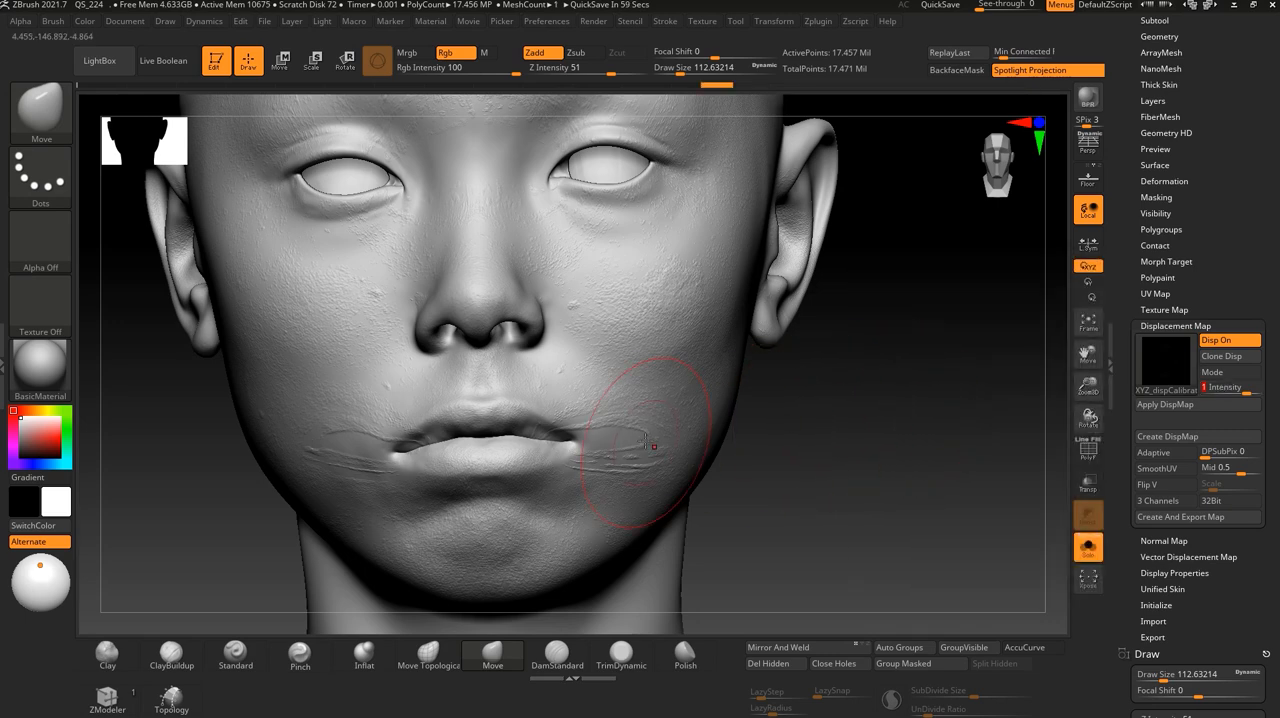
pyautogui.keyDown('alt'); pyautogui.moveTo(847, 448); pyautogui.dragTo(857, 491); pyautogui.keyUp('alt')
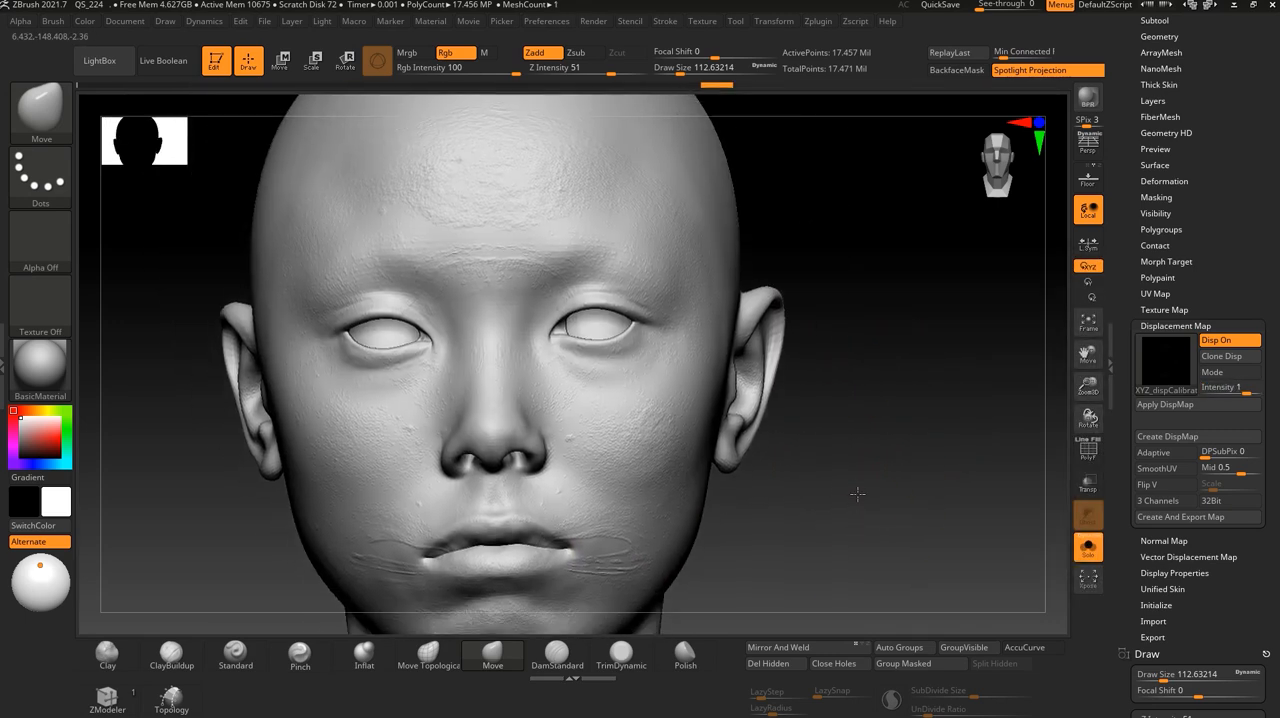
pyautogui.keyDown('alt'); pyautogui.moveTo(853, 491); pyautogui.dragTo(848, 442); pyautogui.keyUp('alt')
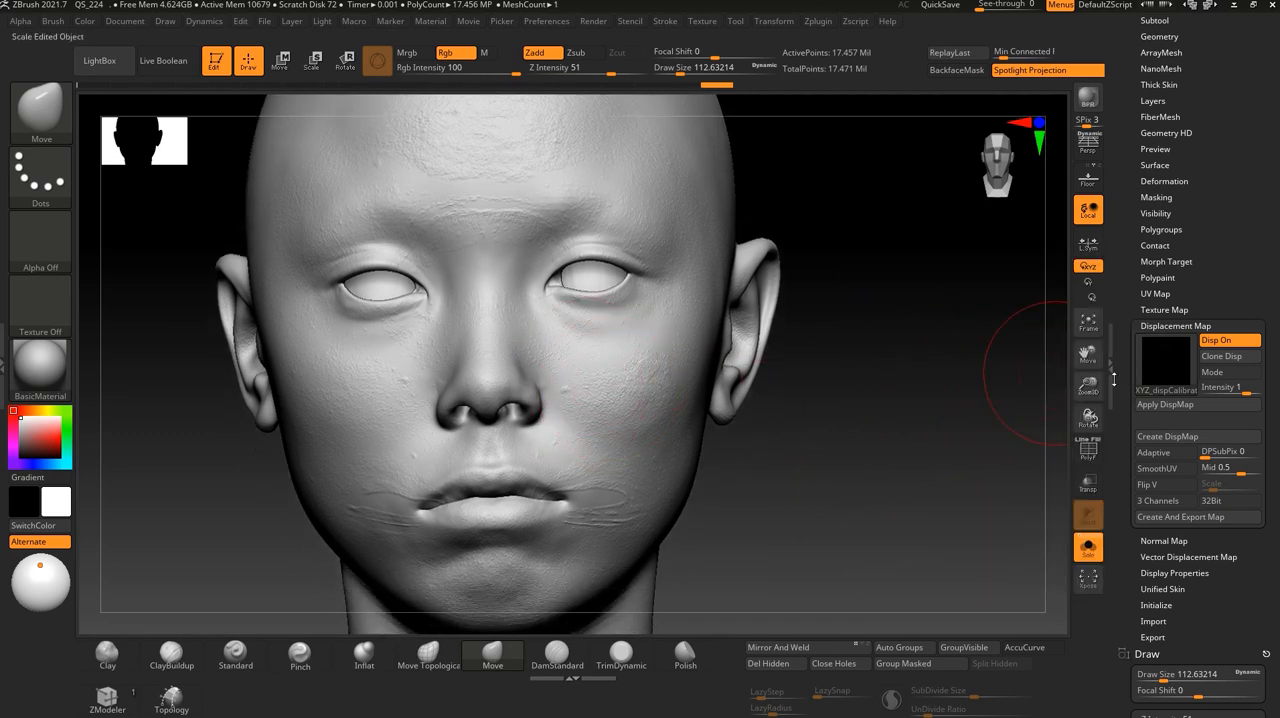
pyautogui.moveTo(1166, 378)
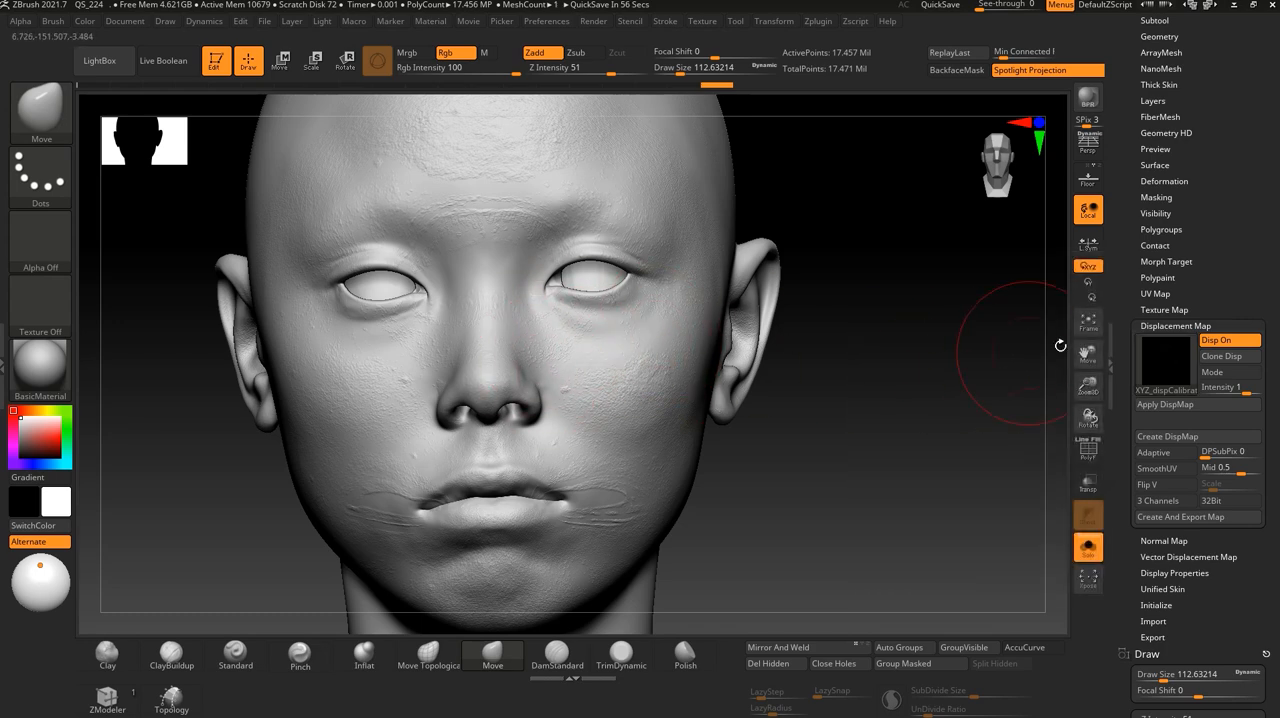
# - Lower the VFace head to subdivision level 1 in its Geometry settings
pyautogui.click(1160, 310)
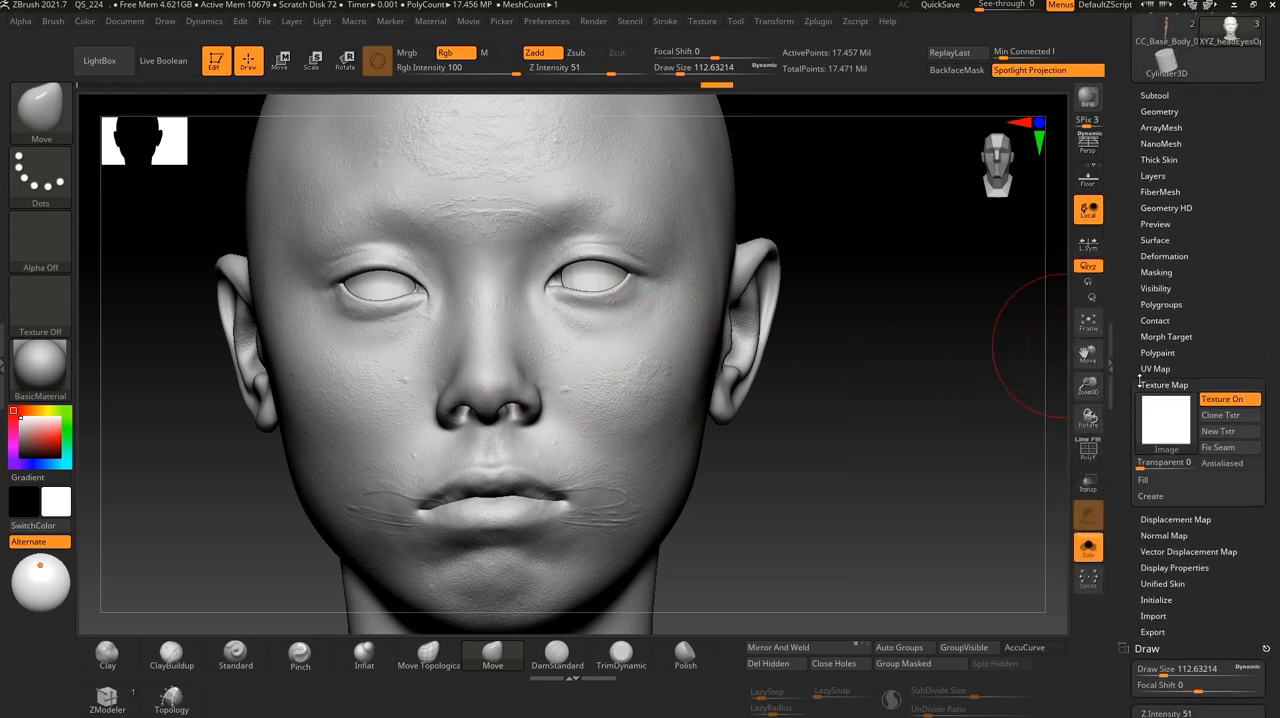
pyautogui.click(1157, 369)
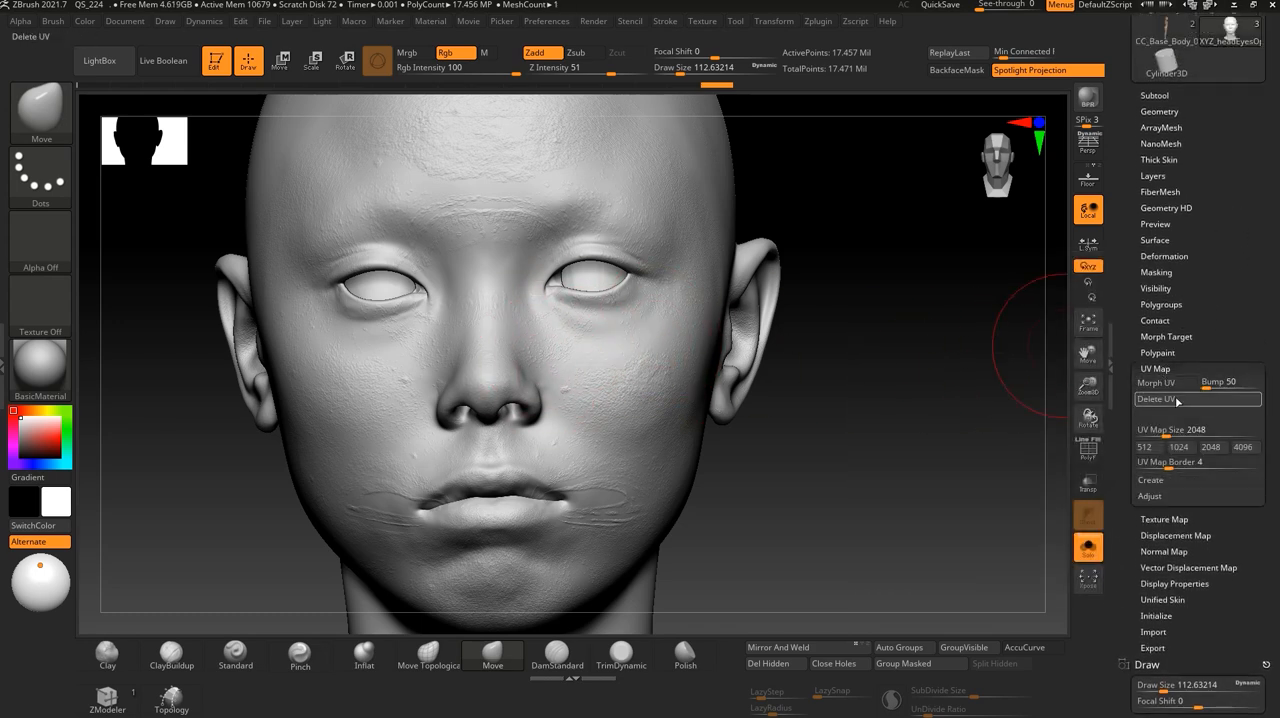
pyautogui.click(1160, 111)
pyautogui.click(1136, 138)
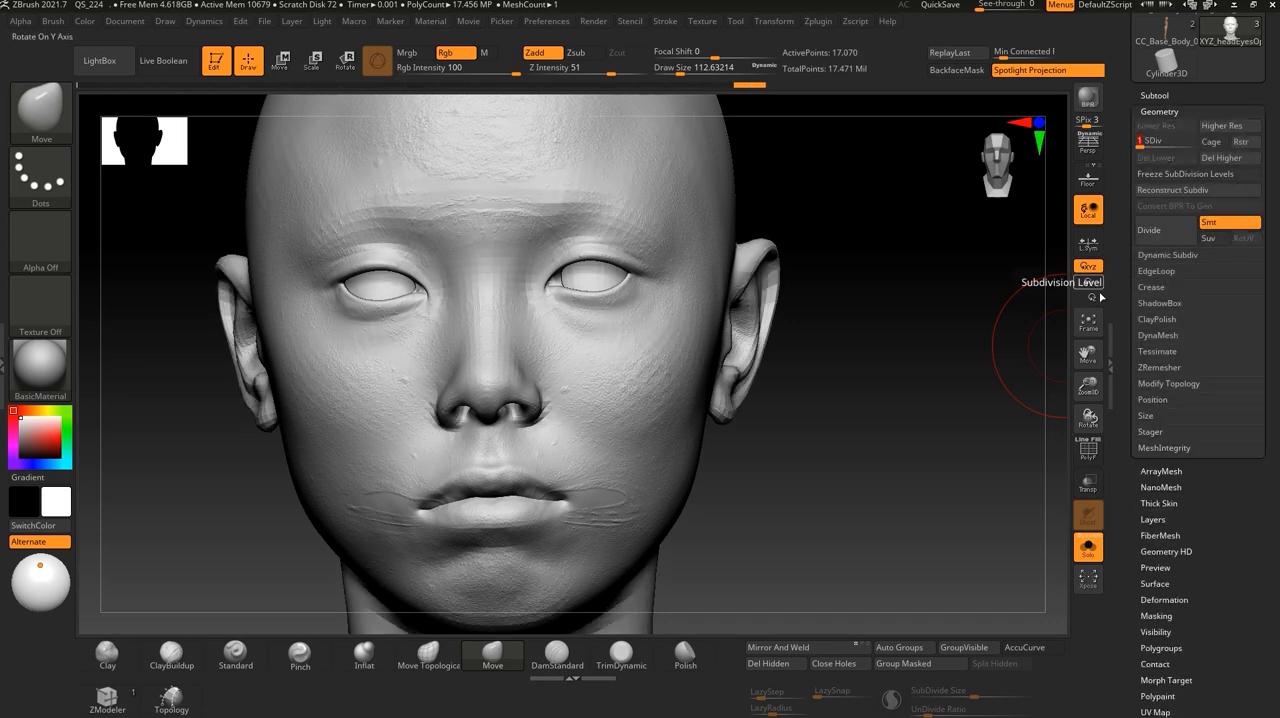
pyautogui.click(1160, 111)
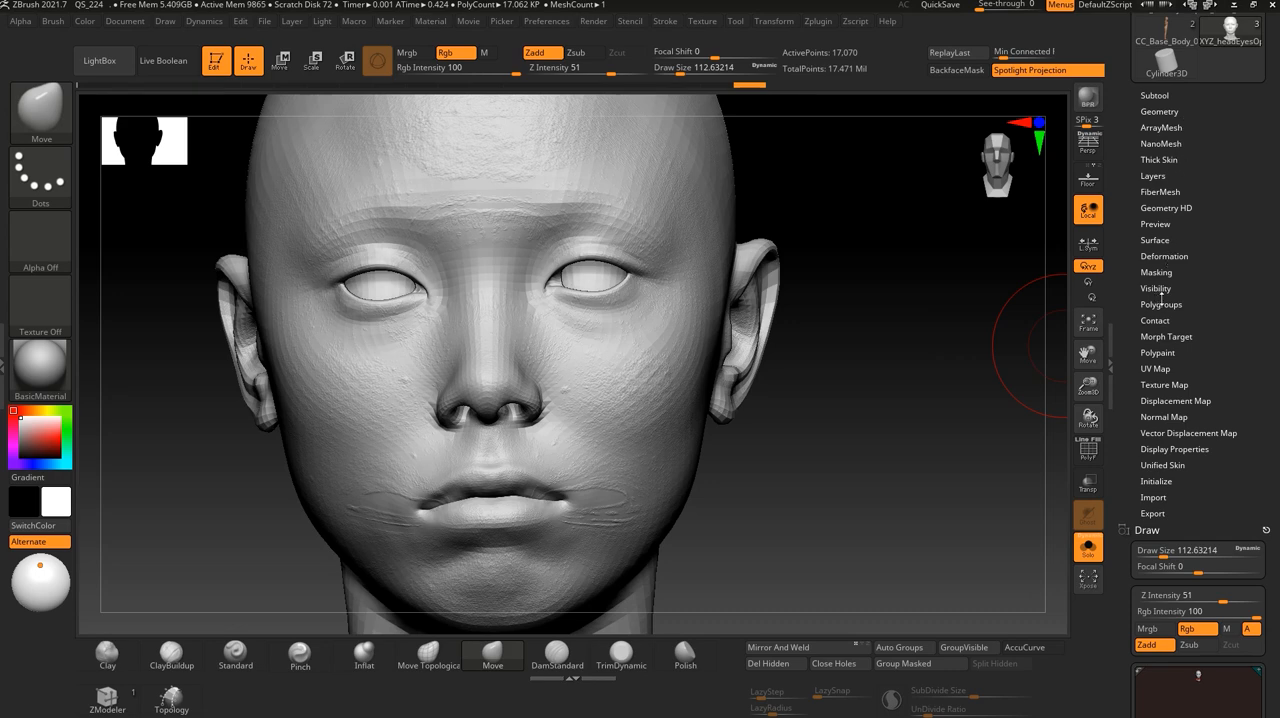
# - Morph the head to its flat UV layout to check the orientation, and morph it back to the 3D shape
pyautogui.click(1156, 368)
pyautogui.click(1166, 383)
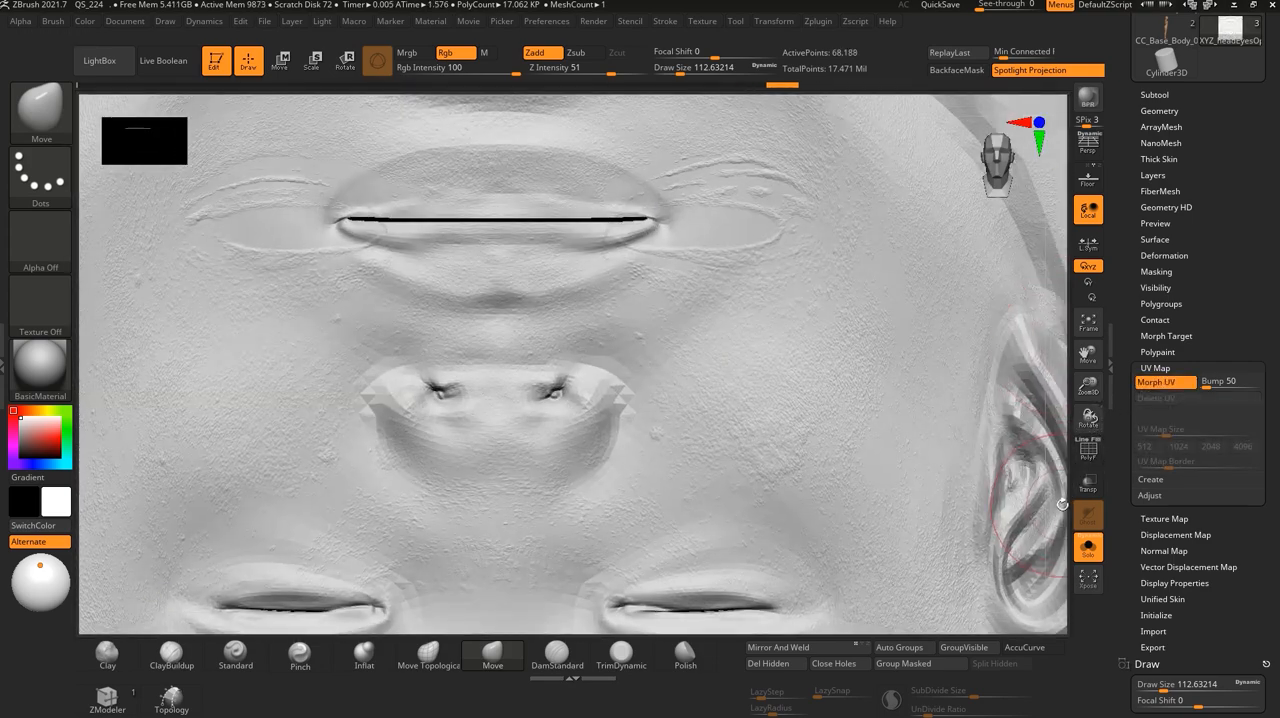
pyautogui.keyDown('alt'); pyautogui.moveTo(1063, 502); pyautogui.dragTo(948, 472); pyautogui.keyUp('alt')
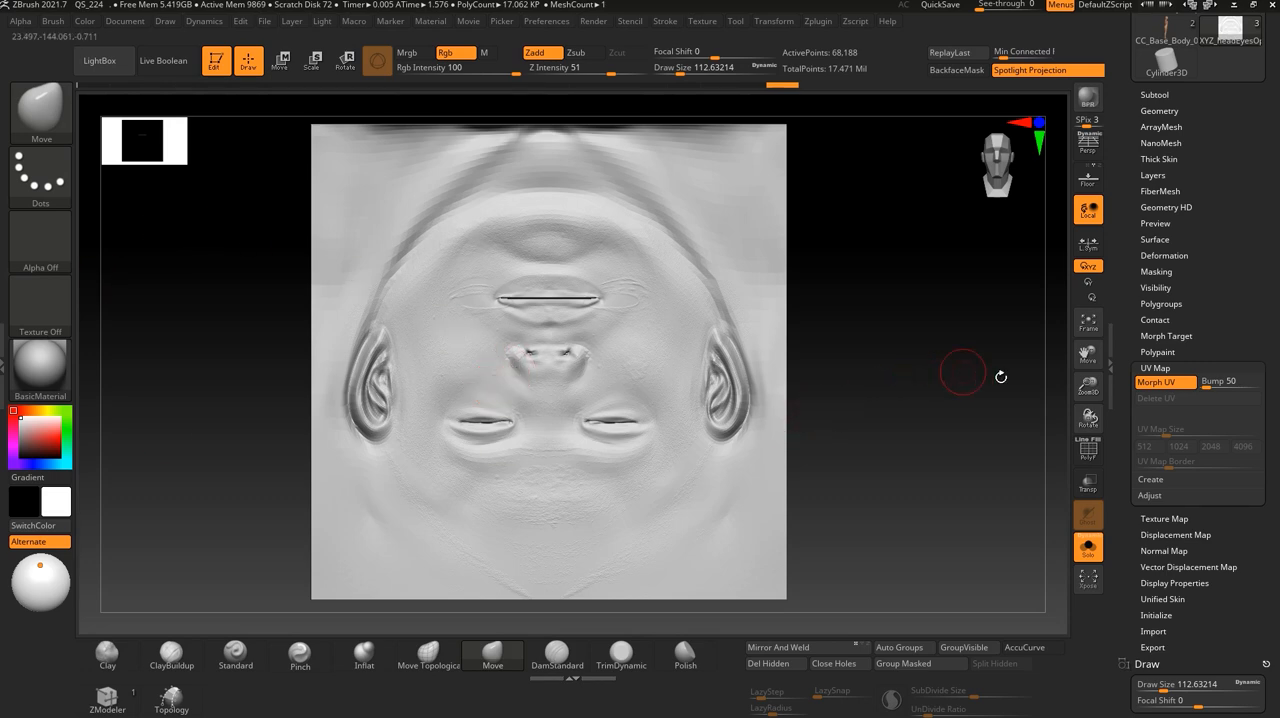
pyautogui.click(1168, 383)
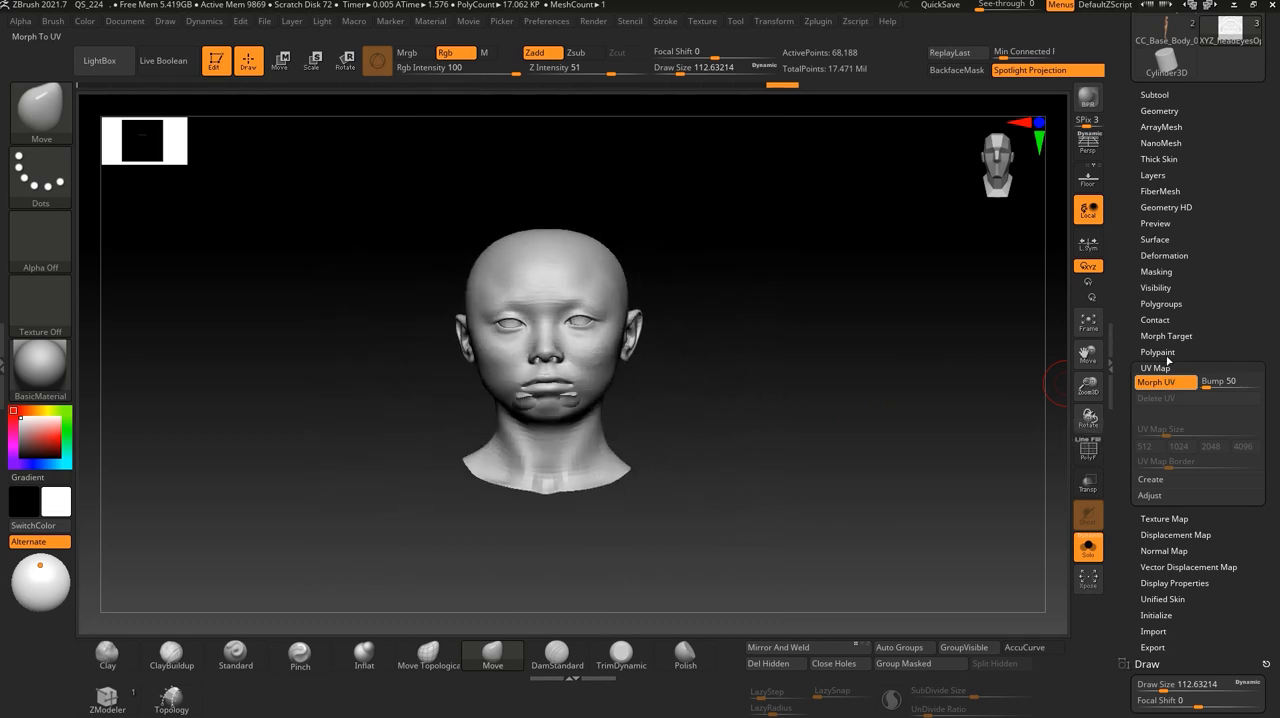
# - Flip the head's UVs vertically with Flip V and morph the mesh to its UV layout to check the orientation
pyautogui.click(1158, 496)
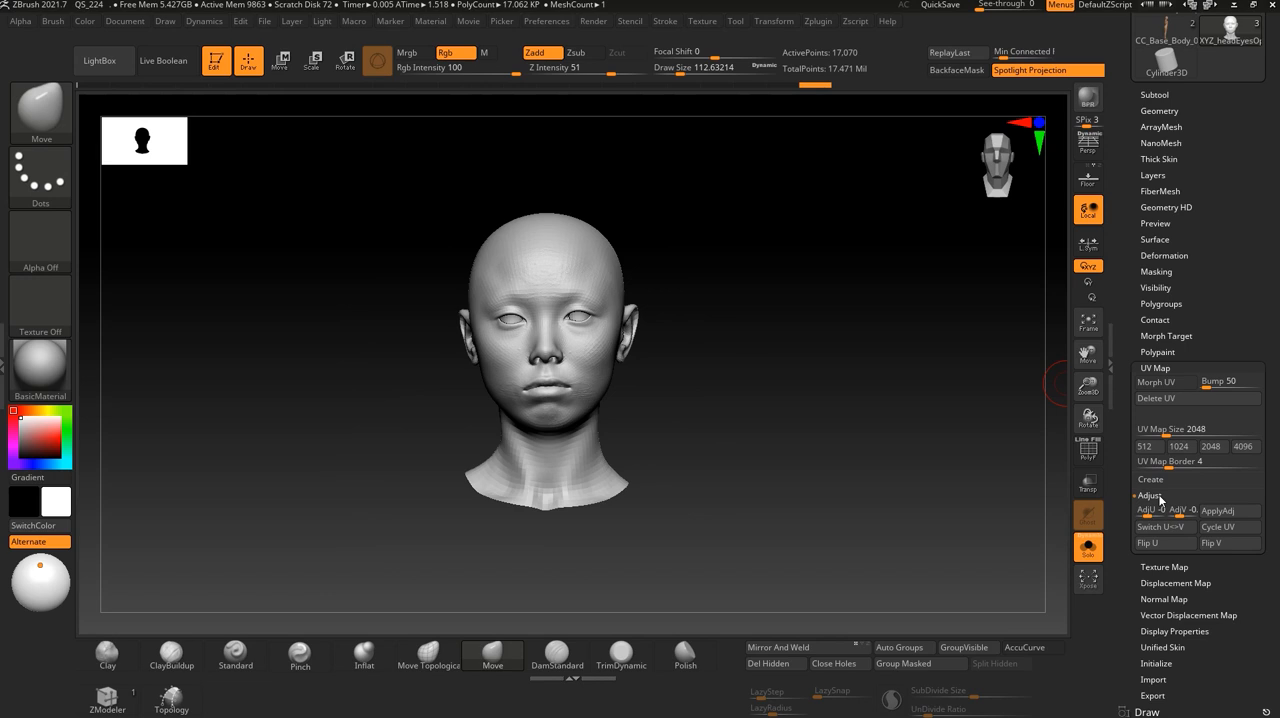
pyautogui.click(1232, 546)
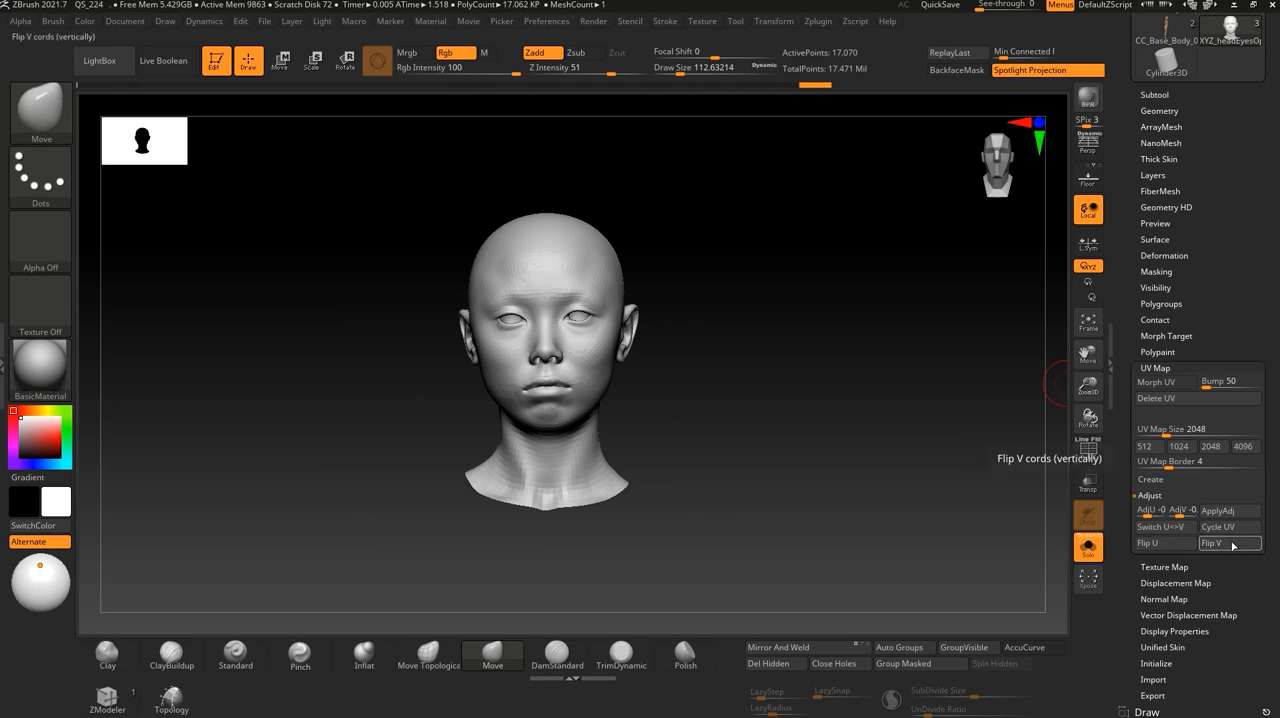
pyautogui.keyDown('alt'); pyautogui.moveTo(719, 338); pyautogui.dragTo(750, 492); pyautogui.keyUp('alt')
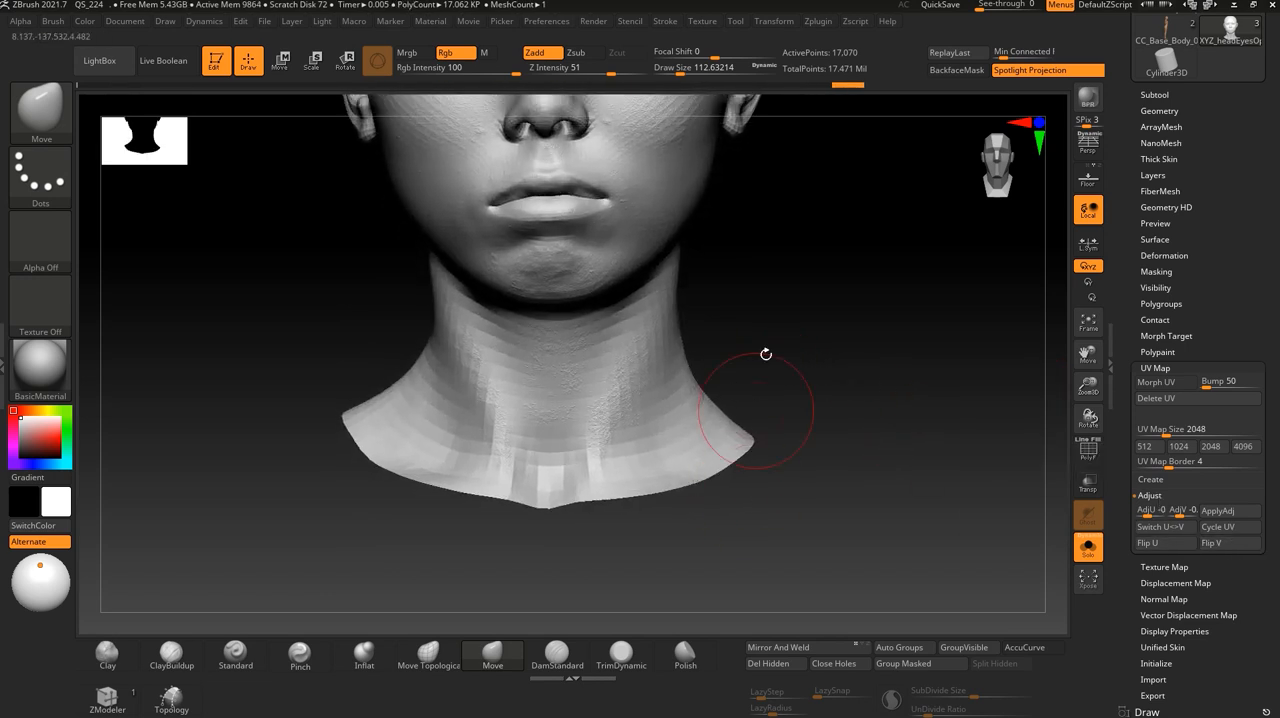
pyautogui.keyDown('alt'); pyautogui.moveTo(800, 256); pyautogui.dragTo(781, 470); pyautogui.keyUp('alt')
pyautogui.click(1166, 383)
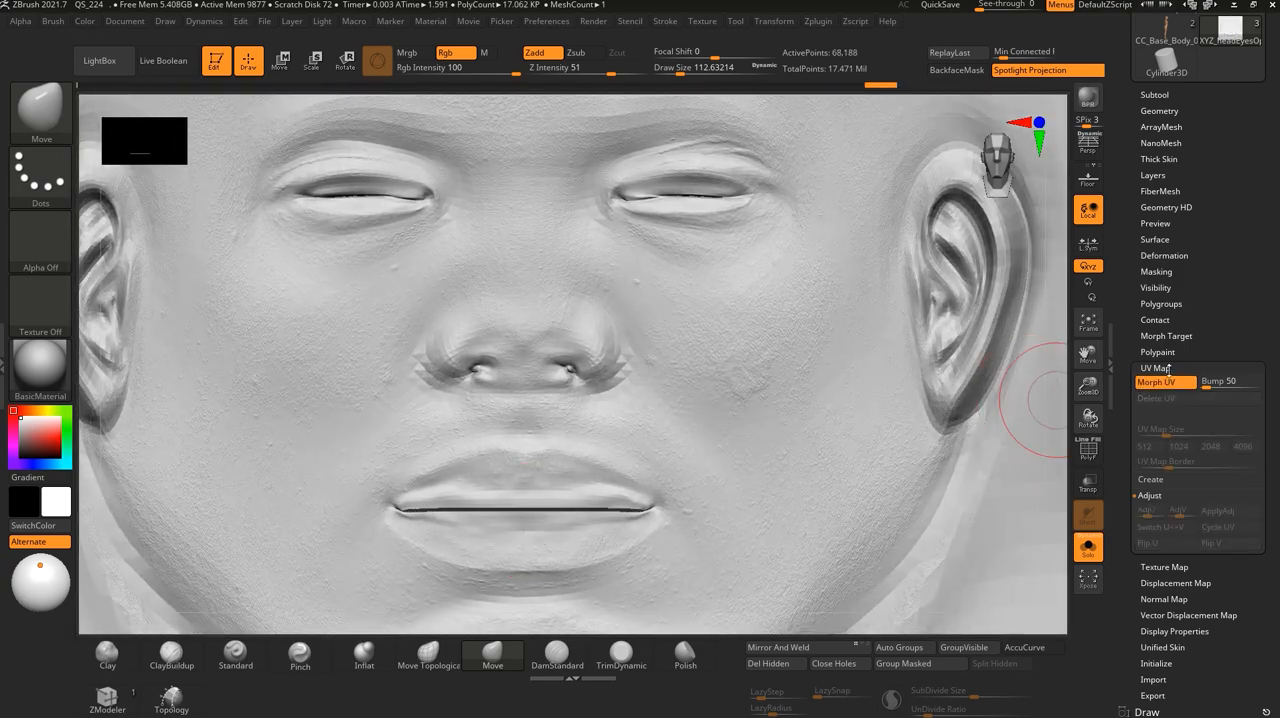
# - Morph the head from its UV layout back to the 3D shape and raise it to subdivision level 6
pyautogui.click(1170, 383)
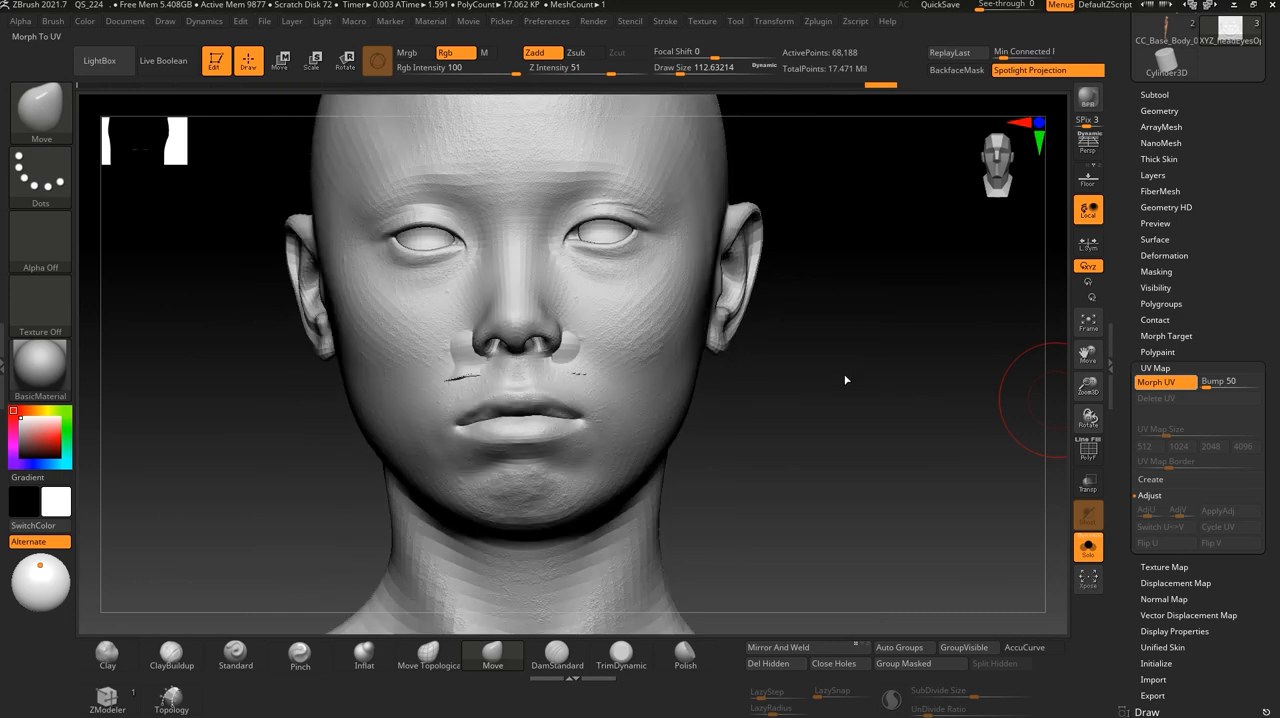
pyautogui.moveTo(795, 454); pyautogui.dragTo(820, 426)
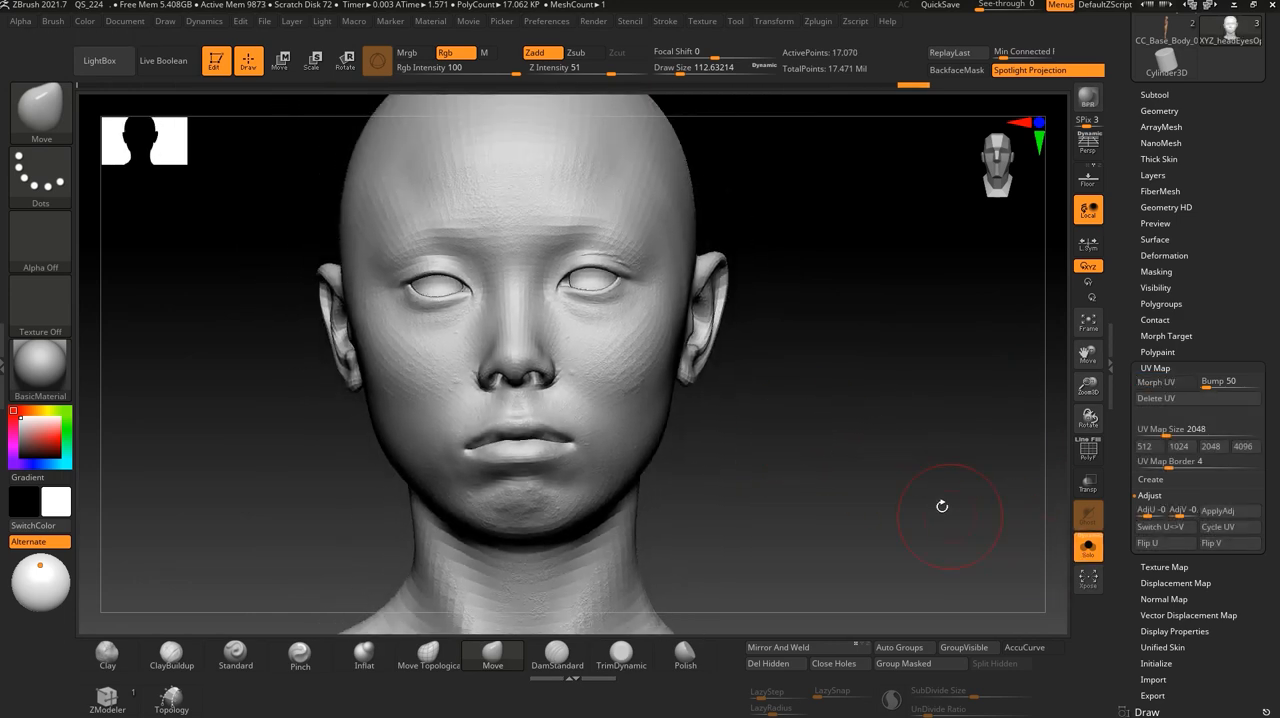
pyautogui.click(1165, 111)
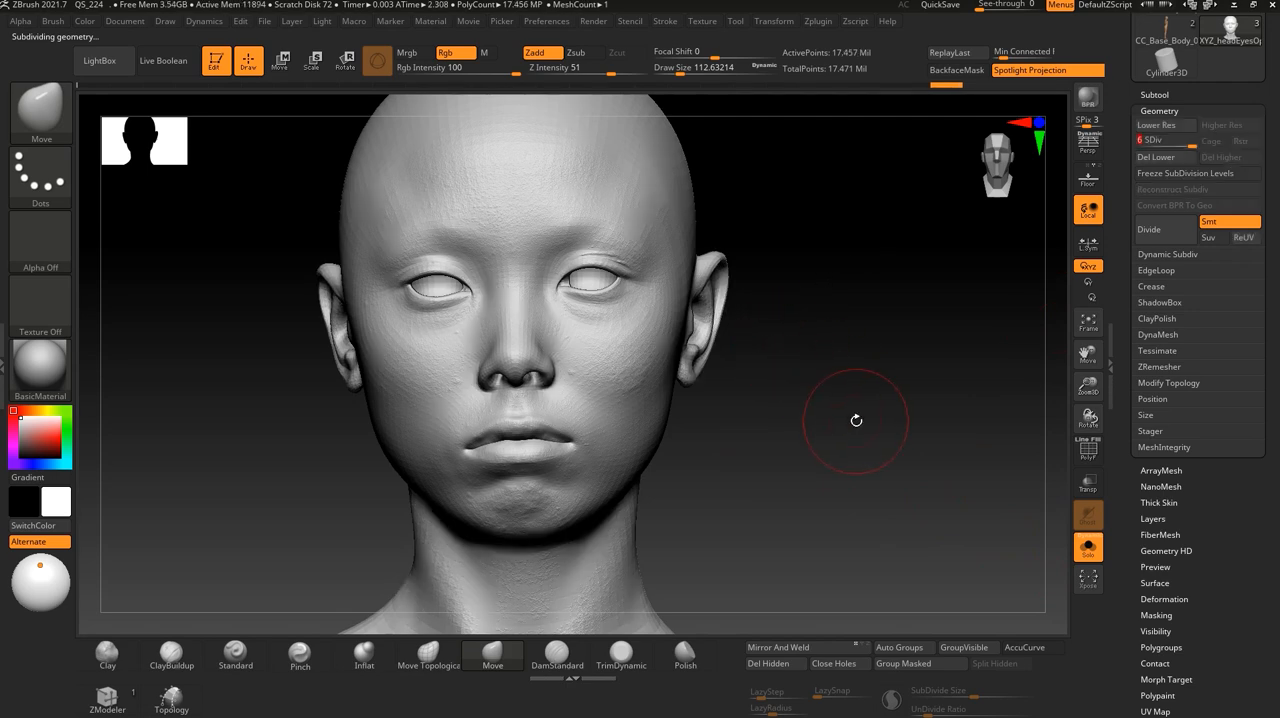
# - Examine how the displaced skin detail lines up with the cheek, mouth, nose, eyes and ear
pyautogui.keyDown('alt'); pyautogui.moveTo(856, 420); pyautogui.dragTo(854, 503); pyautogui.keyUp('alt')
pyautogui.keyDown('alt'); pyautogui.moveTo(858, 380); pyautogui.dragTo(836, 608); pyautogui.keyUp('alt')
pyautogui.moveTo(940, 528); pyautogui.dragTo(820, 494)
pyautogui.moveTo(918, 325)
pyautogui.keyDown('alt'); pyautogui.mouseDown()
pyautogui.moveTo(890, 547)
pyautogui.moveTo(838, 542)
pyautogui.mouseUp(); pyautogui.keyUp('alt')
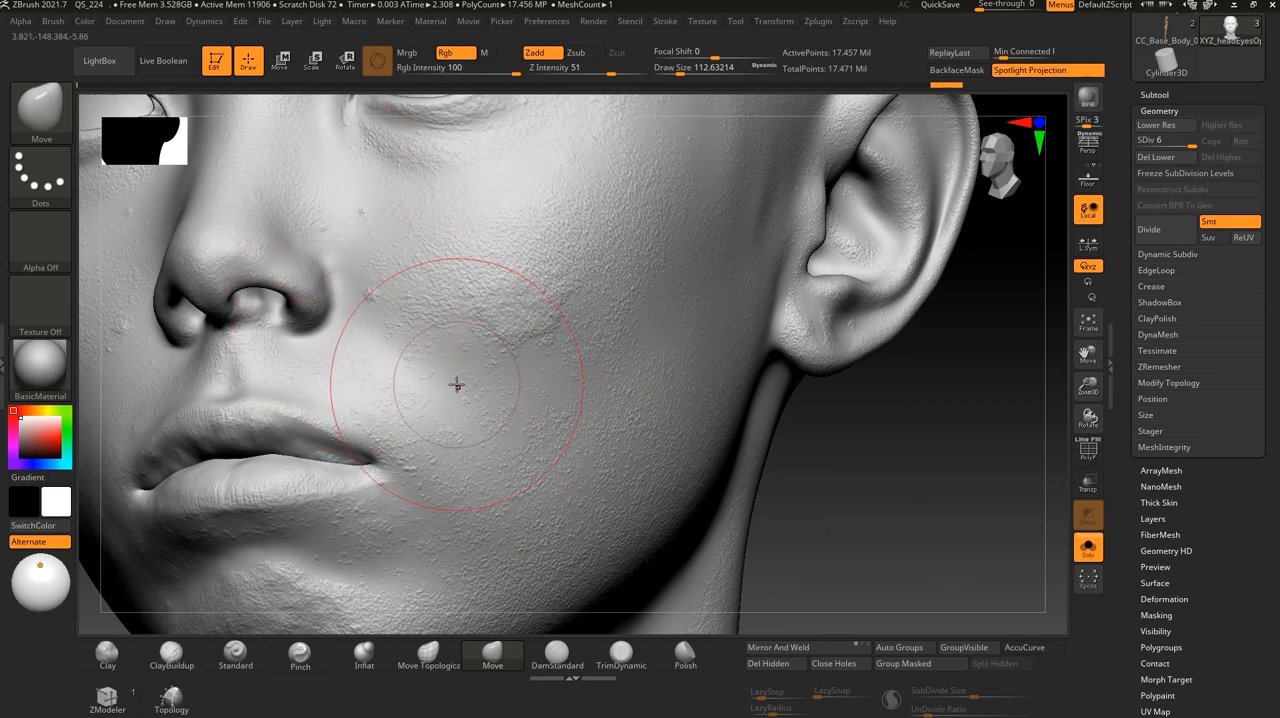
pyautogui.keyDown('alt'); pyautogui.moveTo(850, 430); pyautogui.dragTo(850, 535); pyautogui.keyUp('alt')
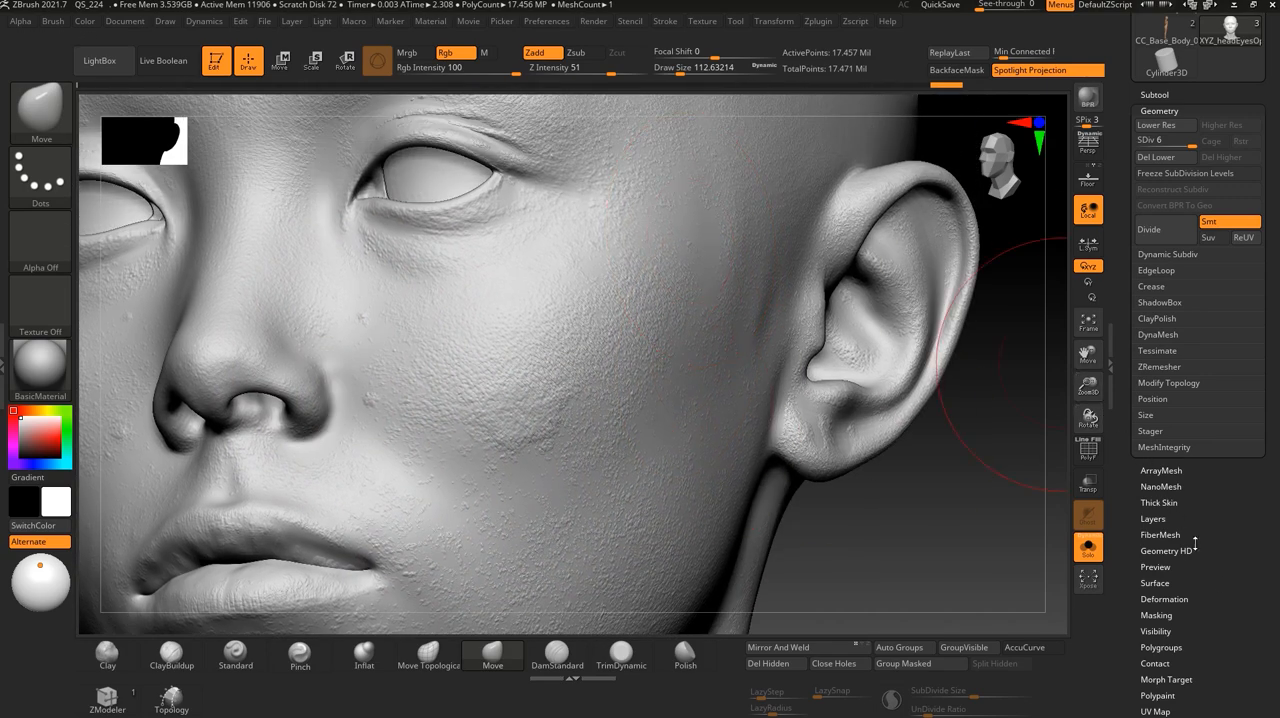
pyautogui.scroll(-3, 1207, 523)
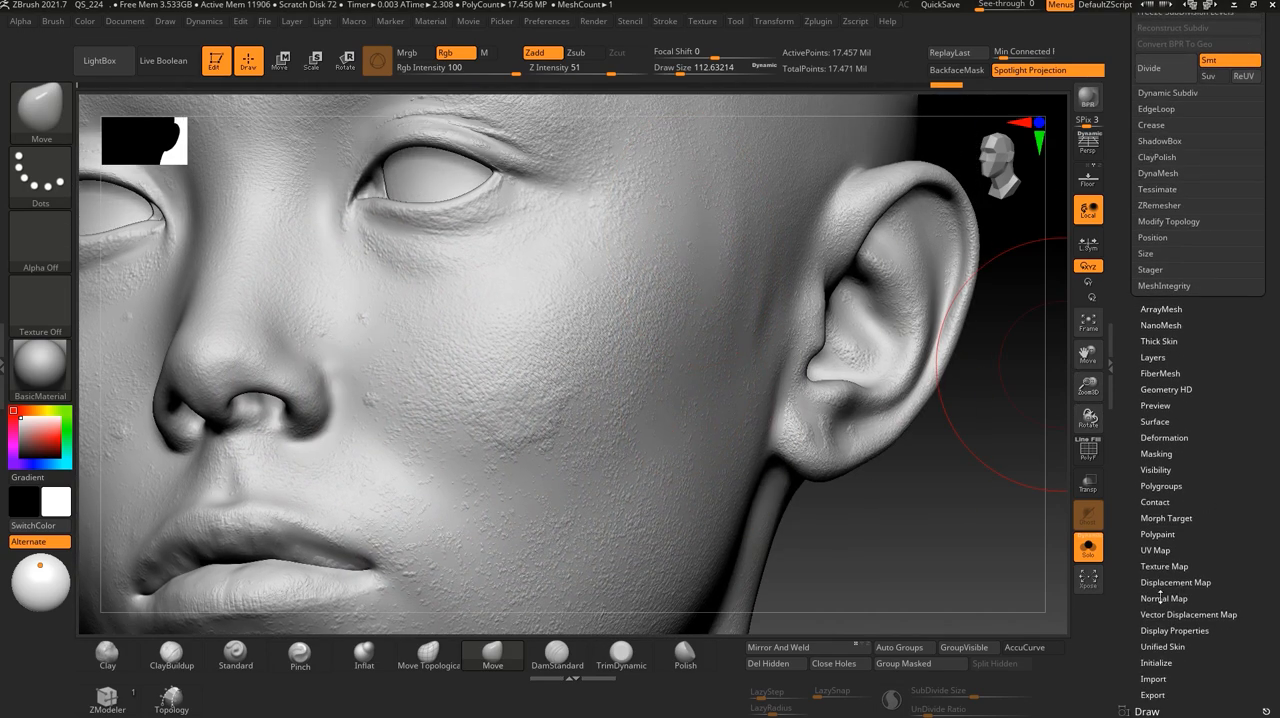
pyautogui.keyDown('alt'); pyautogui.moveTo(917, 545); pyautogui.dragTo(915, 630); pyautogui.keyUp('alt')
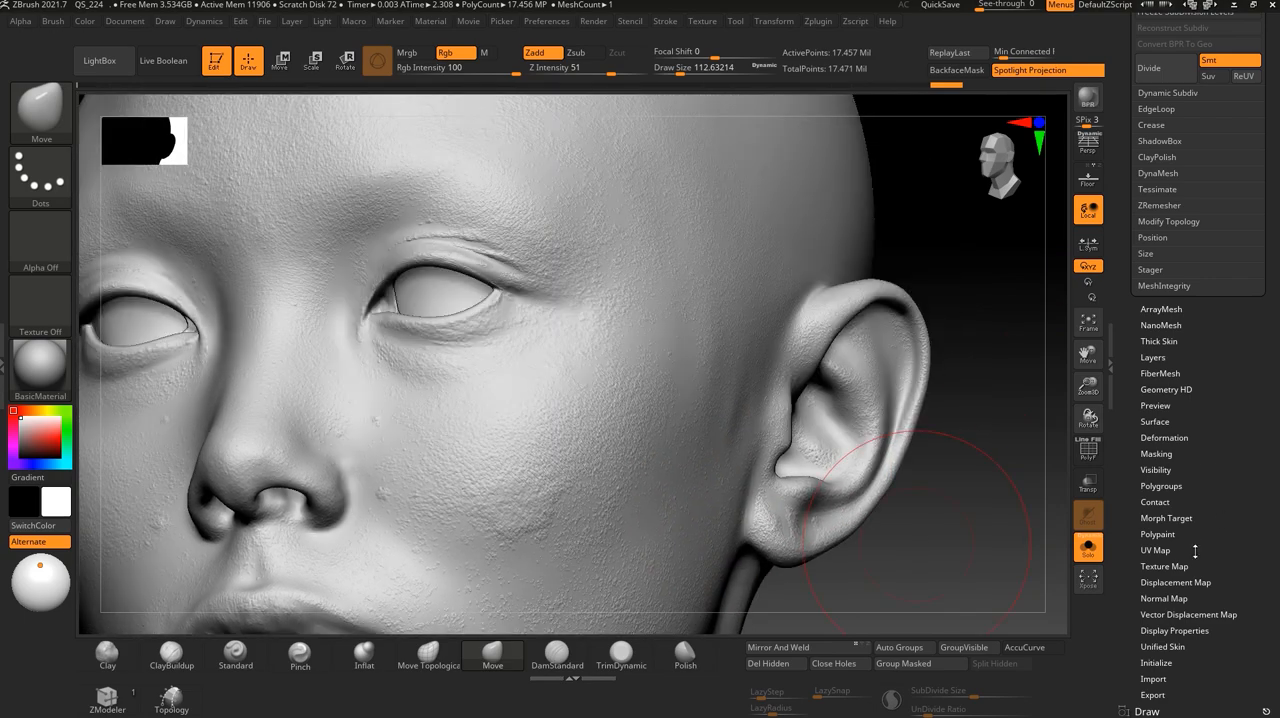
pyautogui.scroll(1, 1245, 370)
pyautogui.scroll(-2, 1236, 424)
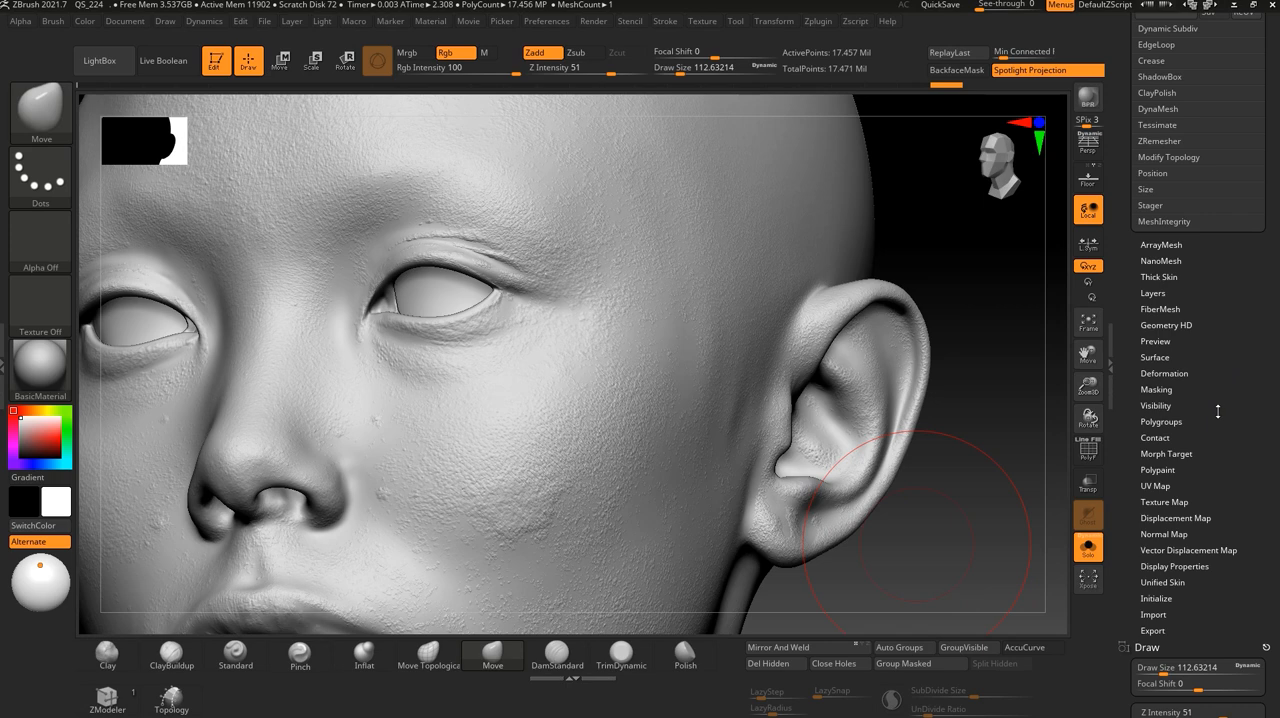
pyautogui.keyDown('alt'); pyautogui.moveTo(911, 573); pyautogui.dragTo(916, 499); pyautogui.keyUp('alt')
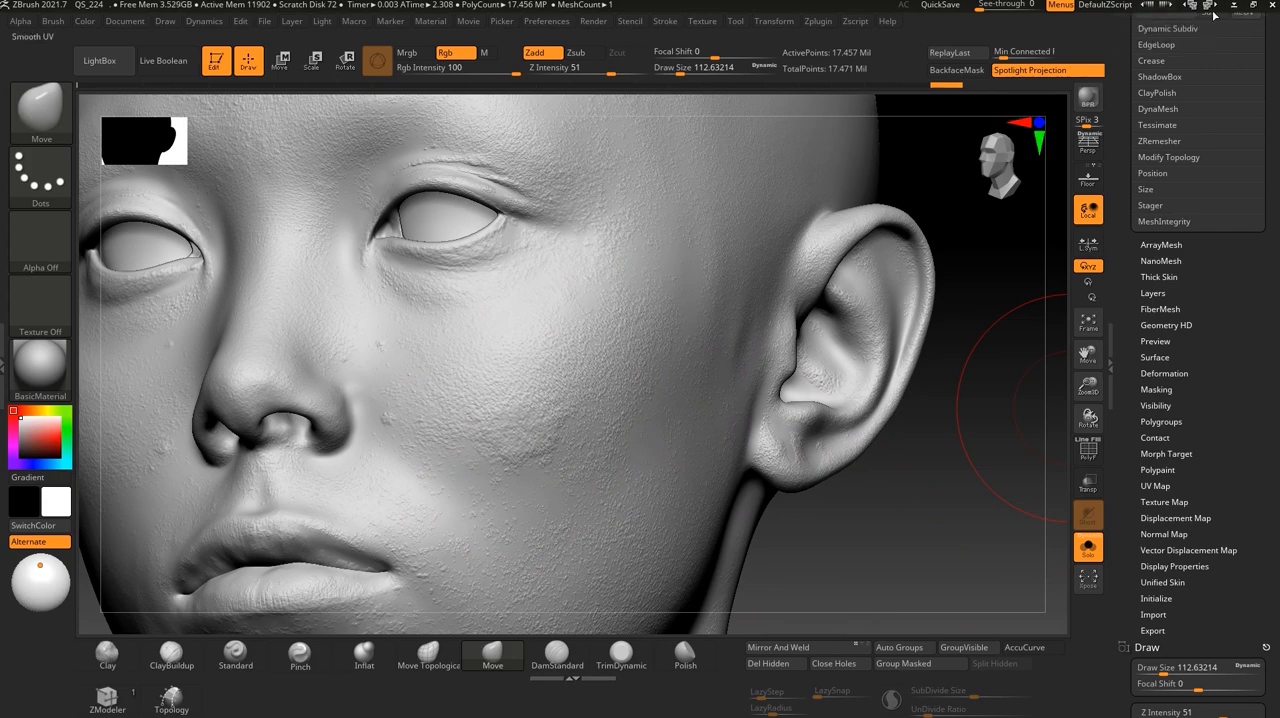
# - Open the image import for the head's displacement map in the Displacement Map settings
pyautogui.moveTo(1208, 400)
pyautogui.mouseDown()
pyautogui.moveTo(1208, 274)
pyautogui.moveTo(1223, 397)
pyautogui.moveTo(1210, 140)
pyautogui.moveTo(1213, 343)
pyautogui.mouseUp()
pyautogui.moveTo(1231, 251)
pyautogui.mouseDown()
pyautogui.moveTo(1233, 441)
pyautogui.moveTo(1222, 412)
pyautogui.mouseUp()
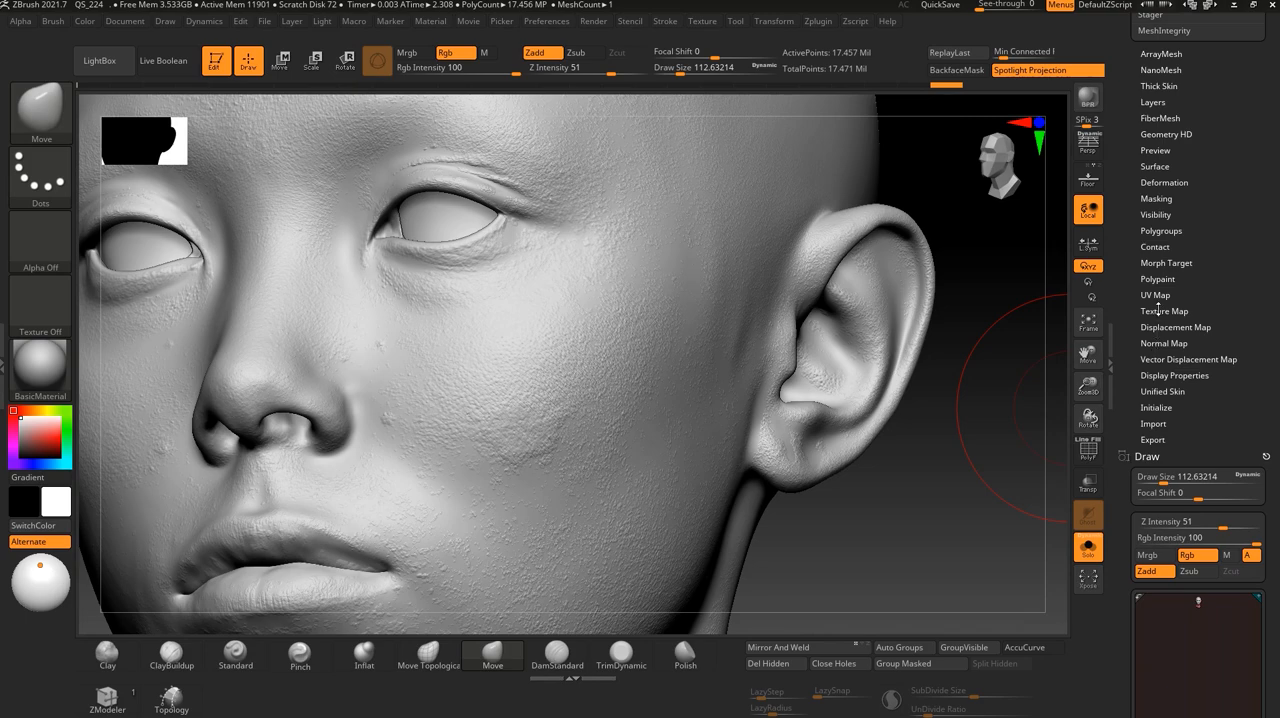
pyautogui.click(1158, 311)
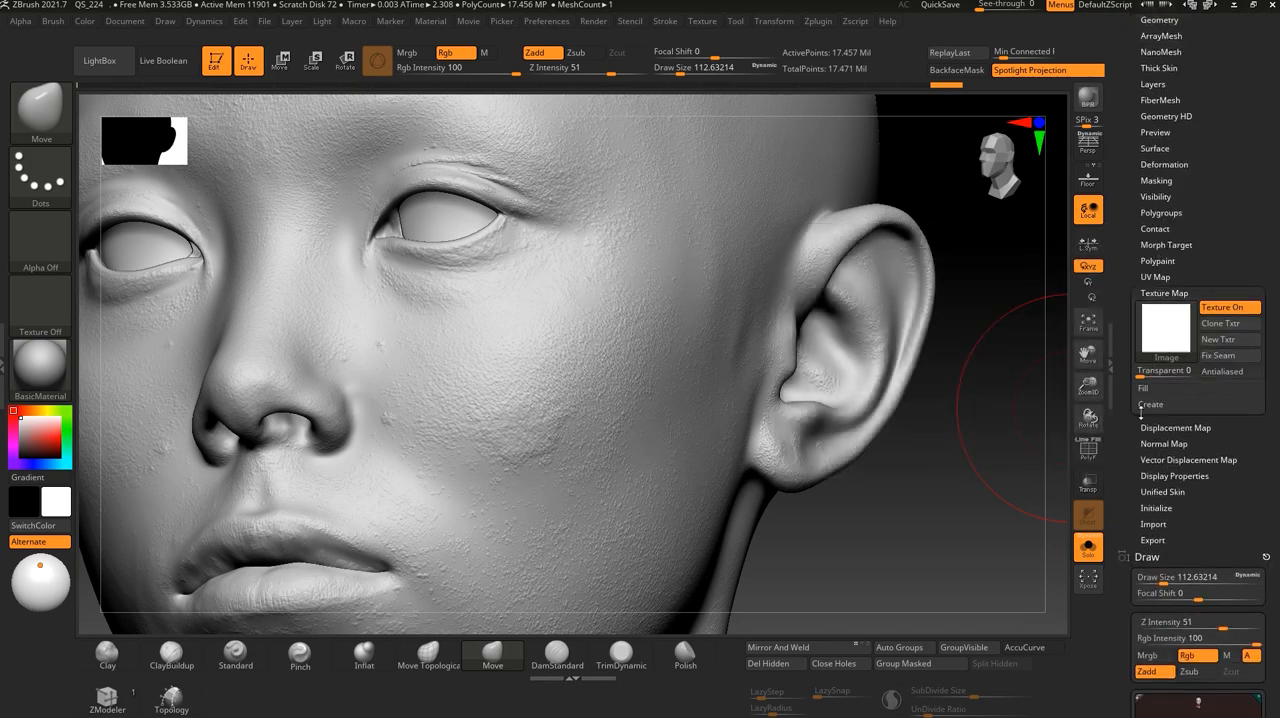
pyautogui.click(1151, 427)
pyautogui.click(1175, 357)
pyautogui.click(454, 609)
pyautogui.click(1165, 350)
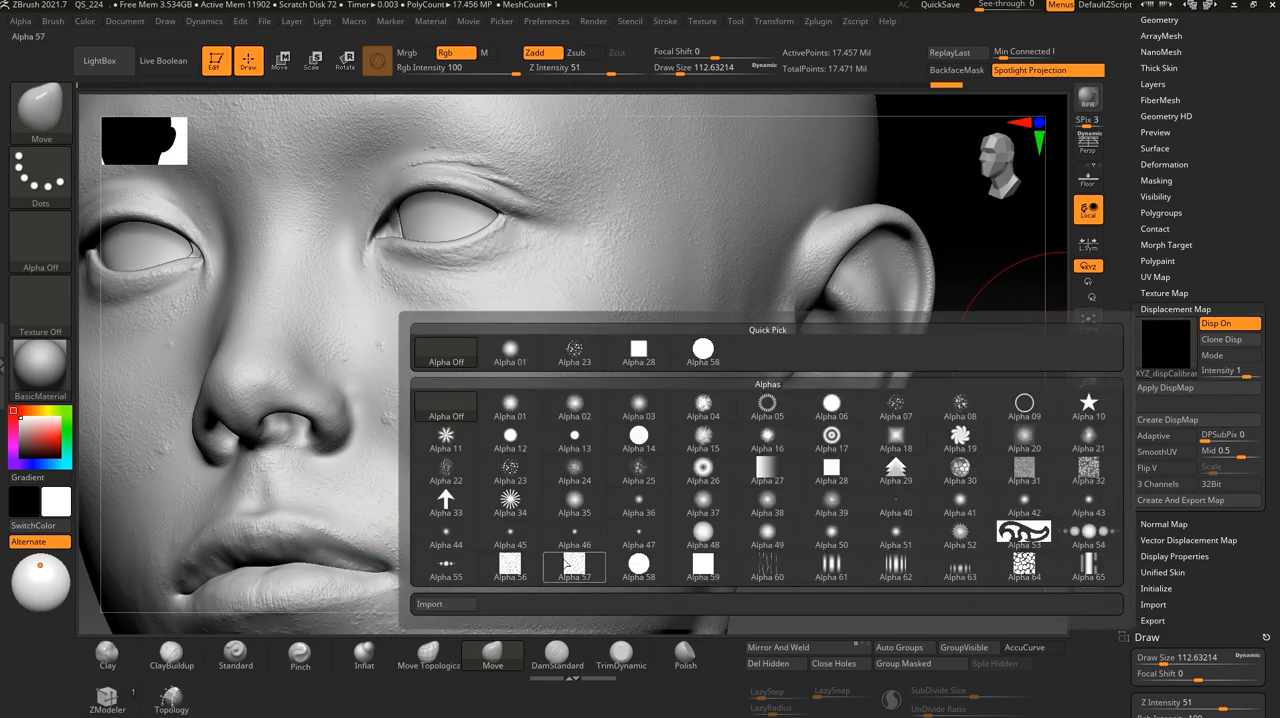
pyautogui.click(451, 604)
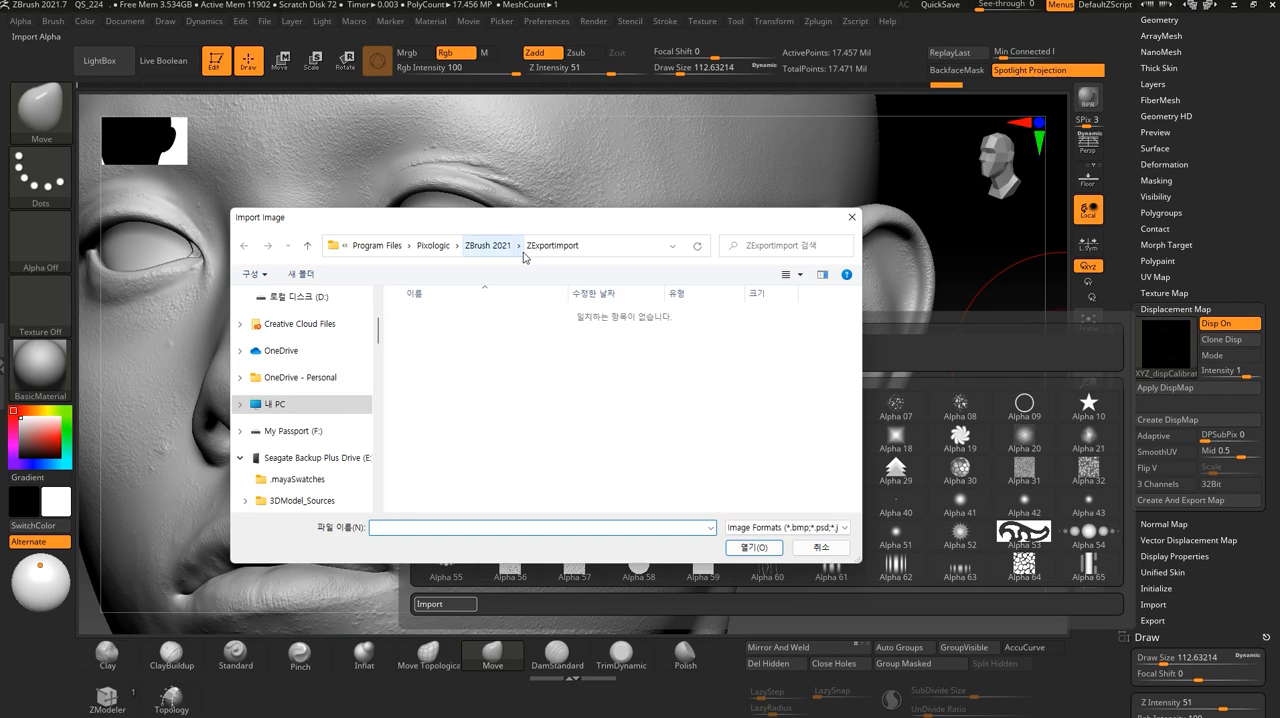
# - Load the non-EXR XYZ_dispCalibrated_mid0_raw.1001 image from graphic source/texturingxyz_vface_069/01_head/maps as the displacement map
pyautogui.scroll(1, 330, 420)
pyautogui.scroll(-5, 320, 440)
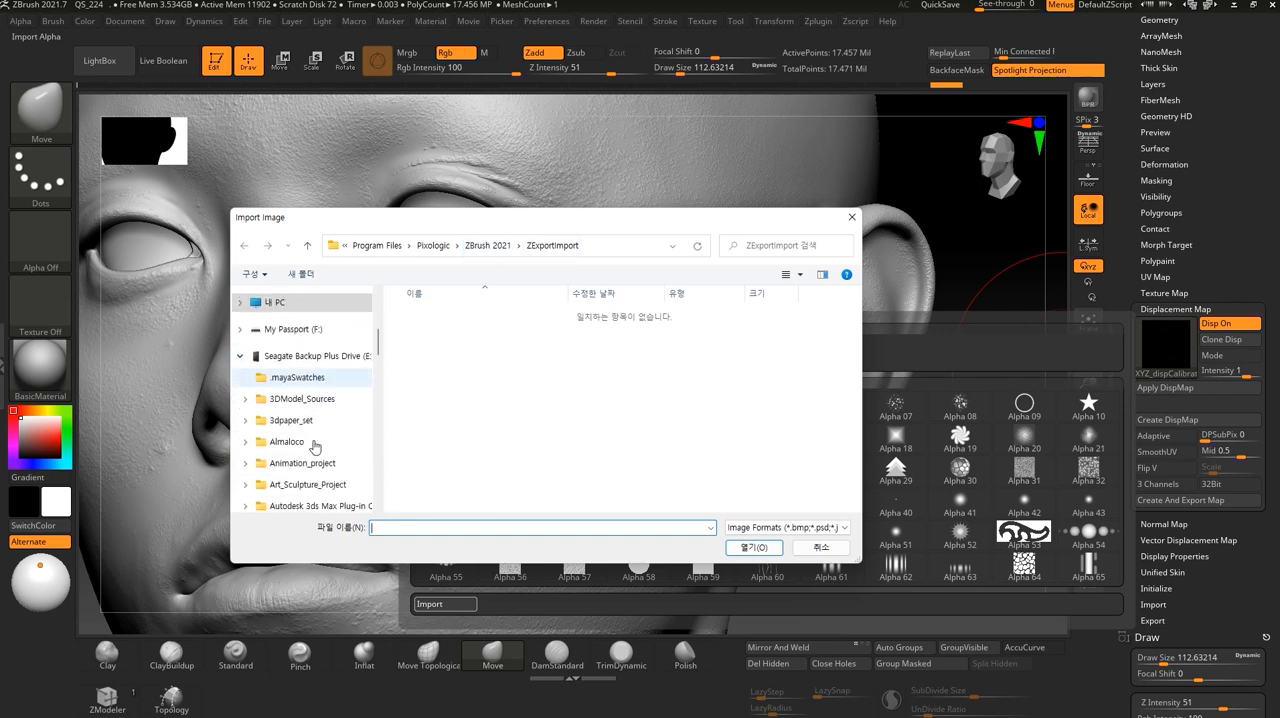
pyautogui.scroll(-2, 320, 447)
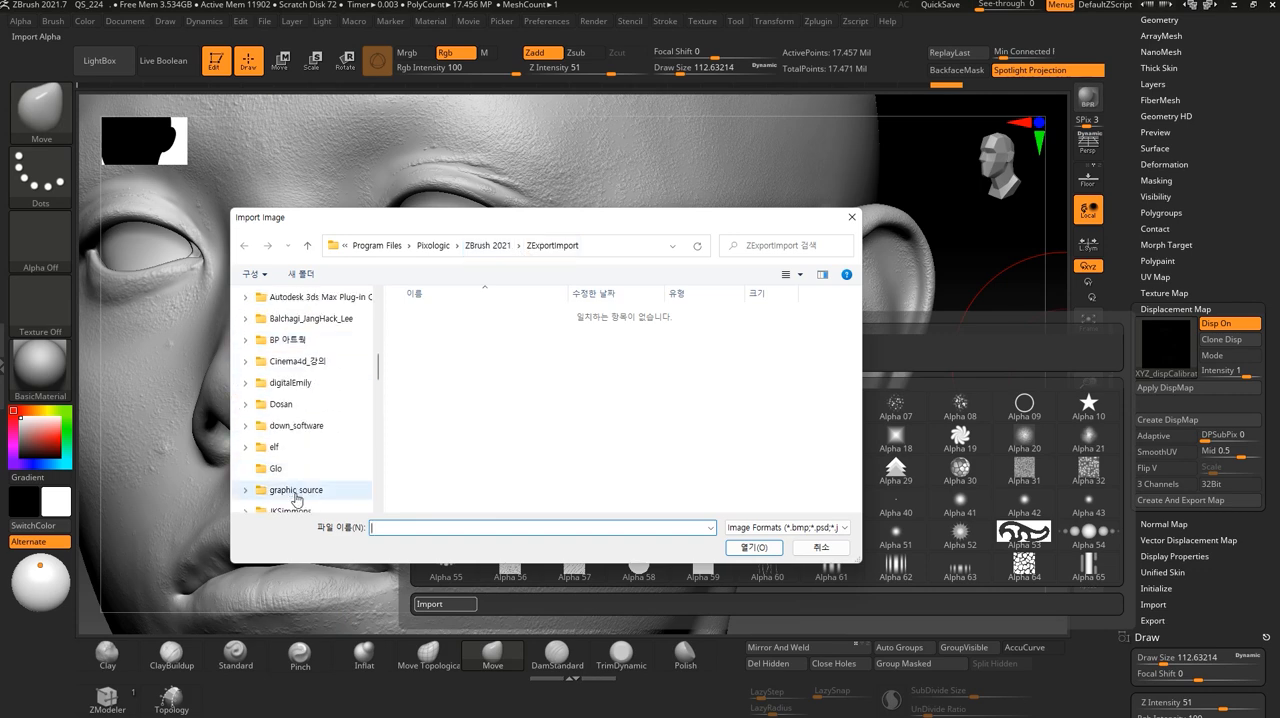
pyautogui.click(320, 490)
pyautogui.scroll(-6, 480, 437)
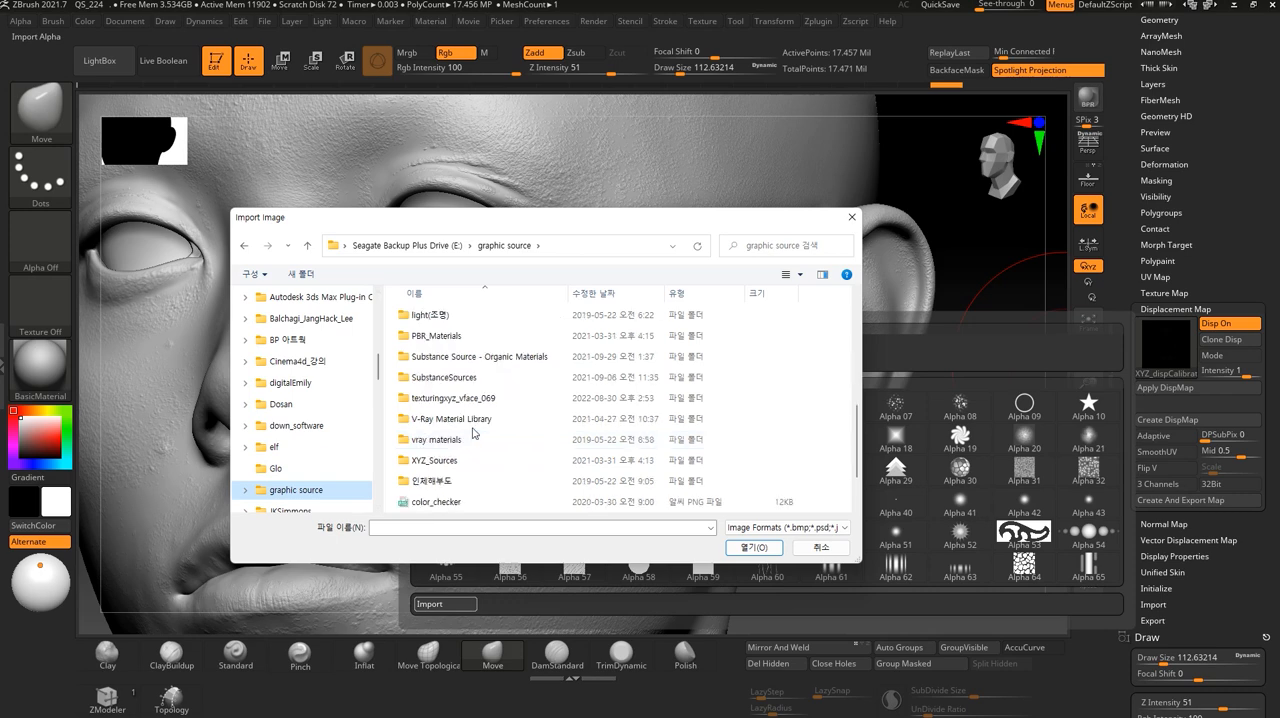
pyautogui.doubleClick(468, 400)
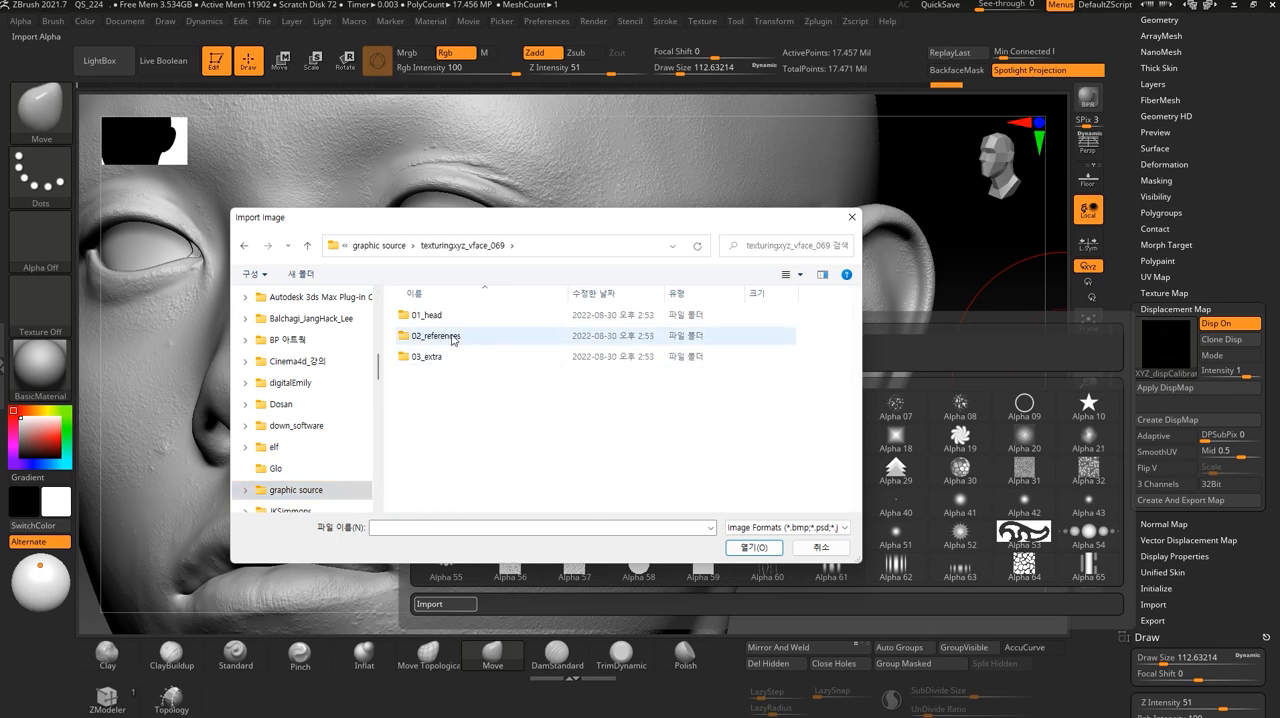
pyautogui.doubleClick(430, 315)
pyautogui.doubleClick(435, 336)
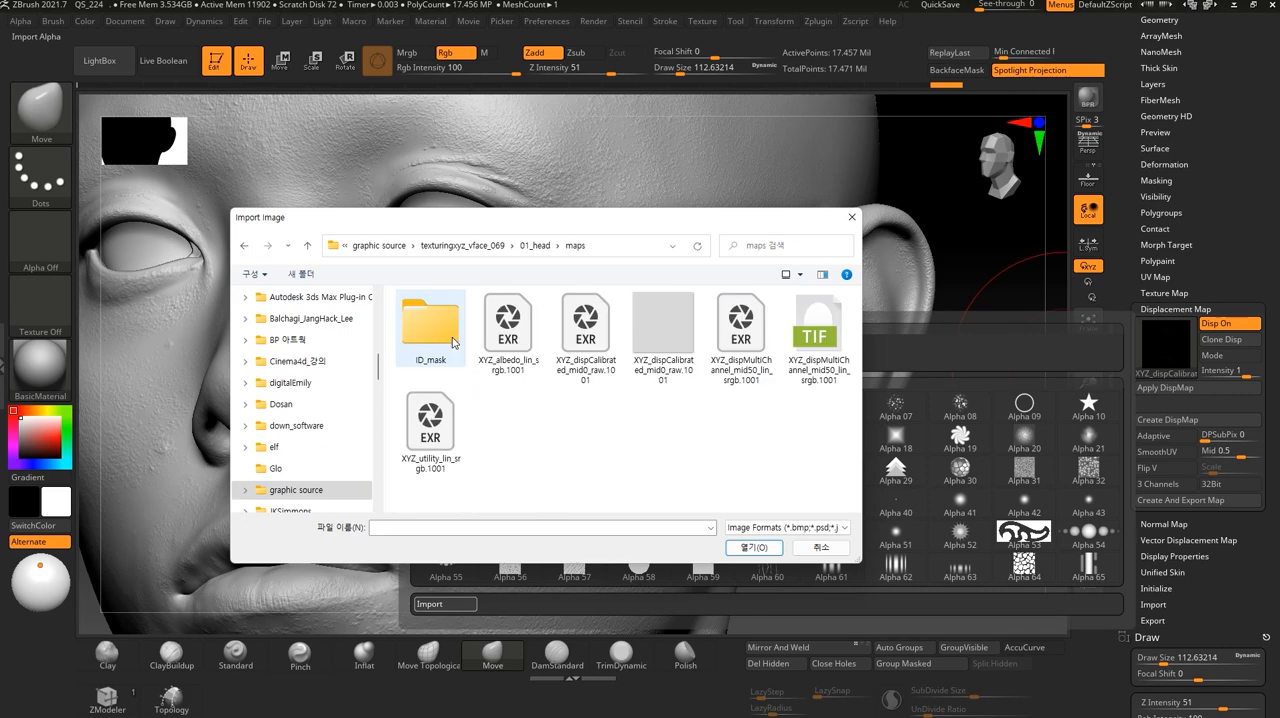
pyautogui.click(657, 332)
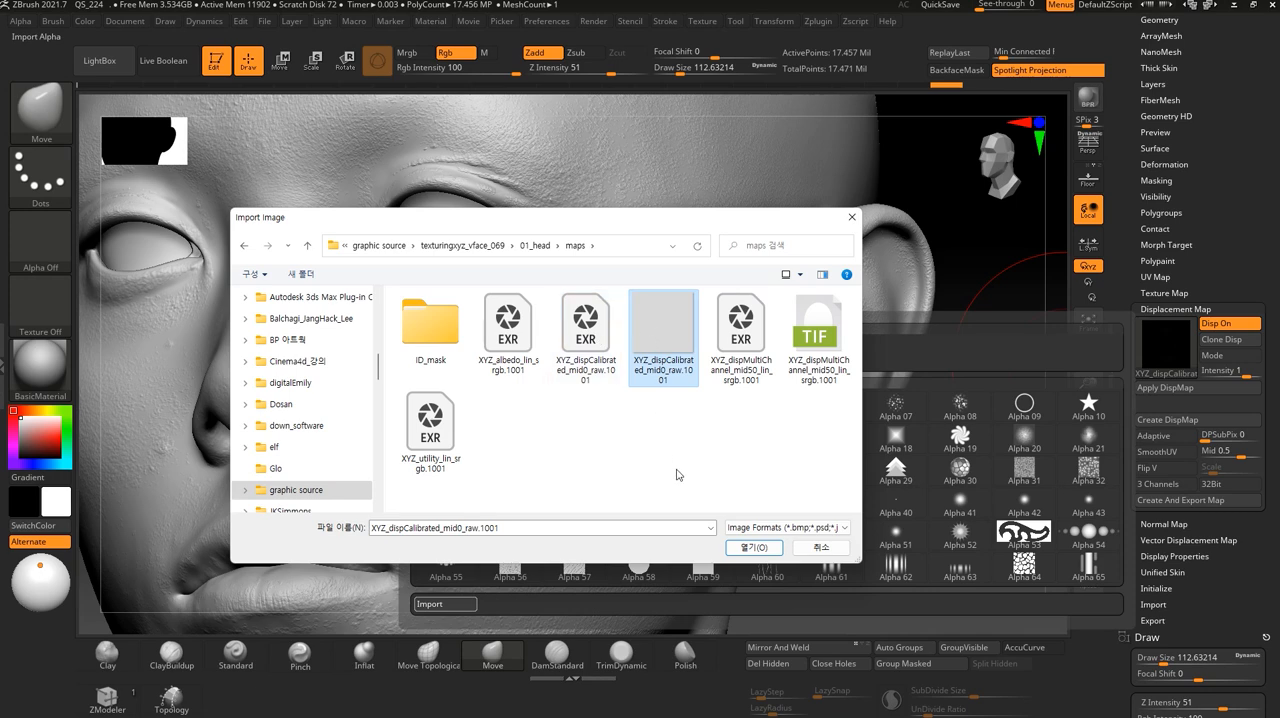
pyautogui.click(753, 547)
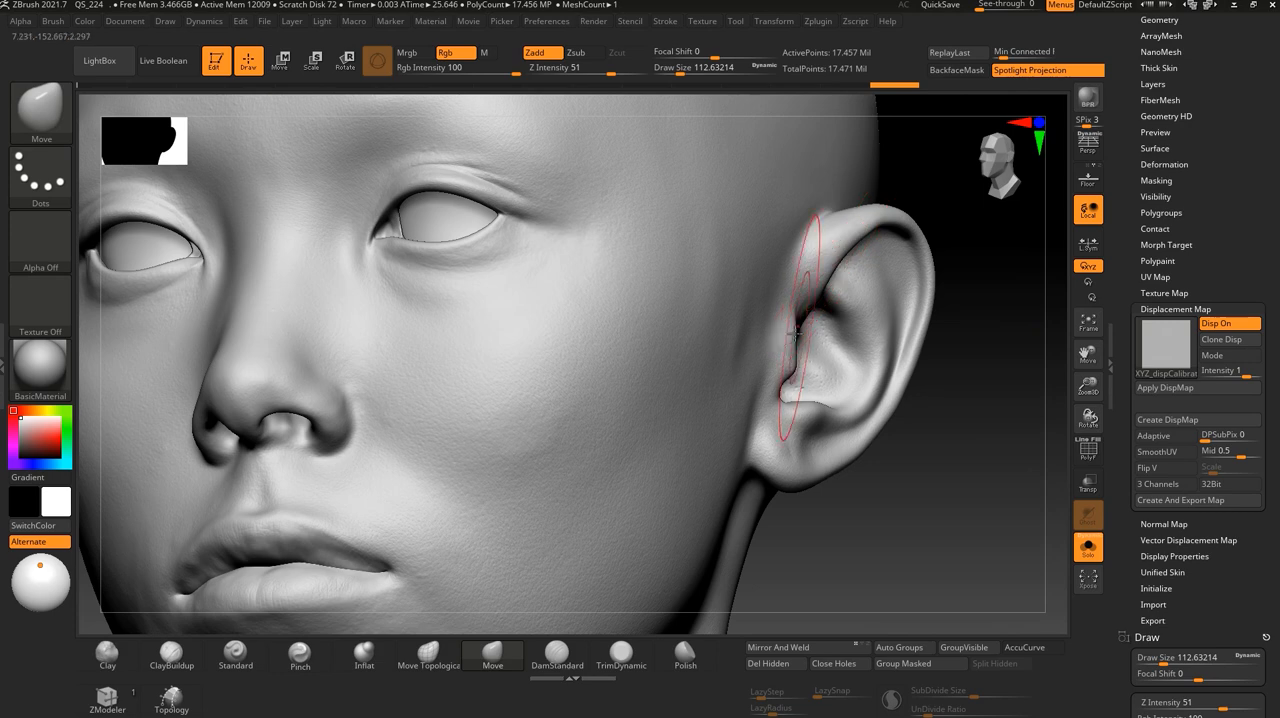
# - Set the displacement intensity to 2.9737 and examine the skin detail across the whole face
pyautogui.keyDown('alt'); pyautogui.moveTo(823, 541); pyautogui.dragTo(902, 533); pyautogui.keyUp('alt')
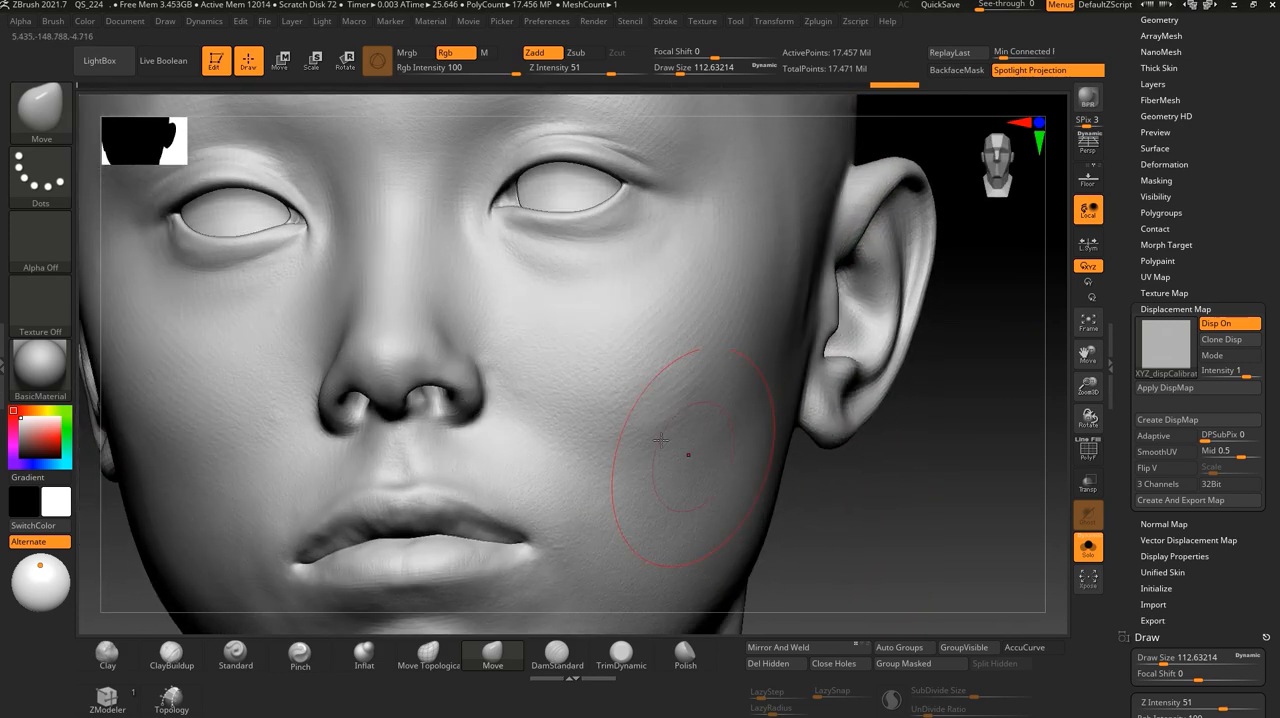
pyautogui.click(1230, 370)
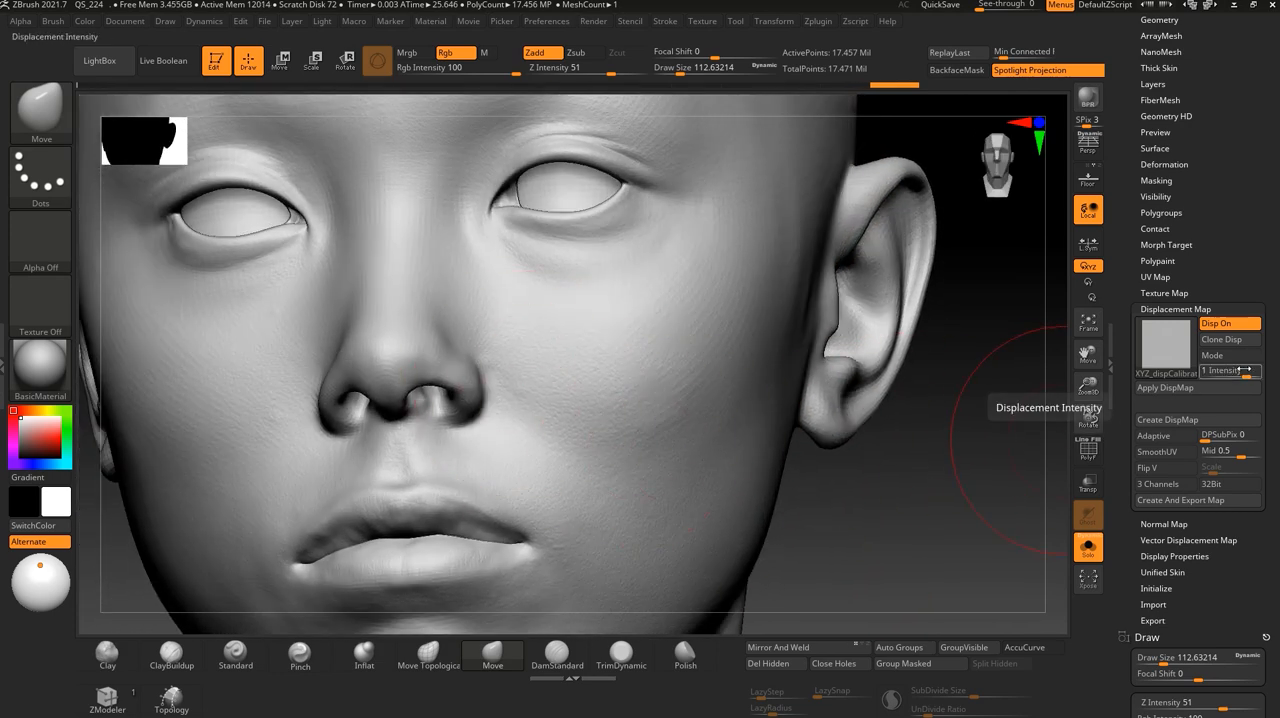
pyautogui.write('0.9631')
pyautogui.press('Return')
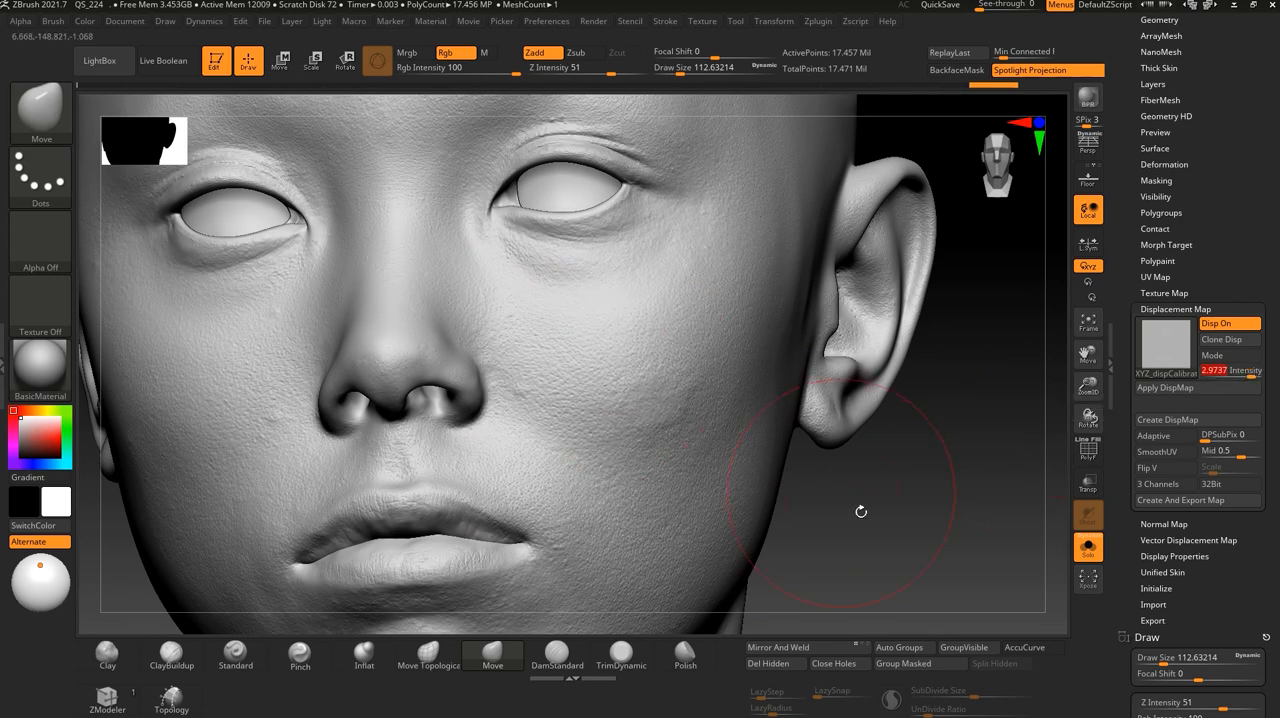
pyautogui.moveTo(888, 527)
pyautogui.keyDown('alt'); pyautogui.mouseDown()
pyautogui.moveTo(857, 489)
pyautogui.moveTo(857, 440)
pyautogui.moveTo(895, 520)
pyautogui.mouseUp(); pyautogui.keyUp('alt')
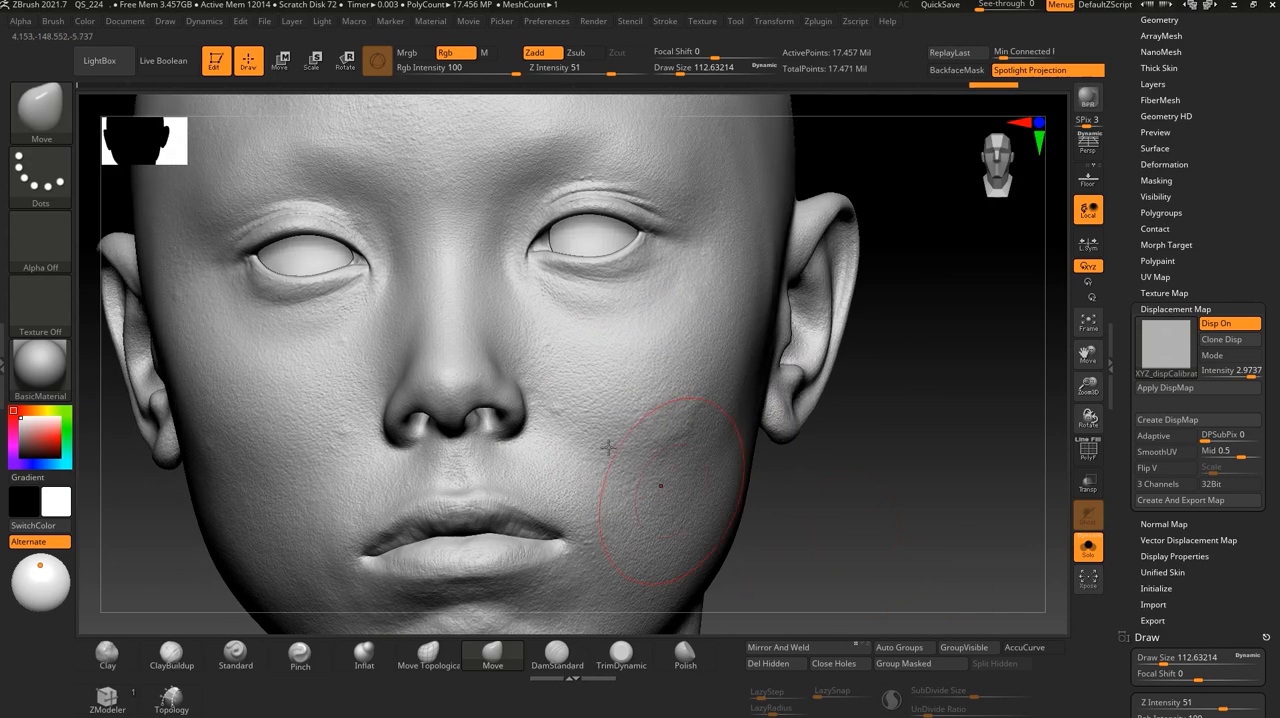
pyautogui.moveTo(897, 514)
pyautogui.mouseDown()
pyautogui.moveTo(877, 549)
pyautogui.moveTo(892, 562)
pyautogui.moveTo(862, 583)
pyautogui.moveTo(857, 519)
pyautogui.moveTo(803, 506)
pyautogui.moveTo(840, 500)
pyautogui.moveTo(820, 522)
pyautogui.moveTo(851, 525)
pyautogui.mouseUp()
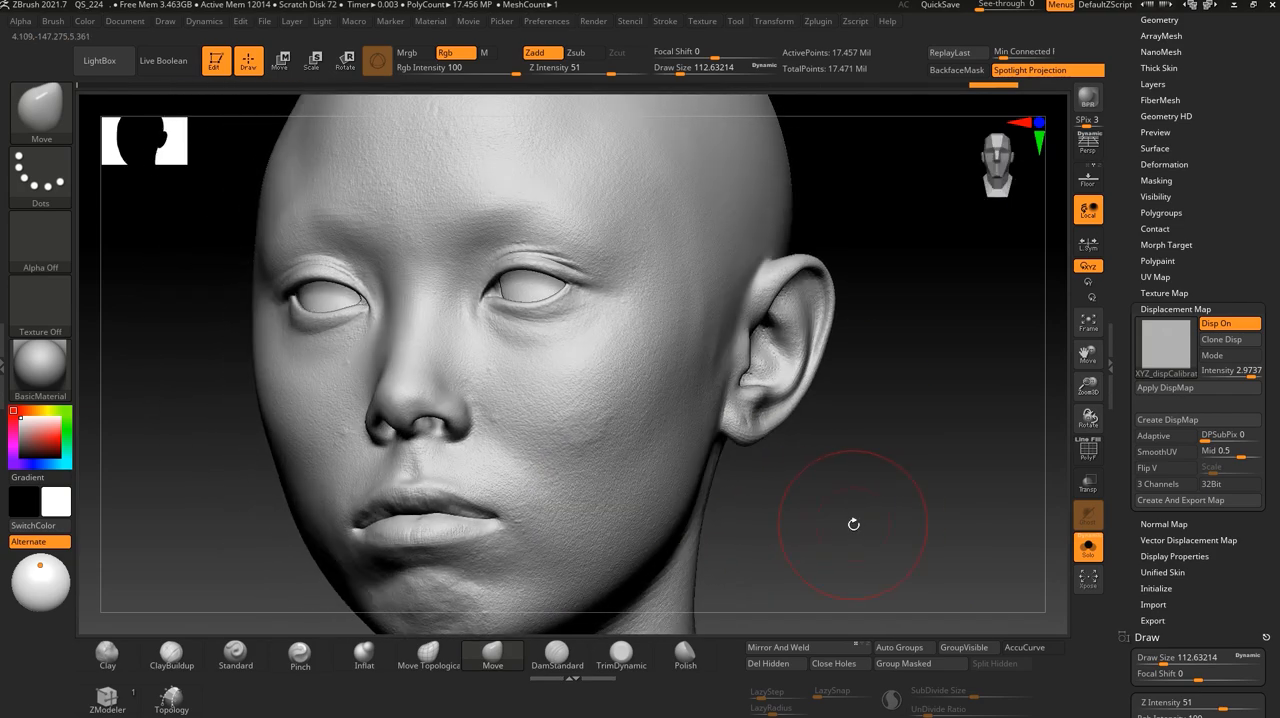
pyautogui.moveTo(755, 491); pyautogui.dragTo(828, 527)
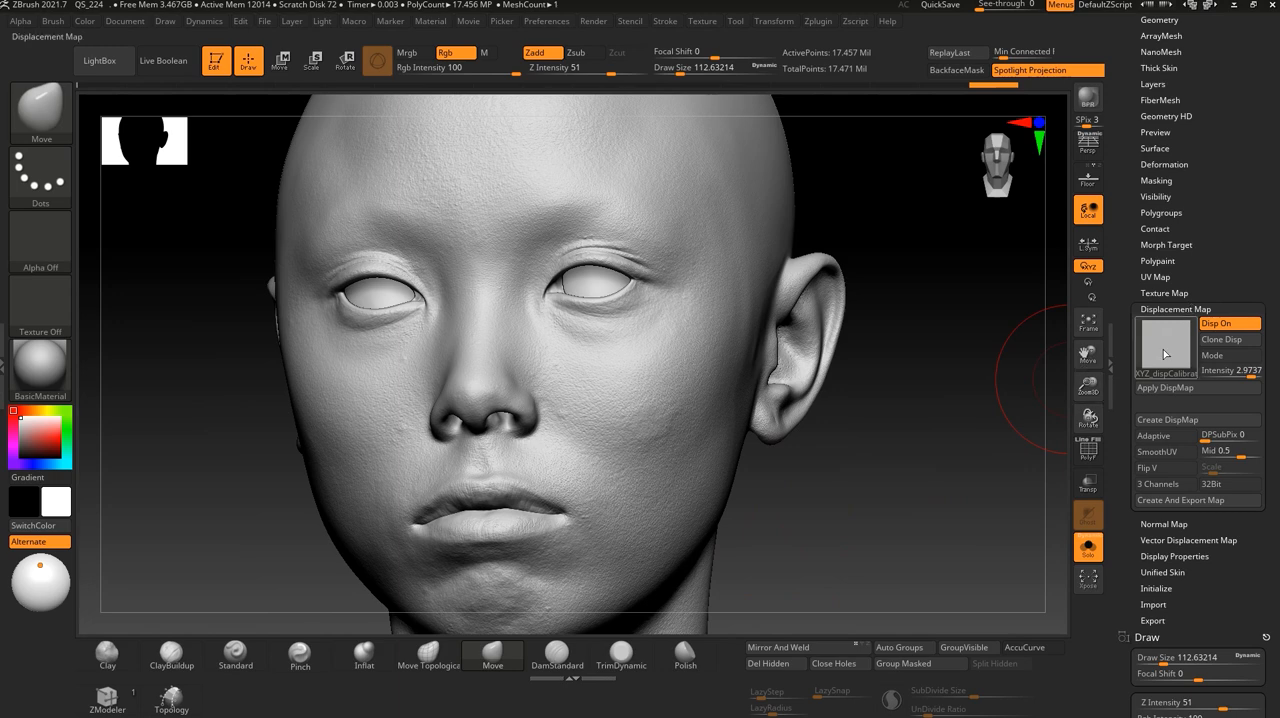
pyautogui.moveTo(938, 451); pyautogui.dragTo(947, 449)
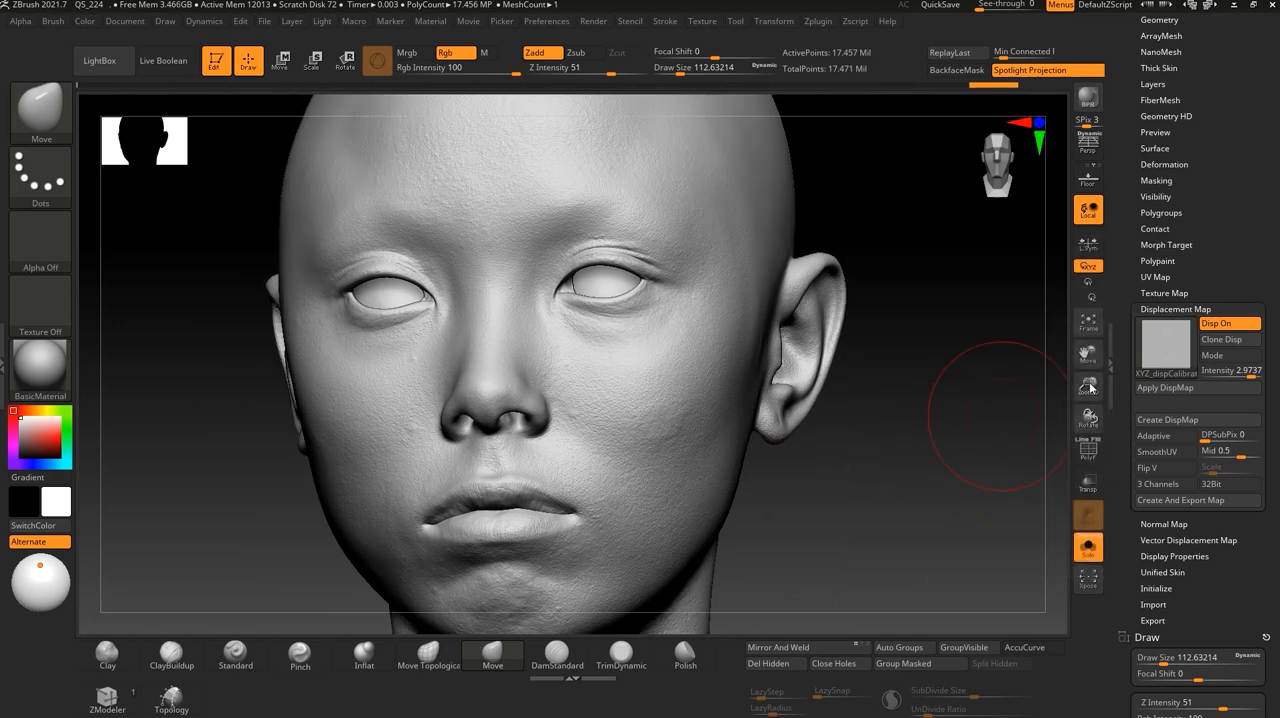
# - Minimize ZBrush and Character Creator and switch to Photoshop
pyautogui.click(1234, 7)
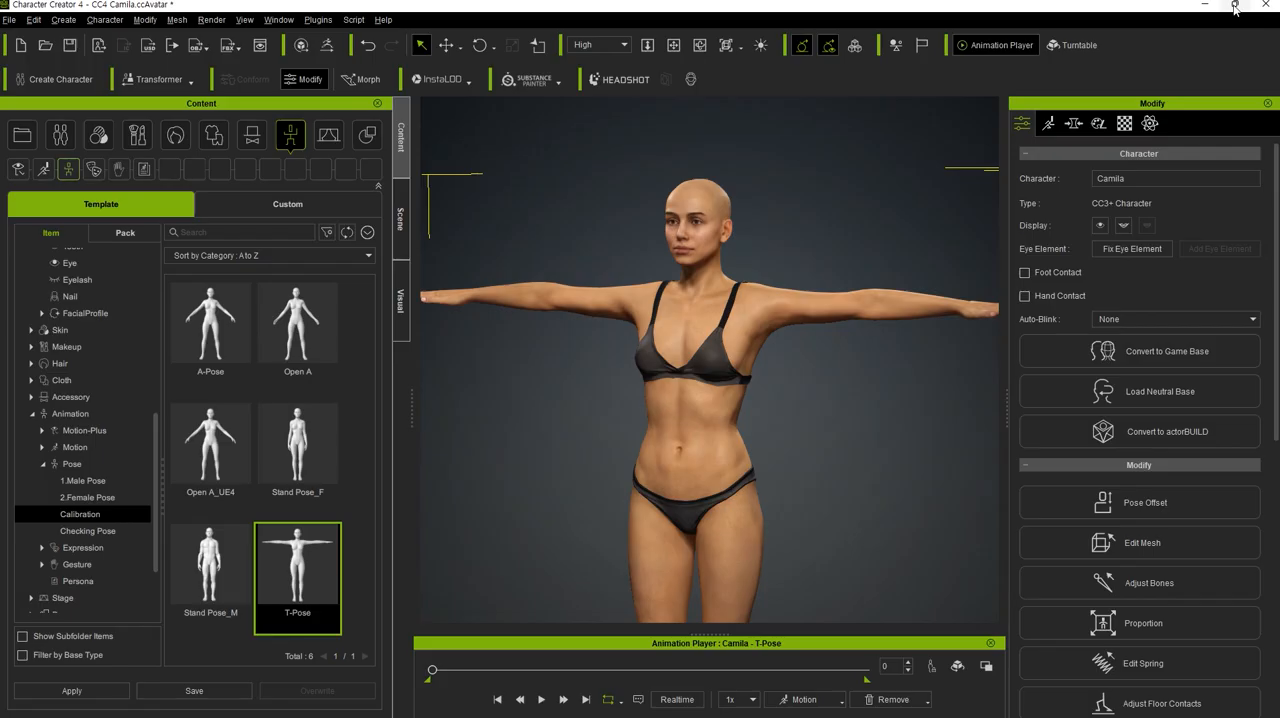
pyautogui.click(1216, 6)
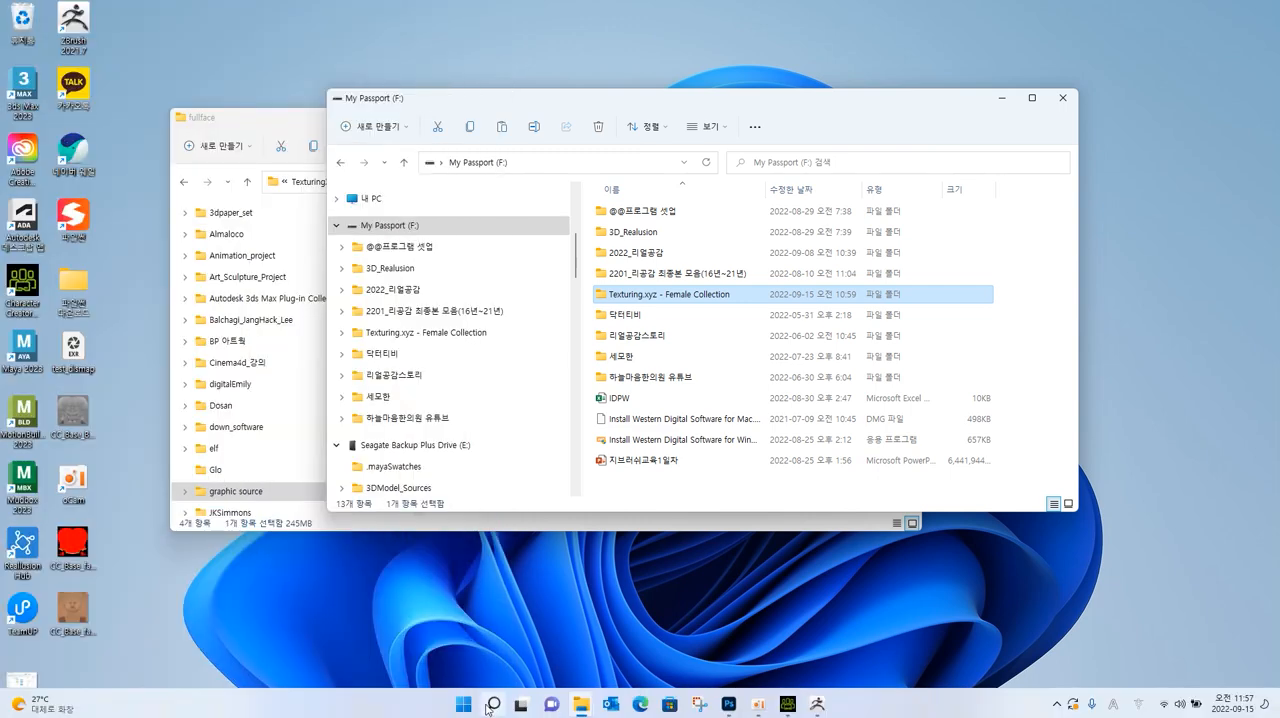
pyautogui.click(731, 704)
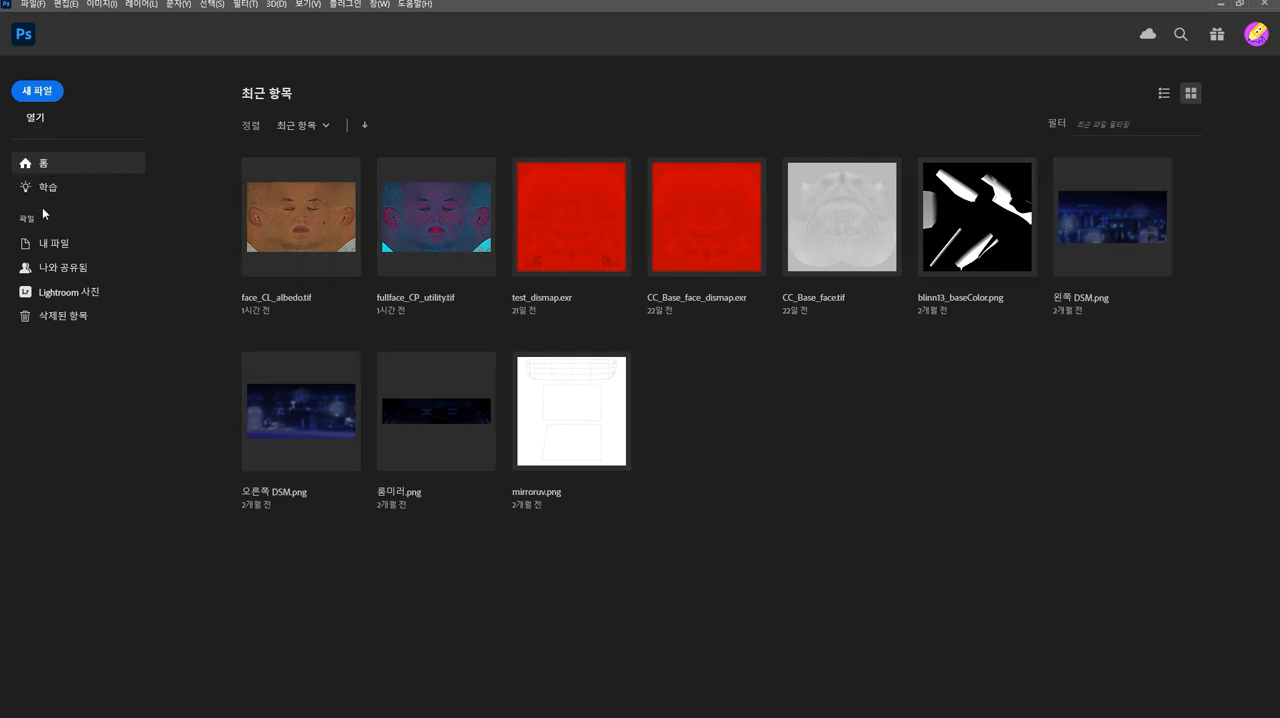
# - Browse for a file to open in the graphic source/texturingxyz_vface_069/01_head/maps folder
pyautogui.click(33, 115)
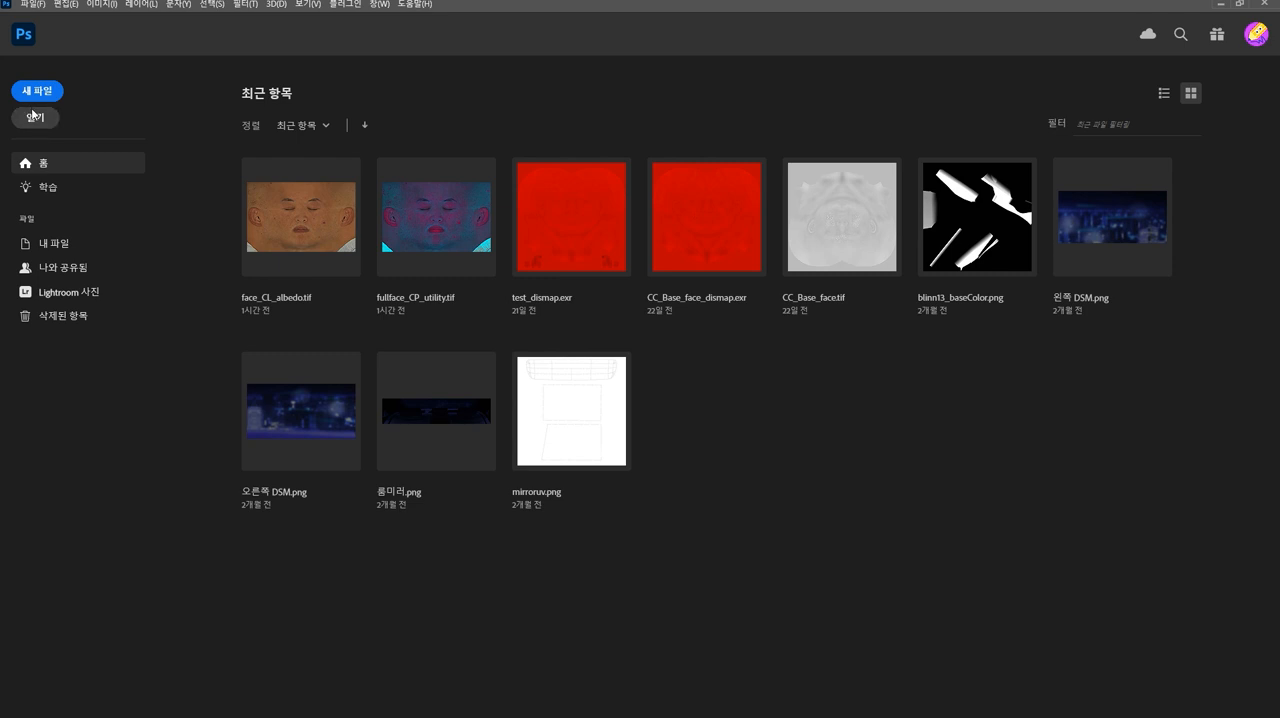
pyautogui.moveTo(288, 20); pyautogui.dragTo(459, 171)
pyautogui.click(249, 189)
pyautogui.click(249, 189)
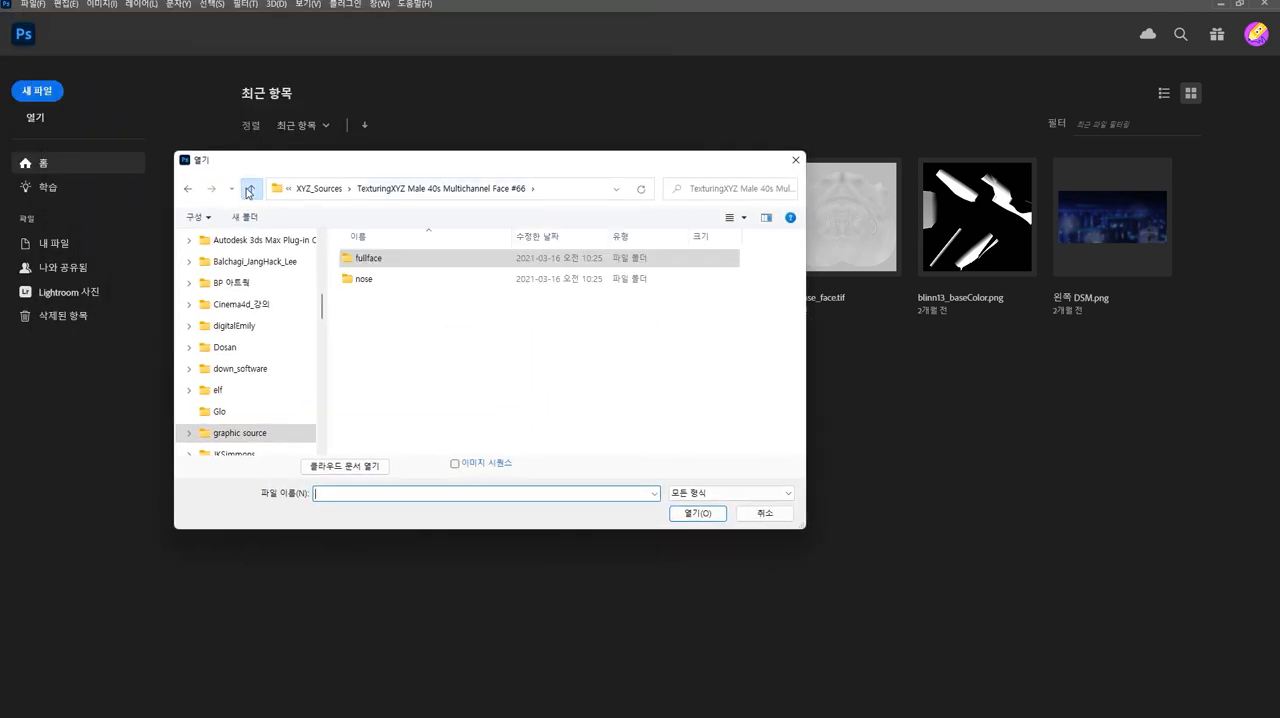
pyautogui.click(249, 190)
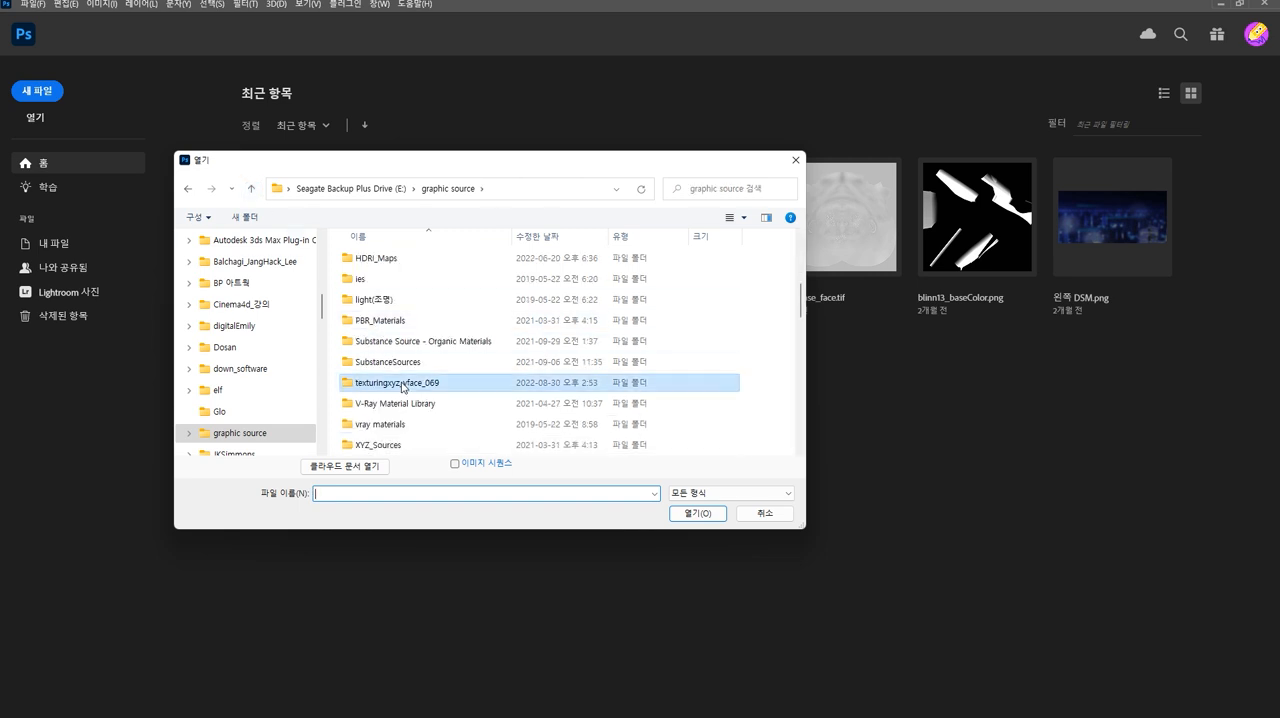
pyautogui.doubleClick(438, 381)
pyautogui.doubleClick(381, 260)
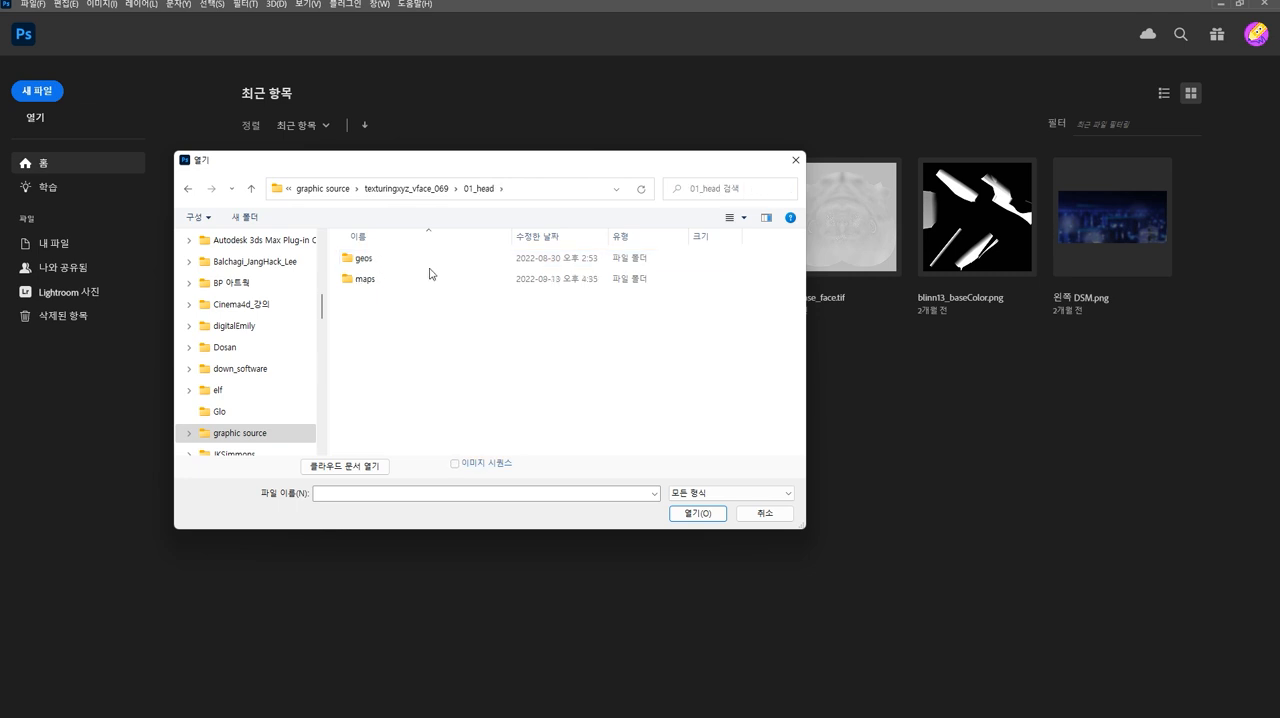
pyautogui.doubleClick(366, 279)
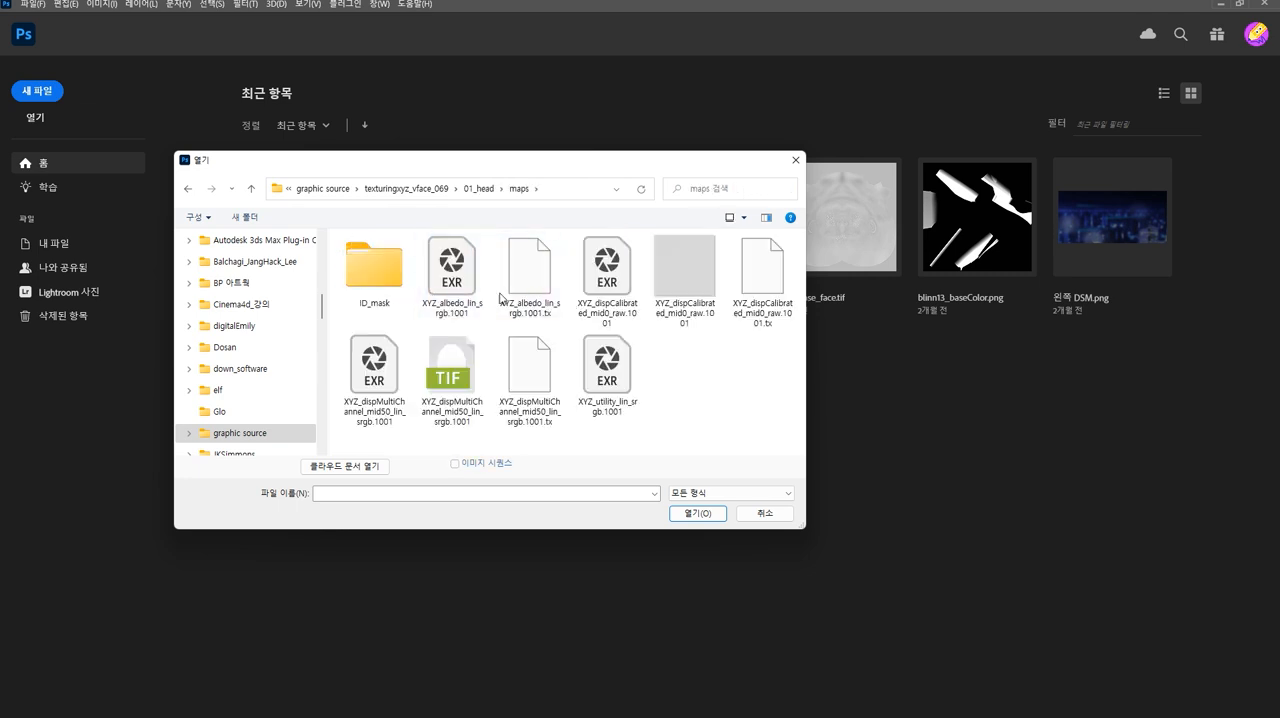
# - Open the EXR file XYZ_dispCalibrated_mid0_raw.1001 with its alpha data read as an alpha channel
pyautogui.click(622, 284)
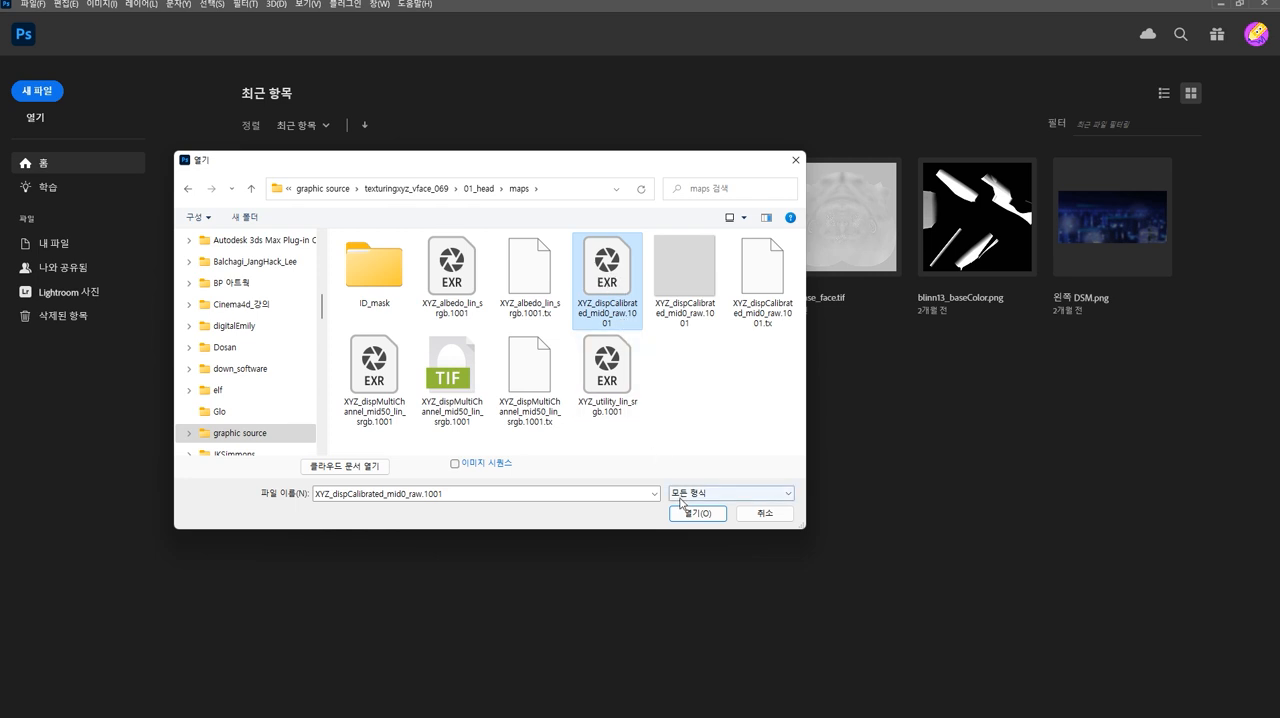
pyautogui.click(702, 520)
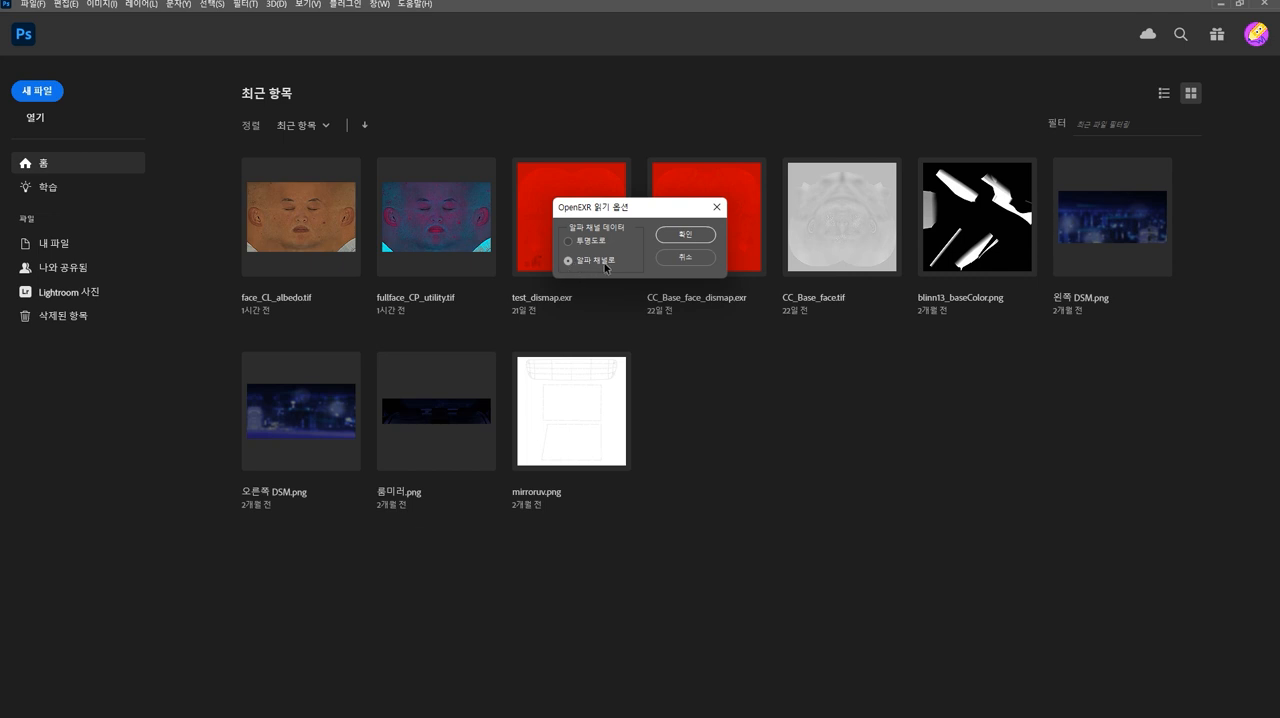
pyautogui.click(689, 236)
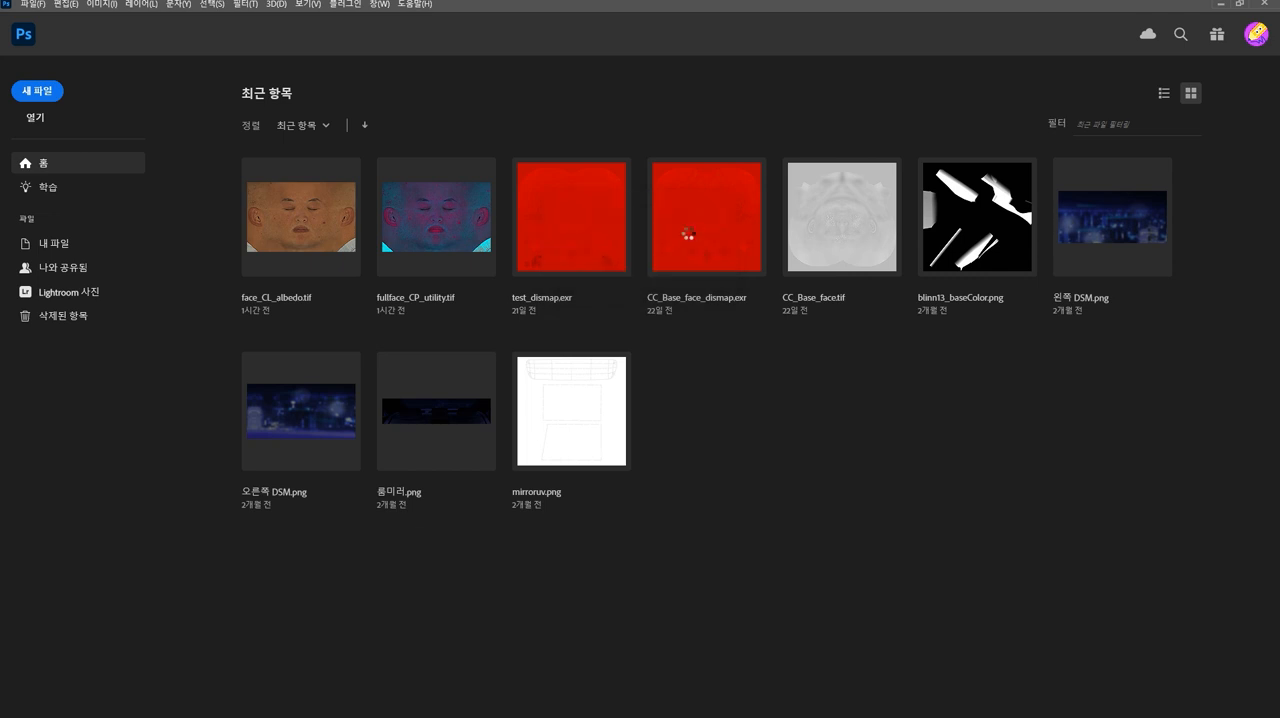
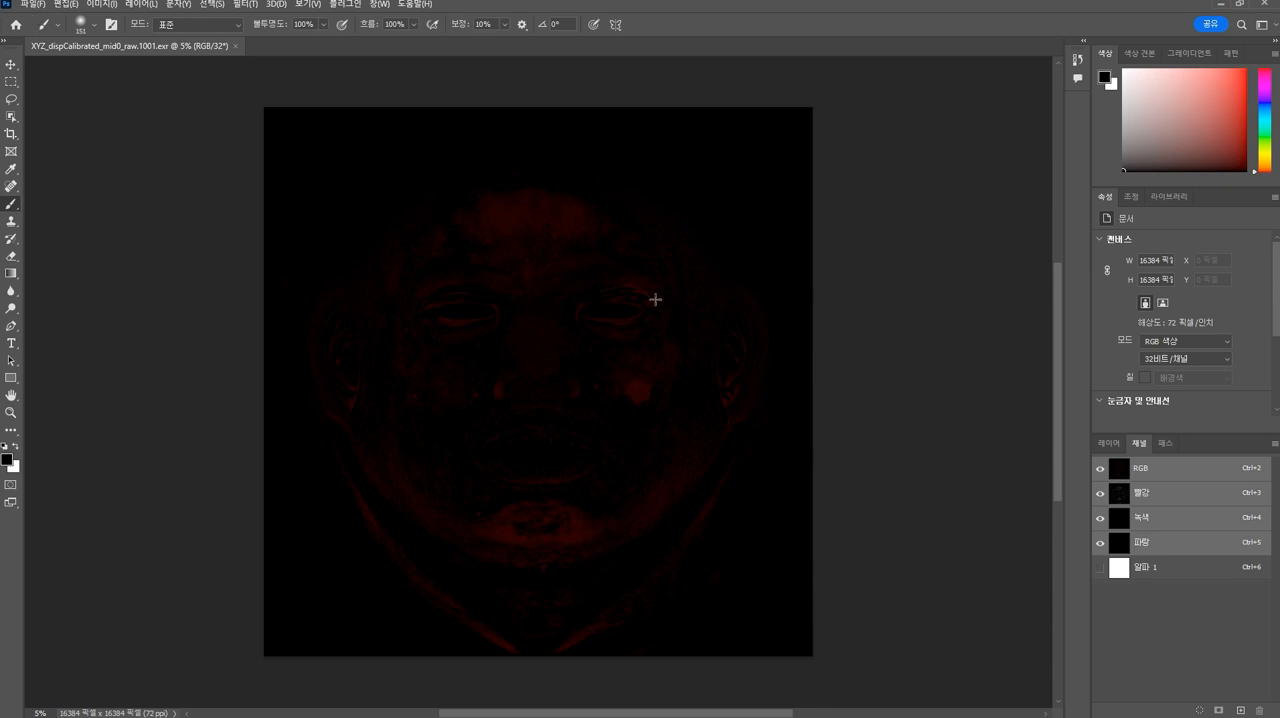
# - Isolate the red channel of the displacement map and examine its skin detail around the cheek, nose and eyes
pyautogui.click(1112, 494)
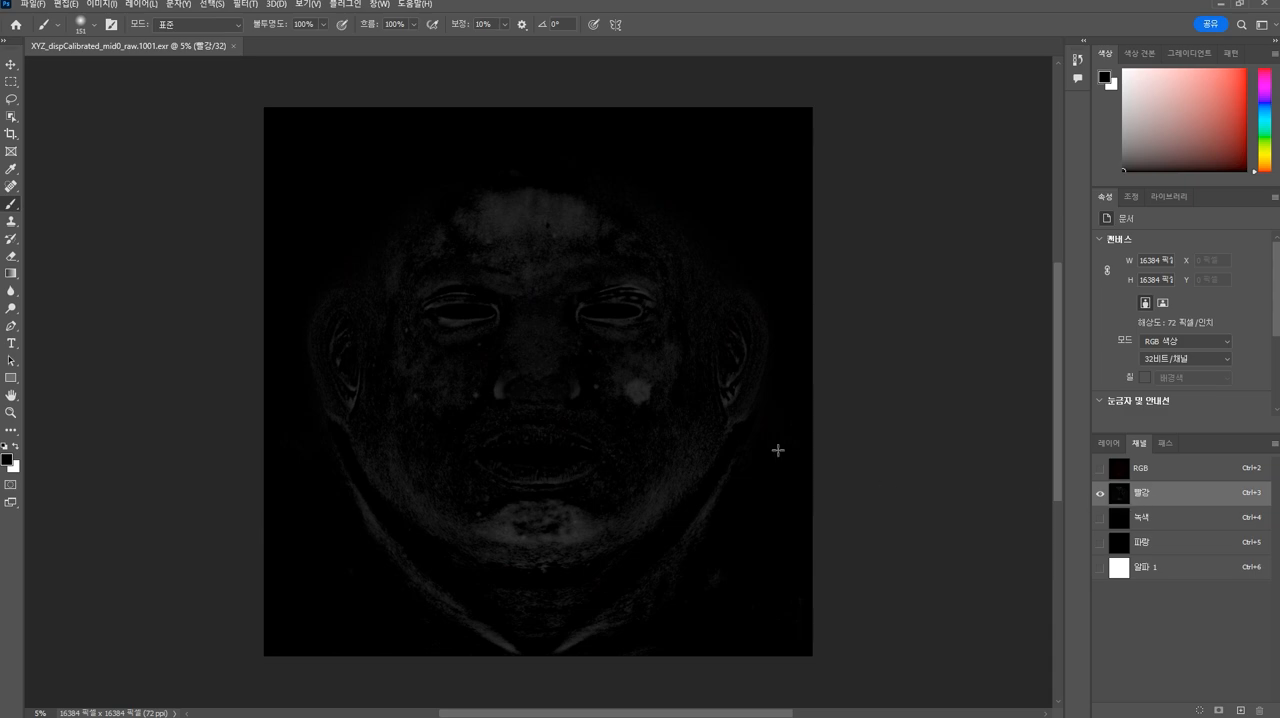
pyautogui.scroll(4, 791, 463)
pyautogui.scroll(-3, 674, 466)
pyautogui.keyDown('alt'); pyautogui.scroll(5, 650, 448); pyautogui.keyUp('alt')
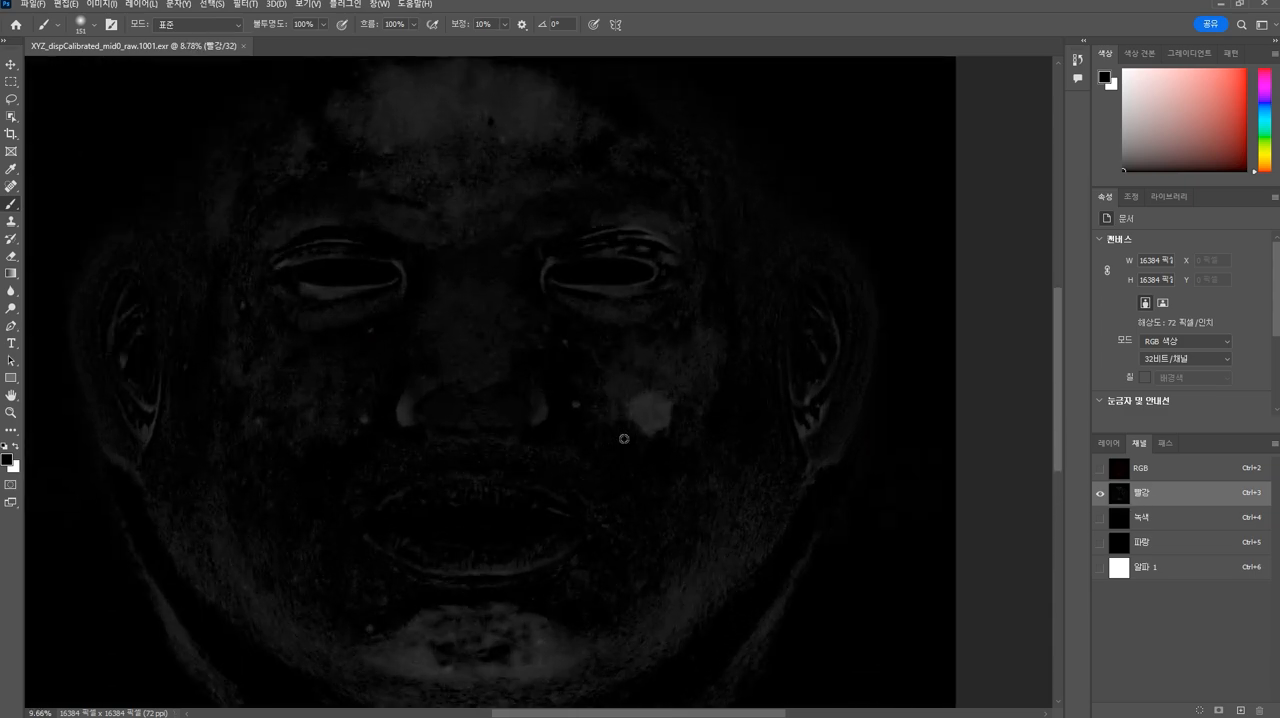
pyautogui.scroll(1, 625, 472)
pyautogui.keyDown('alt'); pyautogui.scroll(2, 625, 472); pyautogui.keyUp('alt')
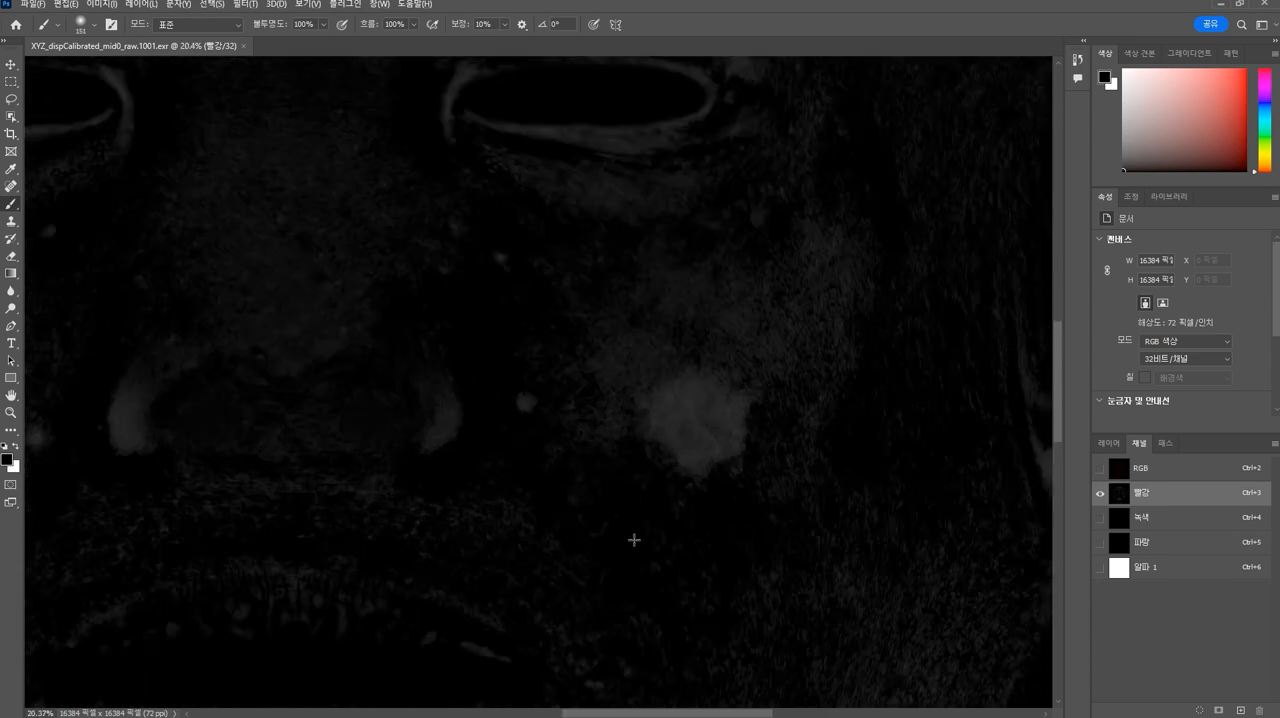
pyautogui.keyDown('alt'); pyautogui.scroll(-5, 504, 410); pyautogui.keyUp('alt')
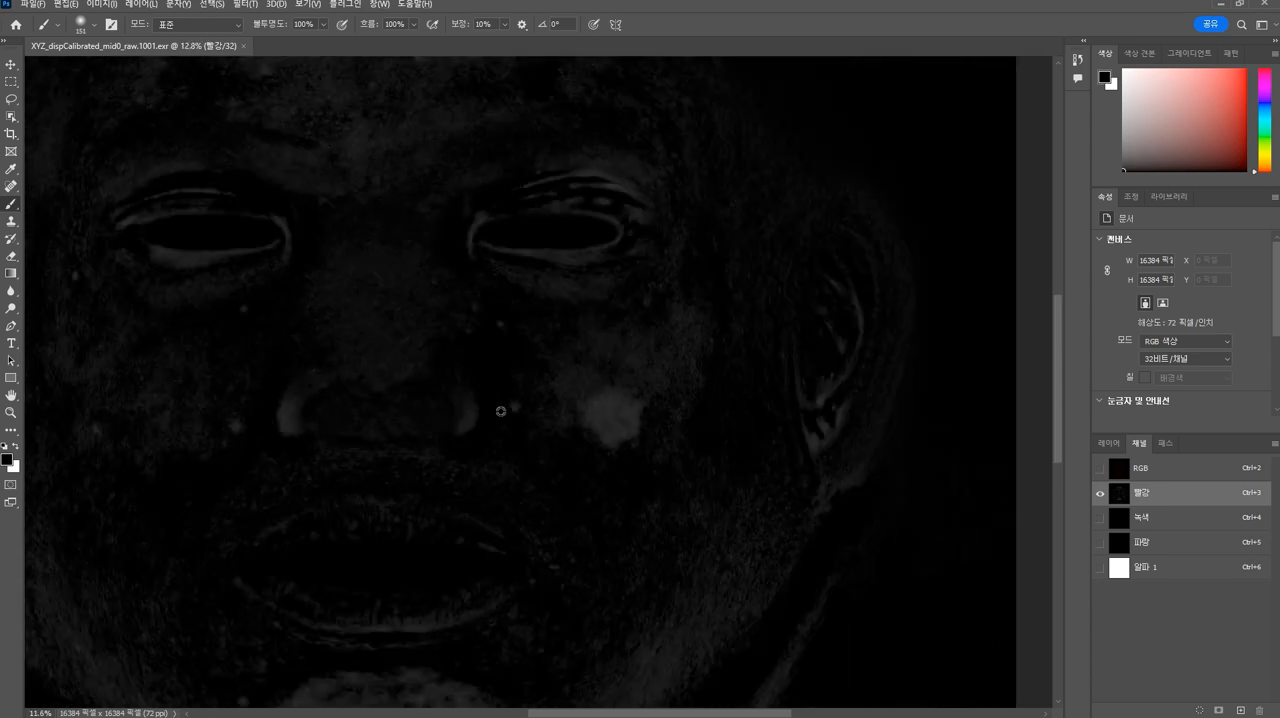
pyautogui.keyDown('alt'); pyautogui.scroll(-1, 499, 408); pyautogui.keyUp('alt')
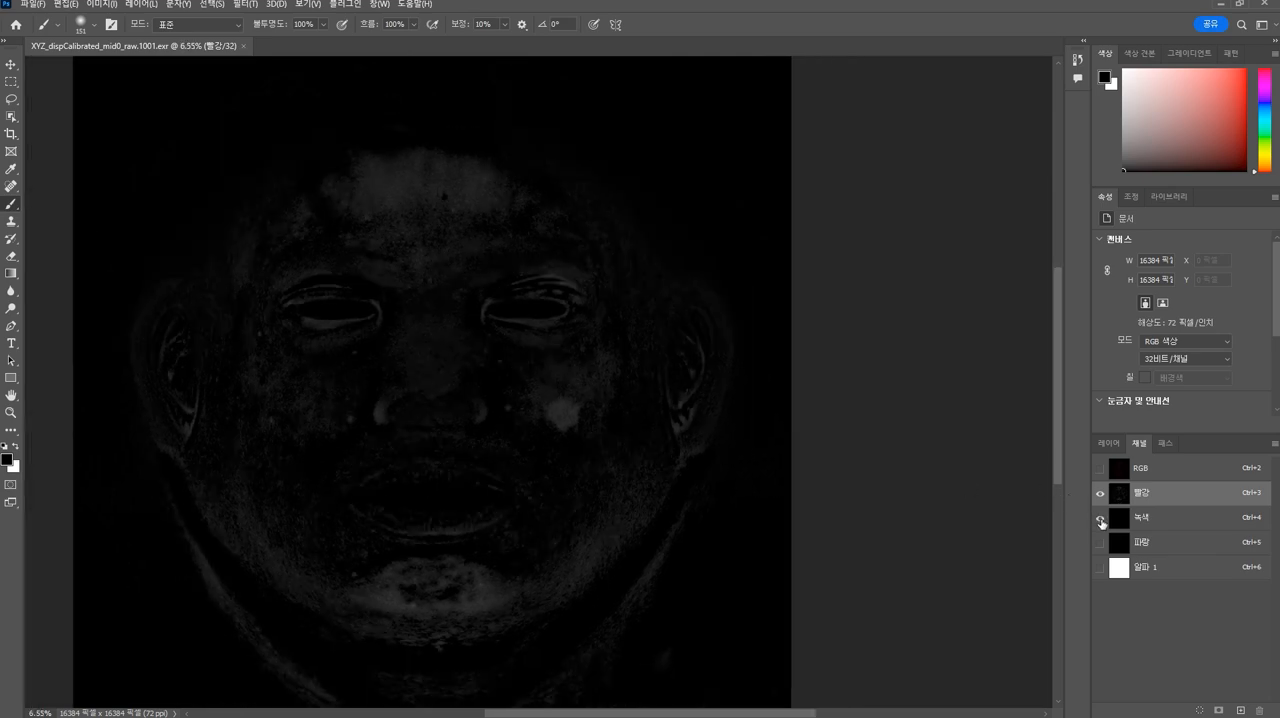
# - View the green and blue channels individually for comparison, and return to showing only the red channel
pyautogui.click(1100, 517)
pyautogui.click(1100, 493)
pyautogui.keyDown('alt'); pyautogui.scroll(3, 620, 405); pyautogui.keyUp('alt')
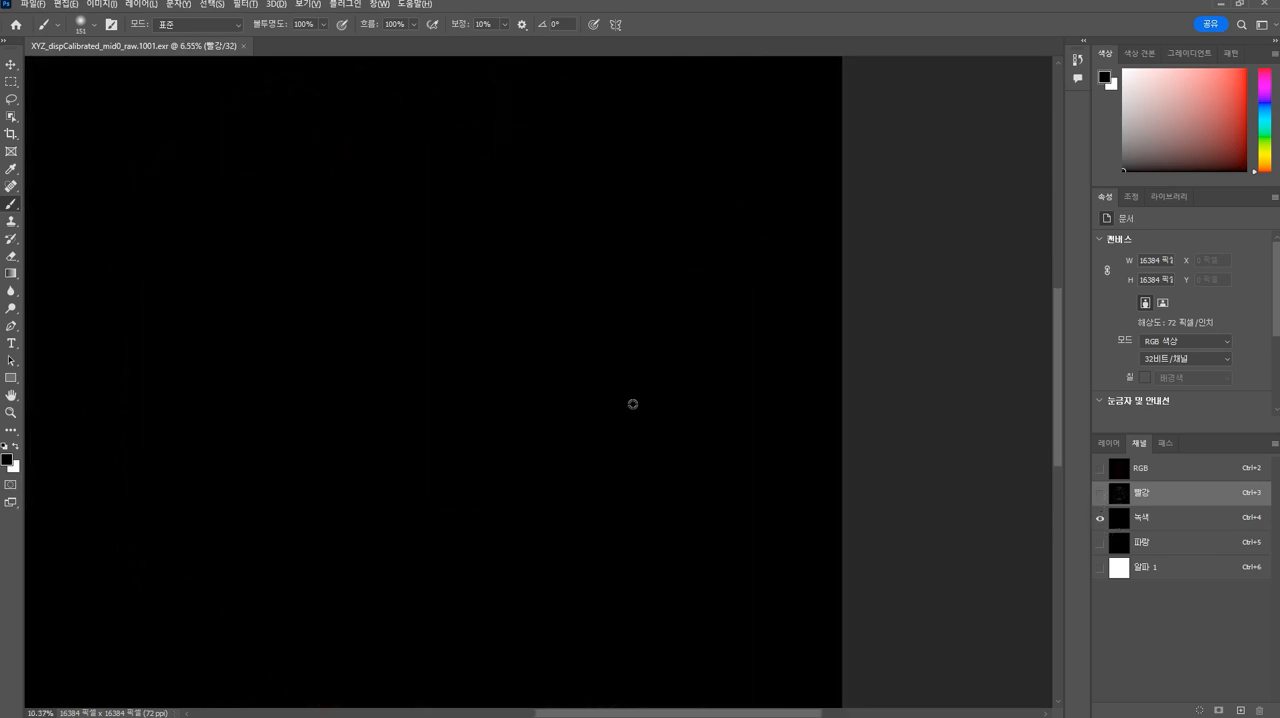
pyautogui.click(1100, 543)
pyautogui.click(1100, 518)
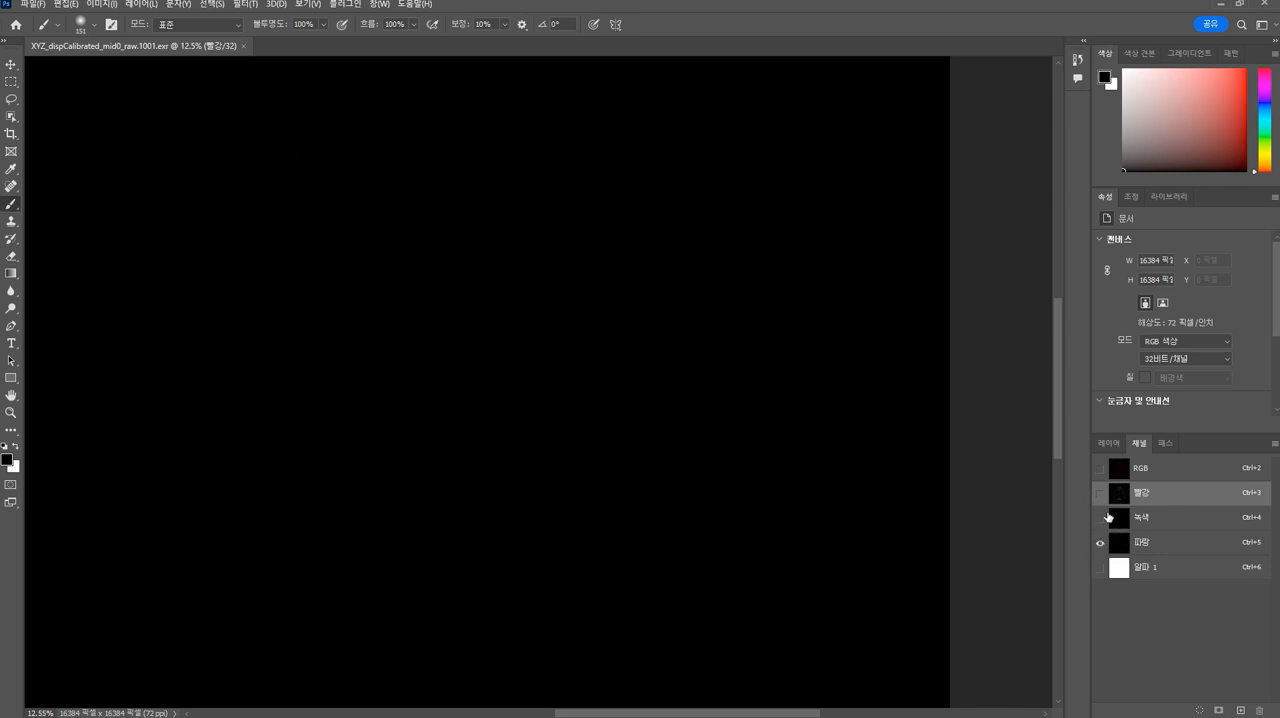
pyautogui.click(1100, 493)
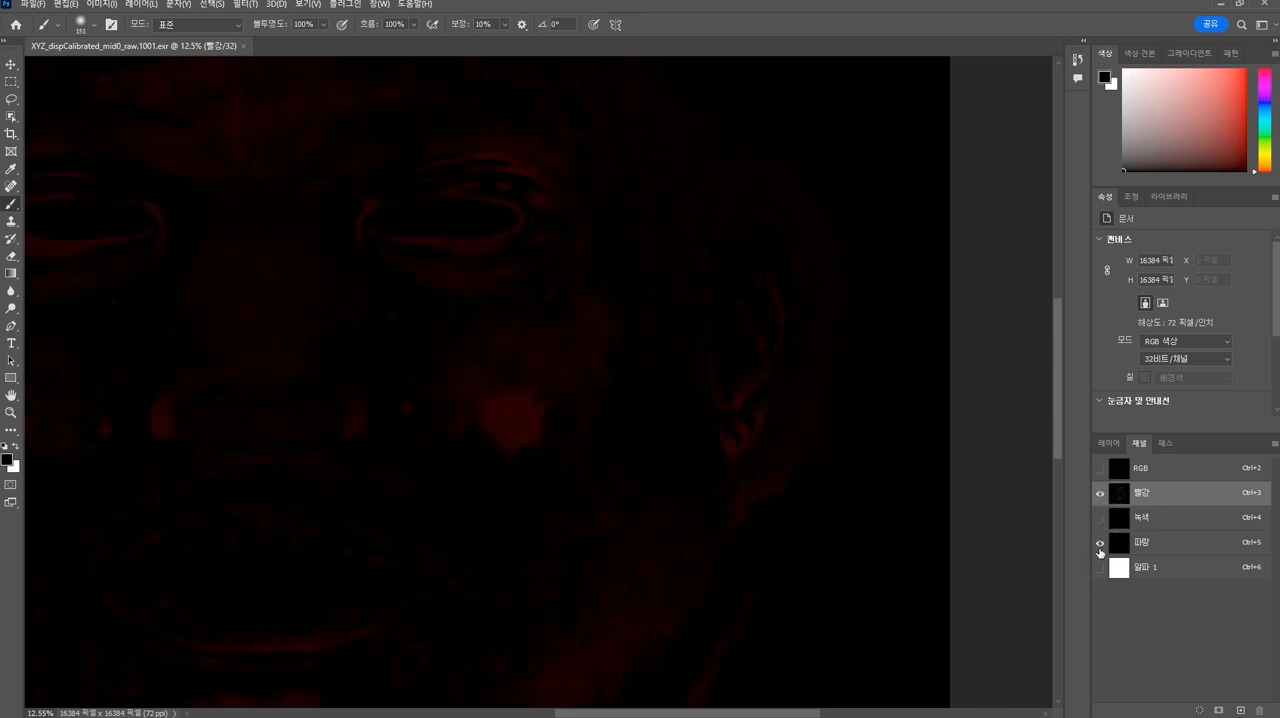
pyautogui.click(1100, 543)
# - Copy the entire red channel, paste it into the green and blue channels, and show all three color channels together
pyautogui.scroll(-2, 741, 390)
pyautogui.scroll(-1, 720, 386)
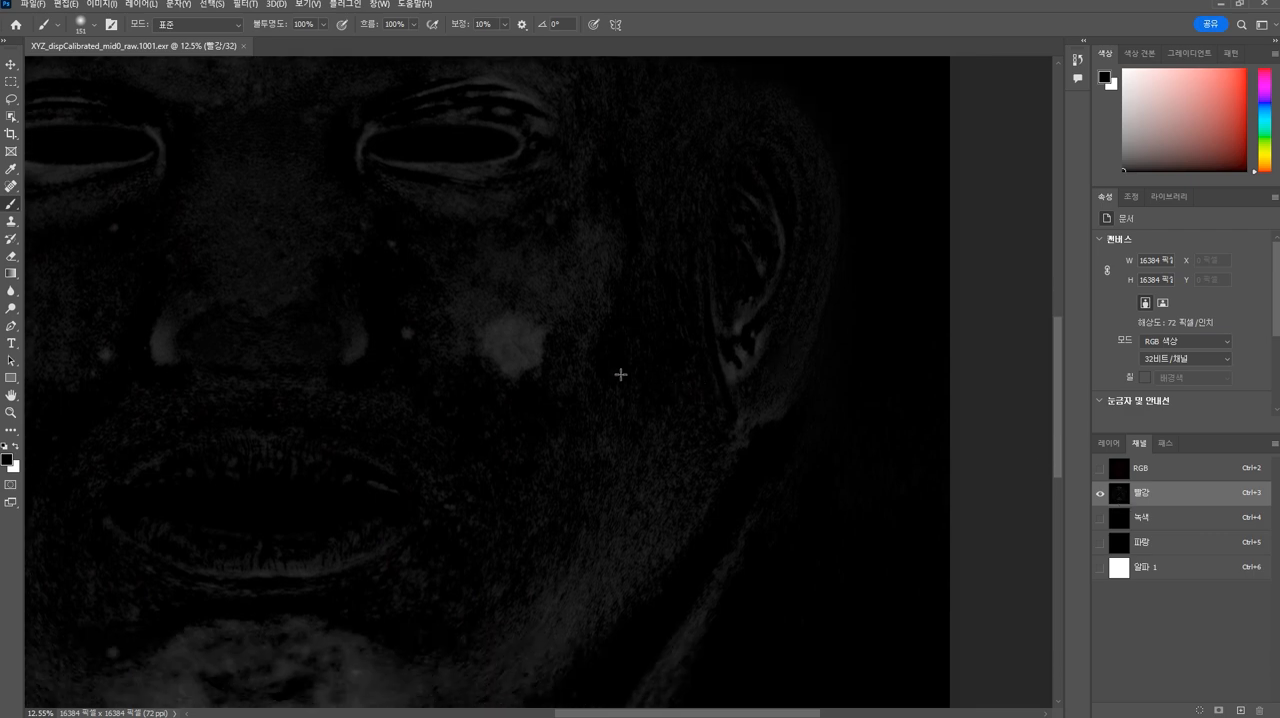
pyautogui.scroll(-1, 624, 378)
pyautogui.keyDown('alt'); pyautogui.scroll(-3, 621, 384); pyautogui.keyUp('alt')
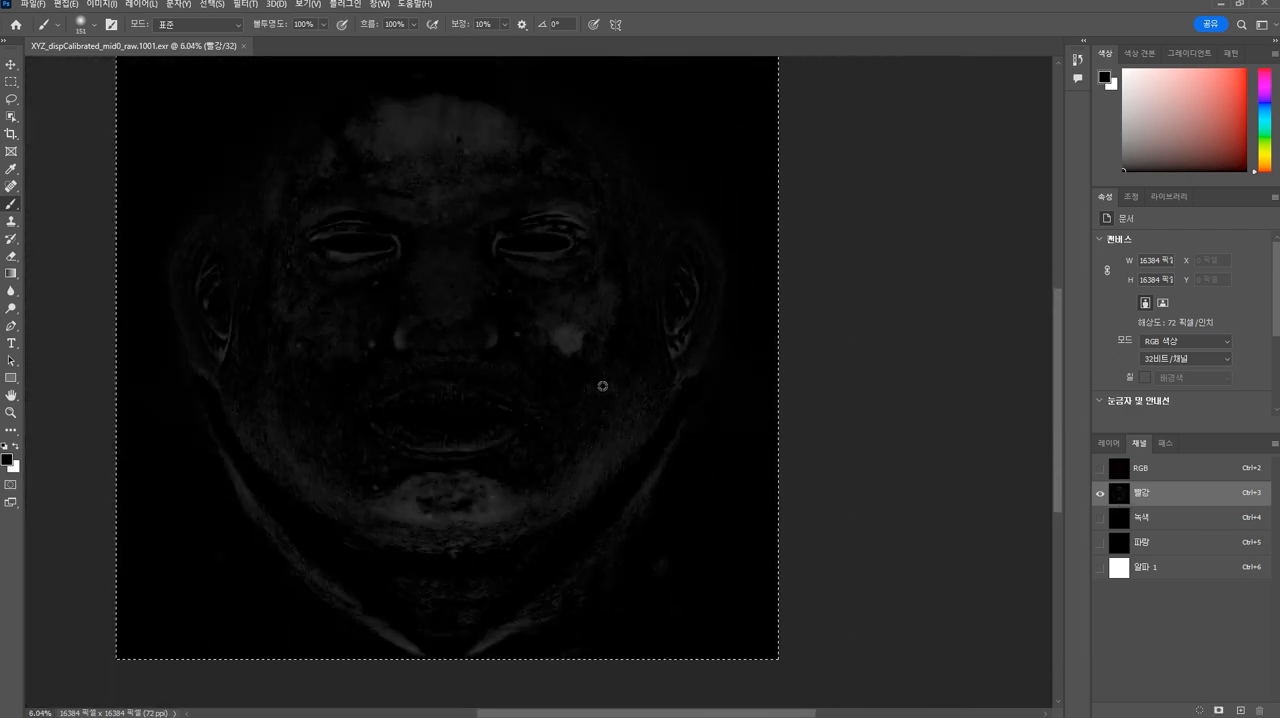
pyautogui.keyDown('alt'); pyautogui.scroll(1, 551, 369); pyautogui.keyUp('alt')
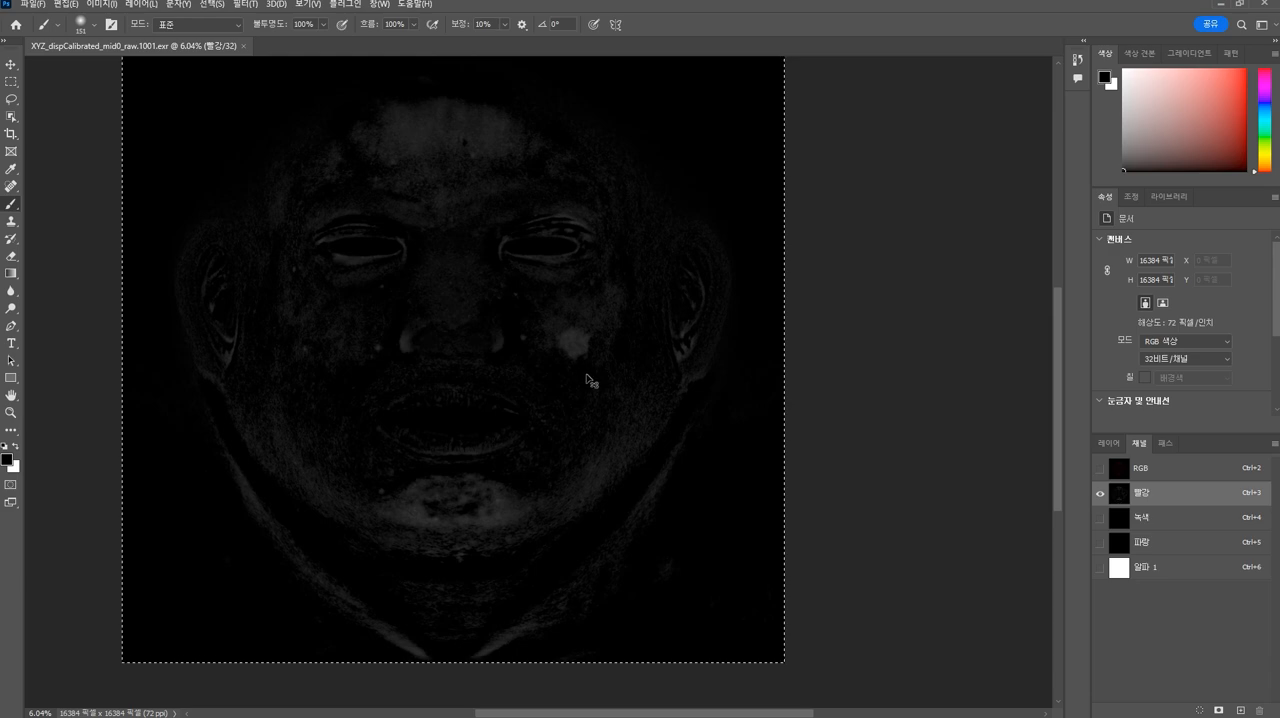
pyautogui.click(1111, 527)
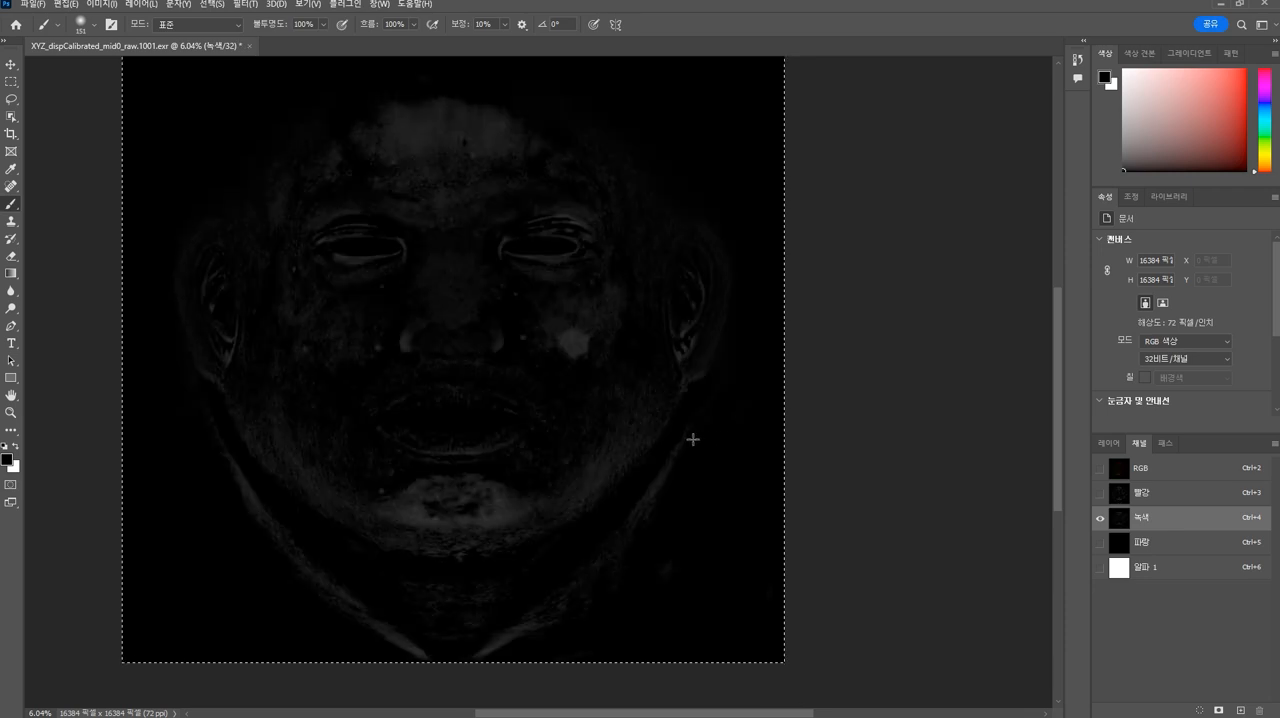
pyautogui.click(1126, 543)
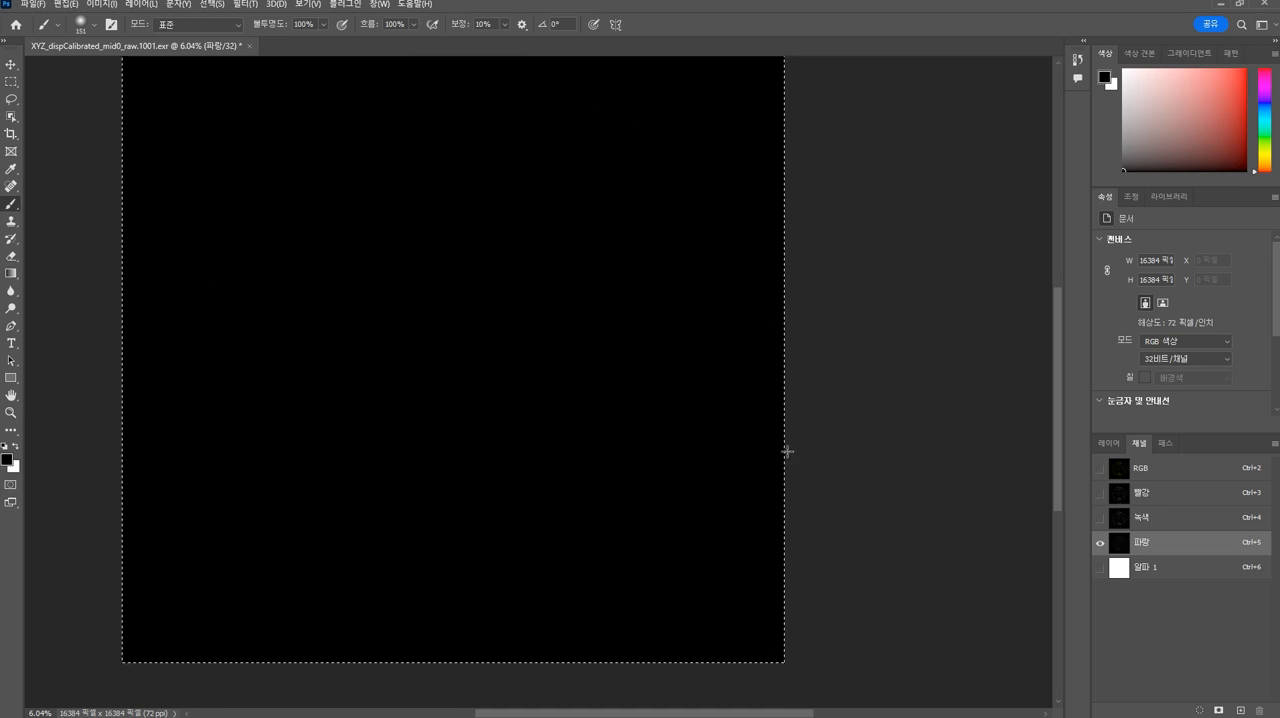
pyautogui.click(1100, 518)
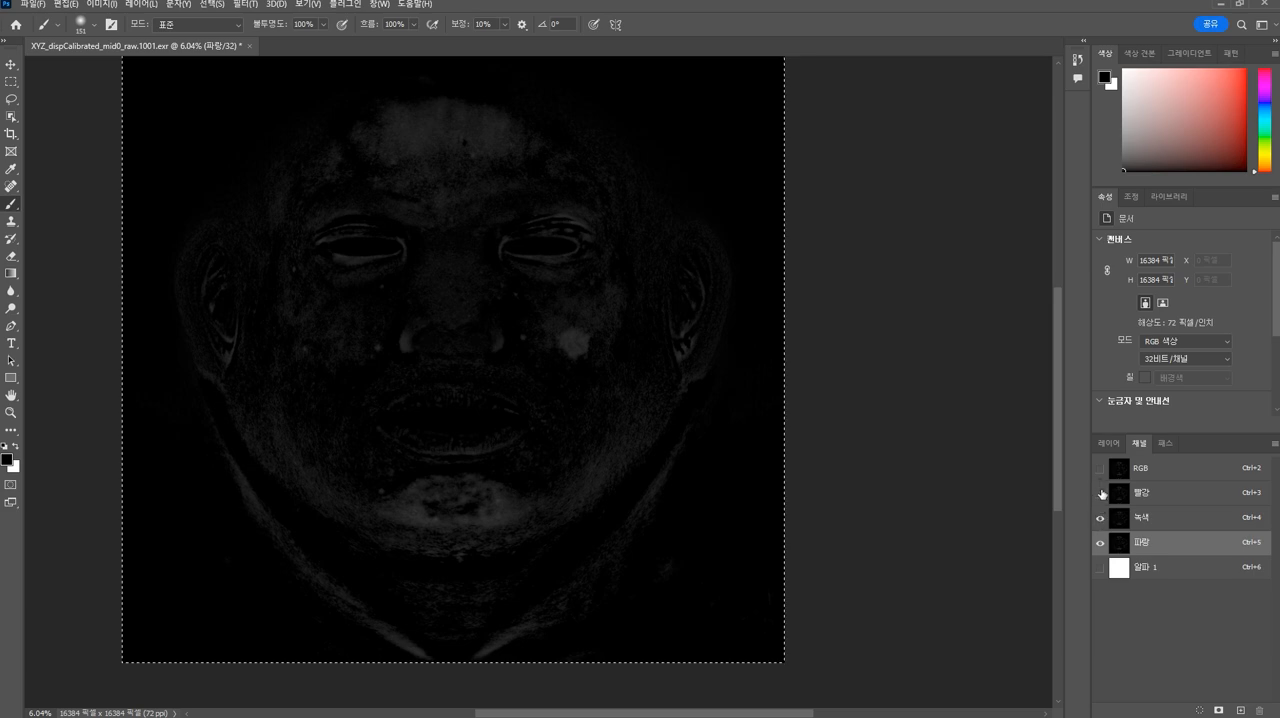
pyautogui.click(1100, 493)
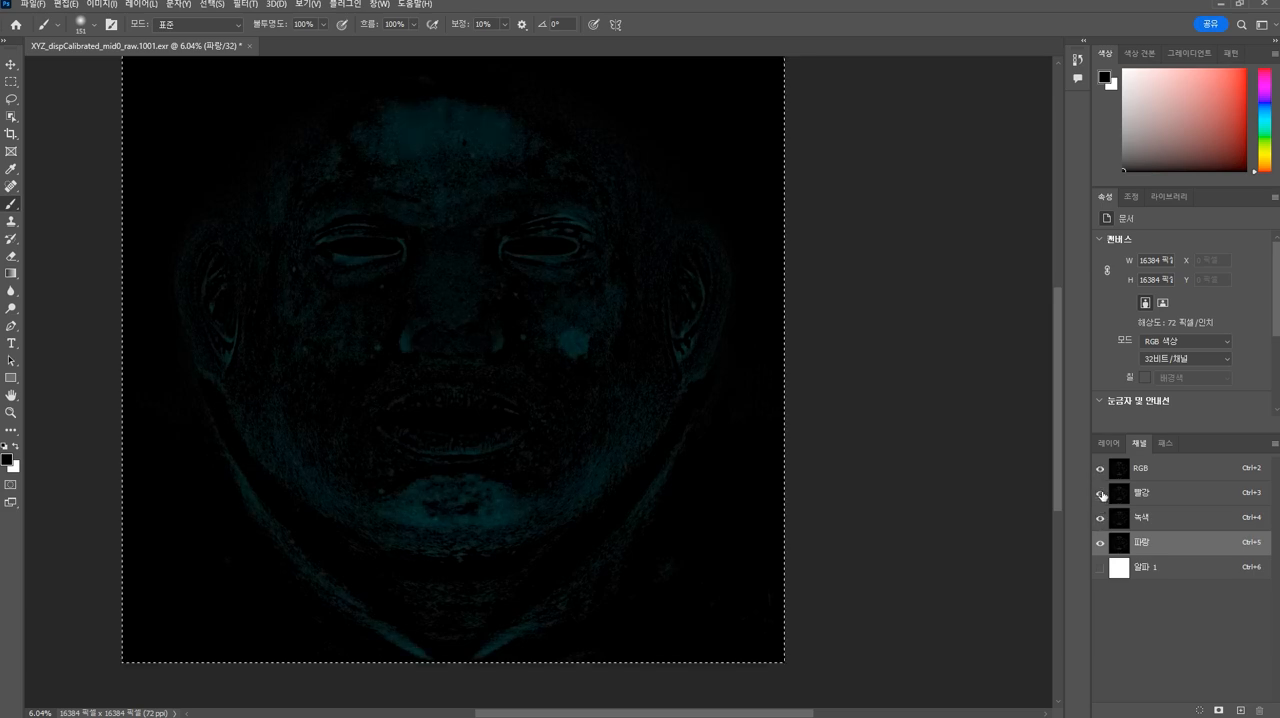
# - Delete the Alpha 1 channel and deselect the canvas
pyautogui.click(1148, 570)
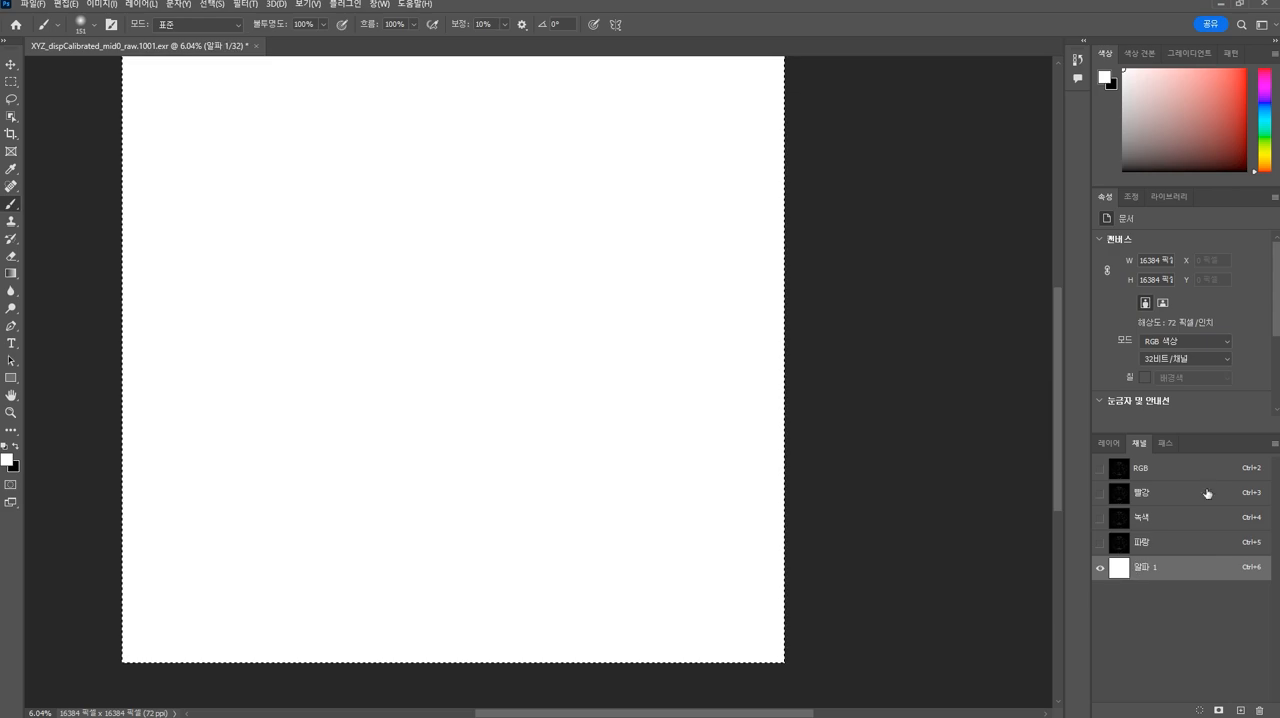
pyautogui.click(1259, 710)
pyautogui.click(587, 269)
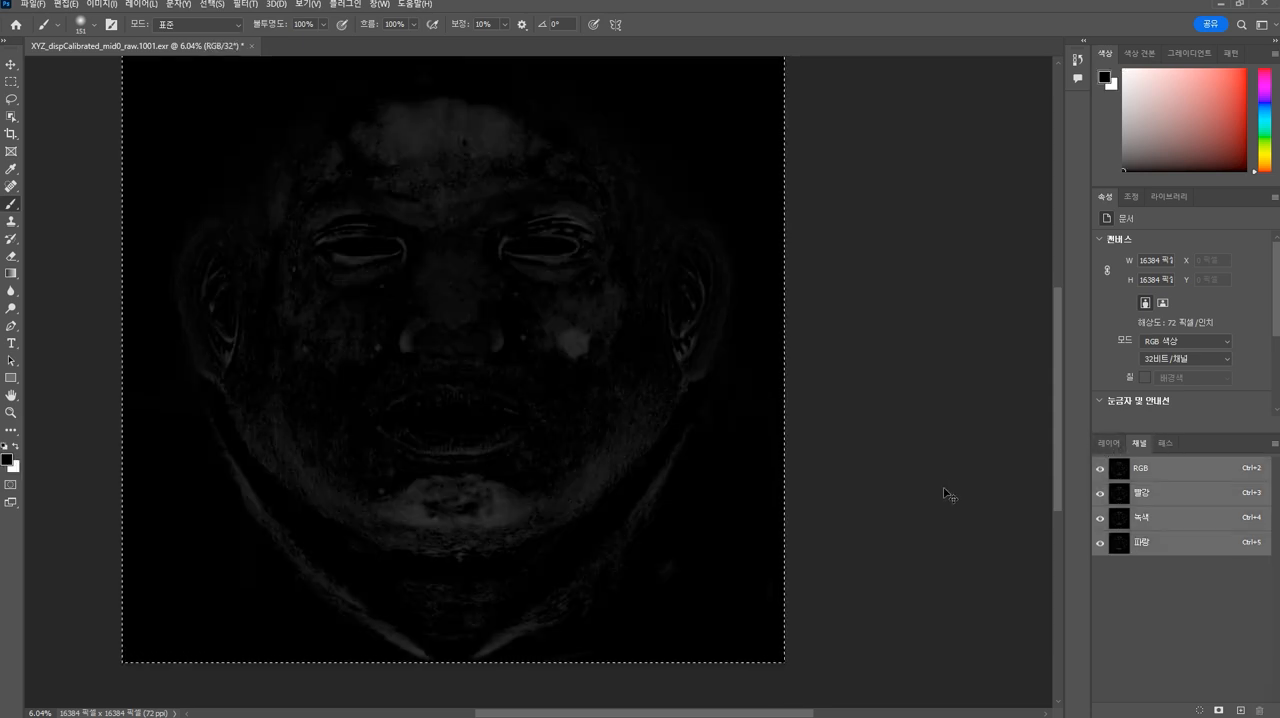
pyautogui.hotkey('ctrl', 'd')
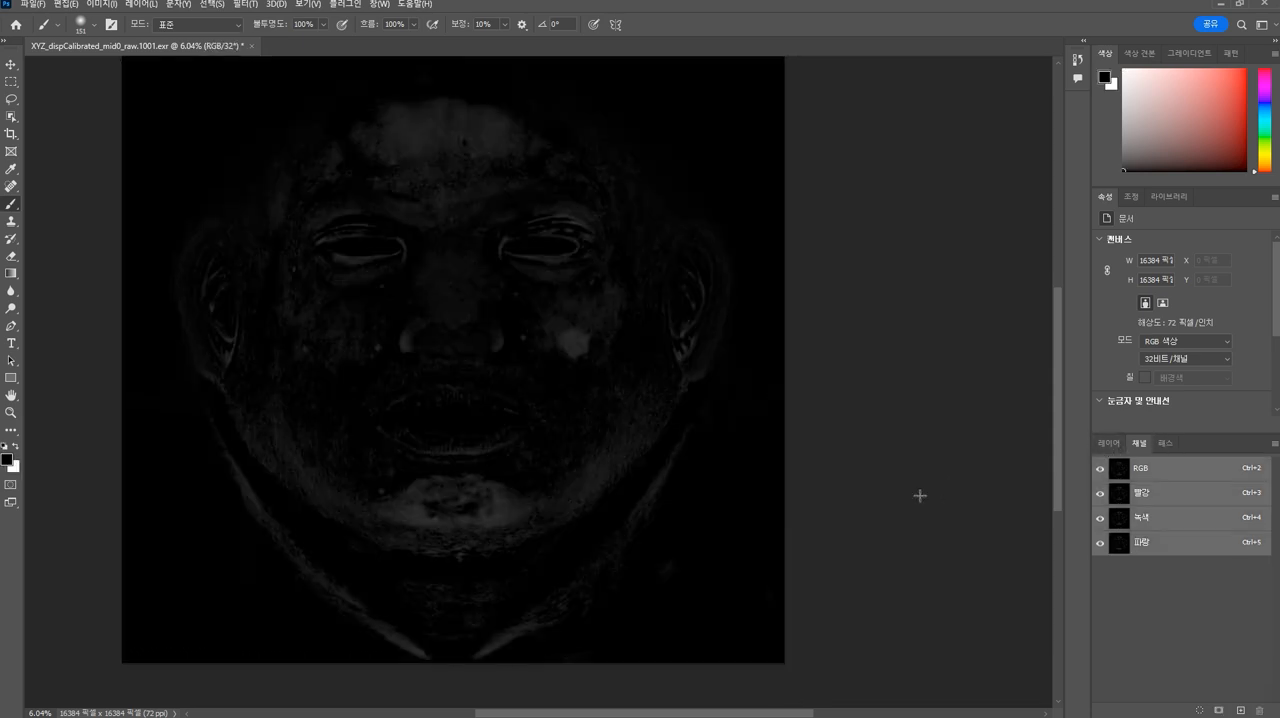
# - Quick-export the map as a PNG named XYZ_dispCalibrated_mid0_raw.1001 to the desktop
pyautogui.click(1109, 444)
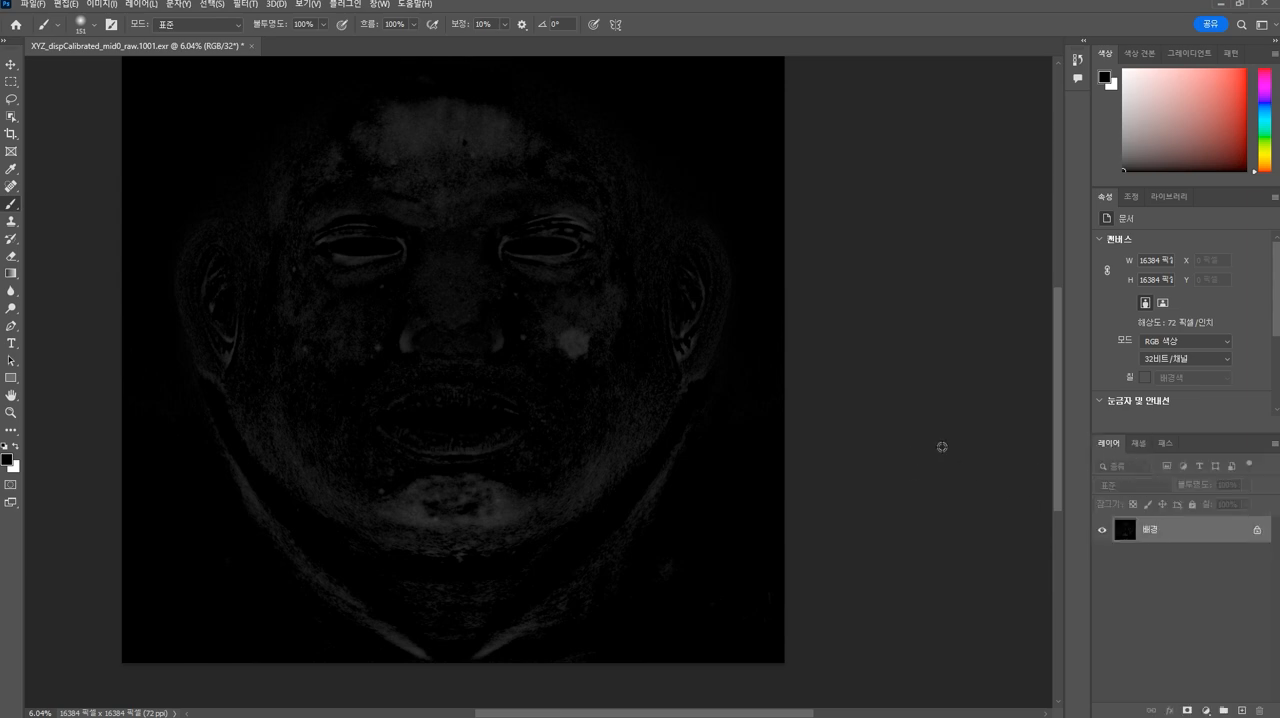
pyautogui.scroll(3, 864, 363)
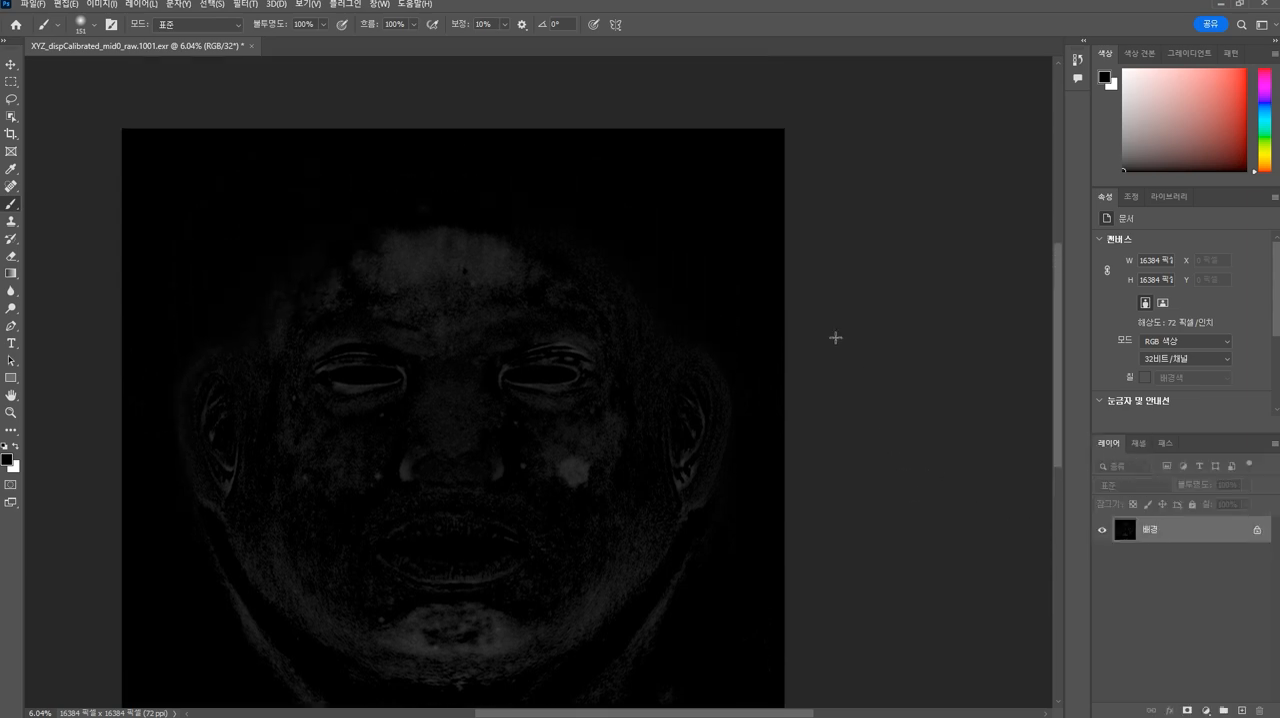
pyautogui.click(30, 5)
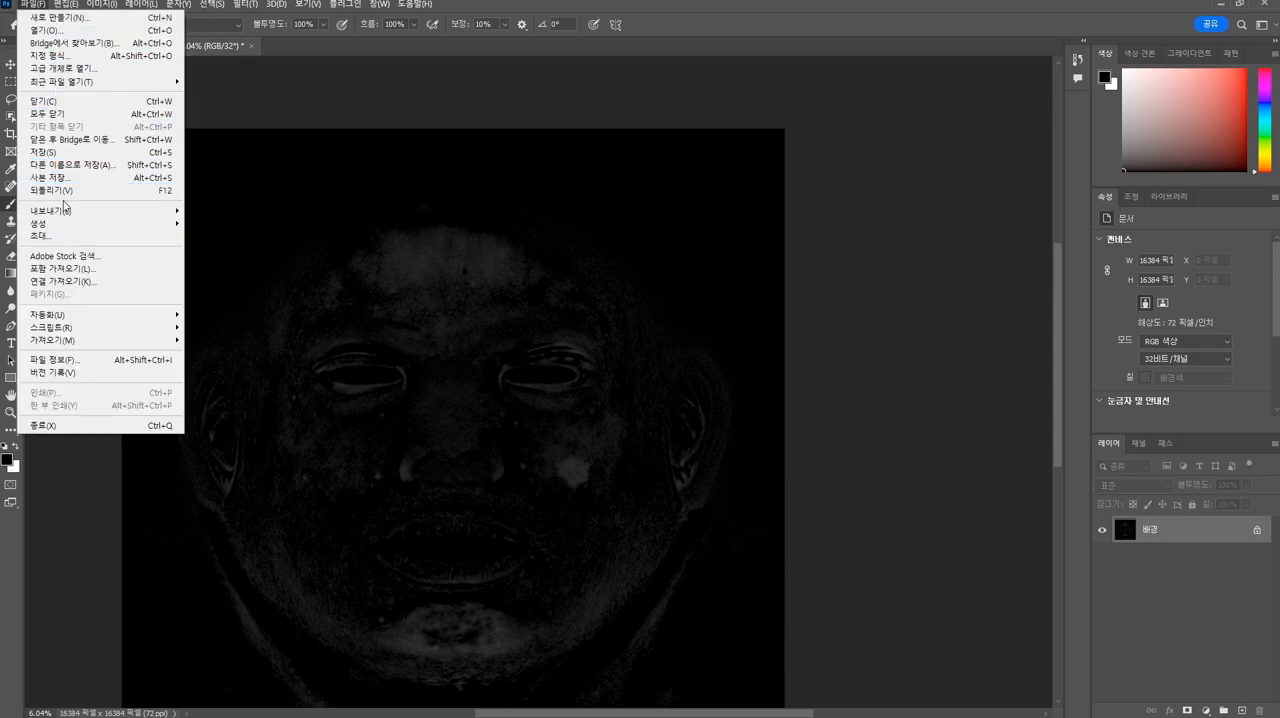
pyautogui.moveTo(155, 211)
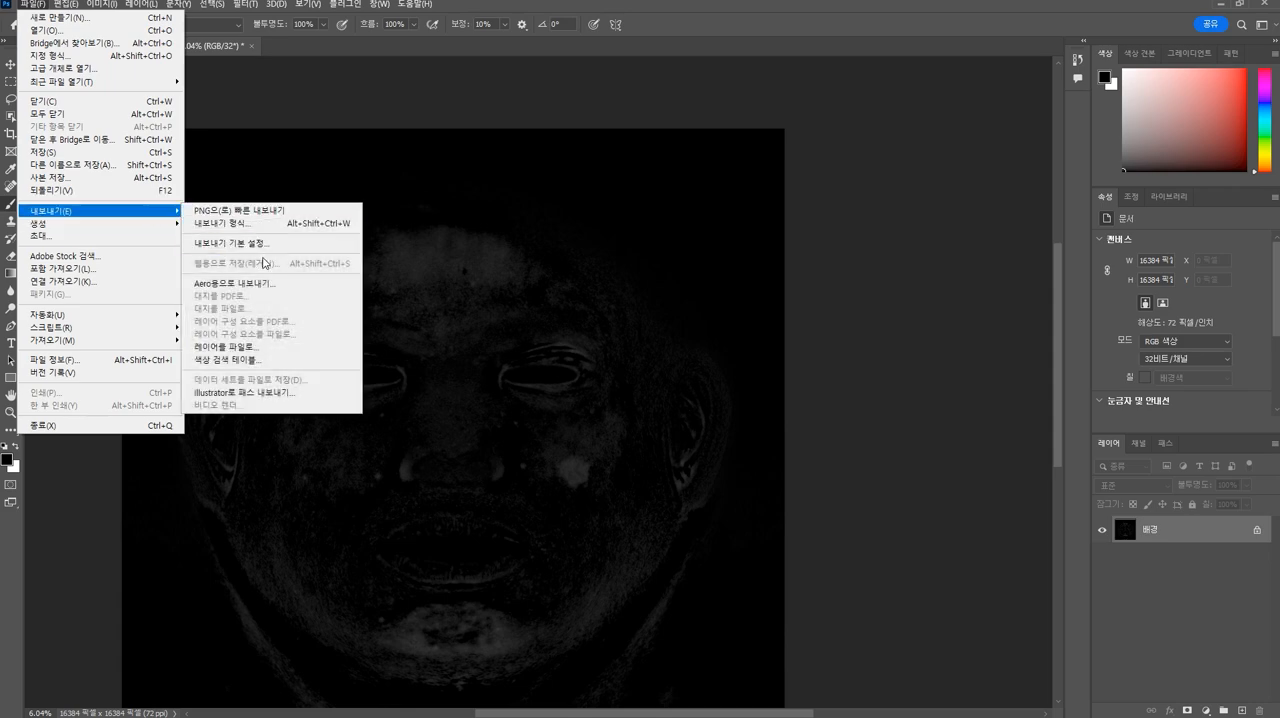
pyautogui.click(252, 212)
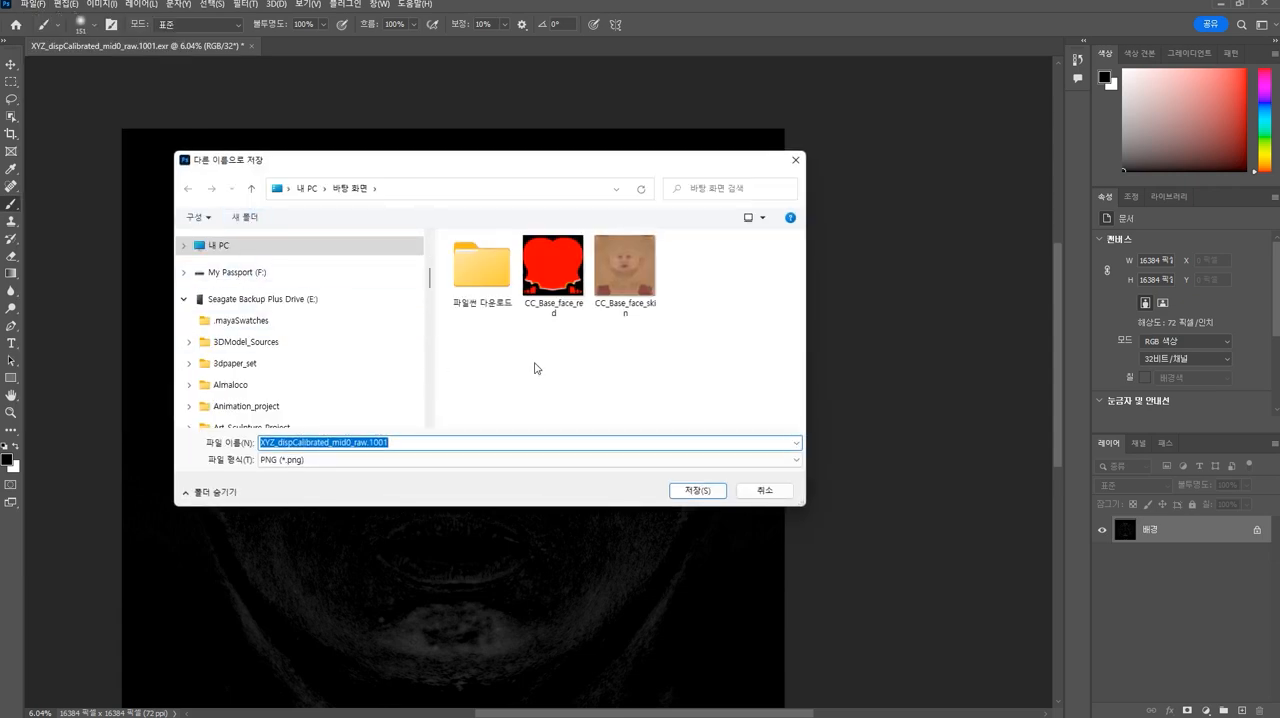
pyautogui.click(440, 443)
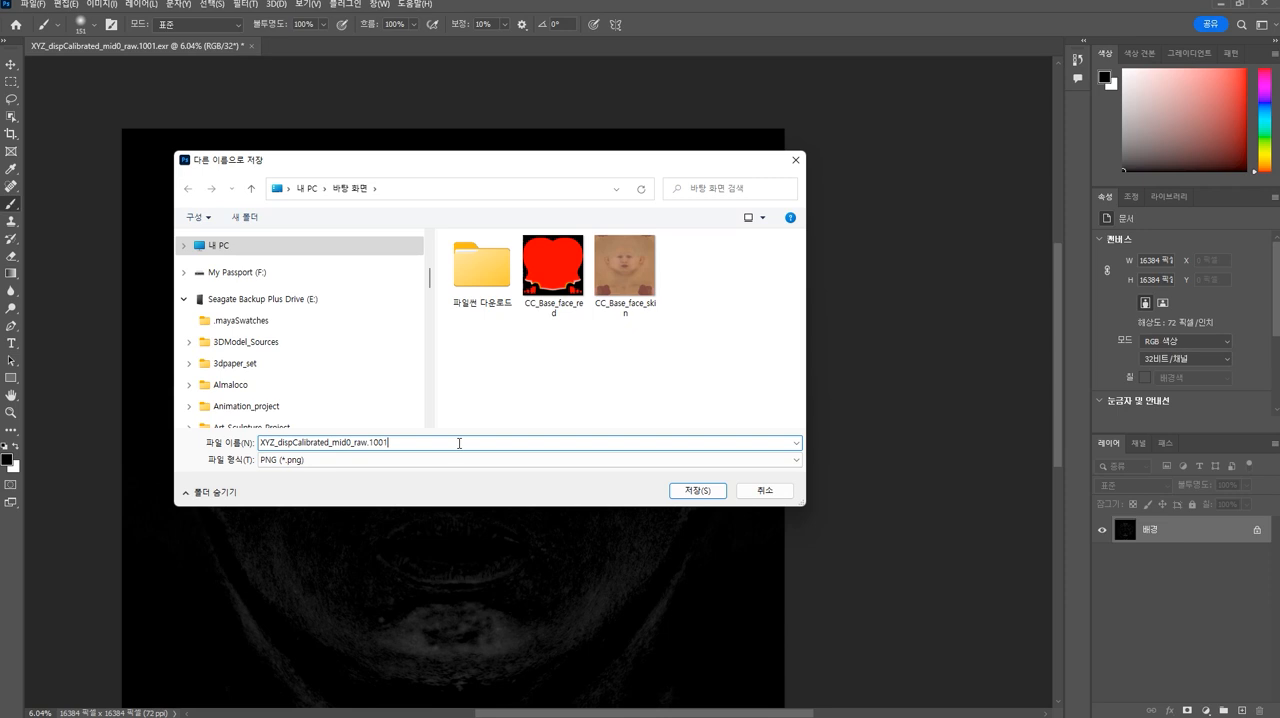
pyautogui.click(705, 489)
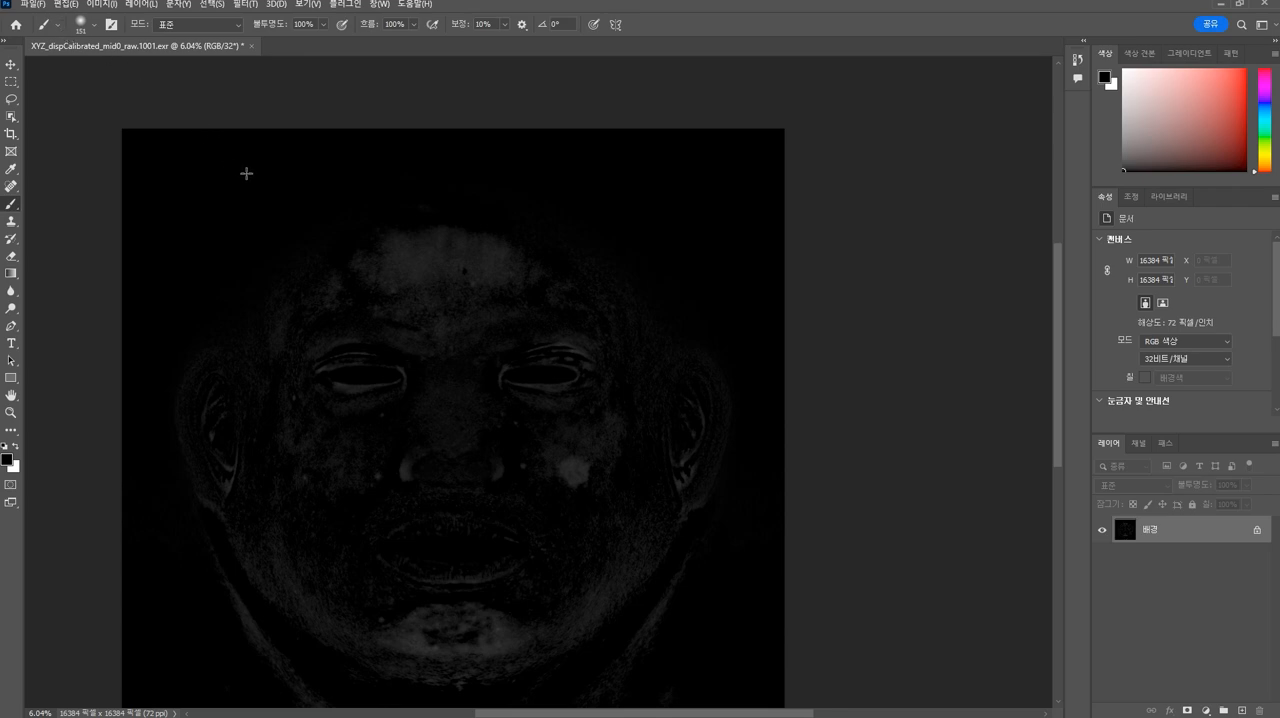
# - Convert the image to grayscale mode, discarding its color information, and check its channel list
pyautogui.click(116, 11)
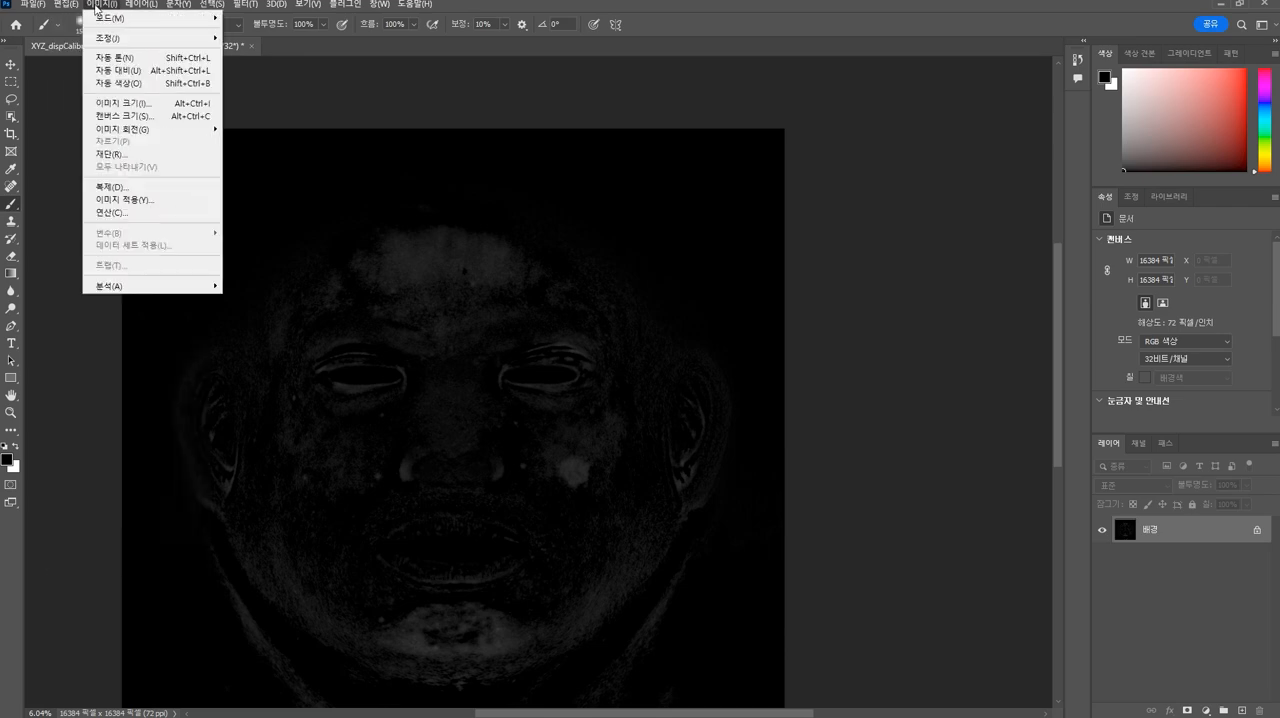
pyautogui.moveTo(109, 22)
pyautogui.moveTo(168, 23)
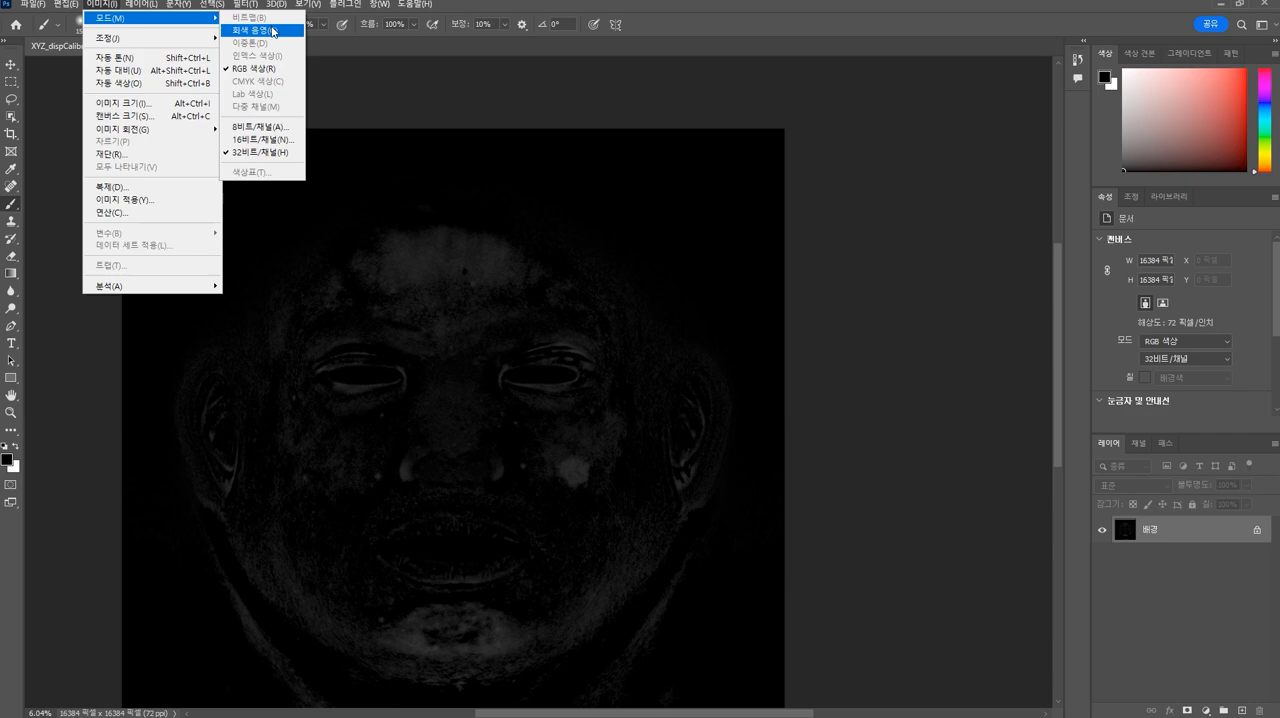
pyautogui.moveTo(144, 45)
pyautogui.click(258, 37)
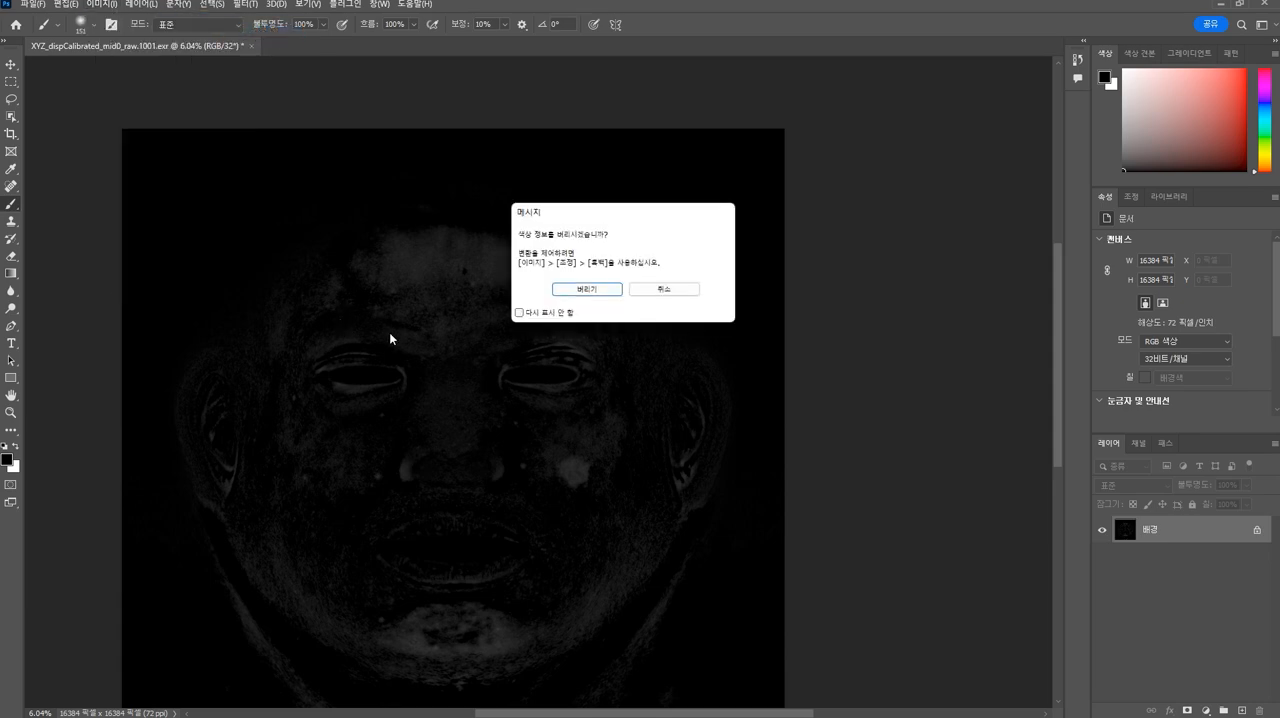
pyautogui.click(588, 295)
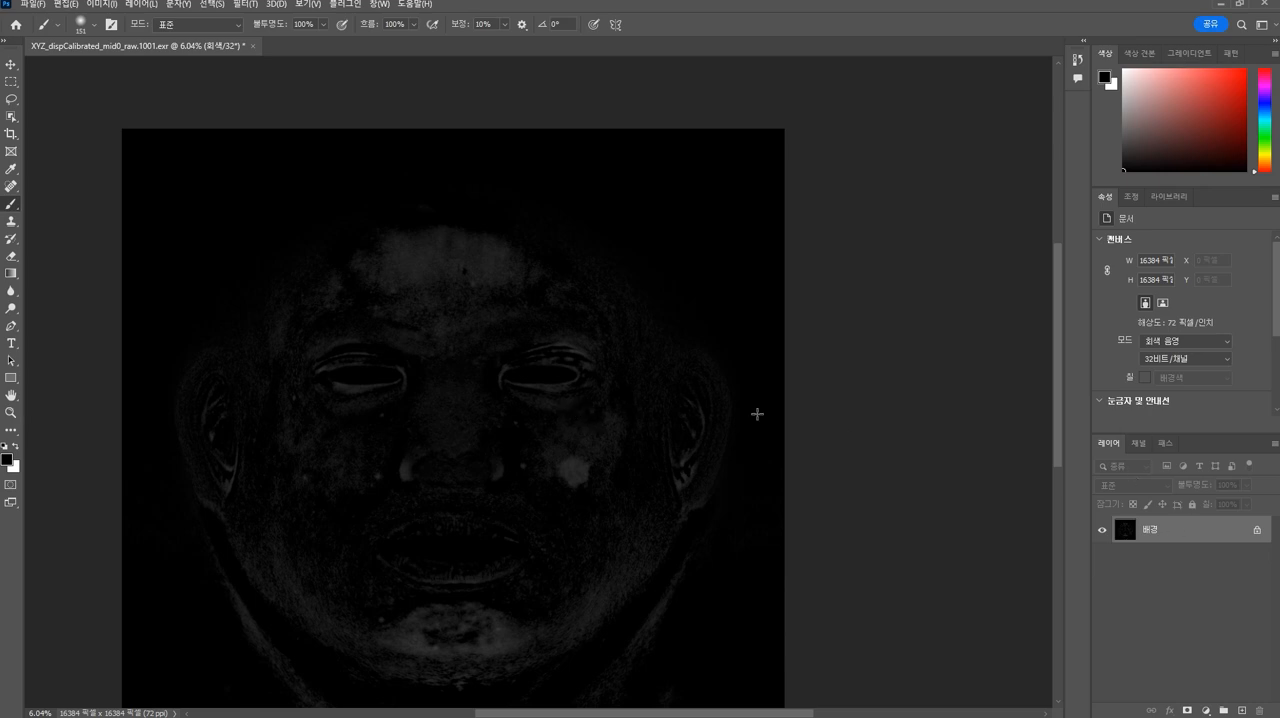
pyautogui.click(1137, 444)
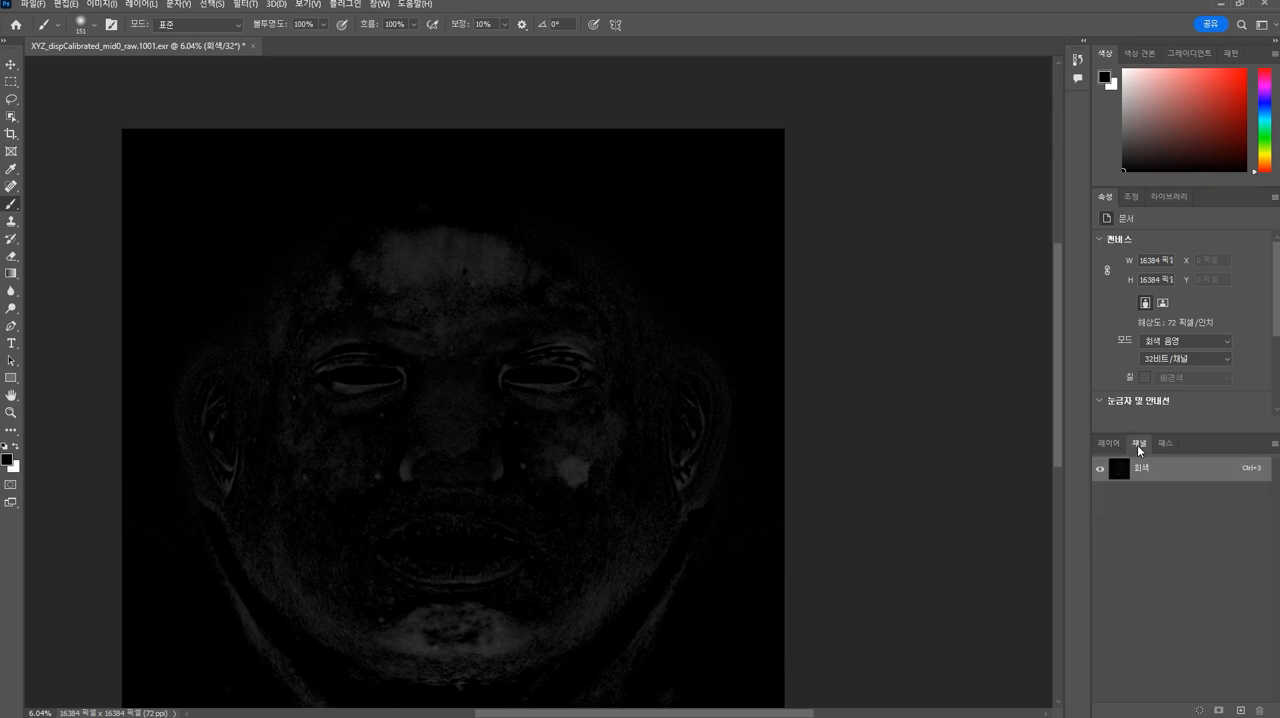
pyautogui.click(1117, 441)
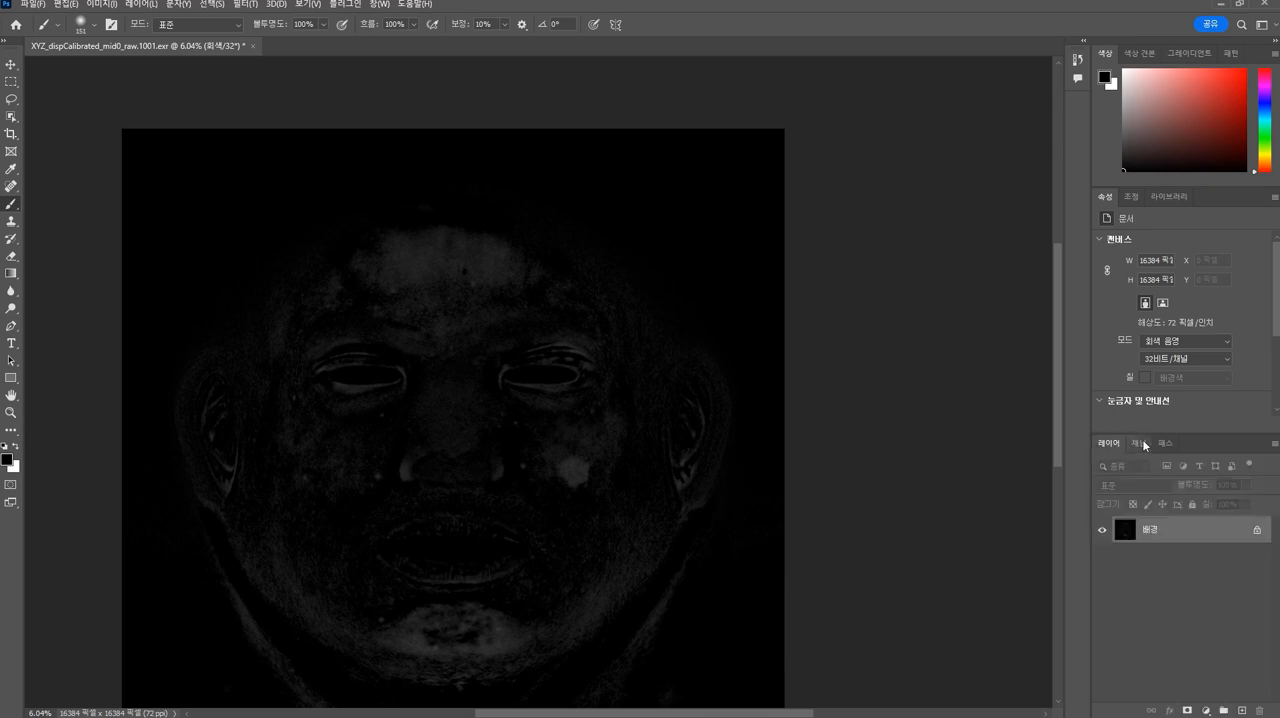
# - Add a Levels adjustment layer with its output black level set to 127, and bring up the overview of open windows
pyautogui.click(1131, 198)
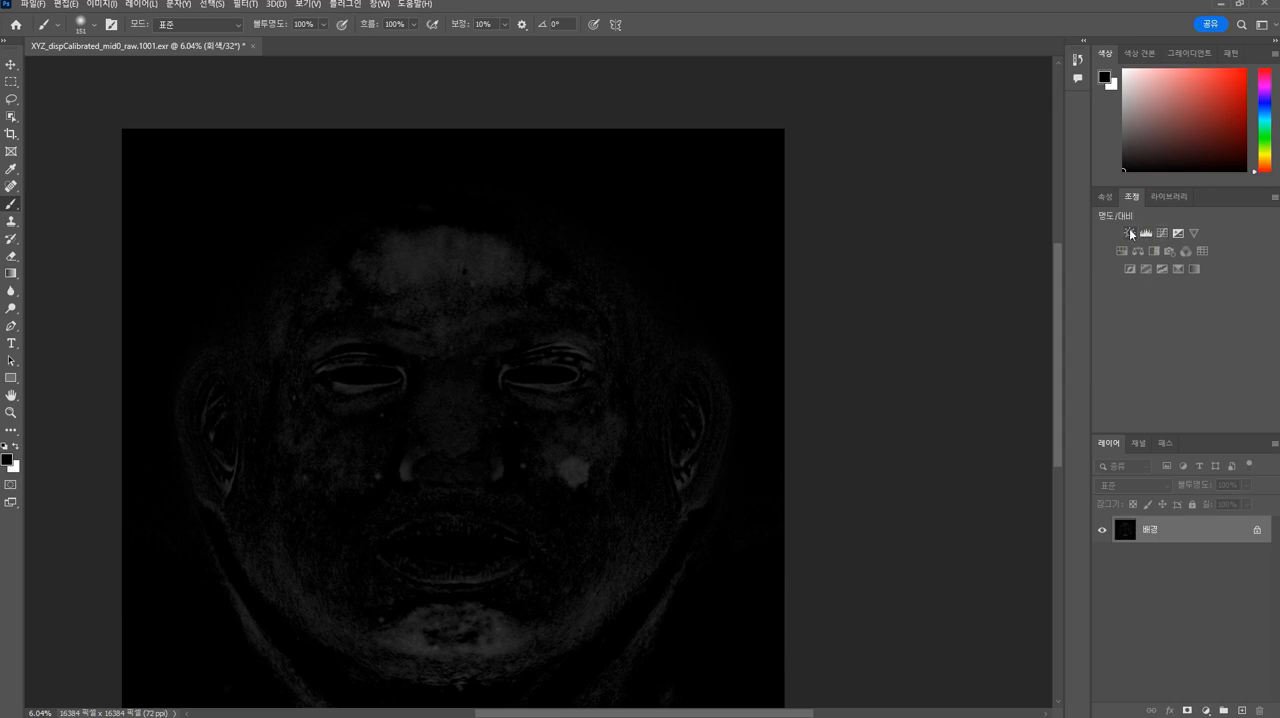
pyautogui.click(1145, 233)
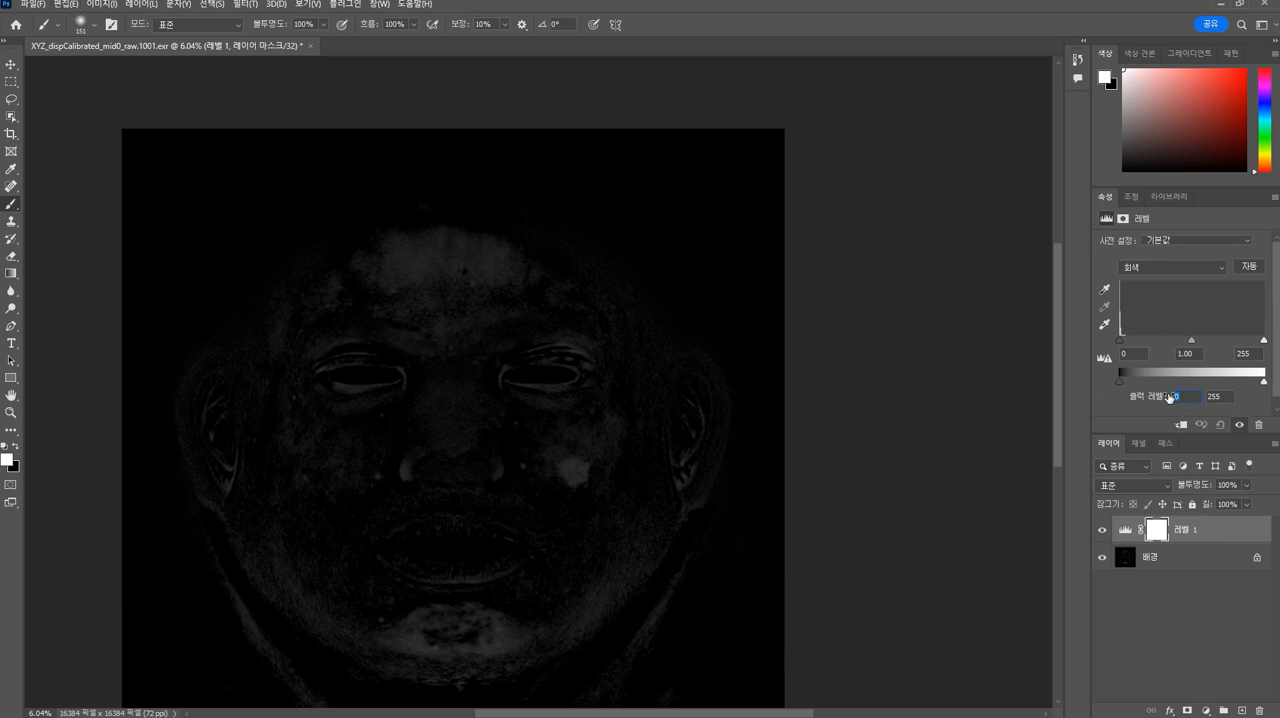
pyautogui.write('127')
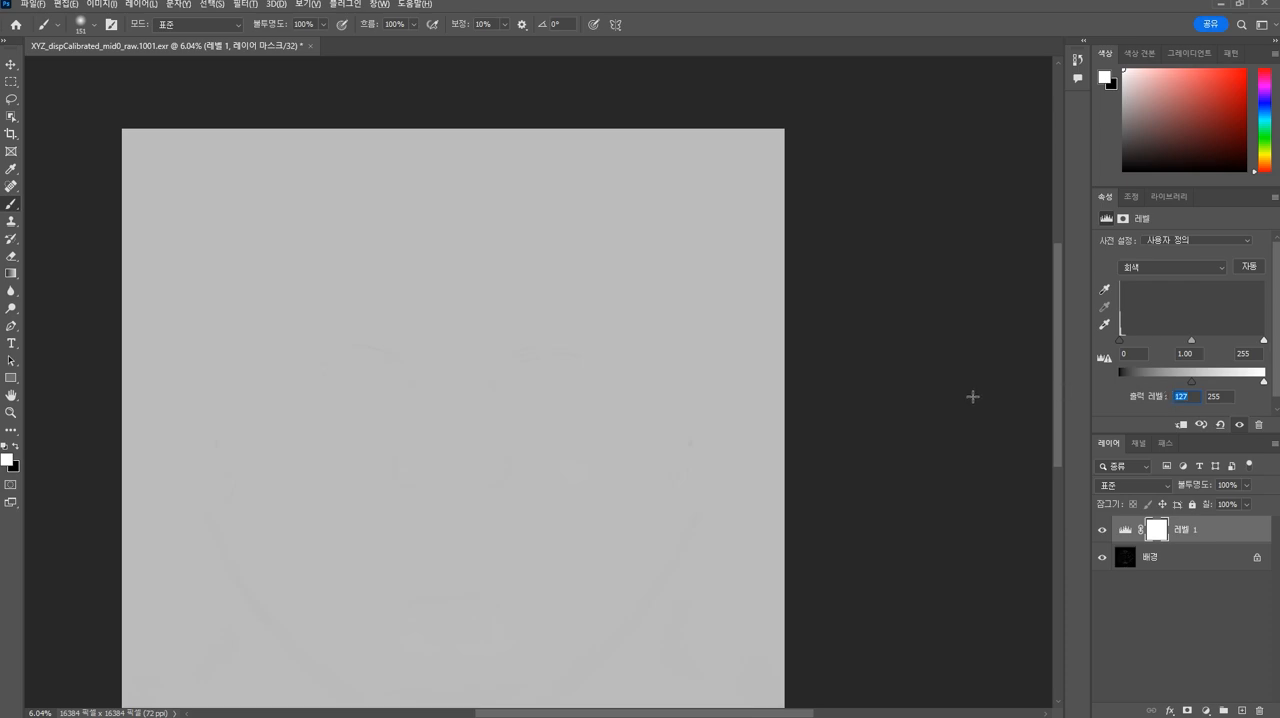
pyautogui.hotkey('alt', 'Tab')
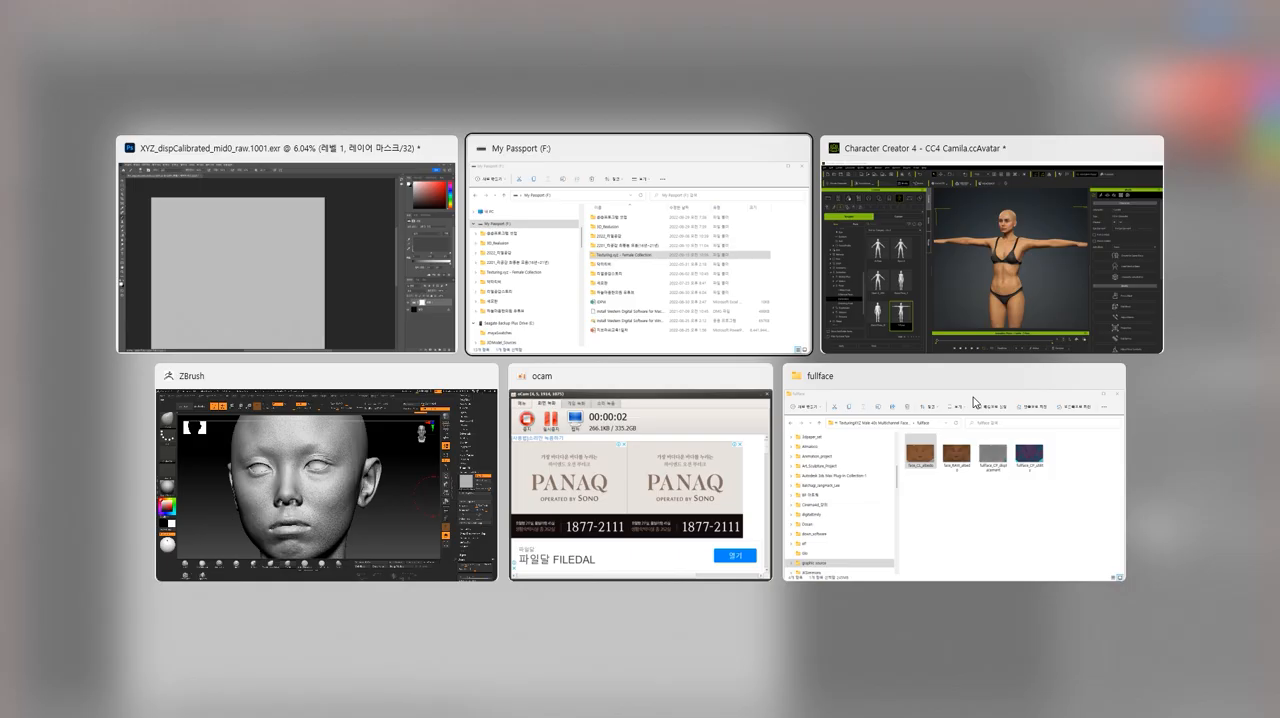
# - Switch to Microsoft Edge and search the web for "texturing xyz"
pyautogui.hotkey('alt', 'Tab')
pyautogui.hotkey('alt', 'Tab')
pyautogui.hotkey('alt', 'Tab')
pyautogui.hotkey('alt', 'Tab')
pyautogui.hotkey('alt', 'Tab')
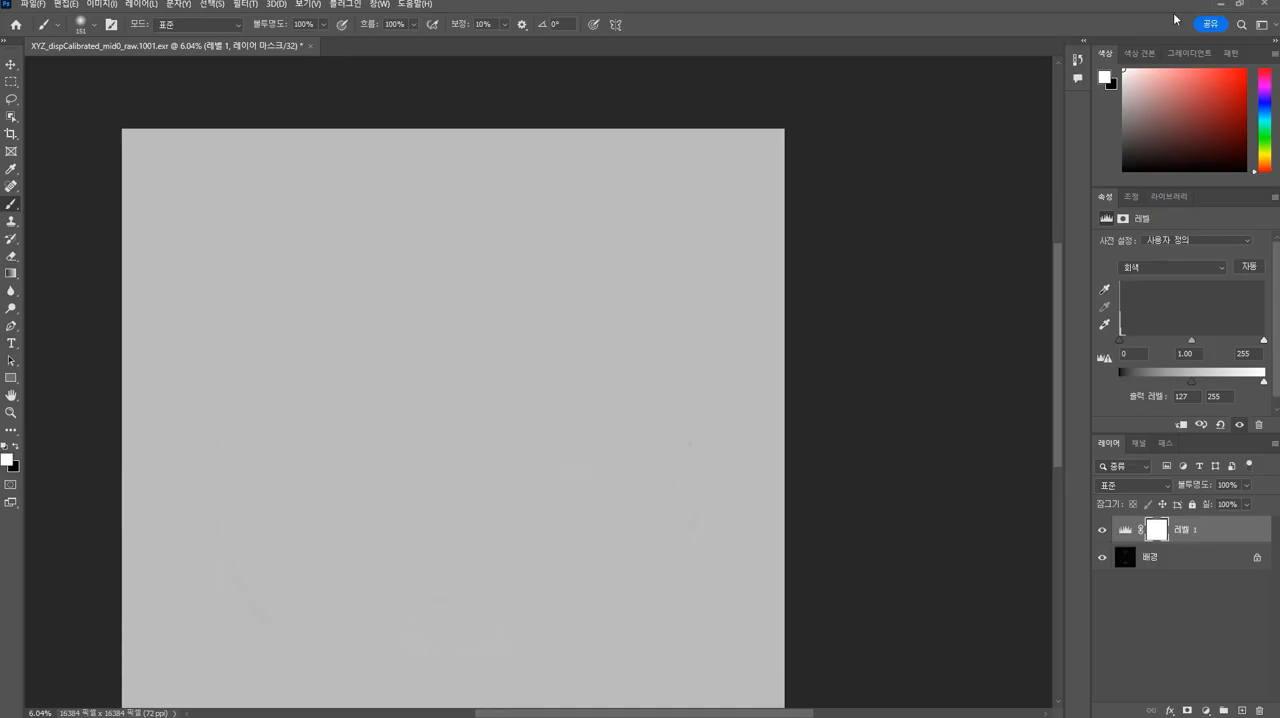
pyautogui.click(1218, 6)
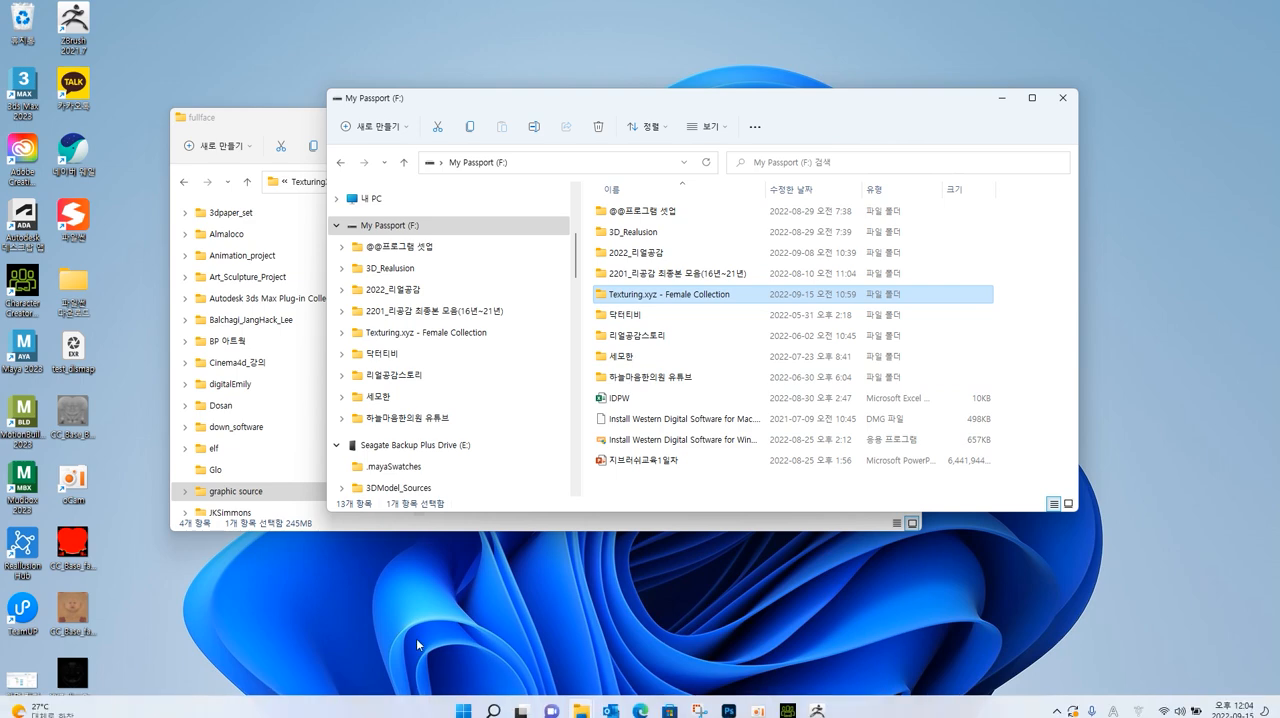
pyautogui.click(640, 706)
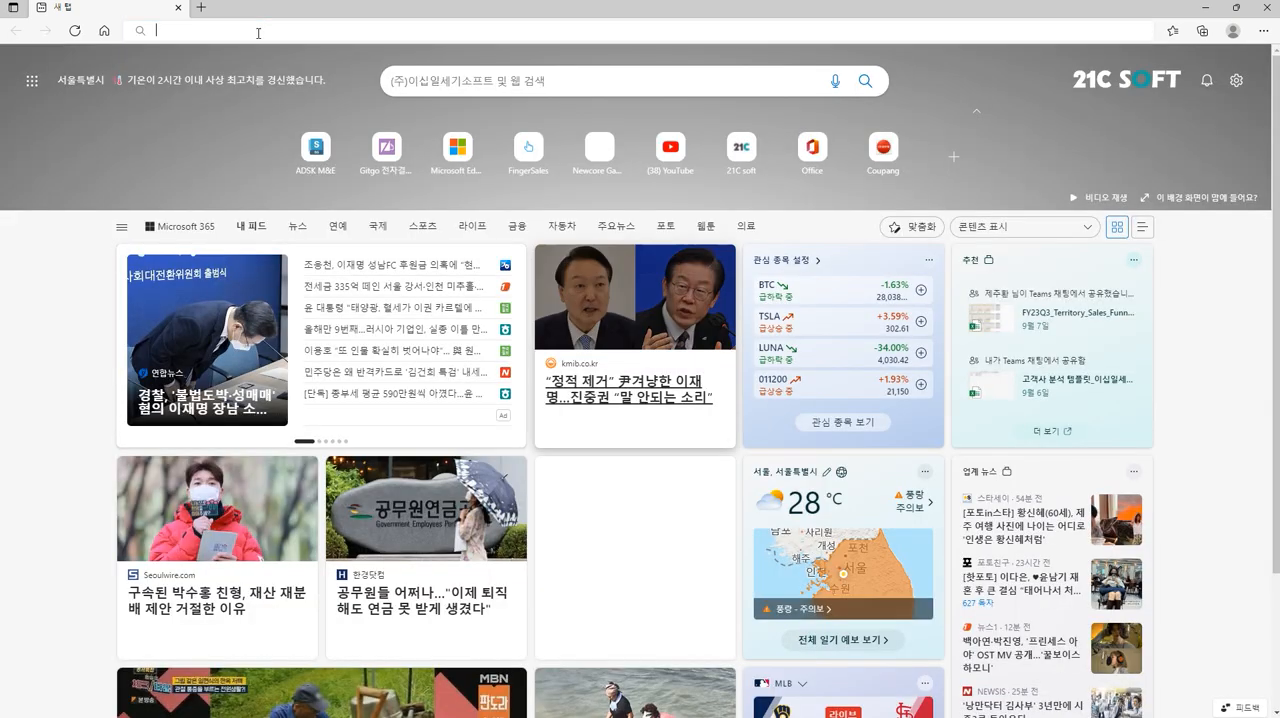
pyautogui.click(258, 32)
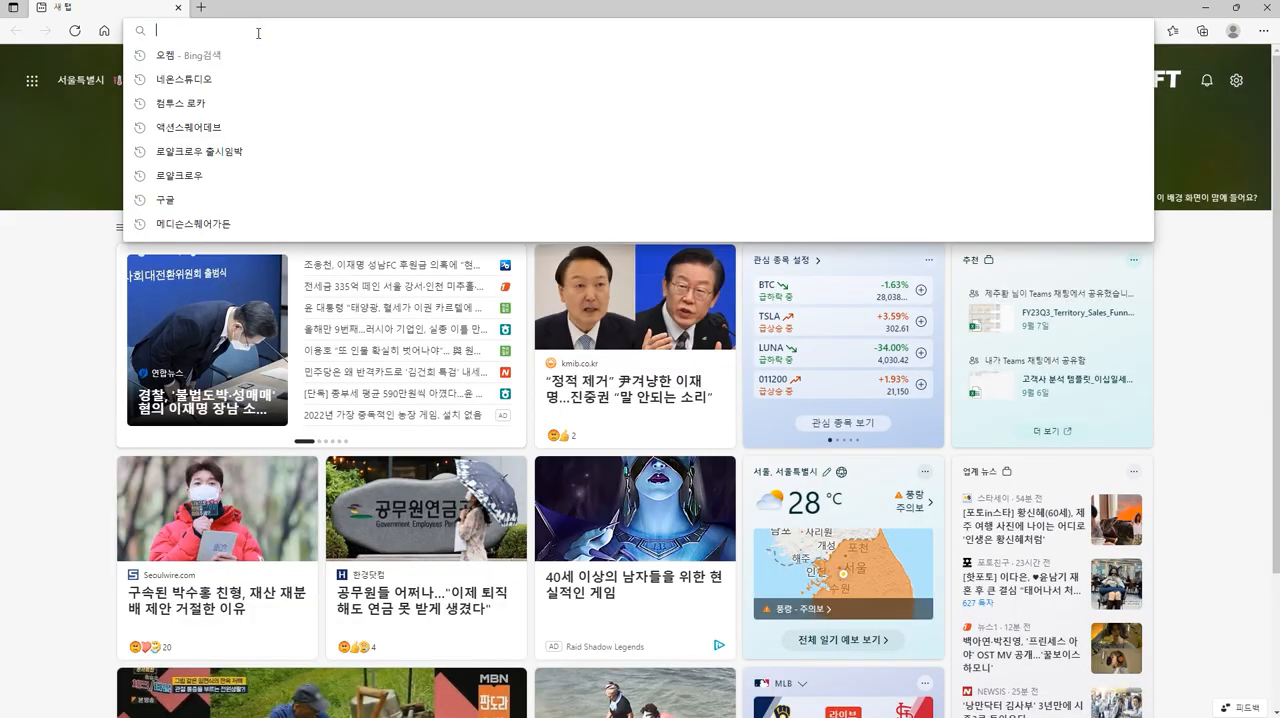
pyautogui.write('Texturing')
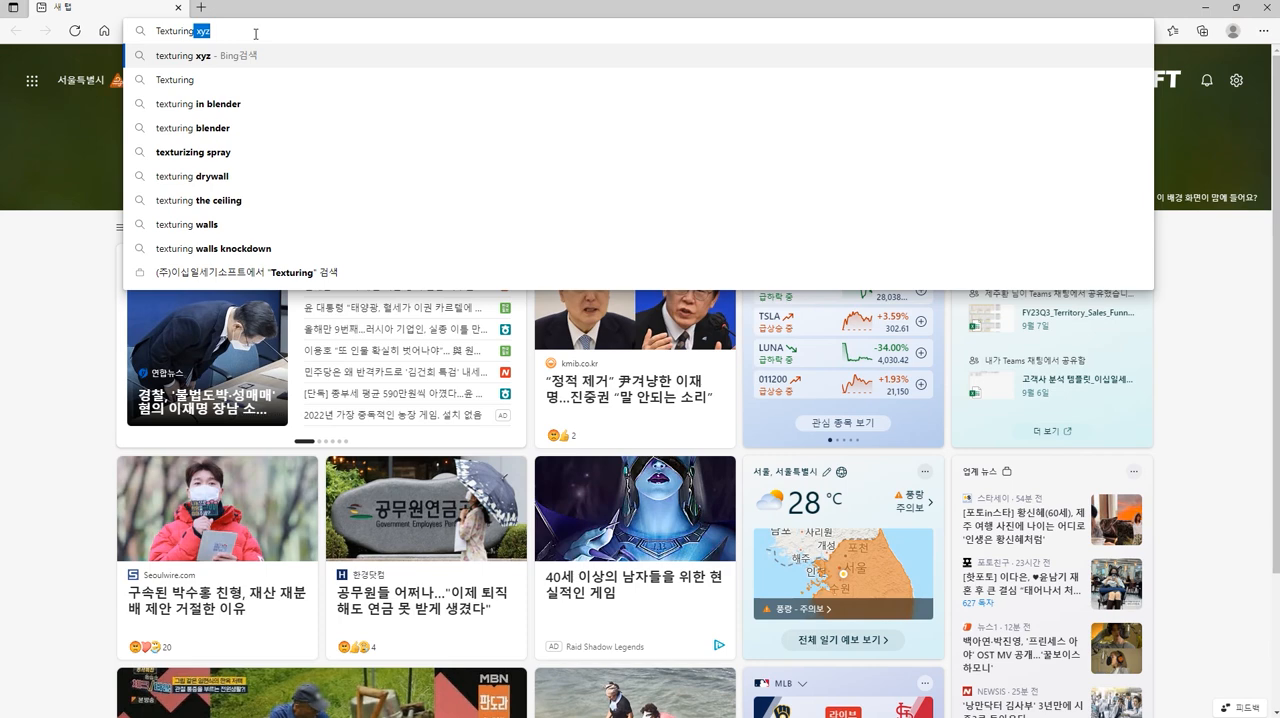
pyautogui.press('BackSpace')
pyautogui.write('x')
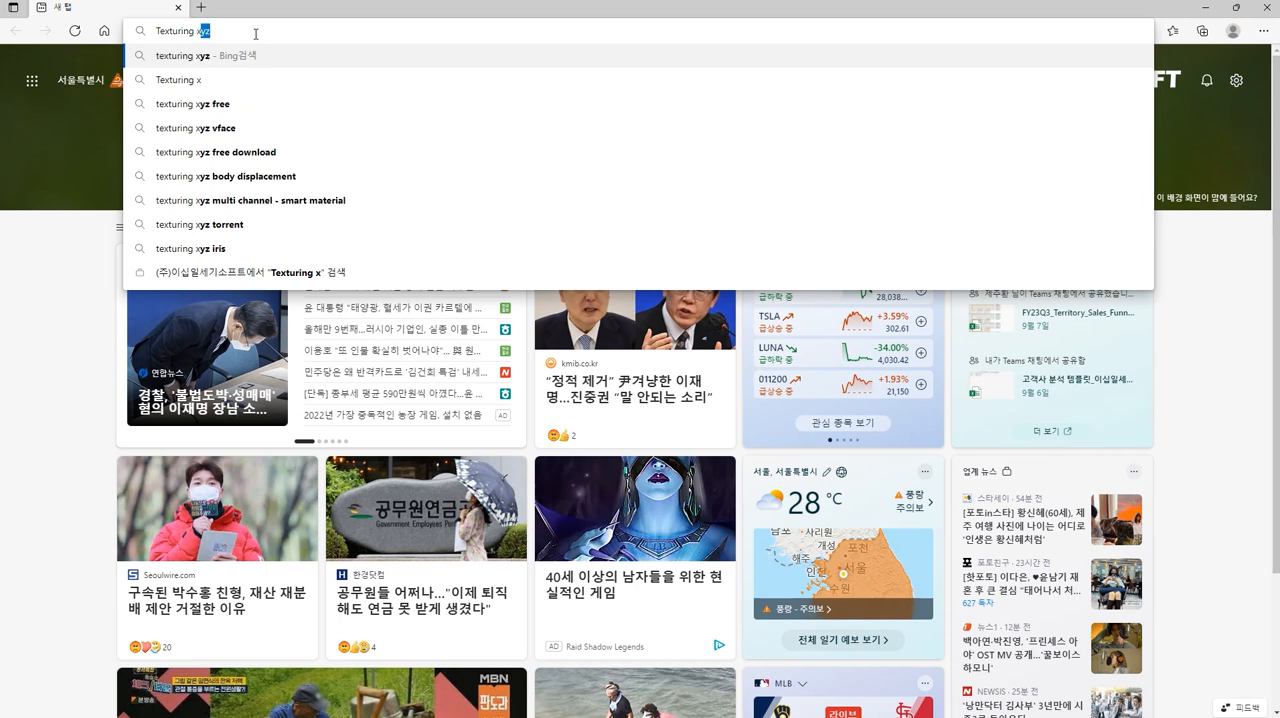
pyautogui.press('Return')
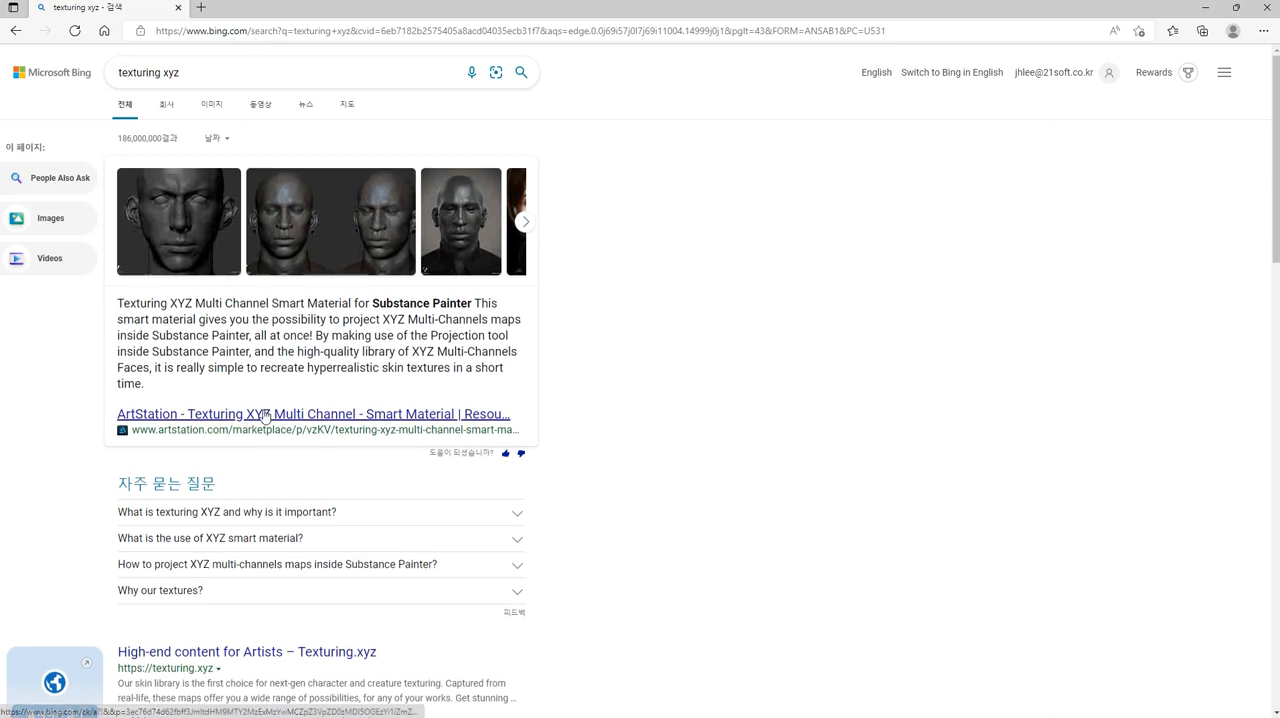
# - Open the Texturing.xyz website from the search results and browse its VFace head collection
pyautogui.scroll(-4, 180, 315)
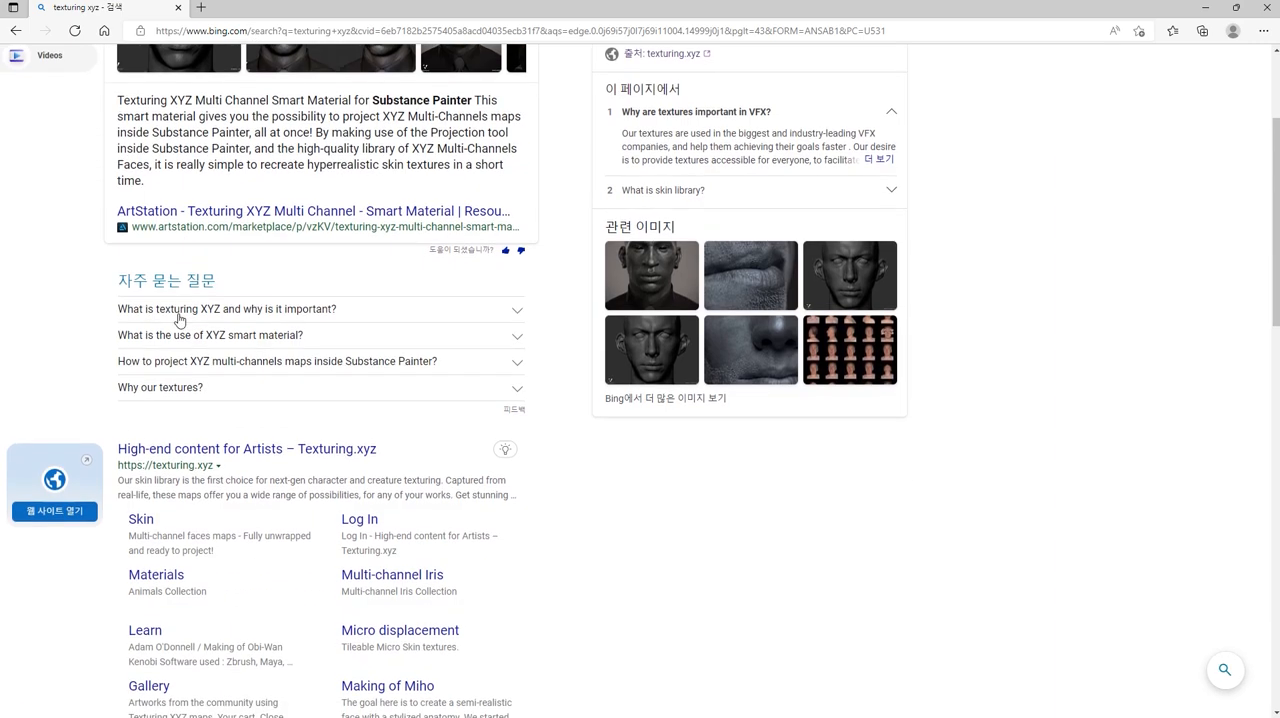
pyautogui.click(183, 252)
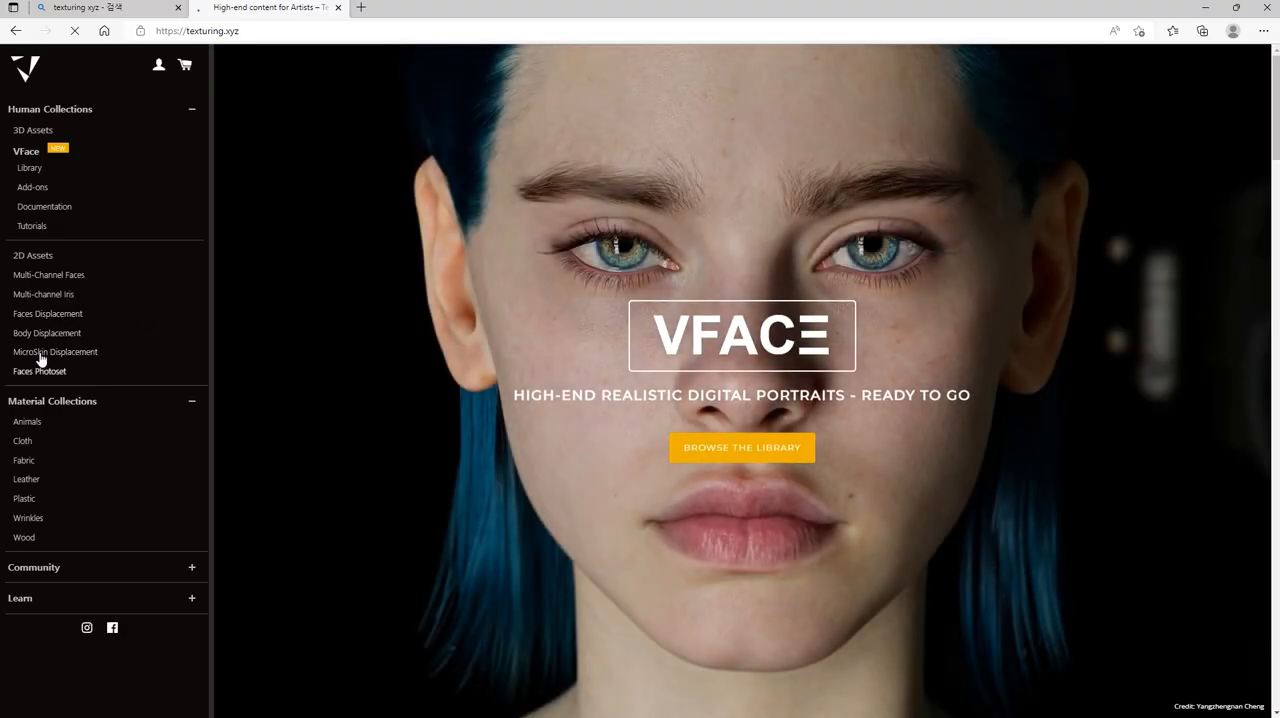
pyautogui.click(31, 160)
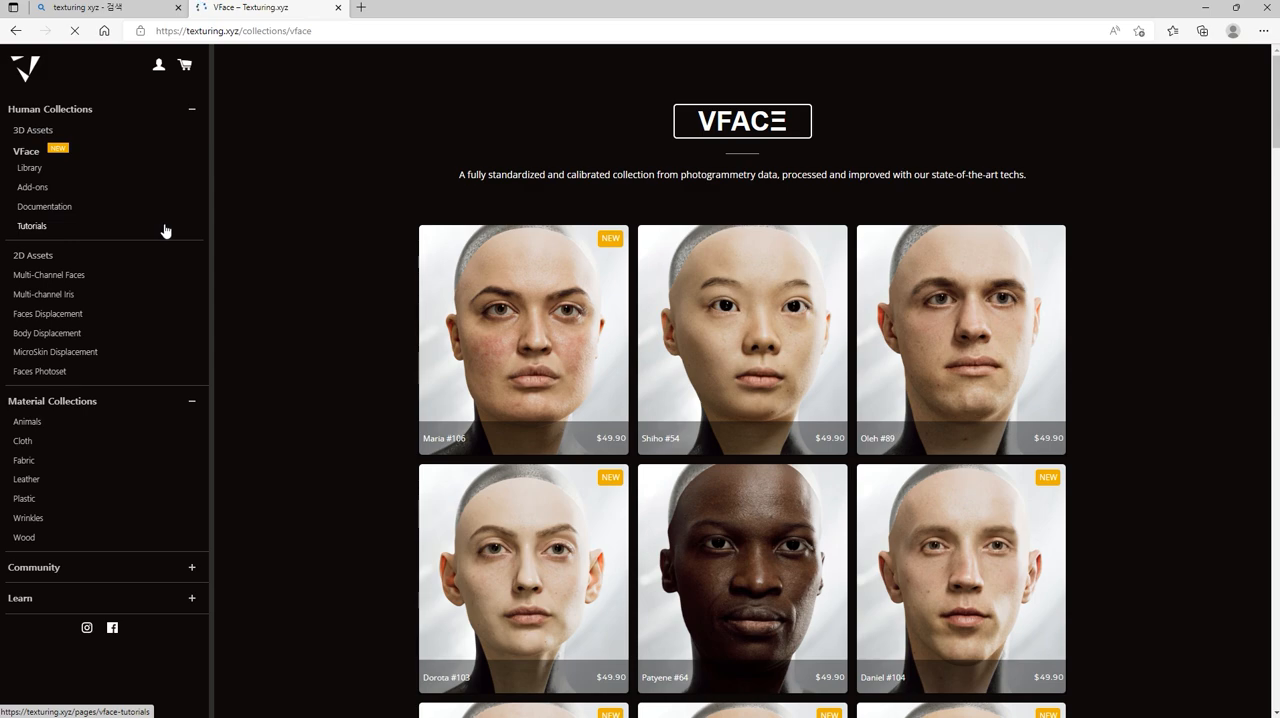
pyautogui.scroll(-3, 397, 357)
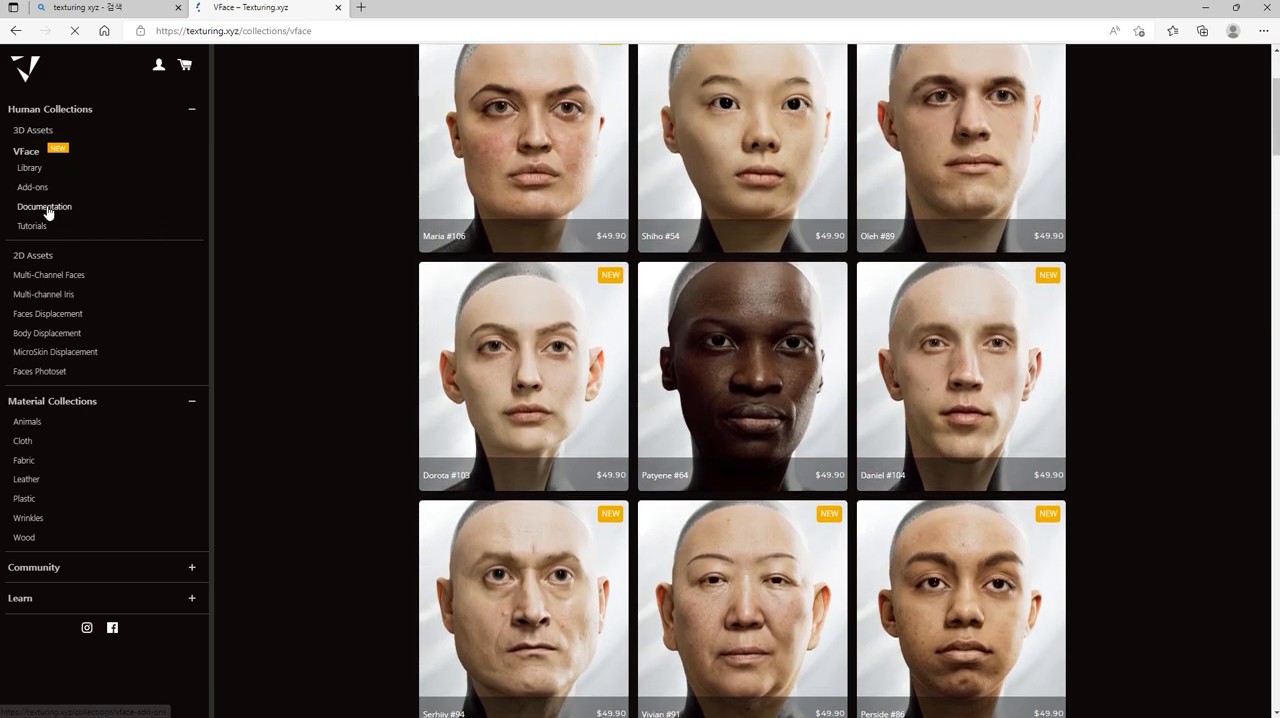
# - Open the VFace documentation and look through its list of ZBrush, wrap and texture transfer articles
pyautogui.click(44, 206)
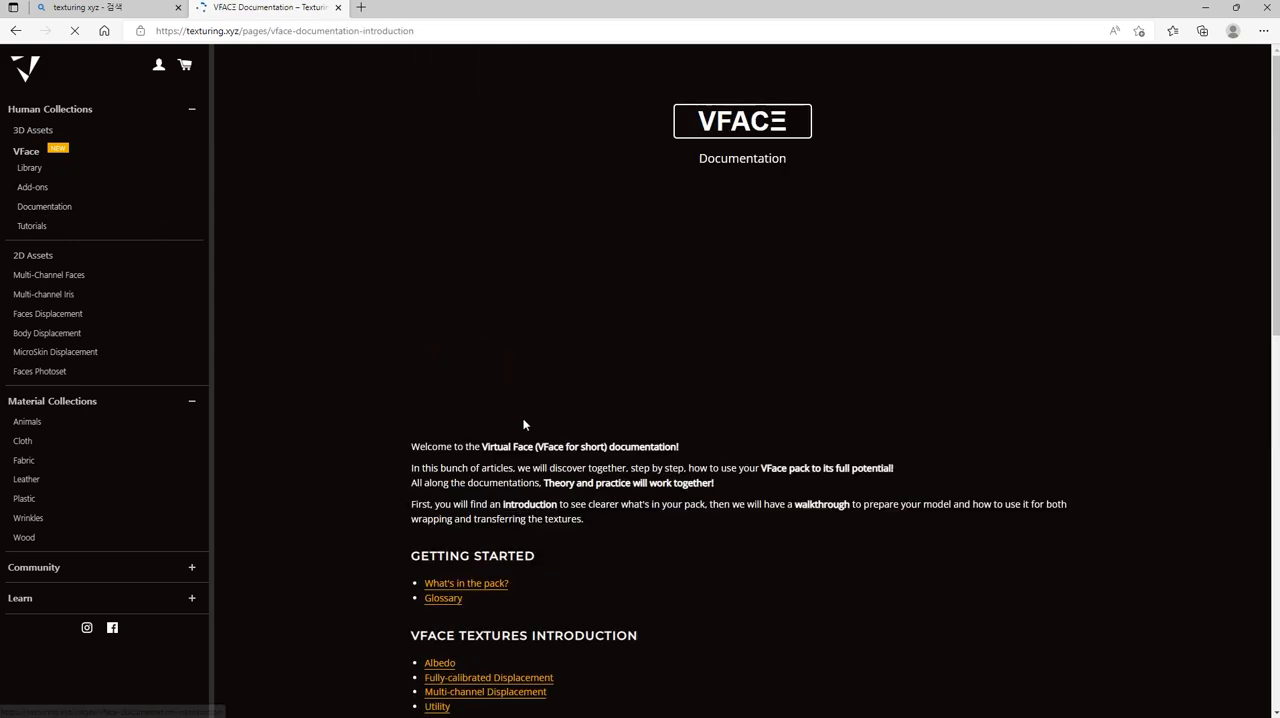
pyautogui.scroll(-3, 528, 420)
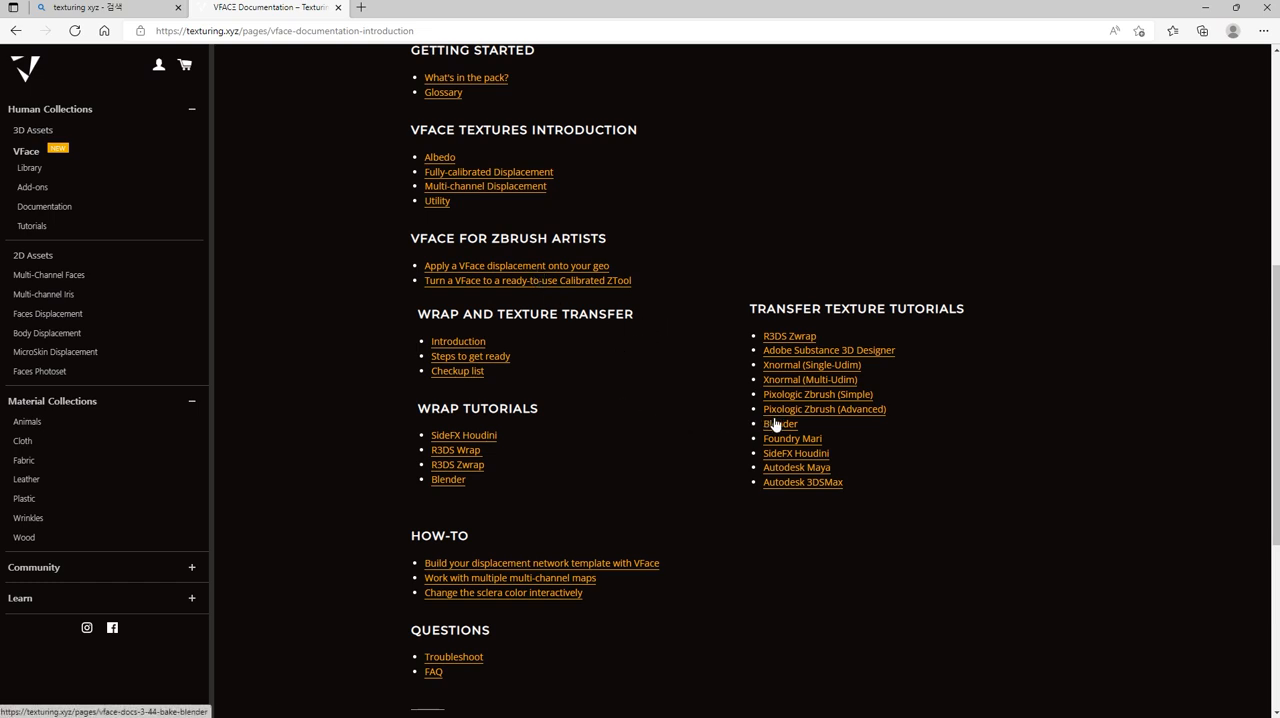
pyautogui.scroll(-1, 545, 497)
pyautogui.scroll(-1, 555, 487)
pyautogui.scroll(3, 560, 486)
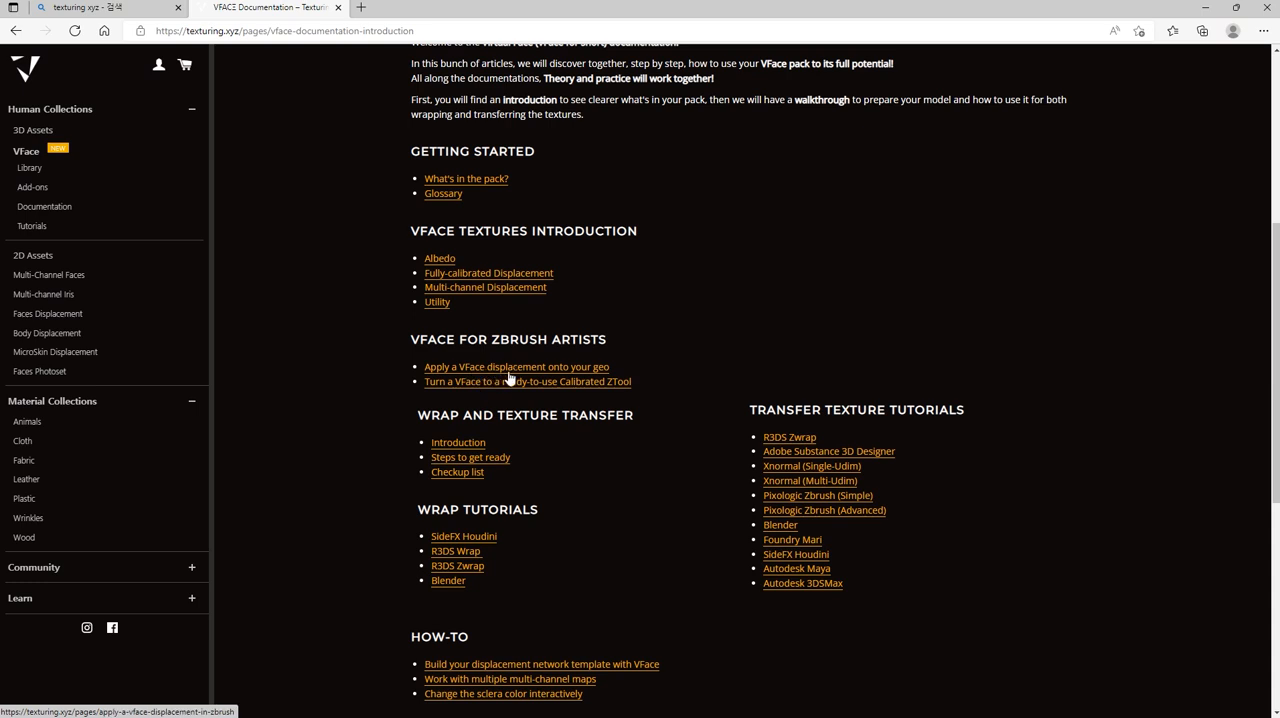
# - Look through the article on turning a VFace into a ready-to-use Calibrated ZTool, and return to the documentation list
pyautogui.click(563, 388)
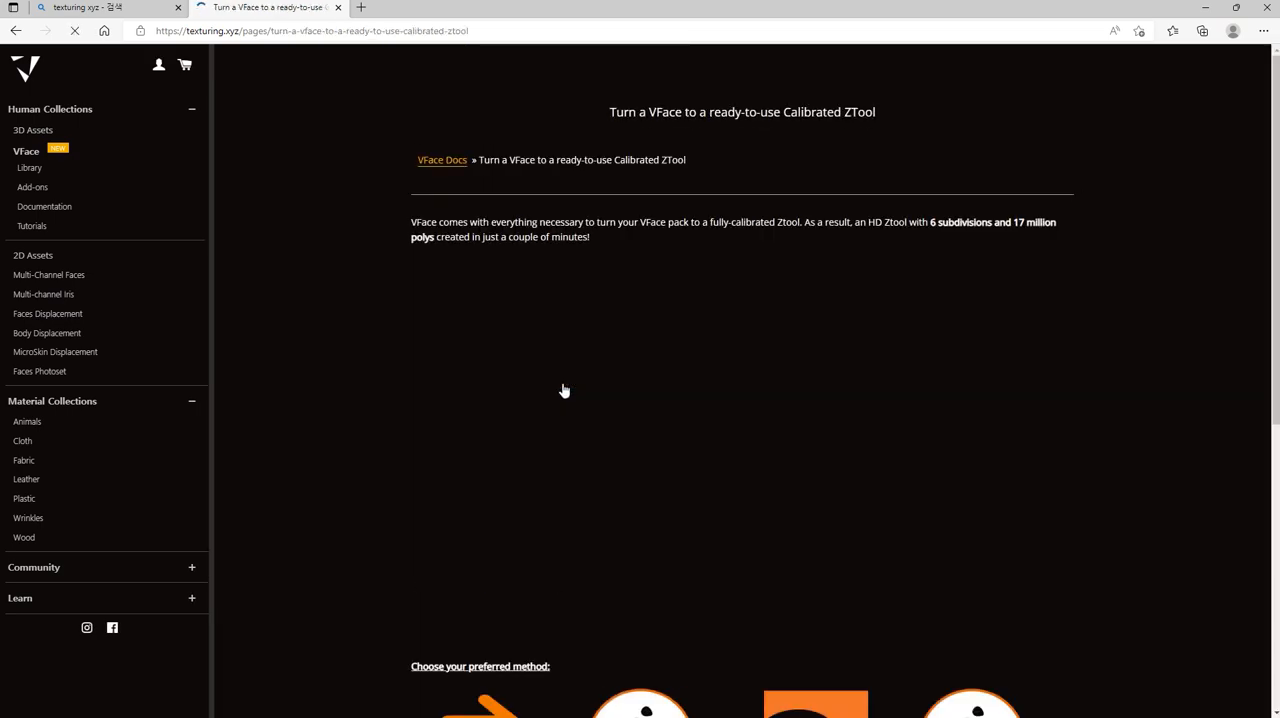
pyautogui.scroll(-3, 562, 388)
pyautogui.scroll(3, 562, 388)
pyautogui.scroll(-5, 561, 388)
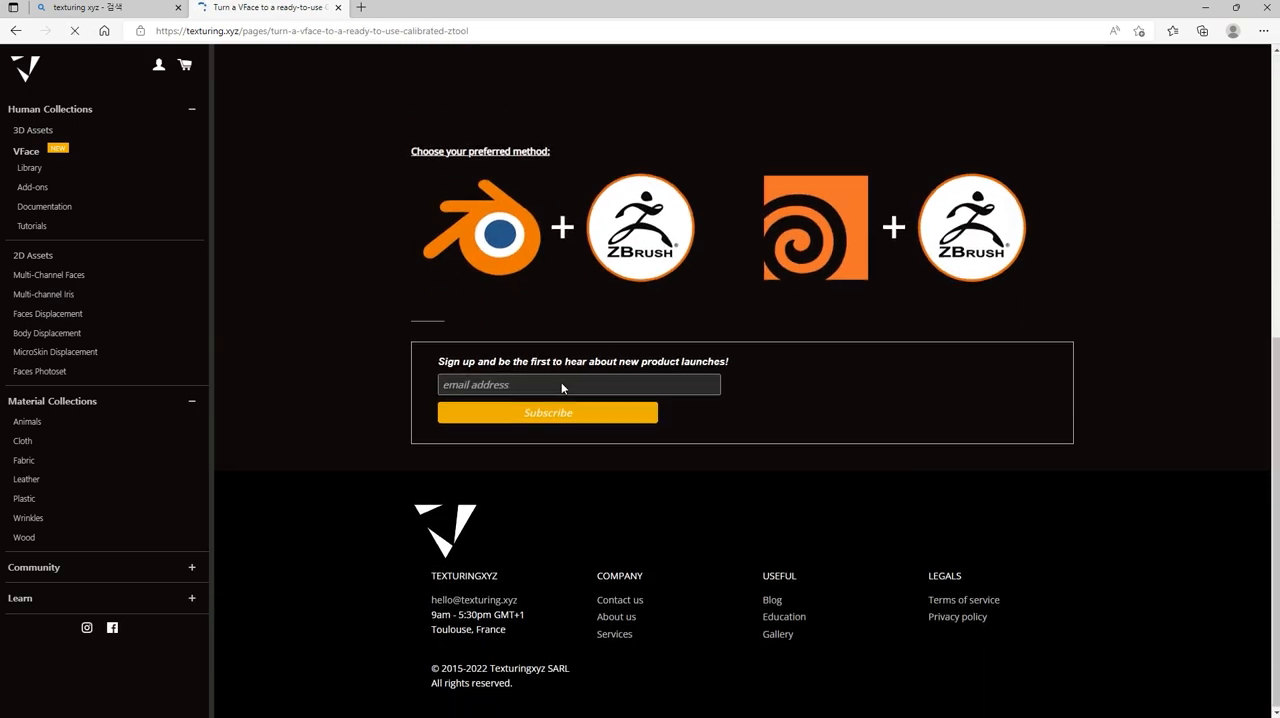
pyautogui.scroll(4, 560, 384)
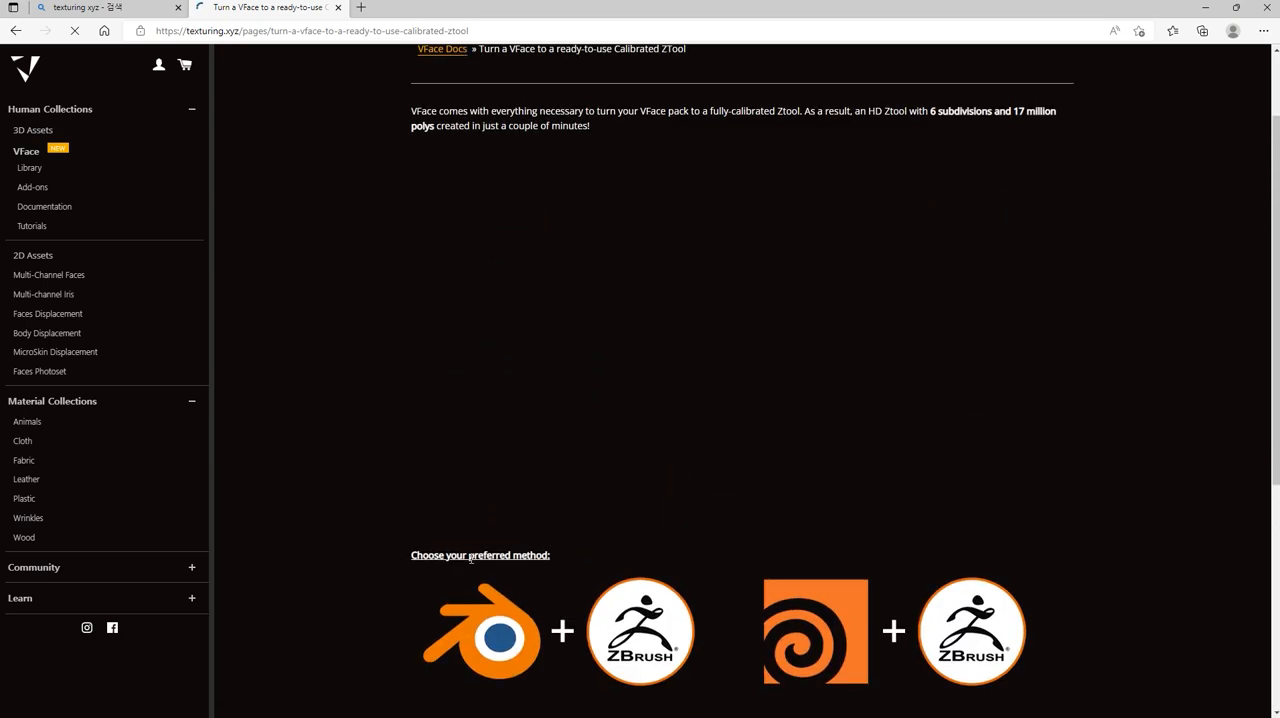
pyautogui.scroll(1, 550, 575)
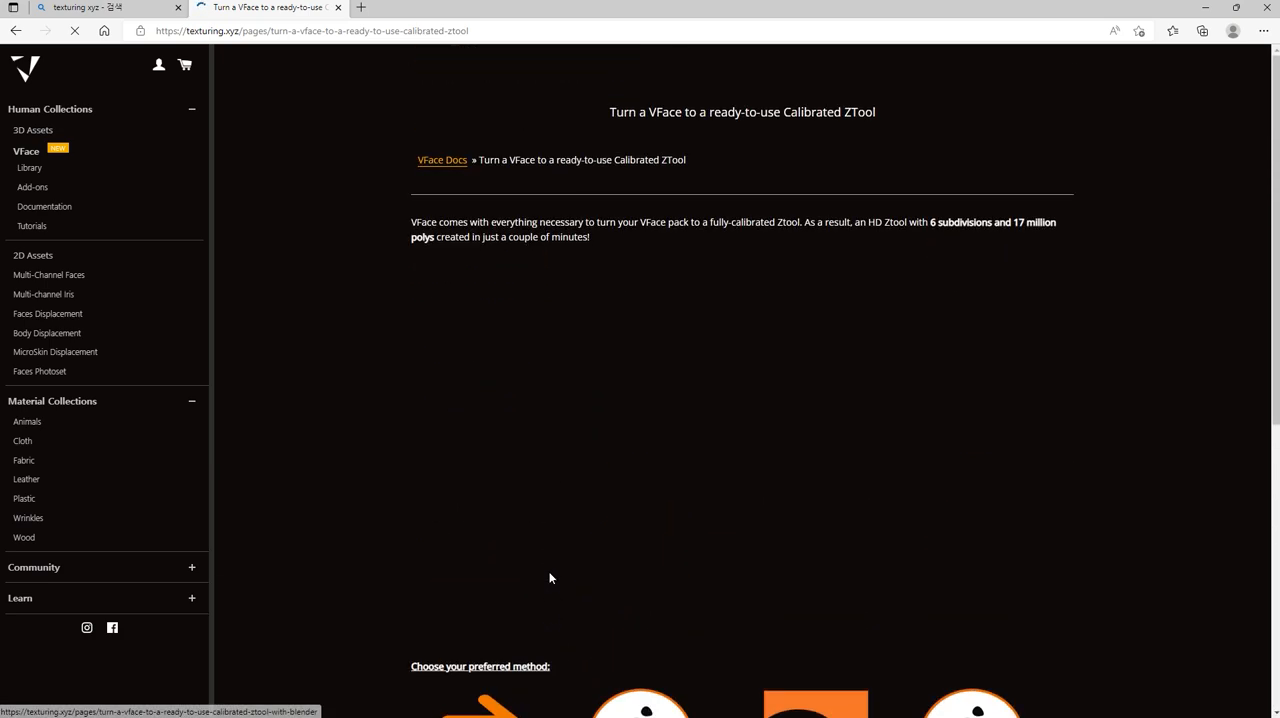
pyautogui.scroll(-4, 548, 563)
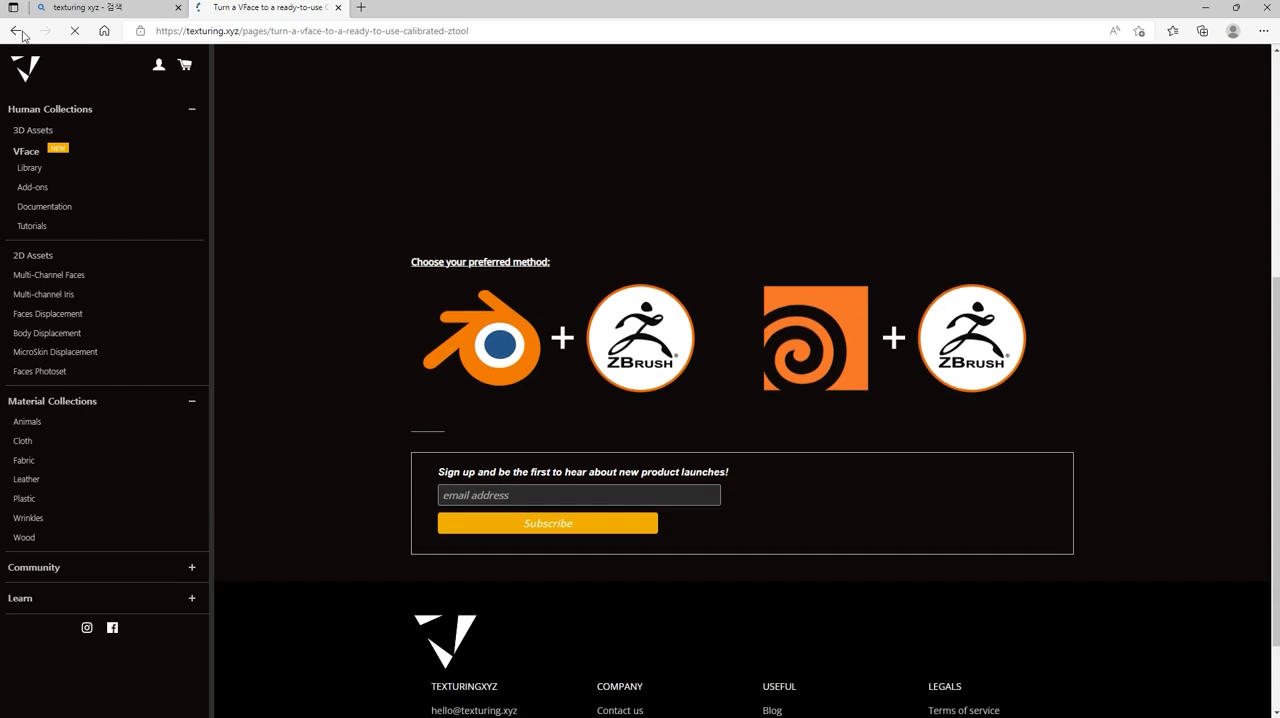
pyautogui.click(27, 34)
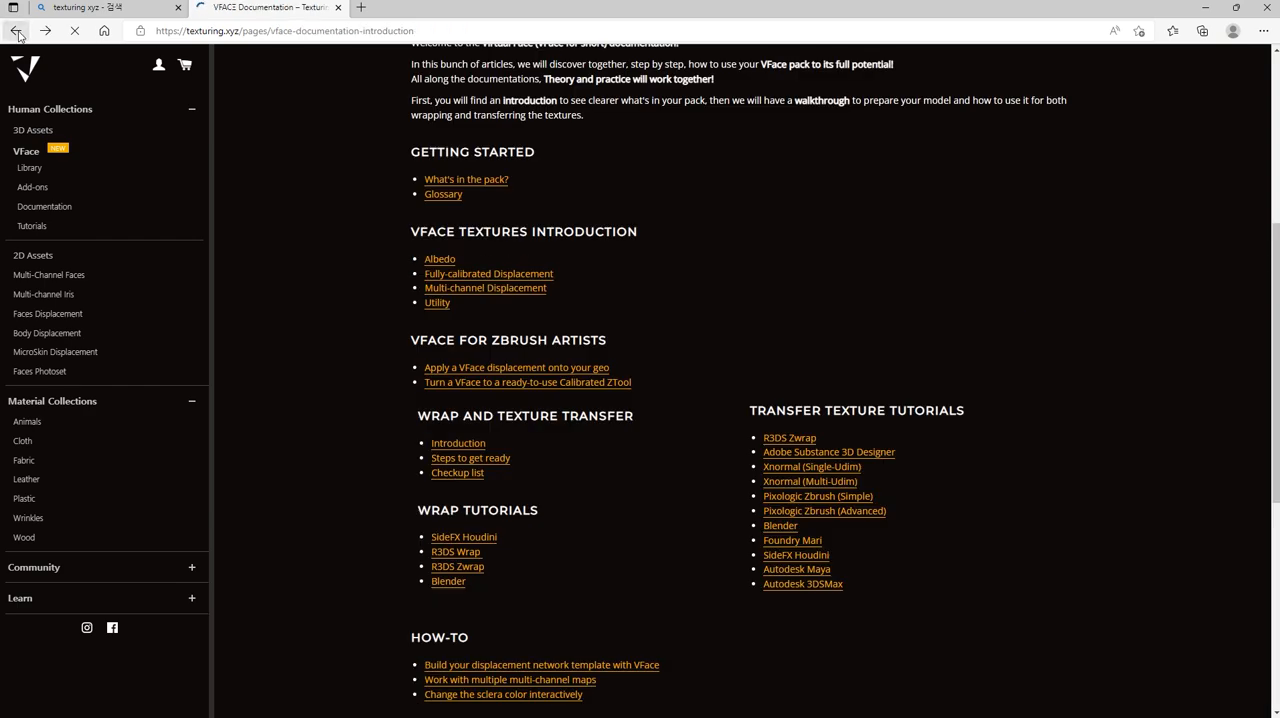
# - Open the guide on applying a VFace displacement in ZBrush and read the workflow of its Photoshop method
pyautogui.click(463, 374)
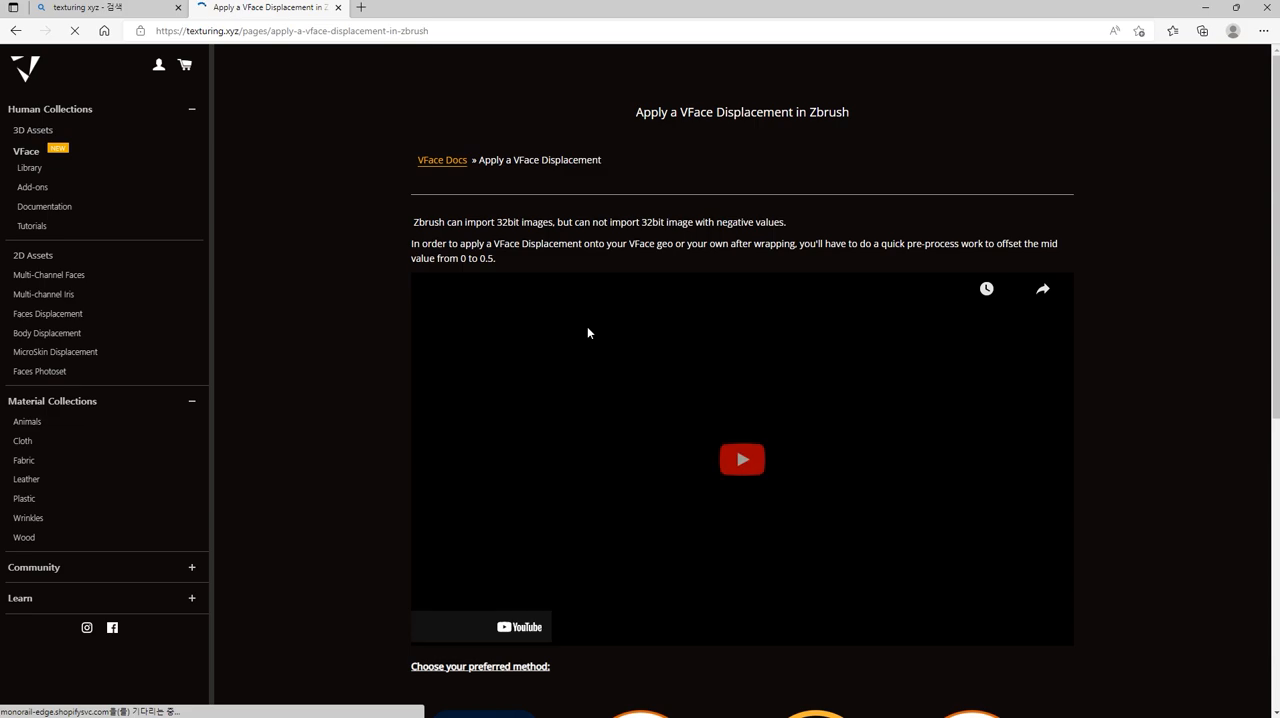
pyautogui.scroll(-5, 587, 326)
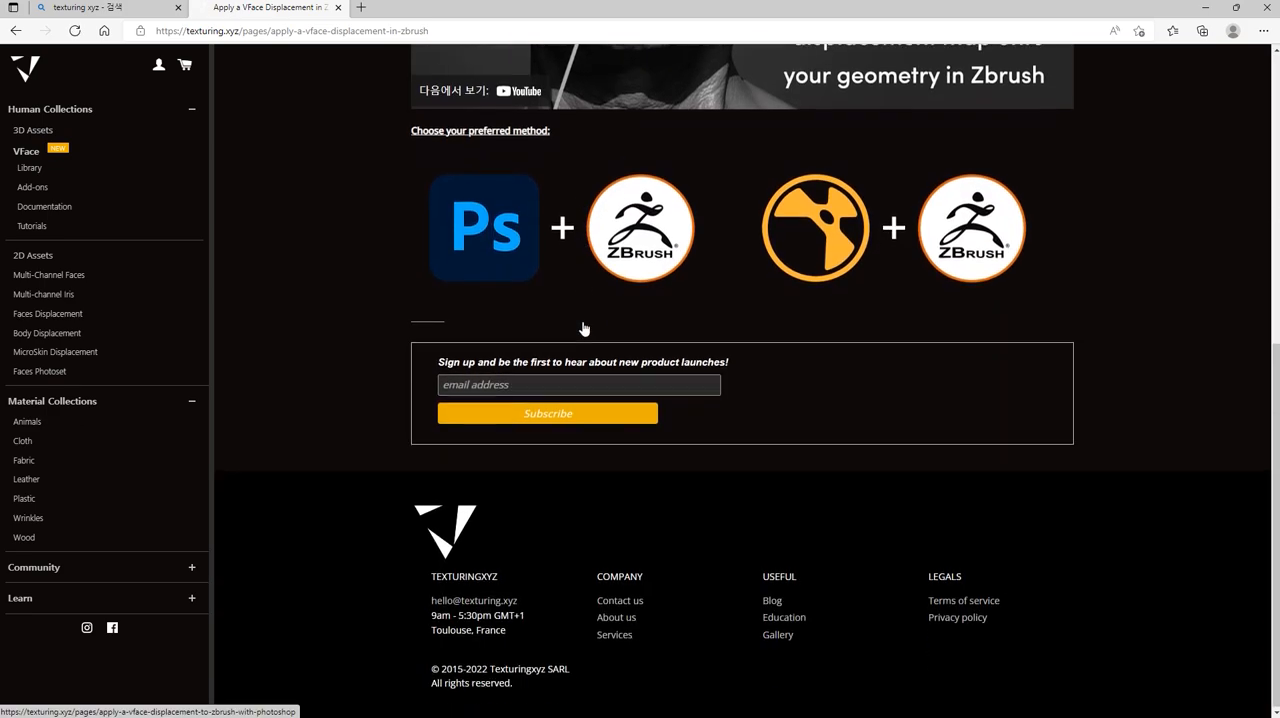
pyautogui.click(590, 250)
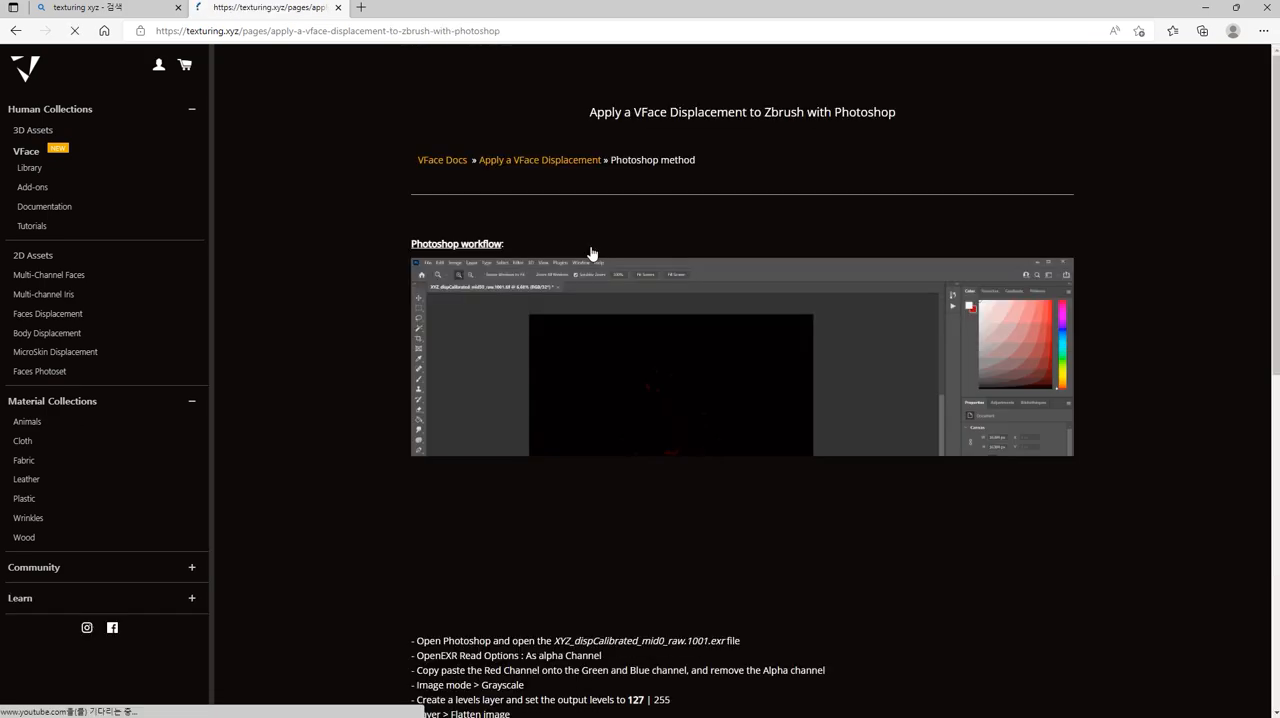
pyautogui.scroll(-4, 540, 346)
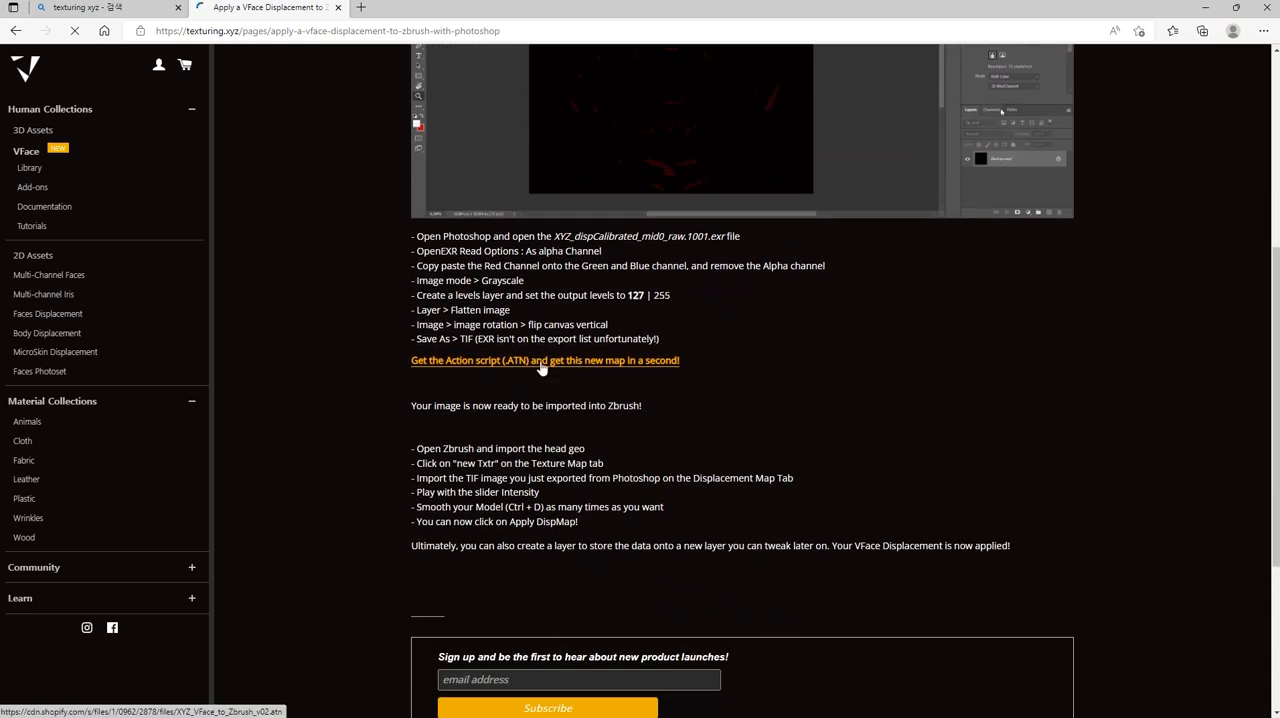
pyautogui.scroll(3, 581, 309)
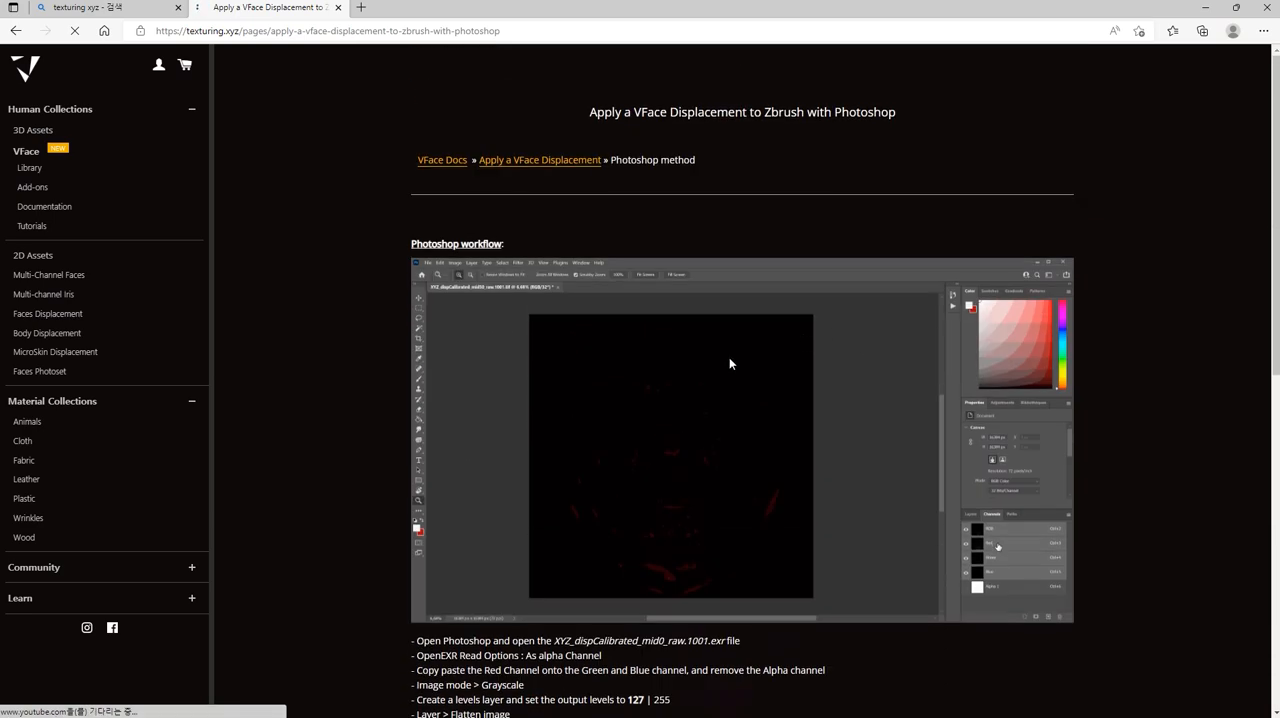
pyautogui.scroll(-3, 715, 395)
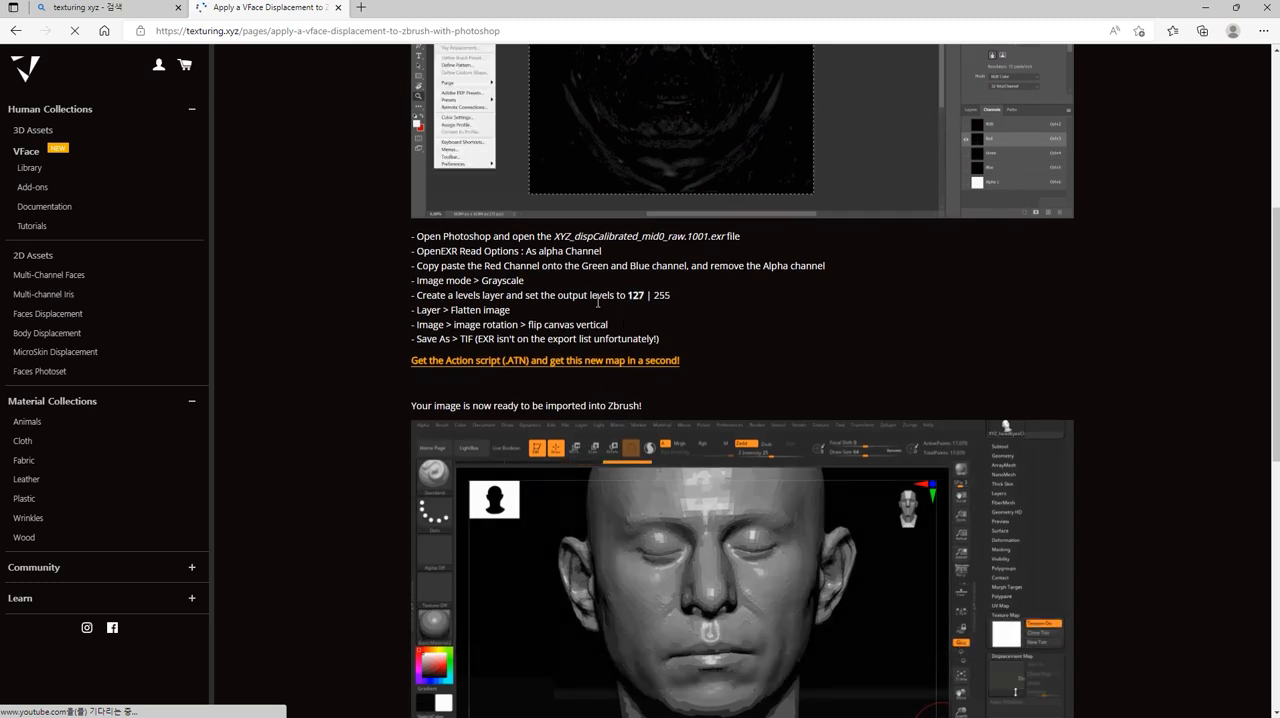
# - Switch to Photoshop and flatten the displacement map, merging the Levels adjustment layer into the background
pyautogui.hotkey('alt', 'Tab')
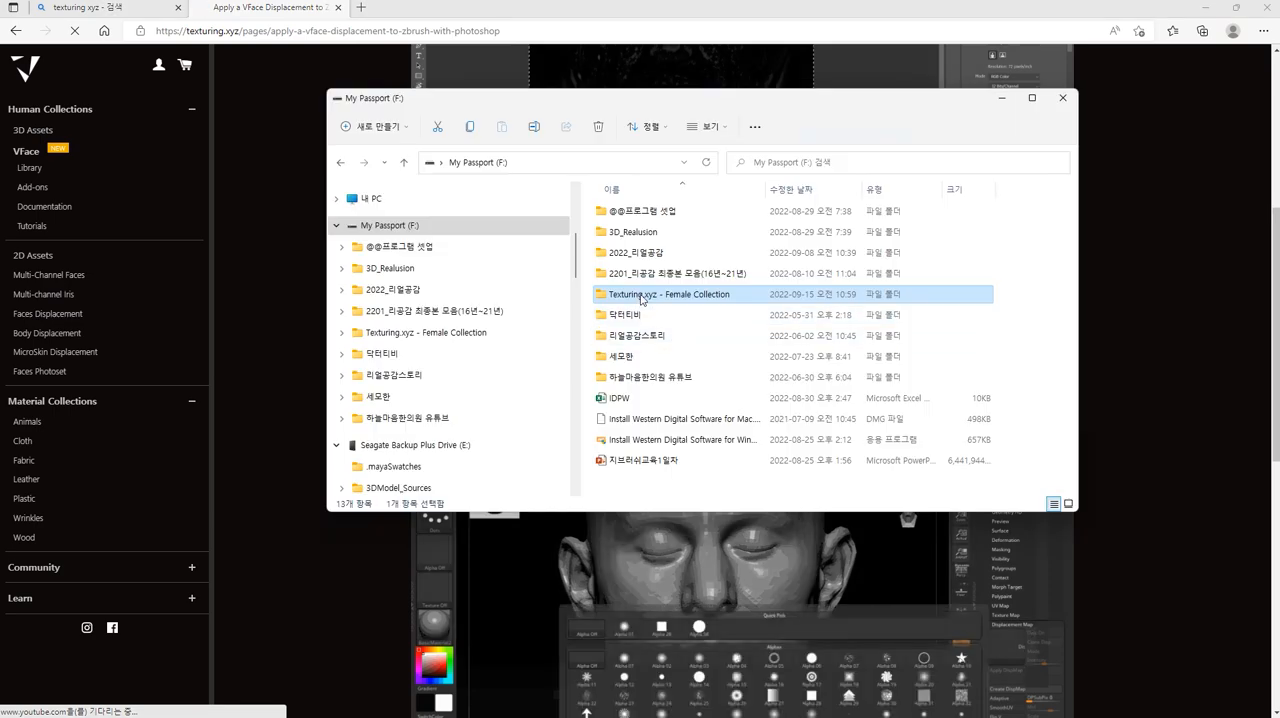
pyautogui.hotkey('alt', 'Tab')
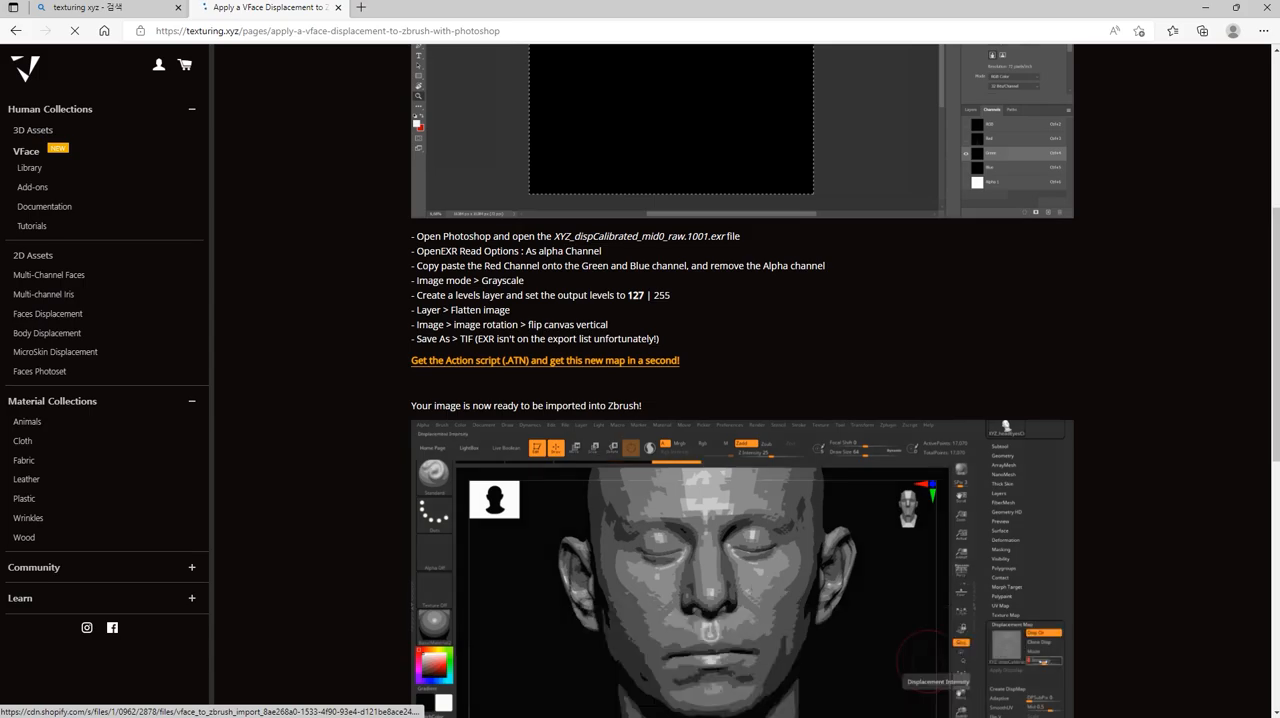
pyautogui.hotkey('alt', 'Tab')
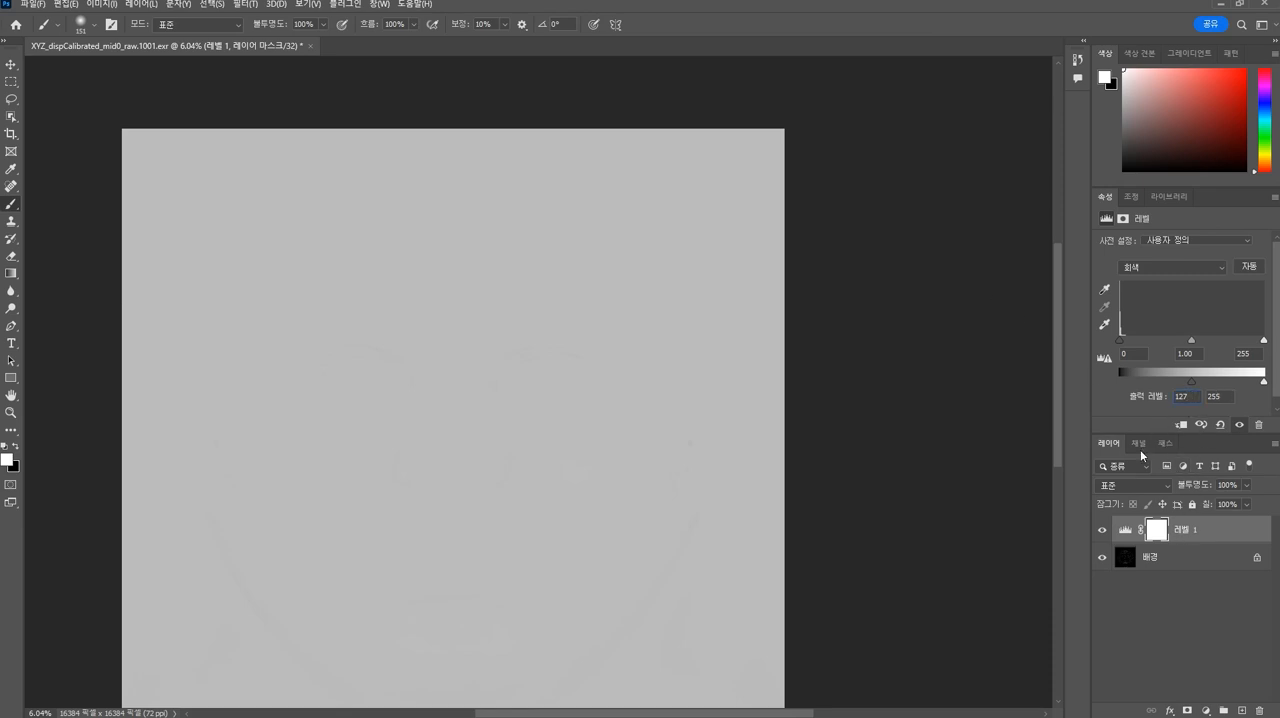
pyautogui.rightClick(1167, 533)
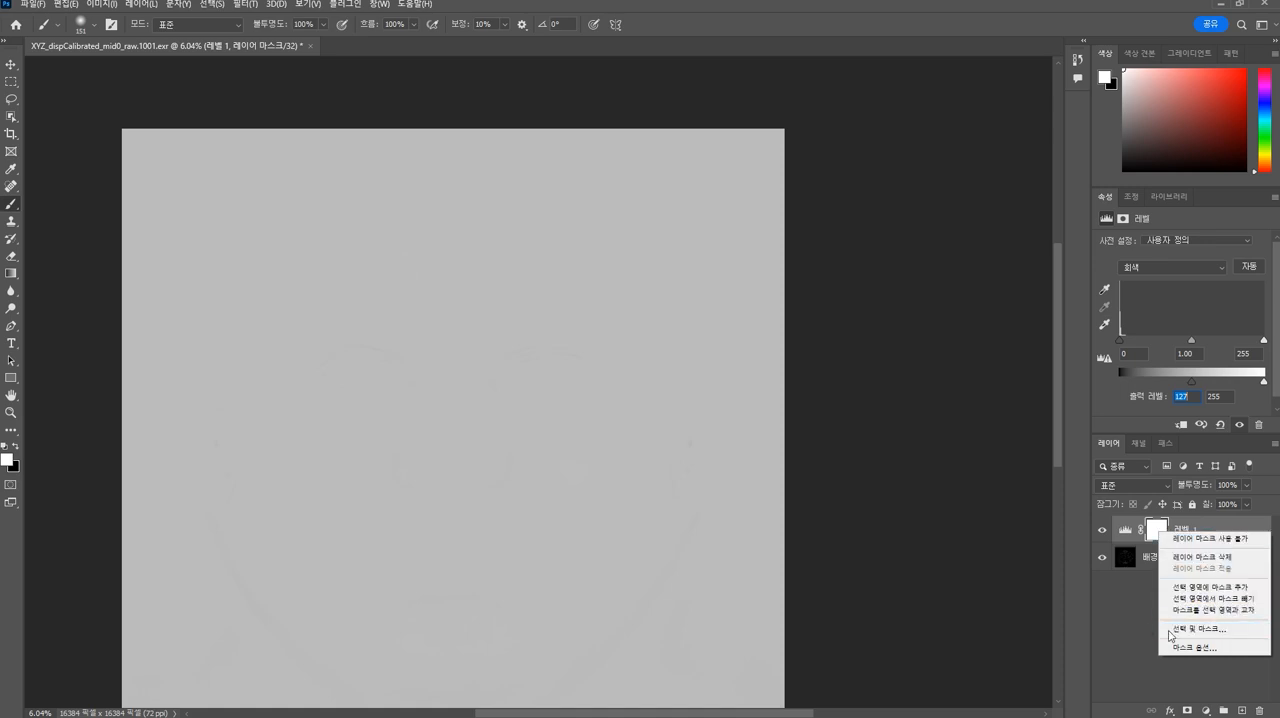
pyautogui.rightClick(1124, 530)
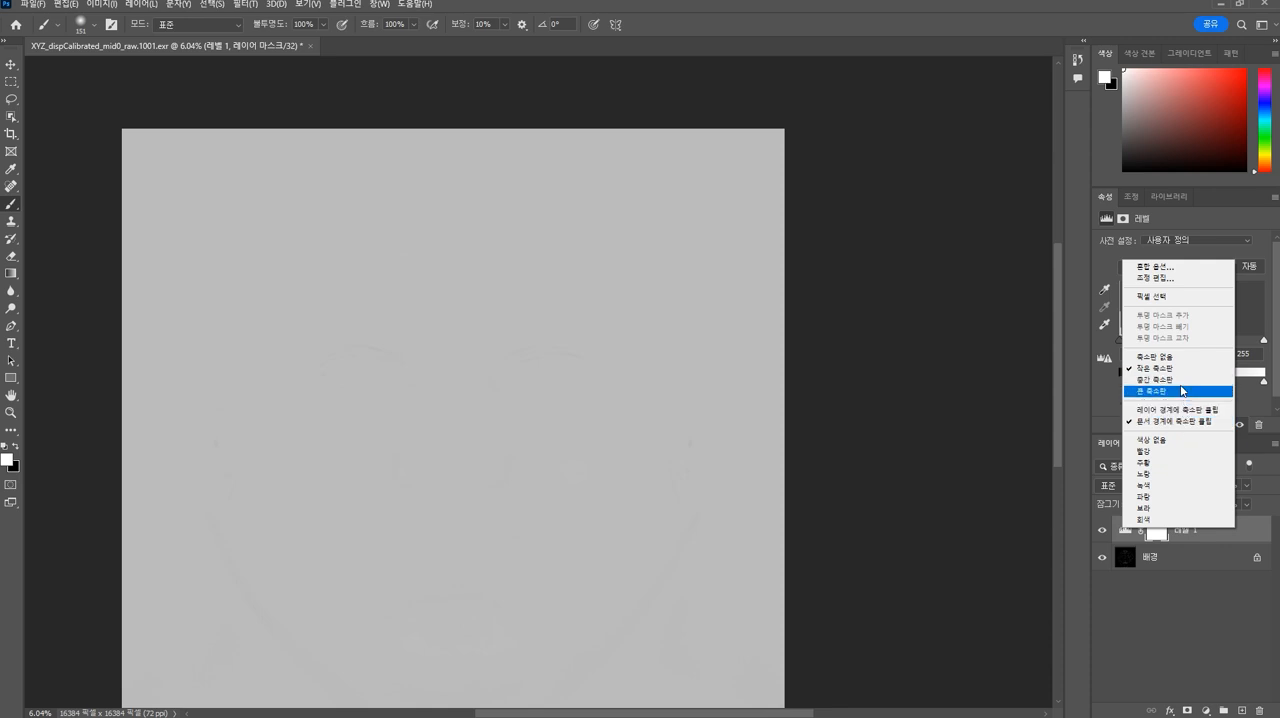
pyautogui.click(1191, 577)
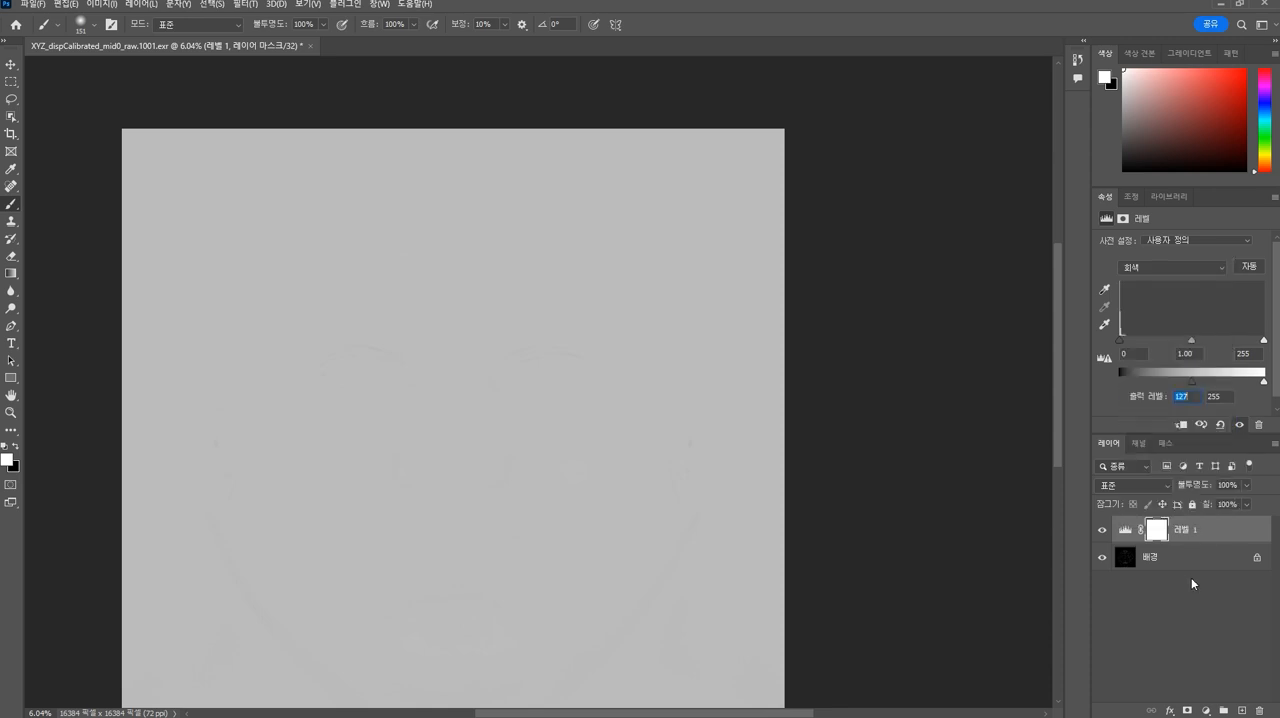
pyautogui.rightClick(1205, 525)
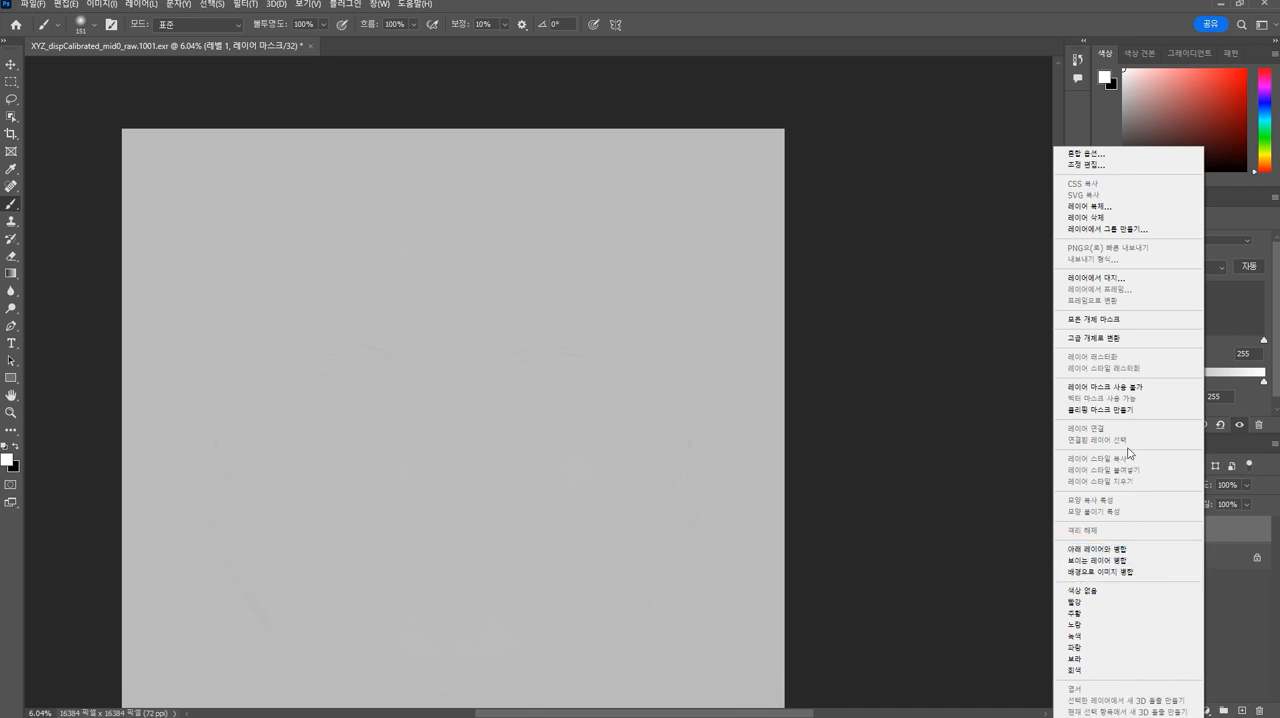
pyautogui.click(1144, 572)
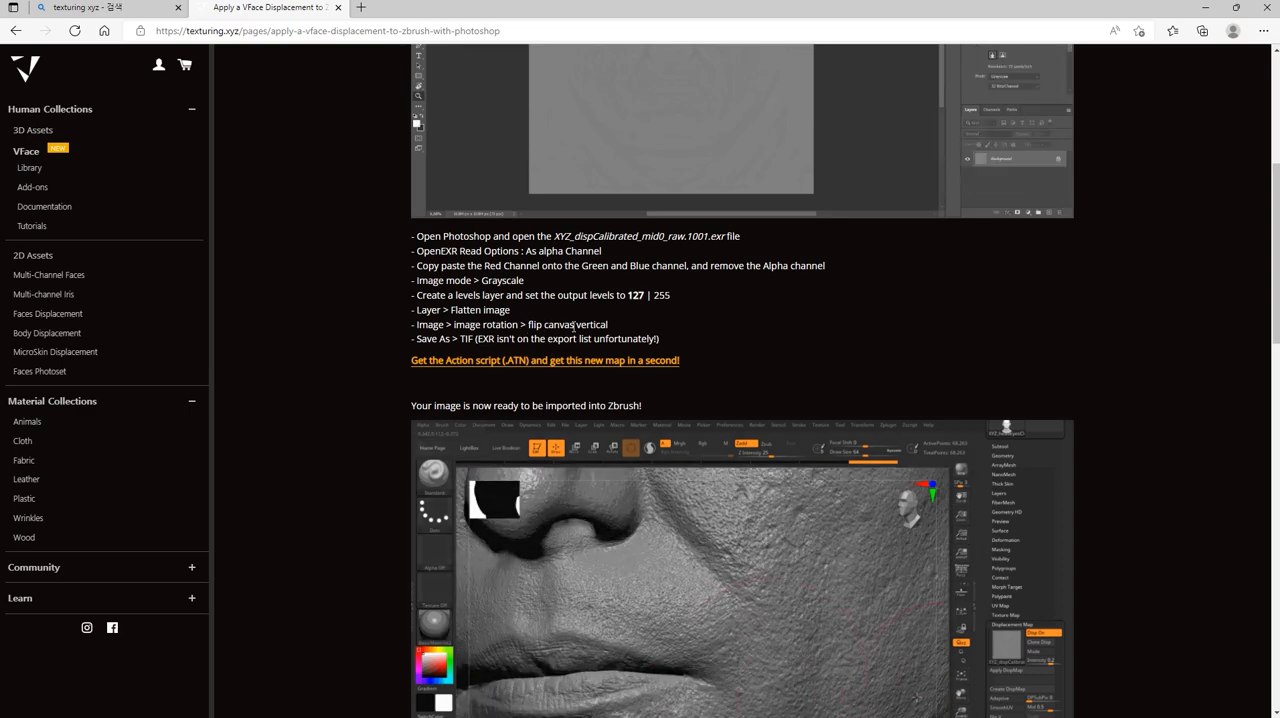
pyautogui.hotkey('alt', 'Tab')
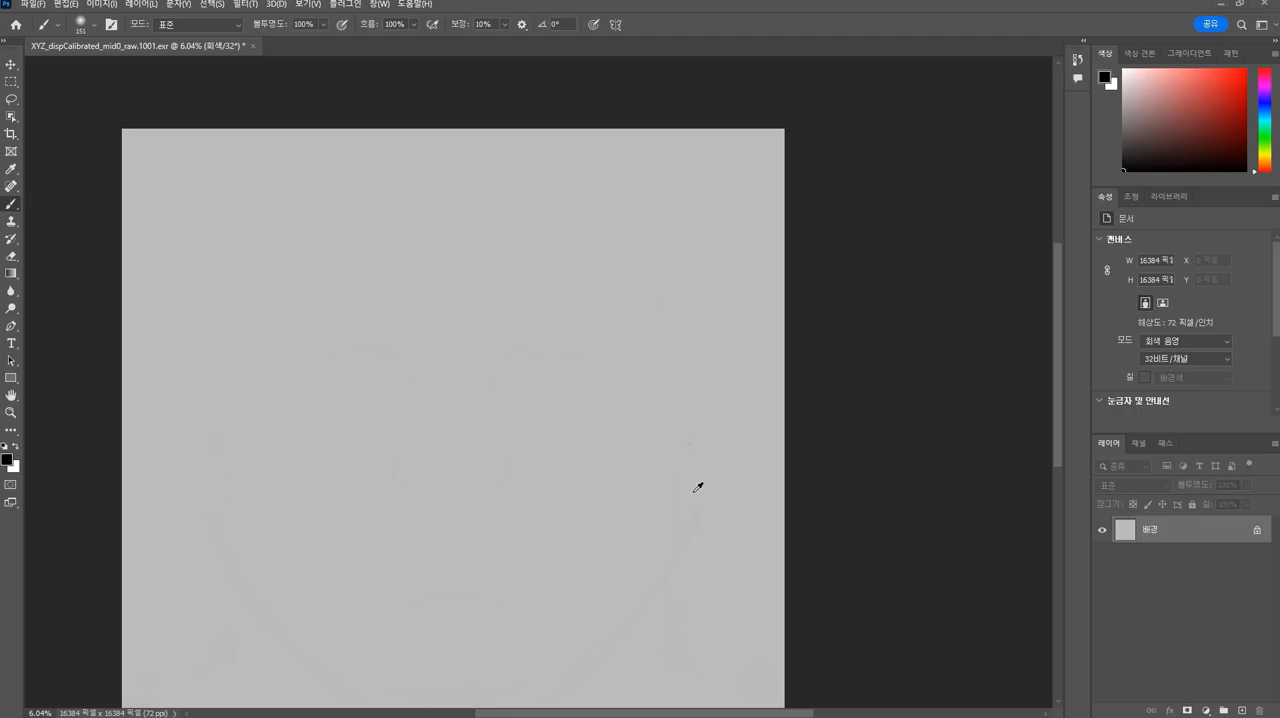
# - Switch to ZBrush and inspect the displacement map assigned to the head, opening its map picker
pyautogui.hotkey('alt', 'Tab')
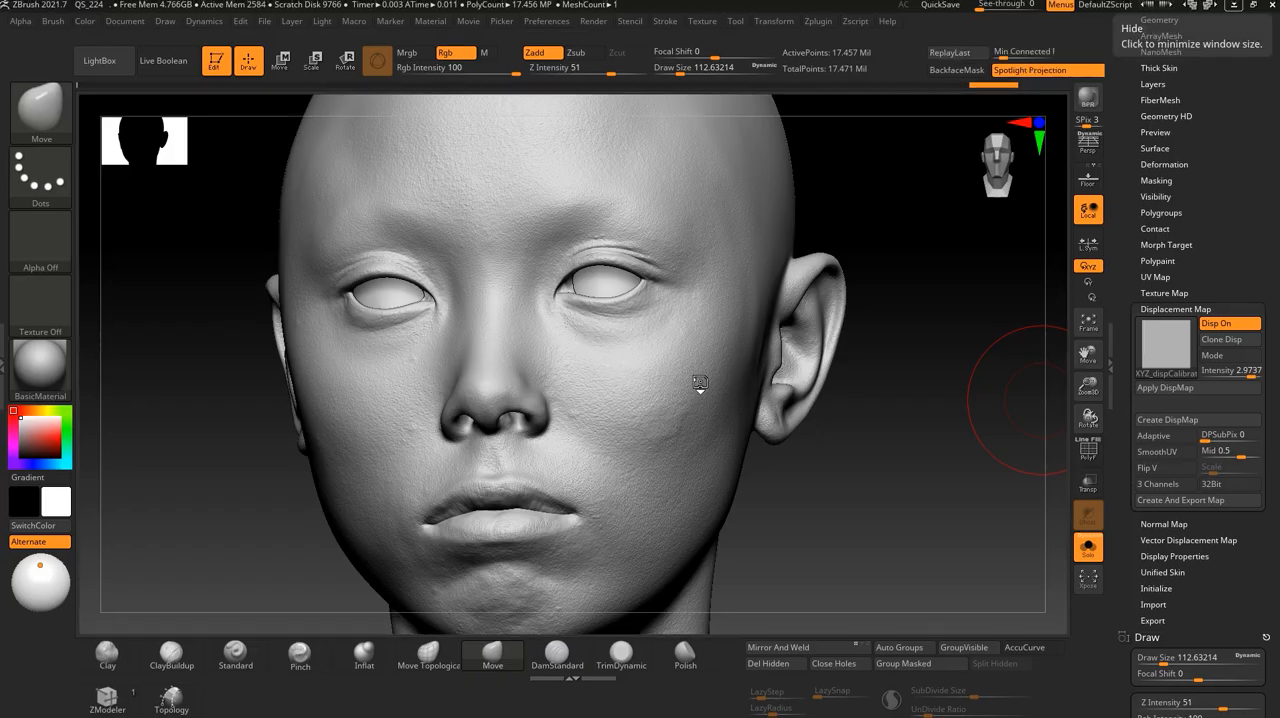
pyautogui.hotkey('alt', 'Tab')
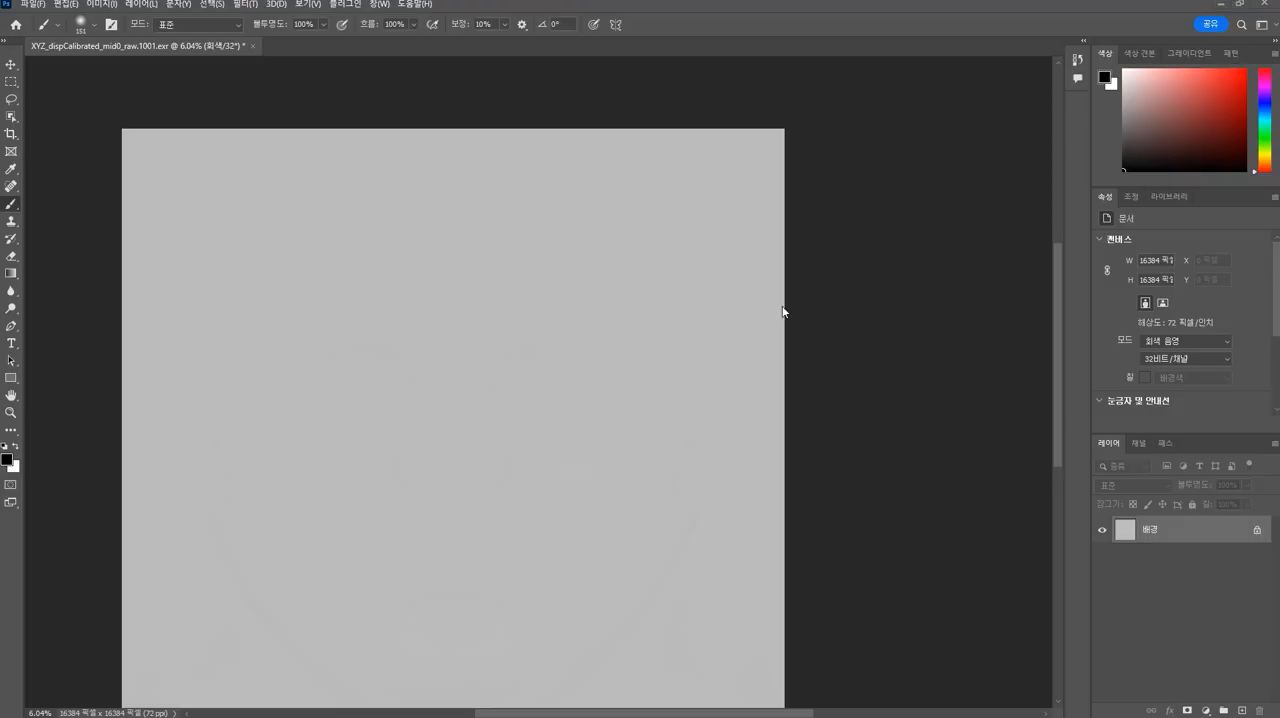
pyautogui.hotkey('alt', 'Tab')
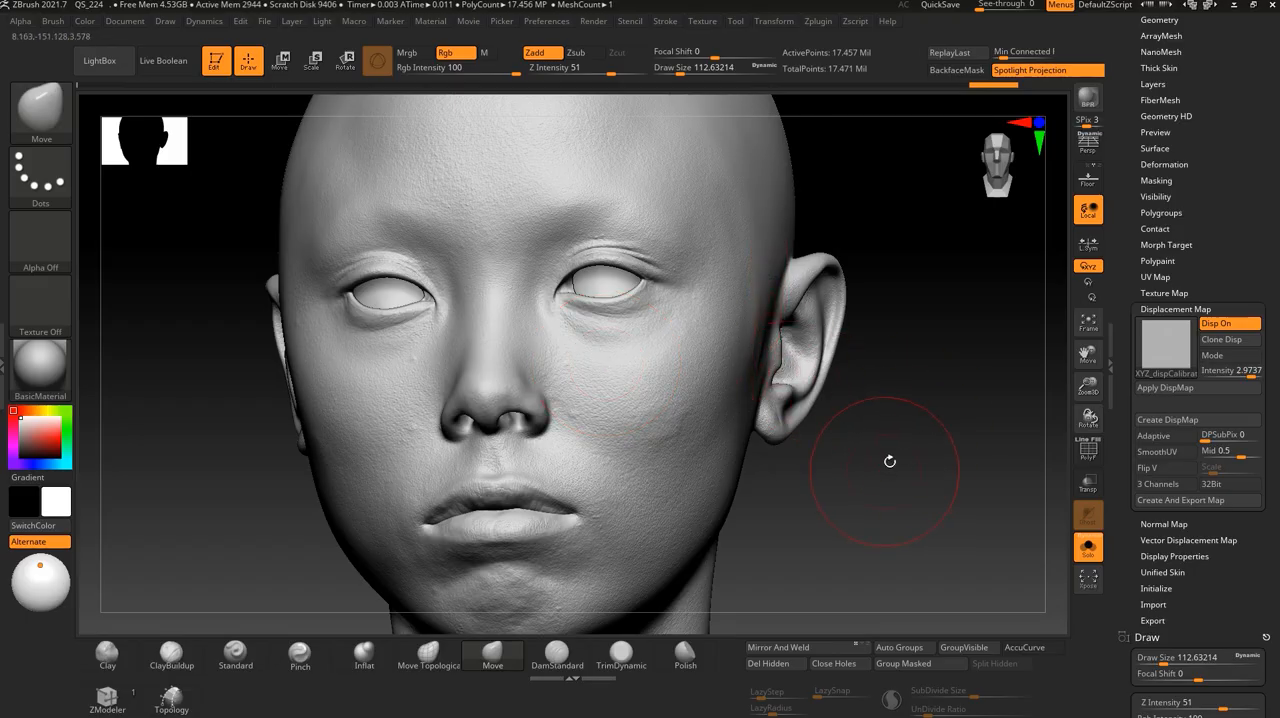
pyautogui.click(1169, 349)
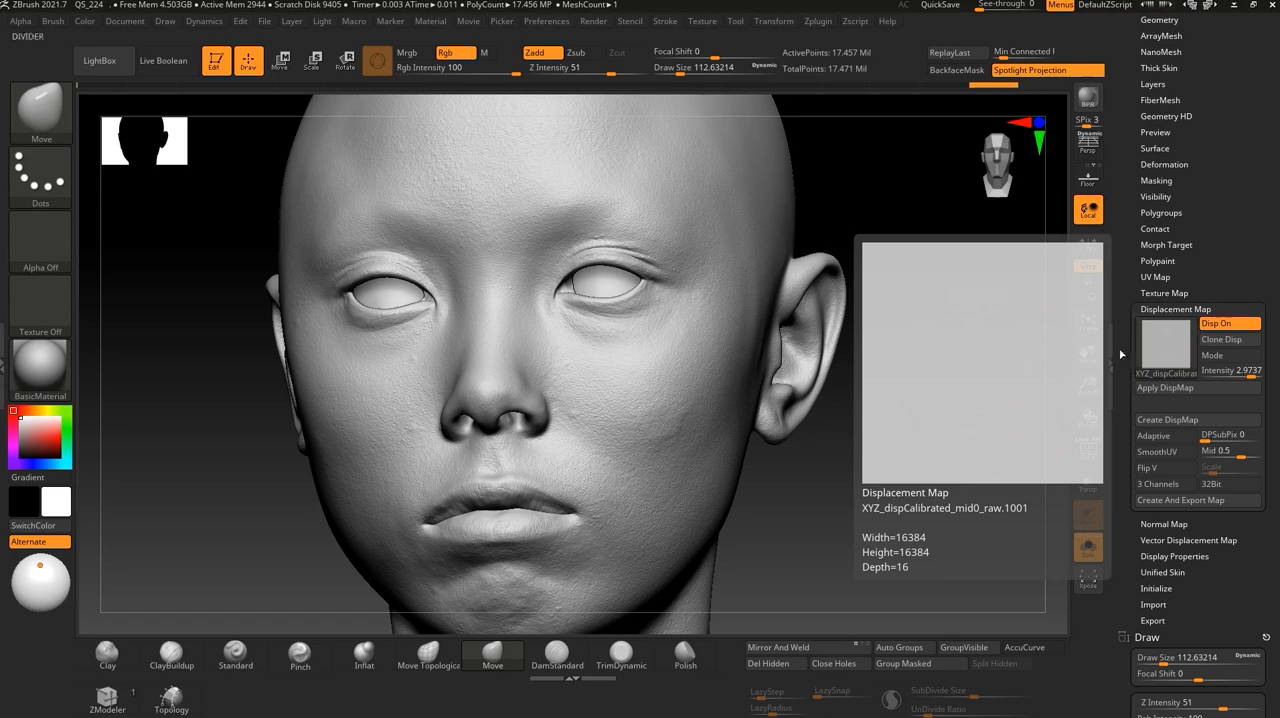
pyautogui.click(1140, 350)
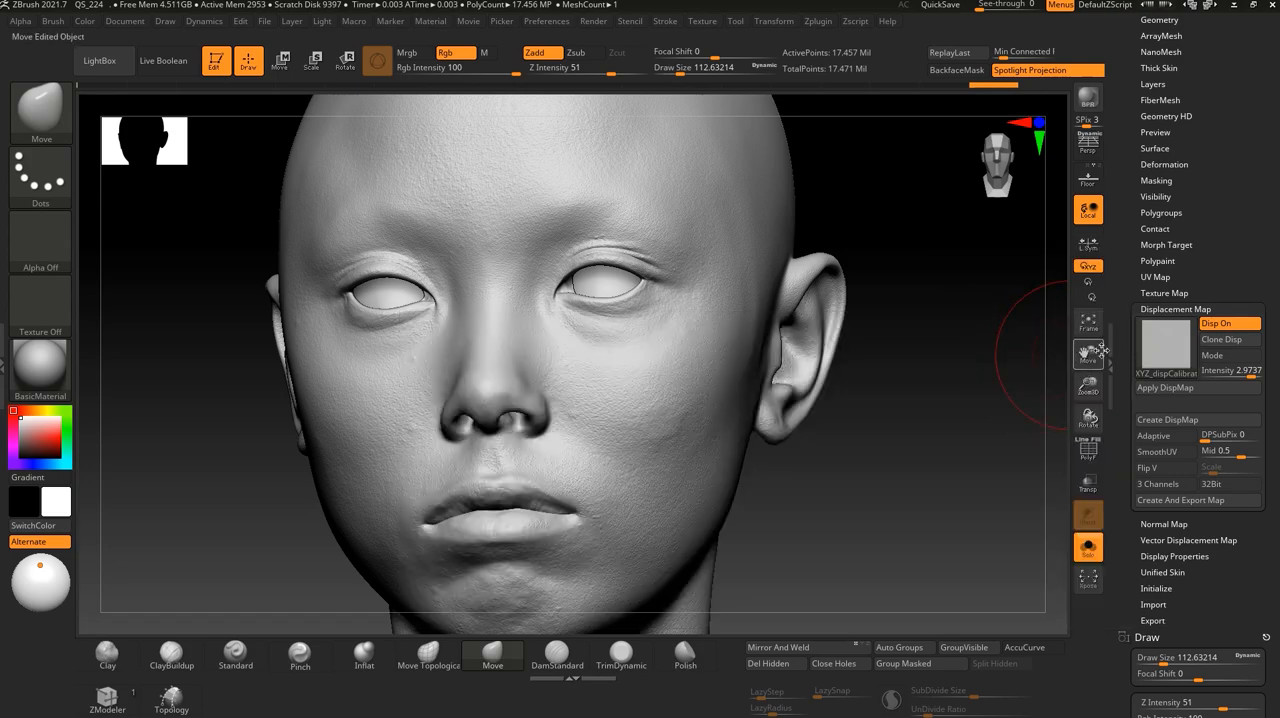
pyautogui.click(1160, 350)
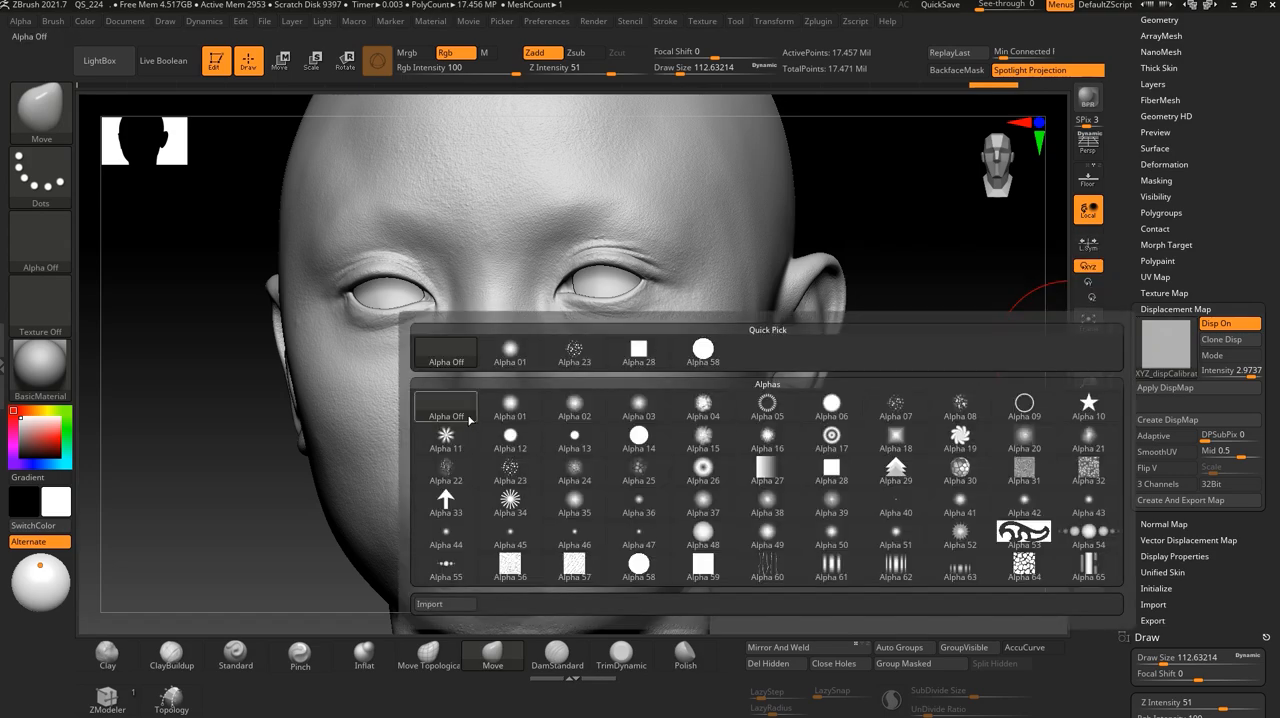
pyautogui.hotkey('alt', 'Tab')
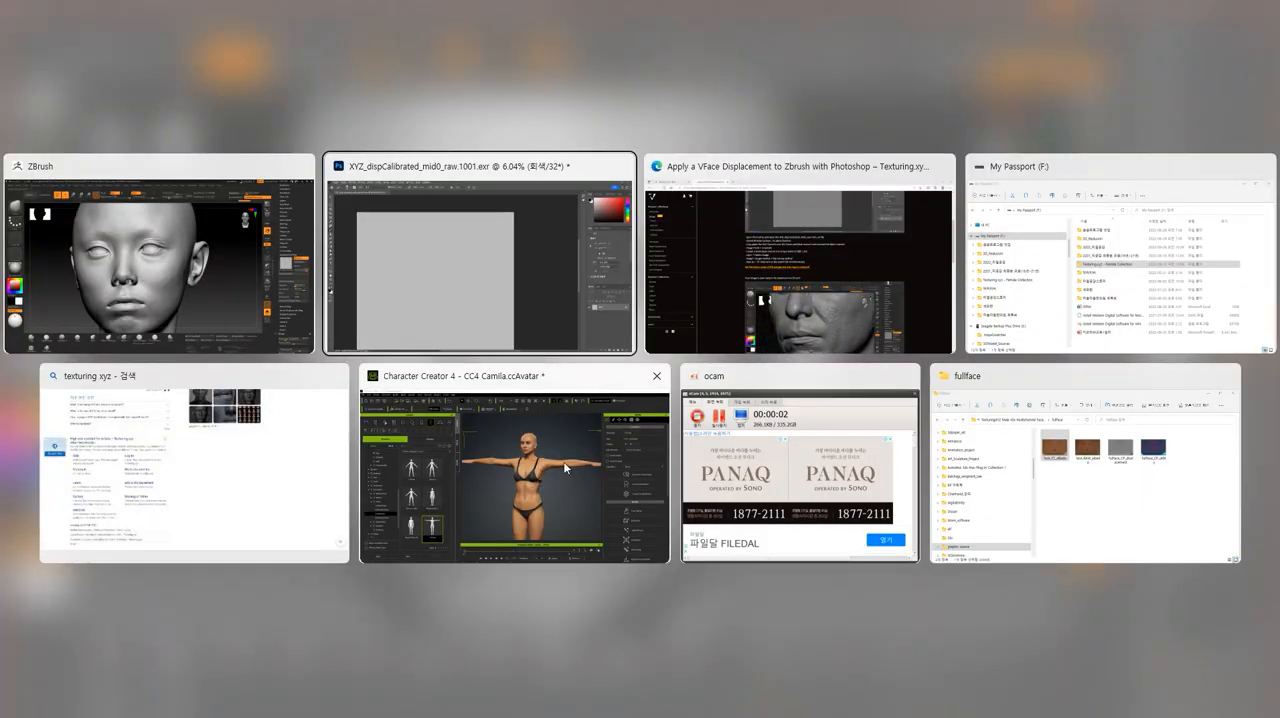
# - Switch to Photoshop, add a Levels adjustment layer over the displacement map, and shift its input levels to bring out the facial detail
pyautogui.click(434, 277)
pyautogui.scroll(-5, 887, 487)
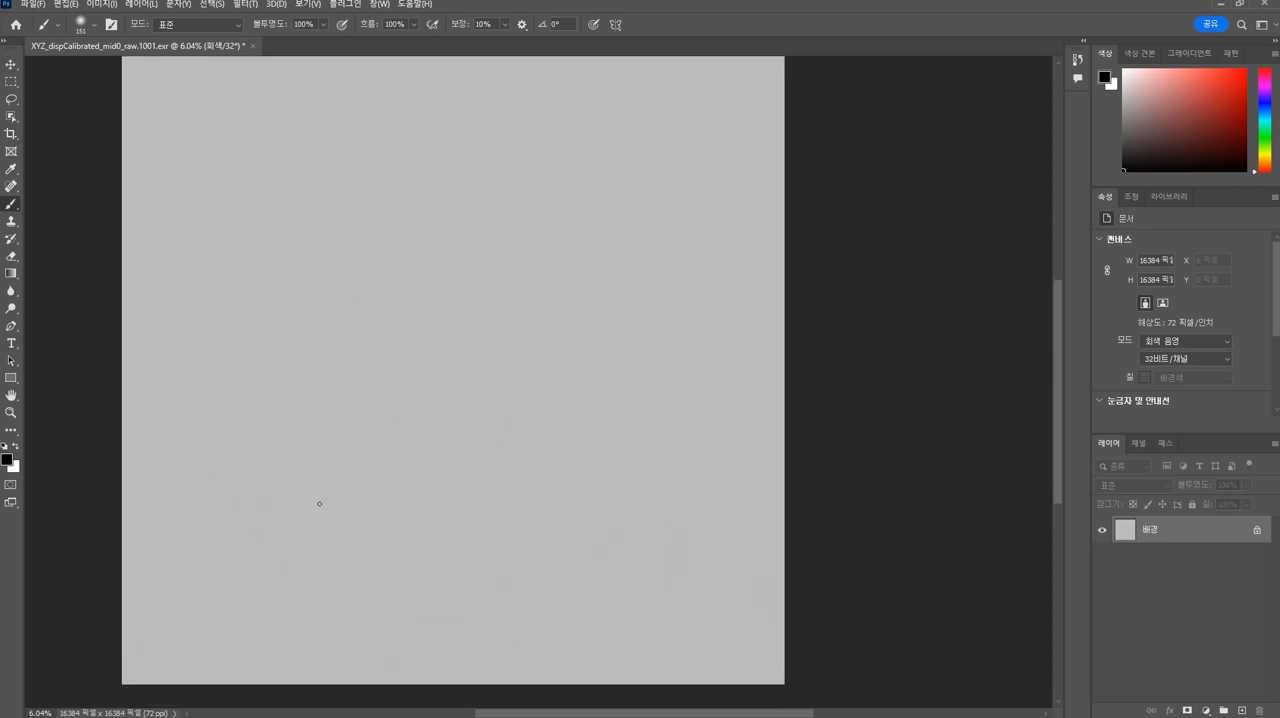
pyautogui.scroll(1, 957, 385)
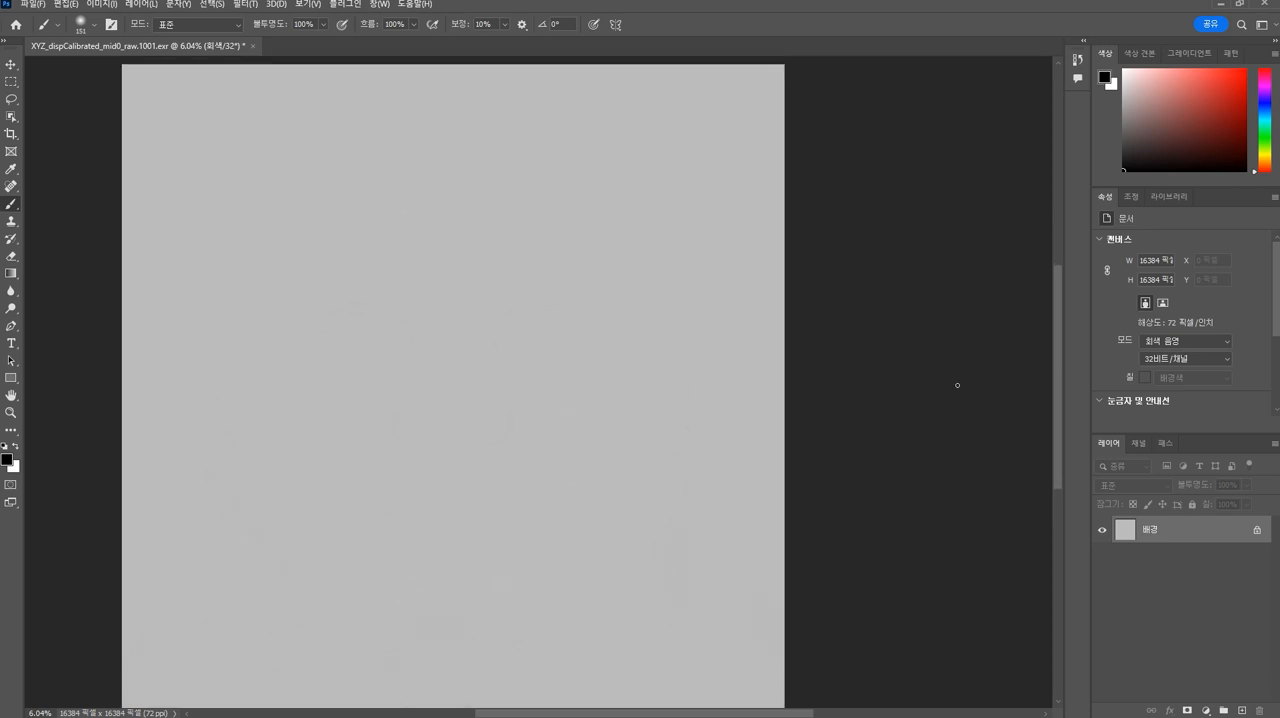
pyautogui.click(1134, 197)
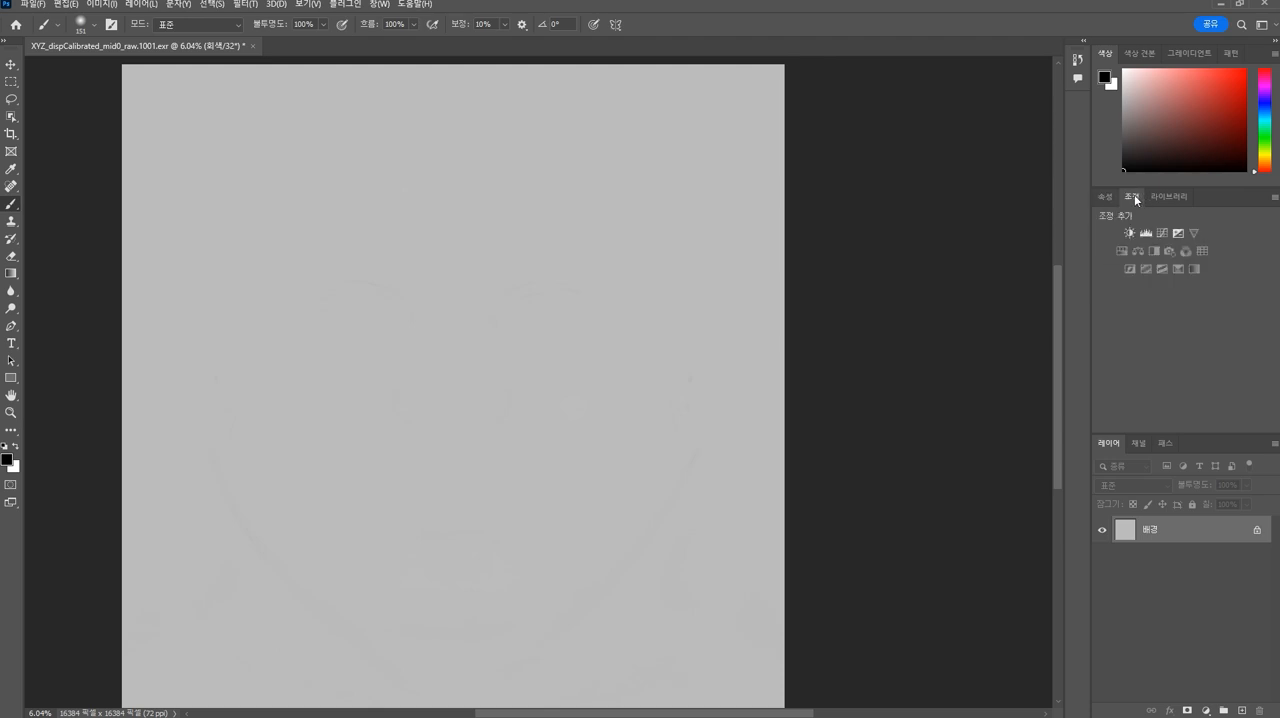
pyautogui.click(1147, 233)
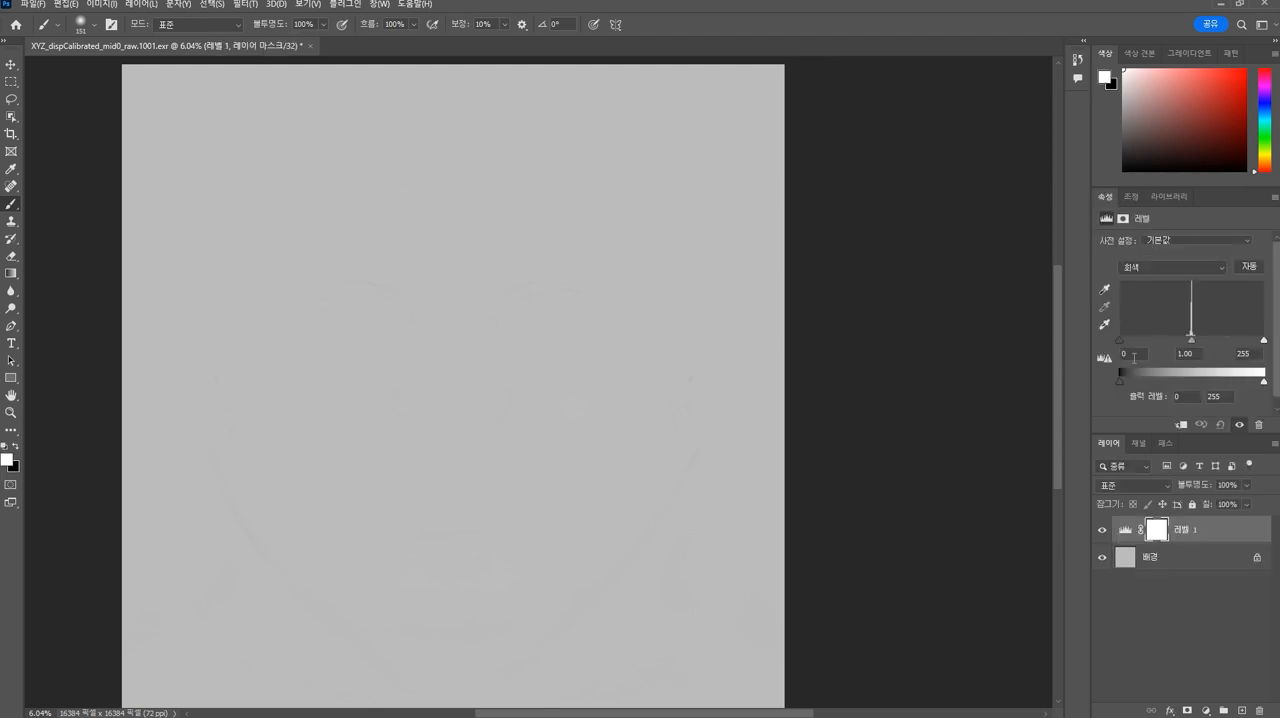
pyautogui.moveTo(1117, 342); pyautogui.dragTo(1179, 344)
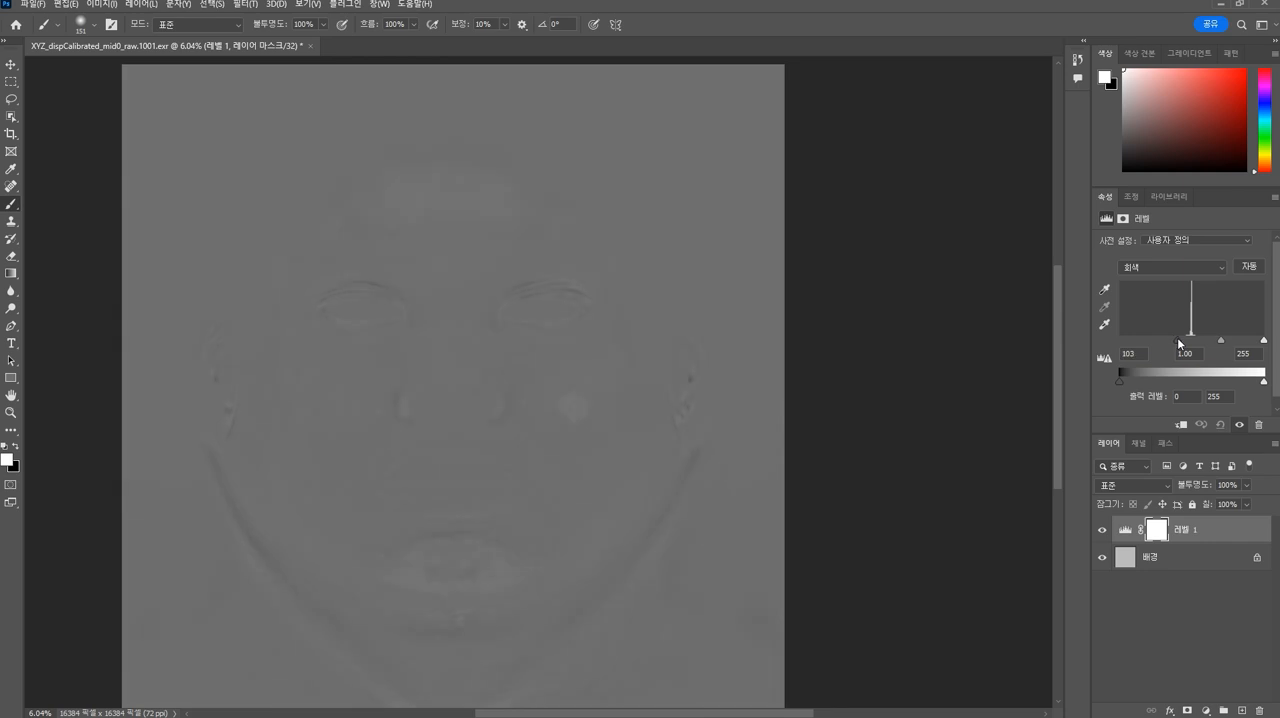
pyautogui.moveTo(1263, 341); pyautogui.dragTo(1111, 343)
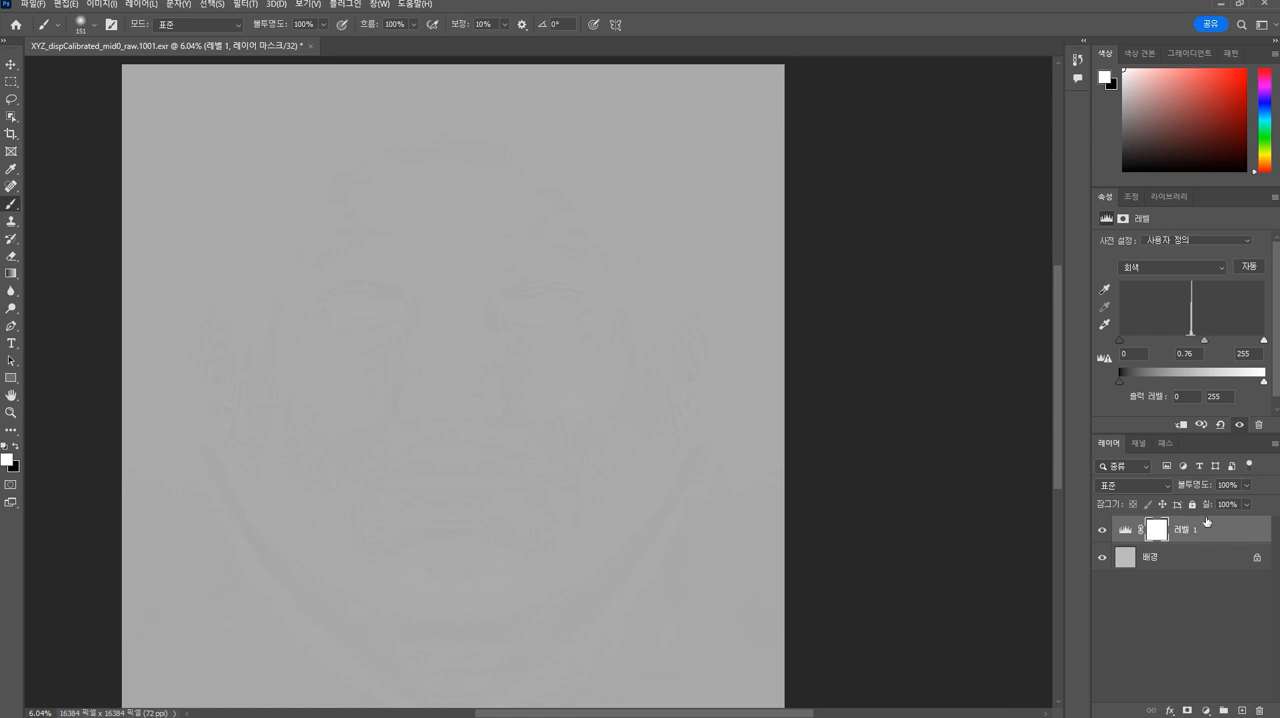
# - Delete the Levels adjustment layer's mask and the layer itself, leaving only the background
pyautogui.scroll(-1, 1216, 564)
pyautogui.press('Delete')
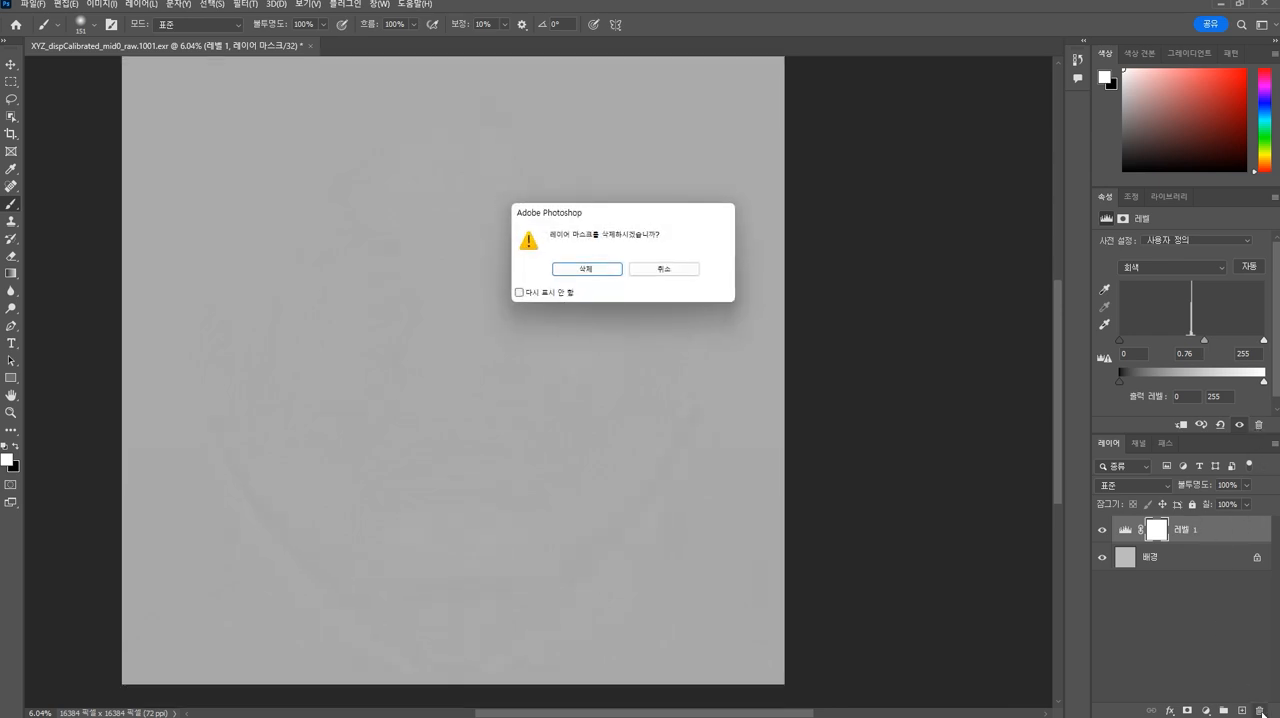
pyautogui.click(605, 276)
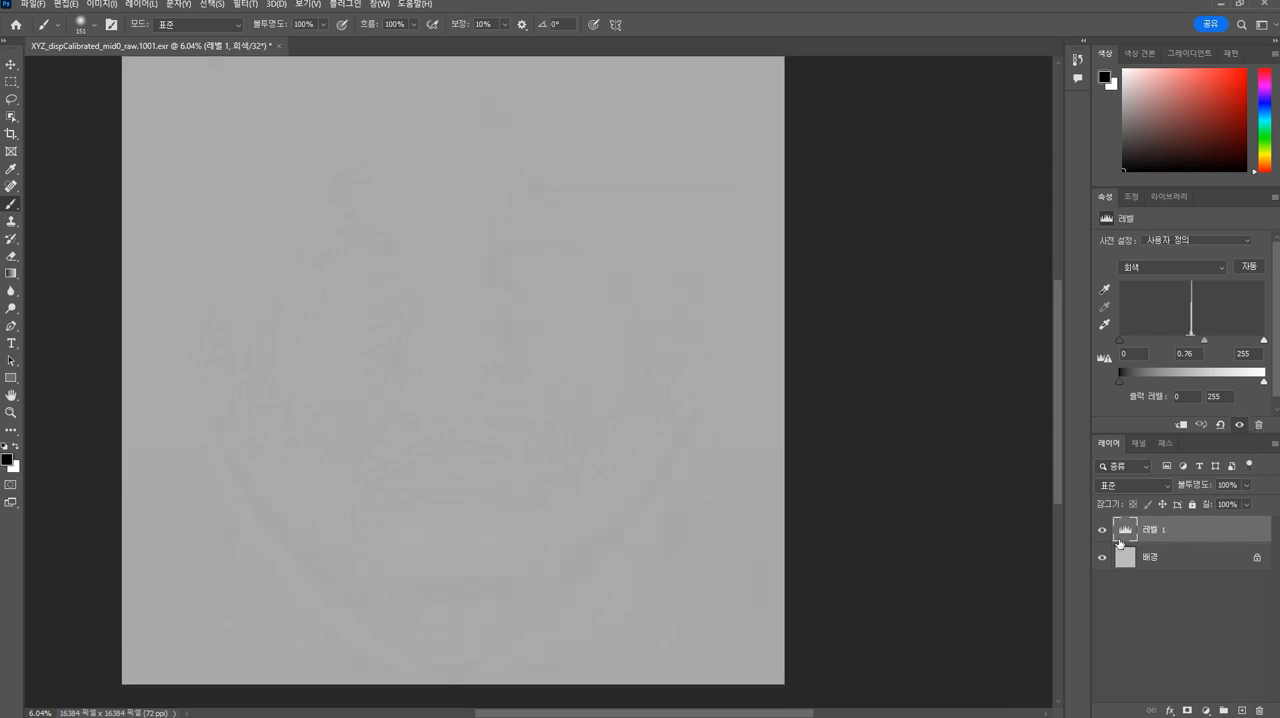
pyautogui.click(1262, 710)
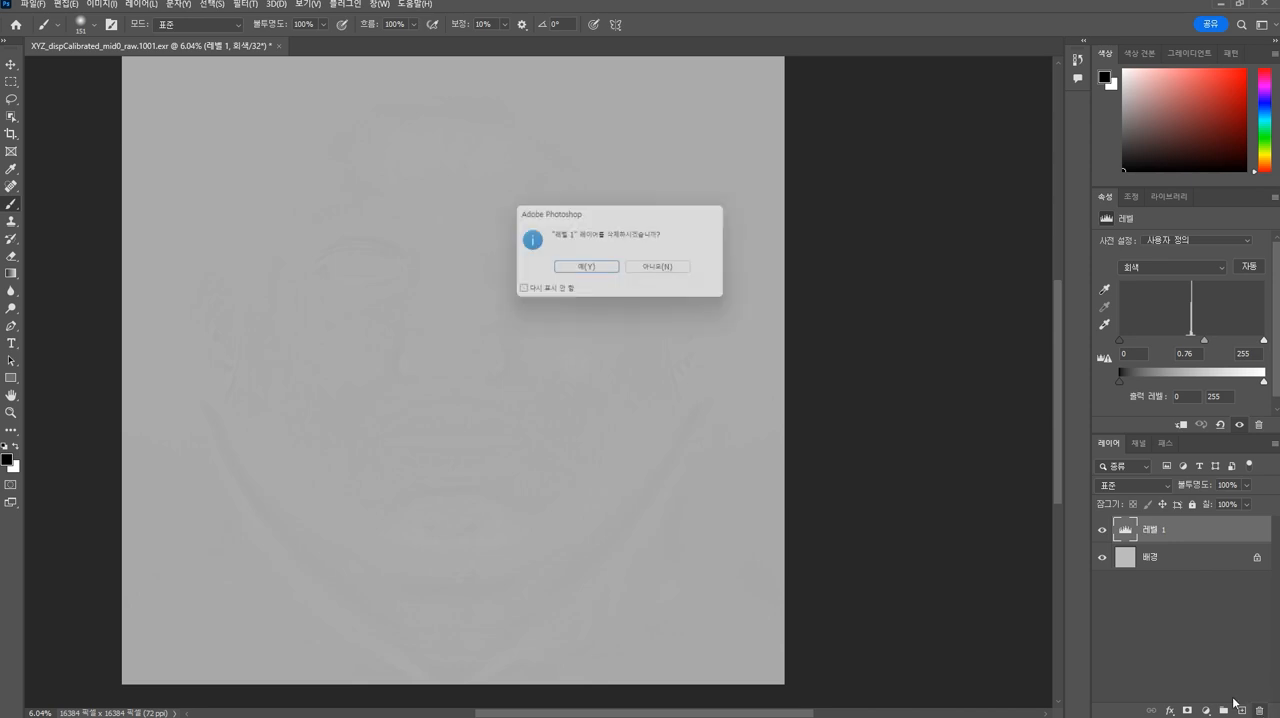
pyautogui.click(588, 269)
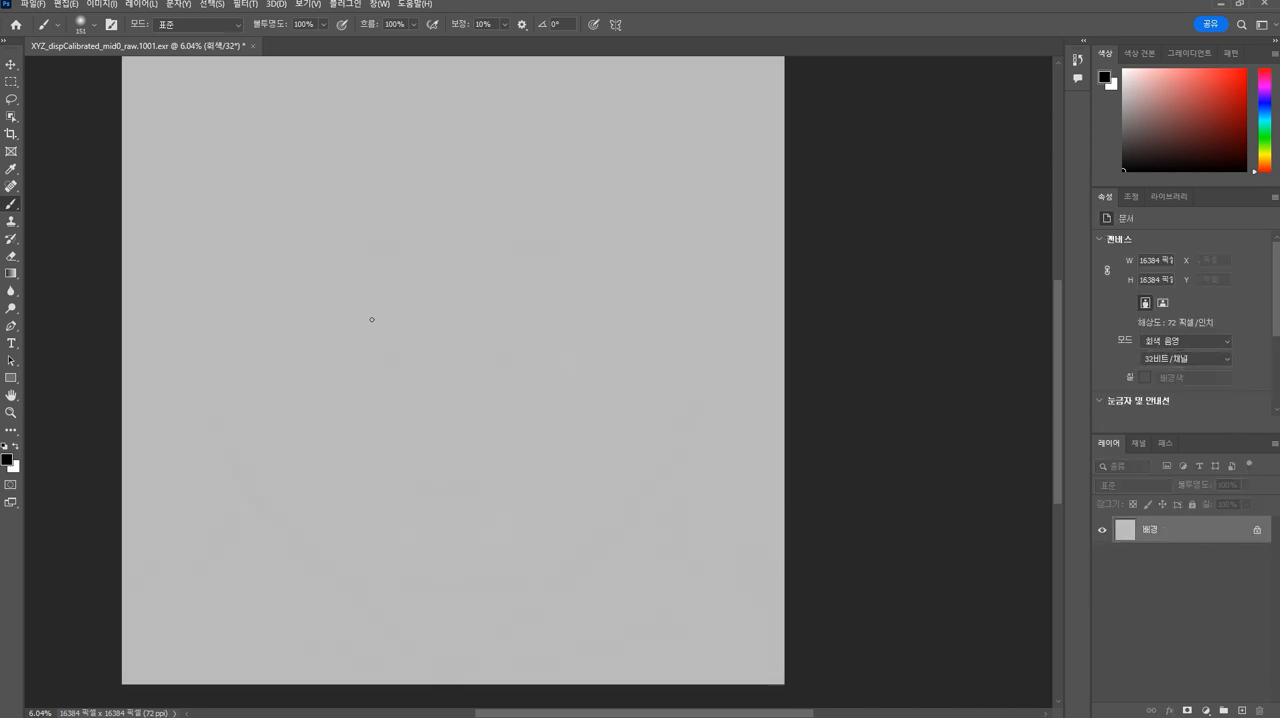
pyautogui.click(34, 5)
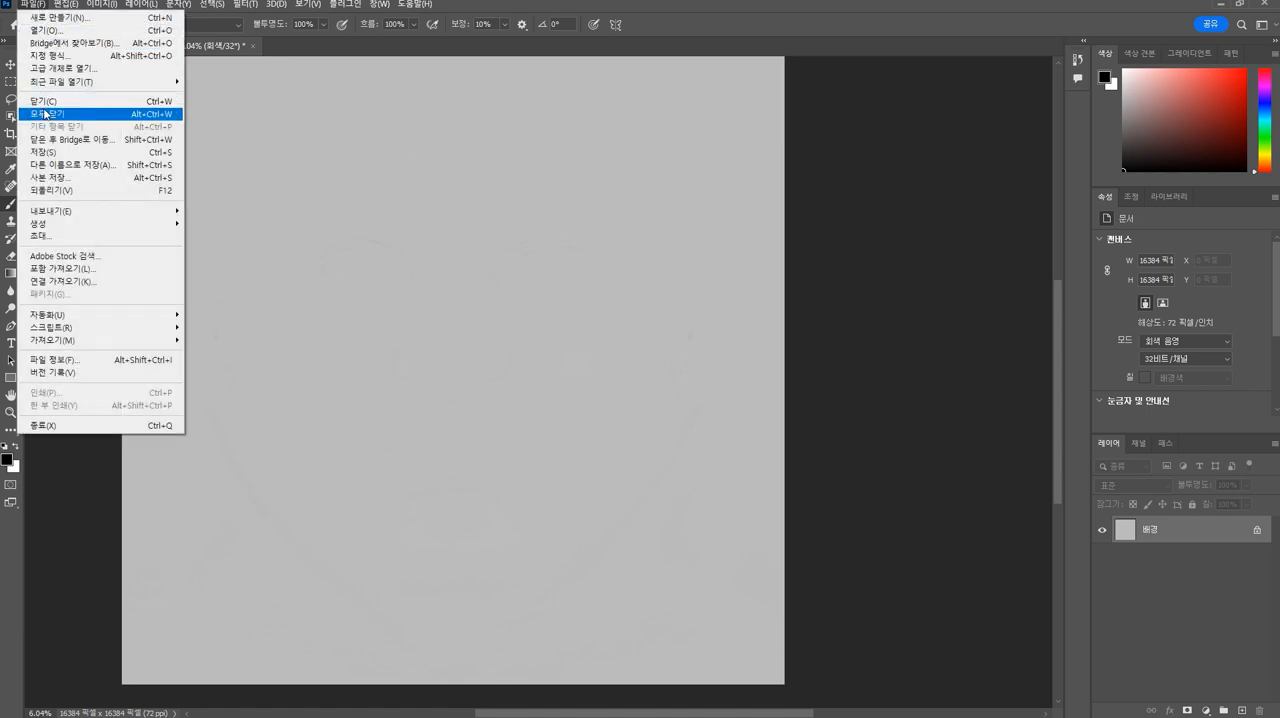
pyautogui.moveTo(66, 212)
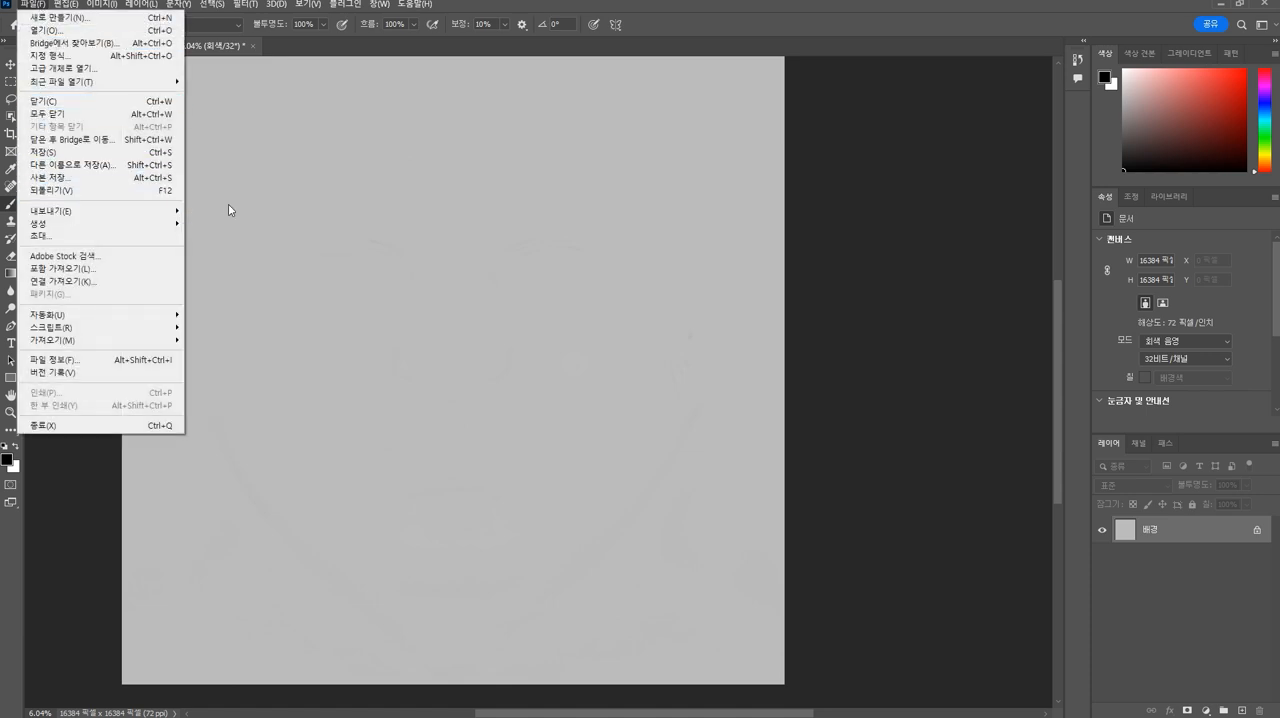
pyautogui.click(226, 213)
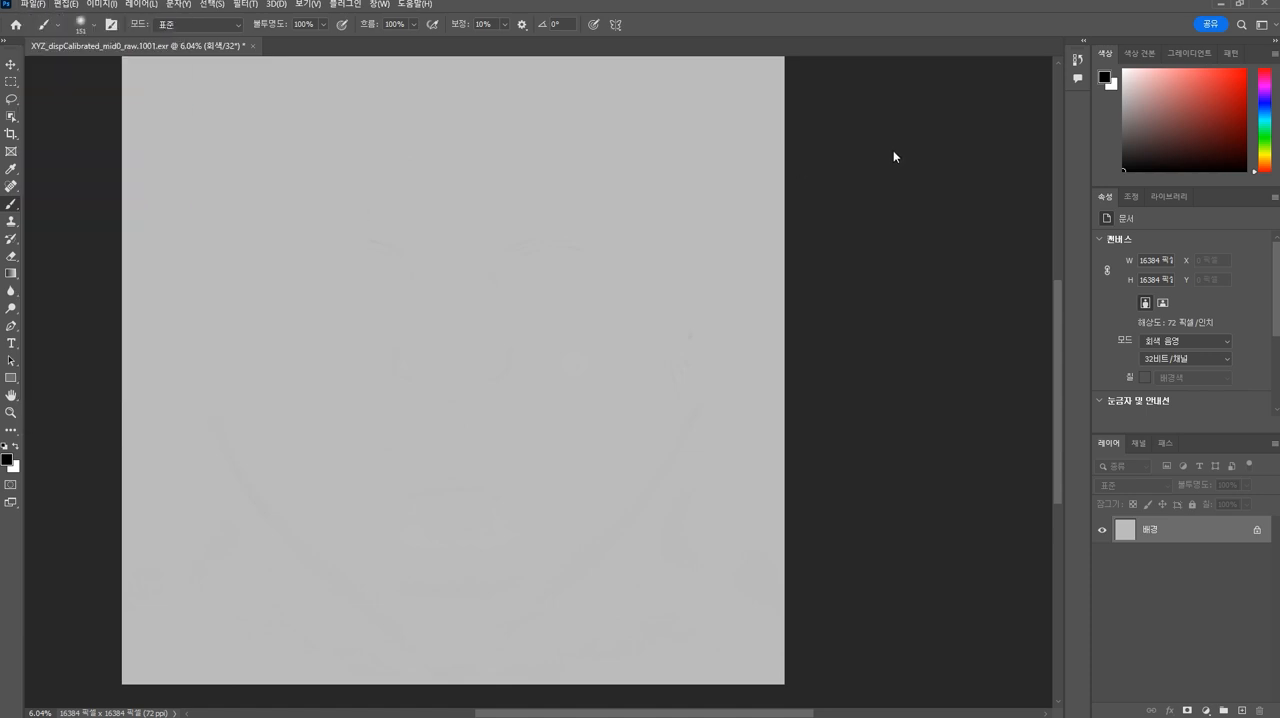
# - Return to ZBrush and check the displacement map slot and the skin detail on the face
pyautogui.click(1222, 4)
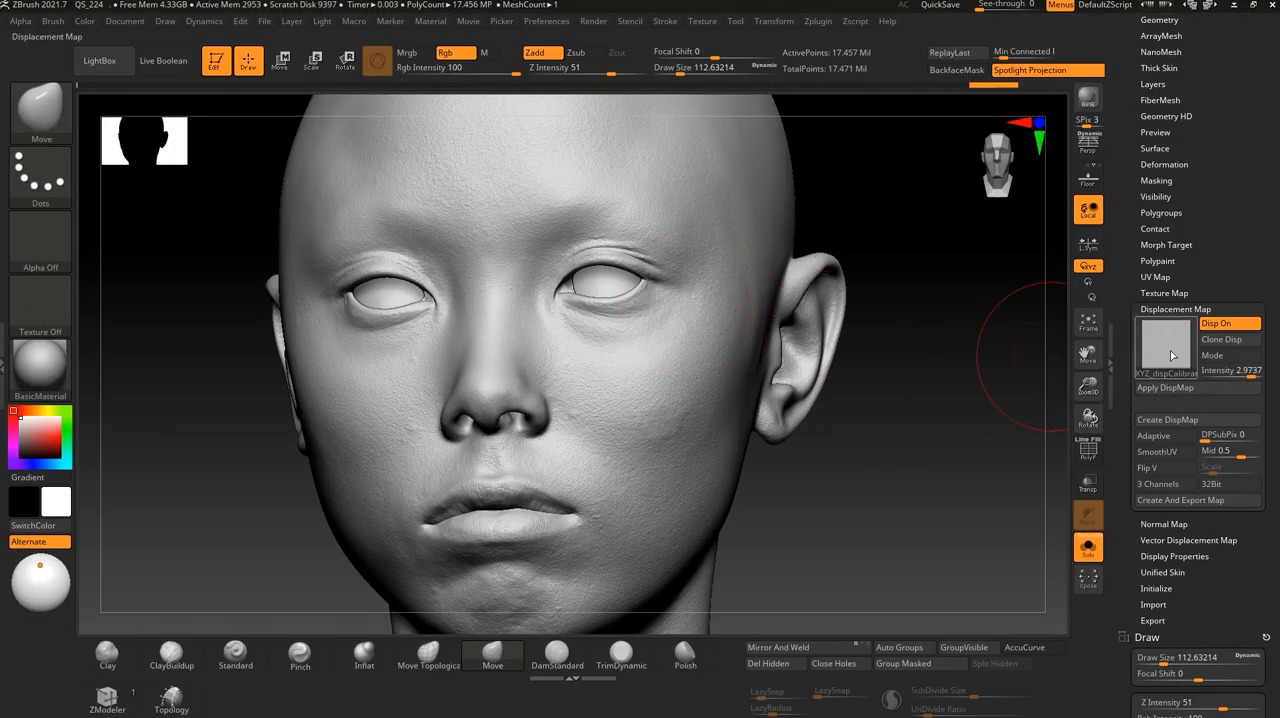
pyautogui.moveTo(1172, 353)
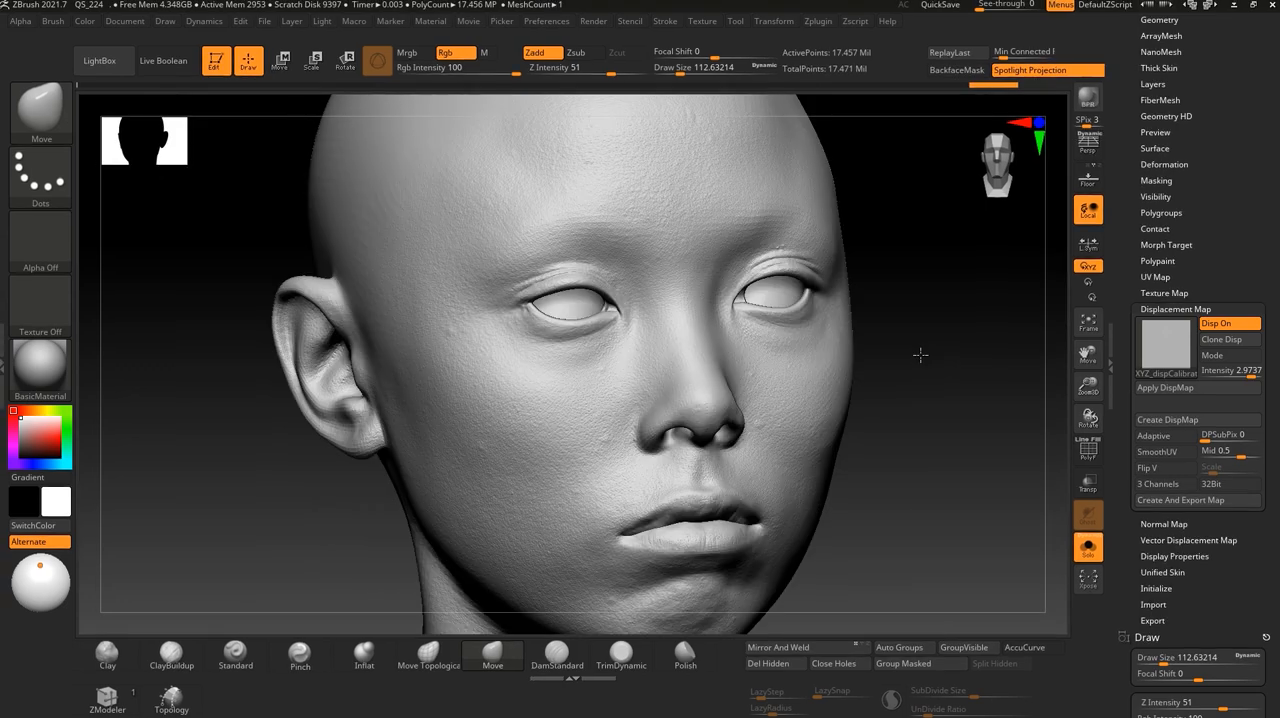
pyautogui.moveTo(908, 430); pyautogui.dragTo(900, 458)
pyautogui.moveTo(908, 489); pyautogui.dragTo(878, 531)
pyautogui.moveTo(896, 459)
pyautogui.keyDown('alt'); pyautogui.mouseDown()
pyautogui.moveTo(894, 400)
pyautogui.moveTo(894, 420)
pyautogui.mouseUp(); pyautogui.keyUp('alt')
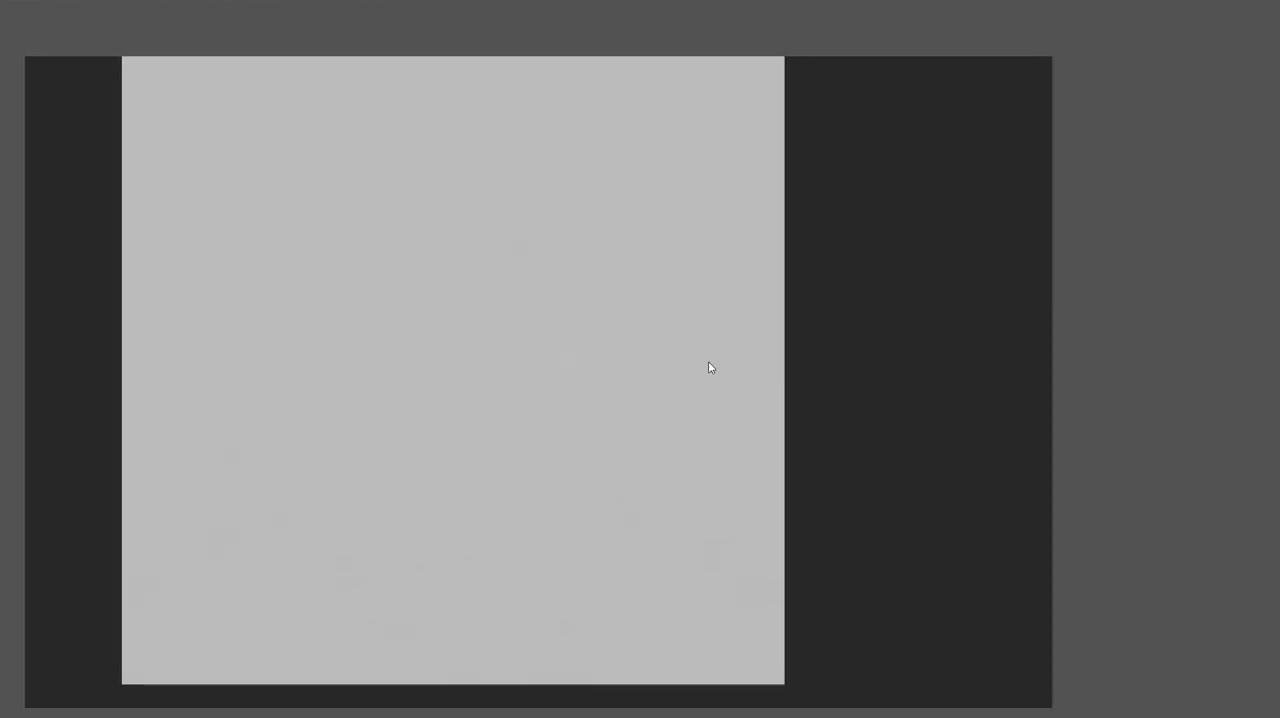
# - Switch to the browser and review the Photoshop workflow and ZBrush result images in the VFace displacement guide
pyautogui.press('super+Tab')
pyautogui.click(812, 297)
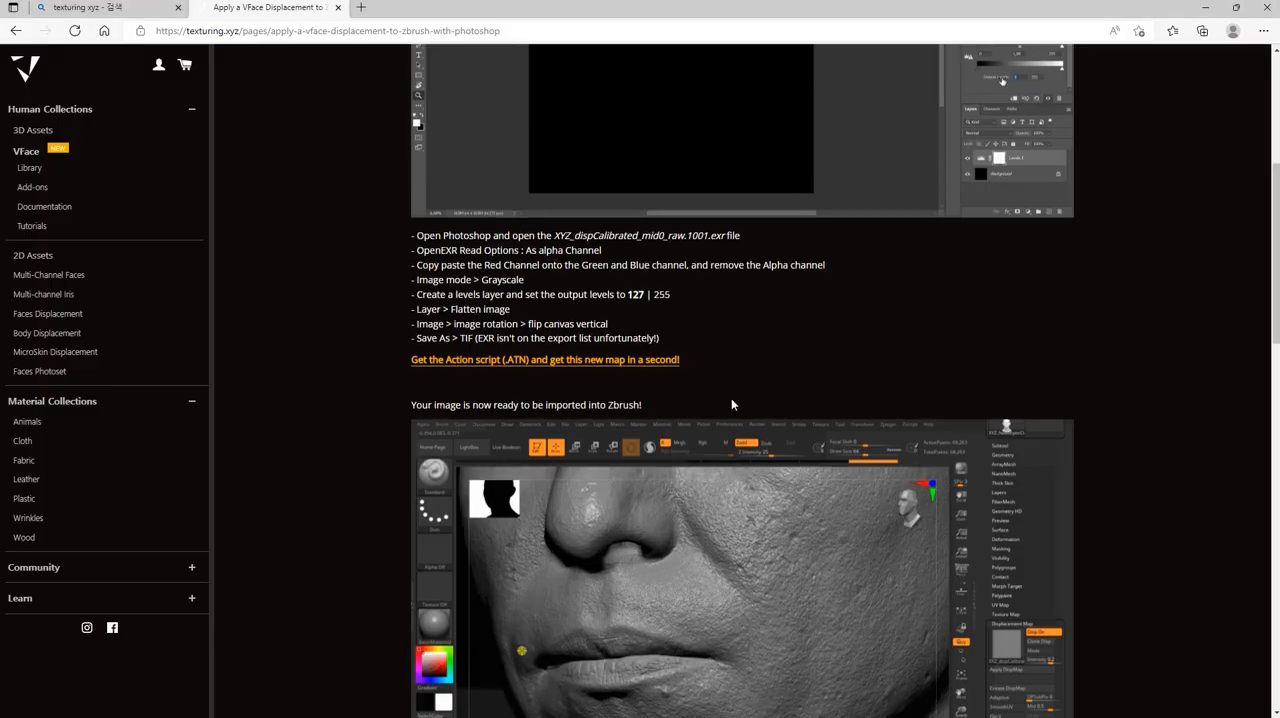
pyautogui.scroll(-5, 731, 398)
pyautogui.scroll(-6, 731, 407)
pyautogui.scroll(7, 731, 404)
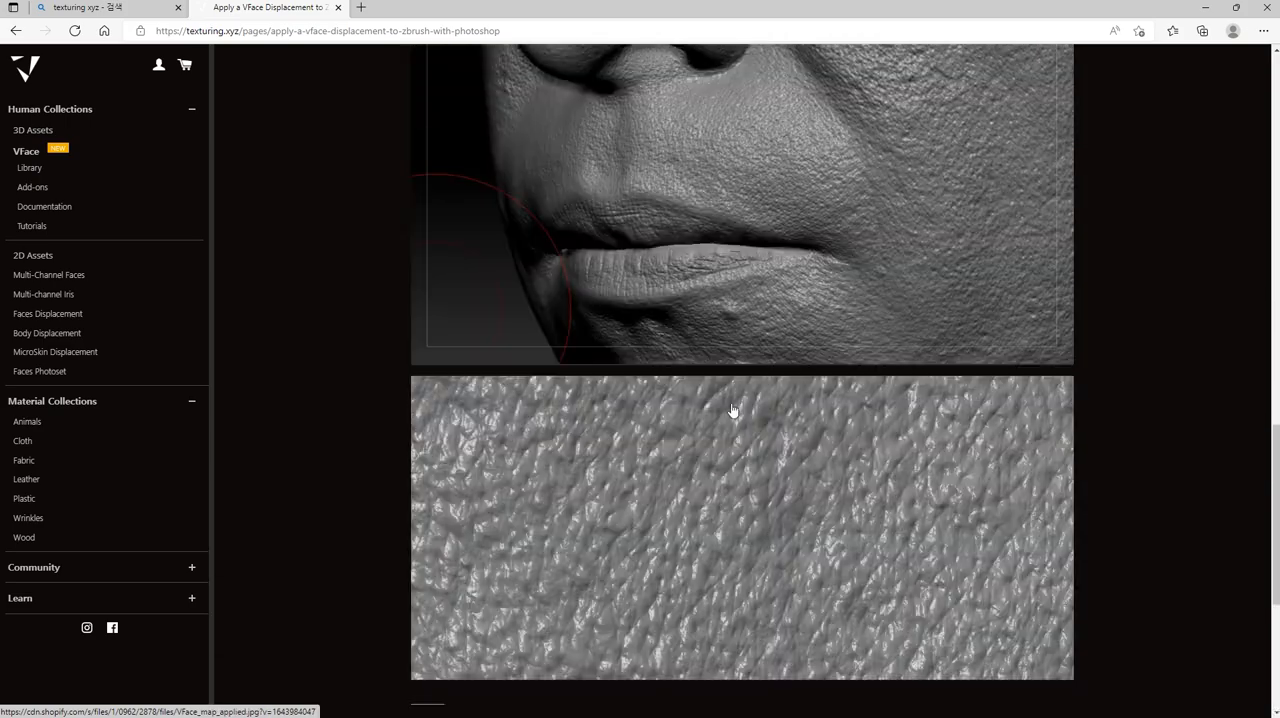
pyautogui.scroll(10, 732, 404)
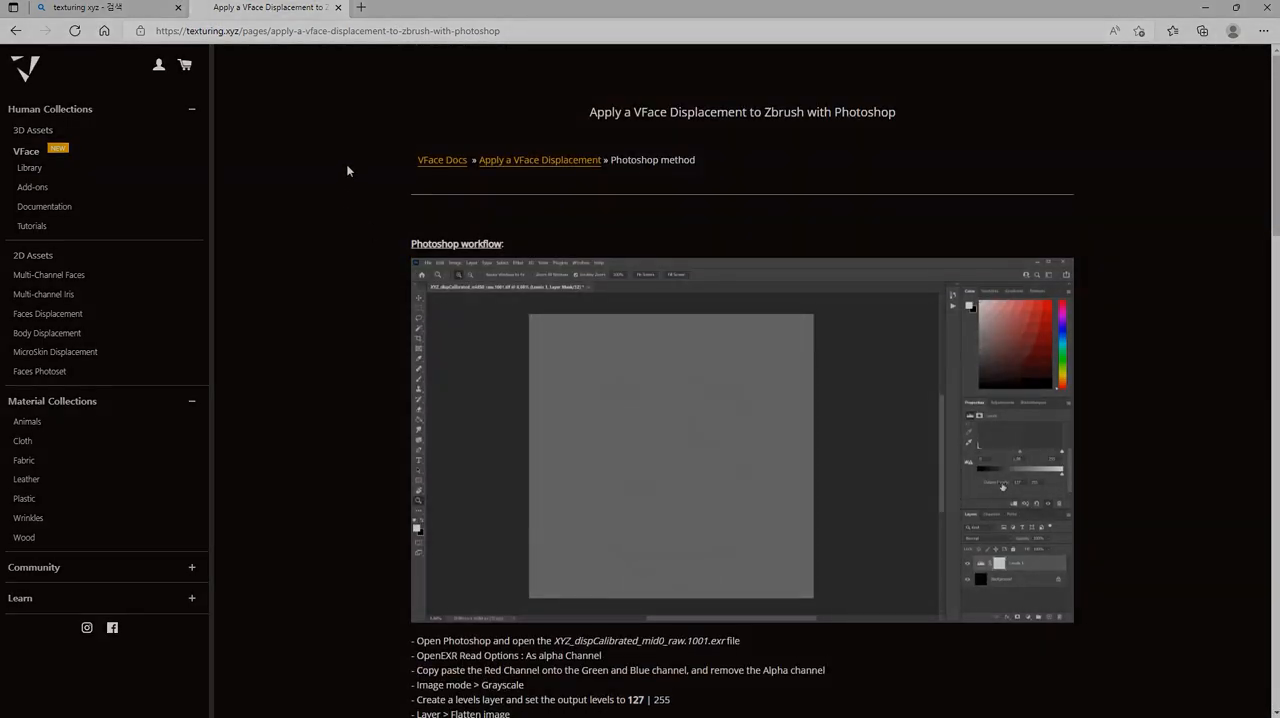